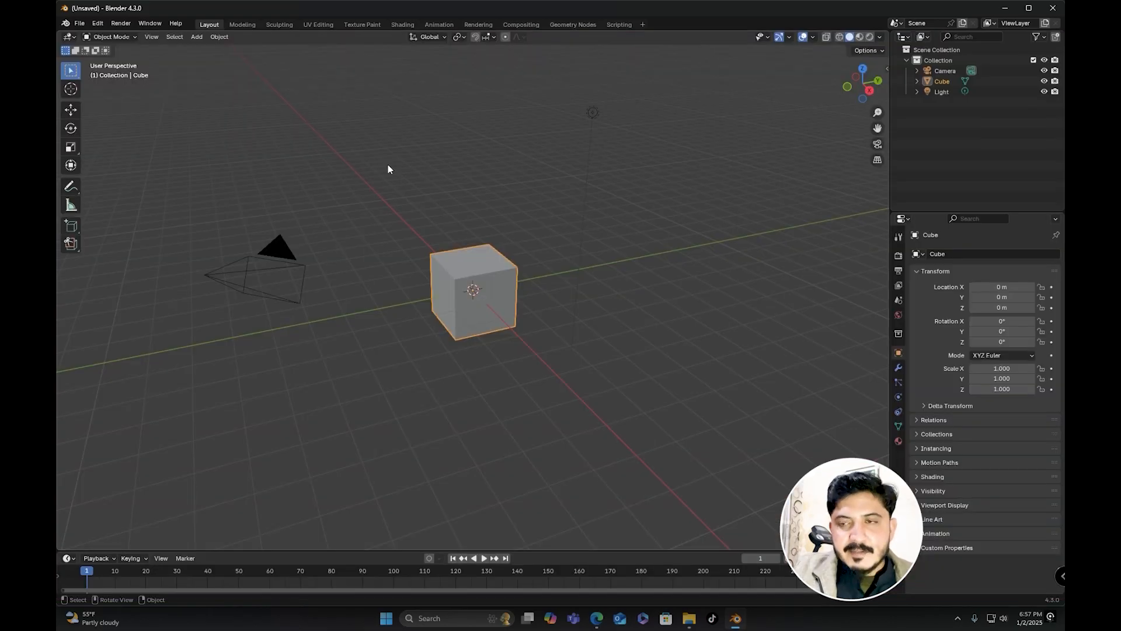
Step: Delete the default cube and add a plane mesh at the origin
{"action": "key", "text": "x"}
{"action": "left_click", "coordinate": [389, 169]}
{"action": "middle_click_drag", "start_coordinate": [467, 304], "coordinate": [482, 306]}
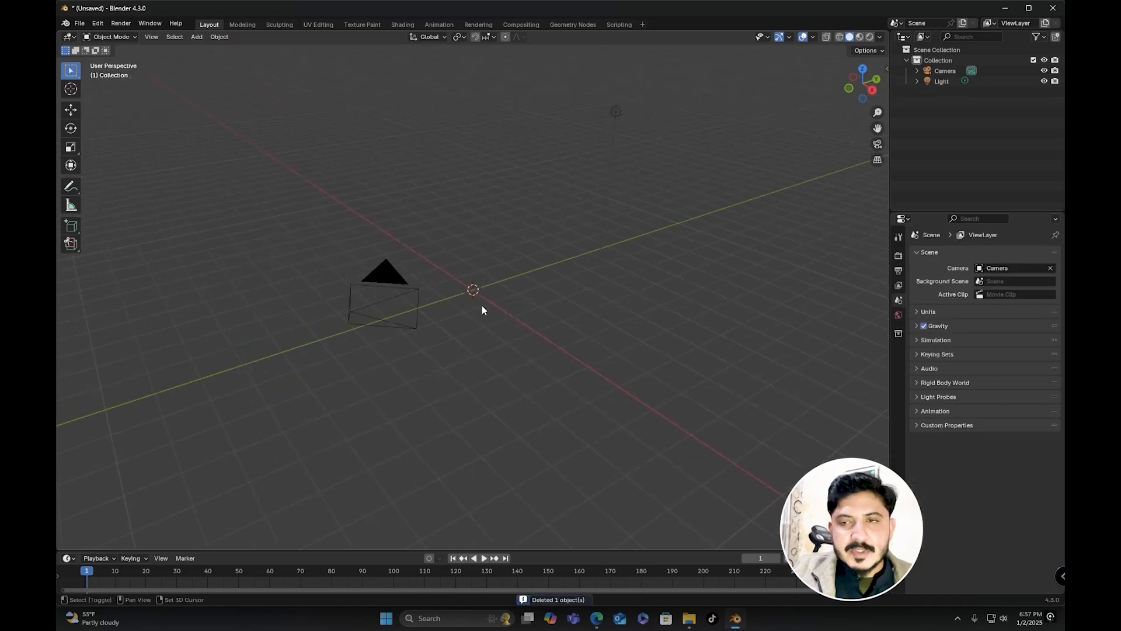
{"action": "key", "text": "shift+a"}
{"action": "mouse_move", "coordinate": [481, 306]}
{"action": "left_click", "coordinate": [519, 306]}
{"action": "scroll", "coordinate": [444, 269], "scroll_direction": "up", "scroll_amount": 4}
{"action": "scroll", "coordinate": [426, 293], "scroll_direction": "up", "scroll_amount": 1}
{"action": "middle_click_drag", "start_coordinate": [426, 293], "coordinate": [448, 275]}
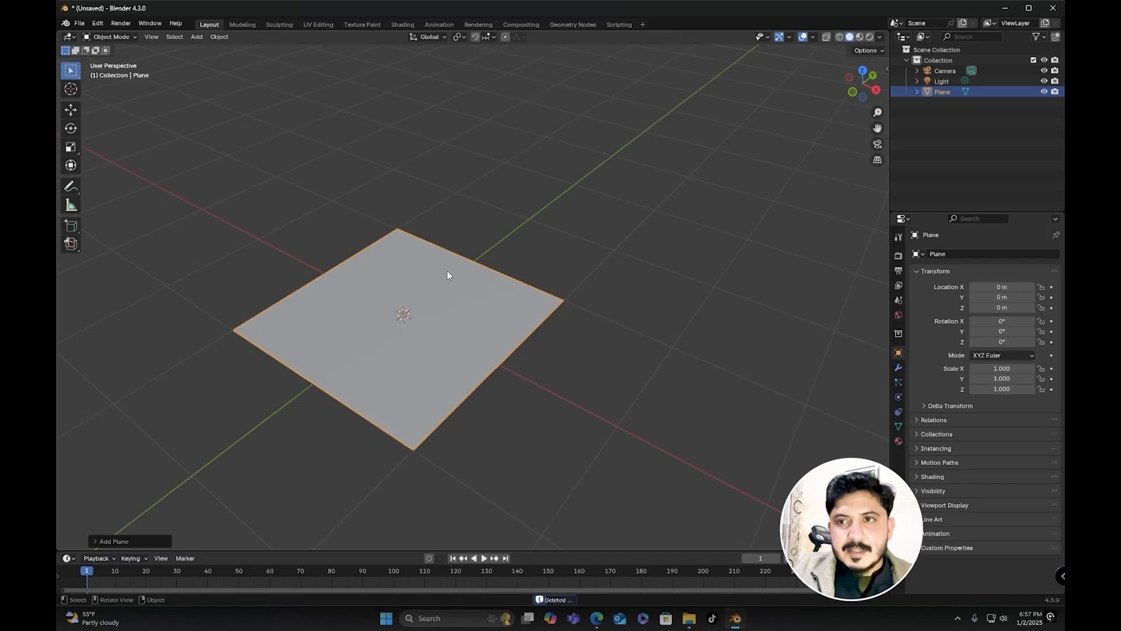
Step: Rotate the plane 90° about the X axis so it stands upright
{"action": "type", "text": "r"}
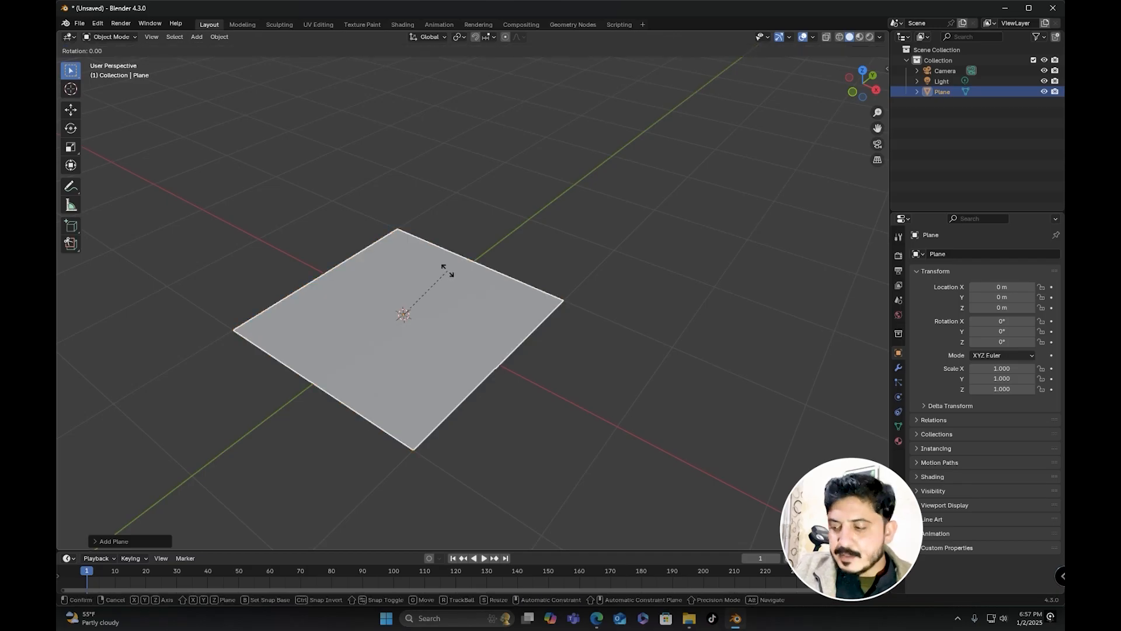
{"action": "type", "text": "x90"}
{"action": "key", "text": "Return"}
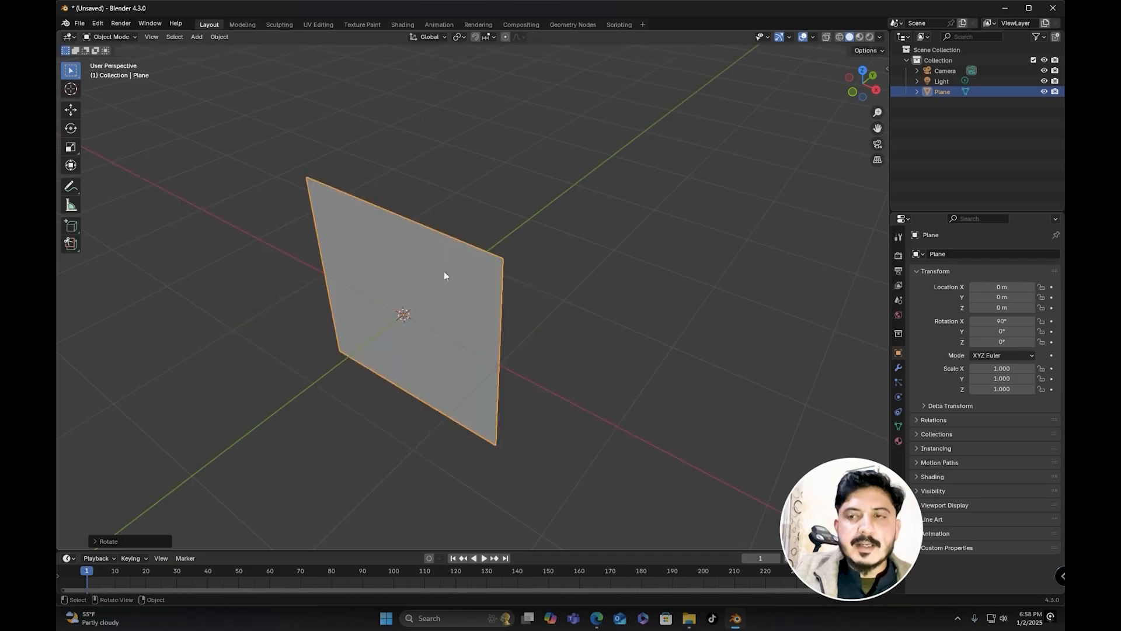
Step: In Edit Mode, cut one vertical edge loop through the exact center of the plane
{"action": "scroll", "coordinate": [444, 275], "scroll_direction": "up", "scroll_amount": 1}
{"action": "middle_click_drag", "start_coordinate": [453, 275], "coordinate": [443, 205]}
{"action": "key", "text": "Tab"}
{"action": "key", "text": "ctrl+r"}
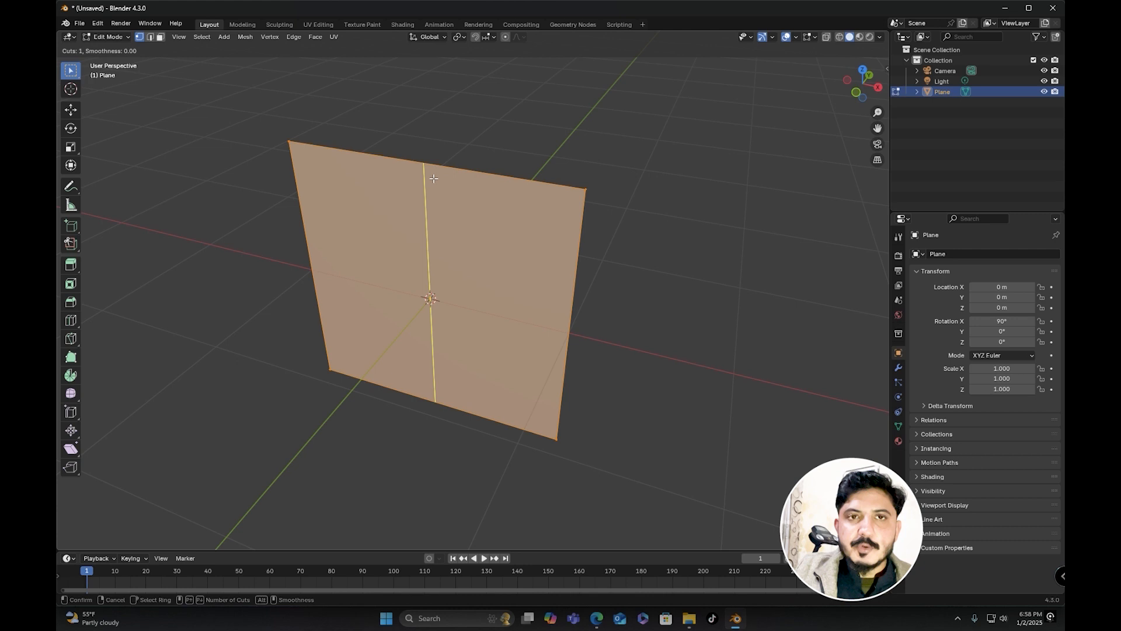
{"action": "left_click", "coordinate": [432, 179]}
{"action": "right_click", "coordinate": [431, 179]}
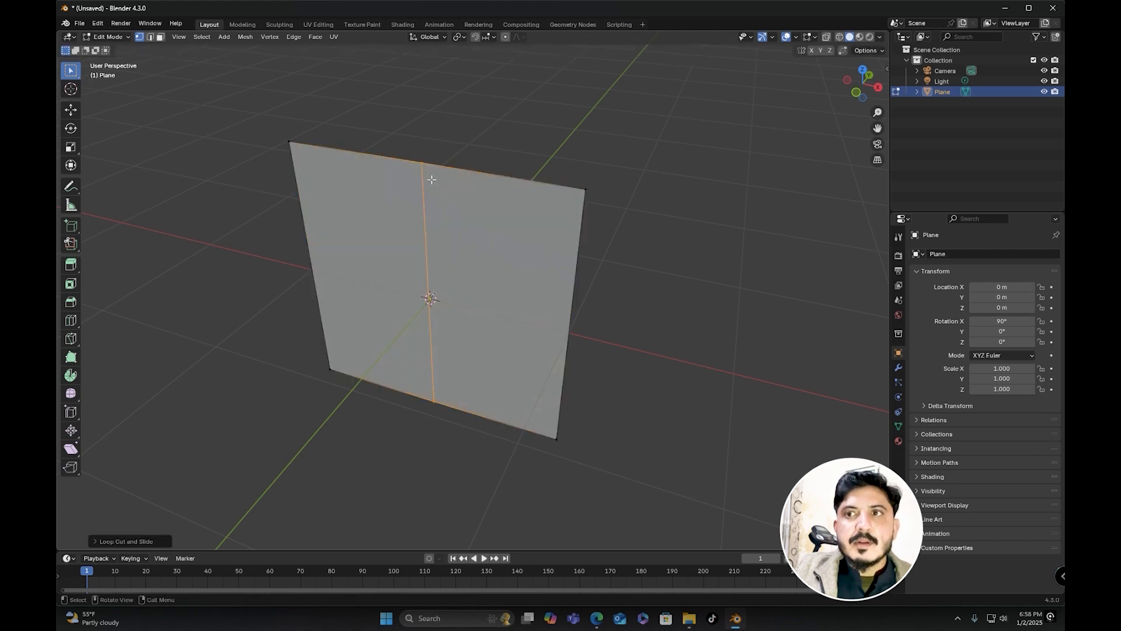
{"action": "key", "text": "a"}
{"action": "key", "text": "ctrl+r"}
{"action": "left_click", "coordinate": [431, 176]}
{"action": "right_click", "coordinate": [431, 177]}
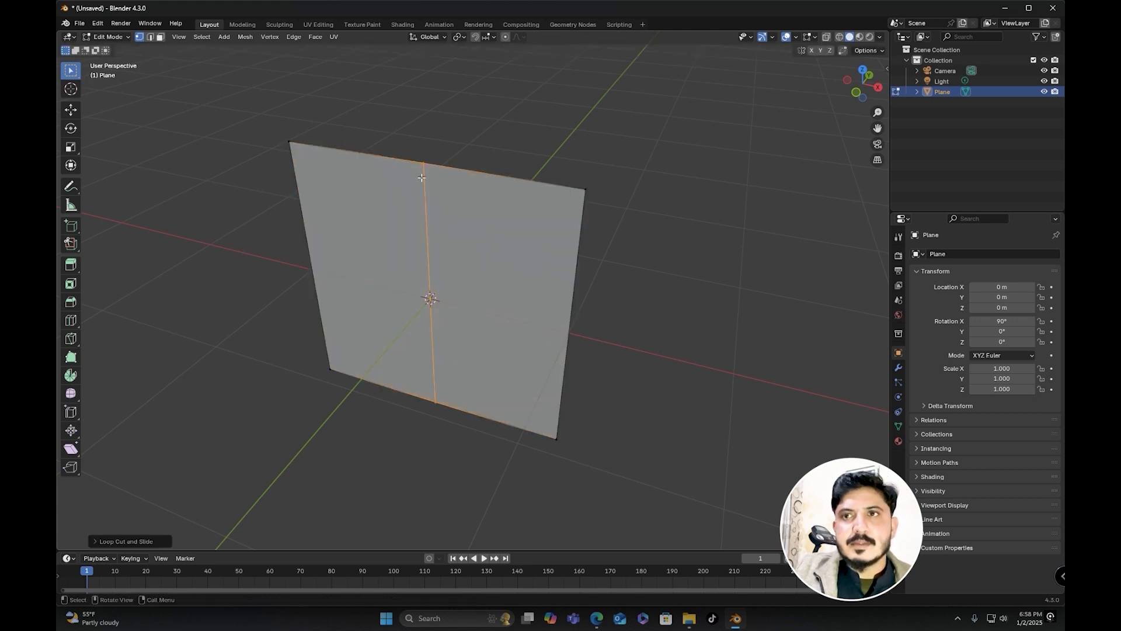
Step: Delete the face on the negative X side of the plane and return to Object Mode
{"action": "middle_click_drag", "start_coordinate": [431, 176], "coordinate": [374, 152]}
{"action": "left_click", "coordinate": [159, 37]}
{"action": "left_click", "coordinate": [326, 220]}
{"action": "middle_click_drag", "start_coordinate": [325, 220], "coordinate": [337, 212]}
{"action": "key", "text": "x"}
{"action": "left_click", "coordinate": [334, 214]}
{"action": "key", "text": "Tab"}
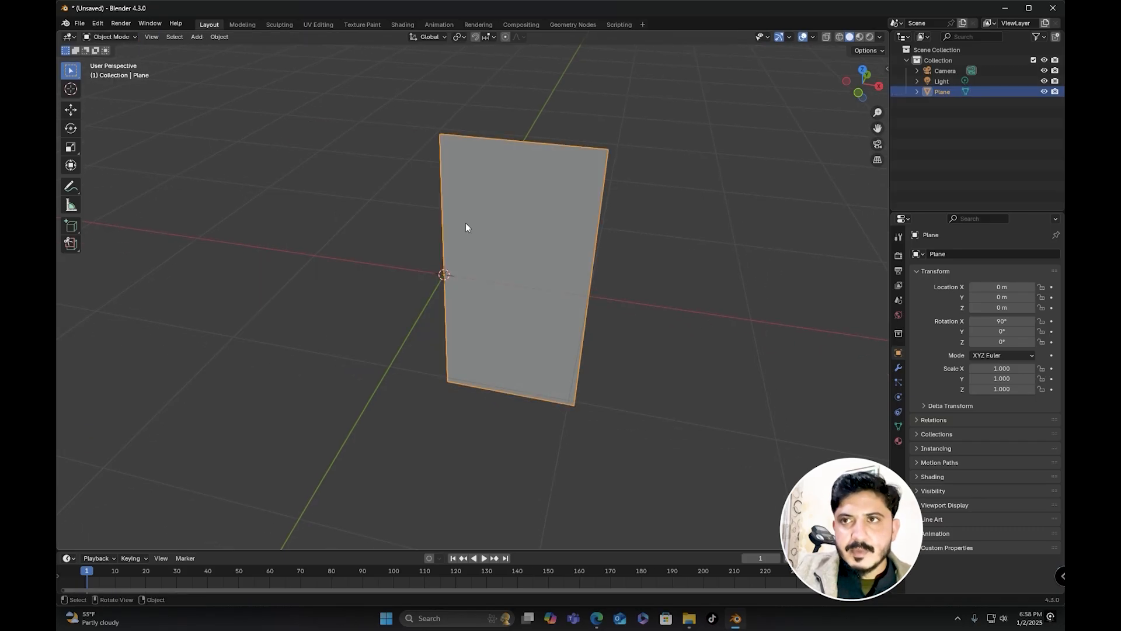
Step: Add a Mirror modifier on the X axis to the half plane, with Clipping enabled
{"action": "left_click", "coordinate": [898, 368]}
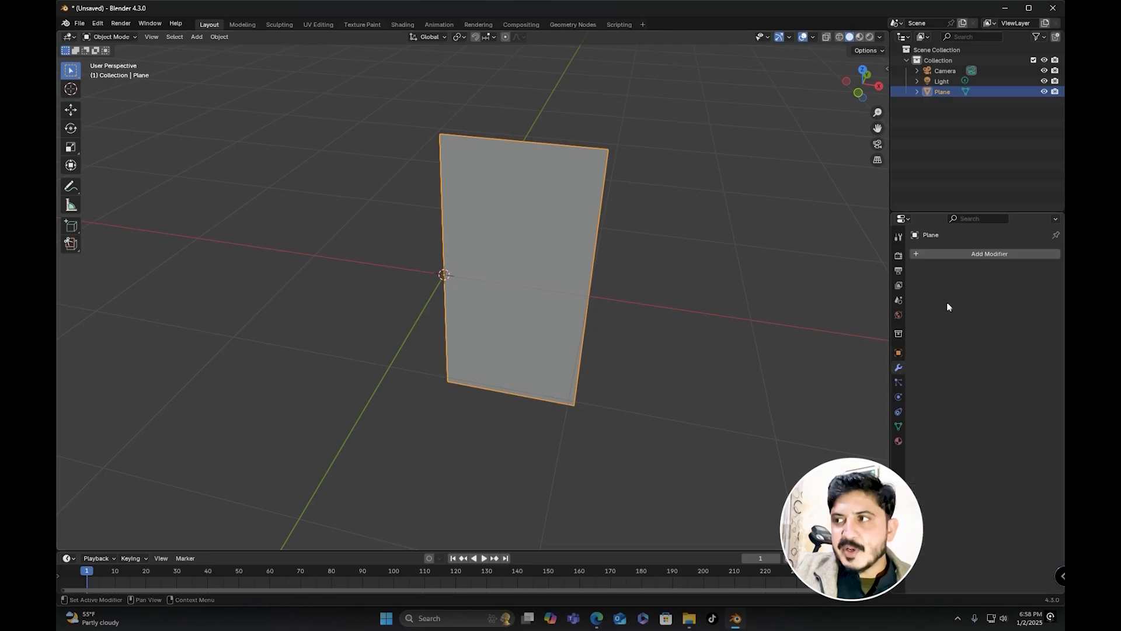
{"action": "left_click", "coordinate": [971, 256]}
{"action": "type", "text": "mir"}
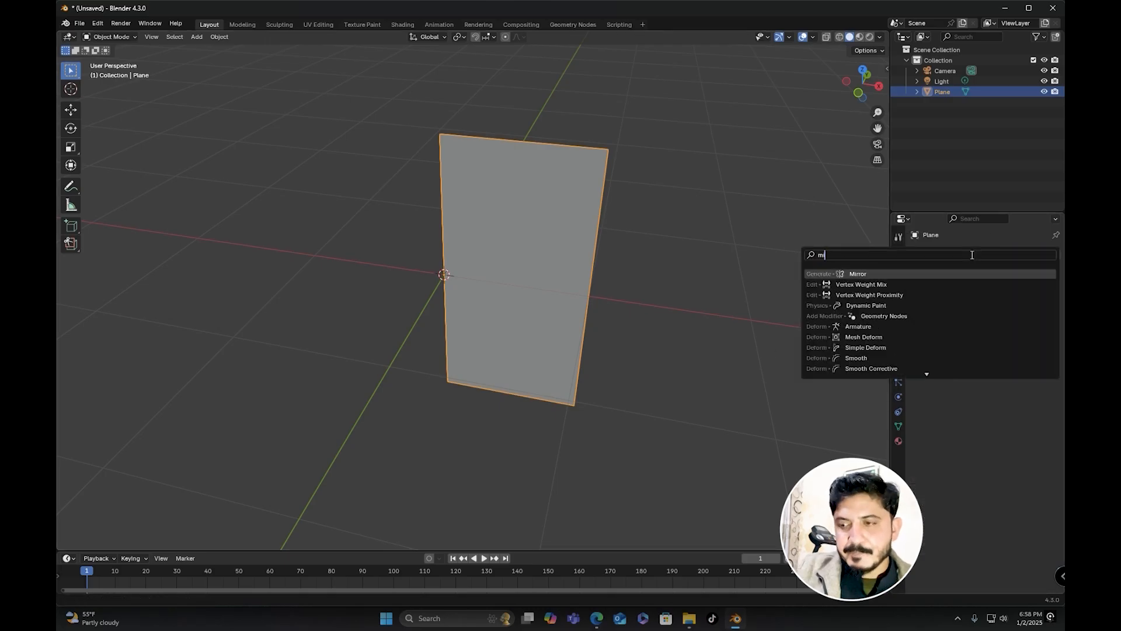
{"action": "left_click", "coordinate": [888, 270]}
{"action": "middle_click_drag", "start_coordinate": [584, 269], "coordinate": [703, 214]}
{"action": "left_click", "coordinate": [968, 255]}
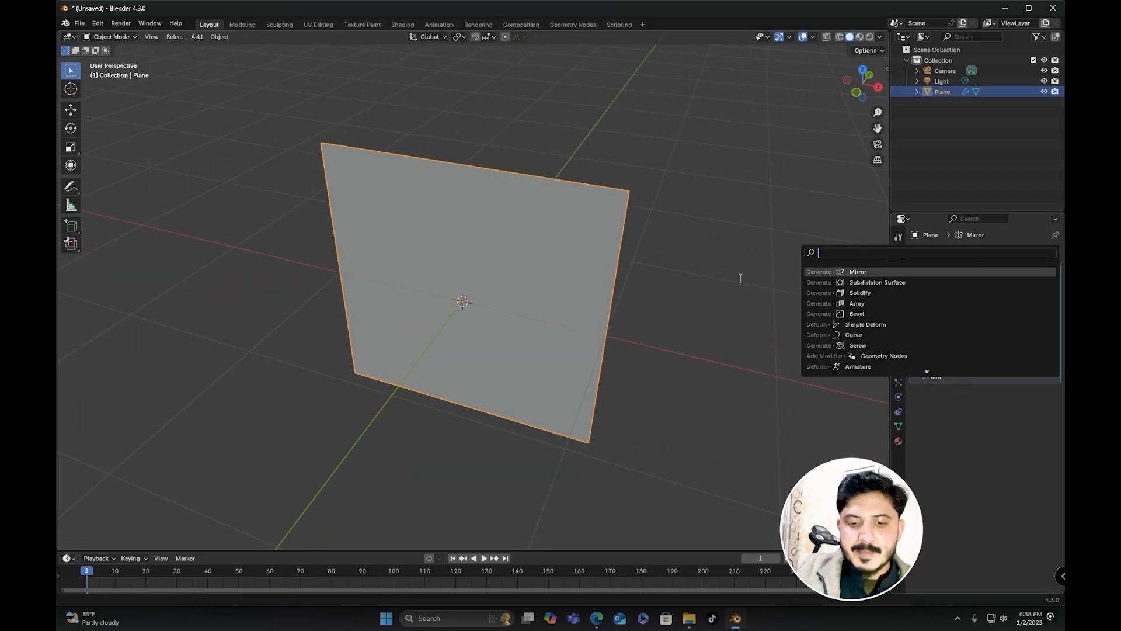
{"action": "key", "text": "Escape"}
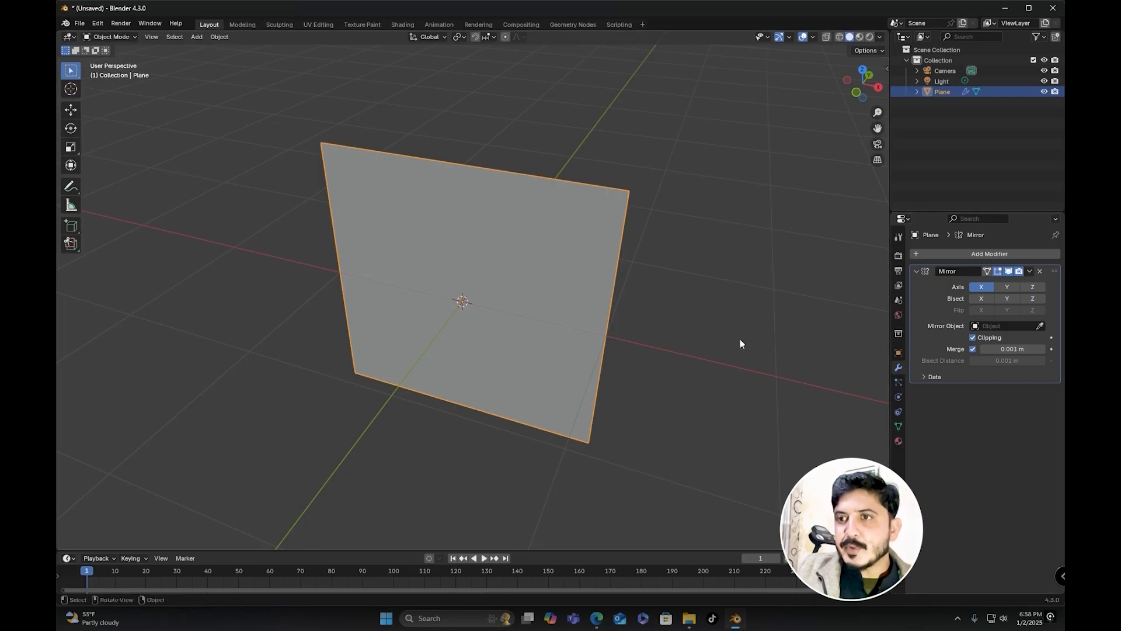
Step: Turn off the Mirror modifier's Clipping and try moving the lower center vertex away from the mirror line
{"action": "key", "text": "Tab"}
{"action": "middle_click_drag", "start_coordinate": [578, 385], "coordinate": [617, 337]}
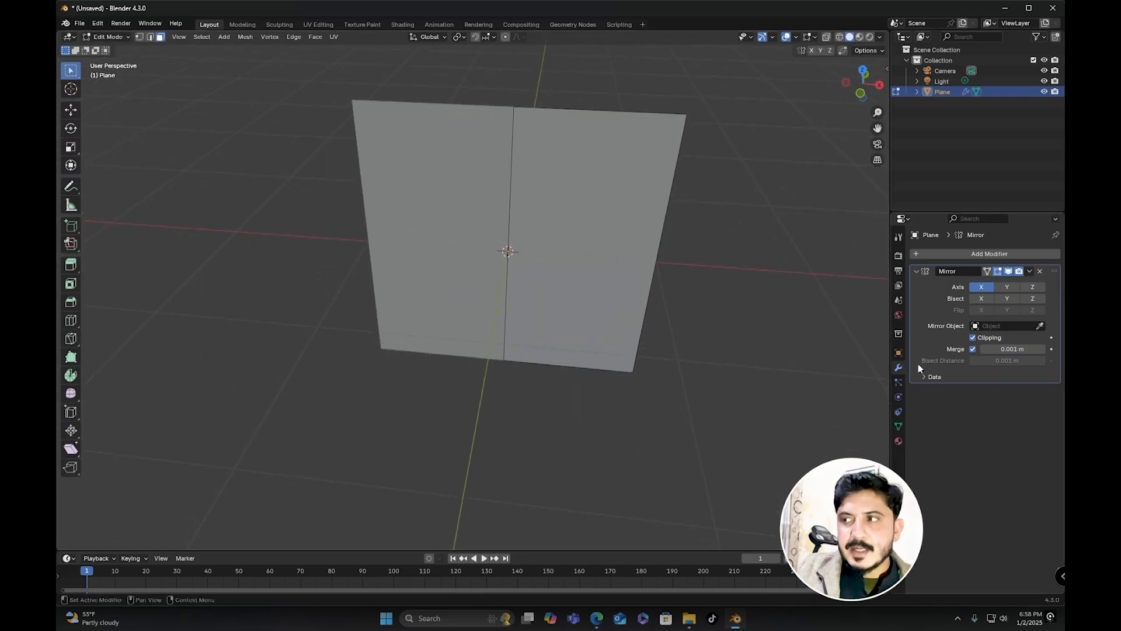
{"action": "left_click", "coordinate": [975, 339]}
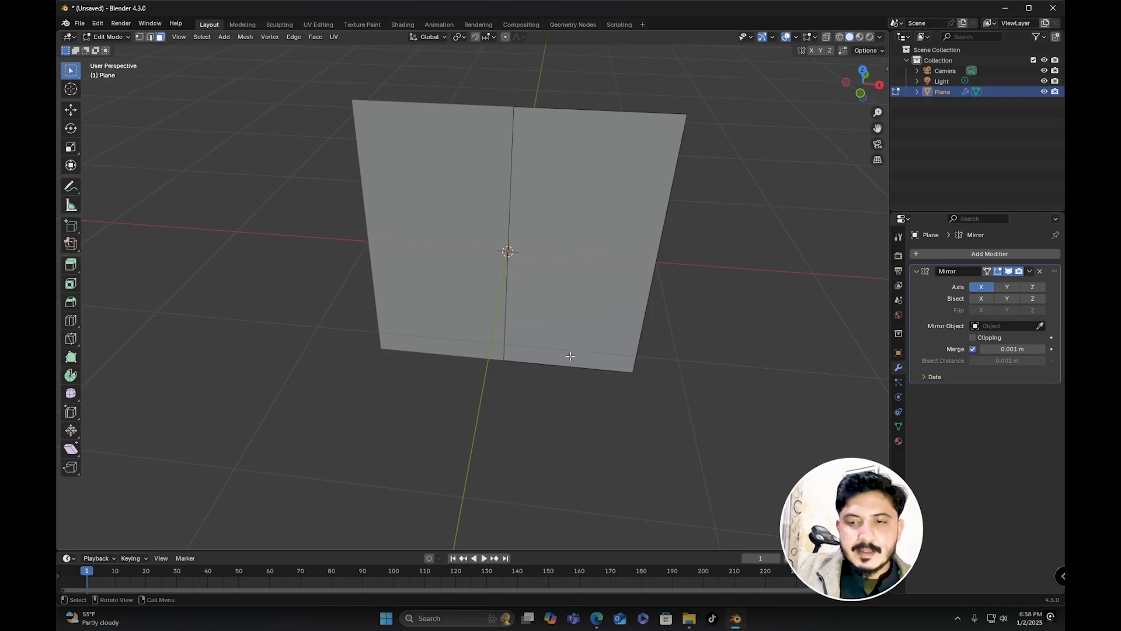
{"action": "left_click_drag", "start_coordinate": [540, 351], "coordinate": [478, 390]}
{"action": "mouse_move", "coordinate": [478, 390]}
{"action": "middle_mouse_down"}
{"action": "mouse_move", "coordinate": [501, 385]}
{"action": "mouse_move", "coordinate": [474, 375]}
{"action": "middle_mouse_up"}
{"action": "key", "text": "g"}
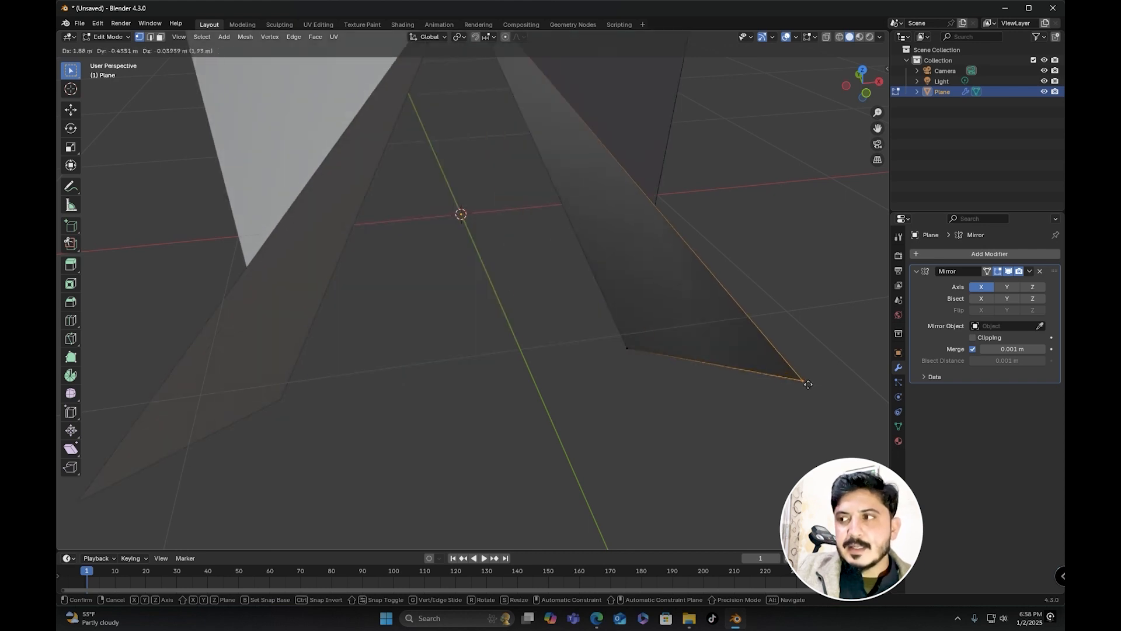
{"action": "right_click", "coordinate": [770, 359]}
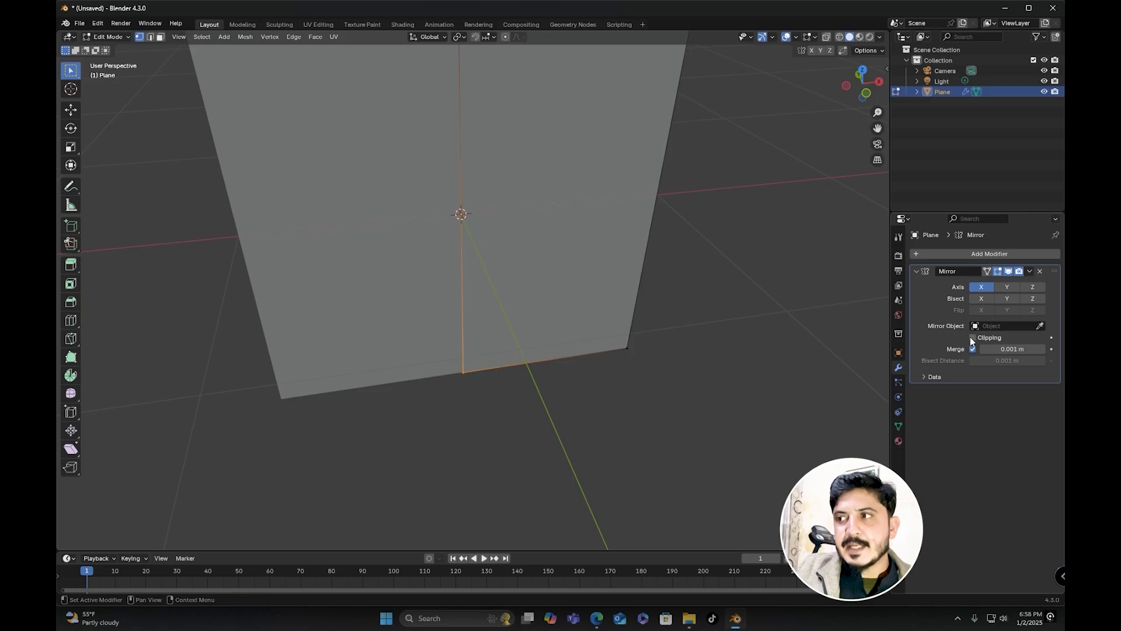
Step: Turn the Mirror modifier's Clipping back on and try moving the lower center vertex sideways
{"action": "middle_click_drag", "start_coordinate": [604, 363], "coordinate": [535, 384]}
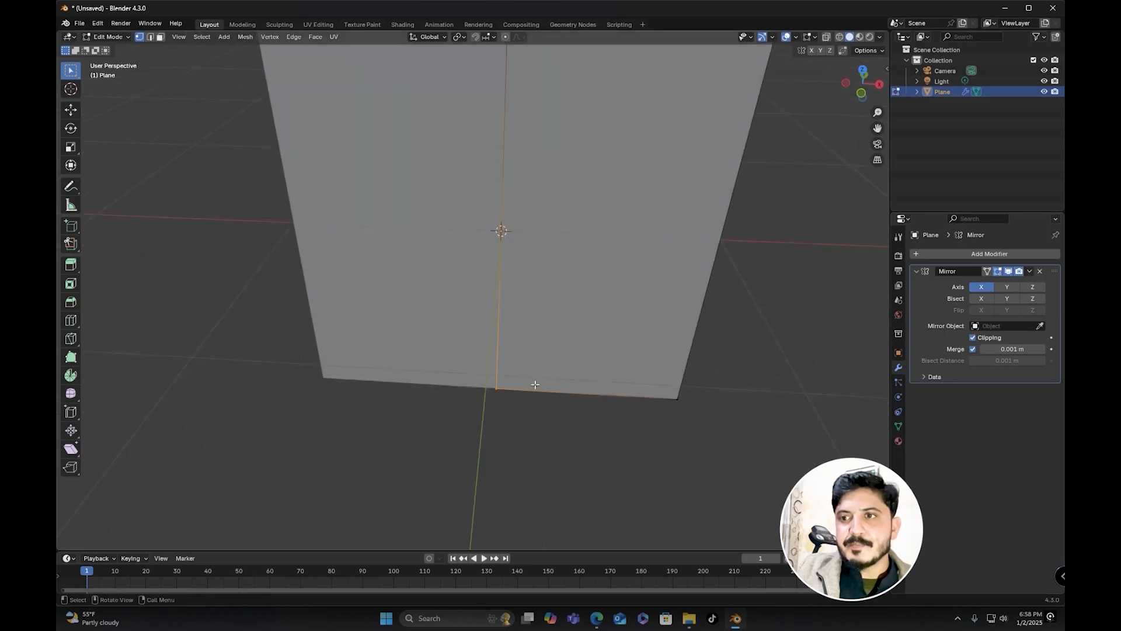
{"action": "middle_click_drag", "start_coordinate": [489, 422], "coordinate": [514, 413]}
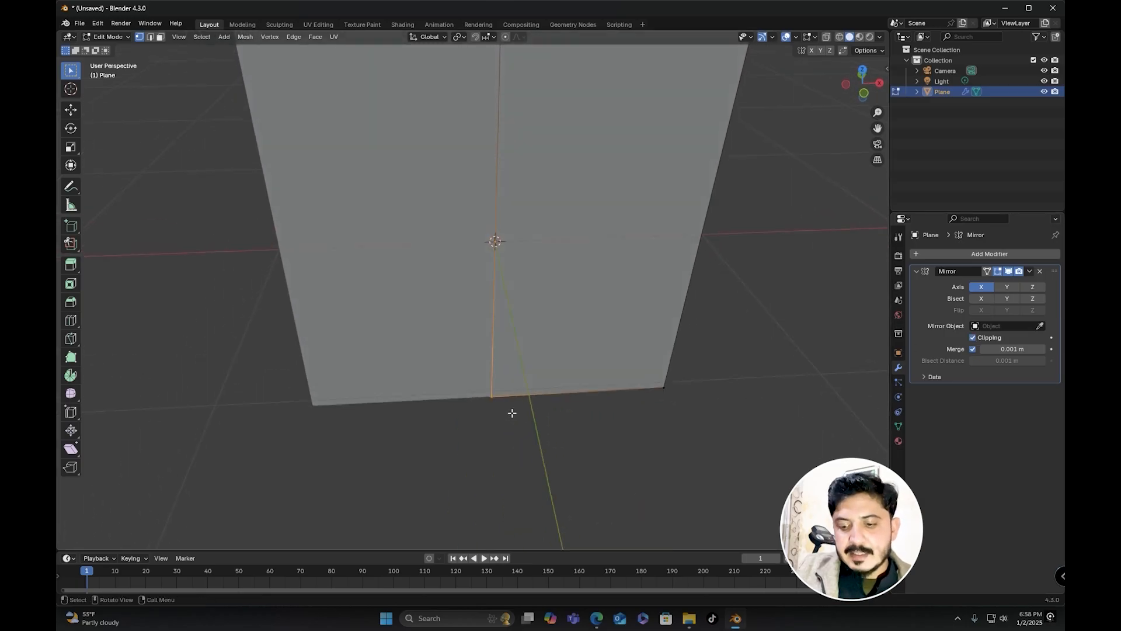
{"action": "key", "text": "g"}
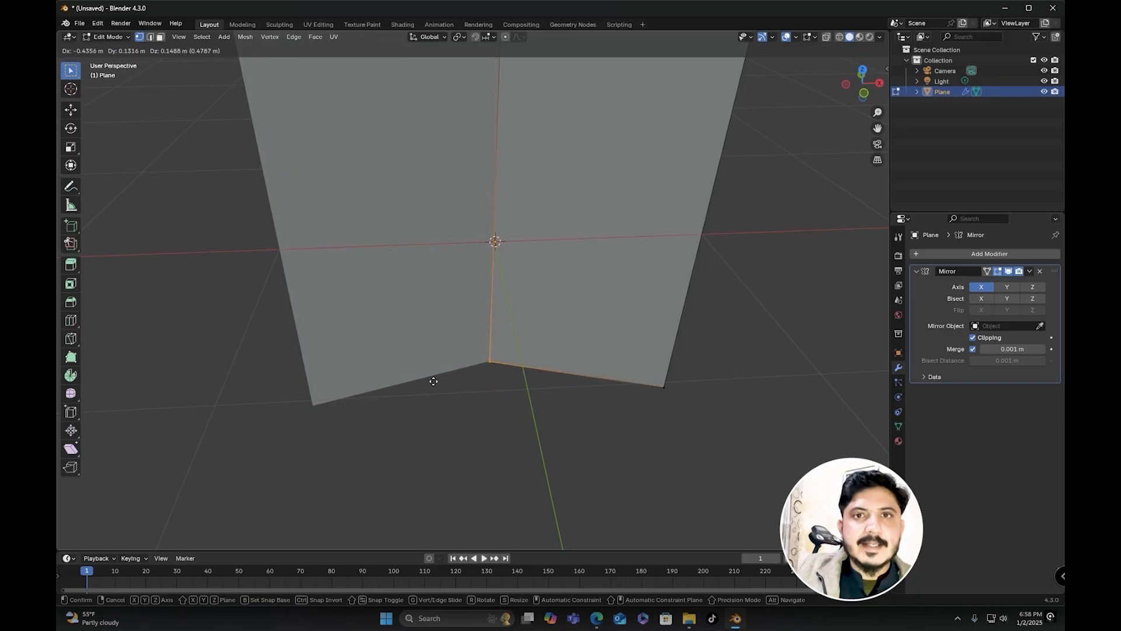
{"action": "right_click", "coordinate": [487, 384]}
{"action": "middle_click_drag", "start_coordinate": [512, 367], "coordinate": [465, 400]}
{"action": "key", "text": "Tab"}
Step: Add a Solidify modifier to the plane and set its thickness to 0.15 m
{"action": "scroll", "coordinate": [507, 357], "scroll_direction": "down", "scroll_amount": 2}
{"action": "left_click", "coordinate": [1000, 254]}
{"action": "mouse_move", "coordinate": [992, 277]}
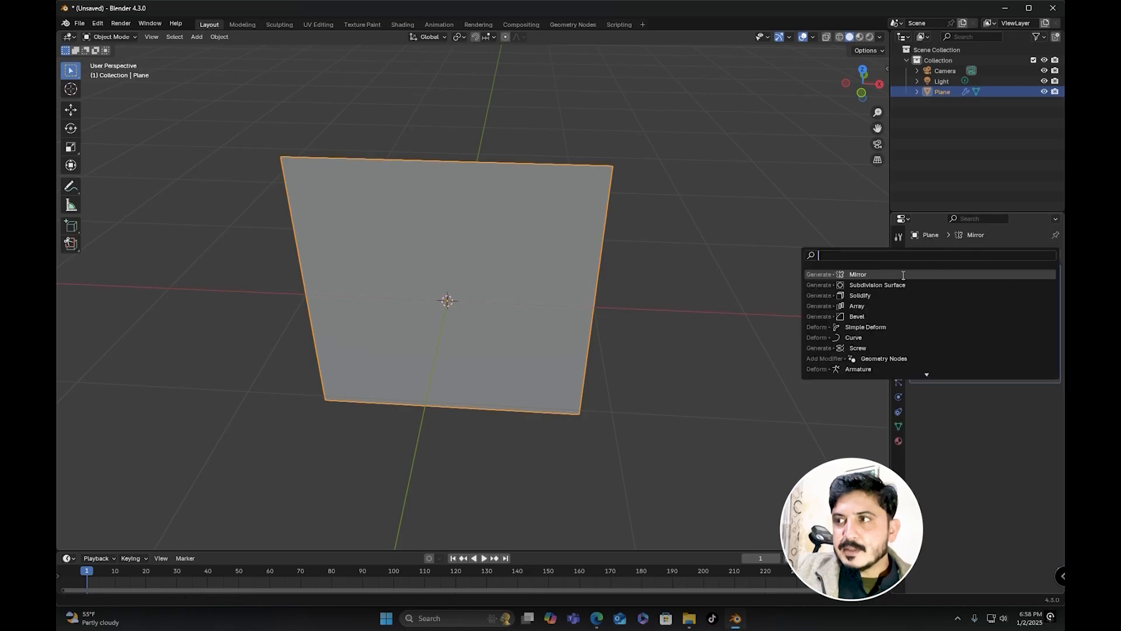
{"action": "left_click", "coordinate": [827, 294]}
{"action": "middle_click_drag", "start_coordinate": [826, 307], "coordinate": [560, 315]}
{"action": "left_click_drag", "start_coordinate": [985, 423], "coordinate": [1024, 424]}
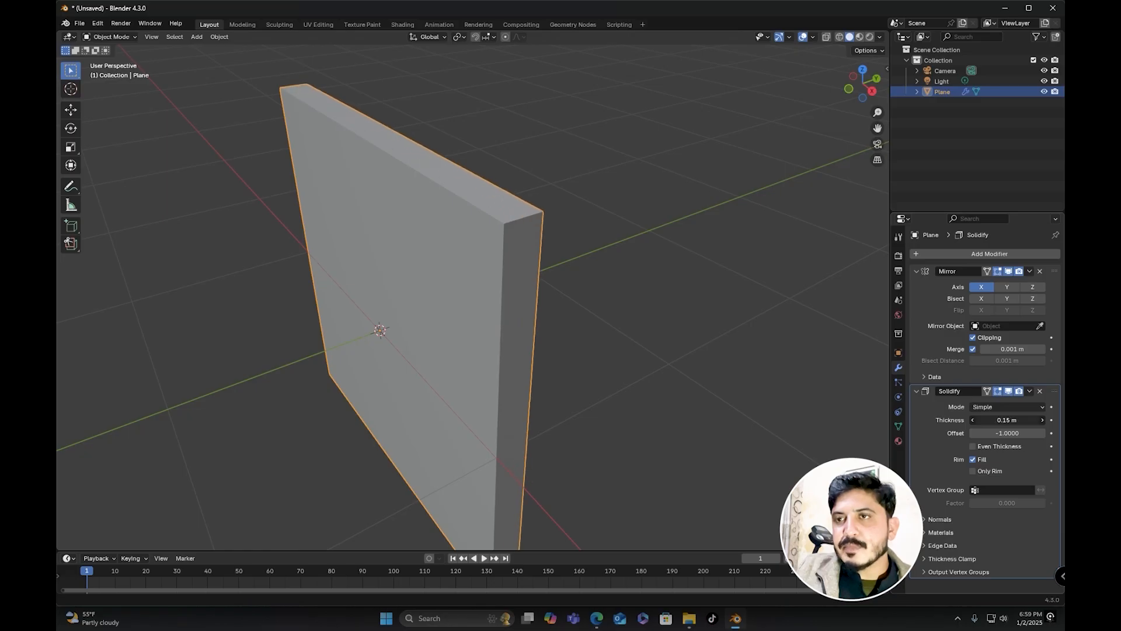
{"action": "middle_click_drag", "start_coordinate": [629, 318], "coordinate": [613, 300]}
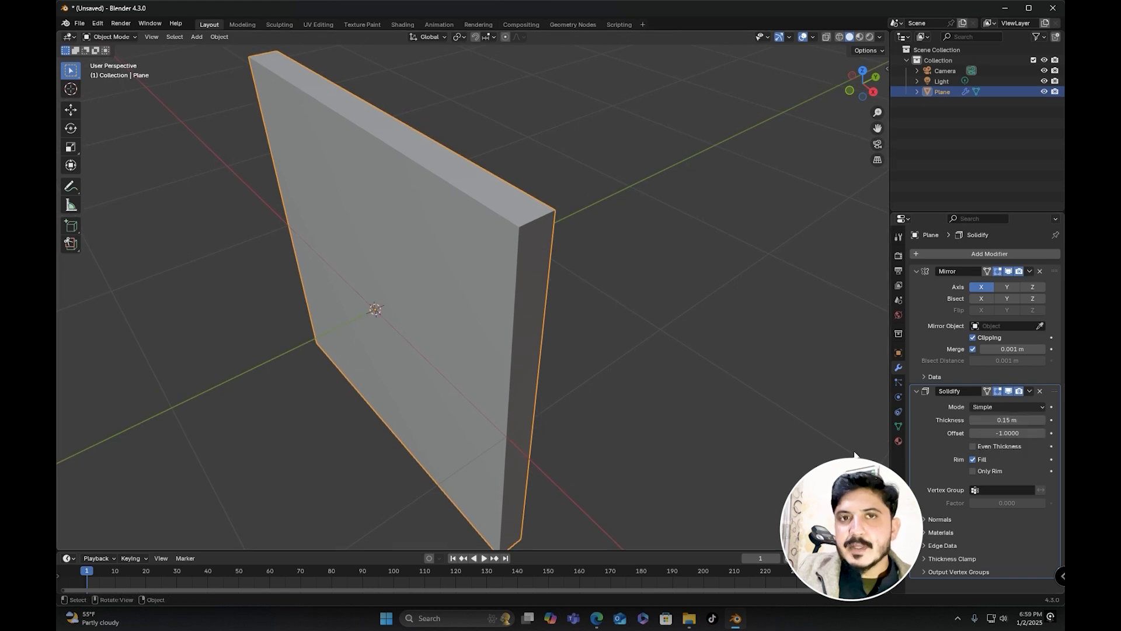
Step: Add a Subdivision Surface modifier to the plane below Solidify
{"action": "middle_click_drag", "start_coordinate": [695, 358], "coordinate": [698, 302], "text": "shift"}
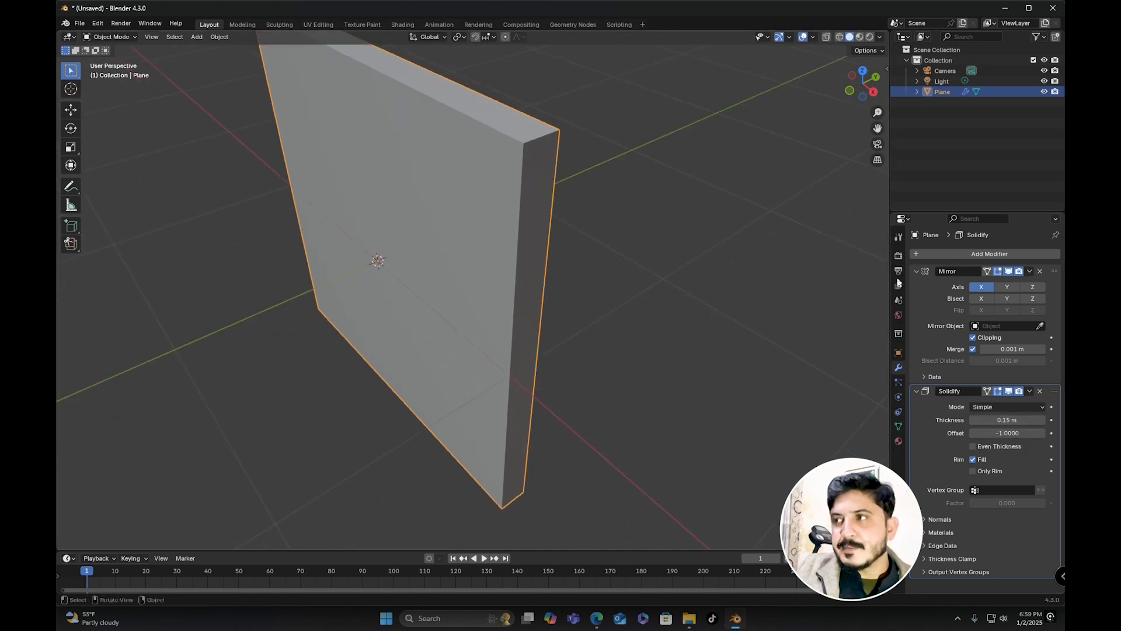
{"action": "left_click", "coordinate": [972, 254]}
{"action": "left_click", "coordinate": [972, 255]}
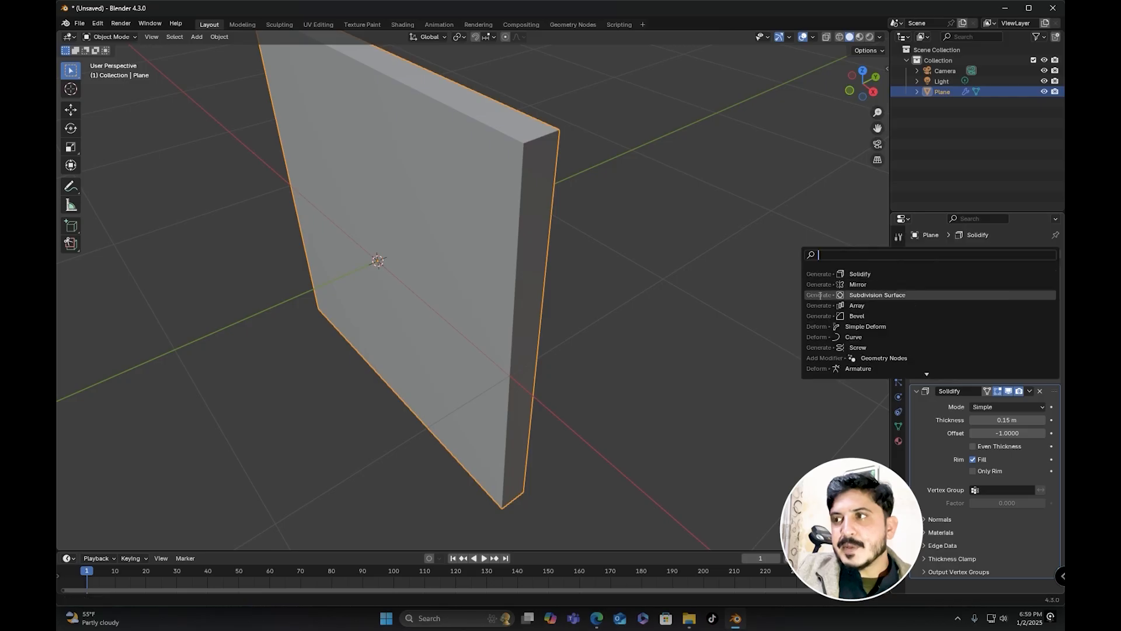
{"action": "left_click", "coordinate": [881, 295]}
Step: In Edit Mode, add two evenly spaced vertical loop cuts to the editable half of the plane
{"action": "middle_click_drag", "start_coordinate": [625, 302], "coordinate": [523, 251]}
{"action": "key", "text": "Tab"}
{"action": "key", "text": "ctrl+r"}
{"action": "scroll", "coordinate": [554, 170], "scroll_direction": "up", "scroll_amount": 1}
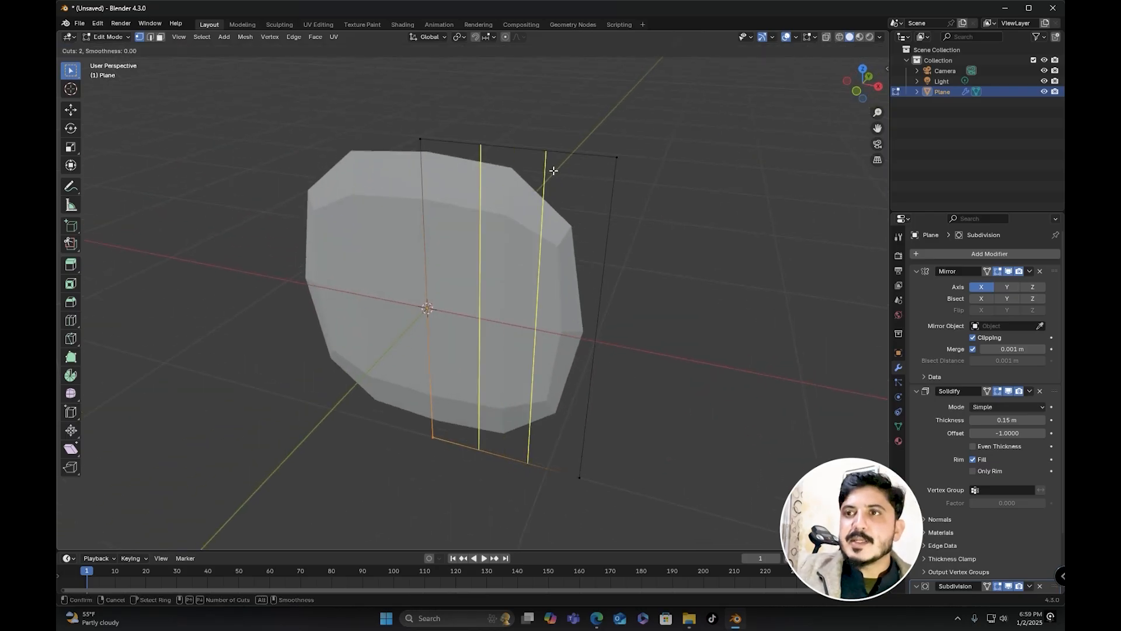
{"action": "left_click", "coordinate": [554, 171]}
{"action": "left_click", "coordinate": [545, 170]}
Step: Add three evenly spaced horizontal loop cuts across the half plane and return to Object Mode
{"action": "middle_click_drag", "start_coordinate": [545, 170], "coordinate": [618, 253]}
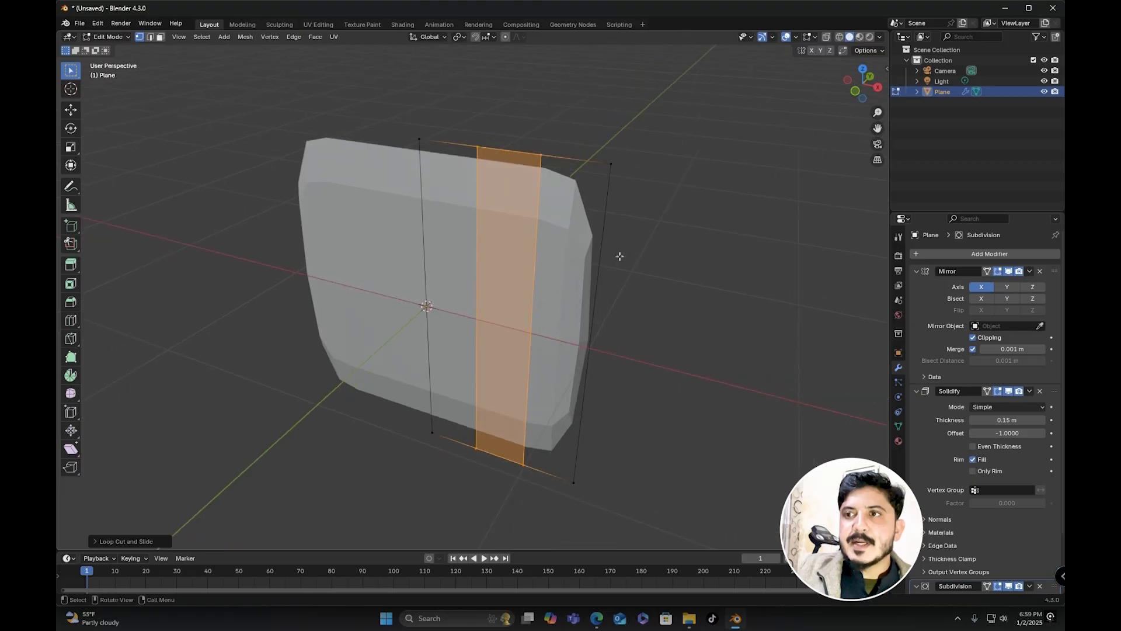
{"action": "key", "text": "ctrl+r"}
{"action": "scroll", "coordinate": [586, 288], "scroll_direction": "up", "scroll_amount": 1}
{"action": "left_click", "coordinate": [587, 289]}
{"action": "middle_click_drag", "start_coordinate": [586, 289], "coordinate": [526, 259]}
{"action": "key", "text": "Tab"}
Step: Set the Subdivision modifier's viewport level to 2 and the Solidify thickness to 0.26 m
{"action": "scroll", "coordinate": [962, 507], "scroll_direction": "down", "scroll_amount": 3}
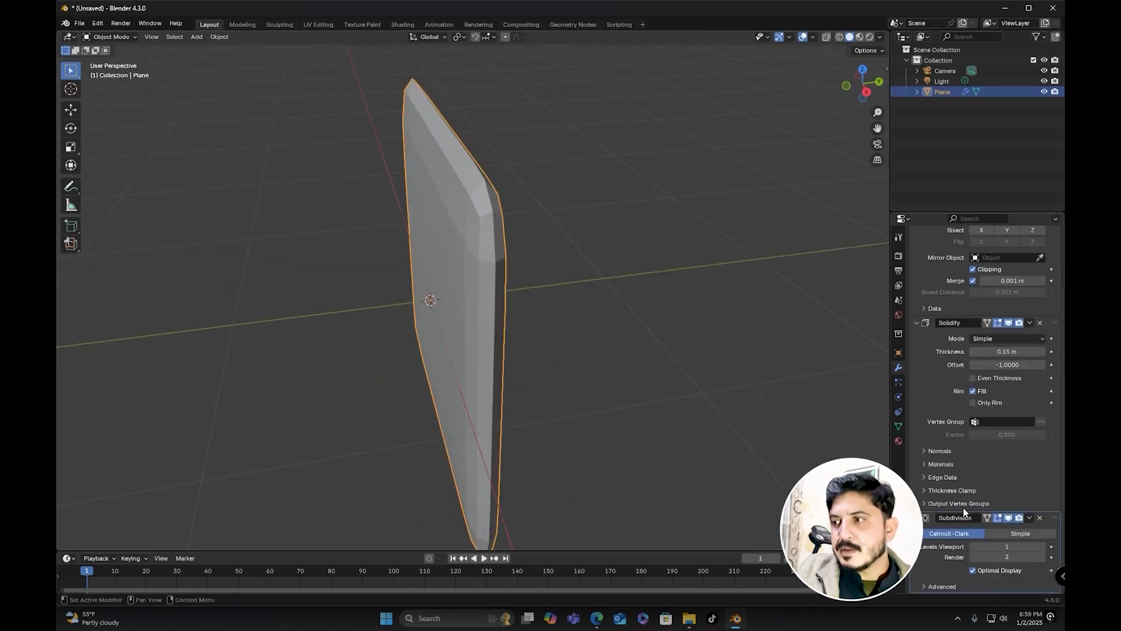
{"action": "left_click", "coordinate": [1041, 547]}
{"action": "middle_click_drag", "start_coordinate": [818, 403], "coordinate": [524, 316]}
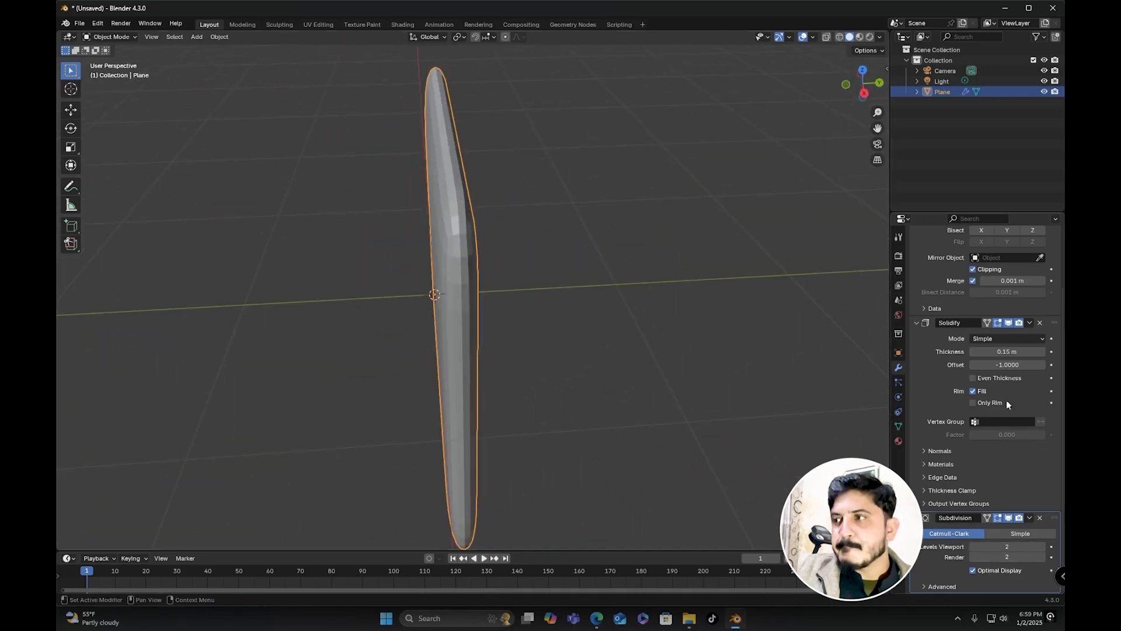
{"action": "left_click_drag", "start_coordinate": [999, 352], "coordinate": [1045, 353]}
Step: In front view, raise the two innermost vertices of the mesh's top edge about 0.23 m along Z
{"action": "middle_click_drag", "start_coordinate": [778, 318], "coordinate": [549, 304]}
{"action": "key", "text": "Tab"}
{"action": "scroll", "coordinate": [526, 304], "scroll_direction": "up", "scroll_amount": 3}
{"action": "middle_click_drag", "start_coordinate": [478, 233], "coordinate": [473, 292], "text": "shift"}
{"action": "left_click", "coordinate": [471, 293]}
{"action": "scroll", "coordinate": [508, 251], "scroll_direction": "down", "scroll_amount": 1}
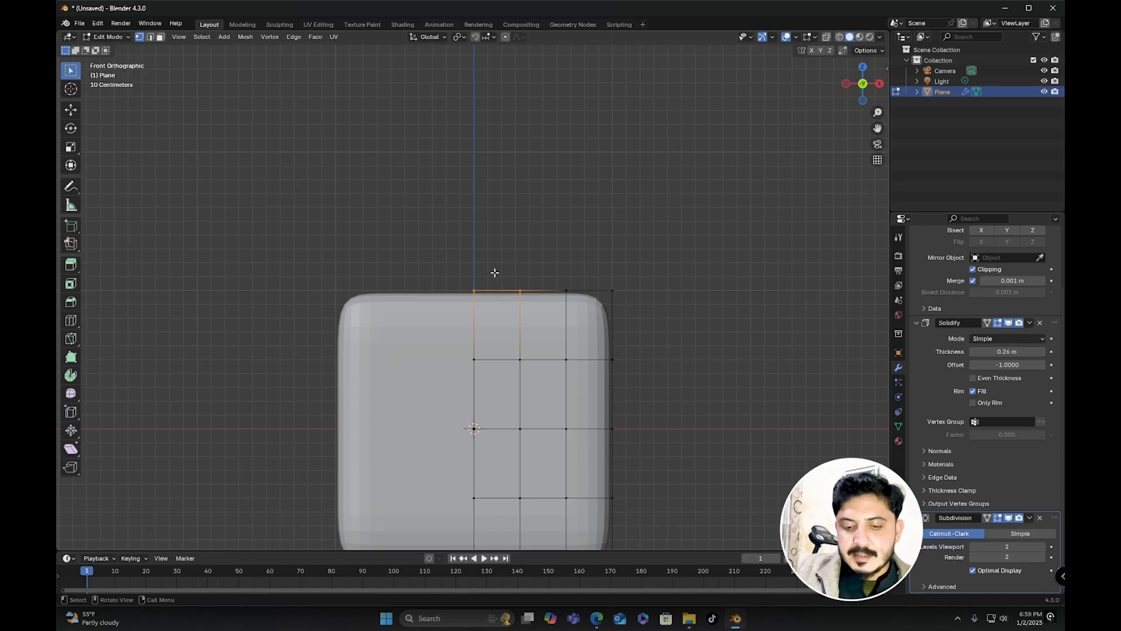
{"action": "key", "text": "g"}
{"action": "key", "text": "z"}
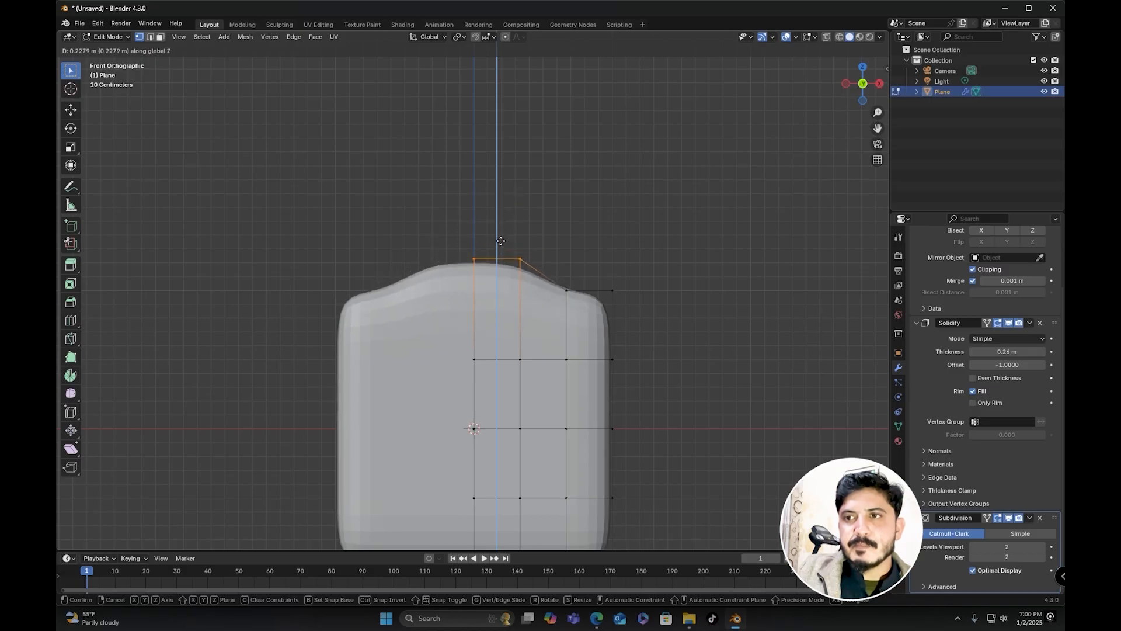
{"action": "left_click", "coordinate": [500, 238]}
Step: Extrude the raised top center edge upward about 0.5 m to form a narrow neck
{"action": "scroll", "coordinate": [496, 262], "scroll_direction": "up", "scroll_amount": 1}
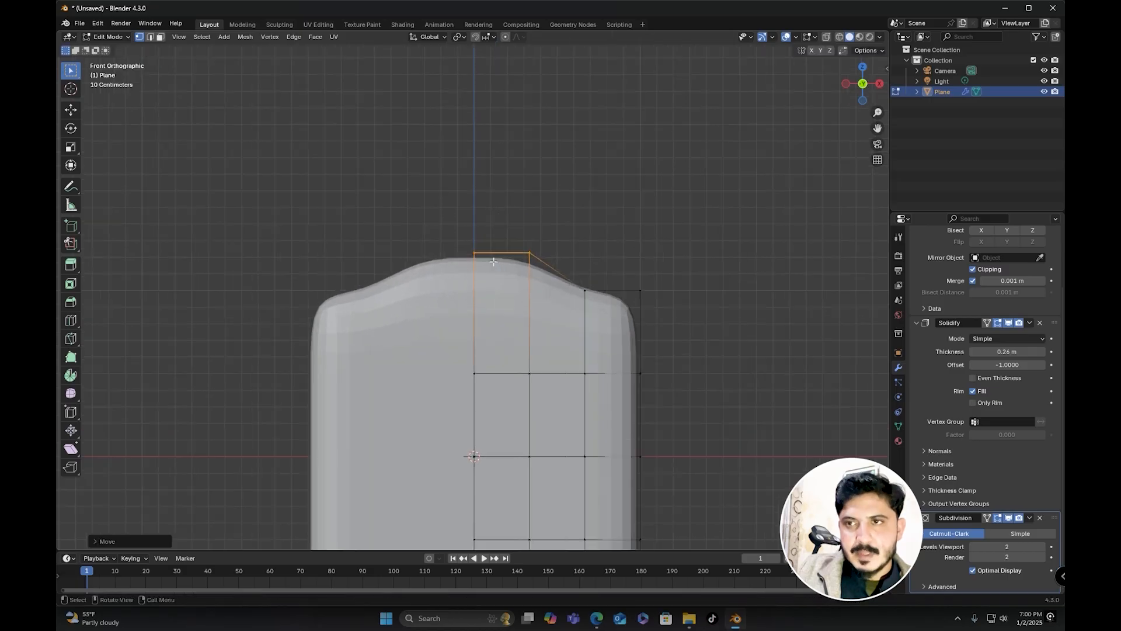
{"action": "left_click", "coordinate": [150, 36]}
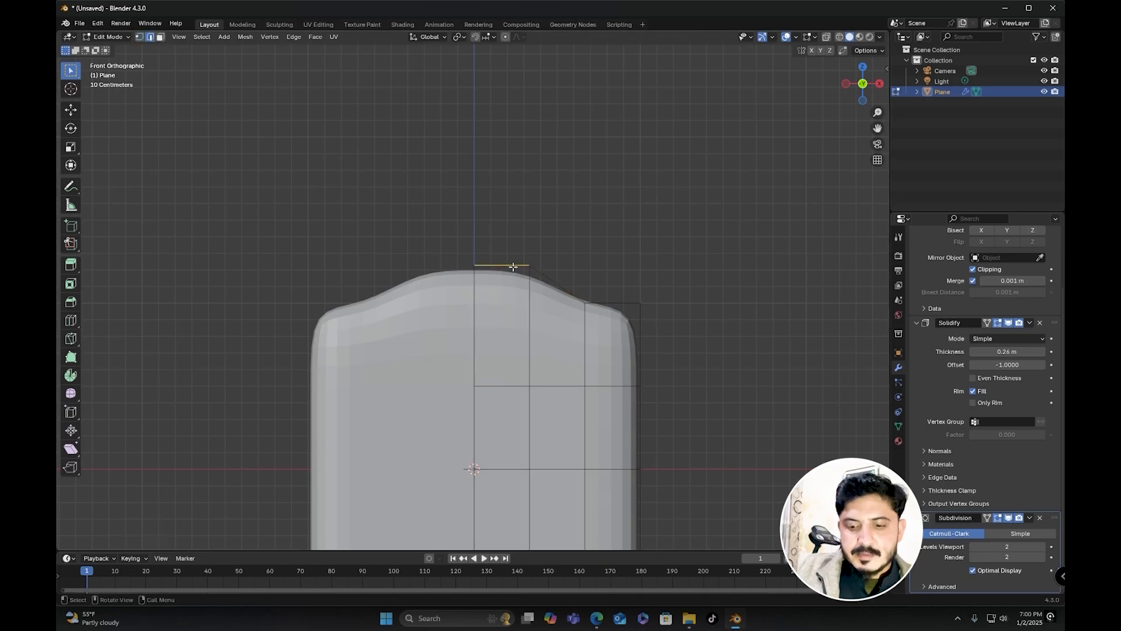
{"action": "key", "text": "e"}
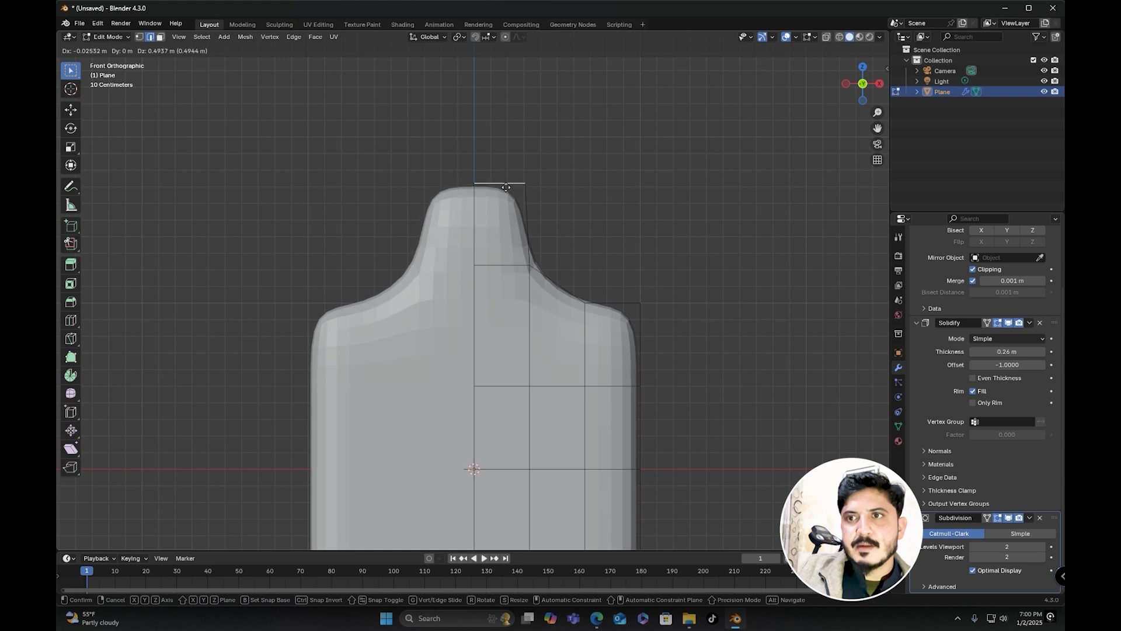
{"action": "left_click", "coordinate": [505, 193]}
Step: Select the two middle vertices on the body's outer vertical edge and pull them forward more than 0.5 m along negative Y
{"action": "scroll", "coordinate": [571, 268], "scroll_direction": "down", "scroll_amount": 5}
{"action": "middle_click_drag", "start_coordinate": [571, 268], "coordinate": [549, 281]}
{"action": "scroll", "coordinate": [550, 281], "scroll_direction": "up", "scroll_amount": 3}
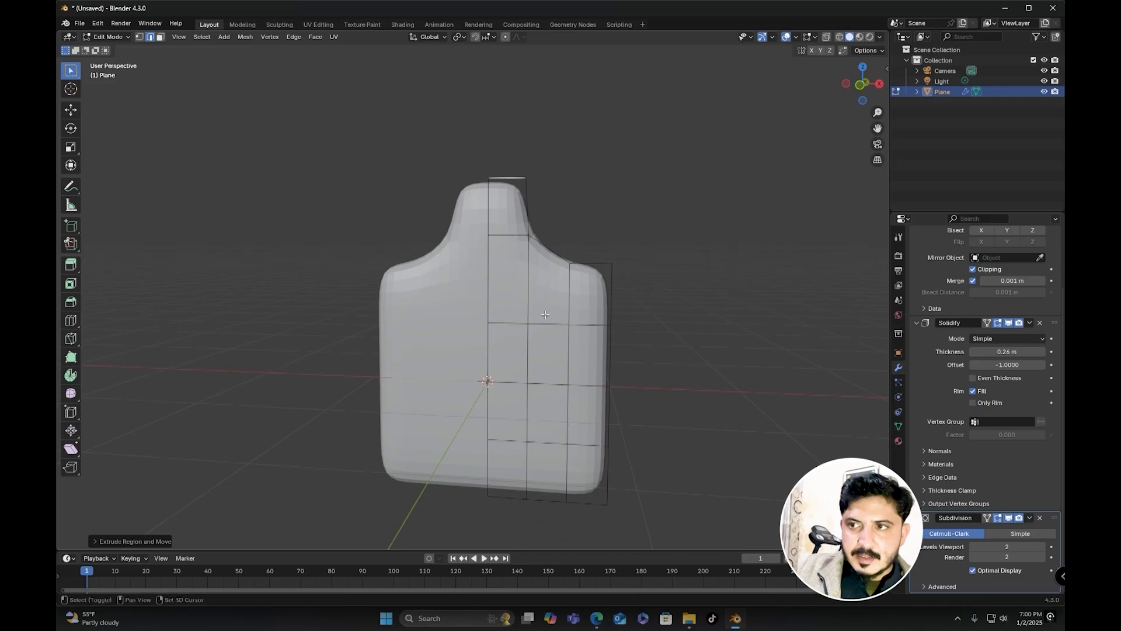
{"action": "left_click", "coordinate": [139, 37]}
{"action": "key", "text": "KP_1"}
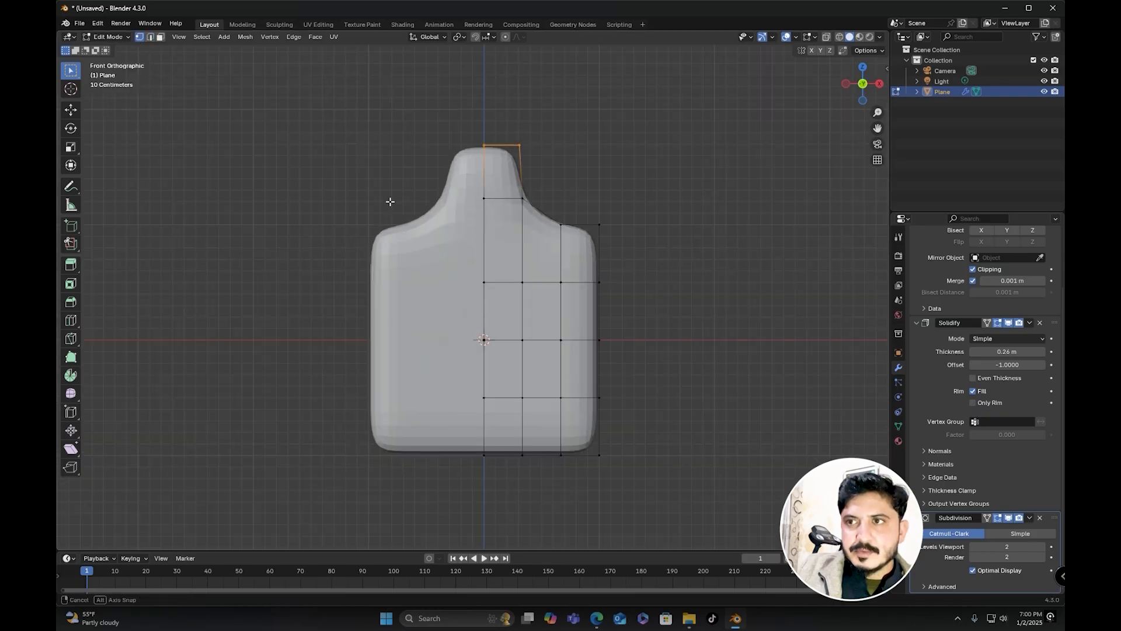
{"action": "scroll", "coordinate": [601, 321], "scroll_direction": "up", "scroll_amount": 2}
{"action": "middle_click_drag", "start_coordinate": [600, 320], "coordinate": [506, 339], "text": "shift"}
{"action": "left_click_drag", "start_coordinate": [575, 298], "coordinate": [550, 428]}
{"action": "middle_click_drag", "start_coordinate": [590, 333], "coordinate": [503, 382]}
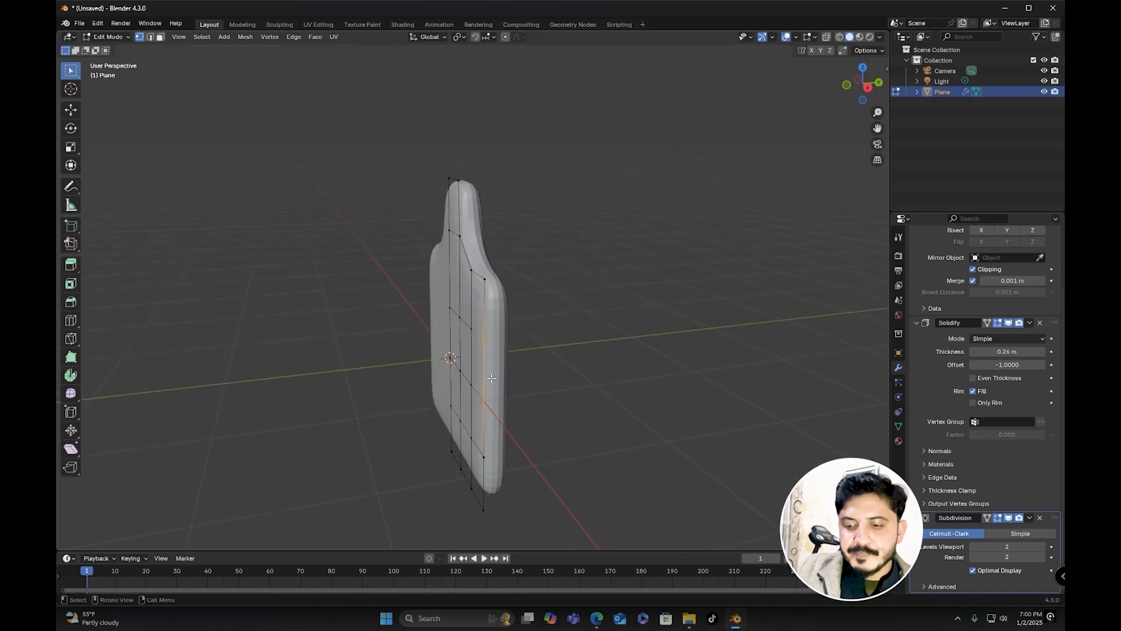
{"action": "key", "text": "g"}
{"action": "key", "text": "y"}
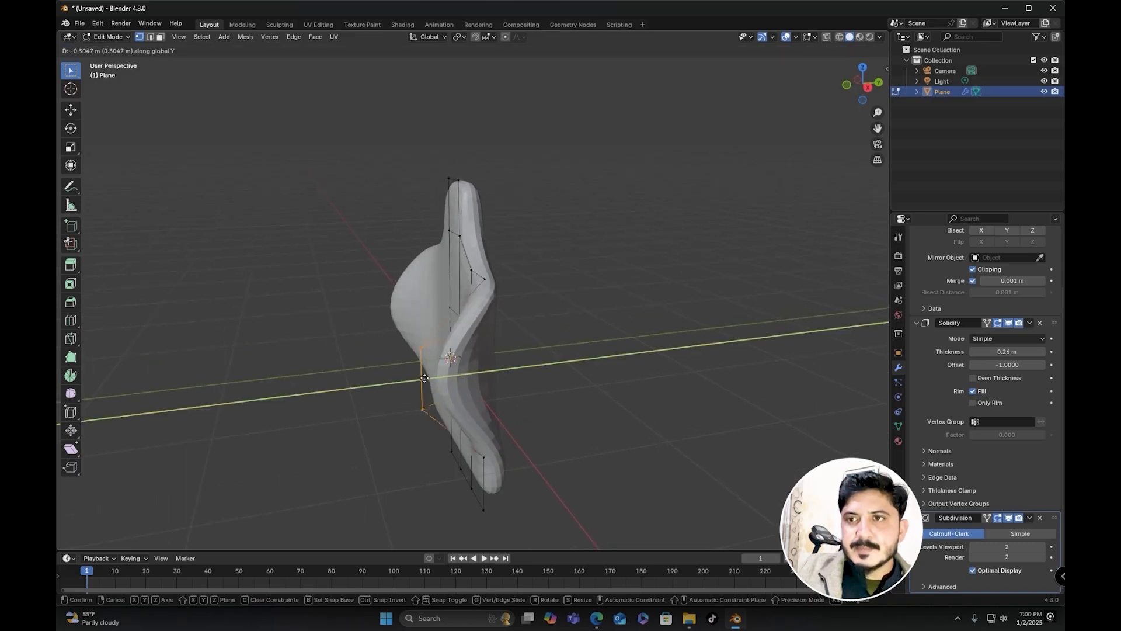
{"action": "left_click", "coordinate": [413, 378]}
Step: Pull the vertex at the body's bottom outer corner forward along negative Y
{"action": "middle_click_drag", "start_coordinate": [412, 378], "coordinate": [574, 419]}
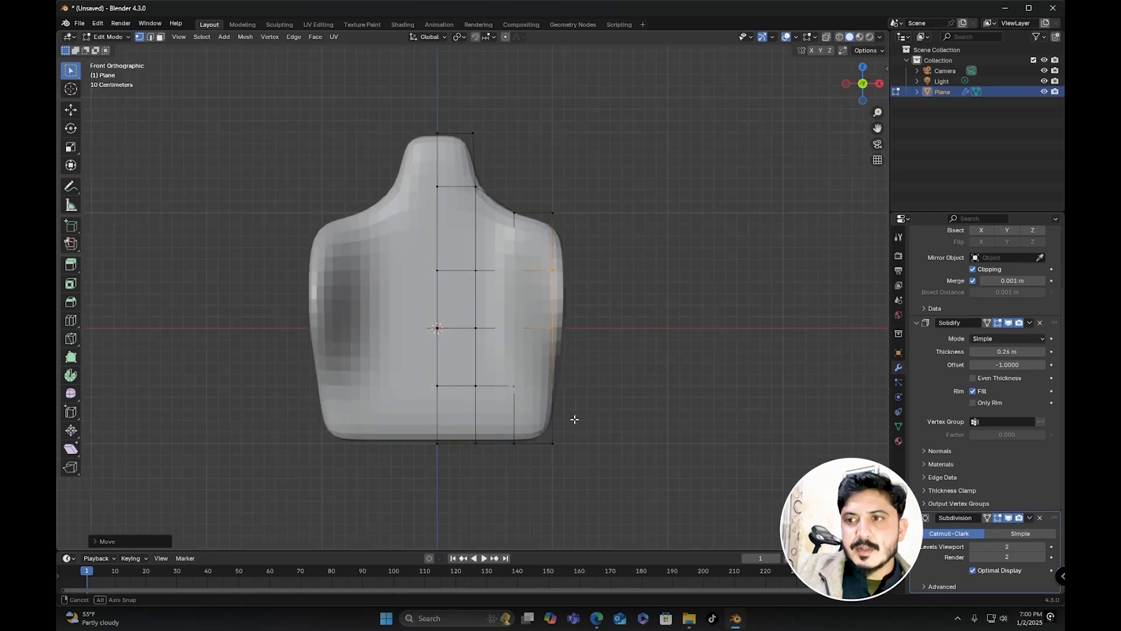
{"action": "middle_click_drag", "start_coordinate": [543, 465], "coordinate": [467, 403]}
{"action": "key", "text": "g"}
{"action": "key", "text": "y"}
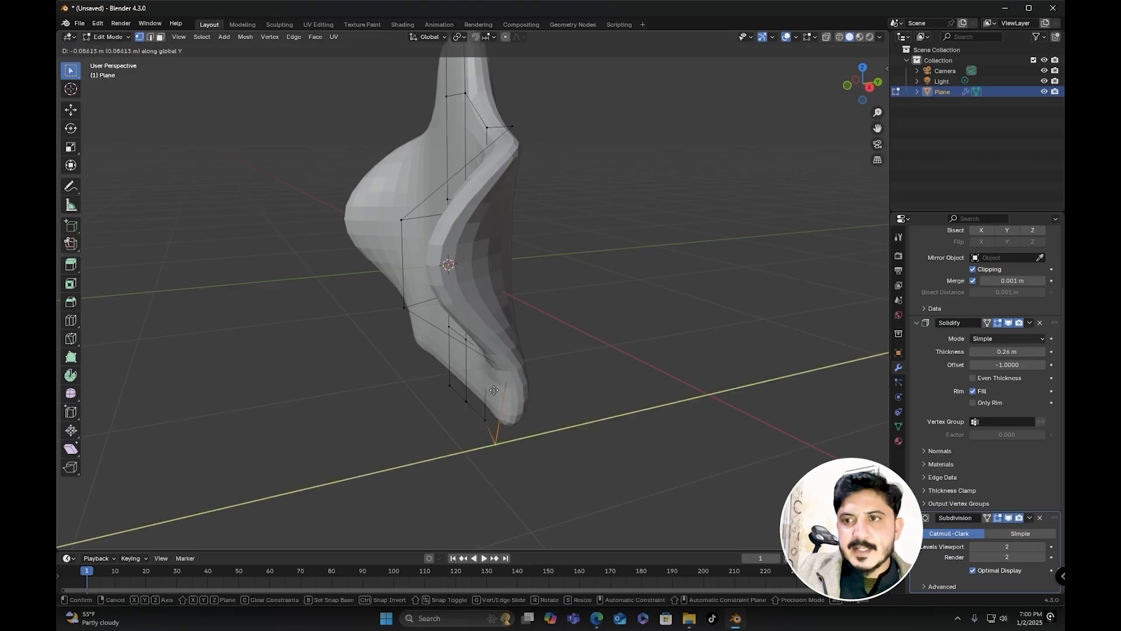
{"action": "left_click", "coordinate": [396, 391]}
{"action": "middle_click_drag", "start_coordinate": [396, 391], "coordinate": [487, 400]}
{"action": "scroll", "coordinate": [487, 401], "scroll_direction": "up", "scroll_amount": 1}
{"action": "middle_click_drag", "start_coordinate": [470, 232], "coordinate": [463, 284], "text": "shift"}
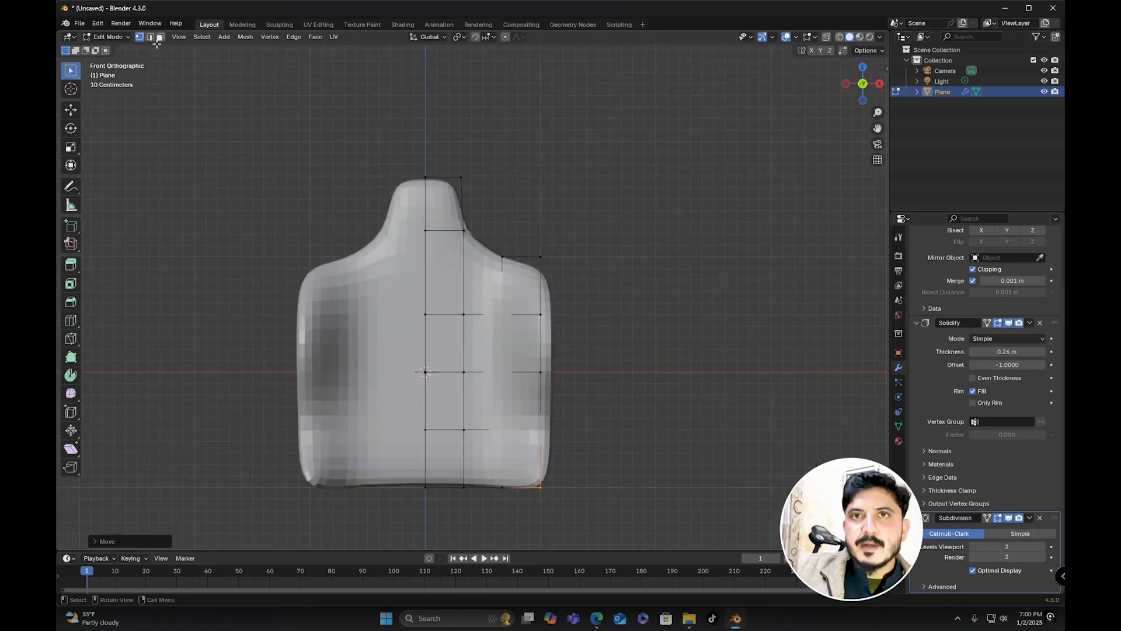
Step: Select the vertical edge loop along the neck's outer side and move it outward about 0.08 m along X
{"action": "scroll", "coordinate": [464, 281], "scroll_direction": "up", "scroll_amount": 1}
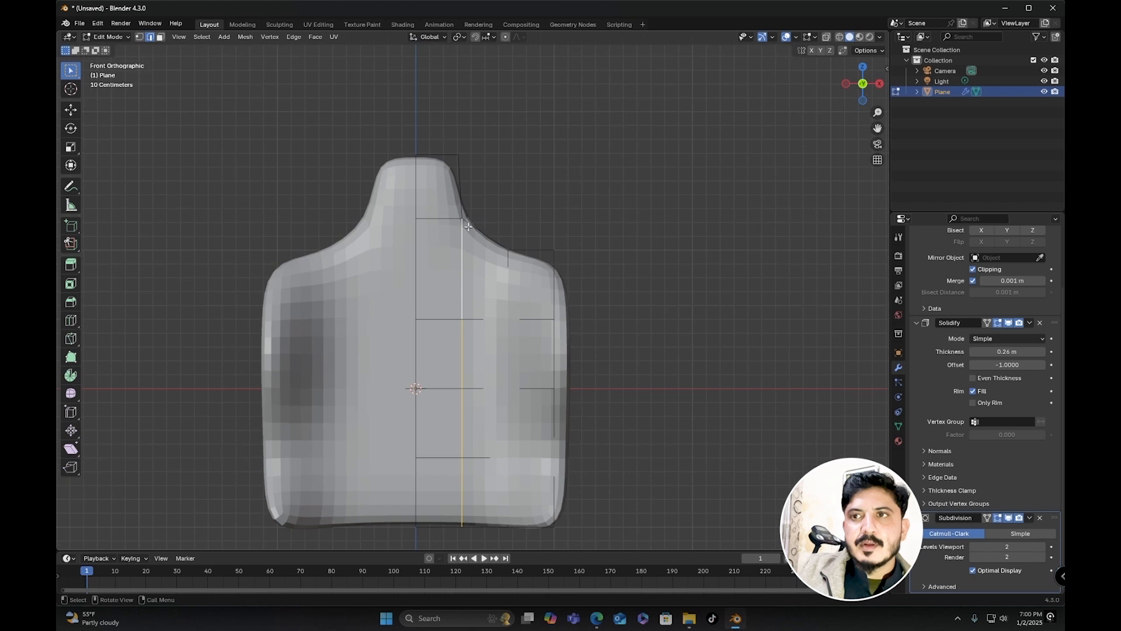
{"action": "middle_click_drag", "start_coordinate": [462, 246], "coordinate": [470, 268], "text": "shift"}
{"action": "key", "text": "g"}
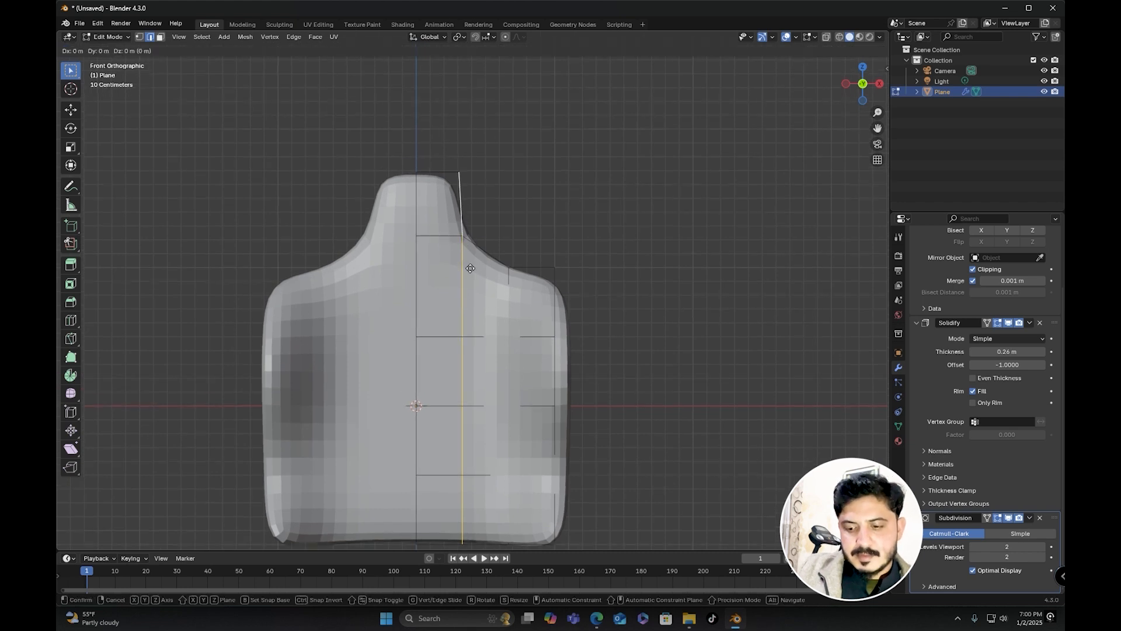
{"action": "key", "text": "x"}
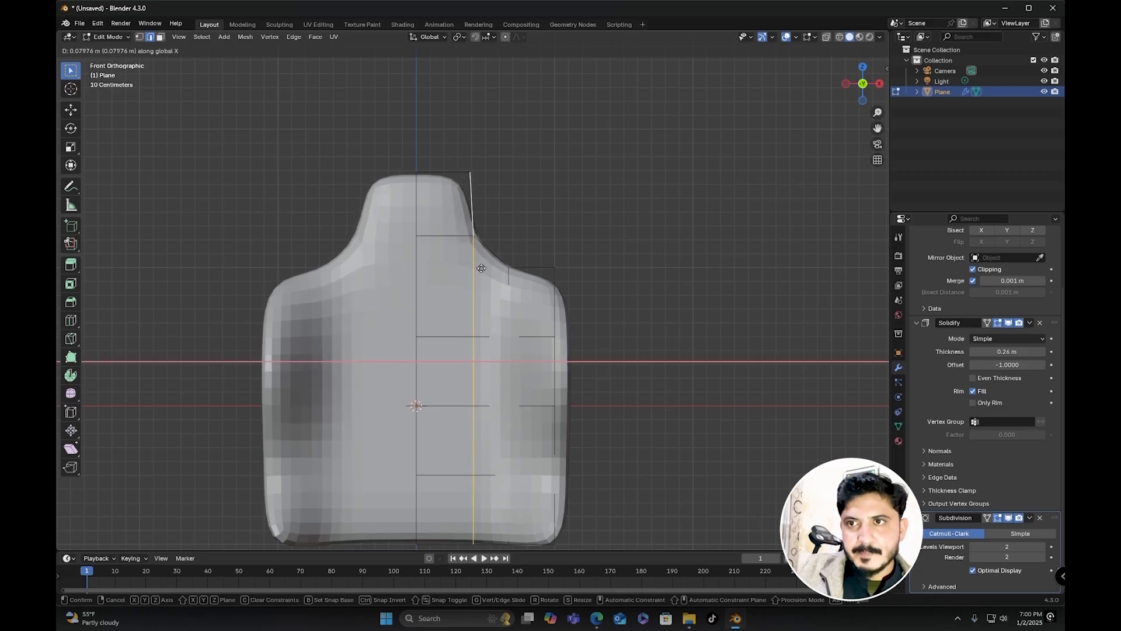
{"action": "left_click", "coordinate": [481, 268]}
Step: Add a vertical loop cut between the neck-side loop and the next column, sliding it toward the outer column
{"action": "middle_click_drag", "start_coordinate": [556, 230], "coordinate": [511, 226]}
{"action": "scroll", "coordinate": [514, 225], "scroll_direction": "up", "scroll_amount": 4}
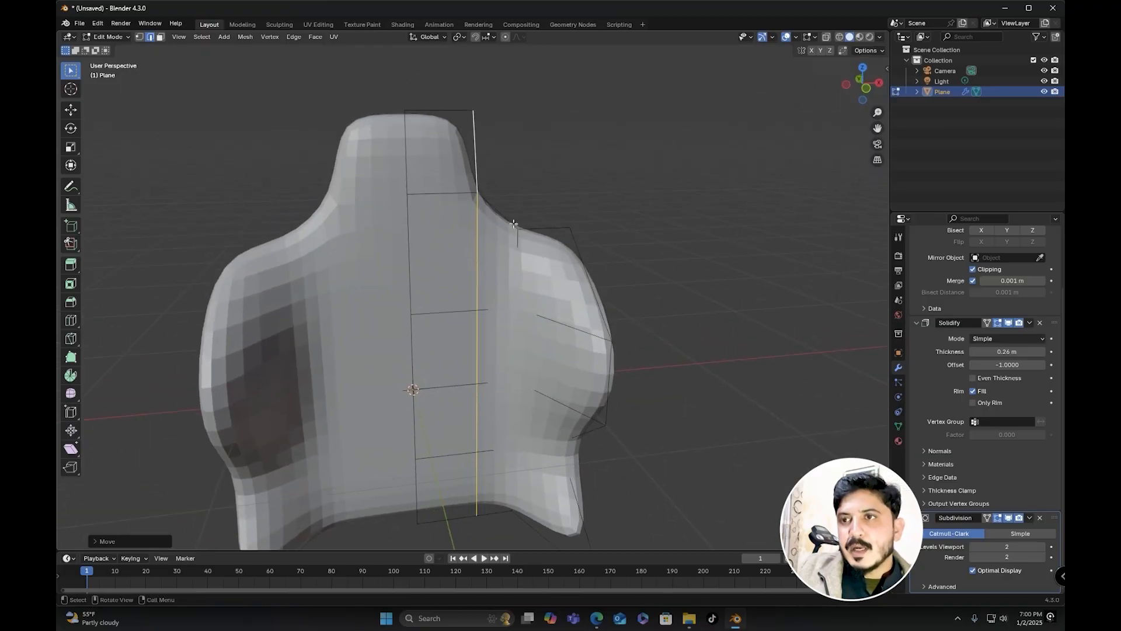
{"action": "middle_click_drag", "start_coordinate": [505, 289], "coordinate": [497, 213]}
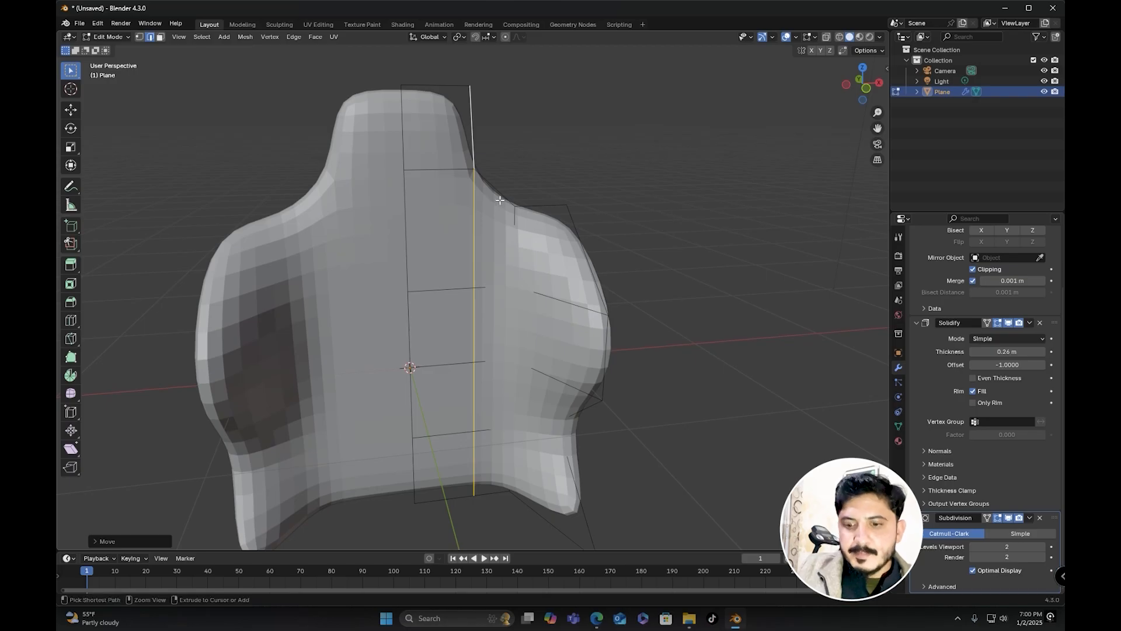
{"action": "key", "text": "ctrl+r"}
{"action": "left_click", "coordinate": [499, 198]}
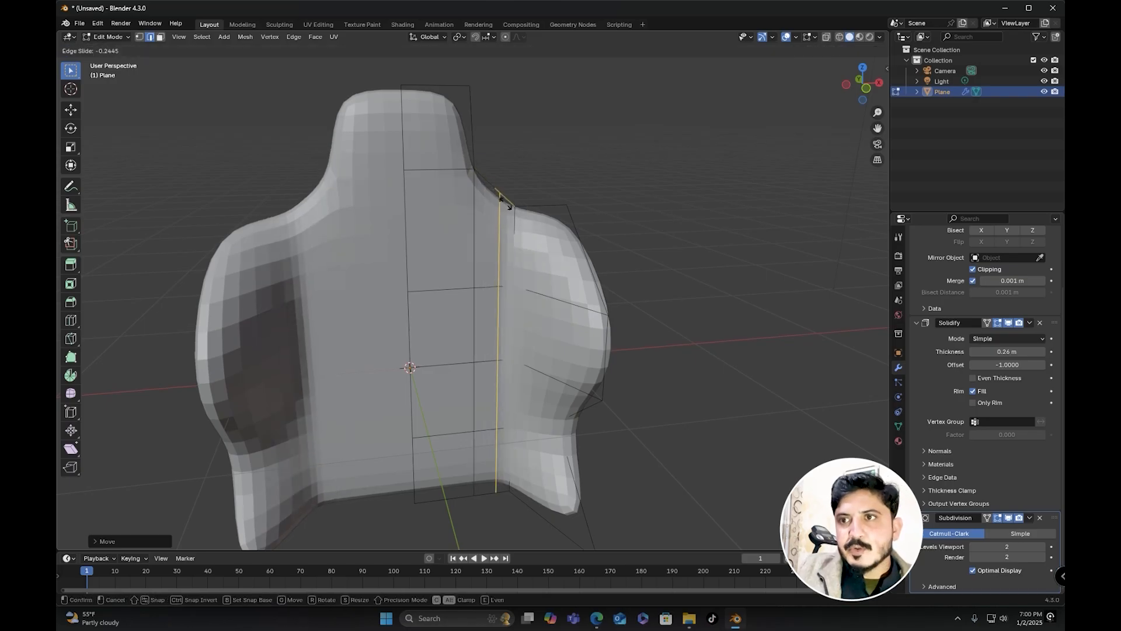
{"action": "left_click", "coordinate": [503, 200]}
{"action": "mouse_move", "coordinate": [540, 262]}
{"action": "middle_mouse_down"}
{"action": "mouse_move", "coordinate": [333, 253]}
{"action": "mouse_move", "coordinate": [391, 264]}
{"action": "mouse_move", "coordinate": [290, 245]}
{"action": "mouse_move", "coordinate": [534, 266]}
{"action": "middle_mouse_up"}
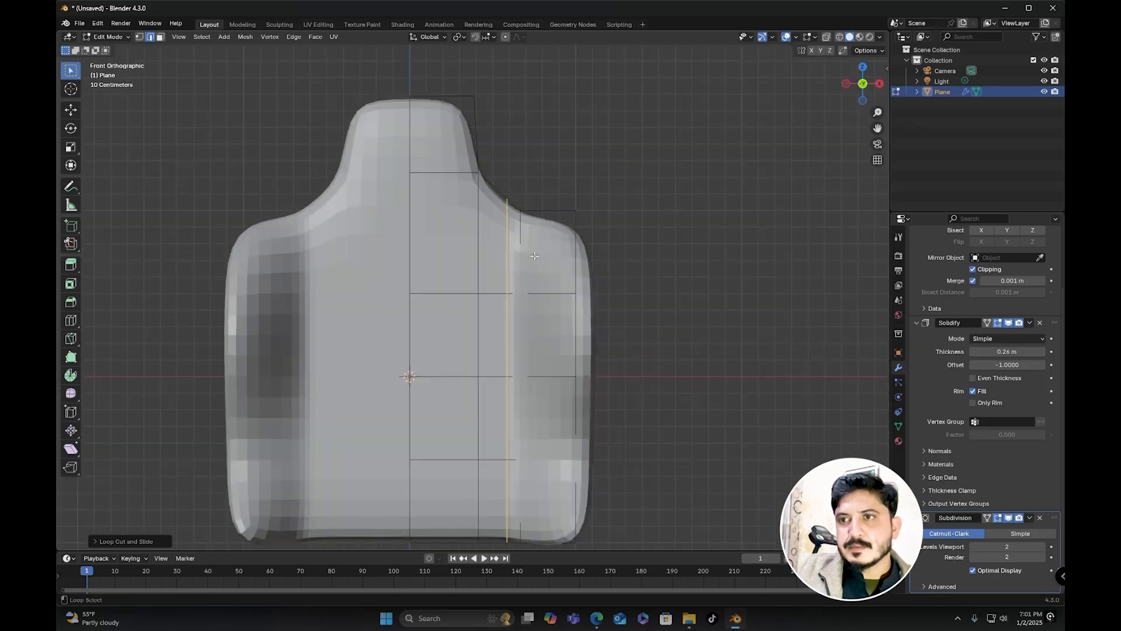
{"action": "scroll", "coordinate": [537, 408], "scroll_direction": "down", "scroll_amount": 3}
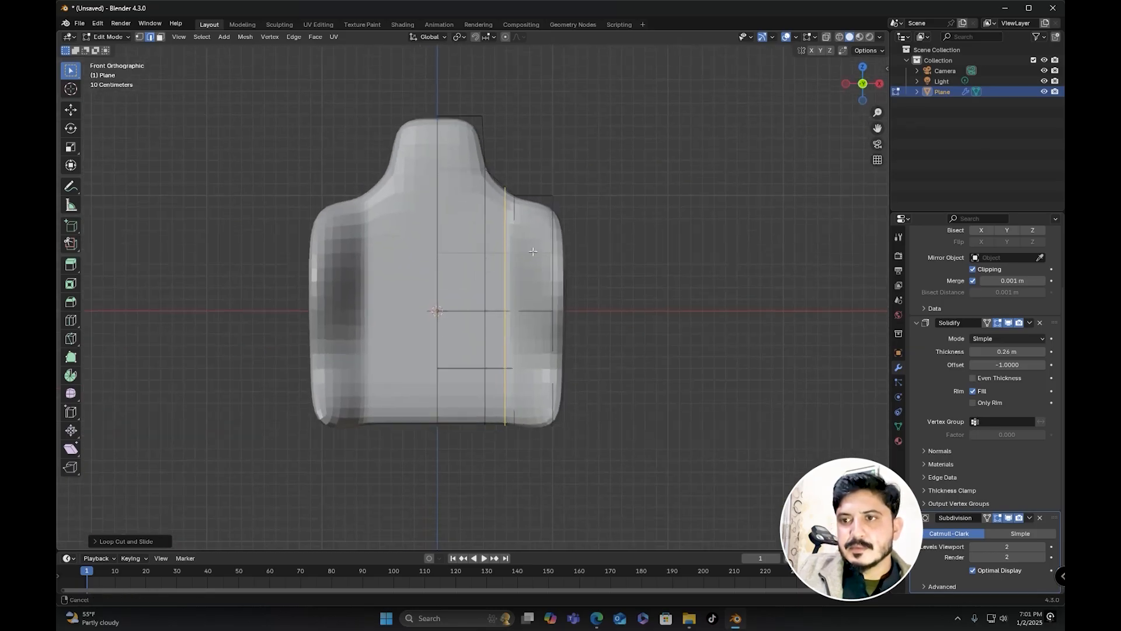
Step: With proportional editing on, move the bottom outer vertices inward about 0.2 m along X, using a proportional size of about 2.36 m
{"action": "left_click", "coordinate": [139, 38]}
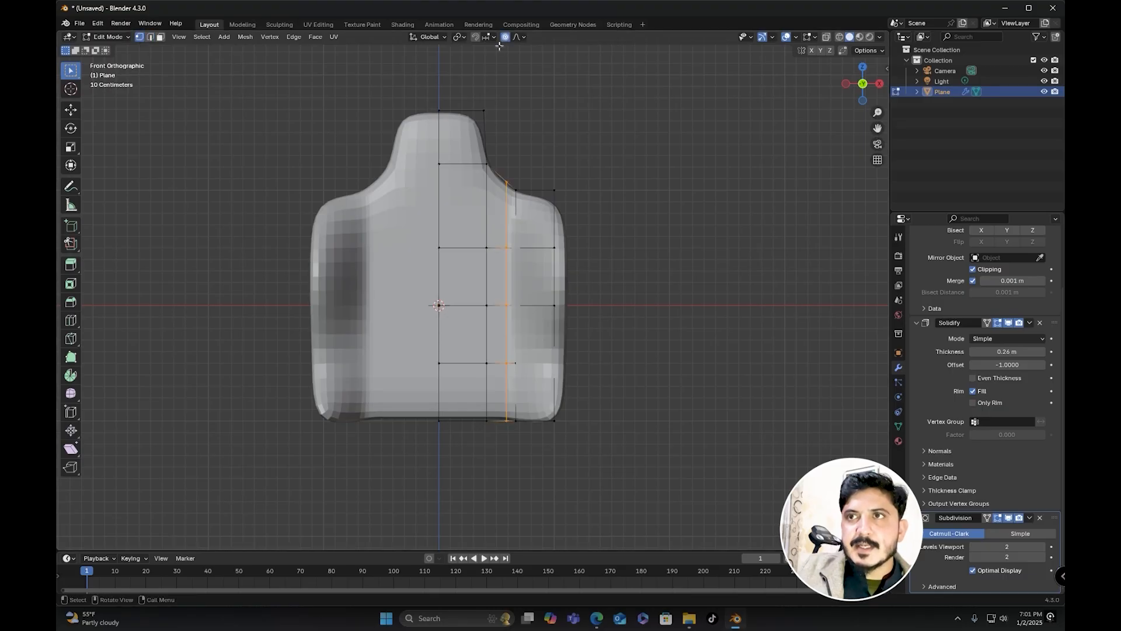
{"action": "scroll", "coordinate": [513, 76], "scroll_direction": "up", "scroll_amount": 1}
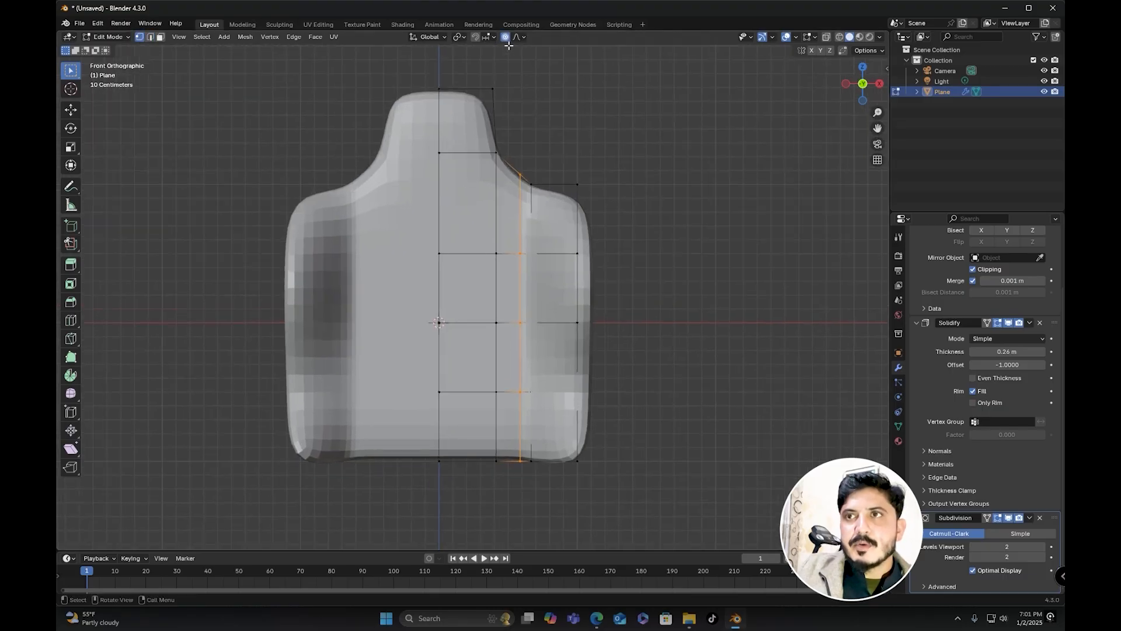
{"action": "middle_click_drag", "start_coordinate": [536, 379], "coordinate": [544, 321], "text": "shift"}
{"action": "left_click_drag", "start_coordinate": [617, 377], "coordinate": [524, 442]}
{"action": "scroll", "coordinate": [524, 442], "scroll_direction": "down", "scroll_amount": 1}
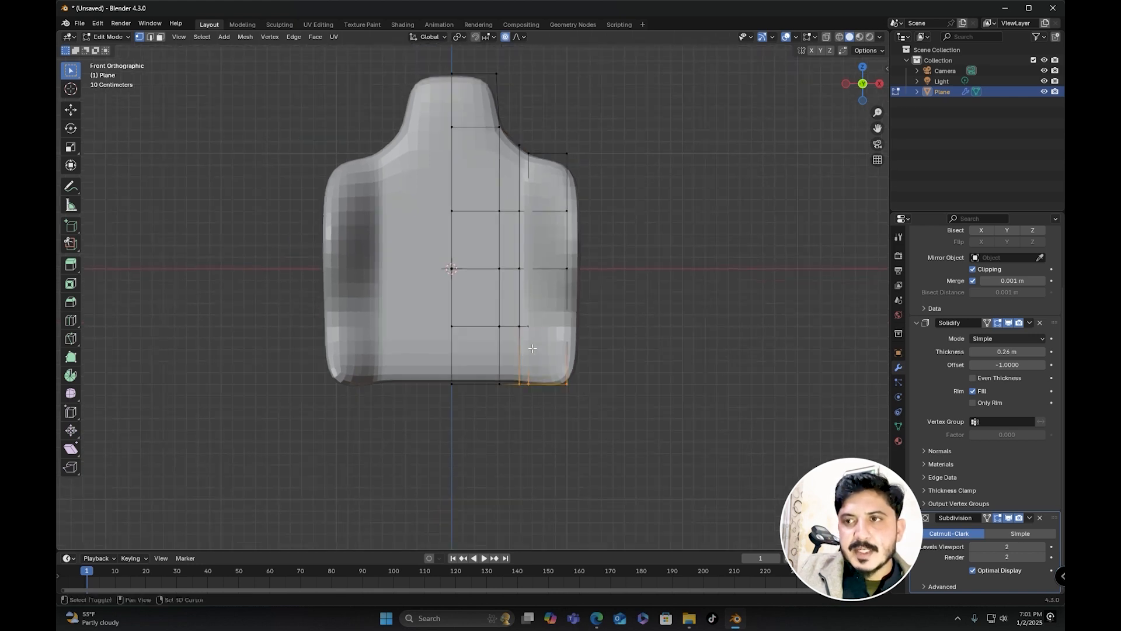
{"action": "middle_click_drag", "start_coordinate": [534, 327], "coordinate": [535, 360], "text": "shift"}
{"action": "key", "text": "g"}
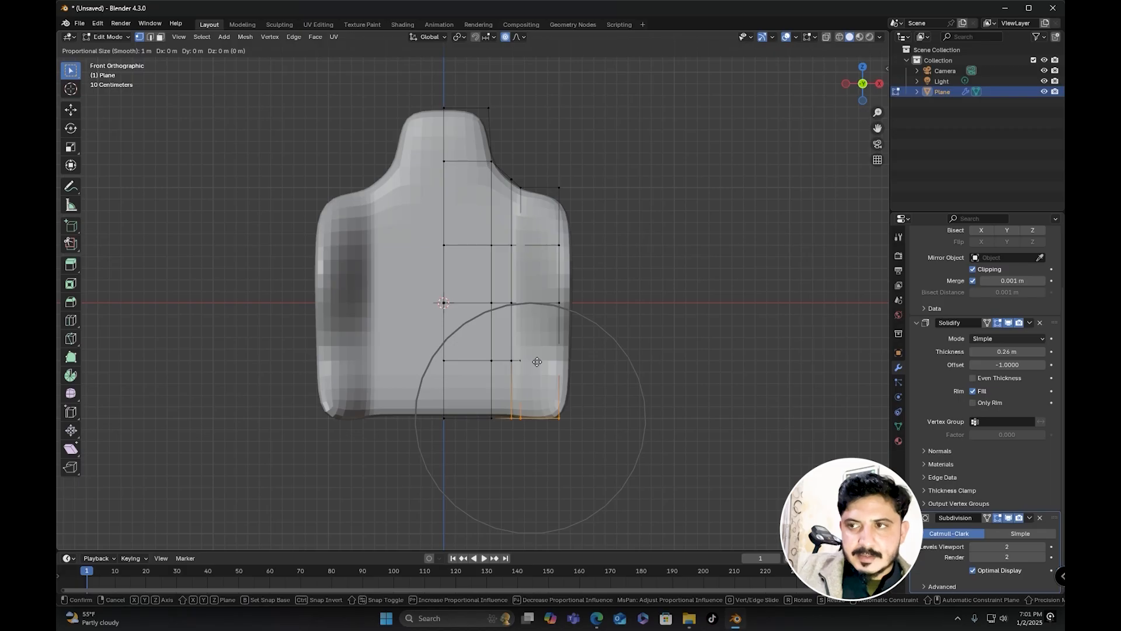
{"action": "key", "text": "x"}
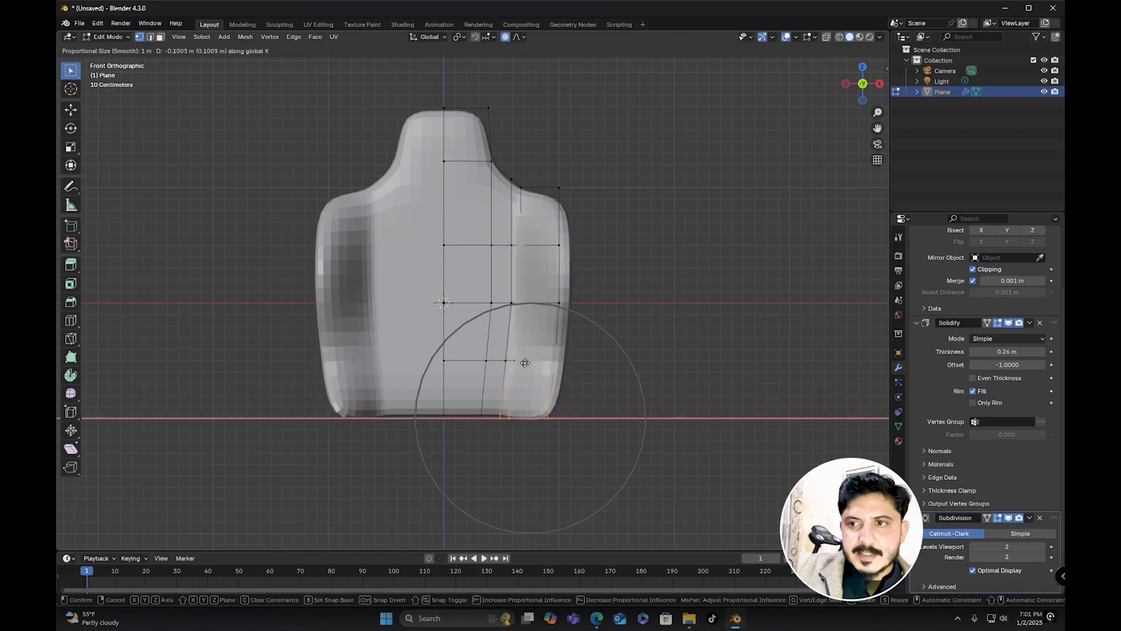
{"action": "scroll", "coordinate": [518, 363], "scroll_direction": "up", "scroll_amount": 3}
{"action": "scroll", "coordinate": [517, 363], "scroll_direction": "down", "scroll_amount": 10}
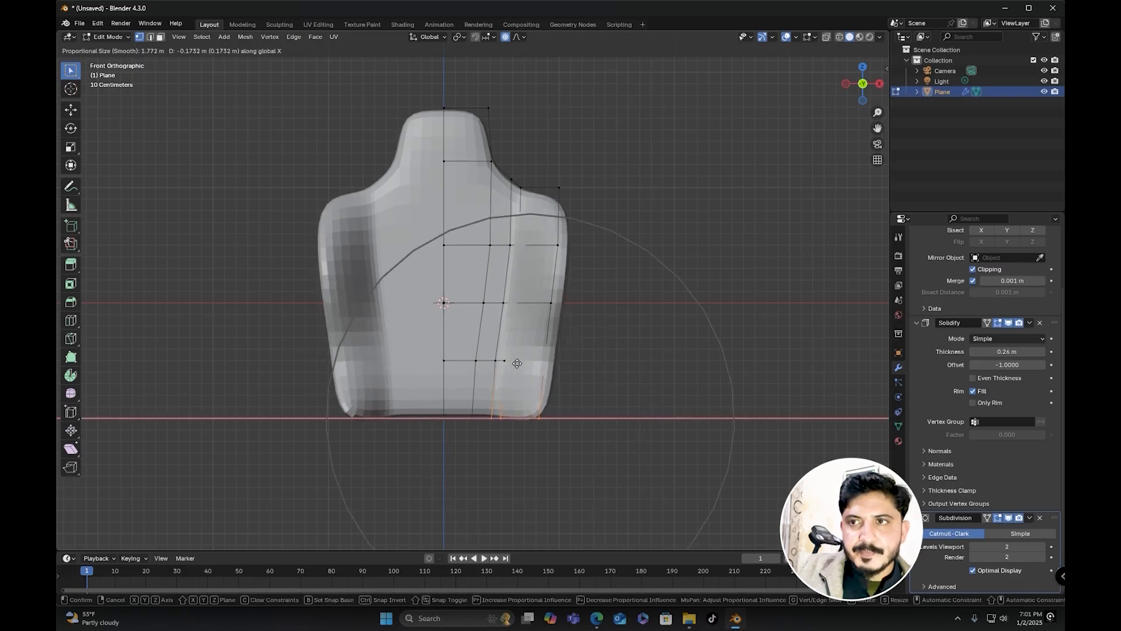
{"action": "scroll", "coordinate": [514, 363], "scroll_direction": "down", "scroll_amount": 2}
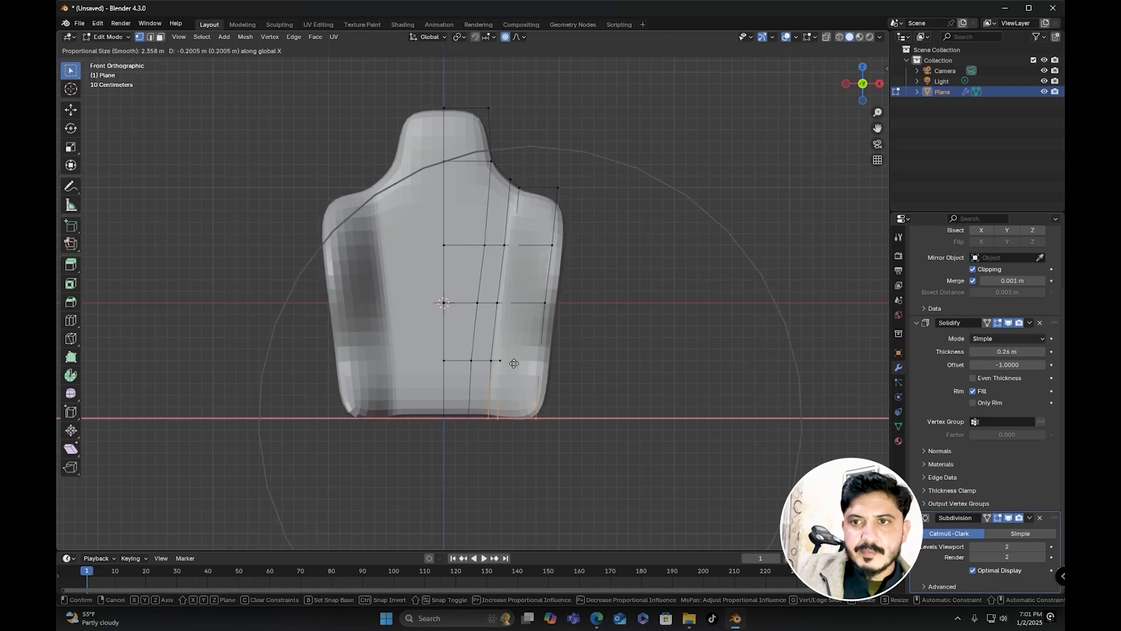
{"action": "left_click", "coordinate": [511, 362]}
Step: Apply smooth shading to the body in Object Mode and return to Edit Mode
{"action": "key", "text": "Tab"}
{"action": "mouse_move", "coordinate": [630, 307]}
{"action": "middle_mouse_down"}
{"action": "mouse_move", "coordinate": [541, 318]}
{"action": "mouse_move", "coordinate": [499, 235]}
{"action": "mouse_move", "coordinate": [477, 261]}
{"action": "mouse_move", "coordinate": [546, 318]}
{"action": "mouse_move", "coordinate": [548, 303]}
{"action": "mouse_move", "coordinate": [418, 291]}
{"action": "mouse_move", "coordinate": [443, 285]}
{"action": "mouse_move", "coordinate": [463, 345]}
{"action": "mouse_move", "coordinate": [493, 288]}
{"action": "mouse_move", "coordinate": [458, 250]}
{"action": "mouse_move", "coordinate": [466, 212]}
{"action": "middle_mouse_up"}
{"action": "right_click", "coordinate": [500, 233]}
{"action": "mouse_move", "coordinate": [500, 234]}
{"action": "left_click", "coordinate": [446, 189]}
{"action": "key", "text": "Tab"}
Step: Pull the center vertices at mid-height forward about 0.27 m along Y with a proportional size of 1.21 m, and return to Object Mode
{"action": "scroll", "coordinate": [462, 345], "scroll_direction": "up", "scroll_amount": 2}
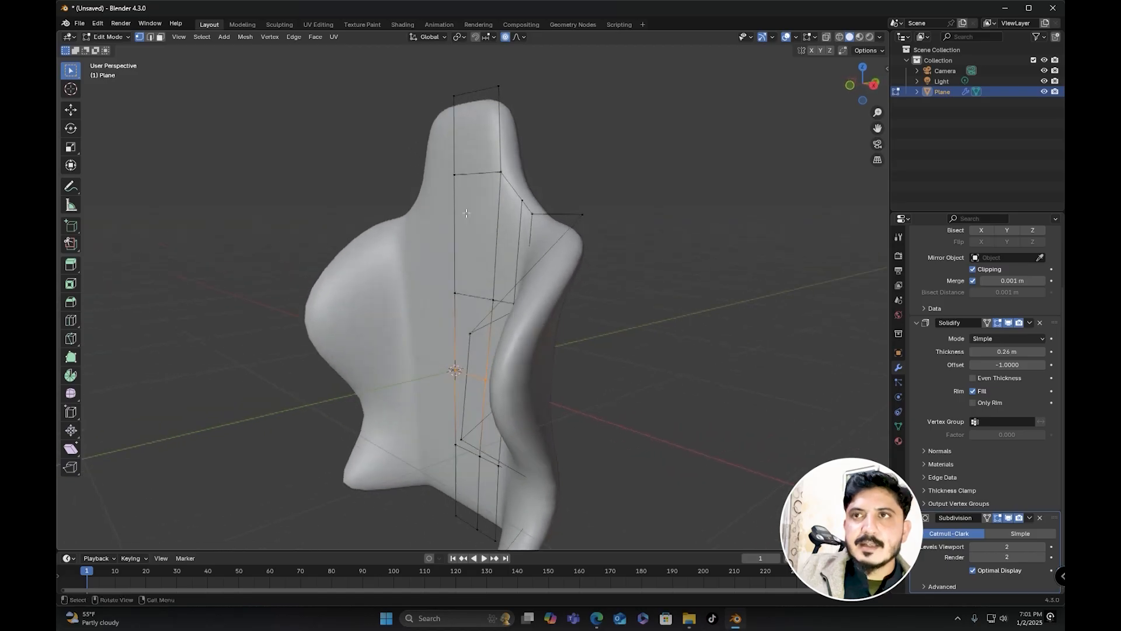
{"action": "left_click", "coordinate": [505, 38]}
{"action": "middle_click_drag", "start_coordinate": [464, 193], "coordinate": [468, 271]}
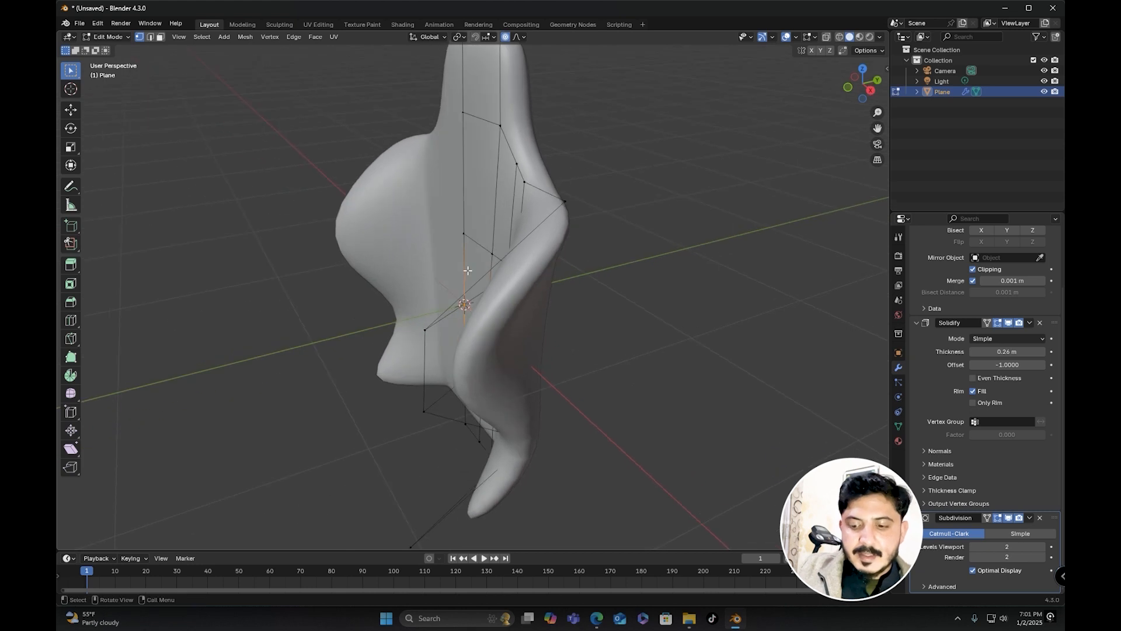
{"action": "key", "text": "g"}
{"action": "key", "text": "y"}
{"action": "scroll", "coordinate": [461, 270], "scroll_direction": "up", "scroll_amount": 9}
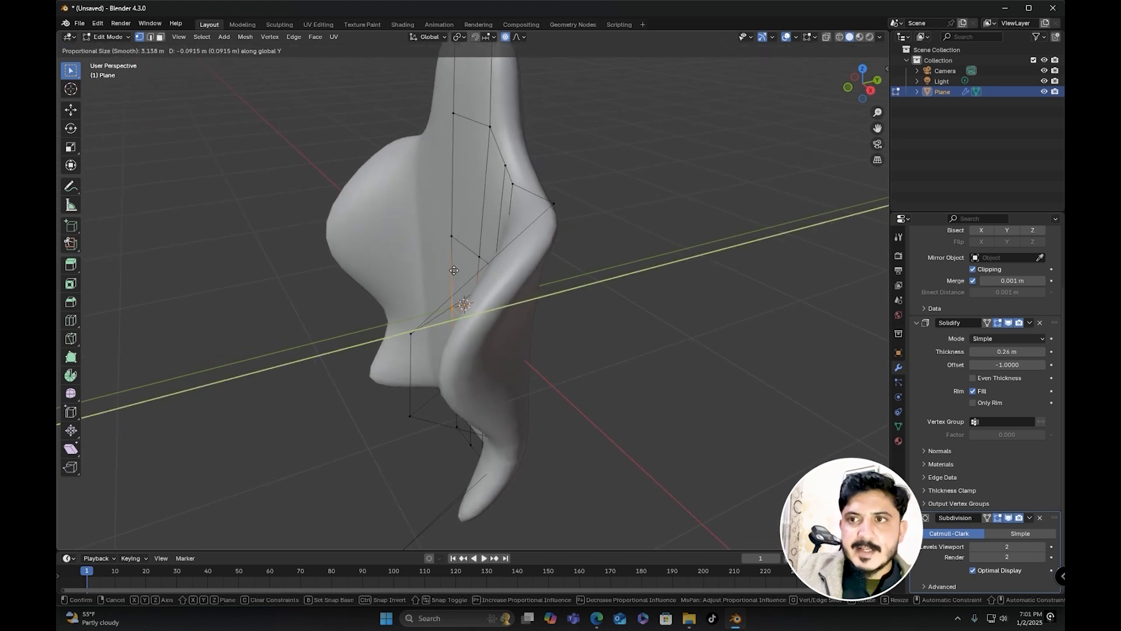
{"action": "scroll", "coordinate": [441, 269], "scroll_direction": "down", "scroll_amount": 2}
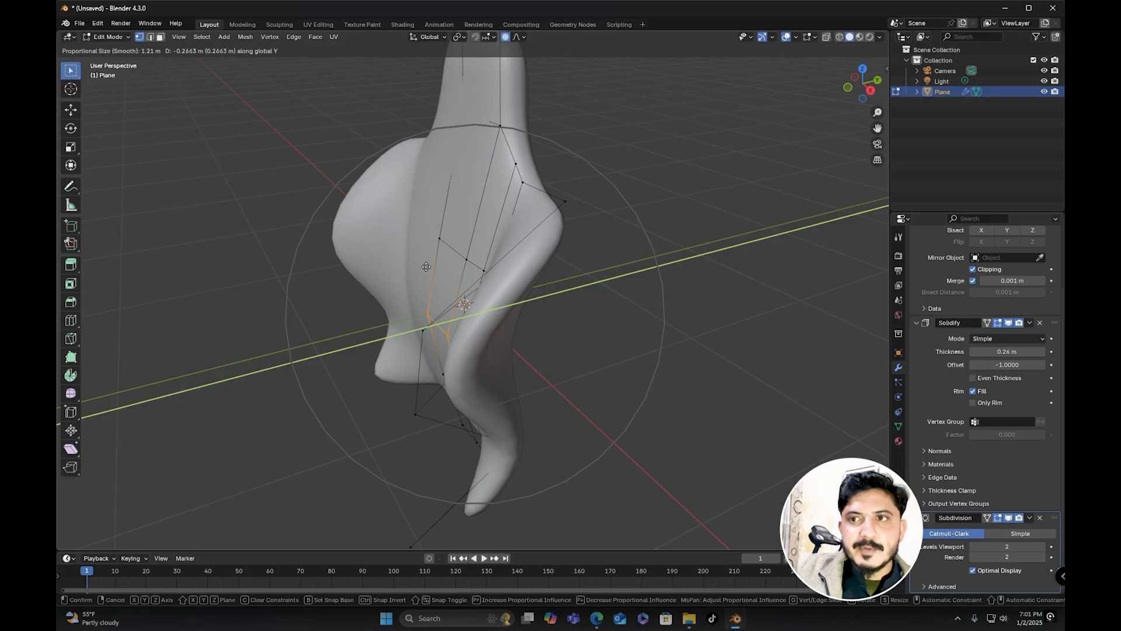
{"action": "left_click", "coordinate": [425, 267]}
{"action": "middle_click_drag", "start_coordinate": [425, 267], "coordinate": [505, 303]}
{"action": "scroll", "coordinate": [495, 297], "scroll_direction": "down", "scroll_amount": 3}
{"action": "key", "text": "Tab"}
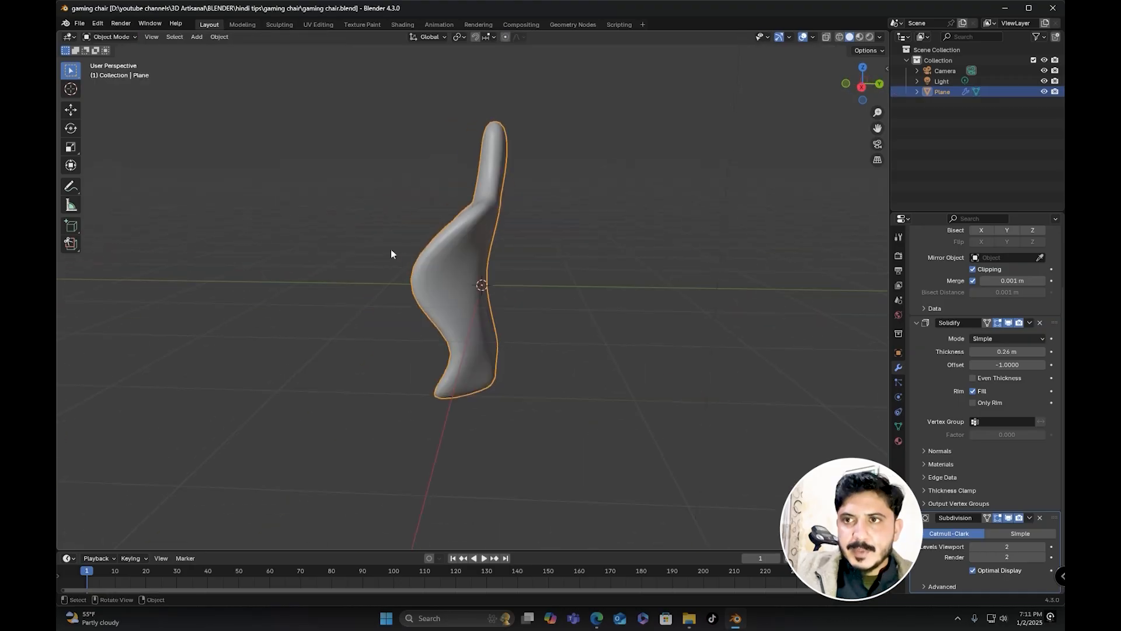
Step: In right side view, move the backrest back and up so its base rests at ground level
{"action": "middle_click_drag", "start_coordinate": [391, 249], "coordinate": [440, 263]}
{"action": "key", "text": "g"}
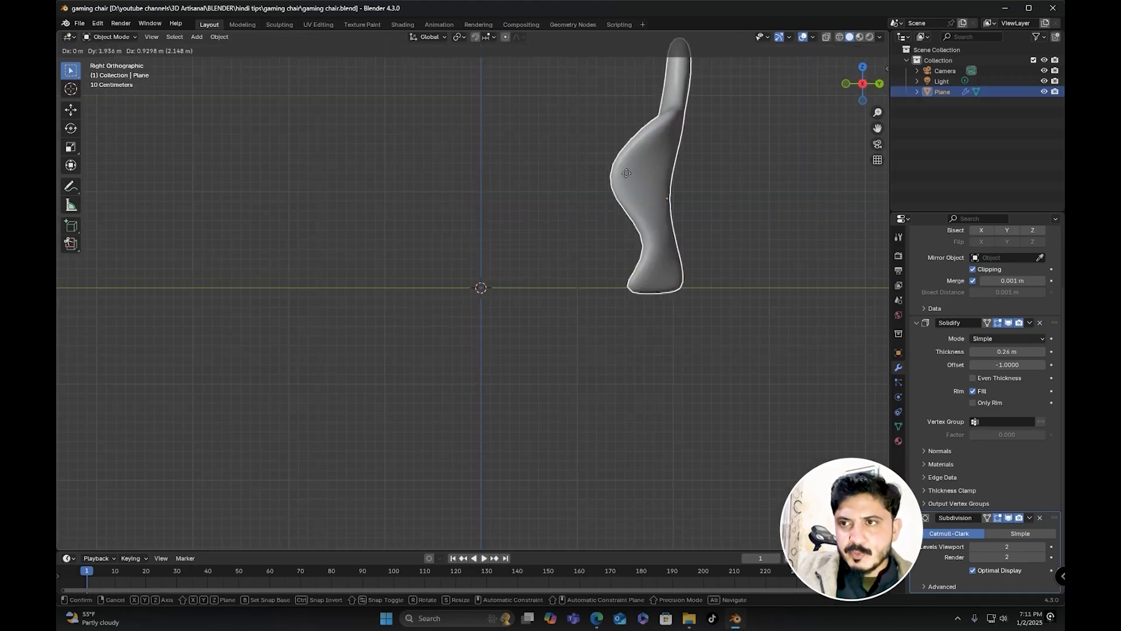
{"action": "left_click", "coordinate": [583, 178]}
Step: Switch to top view and add a new mesh plane in front of the backrest as the seat
{"action": "middle_click_drag", "start_coordinate": [582, 178], "coordinate": [543, 328]}
{"action": "key", "text": "shift+a"}
{"action": "mouse_move", "coordinate": [545, 305]}
{"action": "left_click", "coordinate": [587, 302]}
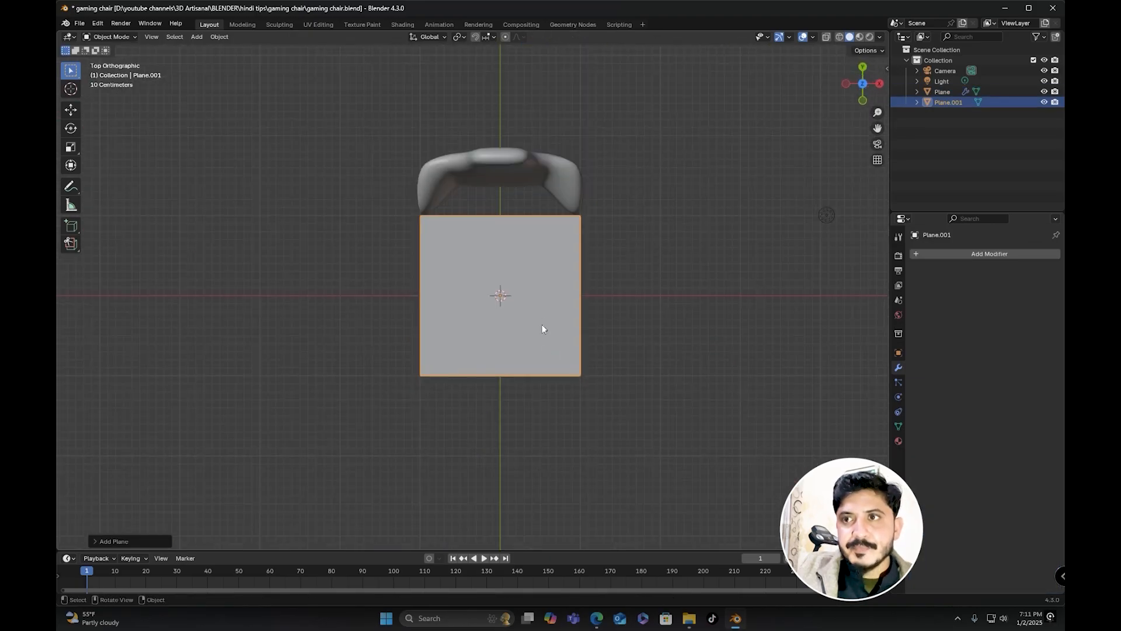
Step: Move the backrest forward along Y until its base meets the rear edge of the seat plane
{"action": "left_click", "coordinate": [528, 167]}
{"action": "middle_click_drag", "start_coordinate": [527, 168], "coordinate": [546, 248]}
{"action": "key", "text": "g"}
{"action": "key", "text": "y"}
{"action": "left_click", "coordinate": [547, 286]}
{"action": "middle_click_drag", "start_coordinate": [548, 286], "coordinate": [467, 230]}
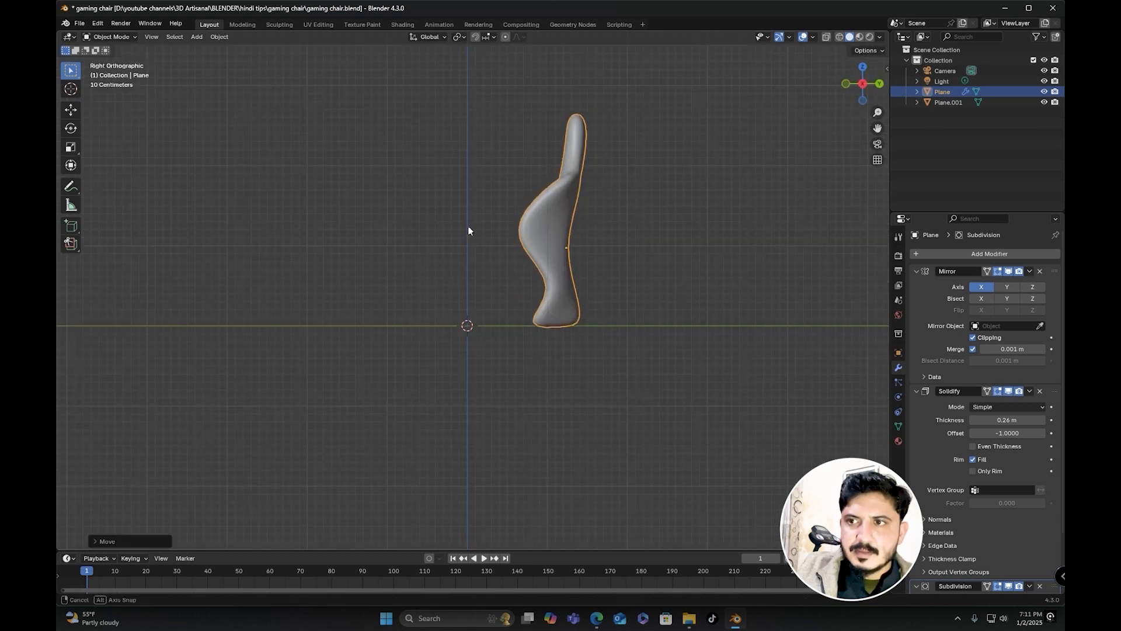
{"action": "middle_click_drag", "start_coordinate": [550, 274], "coordinate": [558, 307]}
{"action": "key", "text": "g"}
{"action": "key", "text": "y"}
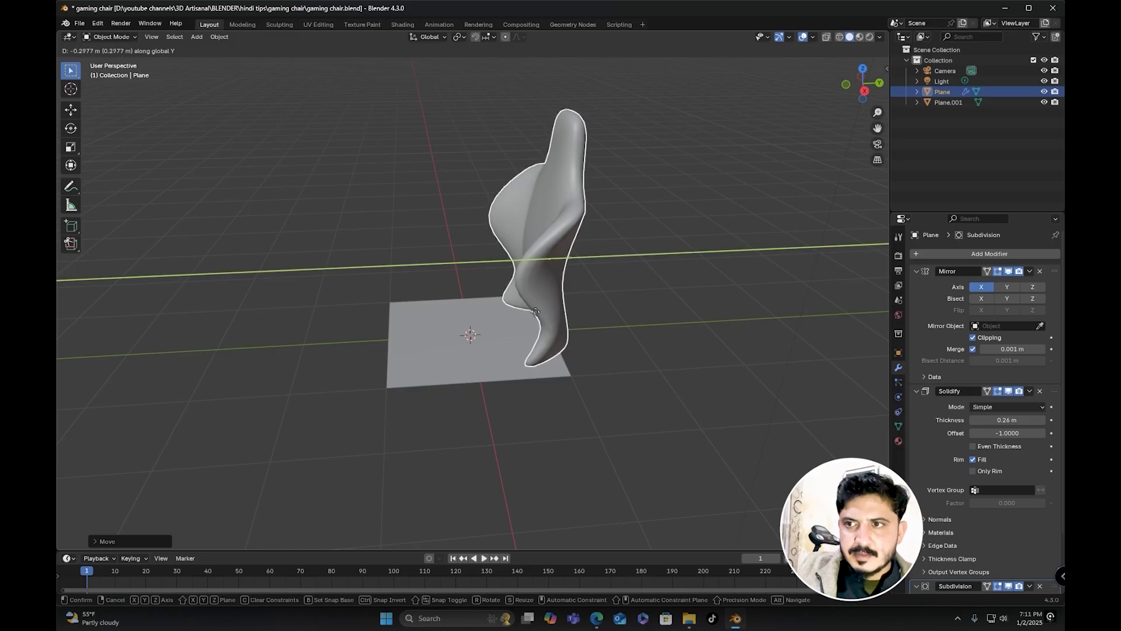
{"action": "left_click", "coordinate": [486, 313]}
Step: Scale the seat plane down along X to fit the width of the backrest's base
{"action": "middle_click_drag", "start_coordinate": [486, 314], "coordinate": [535, 313]}
{"action": "left_click", "coordinate": [563, 332]}
{"action": "key", "text": "s"}
{"action": "key", "text": "x"}
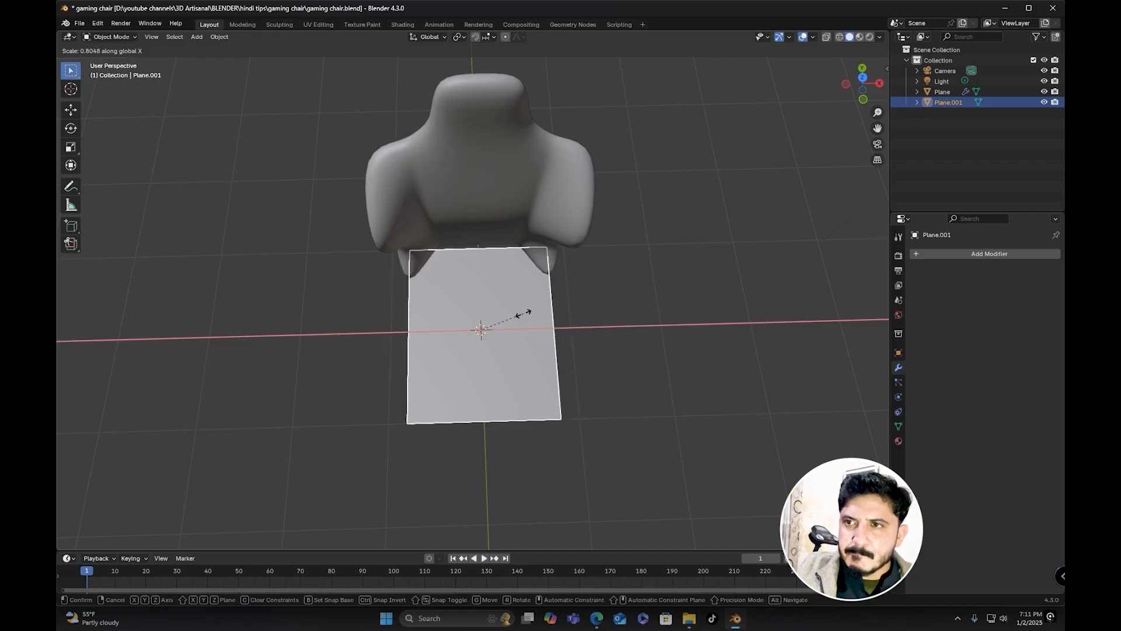
{"action": "left_click", "coordinate": [559, 317]}
Step: Add a Solidify modifier to the seat plane and set its thickness to 0.11 m
{"action": "middle_click_drag", "start_coordinate": [559, 318], "coordinate": [523, 278]}
{"action": "left_click", "coordinate": [955, 254]}
{"action": "key", "text": "space"}
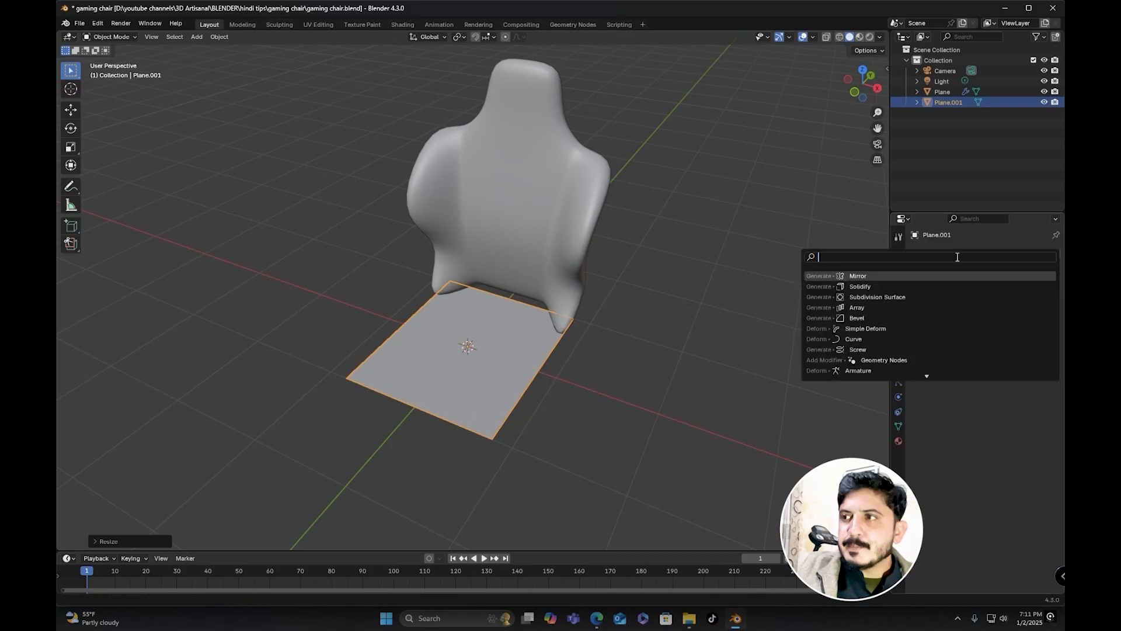
{"action": "key", "text": "Down"}
{"action": "key", "text": "Return"}
{"action": "middle_click_drag", "start_coordinate": [564, 313], "coordinate": [575, 289]}
{"action": "scroll", "coordinate": [570, 307], "scroll_direction": "up", "scroll_amount": 4}
{"action": "left_click_drag", "start_coordinate": [992, 300], "coordinate": [1025, 299]}
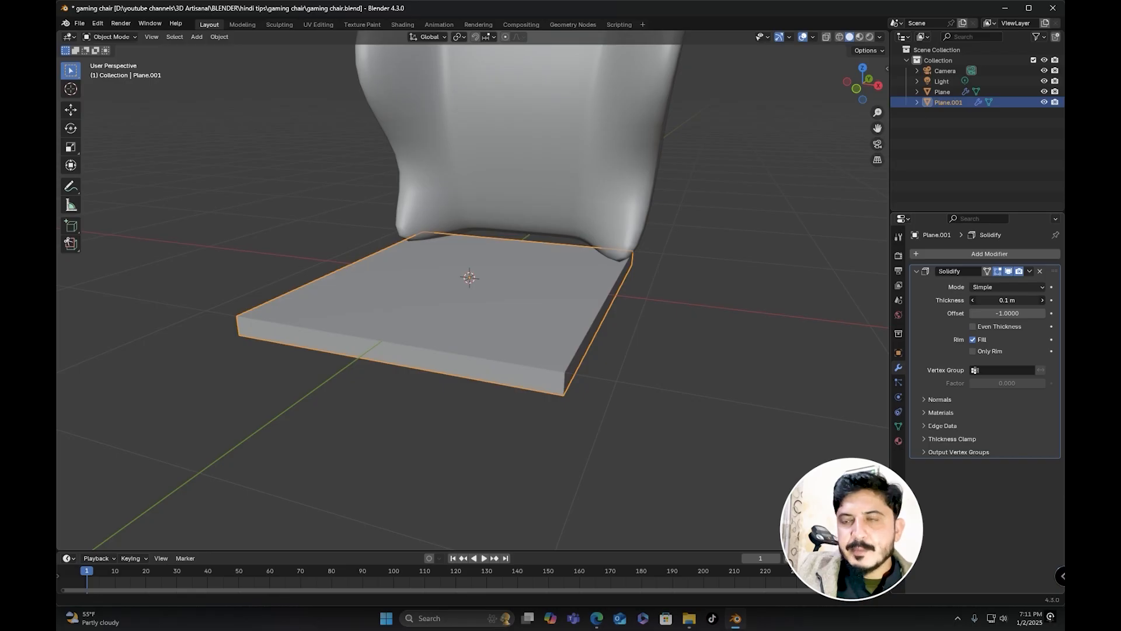
{"action": "middle_click_drag", "start_coordinate": [643, 303], "coordinate": [629, 278], "text": "shift"}
{"action": "left_click_drag", "start_coordinate": [999, 297], "coordinate": [1003, 297]}
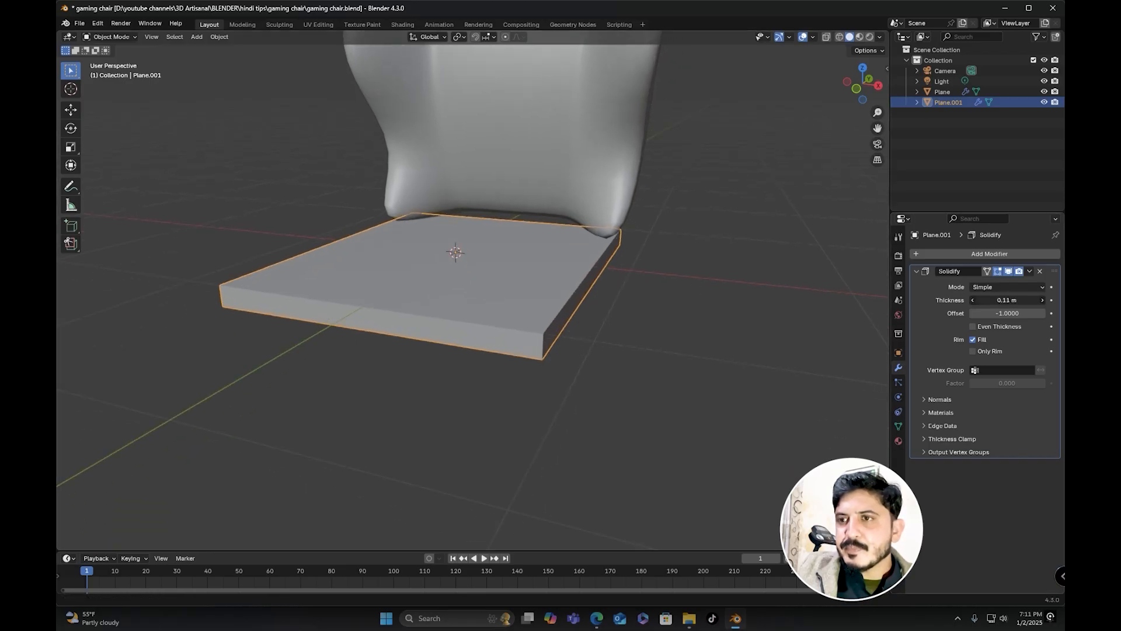
Step: Add a Subdivision Surface modifier to the seat plane and set its viewport level to 2
{"action": "left_click", "coordinate": [965, 251]}
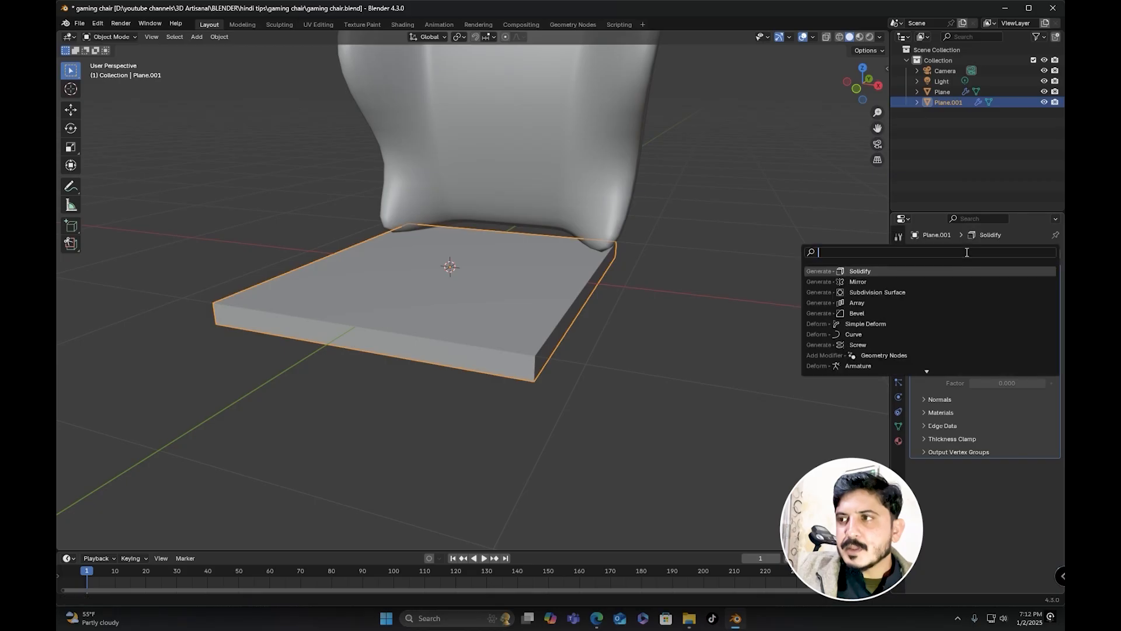
{"action": "left_click", "coordinate": [873, 291]}
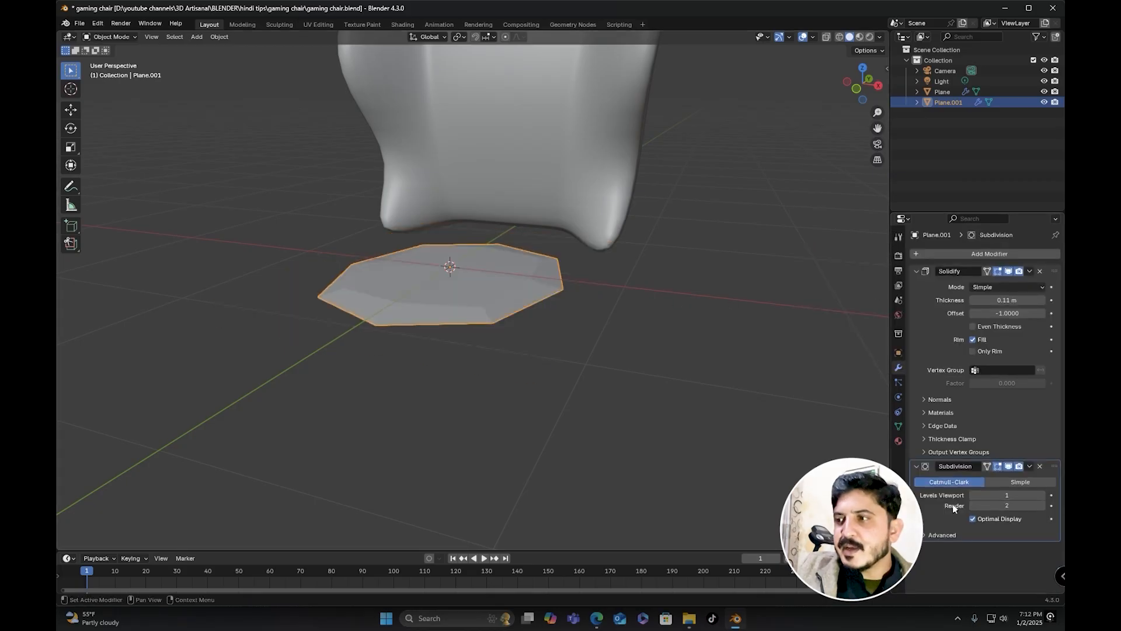
{"action": "left_click", "coordinate": [1043, 495]}
Step: In Edit Mode, add two evenly spaced loop cuts running from the front to the back of the seat plane
{"action": "key", "text": "Tab"}
{"action": "middle_click_drag", "start_coordinate": [531, 280], "coordinate": [529, 298]}
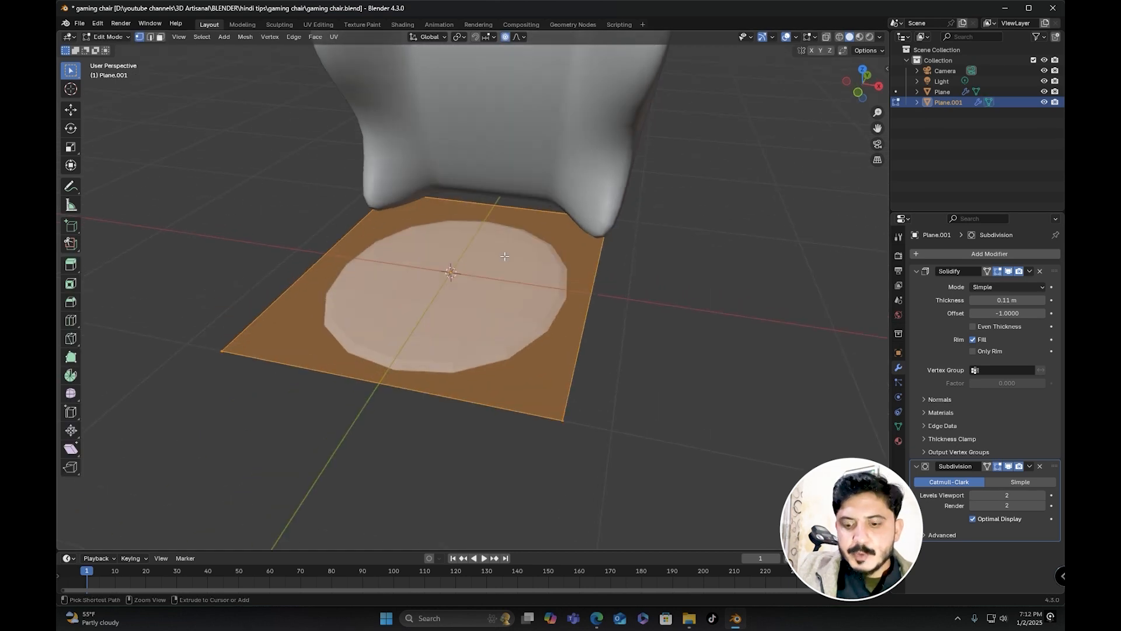
{"action": "key", "text": "ctrl+r"}
{"action": "scroll", "coordinate": [495, 214], "scroll_direction": "up", "scroll_amount": 1}
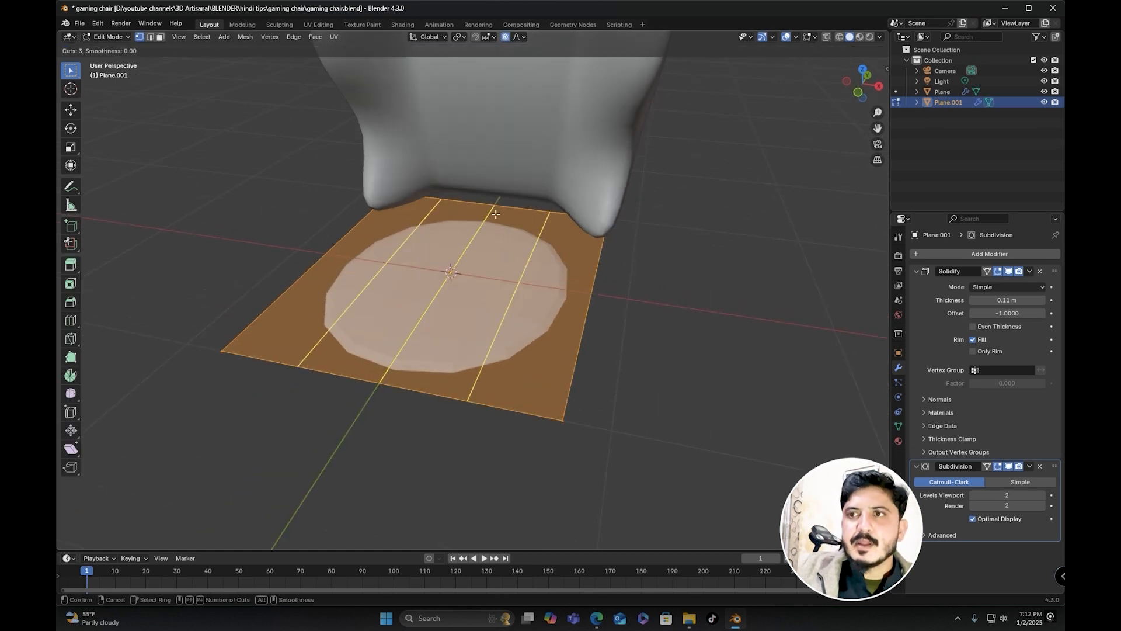
{"action": "left_click", "coordinate": [496, 214]}
{"action": "middle_click_drag", "start_coordinate": [534, 222], "coordinate": [528, 327]}
{"action": "key", "text": "ctrl+r"}
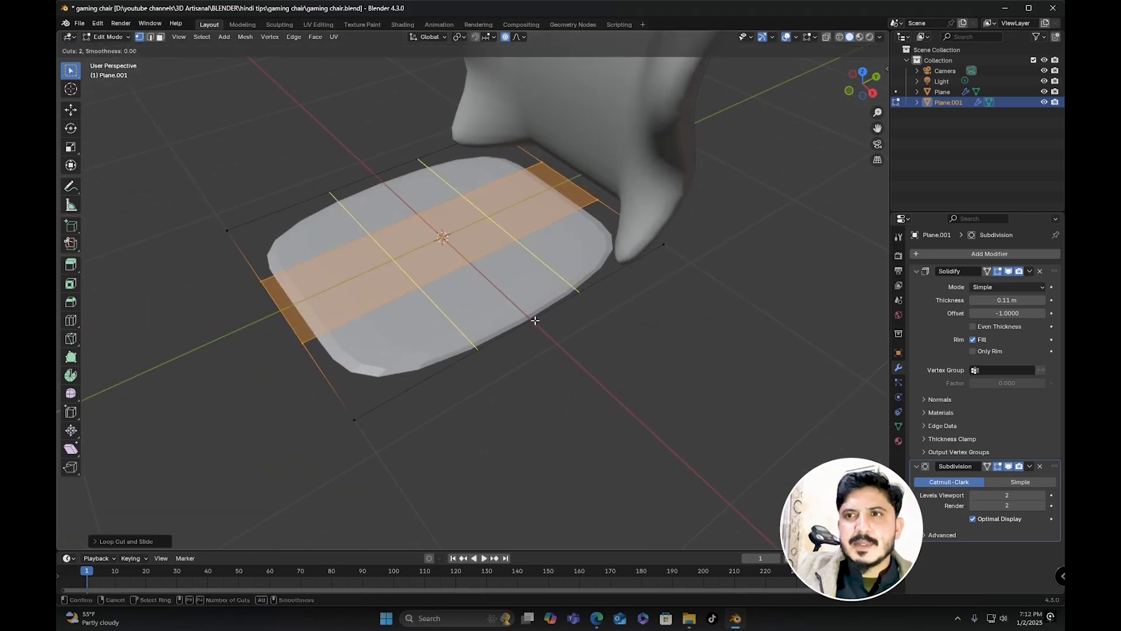
{"action": "right_click", "coordinate": [534, 320]}
Step: Select all the vertices along the front edge of the seat plane
{"action": "middle_click_drag", "start_coordinate": [514, 116], "coordinate": [363, 130]}
{"action": "left_click_drag", "start_coordinate": [426, 128], "coordinate": [357, 330]}
{"action": "middle_click_drag", "start_coordinate": [357, 331], "coordinate": [422, 208]}
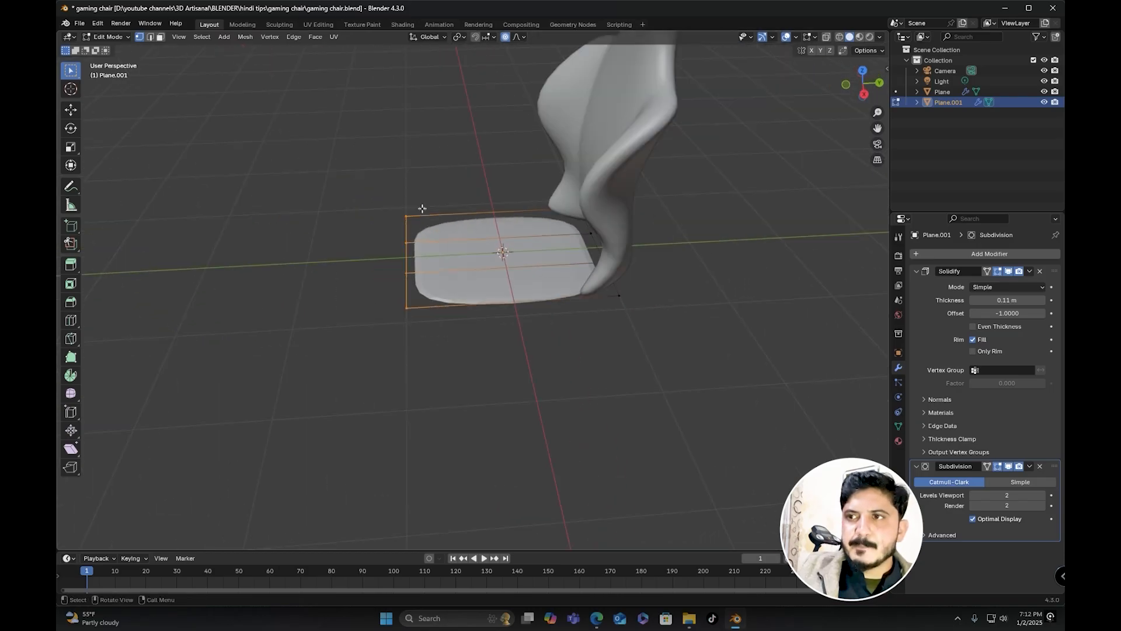
{"action": "key", "text": "g"}
{"action": "key", "text": "y"}
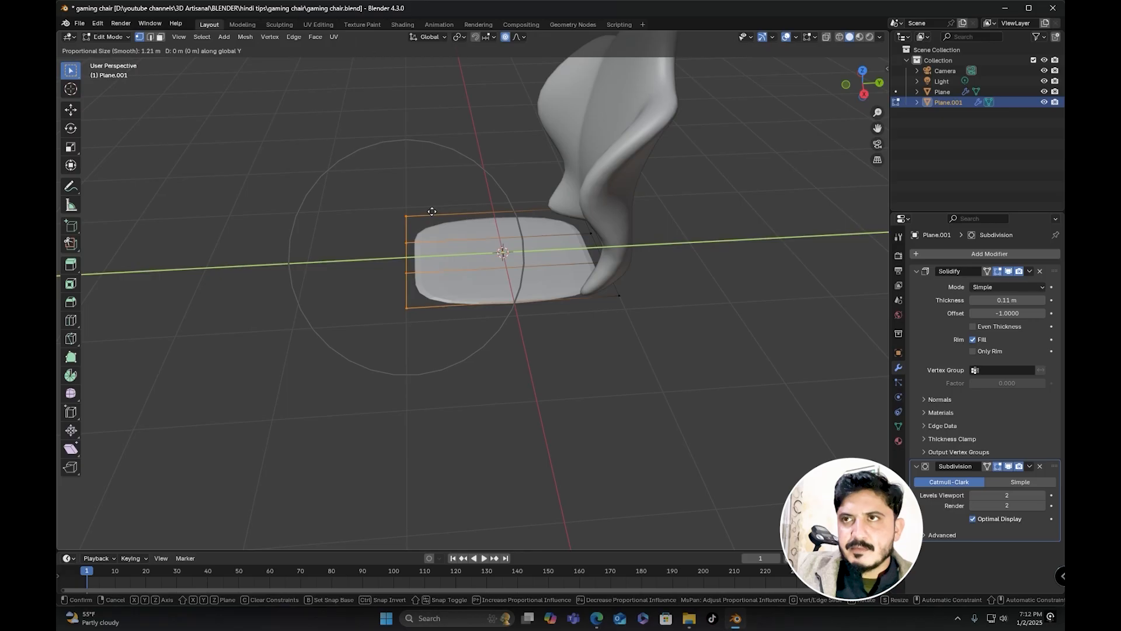
{"action": "key", "text": "Escape"}
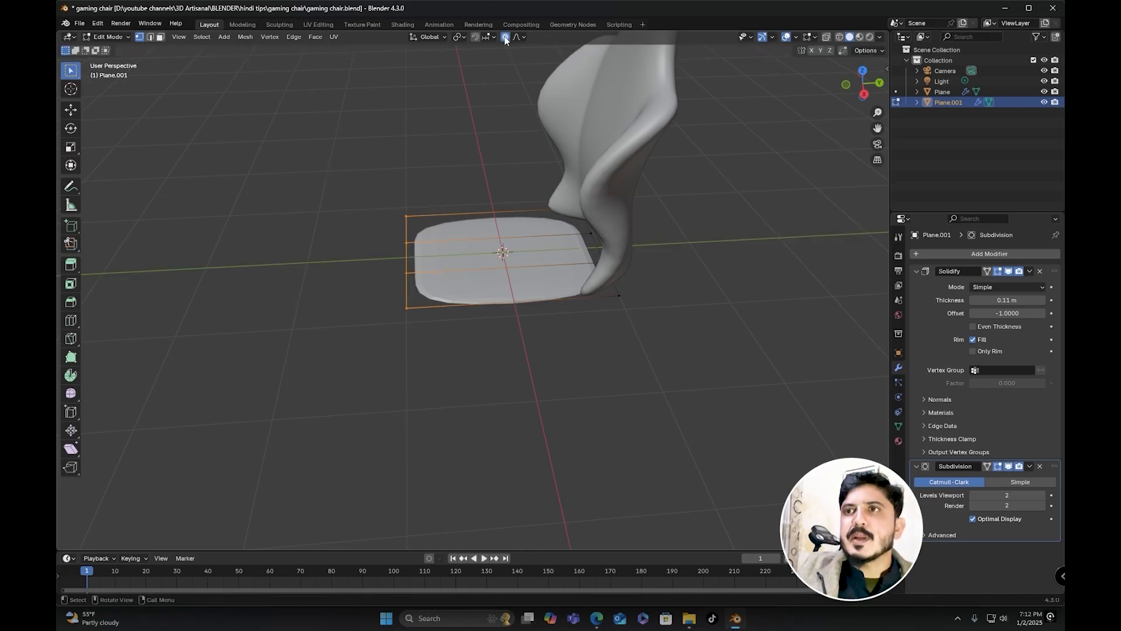
Step: Turn off proportional editing and move the seat's front edge slightly toward the backrest along Y
{"action": "scroll", "coordinate": [426, 235], "scroll_direction": "up", "scroll_amount": 1}
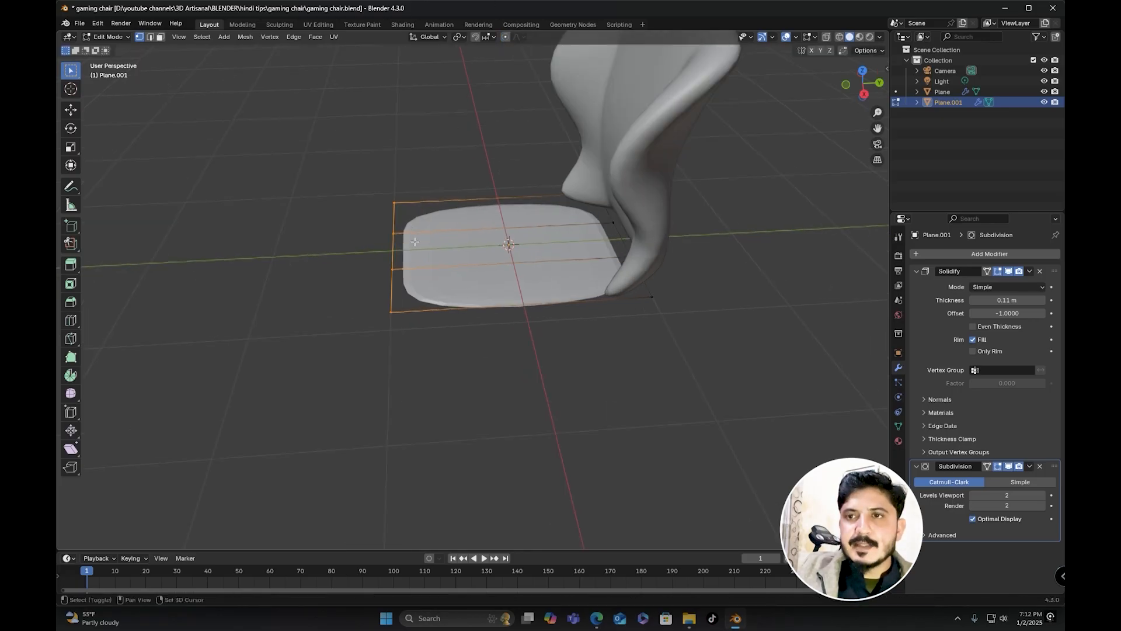
{"action": "middle_click_drag", "start_coordinate": [414, 241], "coordinate": [426, 237], "text": "shift"}
{"action": "key", "text": "g"}
{"action": "key", "text": "y"}
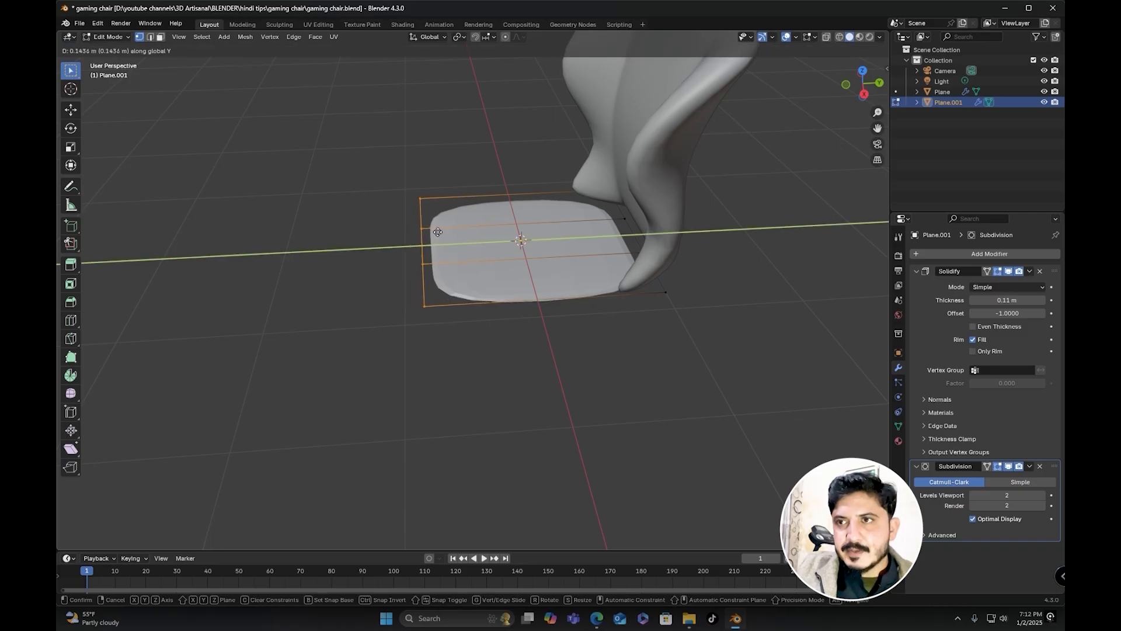
{"action": "left_click", "coordinate": [442, 231]}
Step: Move the seat's front edge away from the backrest along Y by about 0.09 m
{"action": "middle_click_drag", "start_coordinate": [440, 226], "coordinate": [437, 264]}
{"action": "key", "text": "KP_7"}
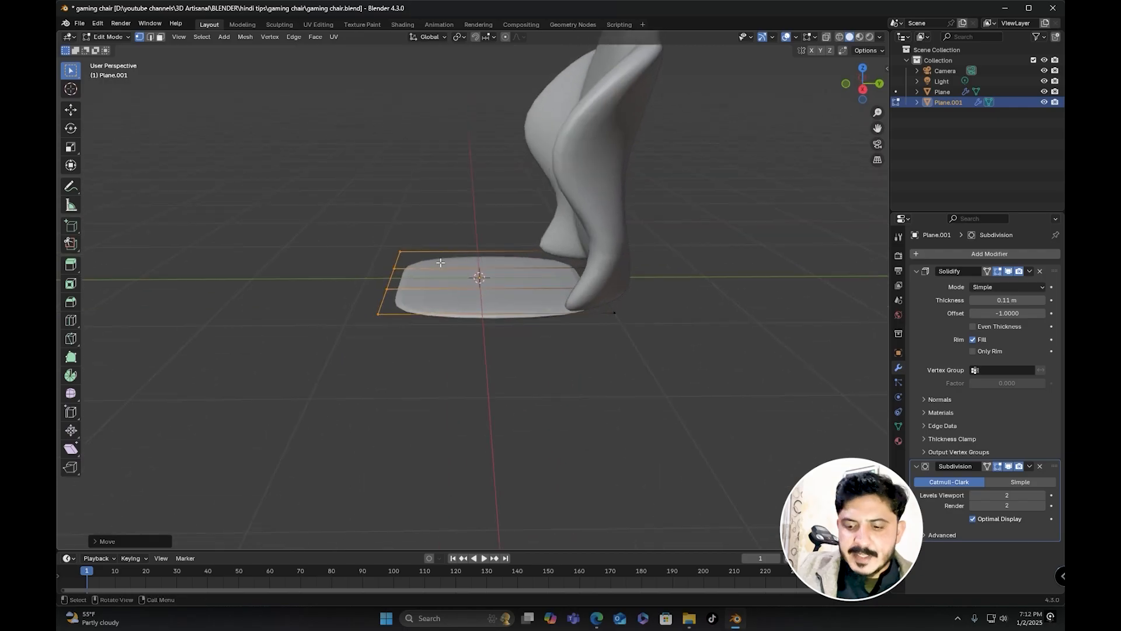
{"action": "key", "text": "g"}
{"action": "key", "text": "y"}
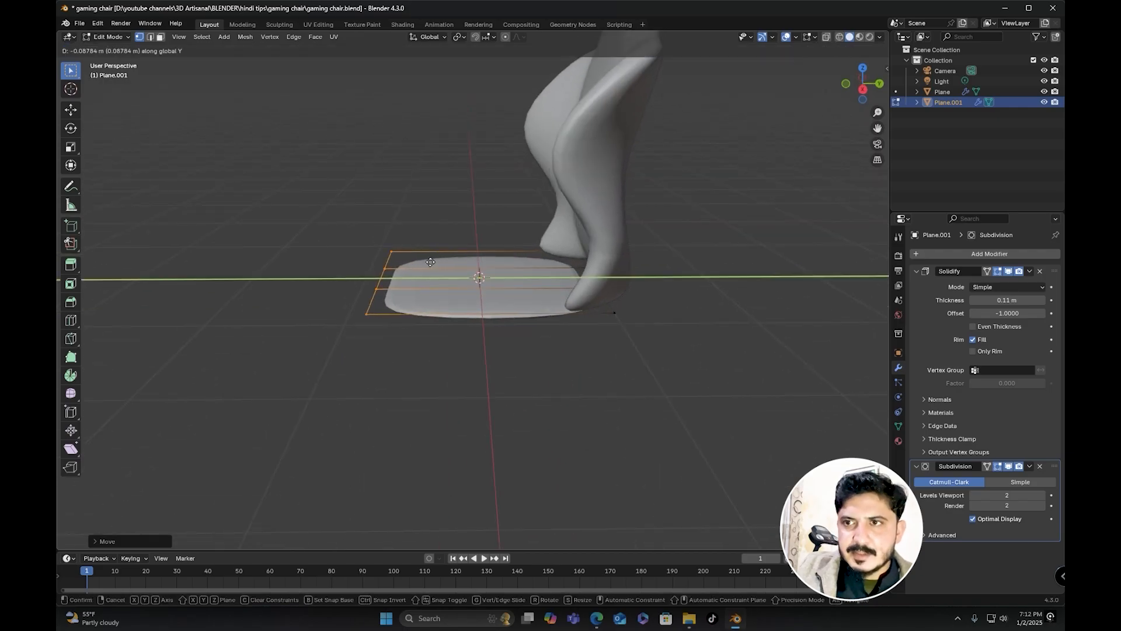
{"action": "left_click", "coordinate": [429, 262]}
Step: Add two evenly spaced loop cuts running across the width of the seat plane
{"action": "middle_click_drag", "start_coordinate": [430, 262], "coordinate": [532, 315]}
{"action": "key", "text": "ctrl+r"}
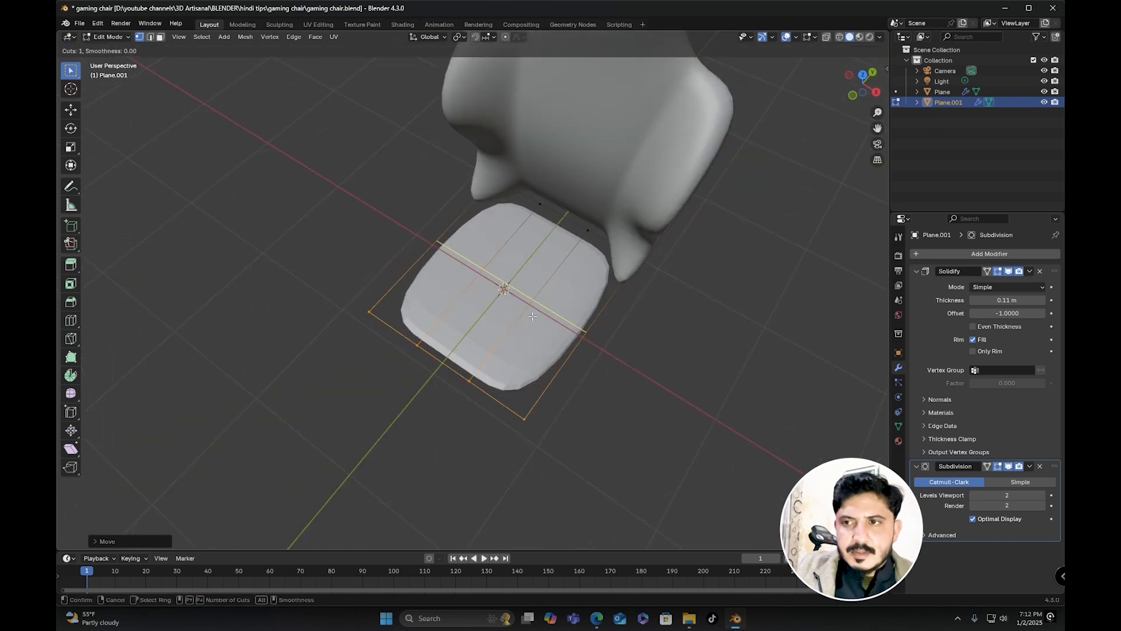
{"action": "left_click", "coordinate": [547, 315]}
{"action": "right_click", "coordinate": [548, 316]}
Step: Set the seat's Solidify thickness to 0.28 m and check its profile in right view
{"action": "middle_click_drag", "start_coordinate": [548, 316], "coordinate": [714, 279]}
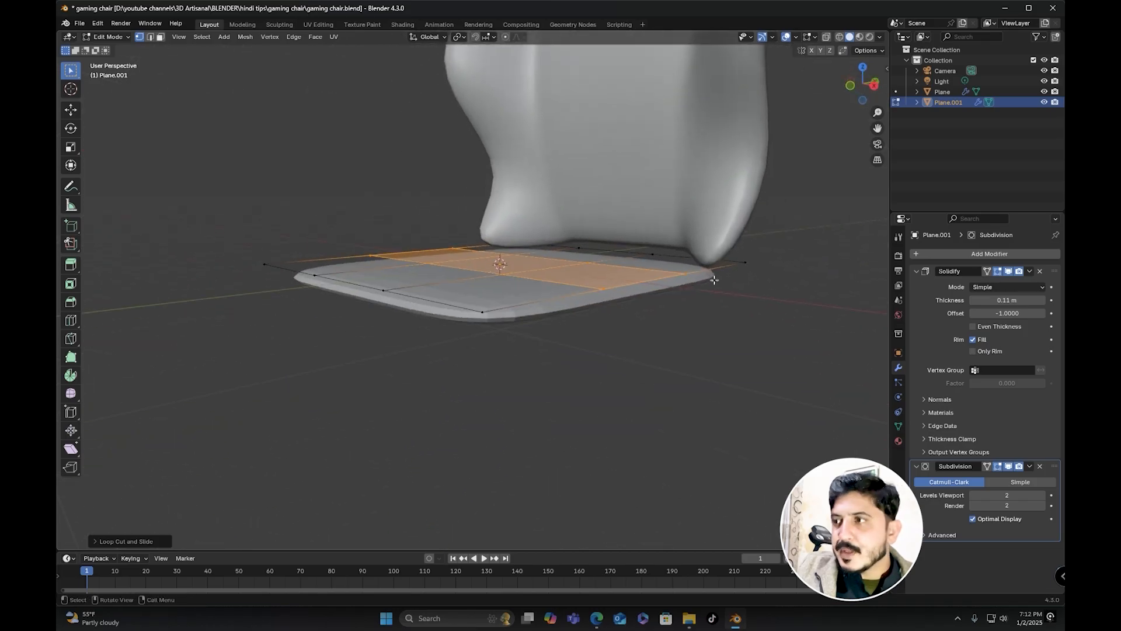
{"action": "left_click_drag", "start_coordinate": [1007, 300], "coordinate": [1042, 300]}
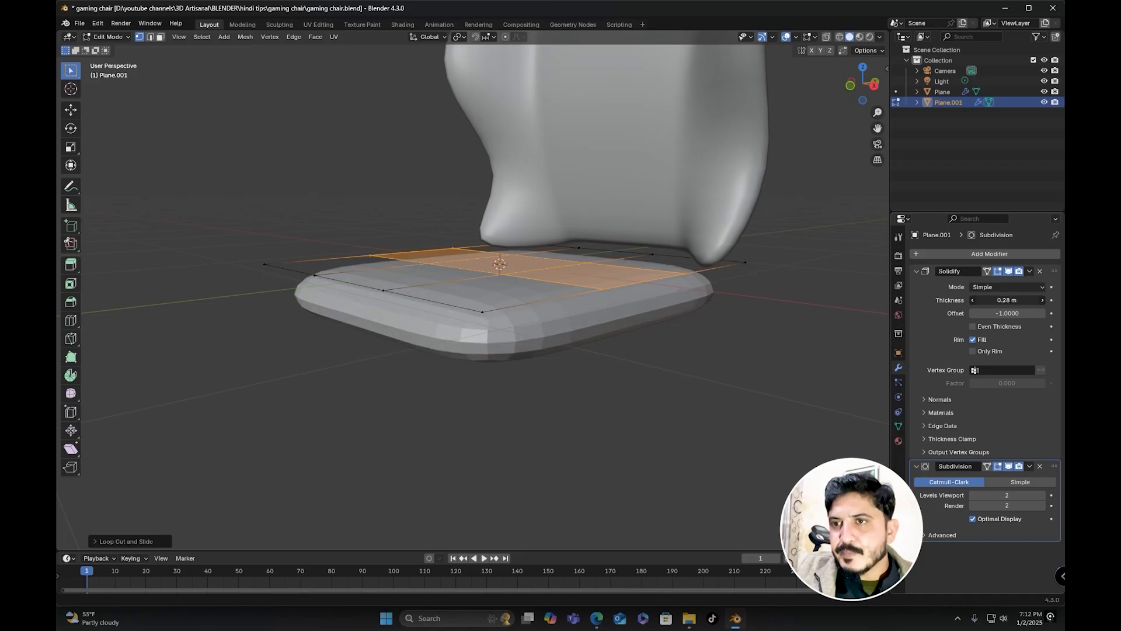
{"action": "scroll", "coordinate": [508, 275], "scroll_direction": "down", "scroll_amount": 2}
{"action": "key", "text": "KP_3"}
{"action": "scroll", "coordinate": [504, 281], "scroll_direction": "up", "scroll_amount": 2}
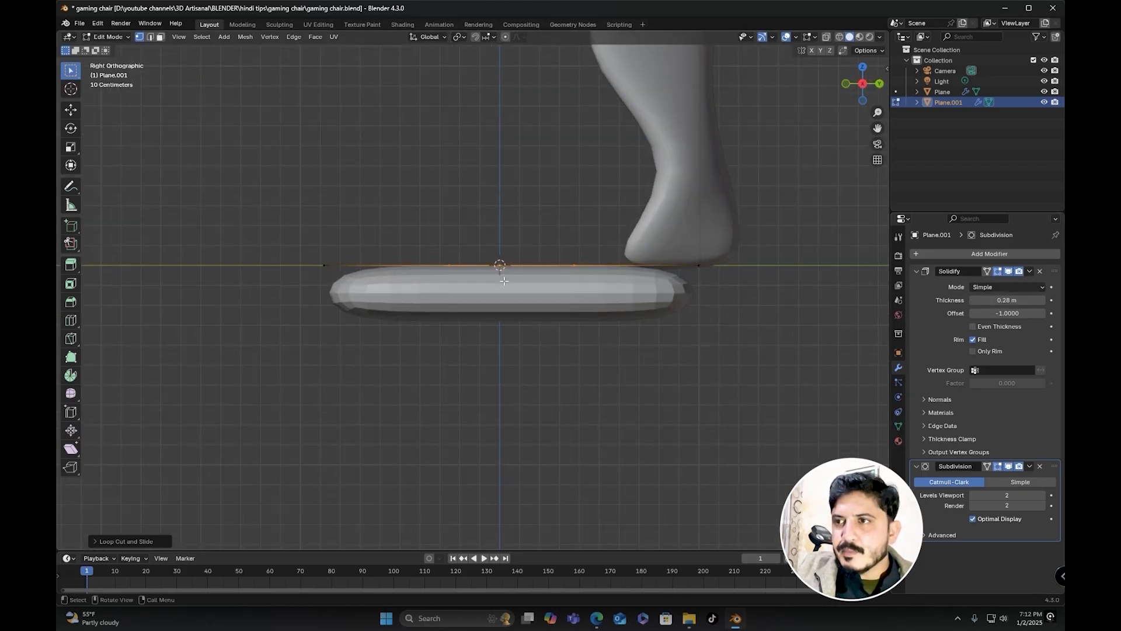
Step: Add one crosswise loop cut in the seat's front section and another in its rear section
{"action": "middle_click_drag", "start_coordinate": [498, 275], "coordinate": [552, 288]}
{"action": "key", "text": "ctrl+r"}
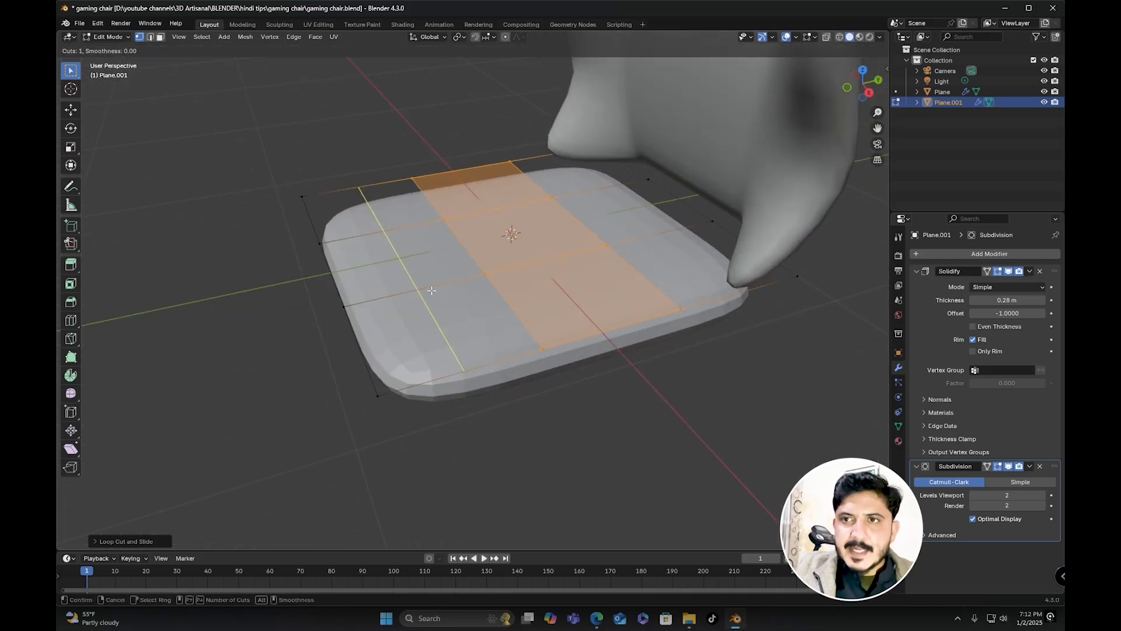
{"action": "left_click", "coordinate": [432, 290]}
{"action": "right_click", "coordinate": [432, 290]}
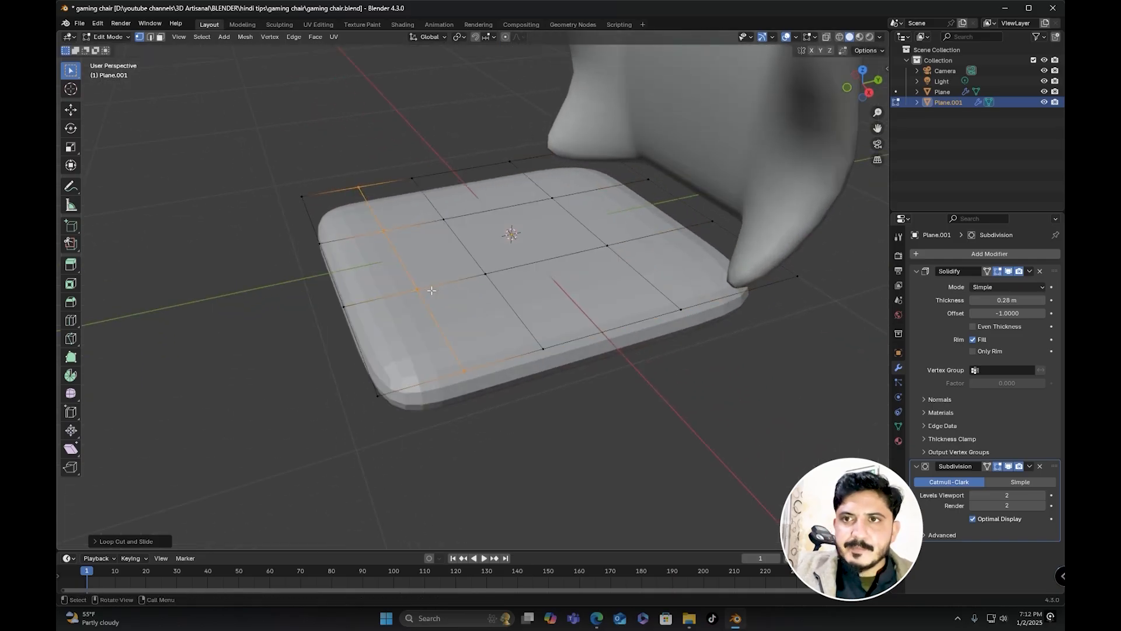
{"action": "key", "text": "ctrl+r"}
{"action": "left_click", "coordinate": [669, 236]}
{"action": "right_click", "coordinate": [669, 235]}
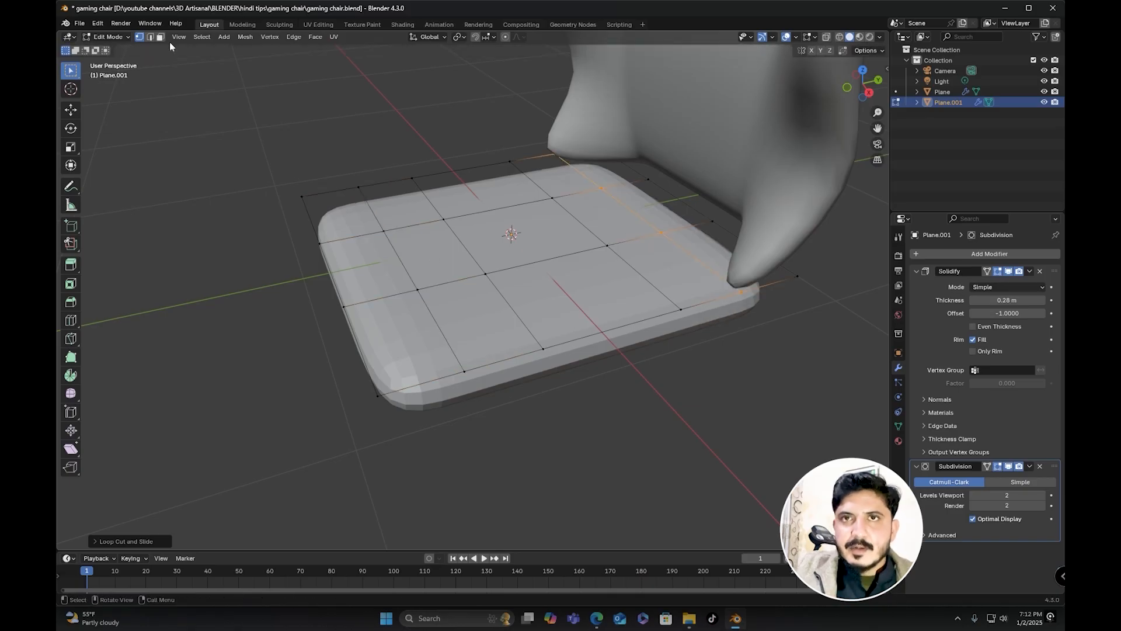
Step: Select the front and rear crosswise edge loops and scale them apart along Y by about 1.33
{"action": "key", "text": "2"}
{"action": "mouse_move", "coordinate": [432, 274]}
{"action": "middle_mouse_down"}
{"action": "mouse_move", "coordinate": [450, 275]}
{"action": "mouse_move", "coordinate": [429, 274]}
{"action": "middle_mouse_up"}
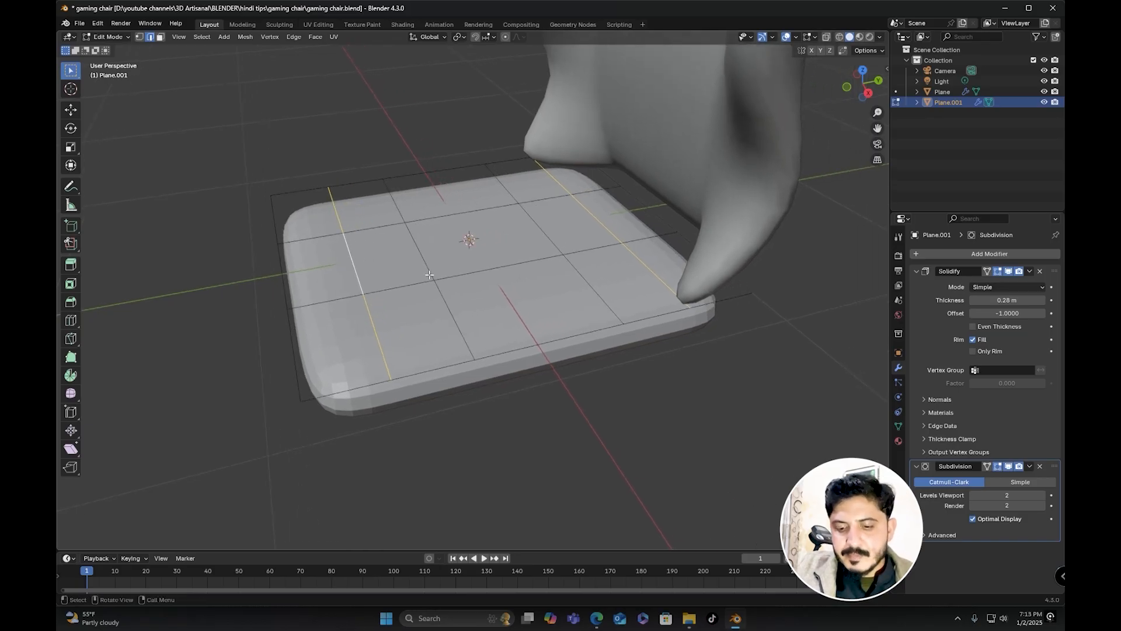
{"action": "key", "text": "s"}
{"action": "key", "text": "y"}
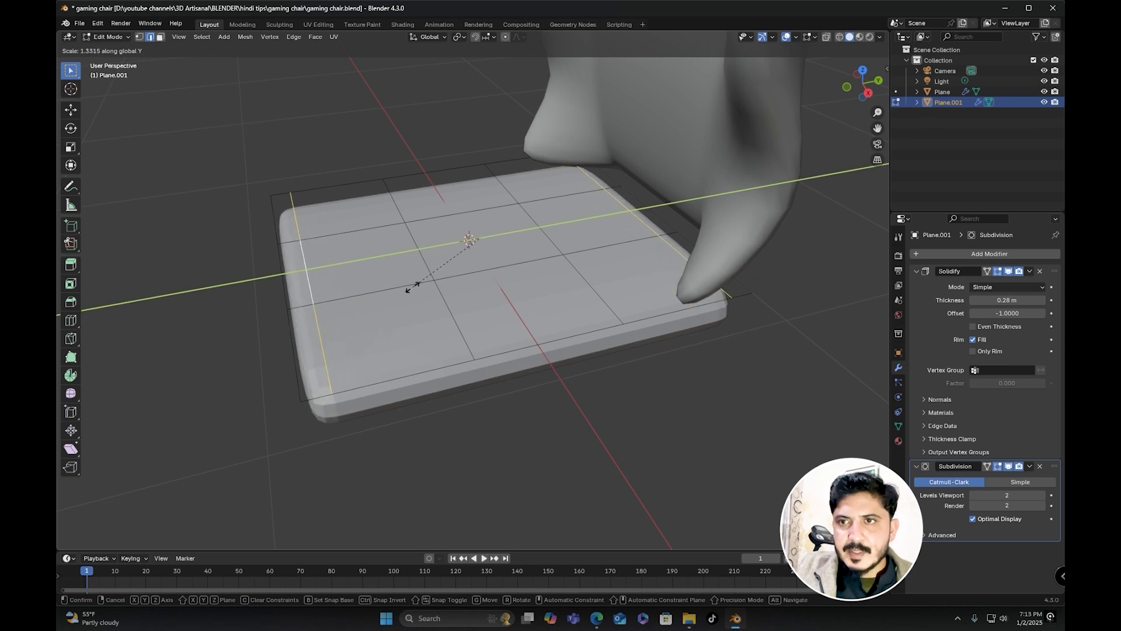
{"action": "left_click", "coordinate": [411, 287]}
Step: Add a lengthwise loop cut in each of the seat's two outer side sections
{"action": "middle_click_drag", "start_coordinate": [411, 287], "coordinate": [461, 310]}
{"action": "key", "text": "ctrl+r"}
{"action": "left_click", "coordinate": [540, 367]}
{"action": "left_click", "coordinate": [525, 362]}
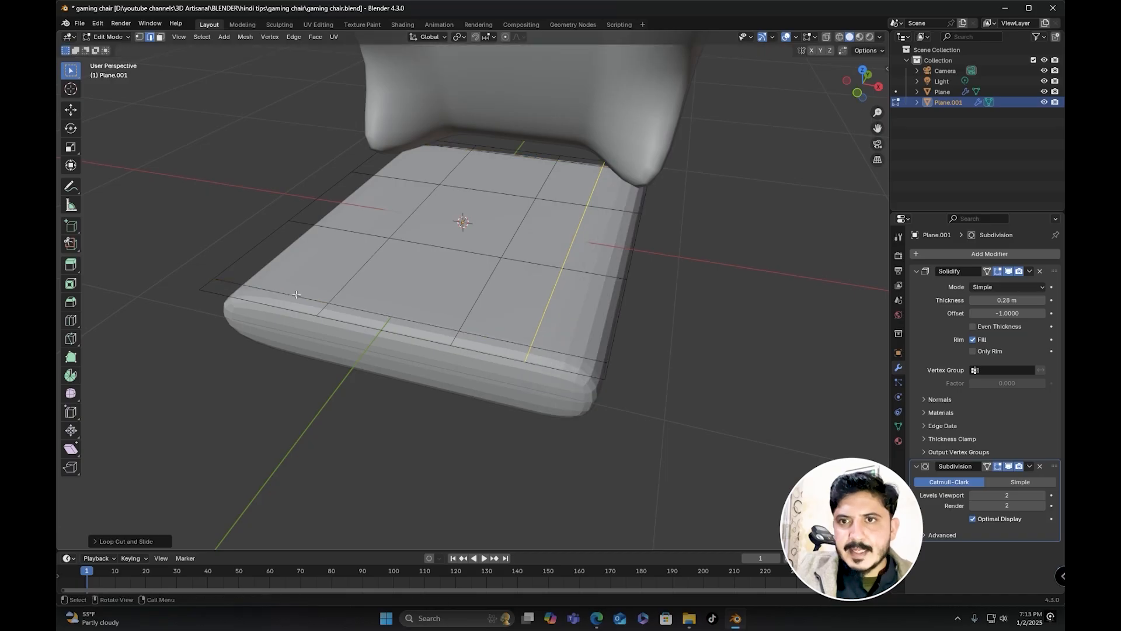
{"action": "key", "text": "ctrl+r"}
{"action": "left_click", "coordinate": [268, 304]}
{"action": "left_click", "coordinate": [268, 304]}
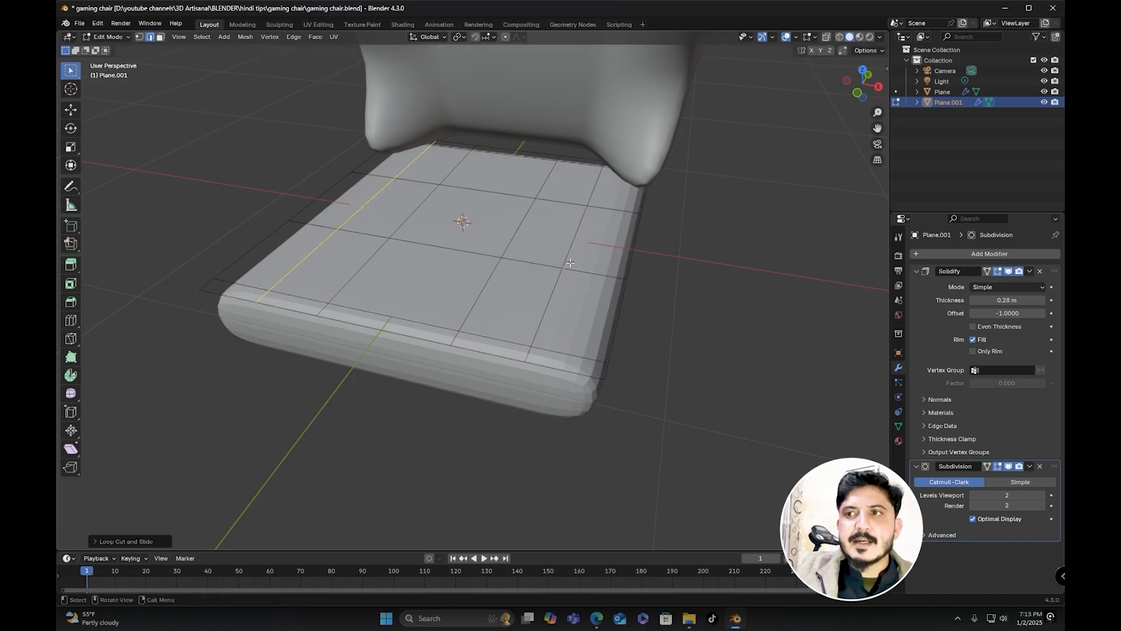
Step: Select both outer lengthwise edge loops and scale them apart along X by about 1.3
{"action": "left_click", "coordinate": [557, 280], "text": "alt+shift"}
{"action": "middle_click_drag", "start_coordinate": [558, 280], "coordinate": [514, 300]}
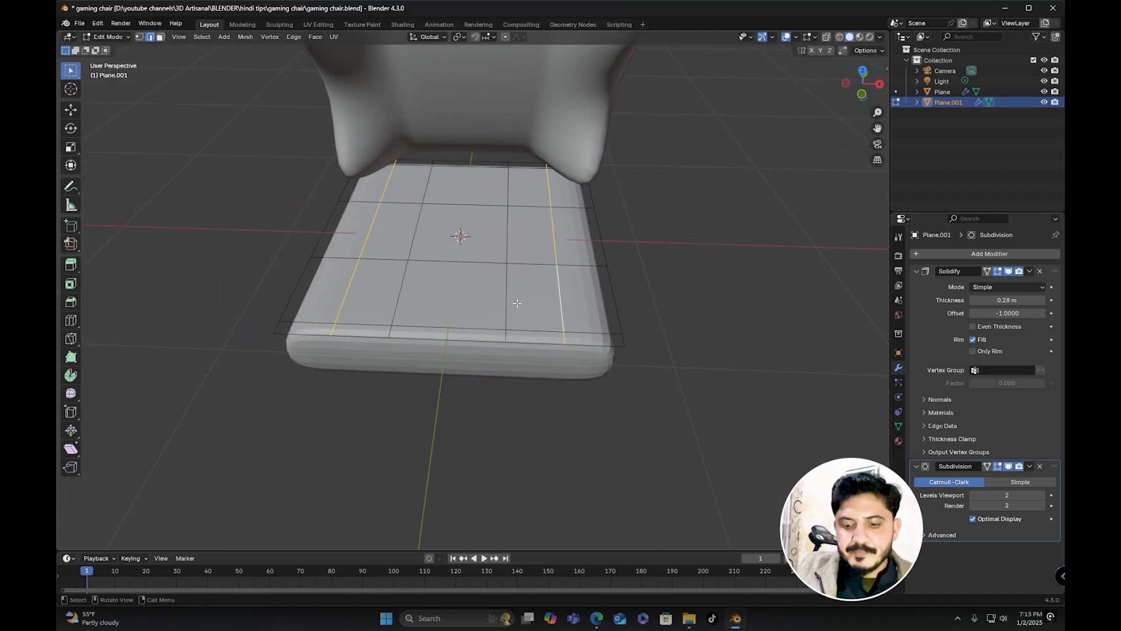
{"action": "key", "text": "s"}
{"action": "key", "text": "x"}
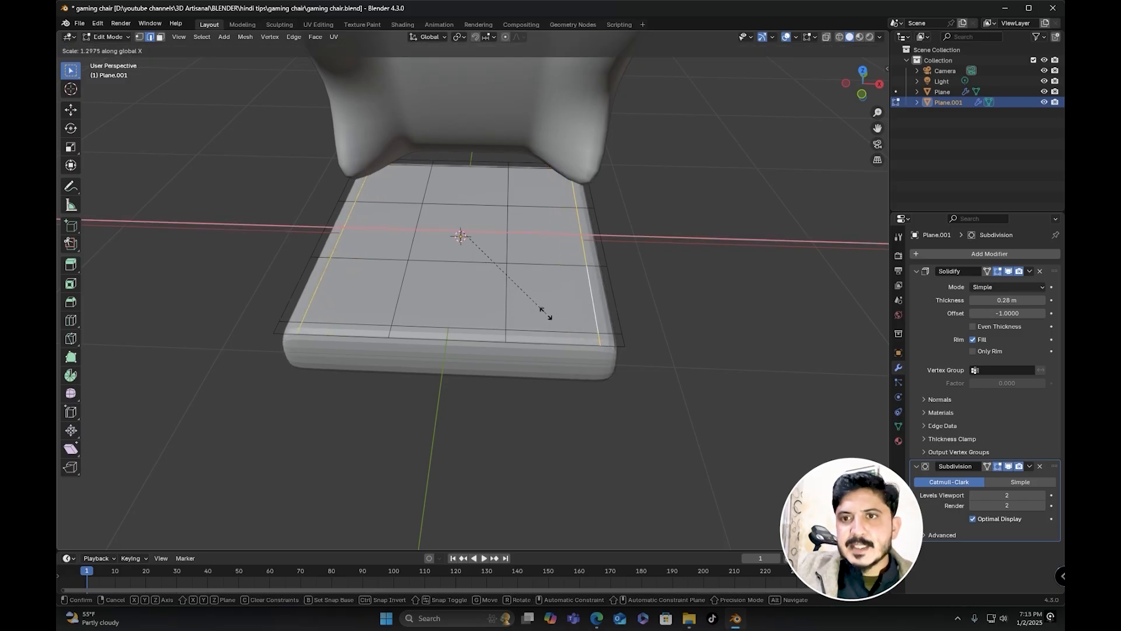
{"action": "left_click", "coordinate": [547, 314]}
Step: Return to Object Mode and apply the seat's Solidify modifier
{"action": "middle_click_drag", "start_coordinate": [547, 314], "coordinate": [513, 273]}
{"action": "key", "text": "Tab"}
{"action": "left_click", "coordinate": [1029, 271]}
{"action": "left_click", "coordinate": [982, 282]}
Step: Set the seat's shading to Shade Smooth
{"action": "middle_click_drag", "start_coordinate": [583, 286], "coordinate": [450, 284]}
{"action": "right_click", "coordinate": [450, 287]}
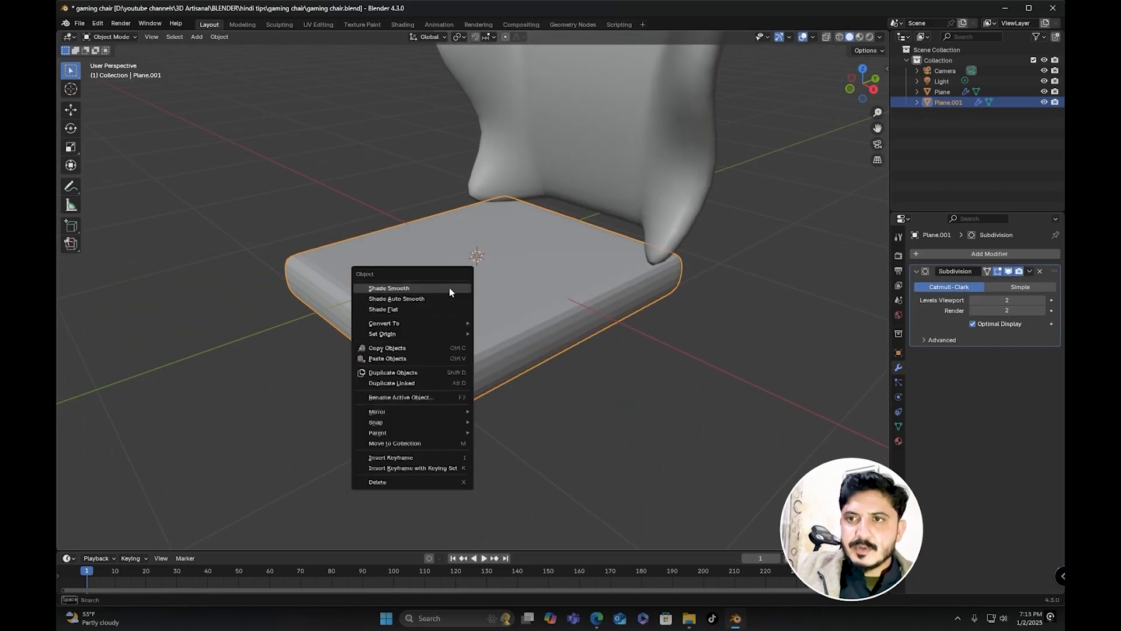
{"action": "left_click", "coordinate": [450, 287]}
Step: In right view, move the seat up about 0.3 m so it overlaps the base of the backrest
{"action": "middle_click_drag", "start_coordinate": [449, 287], "coordinate": [498, 302]}
{"action": "key", "text": "g"}
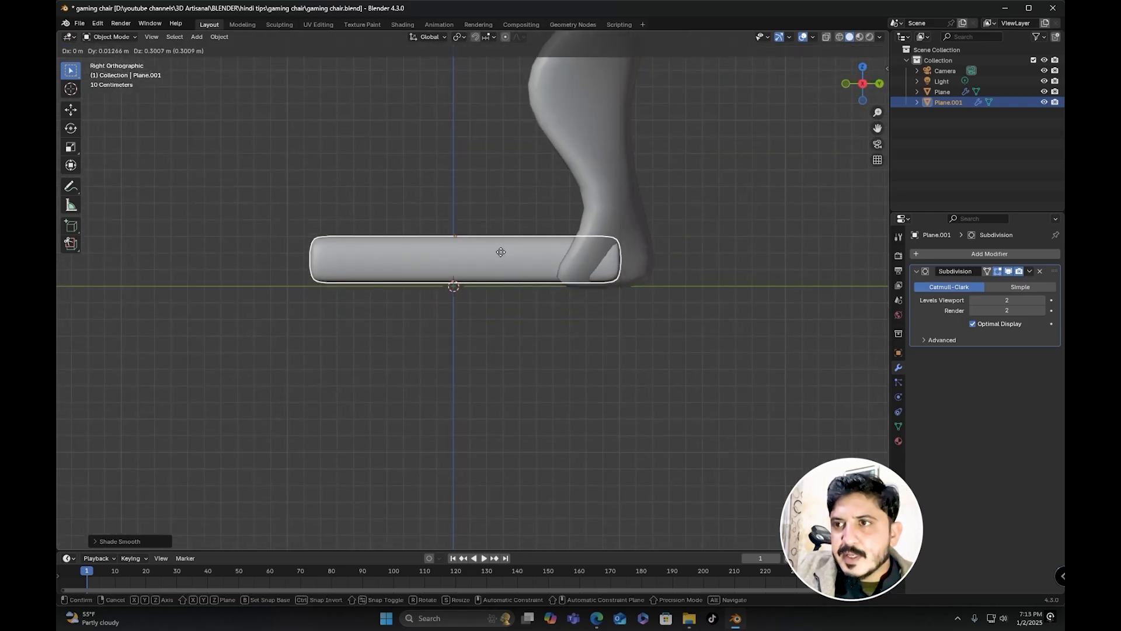
{"action": "left_click", "coordinate": [501, 255]}
{"action": "middle_click_drag", "start_coordinate": [478, 241], "coordinate": [506, 277]}
Step: With X-ray and proportional editing on, select the seat's rear-end vertices and scale them along X to about 0.89
{"action": "key", "text": "Tab"}
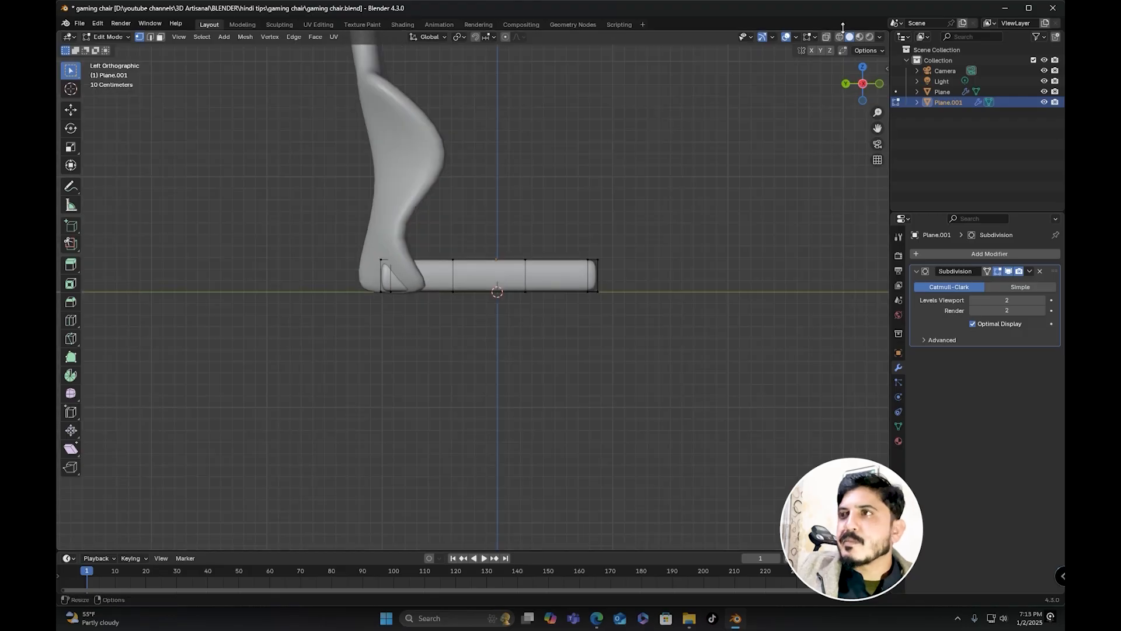
{"action": "left_click", "coordinate": [825, 39]}
{"action": "left_click", "coordinate": [380, 300]}
{"action": "scroll", "coordinate": [403, 278], "scroll_direction": "up", "scroll_amount": 4}
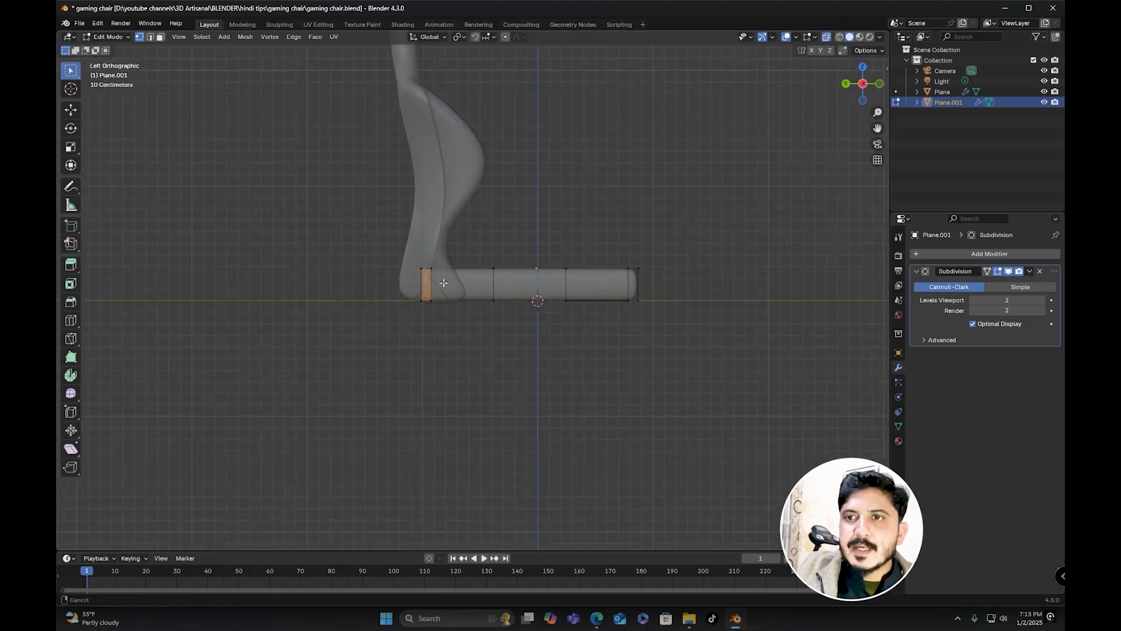
{"action": "left_click_drag", "start_coordinate": [411, 226], "coordinate": [341, 391]}
{"action": "middle_click_drag", "start_coordinate": [341, 391], "coordinate": [554, 48]}
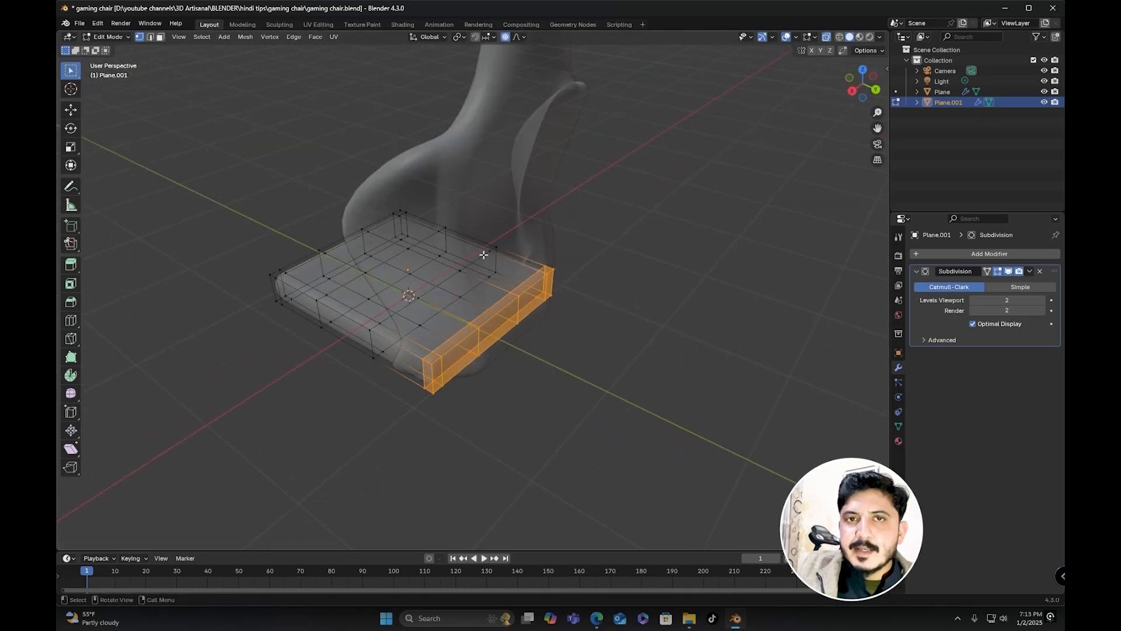
{"action": "scroll", "coordinate": [467, 304], "scroll_direction": "up", "scroll_amount": 1}
{"action": "middle_click_drag", "start_coordinate": [467, 304], "coordinate": [474, 310], "text": "shift"}
{"action": "scroll", "coordinate": [475, 304], "scroll_direction": "down", "scroll_amount": 1}
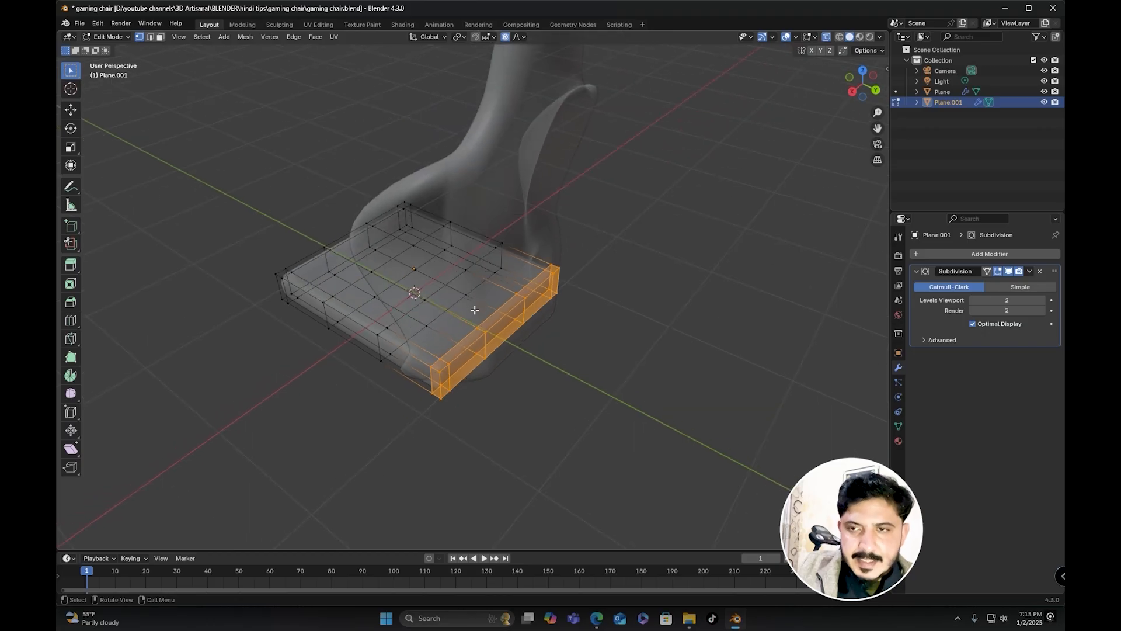
{"action": "key", "text": "s"}
{"action": "key", "text": "x"}
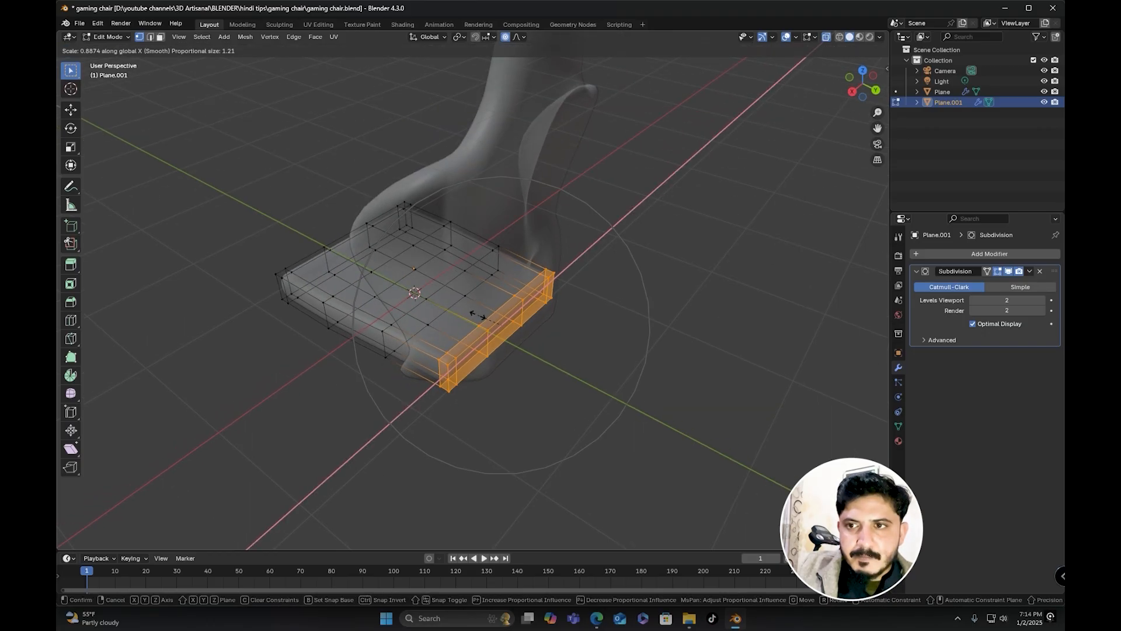
{"action": "left_click", "coordinate": [477, 316]}
{"action": "middle_click_drag", "start_coordinate": [477, 316], "coordinate": [507, 329]}
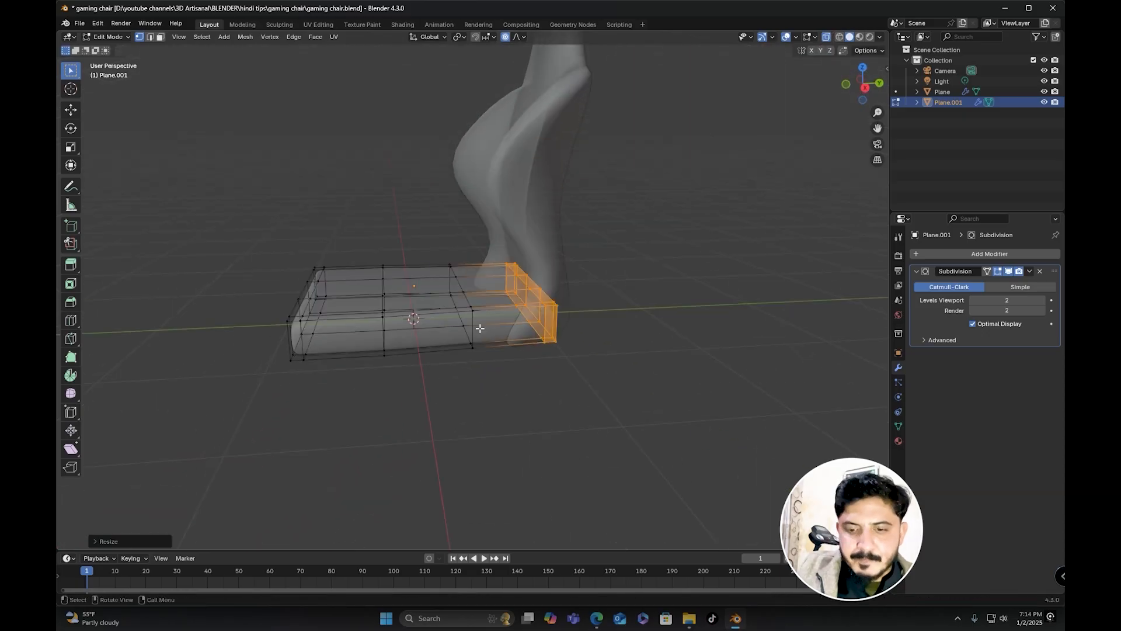
{"action": "key", "text": "Tab"}
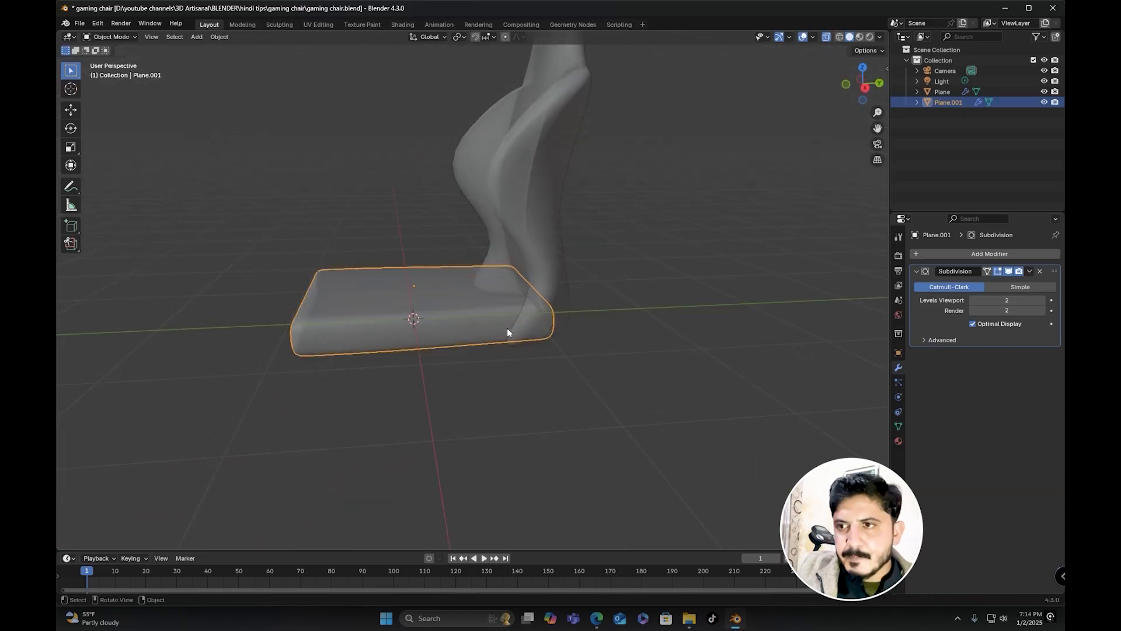
Step: Turn X-ray off and, in right view, fine-tune the seat's position against the base of the backrest
{"action": "left_click", "coordinate": [825, 38]}
{"action": "middle_click_drag", "start_coordinate": [791, 78], "coordinate": [542, 302], "text": "alt"}
{"action": "scroll", "coordinate": [558, 303], "scroll_direction": "up", "scroll_amount": 3}
{"action": "key", "text": "g"}
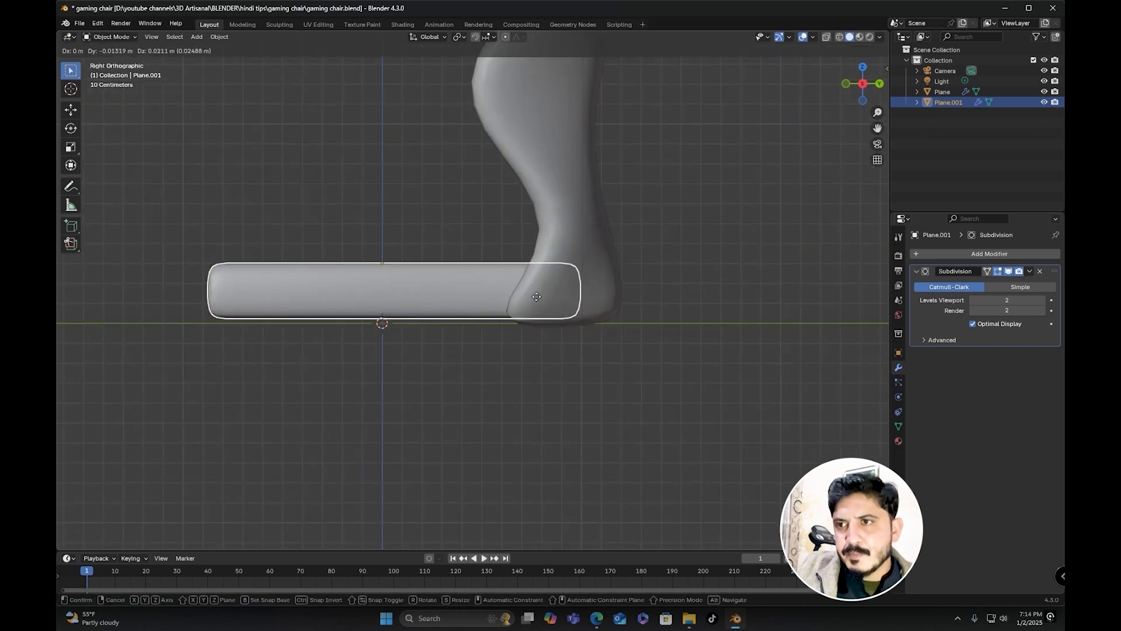
{"action": "left_click", "coordinate": [530, 299]}
Step: Duplicate the faces along one side of the seat in place, separate them into a new object, and return to Object Mode
{"action": "middle_click_drag", "start_coordinate": [531, 295], "coordinate": [601, 331]}
{"action": "scroll", "coordinate": [560, 342], "scroll_direction": "down", "scroll_amount": 3}
{"action": "middle_click_drag", "start_coordinate": [507, 352], "coordinate": [694, 411]}
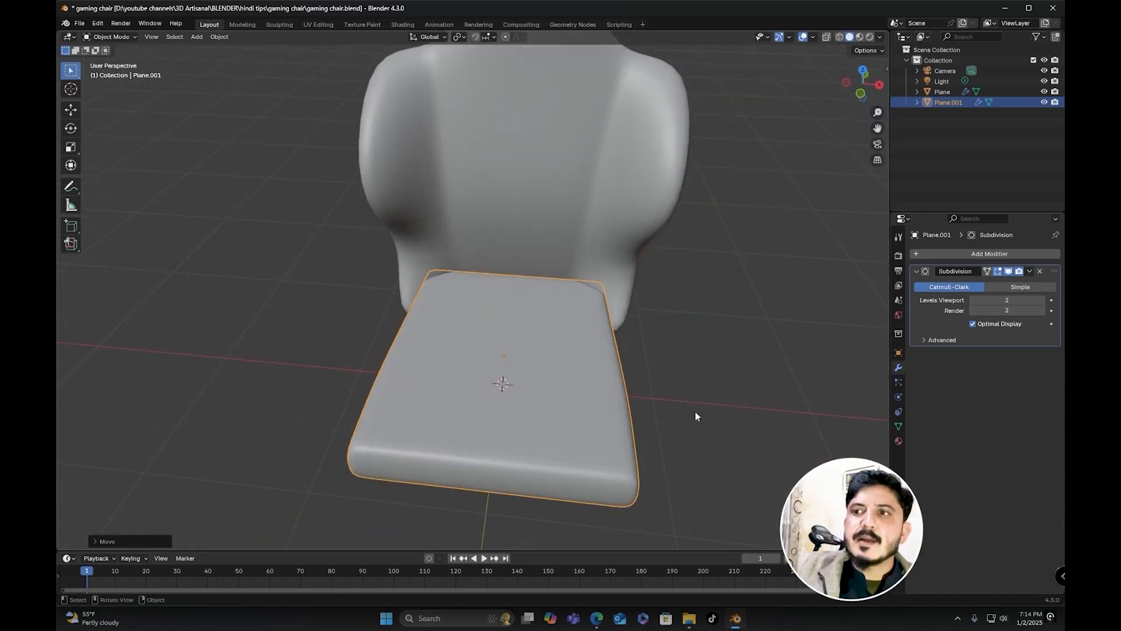
{"action": "key", "text": "Tab"}
{"action": "middle_click_drag", "start_coordinate": [511, 375], "coordinate": [496, 353]}
{"action": "middle_click_drag", "start_coordinate": [318, 149], "coordinate": [554, 355]}
{"action": "left_click", "coordinate": [323, 359]}
{"action": "left_click", "coordinate": [585, 304], "text": "ctrl"}
{"action": "key", "text": "shift+d"}
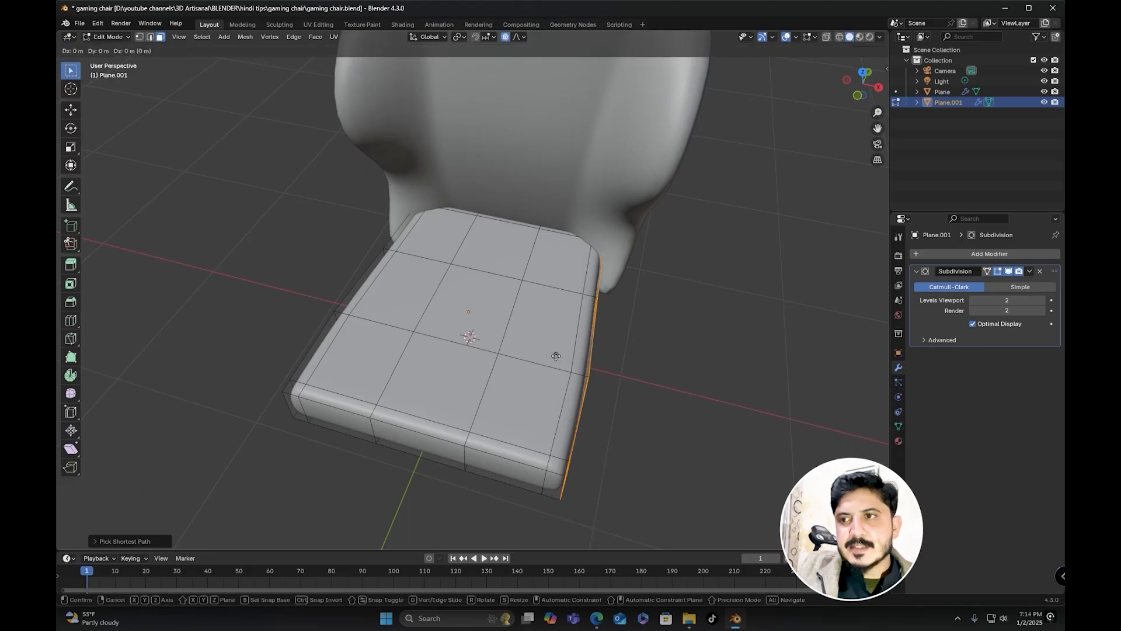
{"action": "right_click", "coordinate": [608, 361]}
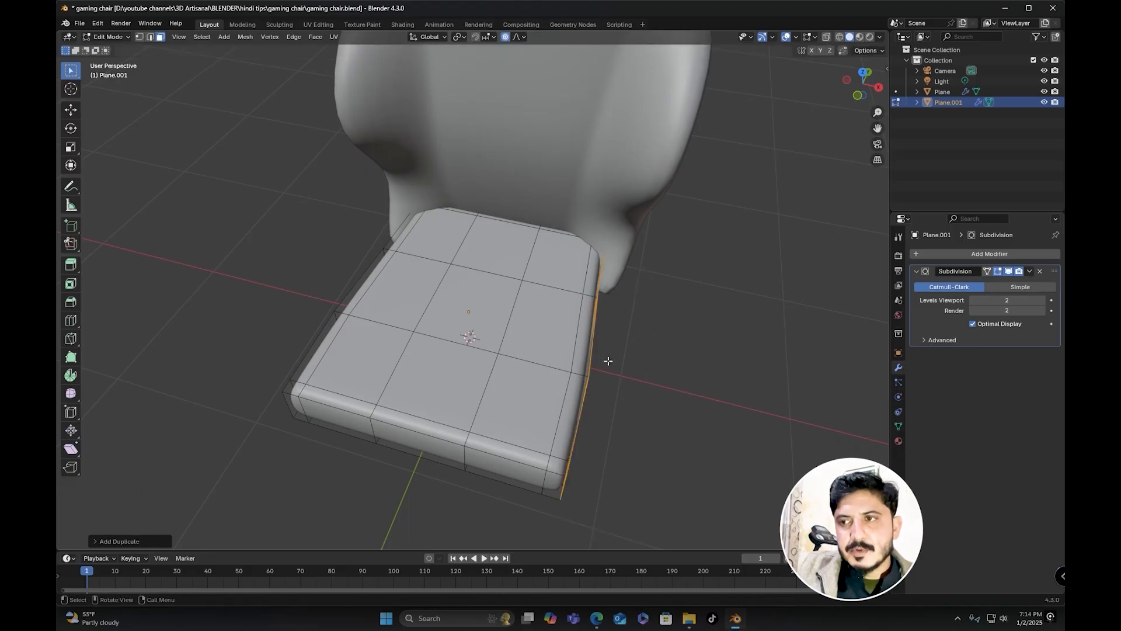
{"action": "key", "text": "p"}
{"action": "left_click", "coordinate": [605, 363]}
{"action": "key", "text": "Tab"}
Step: Add a Solidify modifier to the separated side strip and place it above the Subdivision modifier
{"action": "middle_click_drag", "start_coordinate": [608, 361], "coordinate": [517, 285]}
{"action": "left_click", "coordinate": [516, 286]}
{"action": "middle_click_drag", "start_coordinate": [419, 337], "coordinate": [514, 359]}
{"action": "left_click", "coordinate": [979, 251]}
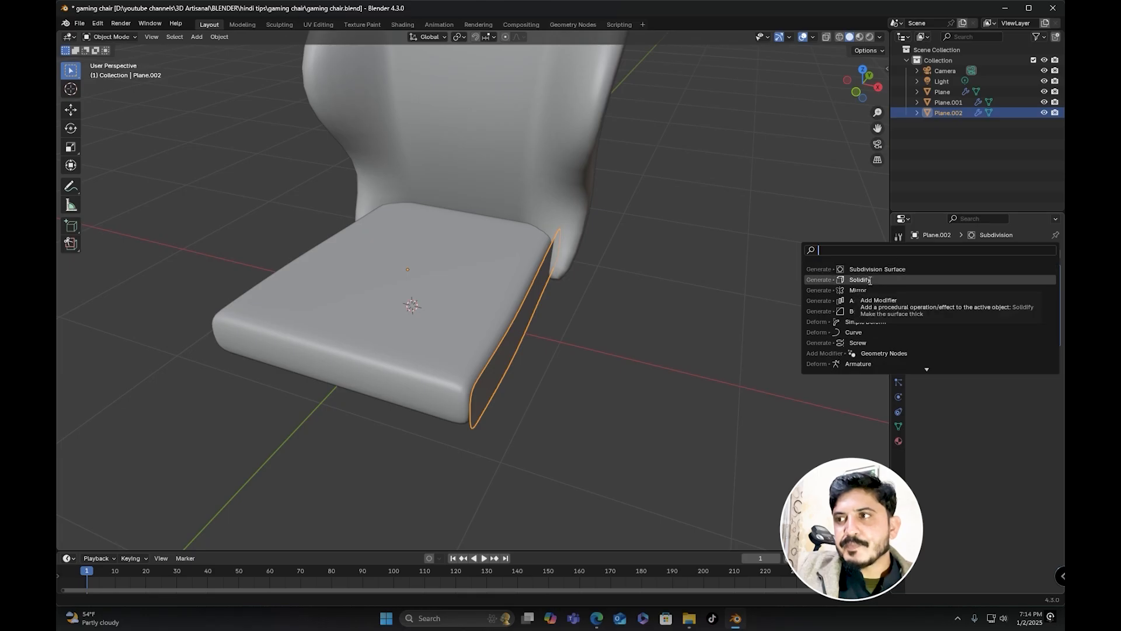
{"action": "left_click", "coordinate": [869, 280]}
{"action": "scroll", "coordinate": [482, 333], "scroll_direction": "up", "scroll_amount": 3}
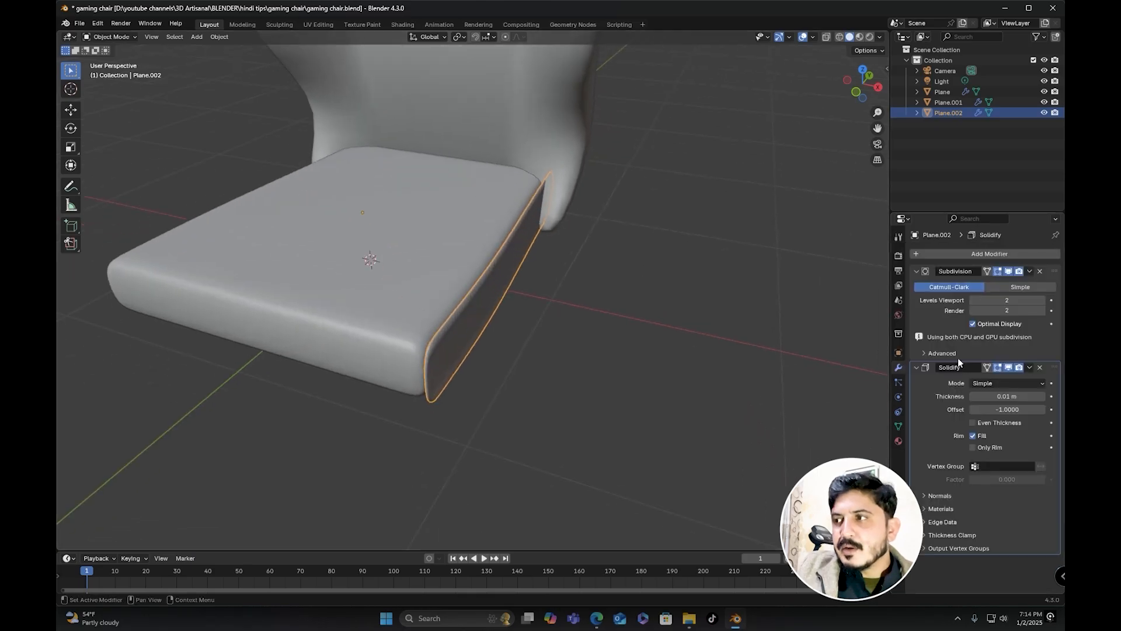
{"action": "left_click_drag", "start_coordinate": [1054, 367], "coordinate": [1045, 273]}
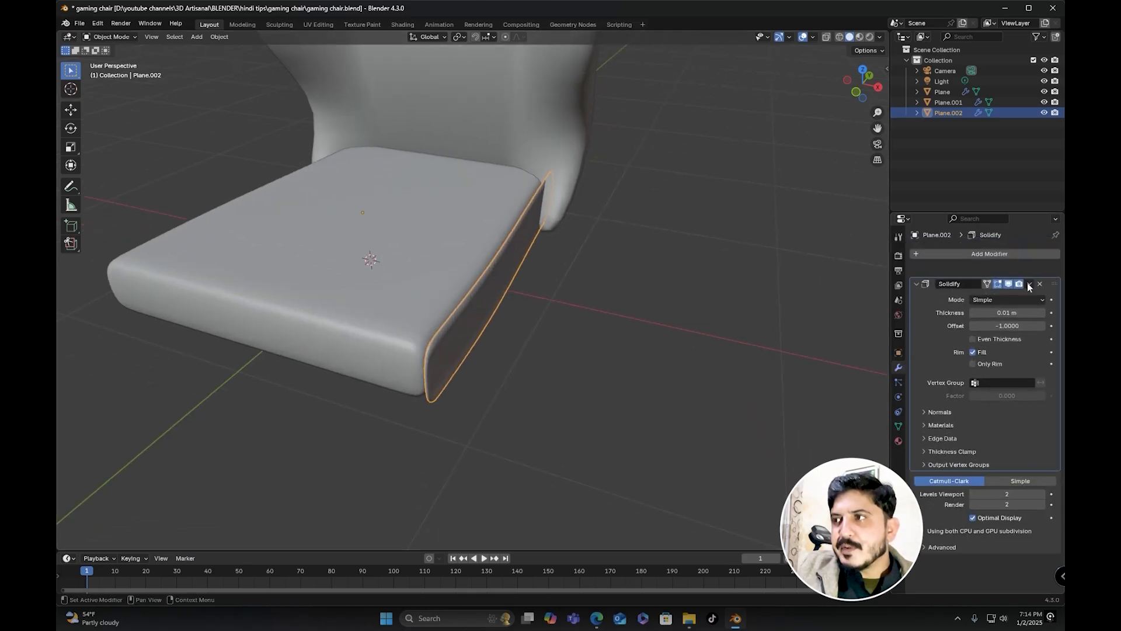
Step: Set the side strip's Solidify thickness to -0.25 m and shift the strip along X towards the seat's side
{"action": "middle_click_drag", "start_coordinate": [465, 351], "coordinate": [432, 349]}
{"action": "left_click_drag", "start_coordinate": [1003, 300], "coordinate": [978, 300]}
{"action": "middle_click_drag", "start_coordinate": [550, 306], "coordinate": [508, 290]}
{"action": "key", "text": "g"}
{"action": "key", "text": "x"}
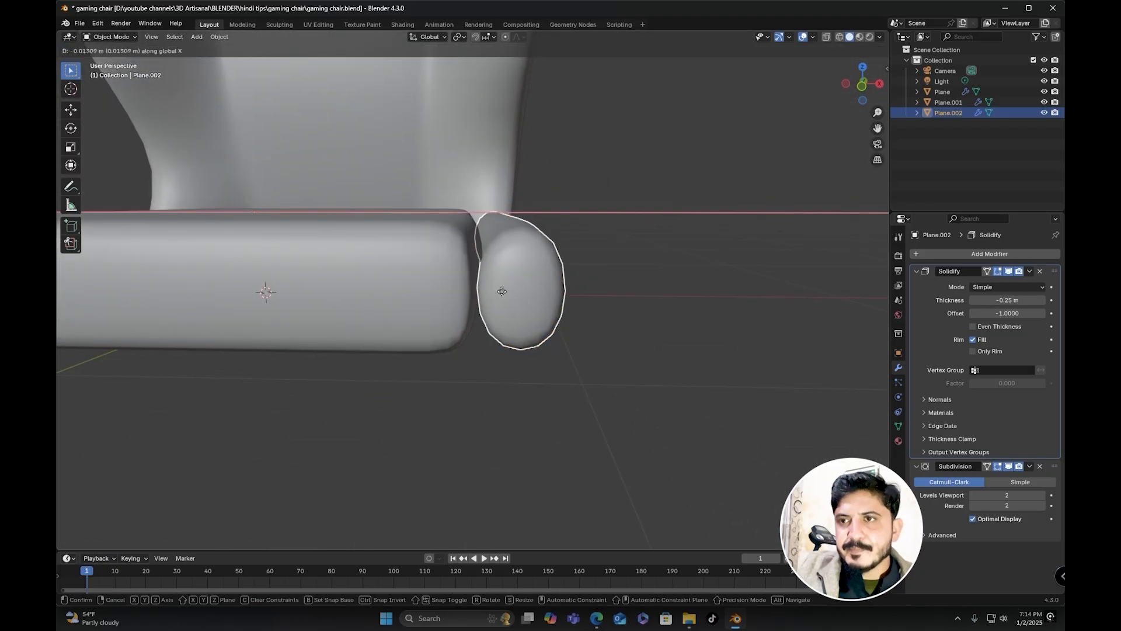
{"action": "left_click", "coordinate": [497, 292]}
Step: With proportional editing off, select the side bolster's upper front vertices and raise them along Z above the seat surface
{"action": "middle_click_drag", "start_coordinate": [503, 264], "coordinate": [86, 3]}
{"action": "key", "text": "Tab"}
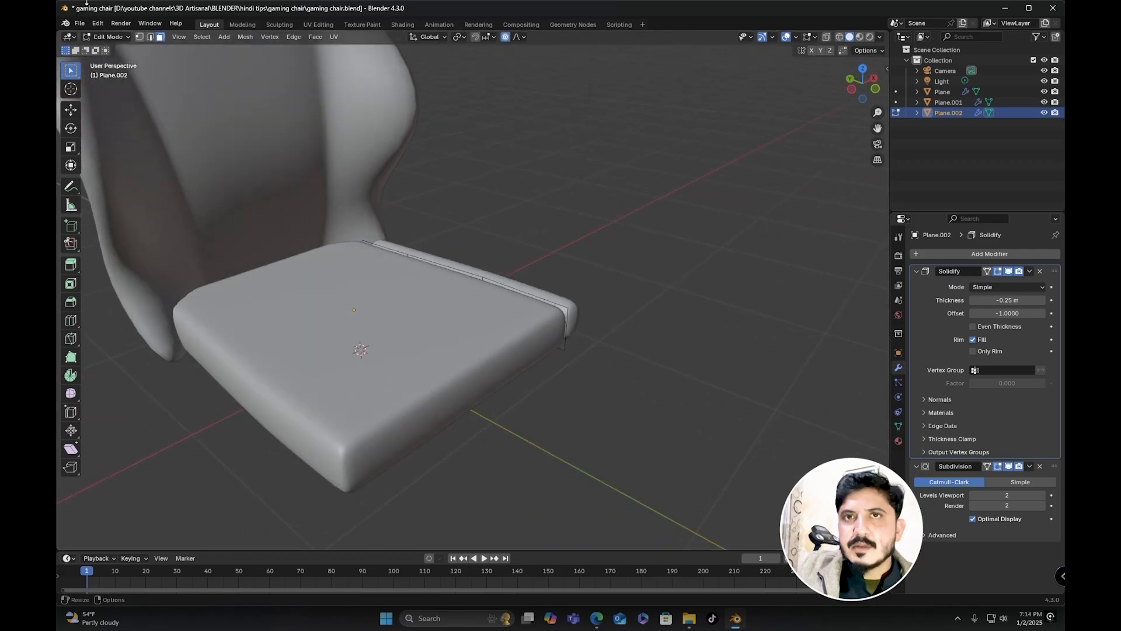
{"action": "left_click", "coordinate": [139, 38]}
{"action": "scroll", "coordinate": [463, 316], "scroll_direction": "up", "scroll_amount": 3}
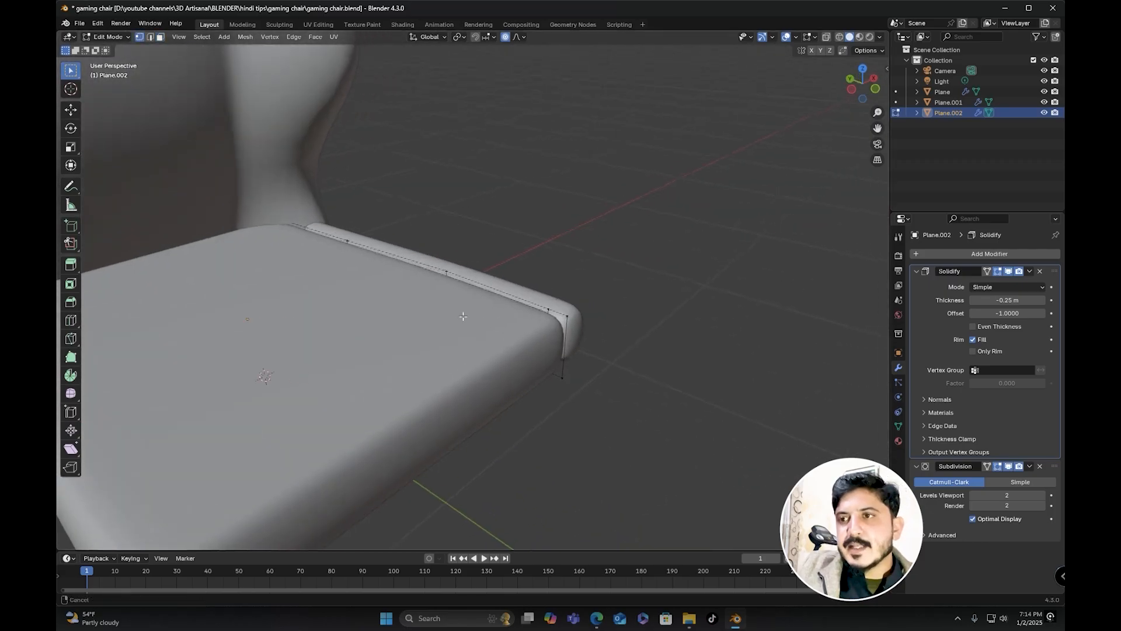
{"action": "middle_click_drag", "start_coordinate": [463, 316], "coordinate": [514, 304]}
{"action": "left_click_drag", "start_coordinate": [547, 303], "coordinate": [381, 324]}
{"action": "middle_click_drag", "start_coordinate": [408, 304], "coordinate": [455, 283]}
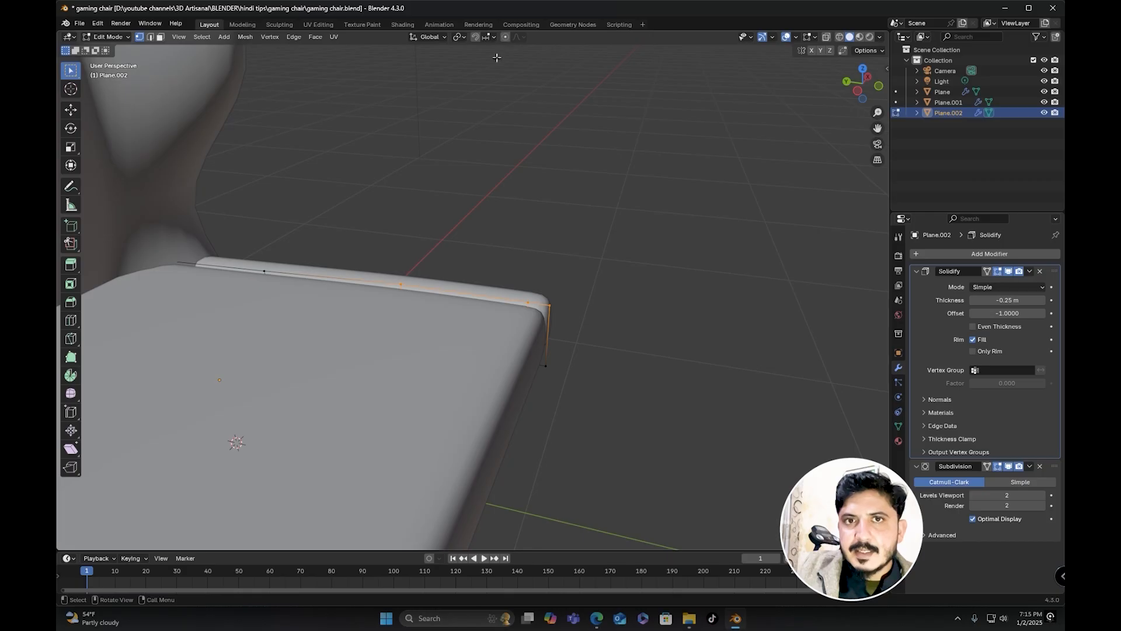
{"action": "key", "text": "e"}
{"action": "key", "text": "z"}
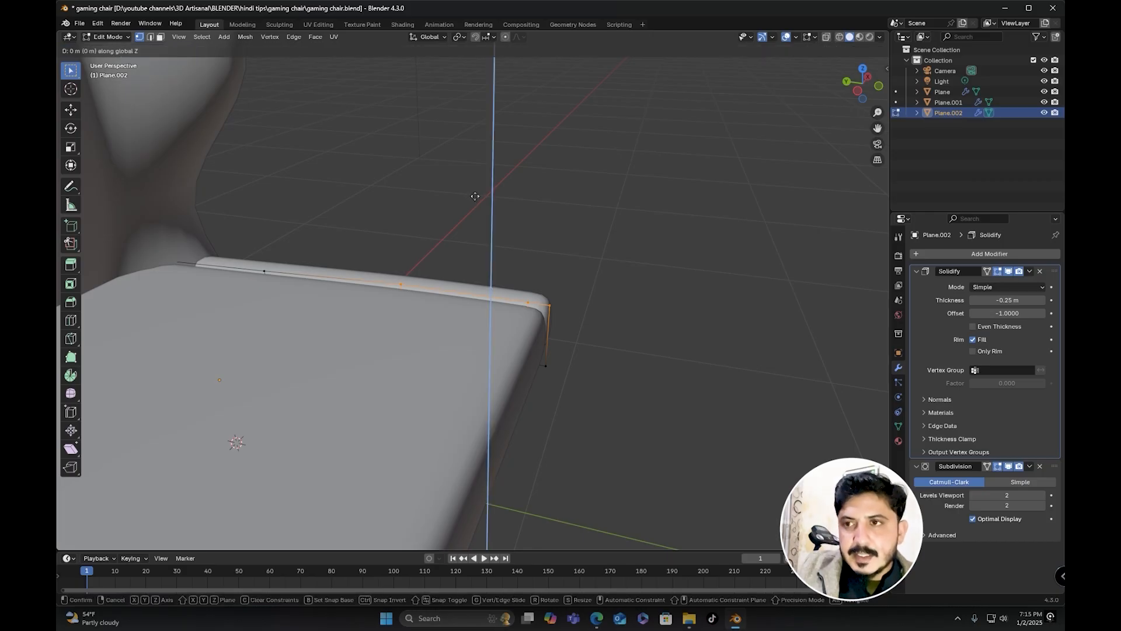
{"action": "left_click", "coordinate": [468, 115]}
Step: Select the side bolster's upper rear vertices and raise them along Z against the backrest
{"action": "middle_click_drag", "start_coordinate": [468, 115], "coordinate": [285, 281]}
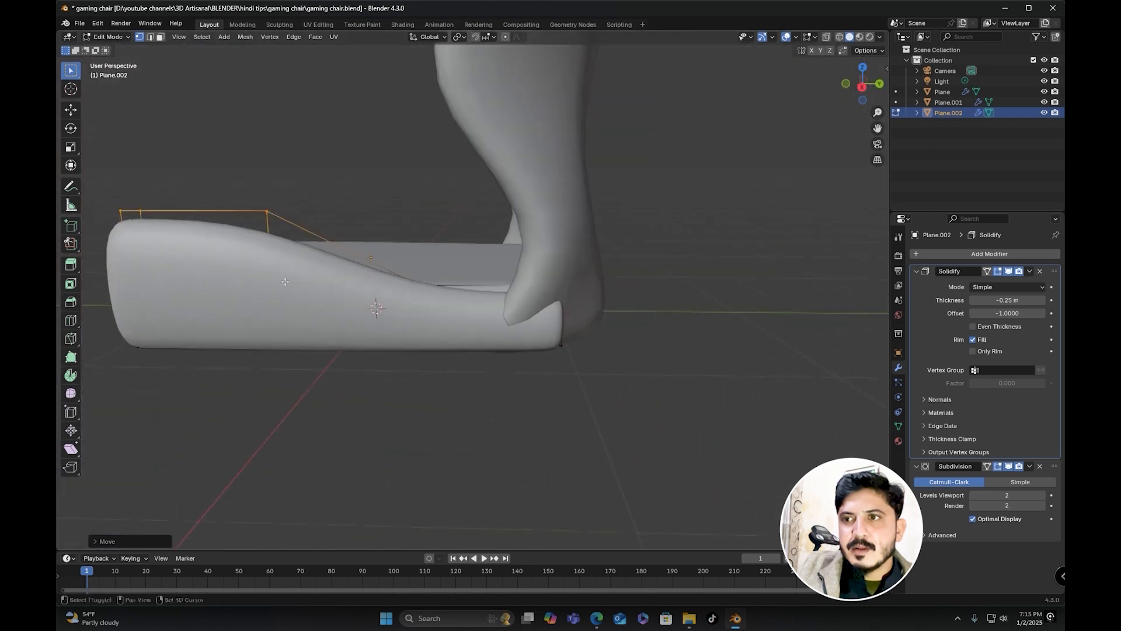
{"action": "left_click_drag", "start_coordinate": [585, 257], "coordinate": [543, 297]}
{"action": "middle_click_drag", "start_coordinate": [543, 296], "coordinate": [538, 304]}
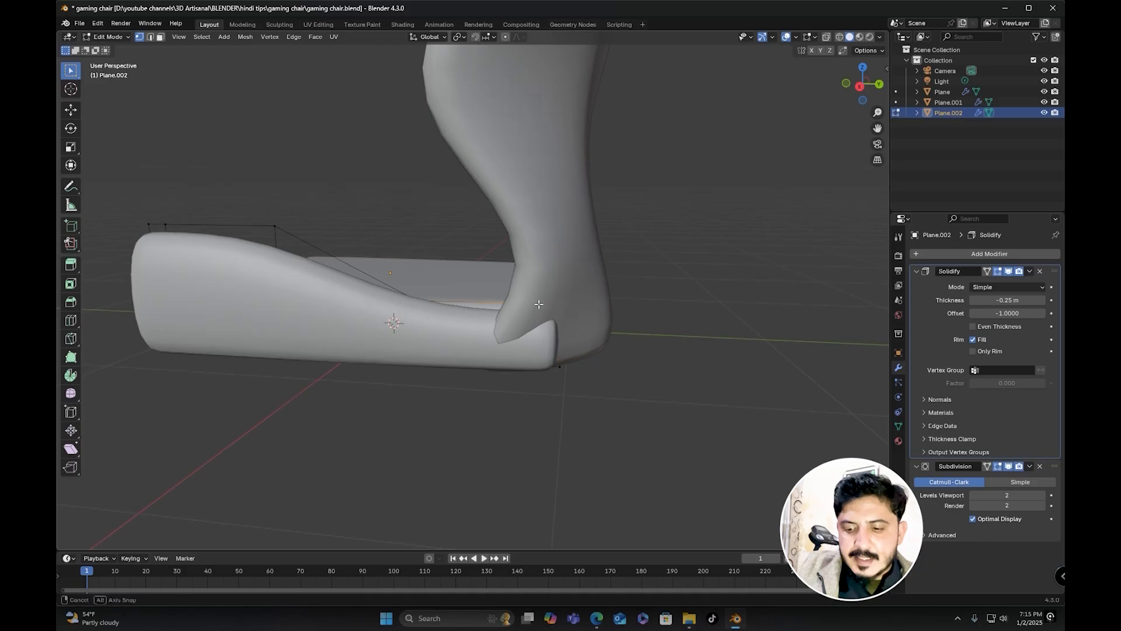
{"action": "key", "text": "g"}
{"action": "key", "text": "z"}
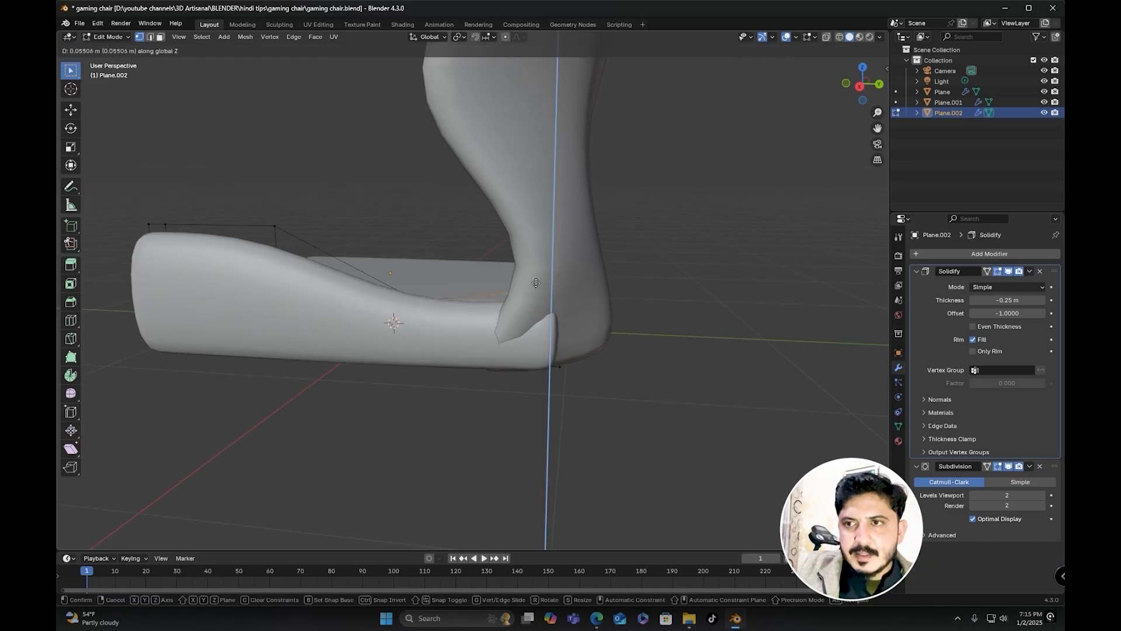
{"action": "left_click", "coordinate": [532, 232]}
Step: Shift the side bolster's rear-end vertices inward along X so they tuck into the backrest base
{"action": "middle_click_drag", "start_coordinate": [545, 380], "coordinate": [476, 401]}
{"action": "key", "text": "g"}
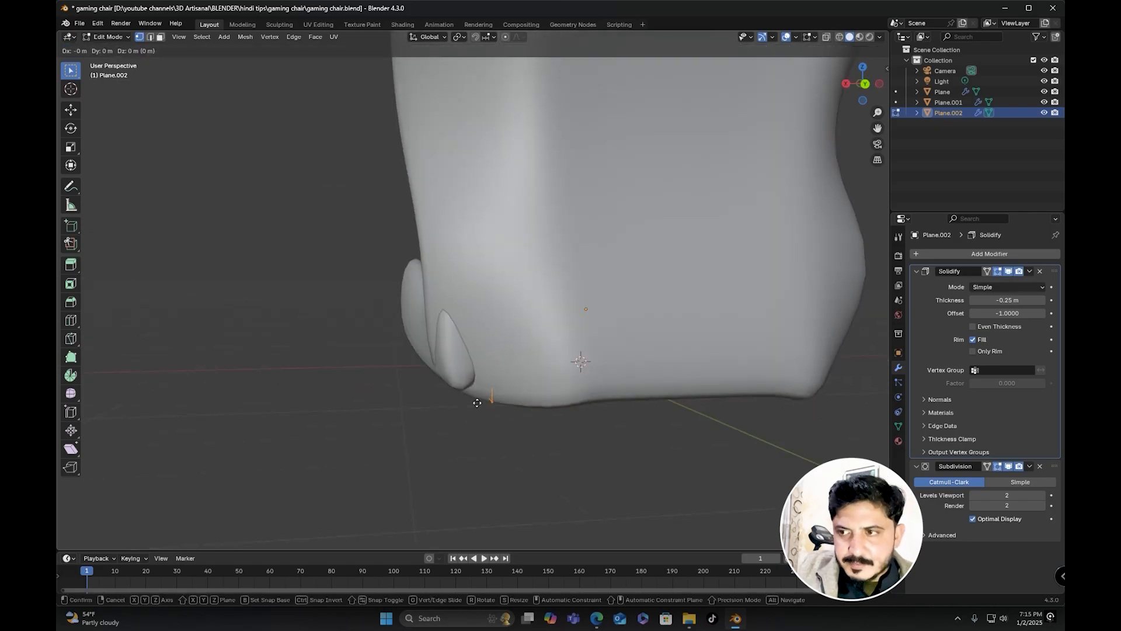
{"action": "key", "text": "x"}
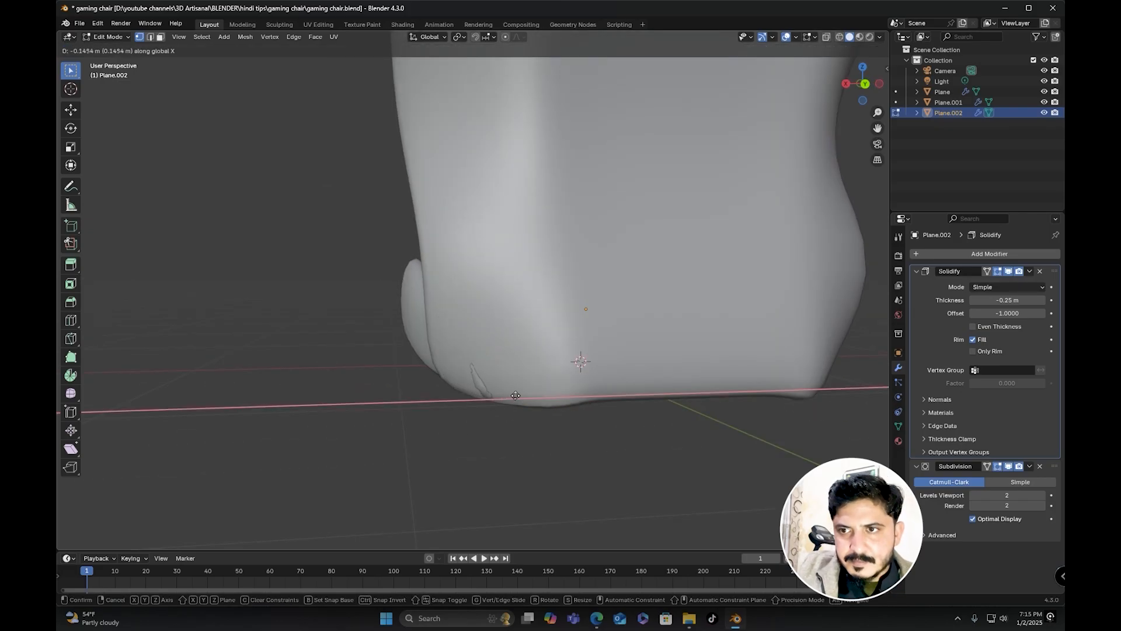
{"action": "left_click", "coordinate": [522, 394]}
Step: Return to Object Mode and apply the side bolster's Solidify modifier
{"action": "middle_click_drag", "start_coordinate": [450, 396], "coordinate": [586, 377]}
{"action": "scroll", "coordinate": [621, 420], "scroll_direction": "down", "scroll_amount": 2}
{"action": "key", "text": "Tab"}
{"action": "left_click", "coordinate": [615, 352]}
{"action": "left_click", "coordinate": [614, 378]}
{"action": "scroll", "coordinate": [540, 365], "scroll_direction": "up", "scroll_amount": 2}
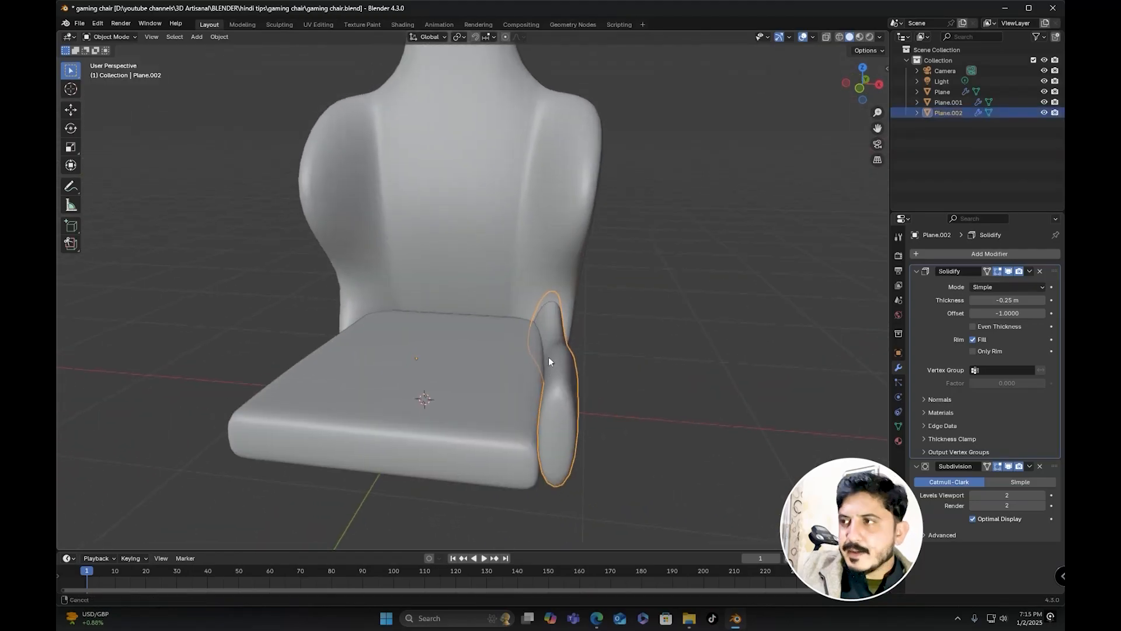
{"action": "left_click", "coordinate": [1029, 271]}
{"action": "left_click", "coordinate": [1000, 279]}
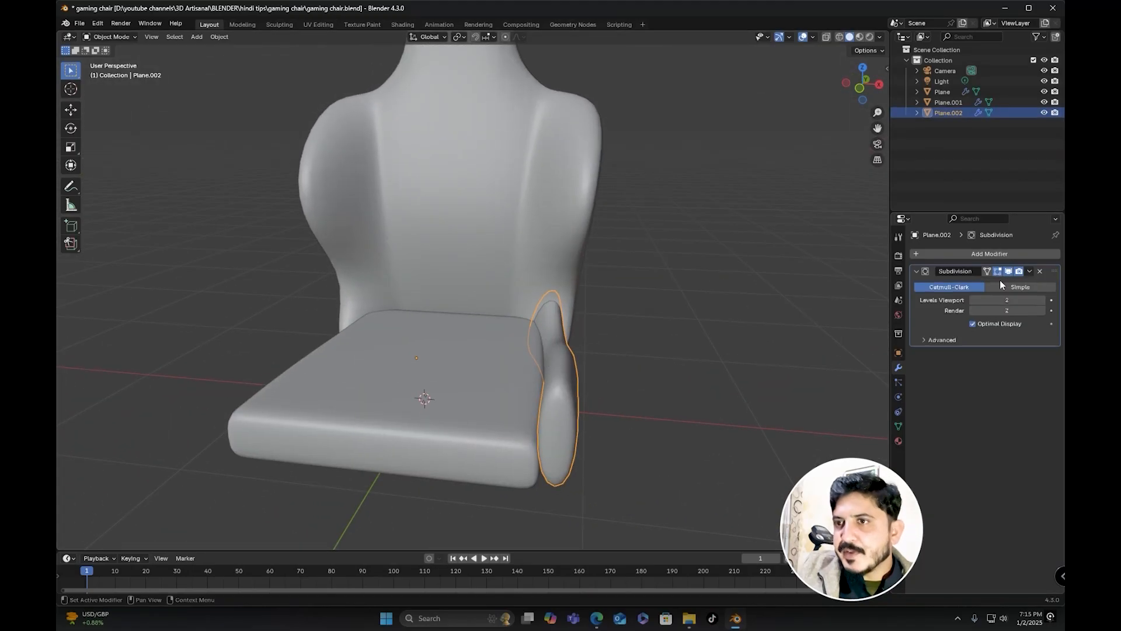
Step: Add a loop cut to the side bolster's mesh in Edit Mode and return to Object Mode
{"action": "key", "text": "Tab"}
{"action": "middle_click_drag", "start_coordinate": [749, 331], "coordinate": [666, 318]}
{"action": "key", "text": "ctrl+r"}
{"action": "left_click", "coordinate": [554, 383]}
{"action": "key", "text": "Tab"}
Step: Add a Mirror modifier on the X axis to the side bolster to create its counterpart across the seat
{"action": "left_click", "coordinate": [987, 253]}
{"action": "left_click", "coordinate": [874, 292]}
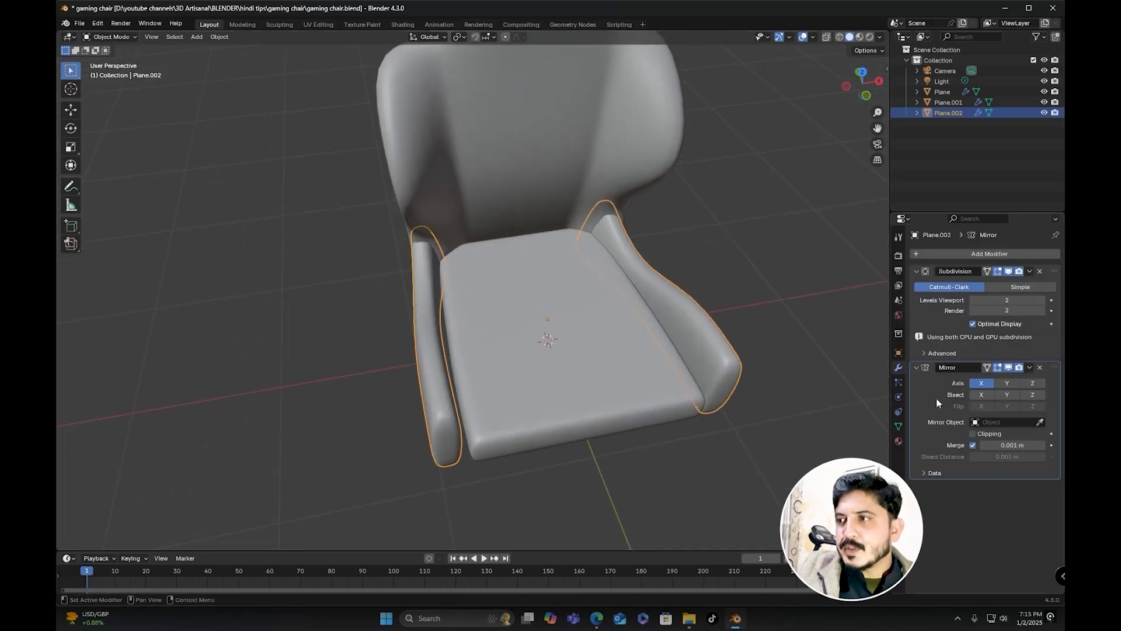
{"action": "left_click", "coordinate": [540, 290]}
{"action": "middle_click_drag", "start_coordinate": [537, 296], "coordinate": [660, 337]}
{"action": "key", "text": "Tab"}
{"action": "key", "text": "Tab"}
Step: Duplicate the backrest's central face below the headrest in place, separate it as a new object, and return to Object Mode
{"action": "left_click", "coordinate": [534, 254]}
{"action": "middle_click_drag", "start_coordinate": [535, 255], "coordinate": [545, 220]}
{"action": "key", "text": "Tab"}
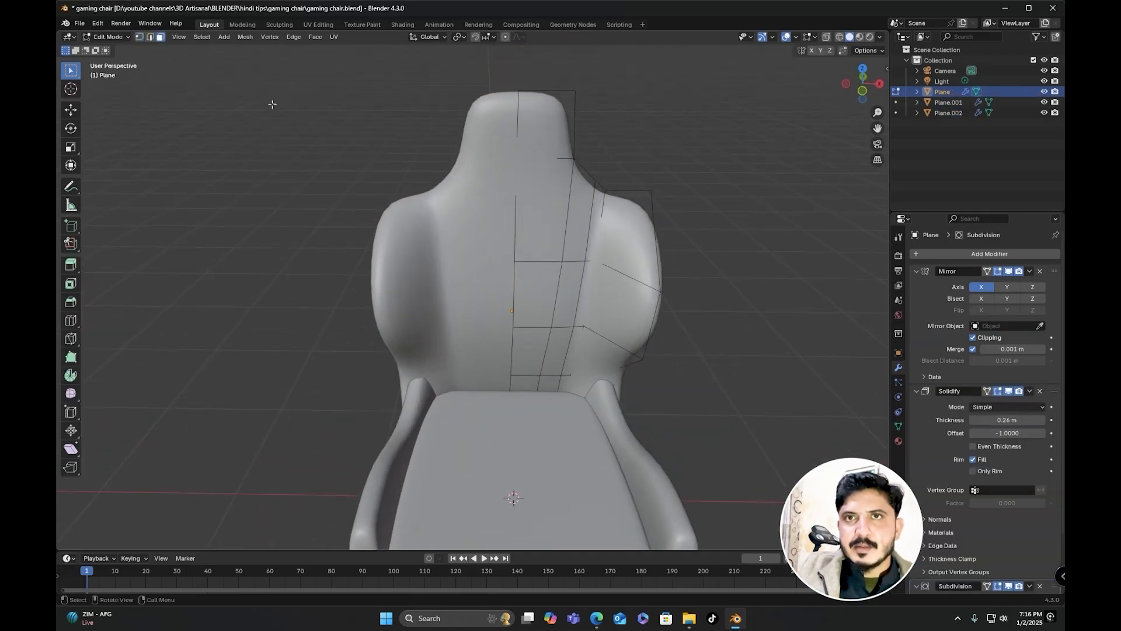
{"action": "left_click", "coordinate": [533, 234]}
{"action": "middle_click_drag", "start_coordinate": [533, 234], "coordinate": [511, 239], "text": "shift"}
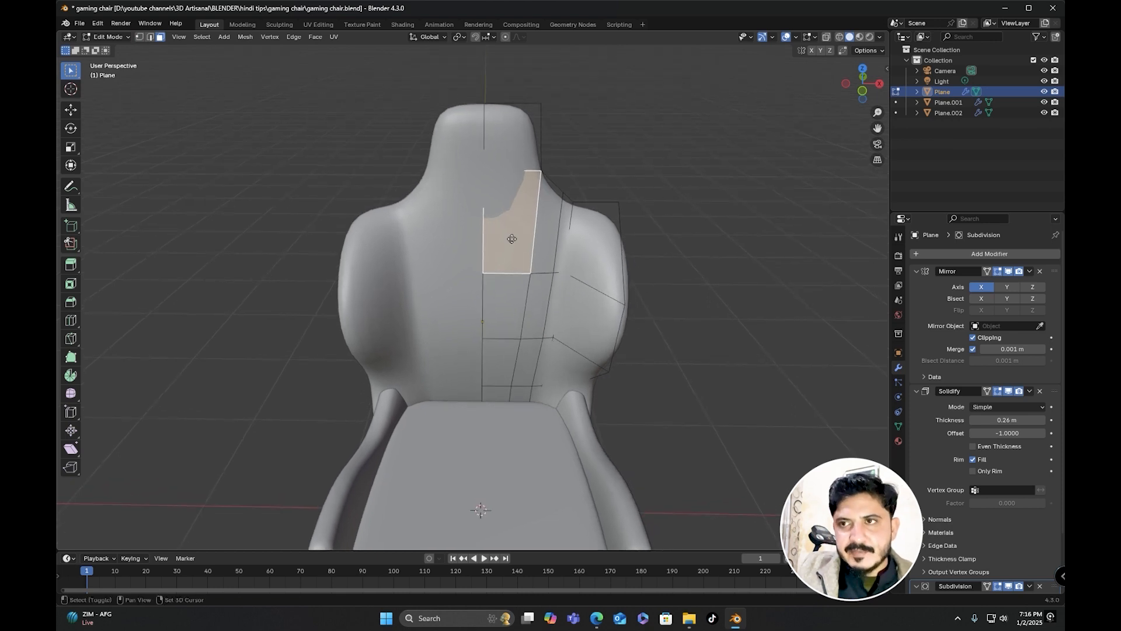
{"action": "key", "text": "shift+d"}
{"action": "right_click", "coordinate": [536, 243]}
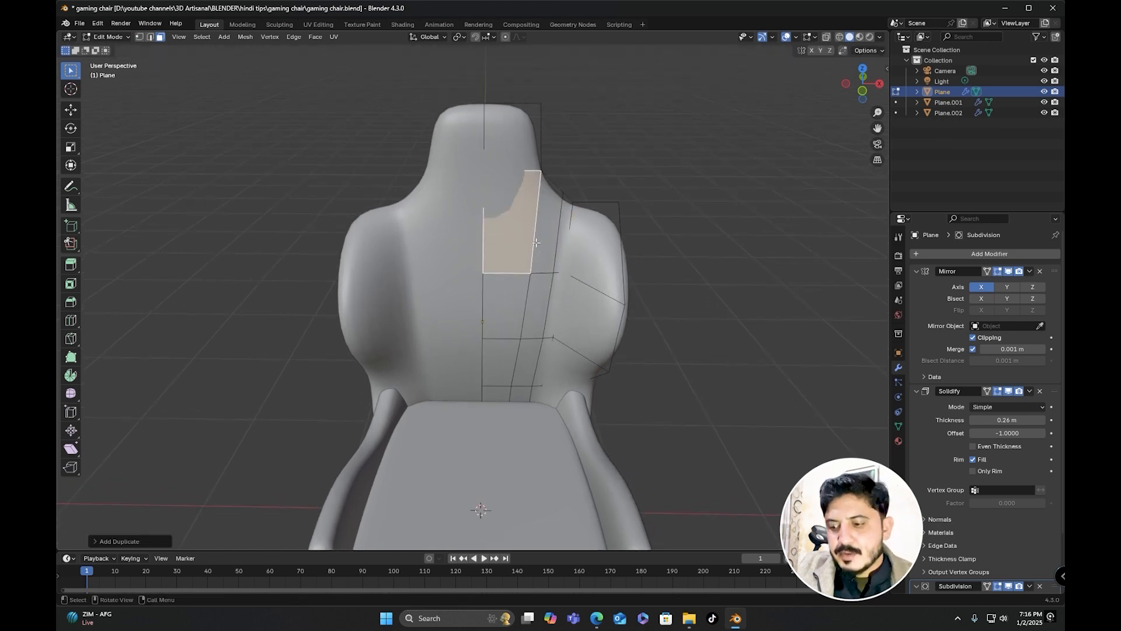
{"action": "key", "text": "p"}
{"action": "left_click", "coordinate": [535, 240]}
{"action": "middle_click_drag", "start_coordinate": [535, 241], "coordinate": [496, 262]}
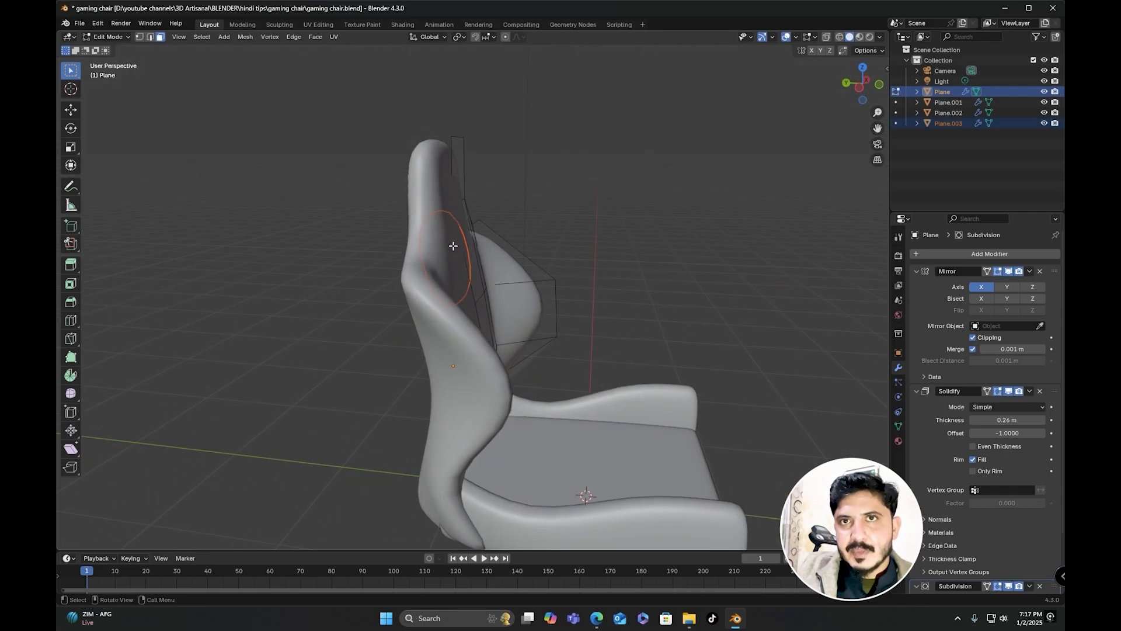
{"action": "key", "text": "Tab"}
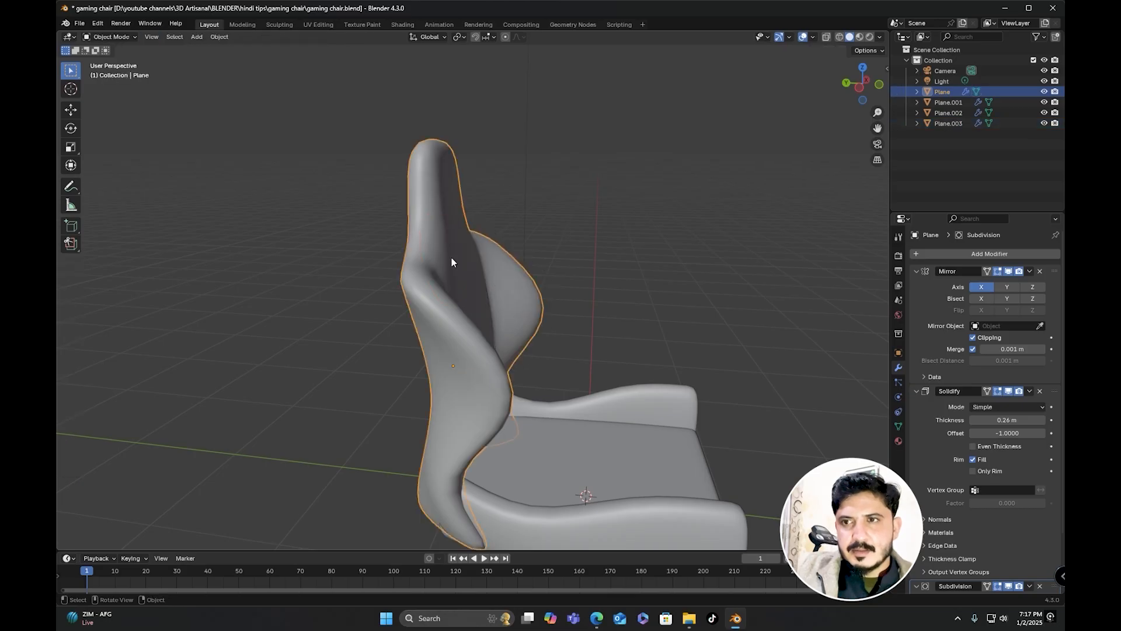
Step: Move the separated head cushion forward along Y by about 0.18 m, out of the backrest
{"action": "left_click", "coordinate": [451, 258]}
{"action": "key", "text": "g"}
{"action": "key", "text": "y"}
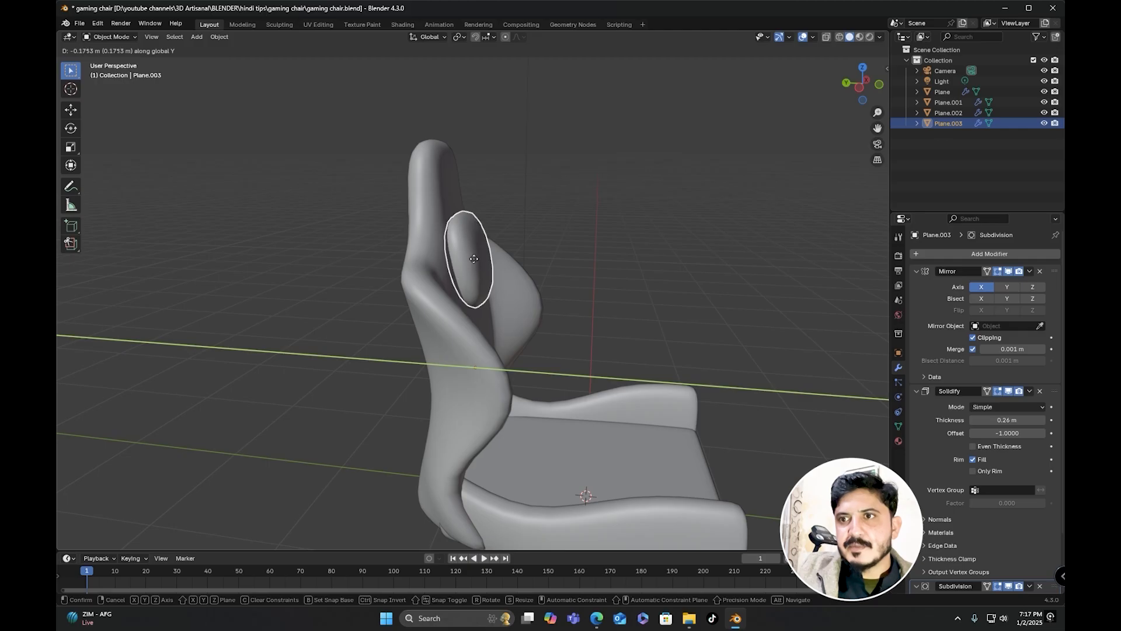
{"action": "left_click", "coordinate": [474, 258]}
Step: Set the head cushion's Solidify thickness to 0.21 m and nudge the cushion along Y to fit the backrest
{"action": "middle_click_drag", "start_coordinate": [474, 259], "coordinate": [510, 320]}
{"action": "scroll", "coordinate": [396, 280], "scroll_direction": "up", "scroll_amount": 3}
{"action": "scroll", "coordinate": [490, 296], "scroll_direction": "up", "scroll_amount": 3}
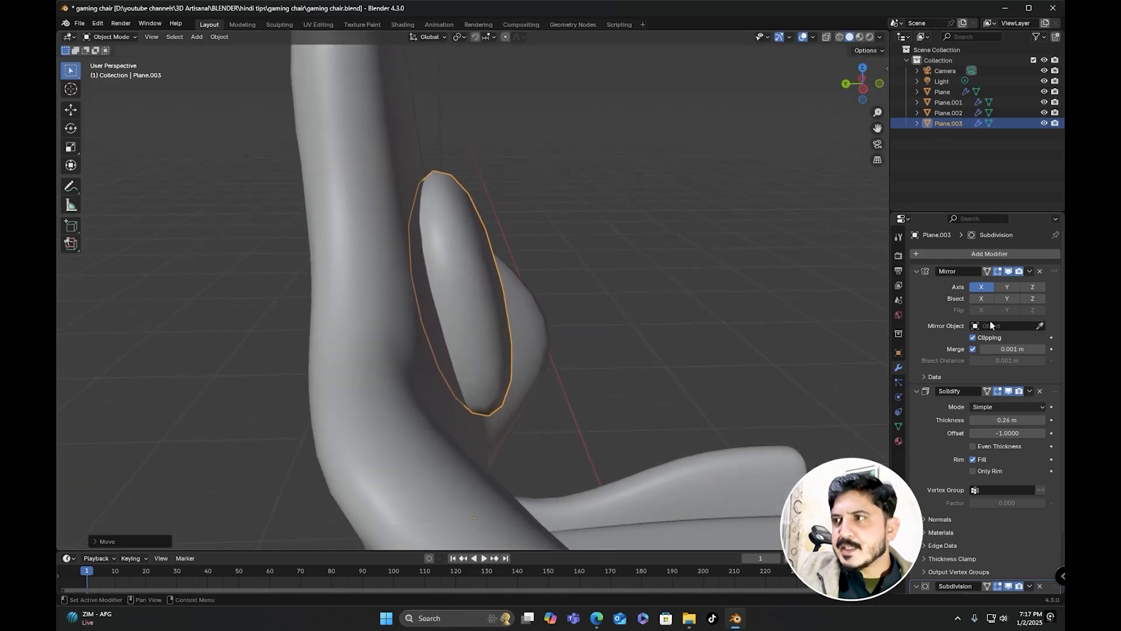
{"action": "left_click_drag", "start_coordinate": [999, 421], "coordinate": [981, 420]}
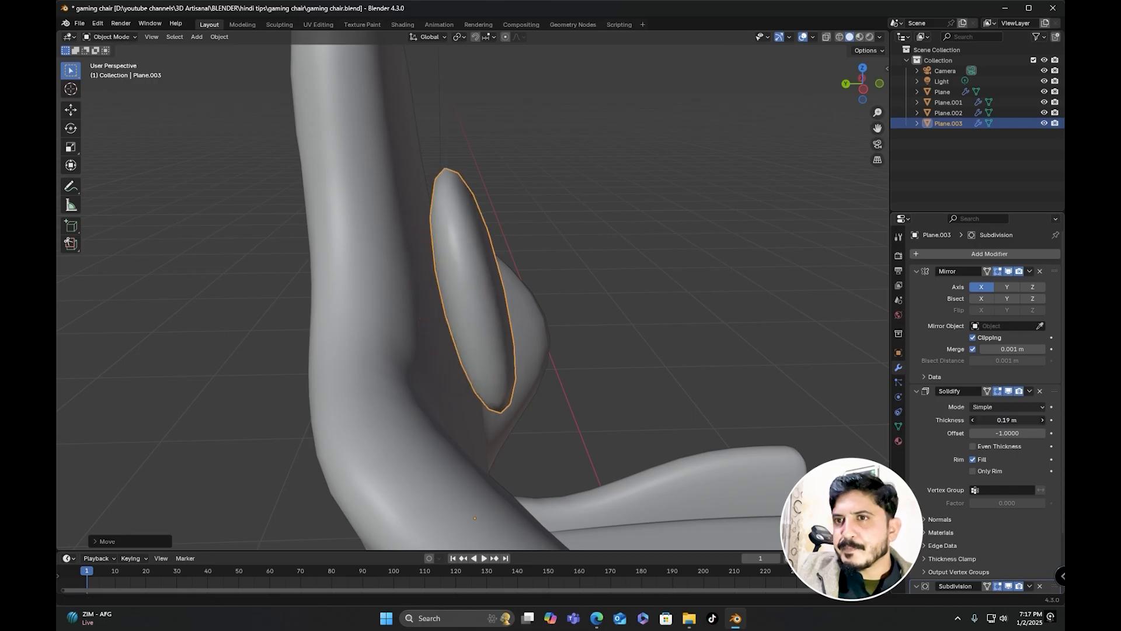
{"action": "left_click_drag", "start_coordinate": [980, 420], "coordinate": [995, 421]}
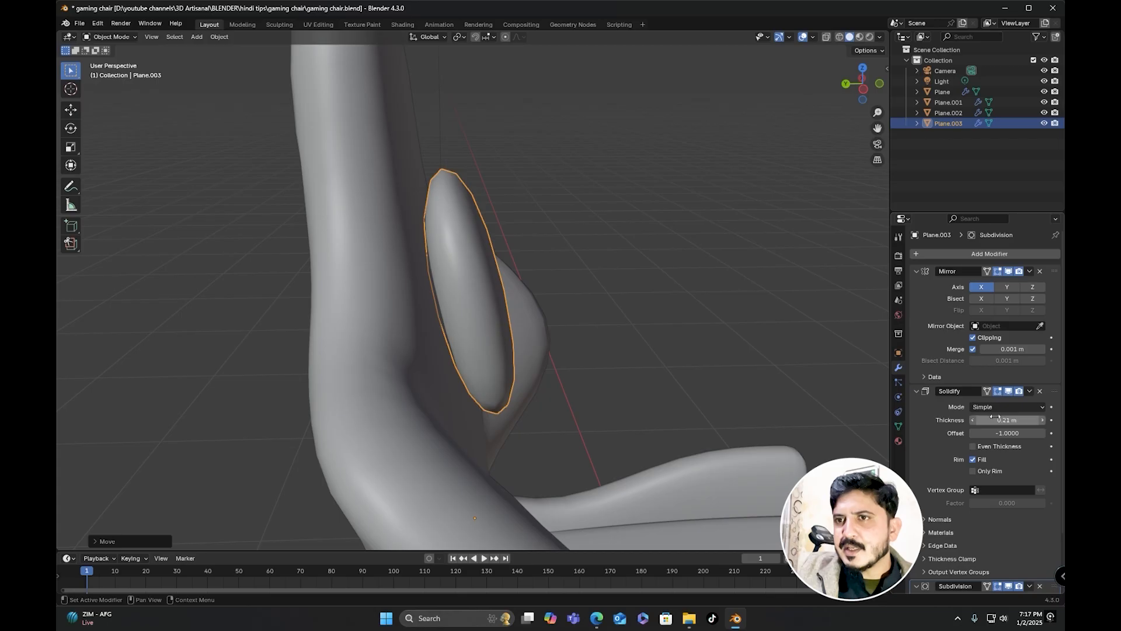
{"action": "key", "text": "g"}
{"action": "key", "text": "y"}
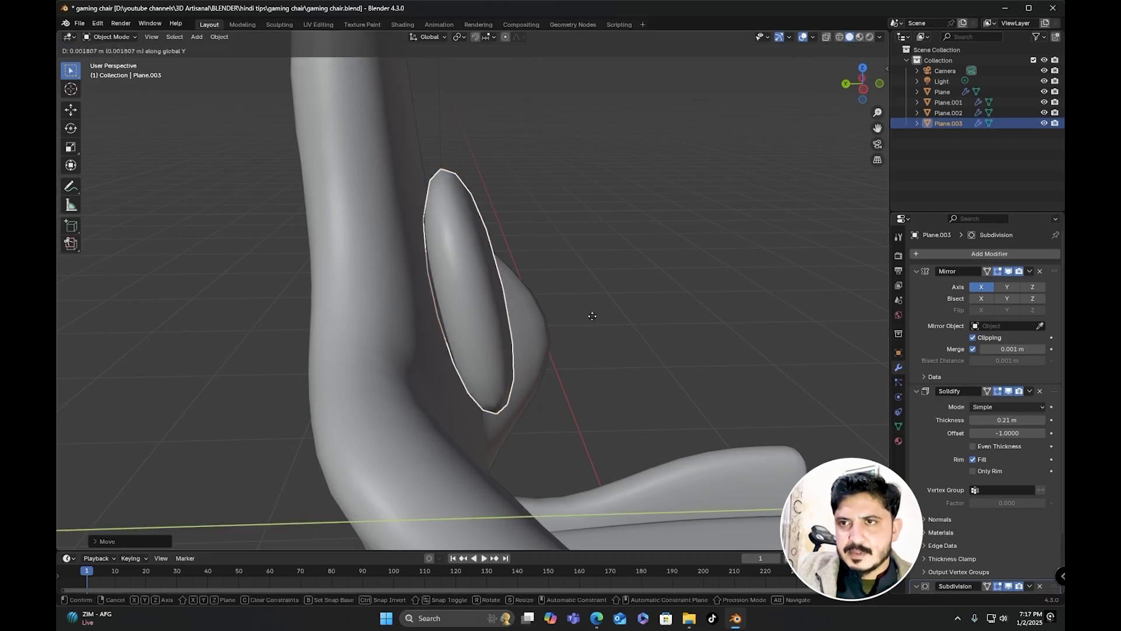
{"action": "left_click", "coordinate": [589, 316]}
{"action": "scroll", "coordinate": [662, 315], "scroll_direction": "down", "scroll_amount": 4}
{"action": "middle_click_drag", "start_coordinate": [662, 315], "coordinate": [557, 301]}
{"action": "left_click", "coordinate": [653, 213]}
Step: Duplicate the backrest's lower central face in place, separate it as a new lumbar cushion object, and return to Object Mode
{"action": "scroll", "coordinate": [573, 349], "scroll_direction": "down", "scroll_amount": 2}
{"action": "middle_click_drag", "start_coordinate": [573, 355], "coordinate": [532, 289]}
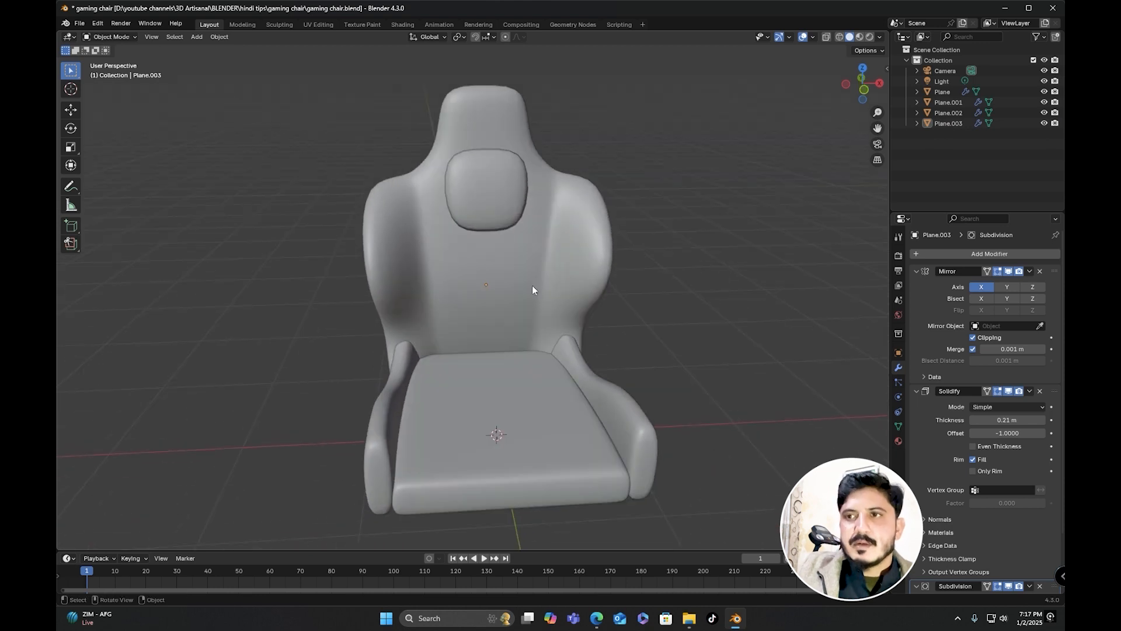
{"action": "left_click", "coordinate": [532, 289]}
{"action": "key", "text": "Tab"}
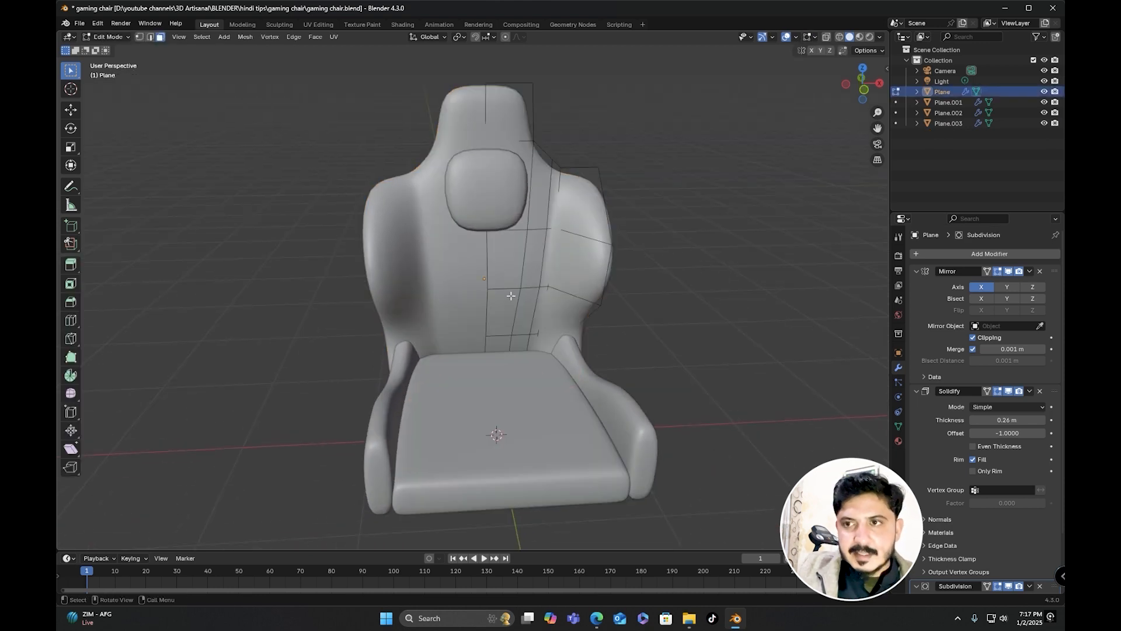
{"action": "scroll", "coordinate": [535, 285], "scroll_direction": "up", "scroll_amount": 5}
{"action": "middle_click_drag", "start_coordinate": [535, 285], "coordinate": [497, 282], "text": "shift"}
{"action": "left_click", "coordinate": [497, 277]}
{"action": "key", "text": "shift+d"}
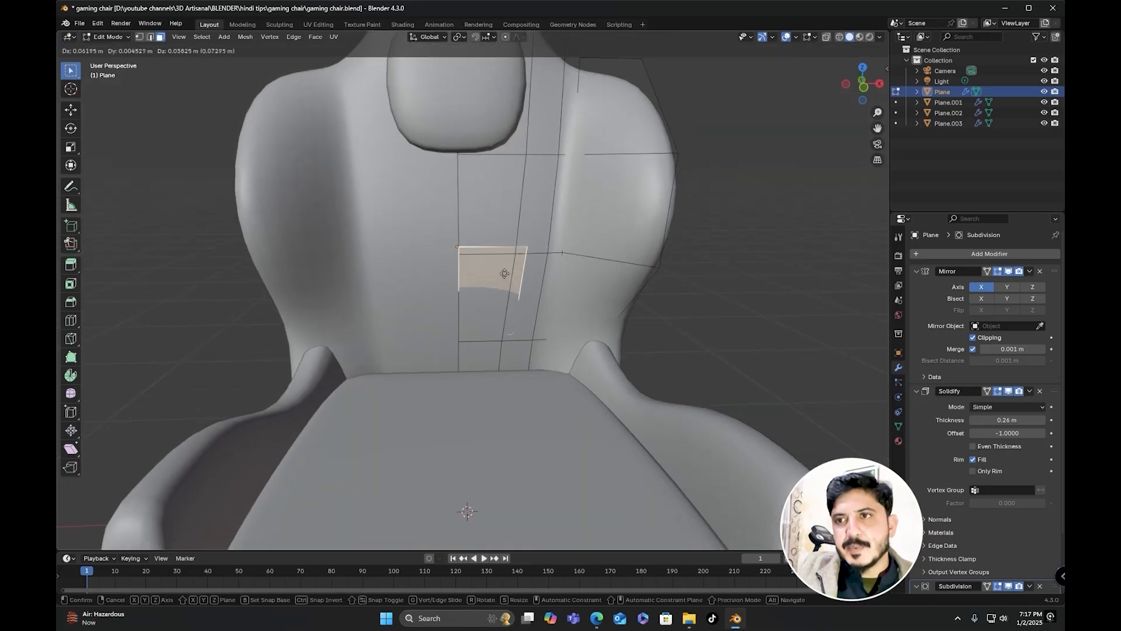
{"action": "right_click", "coordinate": [521, 270]}
{"action": "key", "text": "p"}
{"action": "left_click", "coordinate": [521, 268]}
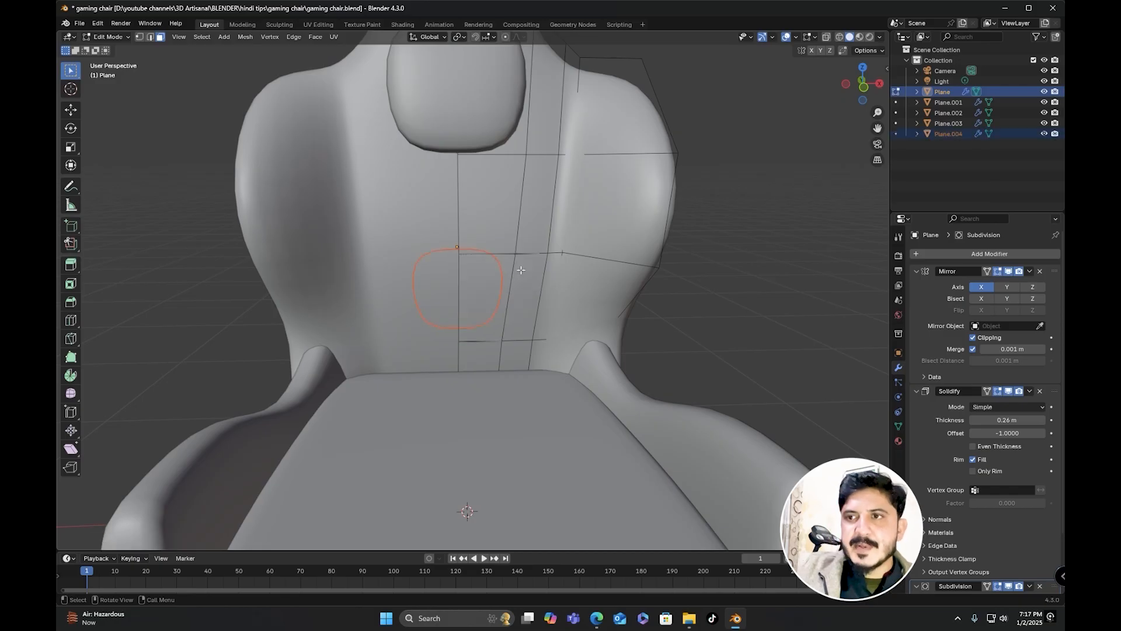
{"action": "middle_click_drag", "start_coordinate": [520, 268], "coordinate": [505, 297]}
{"action": "key", "text": "Tab"}
Step: Move the lumbar cushion forward along Y out of the backrest and enter Edit Mode on it
{"action": "left_click", "coordinate": [433, 294]}
{"action": "mouse_move", "coordinate": [433, 293]}
{"action": "middle_mouse_down"}
{"action": "mouse_move", "coordinate": [456, 301]}
{"action": "mouse_move", "coordinate": [460, 287]}
{"action": "mouse_move", "coordinate": [389, 282]}
{"action": "mouse_move", "coordinate": [445, 286]}
{"action": "middle_mouse_up"}
{"action": "key", "text": "g"}
{"action": "key", "text": "y"}
{"action": "left_click", "coordinate": [493, 298]}
{"action": "key", "text": "Tab"}
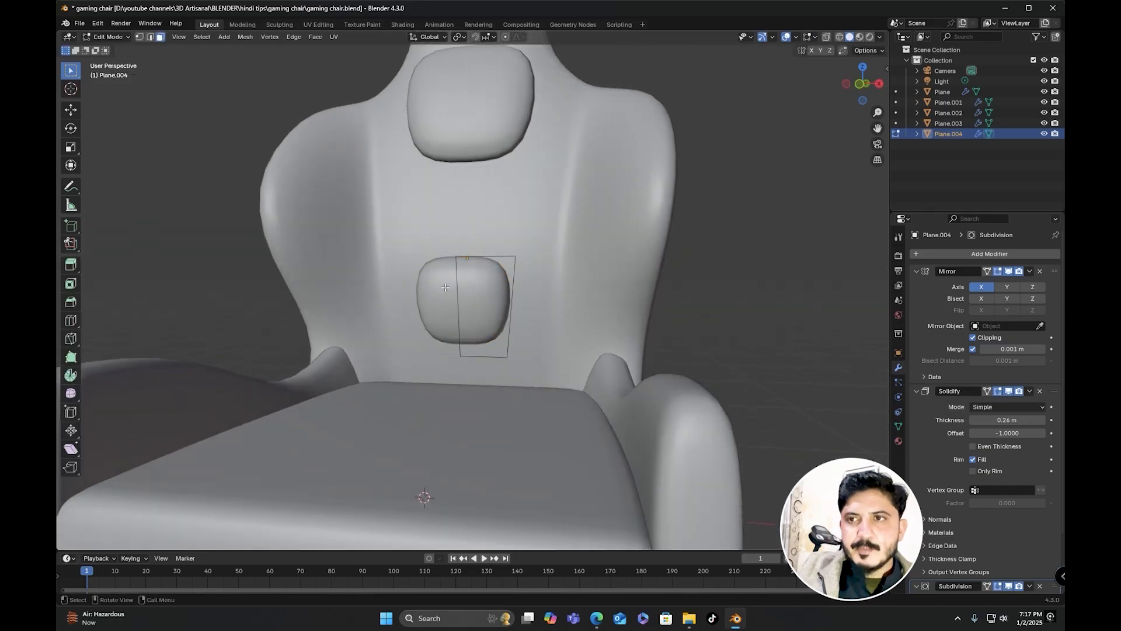
Step: Straighten the lumbar cushion's slanted outer edge vertically by scaling its two vertices to 0 along X
{"action": "key", "text": "KP_1"}
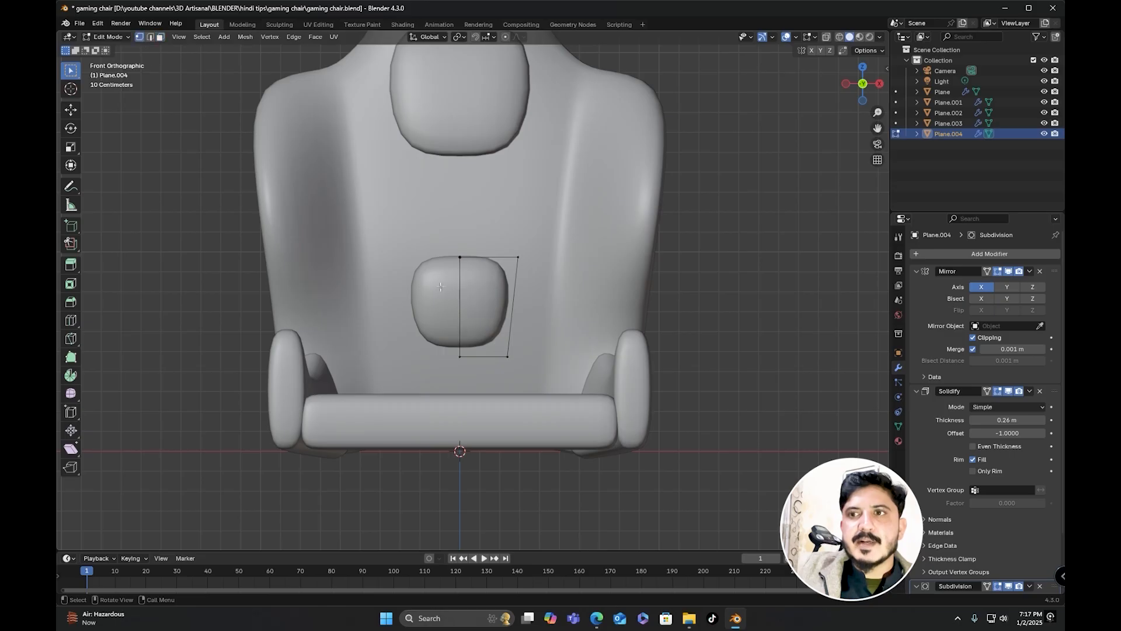
{"action": "scroll", "coordinate": [440, 286], "scroll_direction": "up", "scroll_amount": 2}
{"action": "middle_click_drag", "start_coordinate": [507, 368], "coordinate": [498, 378], "text": "shift"}
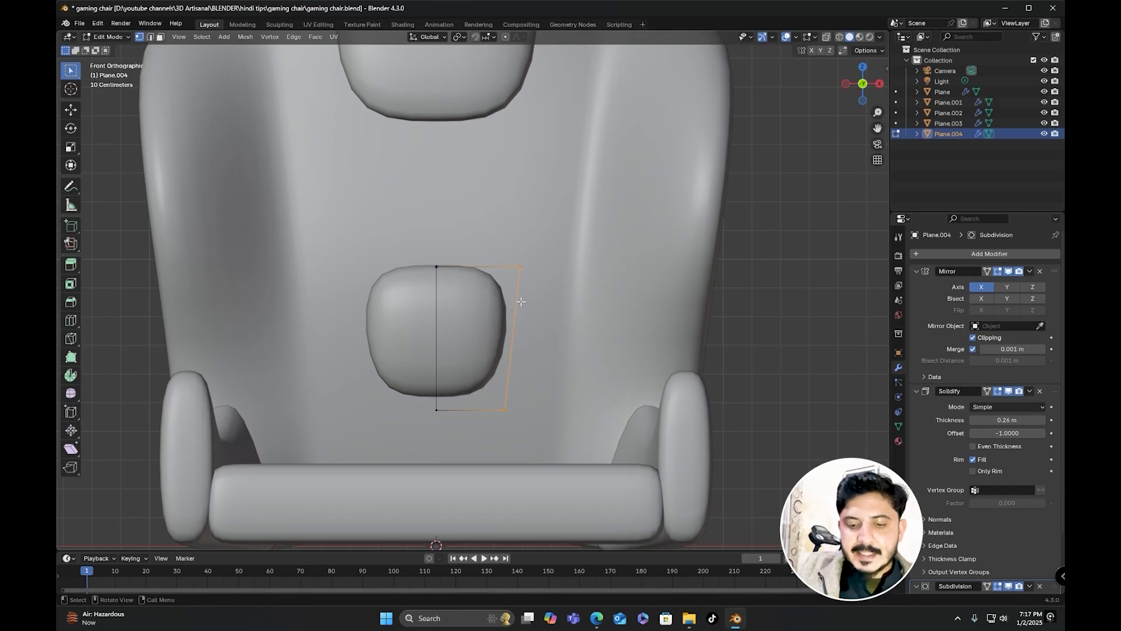
{"action": "scroll", "coordinate": [505, 309], "scroll_direction": "down", "scroll_amount": 4}
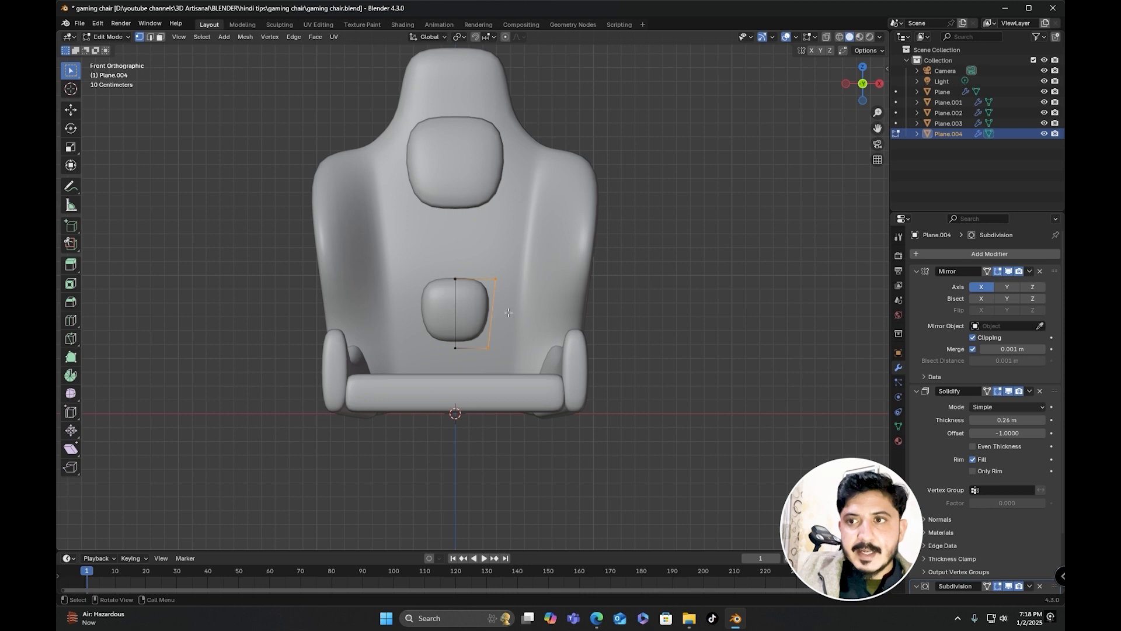
{"action": "scroll", "coordinate": [509, 313], "scroll_direction": "up", "scroll_amount": 2}
{"action": "key", "text": "s"}
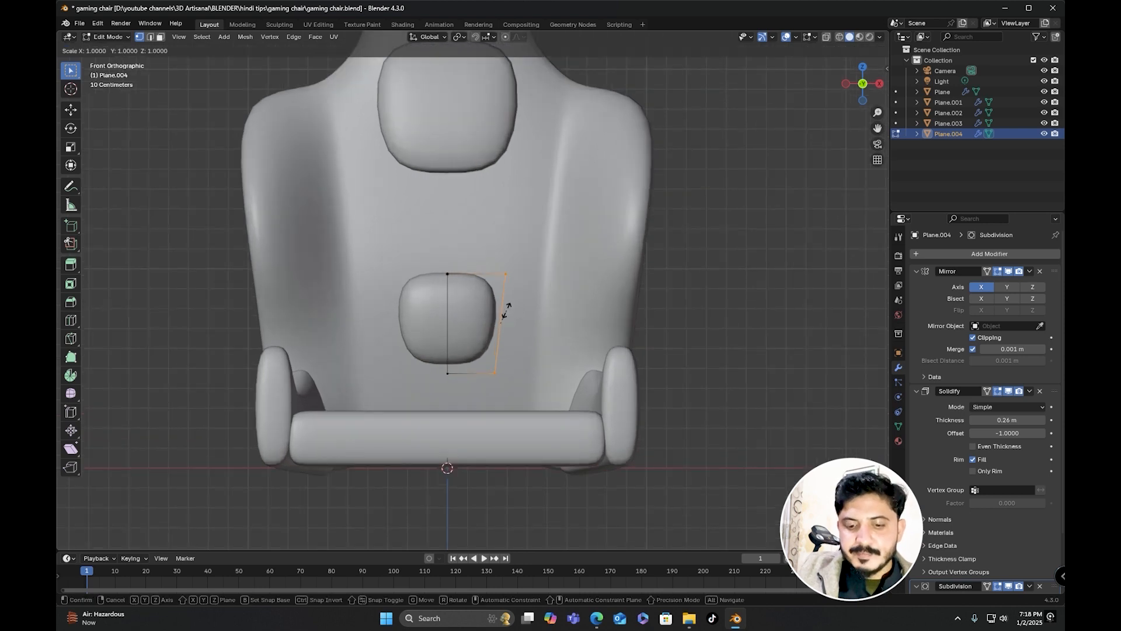
{"action": "type", "text": "x"}
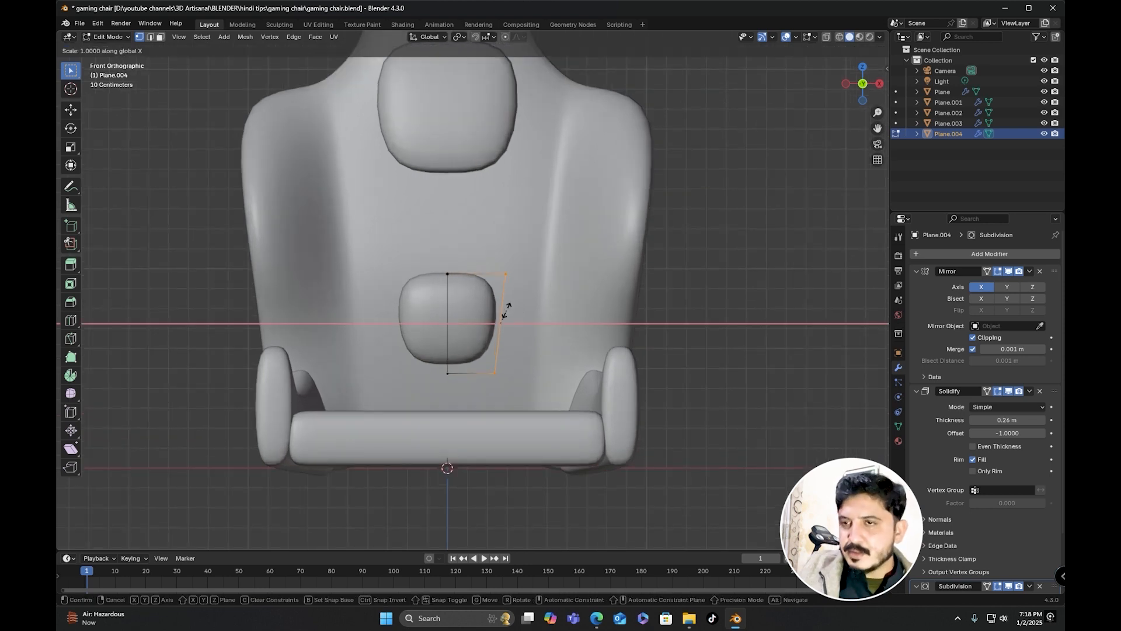
{"action": "type", "text": "0"}
{"action": "key", "text": "Return"}
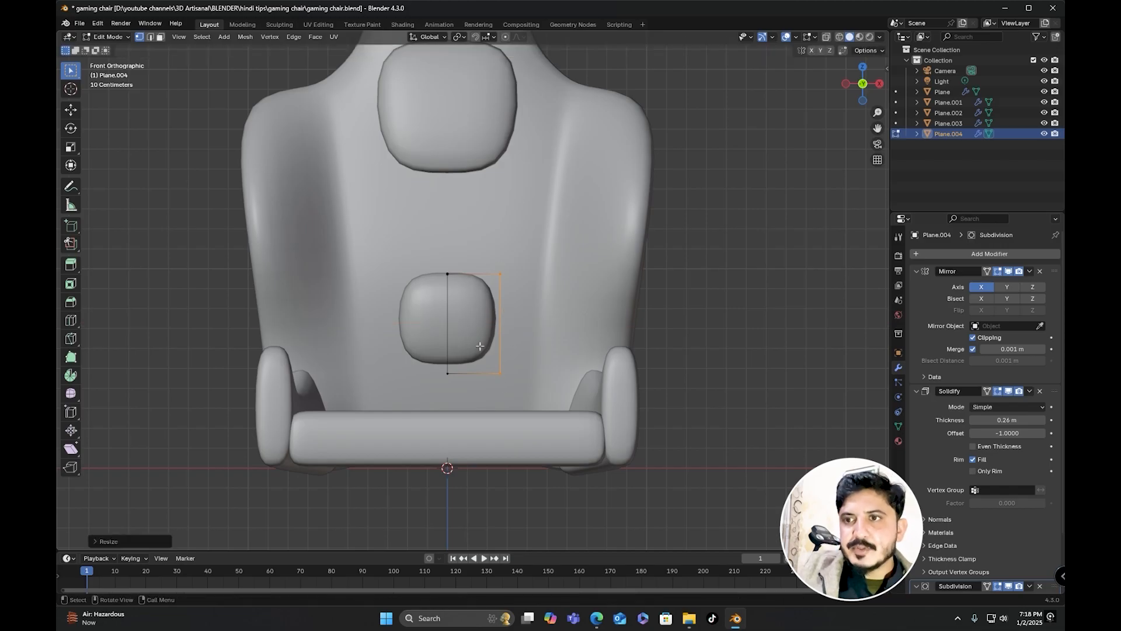
Step: Raise the lumbar cushion's lower edge along Z by about 0.05 m
{"action": "scroll", "coordinate": [479, 346], "scroll_direction": "up", "scroll_amount": 2}
{"action": "left_click_drag", "start_coordinate": [511, 433], "coordinate": [511, 433]}
{"action": "left_click_drag", "start_coordinate": [571, 373], "coordinate": [425, 404]}
{"action": "middle_click_drag", "start_coordinate": [448, 375], "coordinate": [427, 398], "text": "shift"}
{"action": "key", "text": "g"}
{"action": "key", "text": "z"}
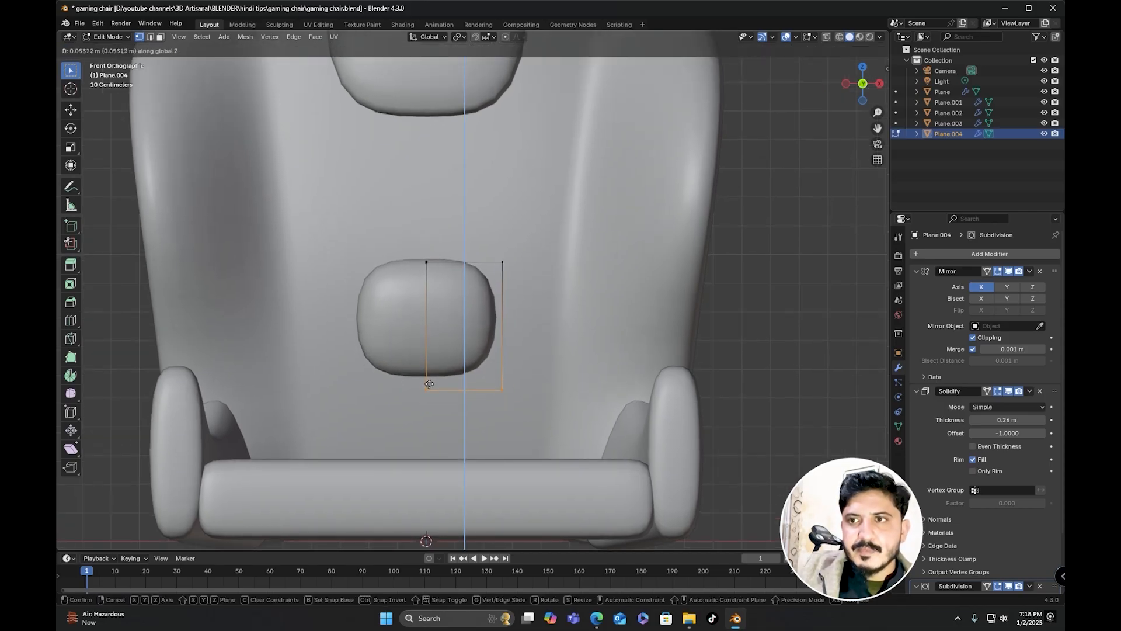
{"action": "left_click", "coordinate": [429, 384]}
Step: Widen the lumbar cushion by moving its outer edge outward along X
{"action": "left_click_drag", "start_coordinate": [507, 252], "coordinate": [487, 403]}
{"action": "key", "text": "g"}
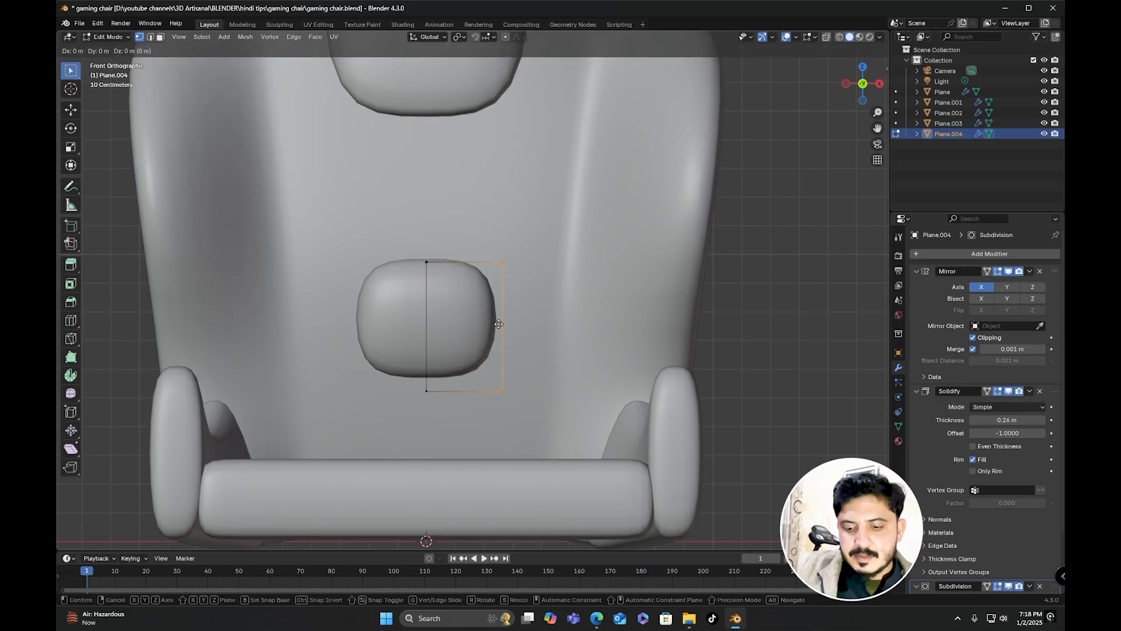
{"action": "key", "text": "x"}
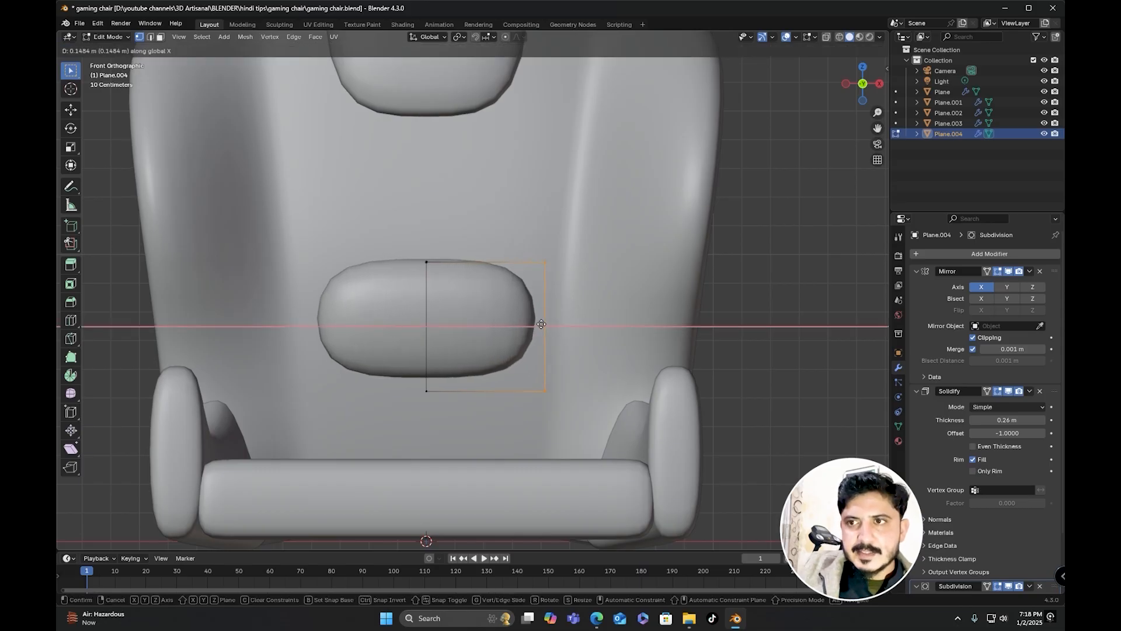
{"action": "left_click", "coordinate": [532, 324]}
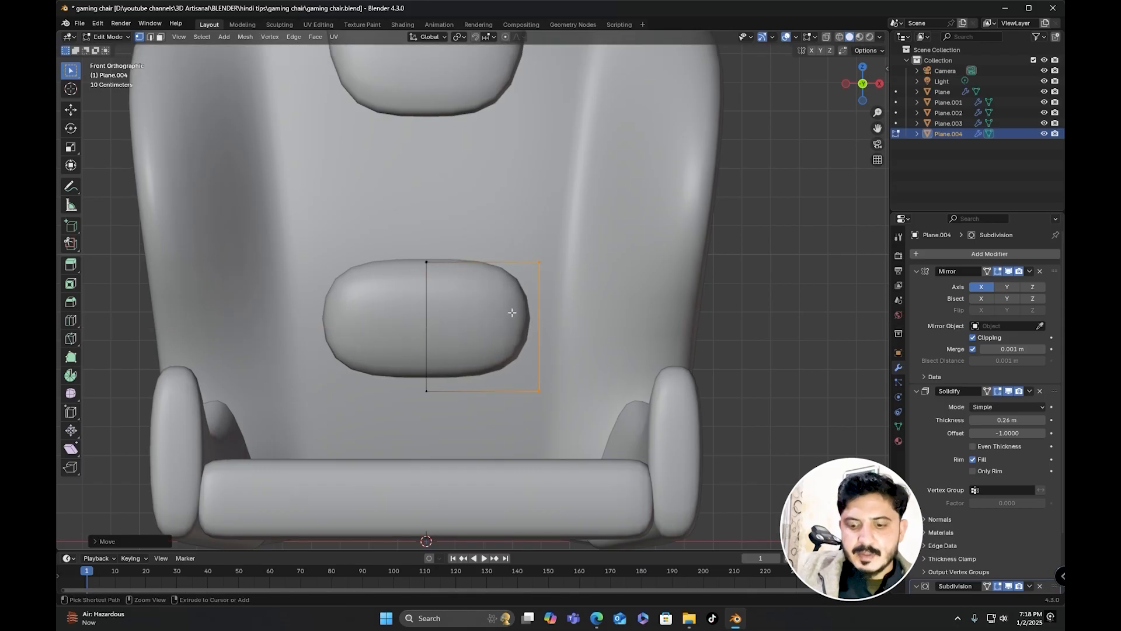
Step: Add a centred horizontal loop cut to the lumbar cushion, bevel it about 0.09 m into two loops, and return to Object Mode
{"action": "key", "text": "ctrl+r"}
{"action": "left_click", "coordinate": [532, 306]}
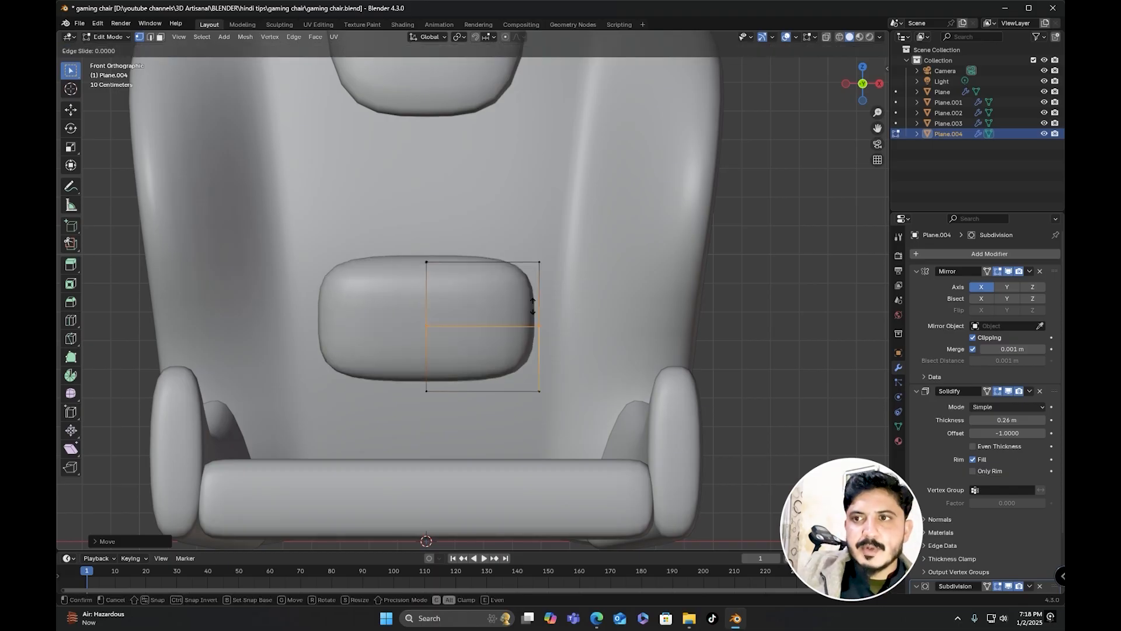
{"action": "right_click", "coordinate": [532, 306]}
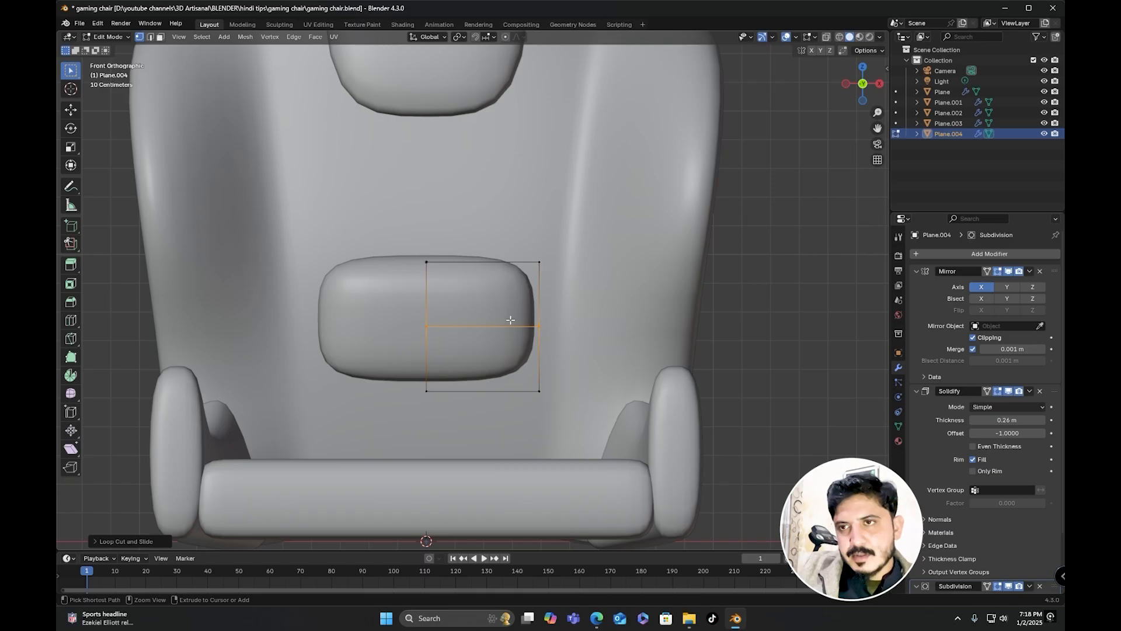
{"action": "key", "text": "ctrl+b"}
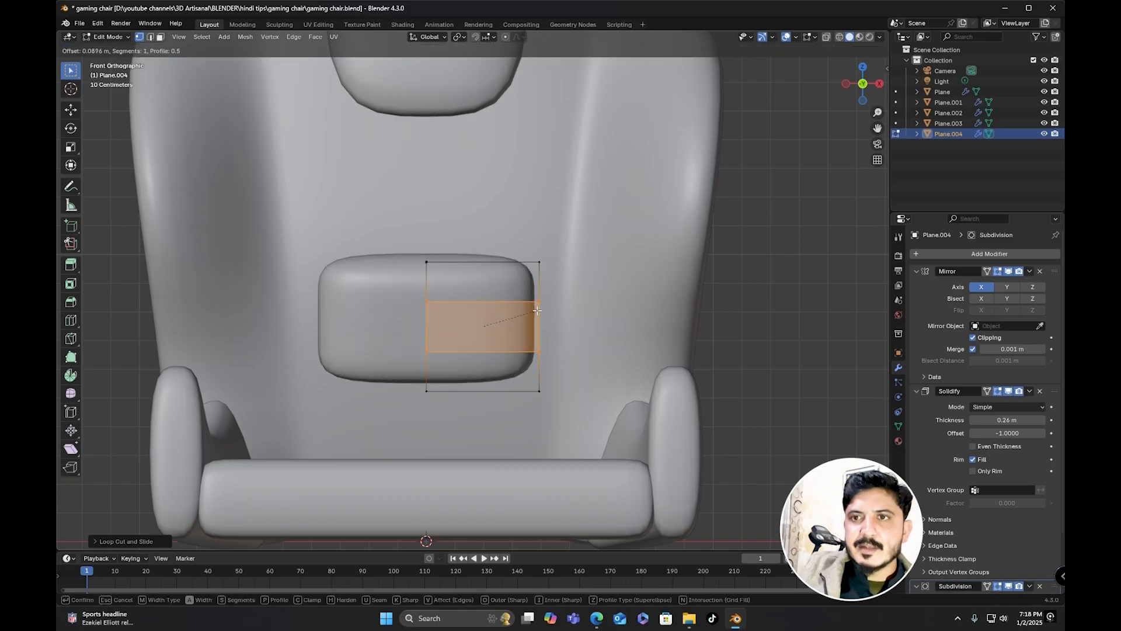
{"action": "left_click", "coordinate": [533, 312]}
{"action": "key", "text": "Tab"}
Step: Lower the lumbar cushion along Z by about 0.17 m
{"action": "middle_click_drag", "start_coordinate": [458, 356], "coordinate": [474, 314]}
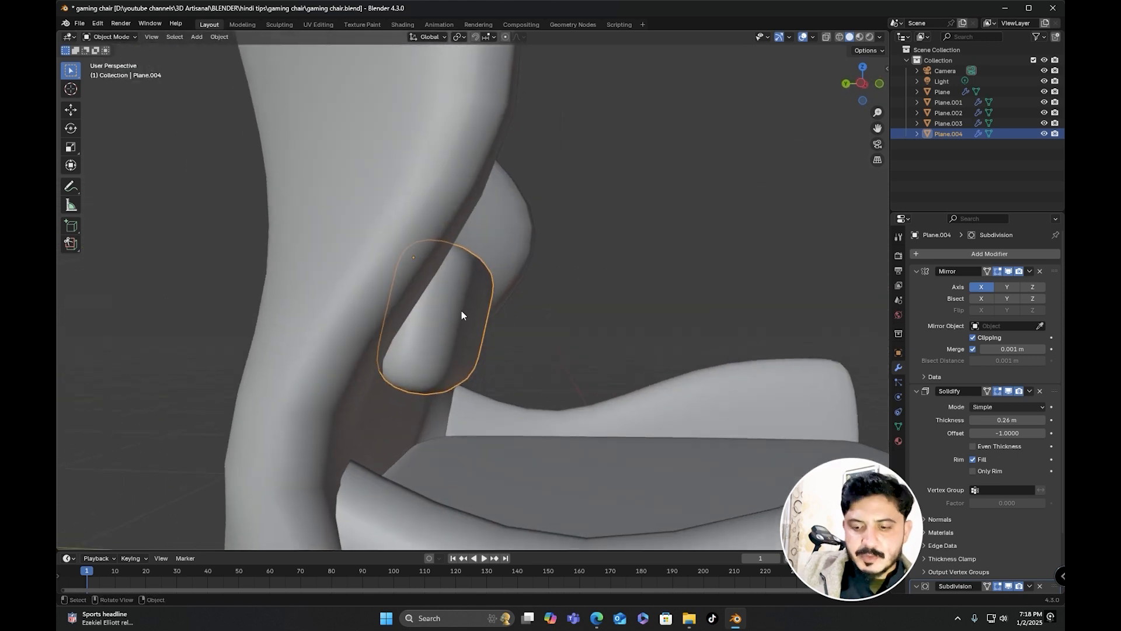
{"action": "key", "text": "g"}
{"action": "key", "text": "z"}
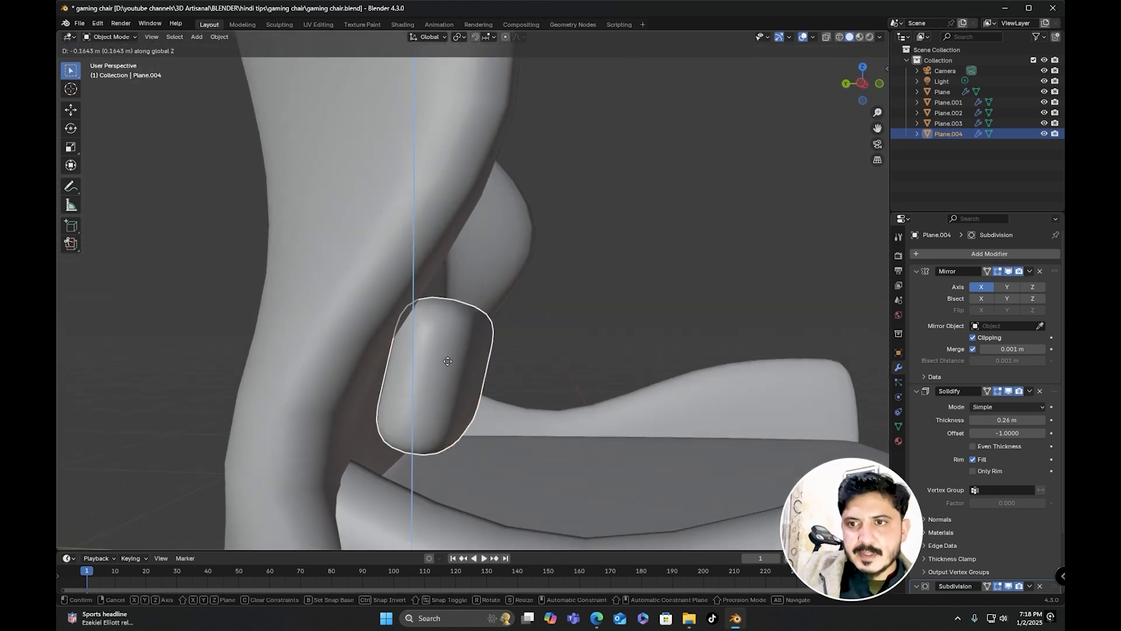
{"action": "left_click", "coordinate": [458, 368]}
Step: Set the lumbar cushion's Solidify thickness to 0.2 m
{"action": "key", "text": "KP_1"}
{"action": "middle_click_drag", "start_coordinate": [363, 369], "coordinate": [385, 379]}
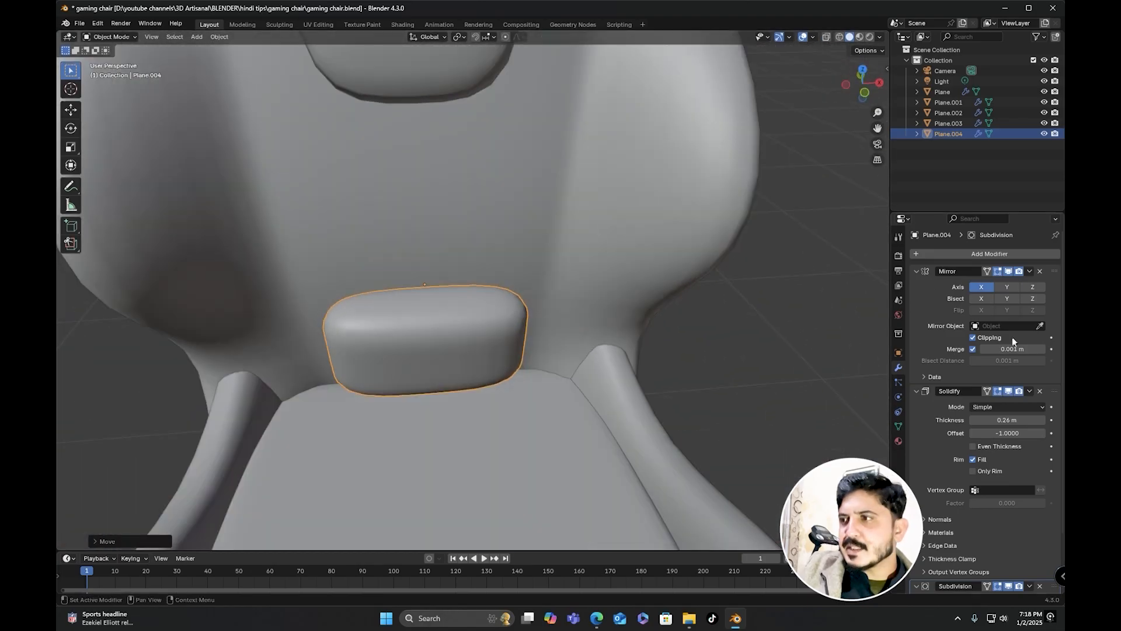
{"action": "left_click_drag", "start_coordinate": [1007, 420], "coordinate": [992, 420]}
{"action": "middle_click_drag", "start_coordinate": [499, 393], "coordinate": [481, 365]}
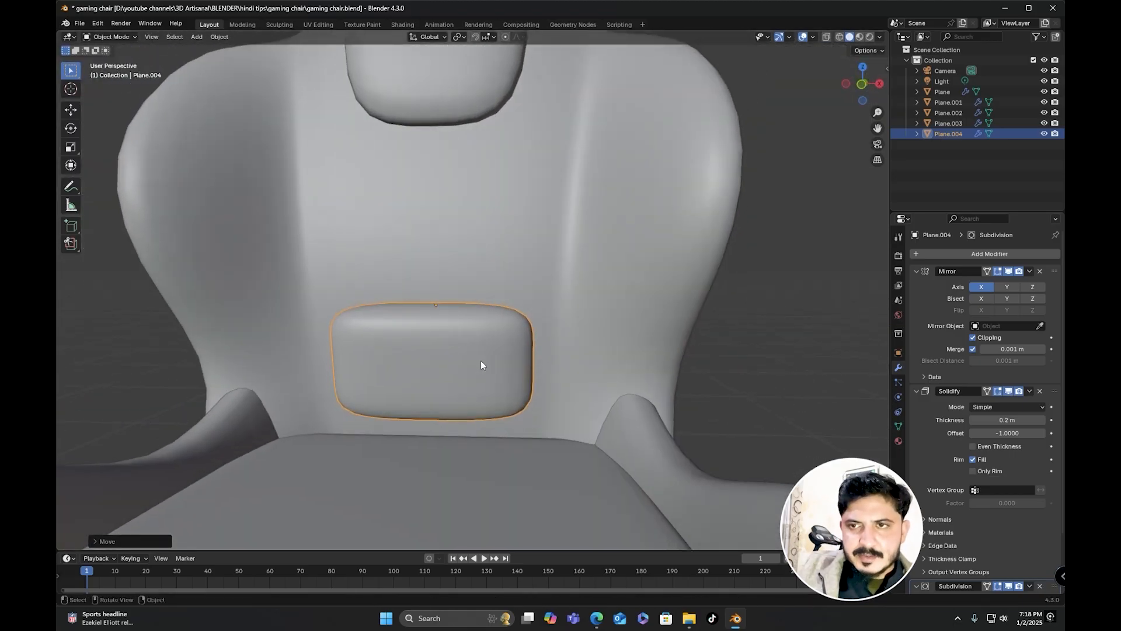
Step: Scale the lumbar cushion wider along X and lower it along Z to just above the seat
{"action": "key", "text": "KP_1"}
{"action": "key", "text": "s"}
{"action": "key", "text": "x"}
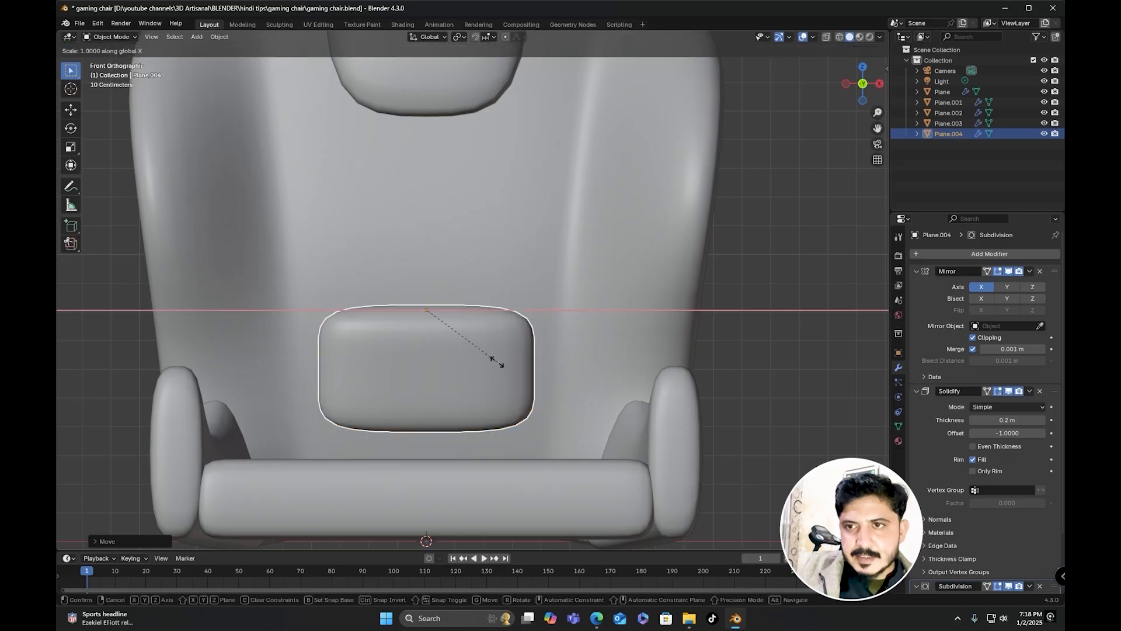
{"action": "left_click", "coordinate": [512, 366]}
{"action": "key", "text": "g"}
{"action": "key", "text": "z"}
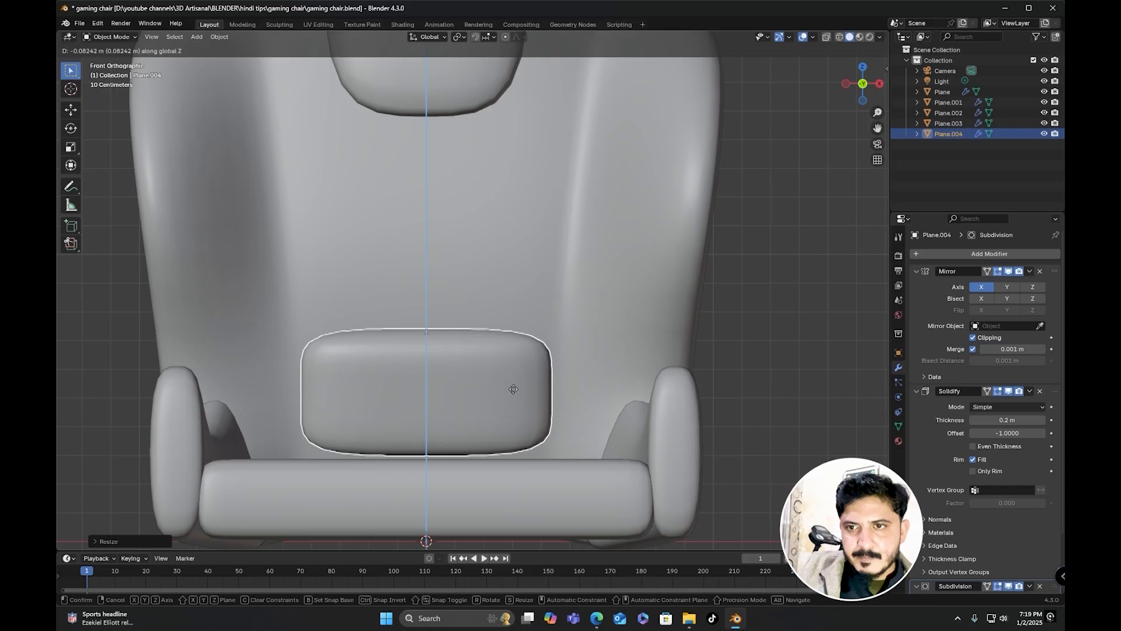
{"action": "left_click", "coordinate": [513, 394]}
Step: Examine the whole chair from the front, an angle and the side, checking how the cushions, seat and side bolsters fit the backrest
{"action": "scroll", "coordinate": [502, 382], "scroll_direction": "down", "scroll_amount": 4}
{"action": "middle_click_drag", "start_coordinate": [500, 380], "coordinate": [545, 397]}
{"action": "left_click", "coordinate": [649, 299]}
{"action": "middle_click_drag", "start_coordinate": [649, 299], "coordinate": [533, 316]}
{"action": "middle_click_drag", "start_coordinate": [532, 316], "coordinate": [495, 345], "text": "shift"}
{"action": "scroll", "coordinate": [538, 348], "scroll_direction": "down", "scroll_amount": 2}
{"action": "middle_click_drag", "start_coordinate": [495, 345], "coordinate": [512, 307], "text": "shift"}
{"action": "scroll", "coordinate": [477, 343], "scroll_direction": "up", "scroll_amount": 4}
{"action": "middle_click_drag", "start_coordinate": [476, 343], "coordinate": [481, 299]}
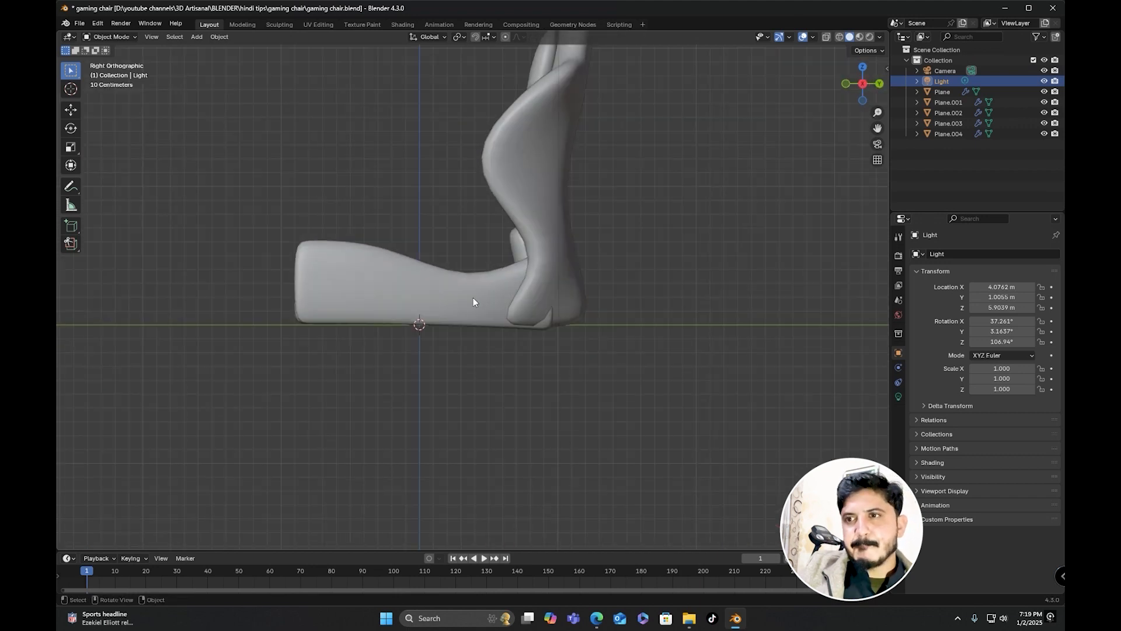
Step: Reposition the lower rear geometry where the seat's side bolster meets the backrest, and return to Object Mode
{"action": "left_click", "coordinate": [545, 323]}
{"action": "middle_click_drag", "start_coordinate": [545, 324], "coordinate": [585, 263]}
{"action": "key", "text": "Tab"}
{"action": "left_click_drag", "start_coordinate": [564, 279], "coordinate": [563, 280]}
{"action": "middle_click_drag", "start_coordinate": [563, 280], "coordinate": [605, 390]}
{"action": "key", "text": "g"}
{"action": "left_click", "coordinate": [427, 327]}
{"action": "key", "text": "Tab"}
Step: Enter Edit Mode on the seat's side bolster with face selection active
{"action": "left_click", "coordinate": [715, 314]}
{"action": "scroll", "coordinate": [689, 338], "scroll_direction": "down", "scroll_amount": 2}
{"action": "middle_click_drag", "start_coordinate": [656, 343], "coordinate": [683, 340]}
{"action": "middle_click_drag", "start_coordinate": [683, 339], "coordinate": [606, 375], "text": "shift"}
{"action": "left_click", "coordinate": [642, 416]}
{"action": "key", "text": "Tab"}
{"action": "middle_click_drag", "start_coordinate": [510, 392], "coordinate": [544, 372]}
{"action": "left_click", "coordinate": [160, 37]}
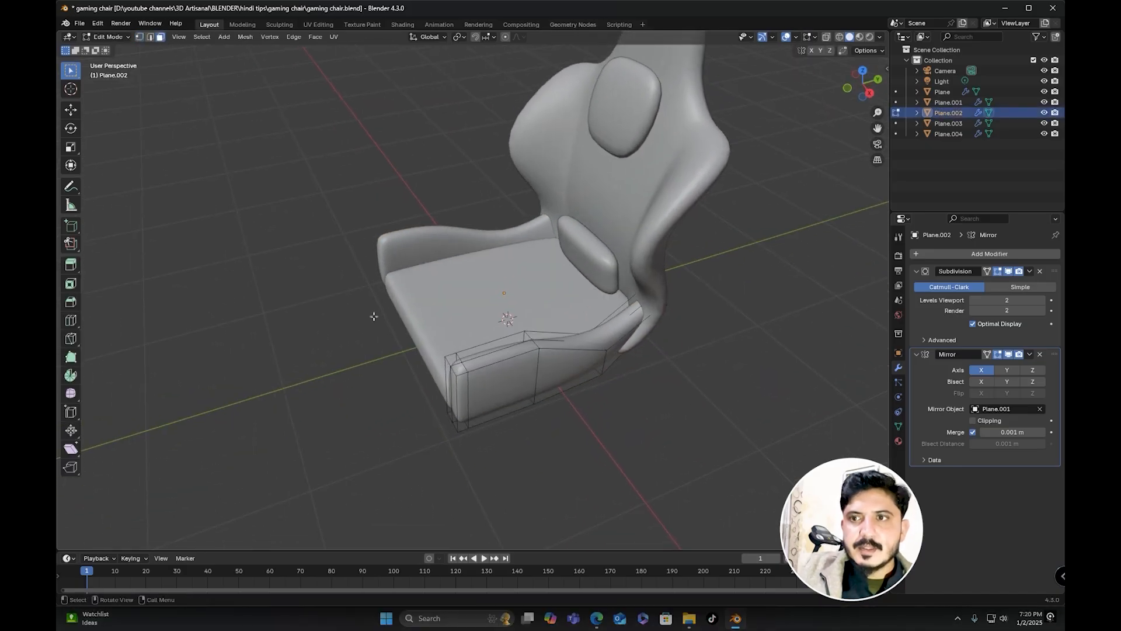
Step: Duplicate the side bolster's top front face in place, separate it as a new armrest object, and return to Object Mode
{"action": "scroll", "coordinate": [452, 367], "scroll_direction": "up", "scroll_amount": 1}
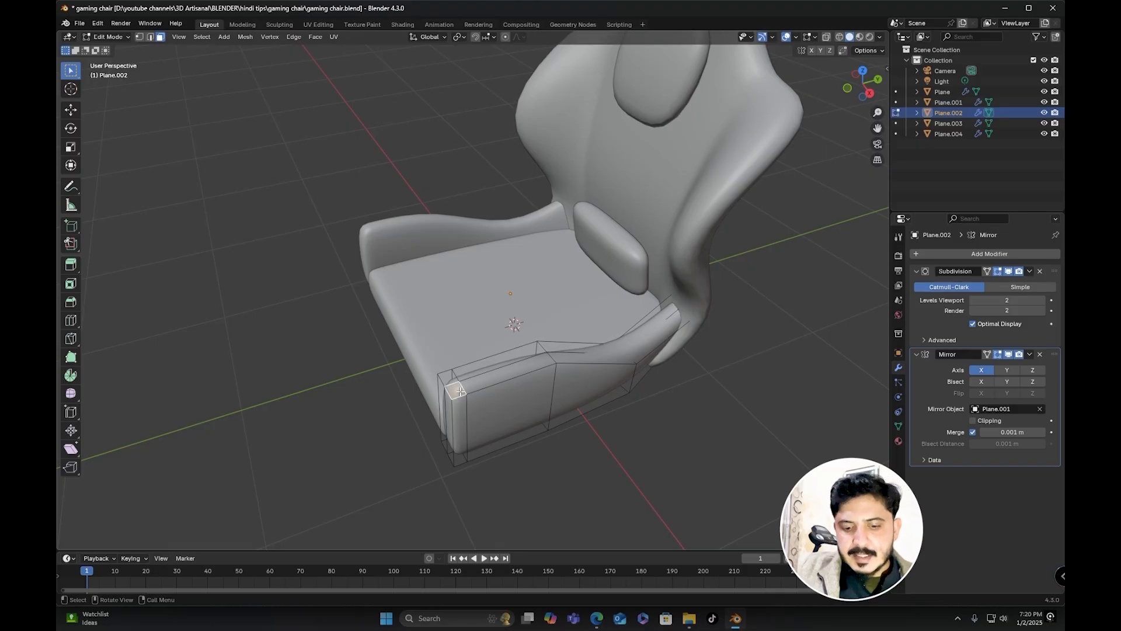
{"action": "key", "text": "shift+d"}
{"action": "right_click", "coordinate": [478, 331]}
{"action": "key", "text": "p"}
{"action": "left_click", "coordinate": [489, 342]}
{"action": "key", "text": "Tab"}
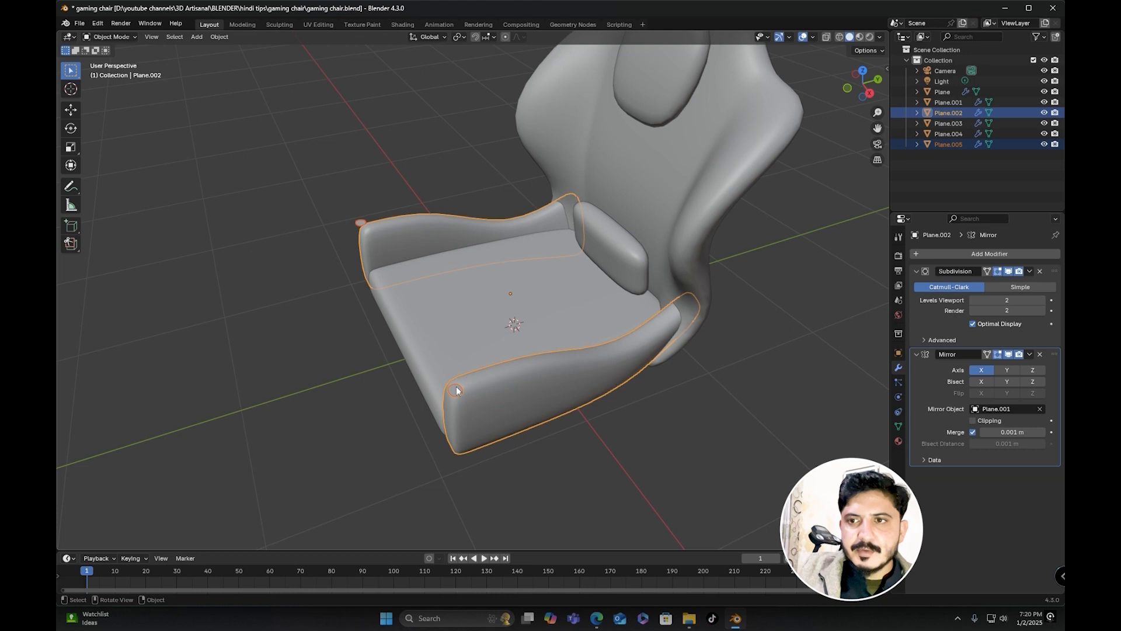
Step: Move the separated armrest face up and back above the side bolster, and set its origin to its geometry
{"action": "left_click", "coordinate": [453, 390]}
{"action": "key", "text": "KP_3"}
{"action": "scroll", "coordinate": [412, 315], "scroll_direction": "up", "scroll_amount": 1}
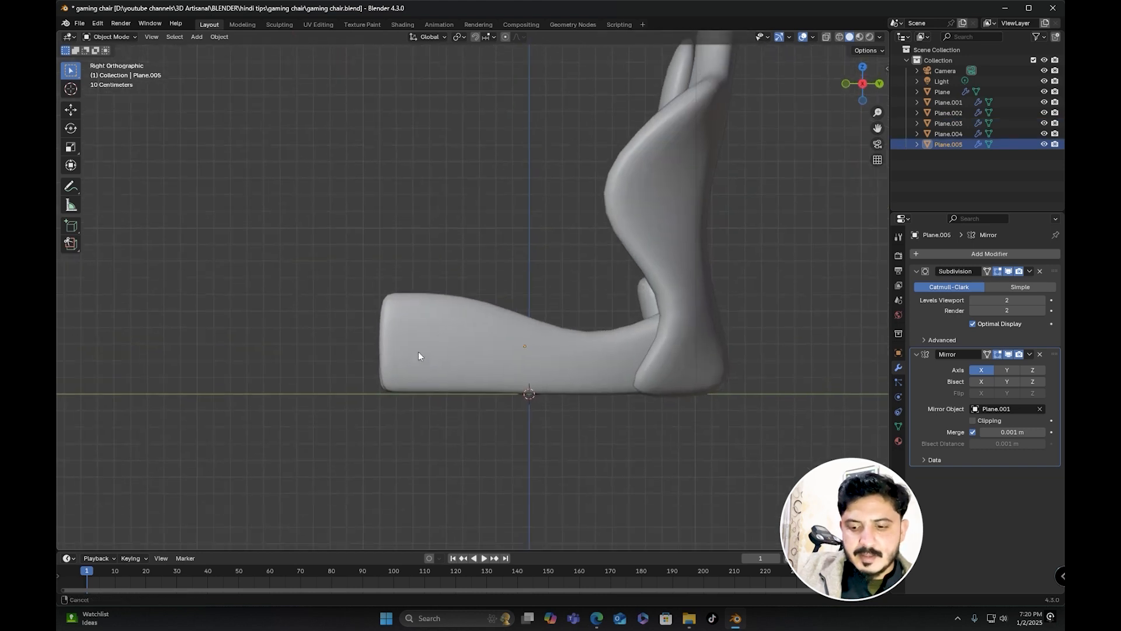
{"action": "key", "text": "g"}
{"action": "left_click", "coordinate": [487, 281]}
{"action": "middle_click_drag", "start_coordinate": [487, 282], "coordinate": [475, 291]}
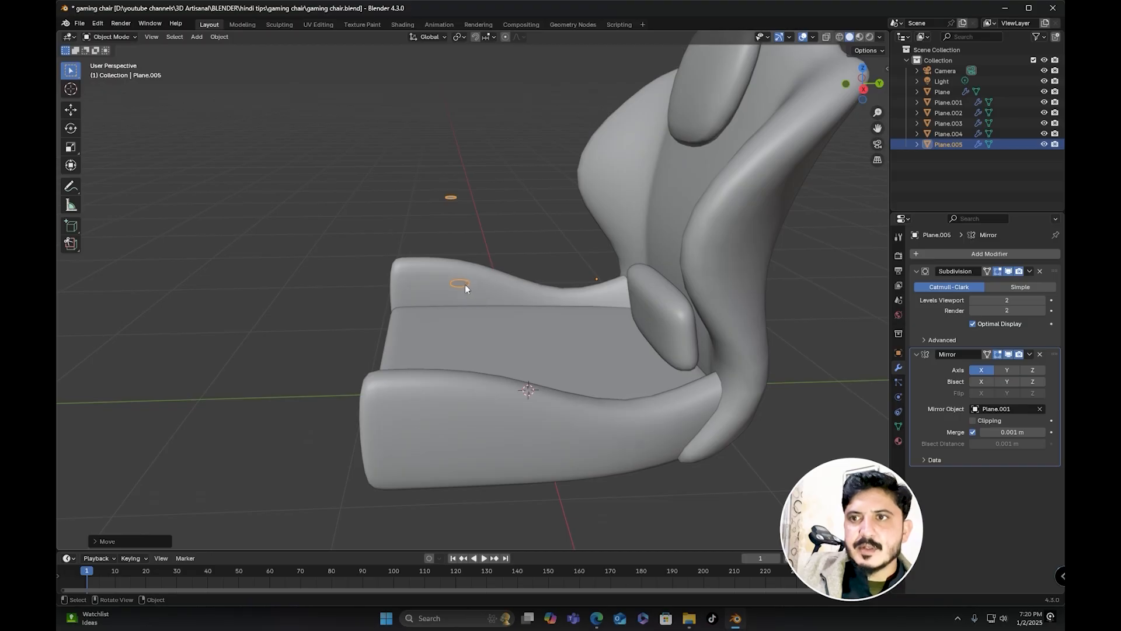
{"action": "right_click", "coordinate": [461, 285]}
{"action": "mouse_move", "coordinate": [401, 335]}
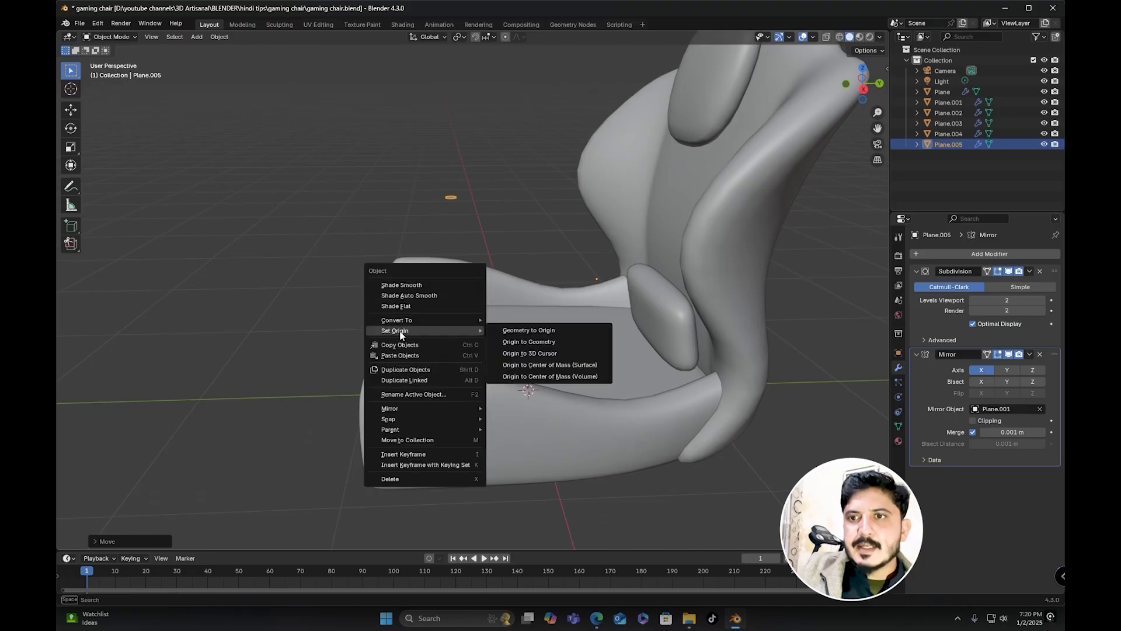
{"action": "left_click", "coordinate": [529, 342]}
Step: Lengthen the armrest face by moving its rear edge back along Y, and return to Object Mode
{"action": "middle_click_drag", "start_coordinate": [529, 346], "coordinate": [479, 303]}
{"action": "key", "text": "Tab"}
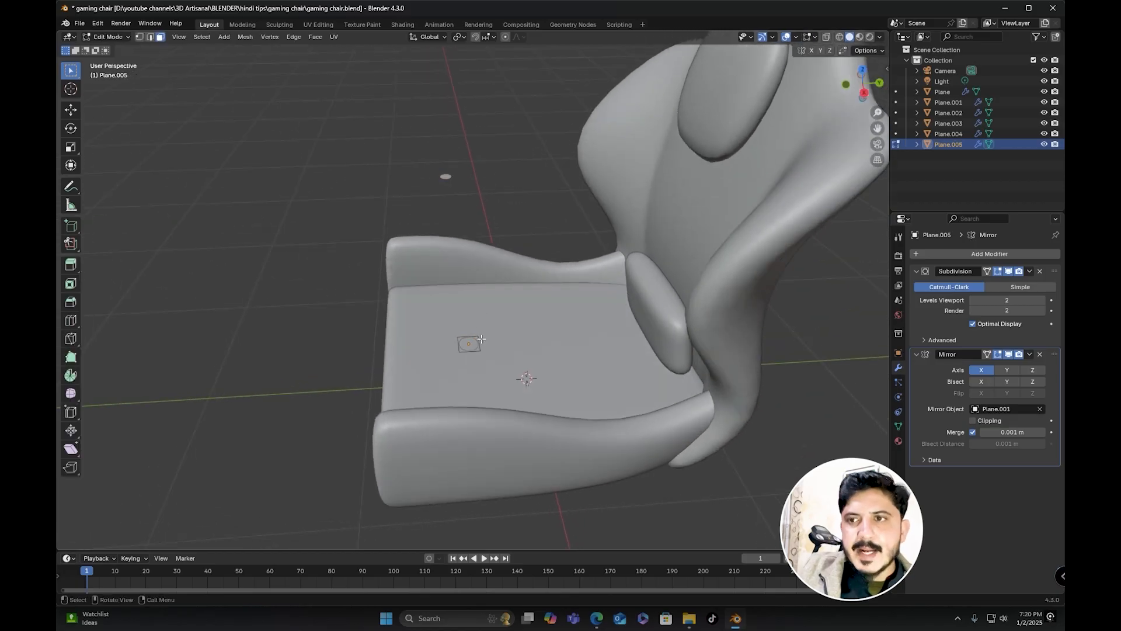
{"action": "left_click", "coordinate": [160, 37]}
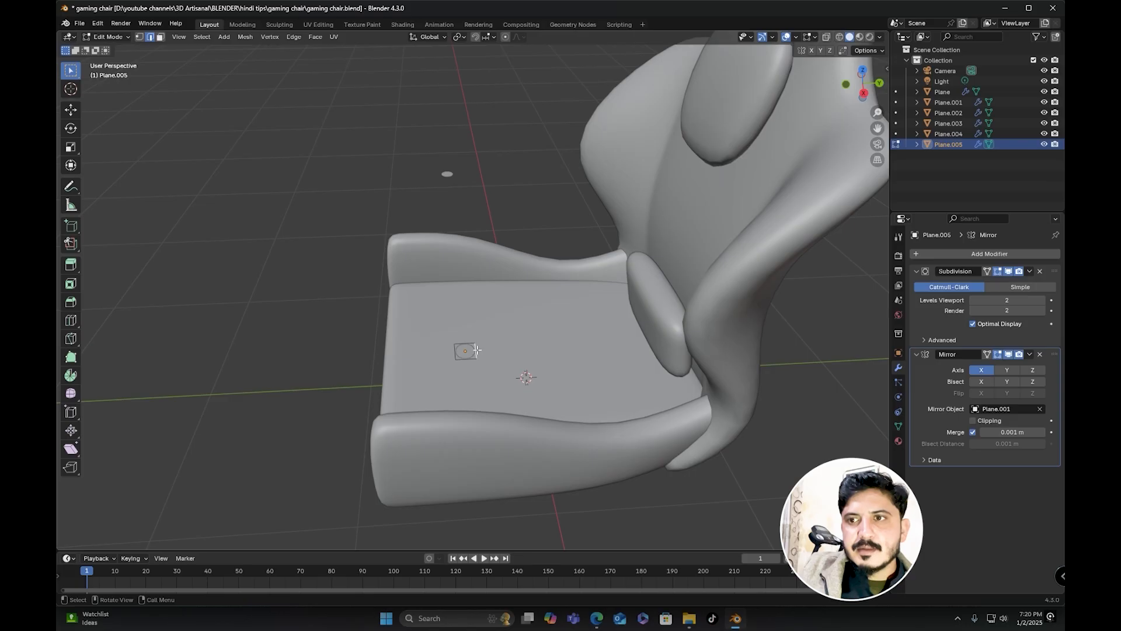
{"action": "middle_click_drag", "start_coordinate": [486, 351], "coordinate": [486, 351]}
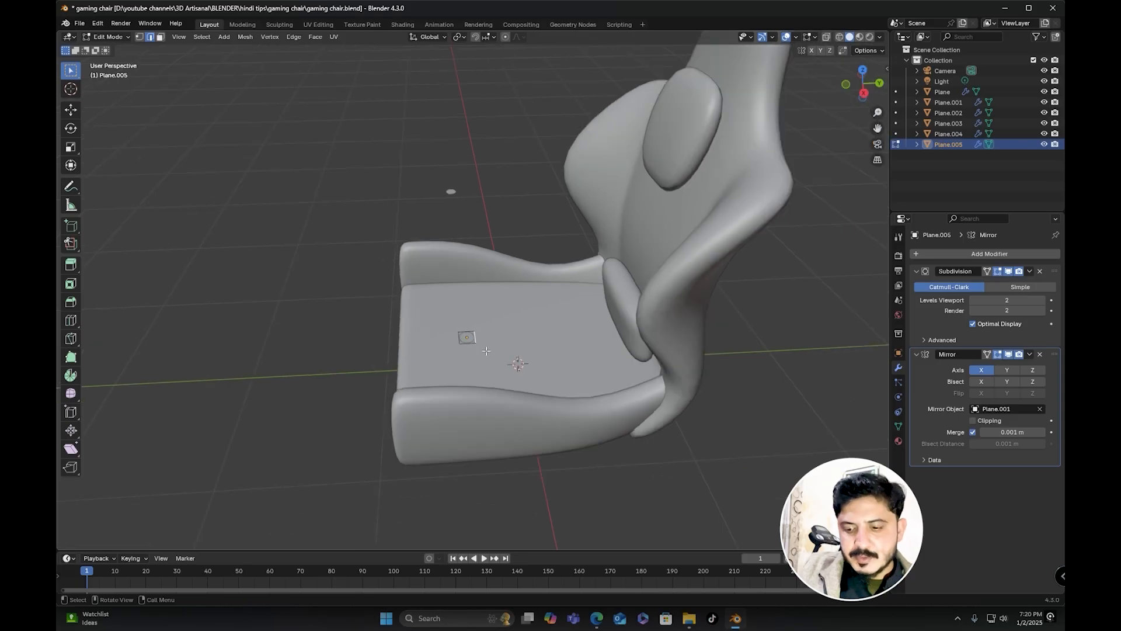
{"action": "key", "text": "e"}
{"action": "key", "text": "y"}
{"action": "left_click", "coordinate": [605, 347]}
{"action": "middle_click_drag", "start_coordinate": [605, 347], "coordinate": [580, 394]}
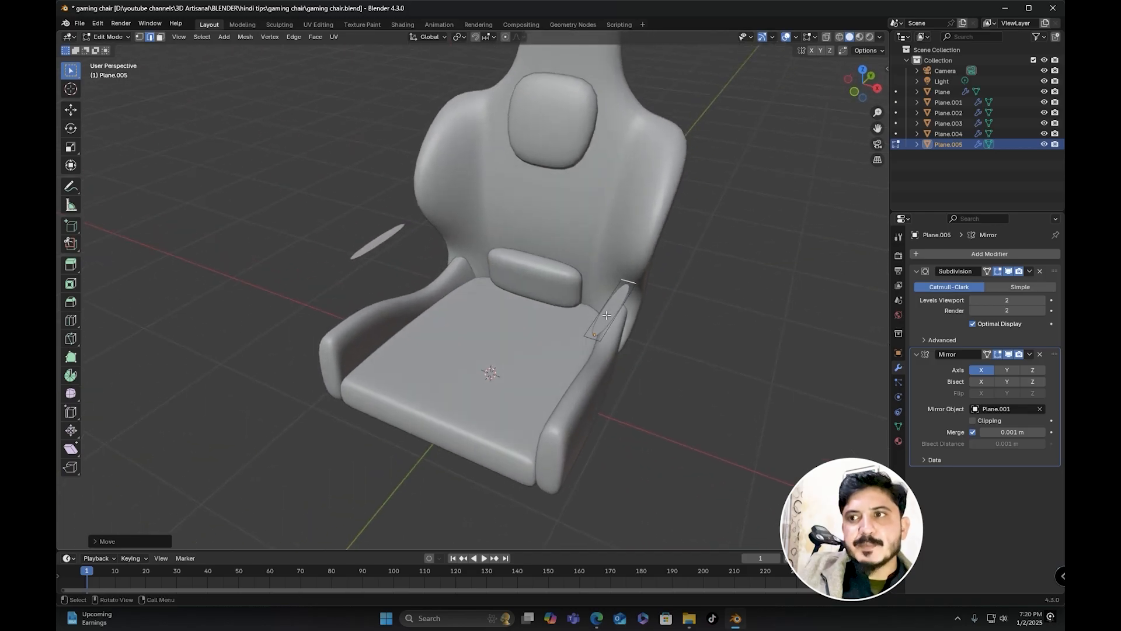
{"action": "middle_click_drag", "start_coordinate": [612, 337], "coordinate": [539, 318]}
{"action": "key", "text": "Tab"}
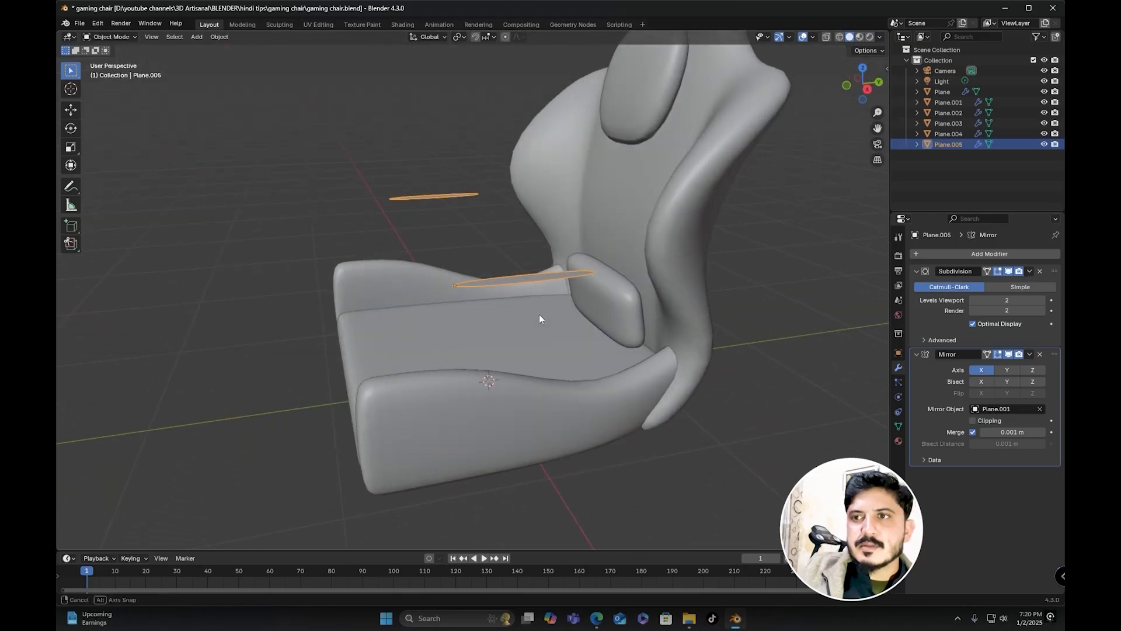
Step: Cut a loop across the middle of the armrest face and bevel it into two edges near the face's ends
{"action": "middle_click_drag", "start_coordinate": [512, 275], "coordinate": [481, 297]}
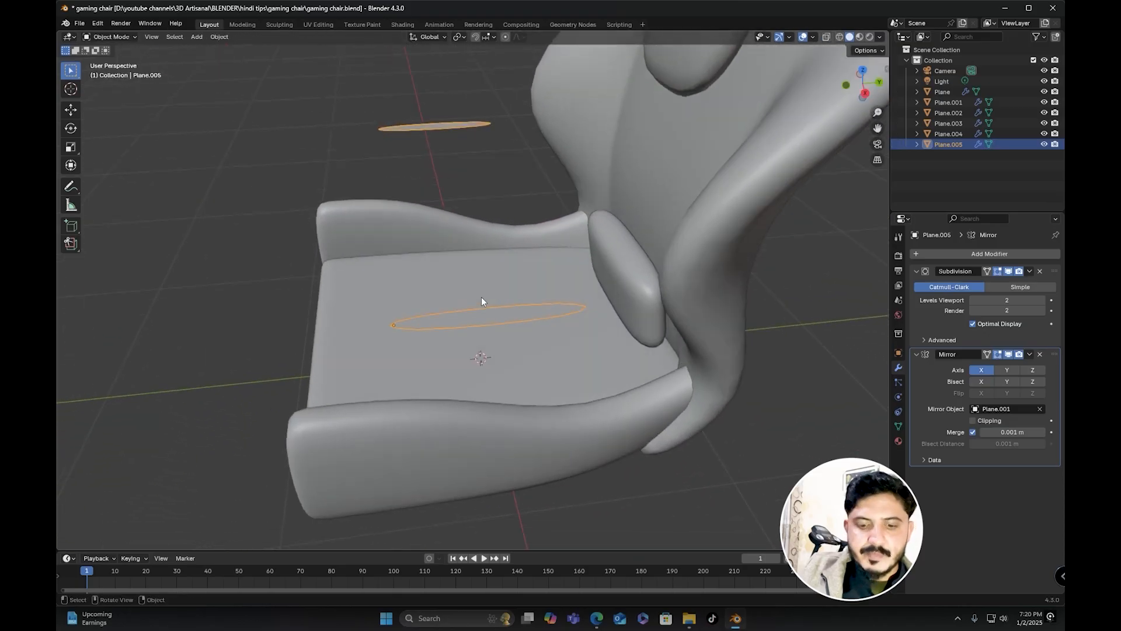
{"action": "key", "text": "Tab"}
{"action": "key", "text": "ctrl+r"}
{"action": "left_click", "coordinate": [478, 310]}
{"action": "right_click", "coordinate": [478, 310]}
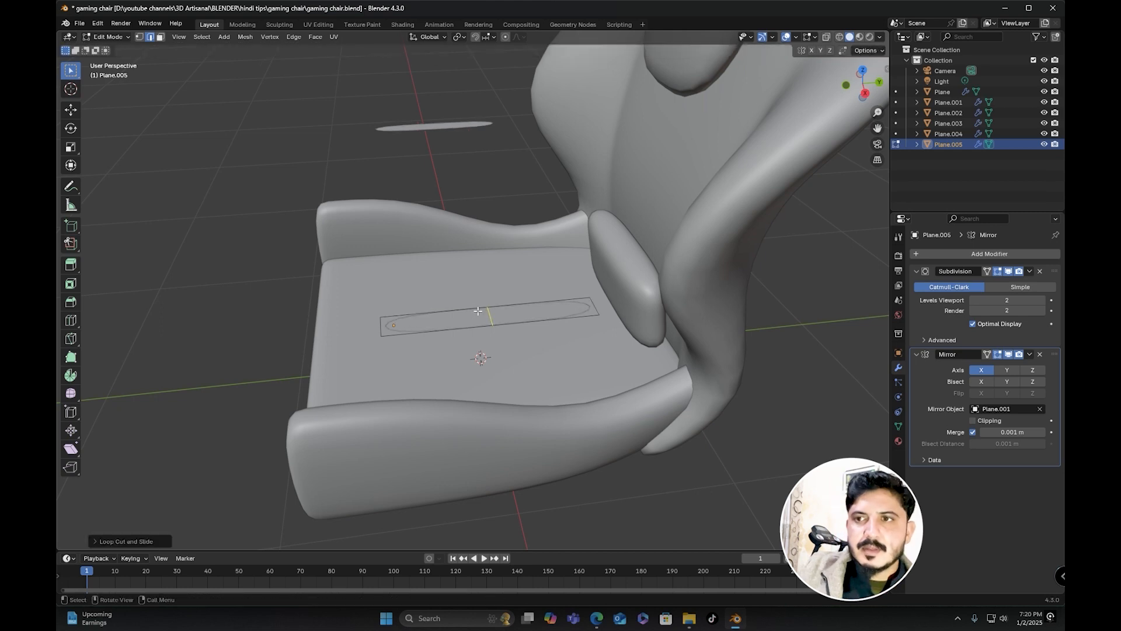
{"action": "middle_click_drag", "start_coordinate": [493, 317], "coordinate": [476, 348], "text": "shift"}
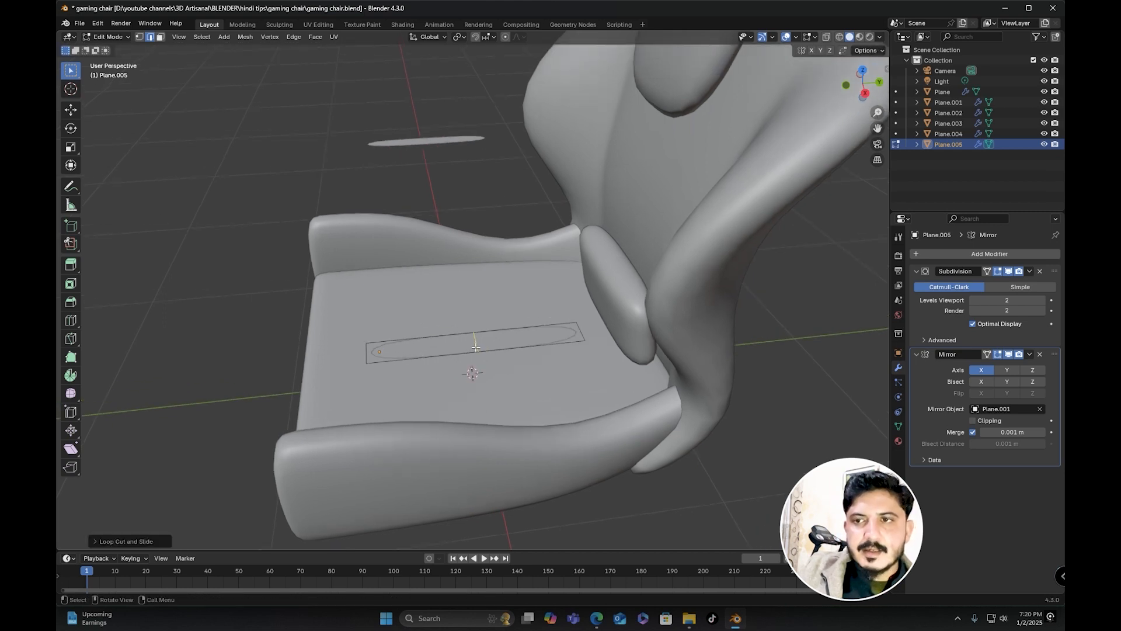
{"action": "key", "text": "ctrl+b"}
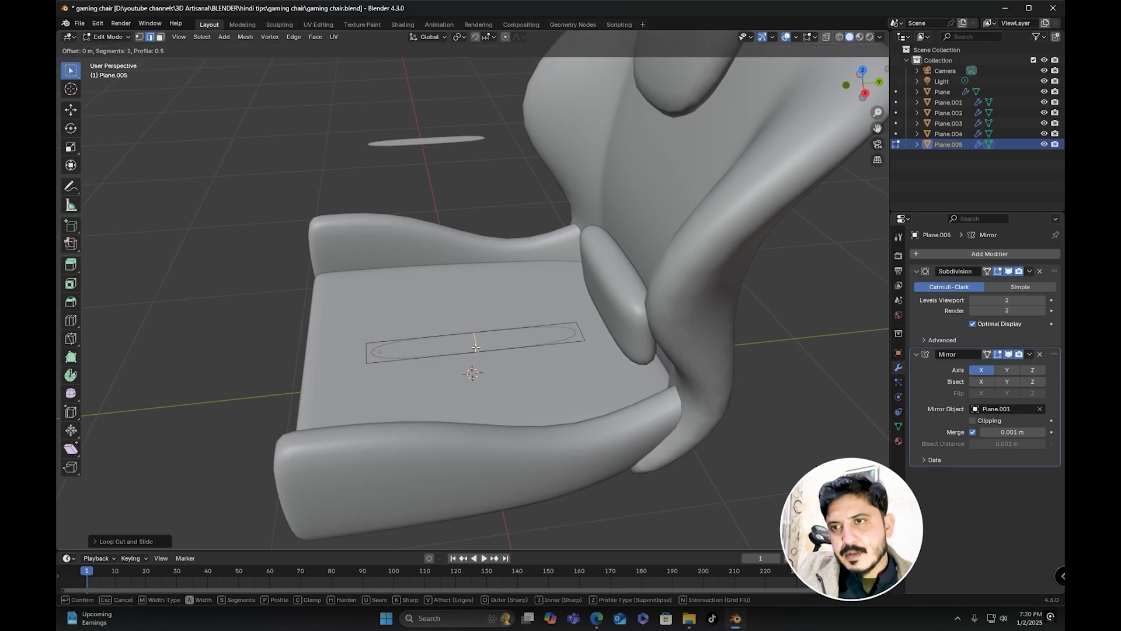
{"action": "left_click", "coordinate": [562, 389]}
{"action": "middle_click_drag", "start_coordinate": [562, 390], "coordinate": [500, 308]}
{"action": "key", "text": "Tab"}
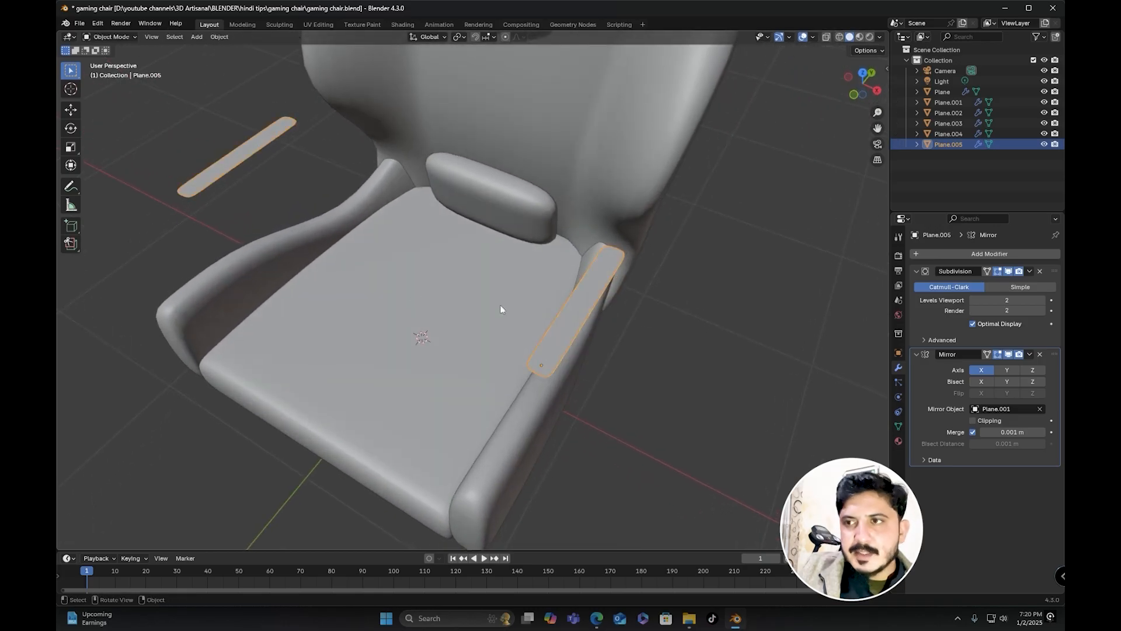
Step: Add a Solidify modifier to the armrest and place it above the Subdivision modifier in the stack
{"action": "left_click", "coordinate": [957, 253]}
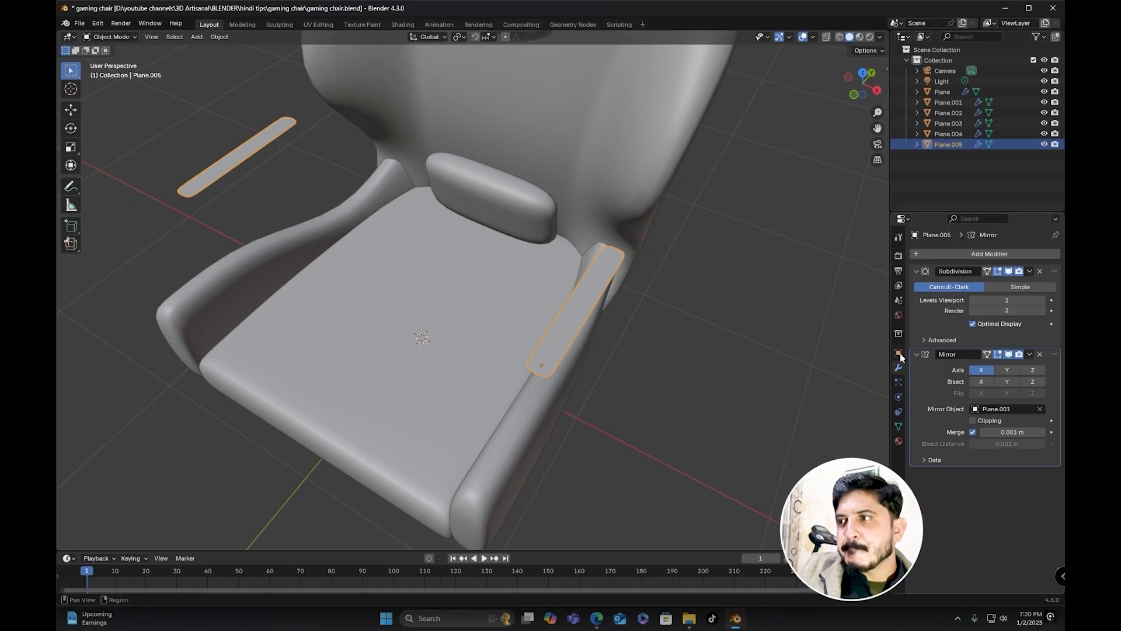
{"action": "left_click", "coordinate": [955, 252]}
{"action": "left_click", "coordinate": [925, 253]}
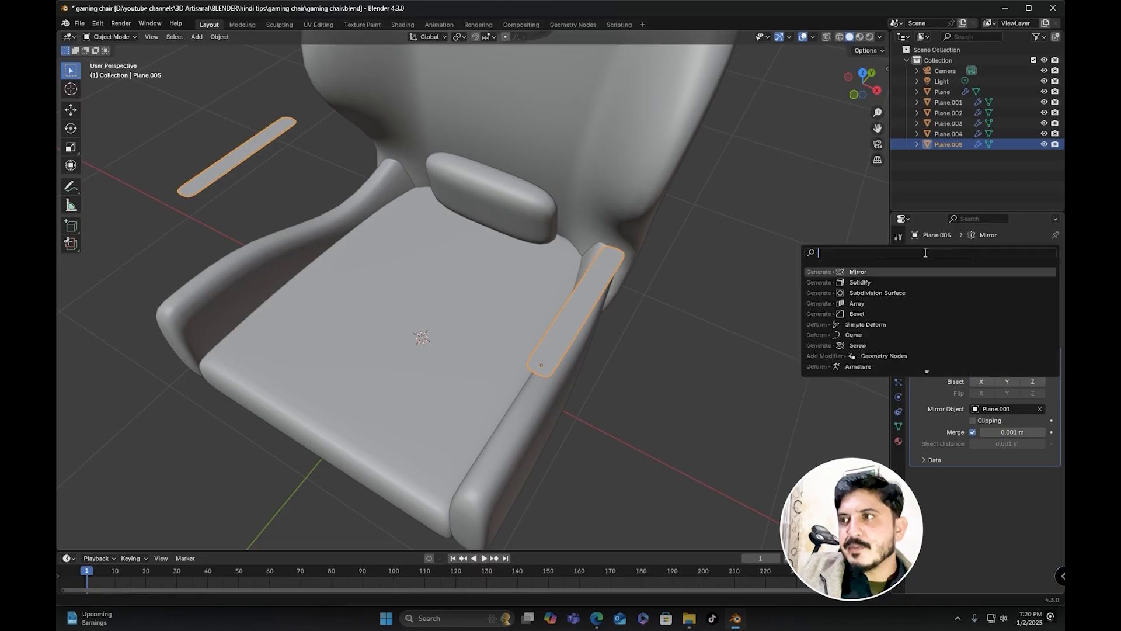
{"action": "left_click", "coordinate": [870, 281]}
{"action": "middle_click_drag", "start_coordinate": [672, 264], "coordinate": [614, 239]}
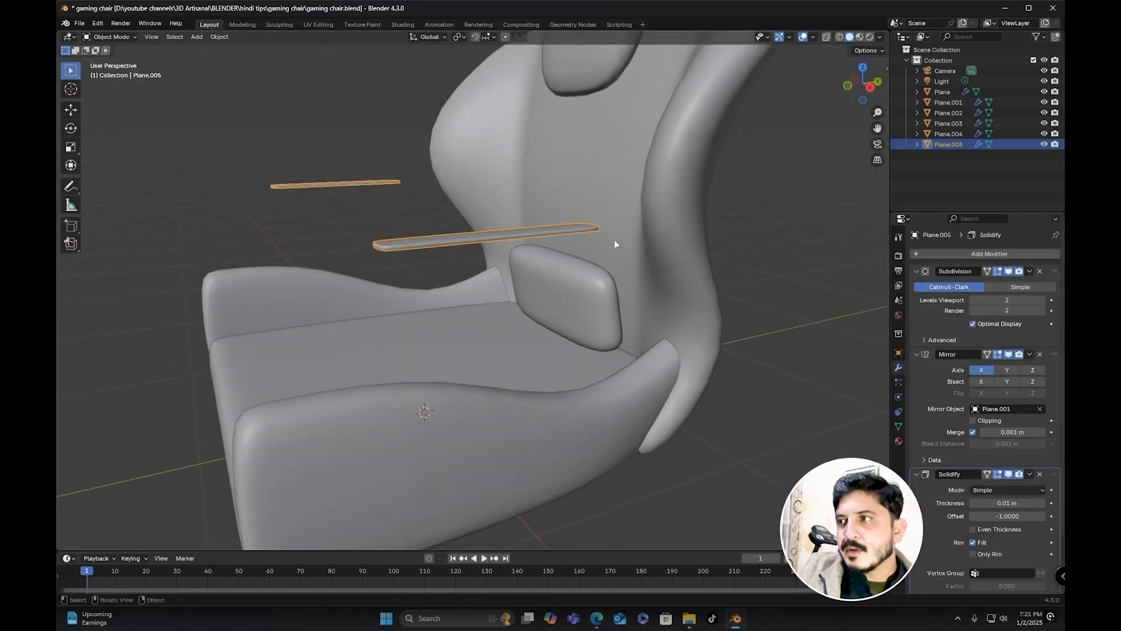
{"action": "left_click_drag", "start_coordinate": [1053, 474], "coordinate": [1032, 283]}
Step: Increase the Solidify thickness until the armrest becomes a thick bar, and apply the modifier
{"action": "middle_click_drag", "start_coordinate": [470, 218], "coordinate": [514, 257]}
{"action": "left_click_drag", "start_coordinate": [990, 298], "coordinate": [1018, 299]}
{"action": "middle_click_drag", "start_coordinate": [484, 345], "coordinate": [560, 316]}
{"action": "left_click_drag", "start_coordinate": [999, 302], "coordinate": [1007, 302]}
{"action": "left_click", "coordinate": [1030, 271]}
{"action": "left_click", "coordinate": [992, 281]}
Step: Widen the armrest by moving its outer side faces about 0.08 m outward along X
{"action": "middle_click_drag", "start_coordinate": [741, 310], "coordinate": [484, 369]}
{"action": "key", "text": "Tab"}
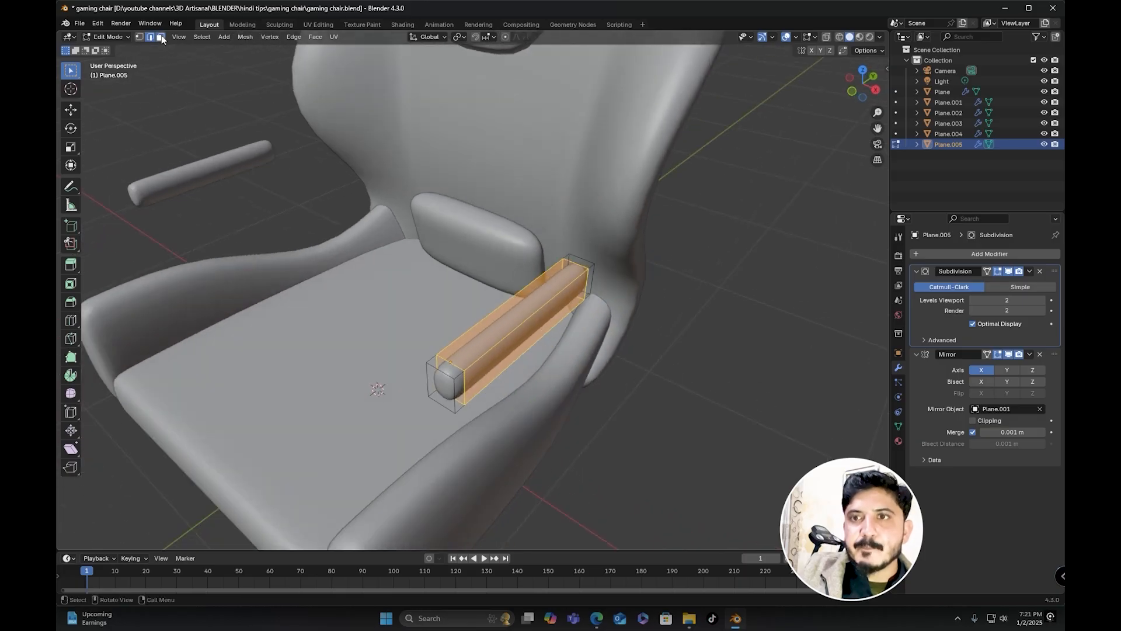
{"action": "left_click", "coordinate": [460, 390]}
{"action": "left_click", "coordinate": [589, 289], "text": "shift"}
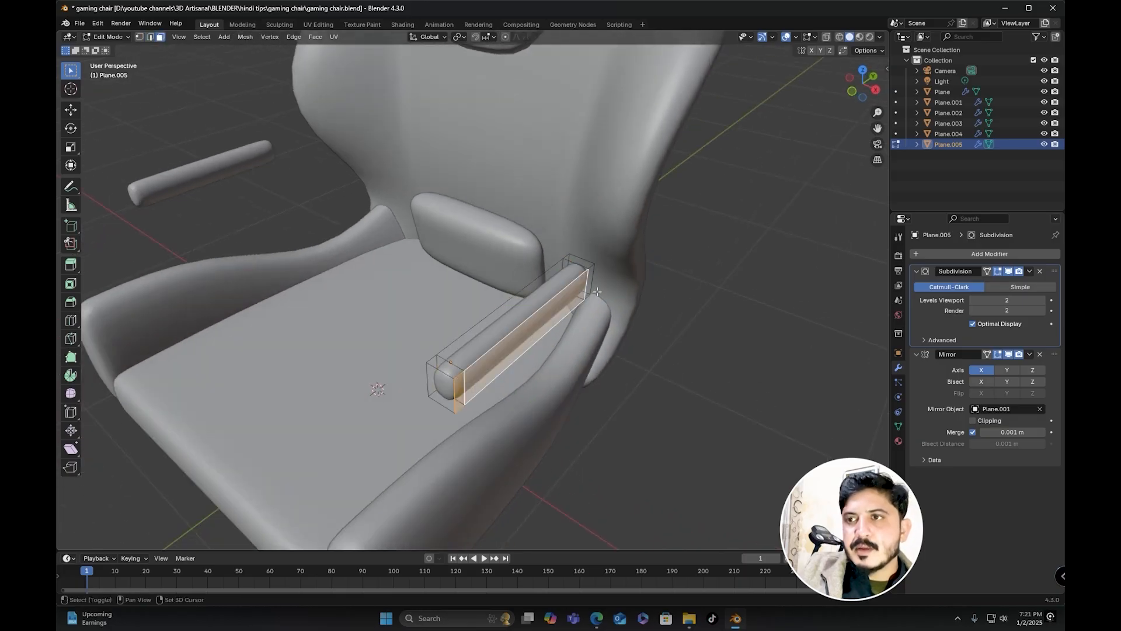
{"action": "middle_click_drag", "start_coordinate": [588, 282], "coordinate": [550, 328]}
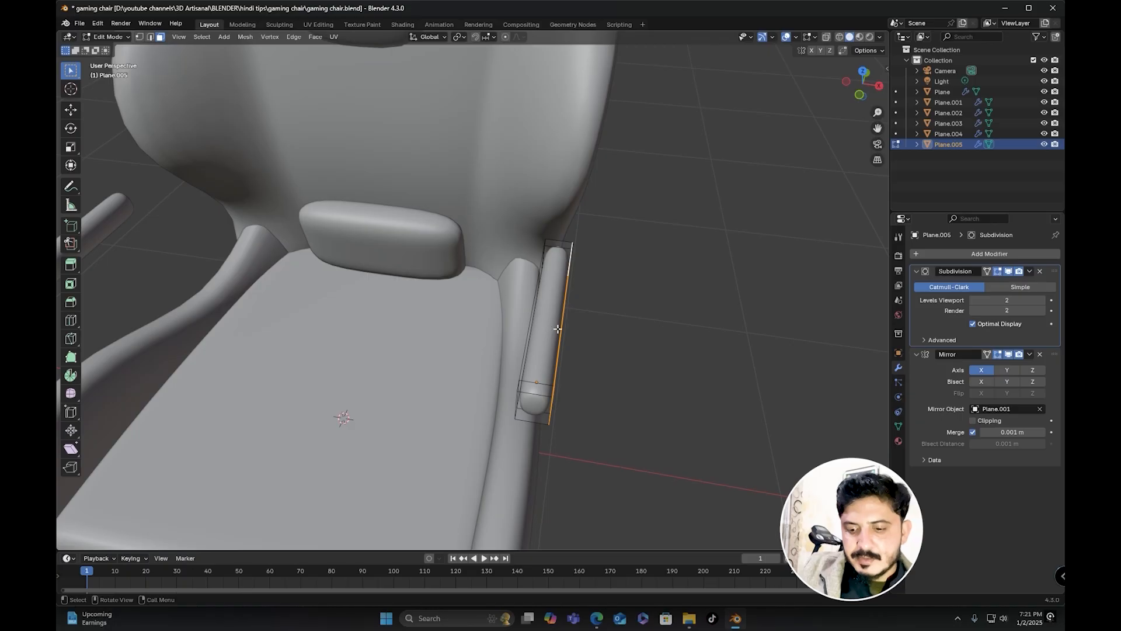
{"action": "key", "text": "g"}
{"action": "key", "text": "x"}
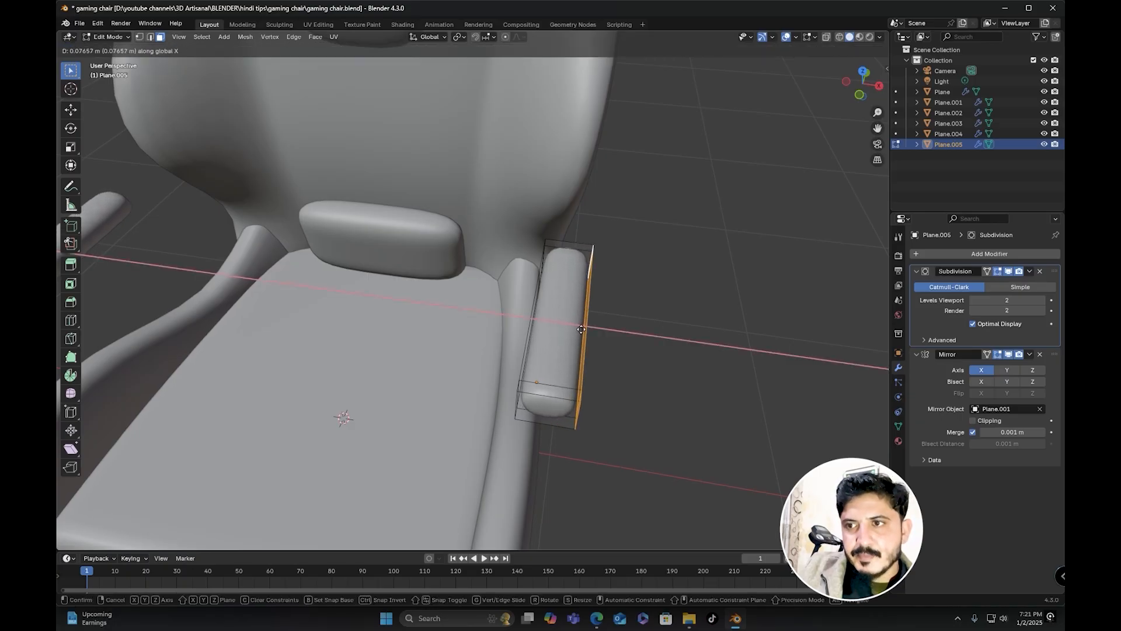
{"action": "left_click", "coordinate": [579, 329]}
Step: Add a lengthwise loop cut to the armrest, and in Object Mode scale it along Y by about 1.24
{"action": "middle_click_drag", "start_coordinate": [579, 329], "coordinate": [415, 316]}
{"action": "key", "text": "ctrl+r"}
{"action": "left_click", "coordinate": [555, 329]}
{"action": "key", "text": "Tab"}
{"action": "key", "text": "s"}
{"action": "key", "text": "y"}
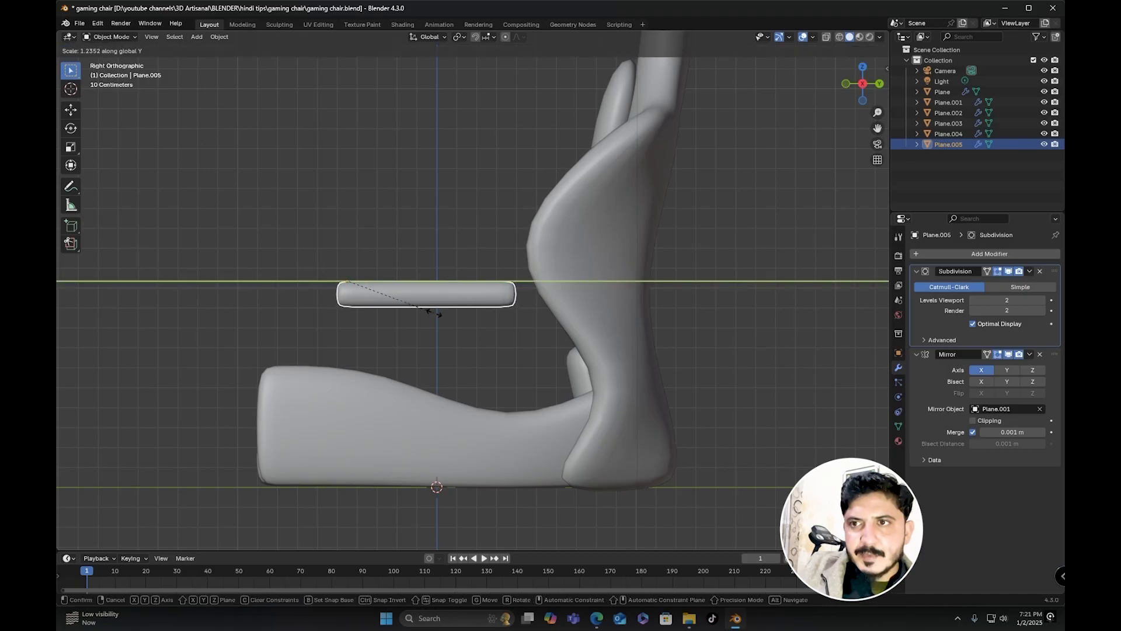
{"action": "left_click", "coordinate": [433, 312]}
Step: Add a centred loop cut across the armrest's length in Edit Mode
{"action": "middle_click_drag", "start_coordinate": [433, 313], "coordinate": [427, 317]}
{"action": "key", "text": "Tab"}
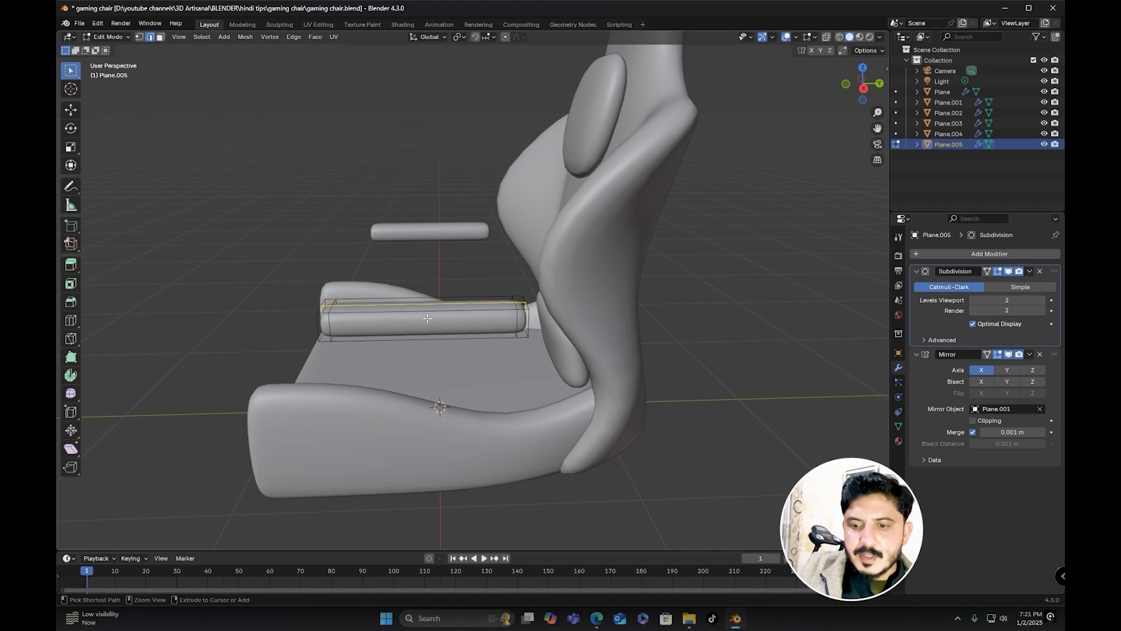
{"action": "key", "text": "ctrl+r"}
{"action": "left_click", "coordinate": [427, 319]}
{"action": "right_click", "coordinate": [427, 318]}
{"action": "middle_click_drag", "start_coordinate": [427, 318], "coordinate": [424, 308], "text": "alt"}
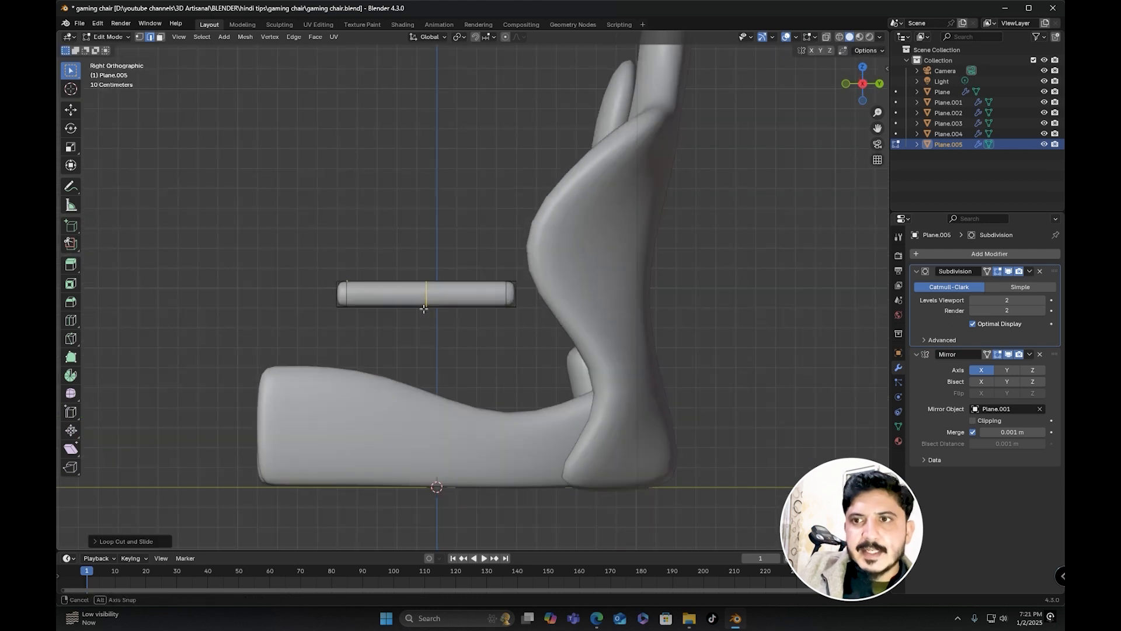
Step: Arch the armrest by raising its middle loop about 0.5 m along Z with smooth proportional editing, and return to Object Mode
{"action": "middle_click_drag", "start_coordinate": [408, 254], "coordinate": [418, 267], "text": "shift"}
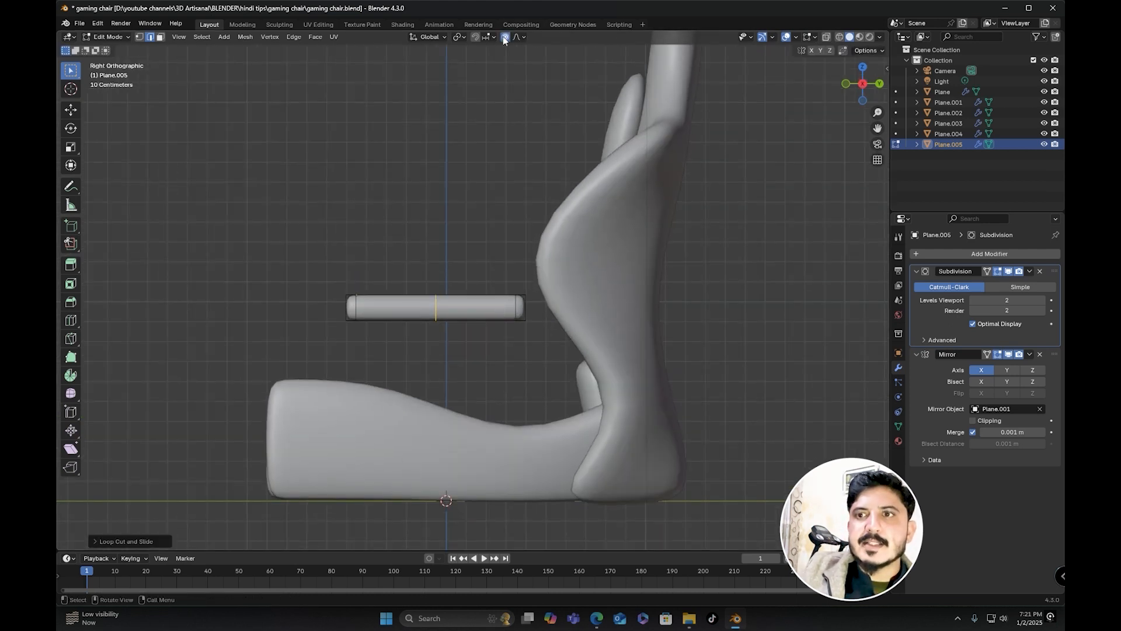
{"action": "scroll", "coordinate": [441, 307], "scroll_direction": "up", "scroll_amount": 1}
{"action": "key", "text": "g"}
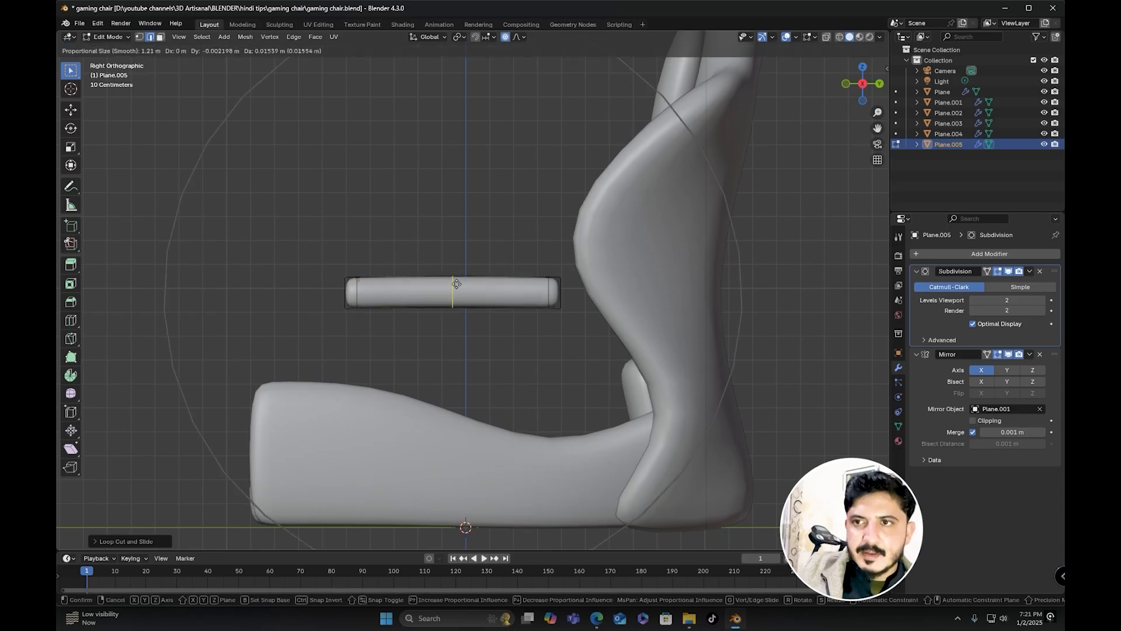
{"action": "key", "text": "z"}
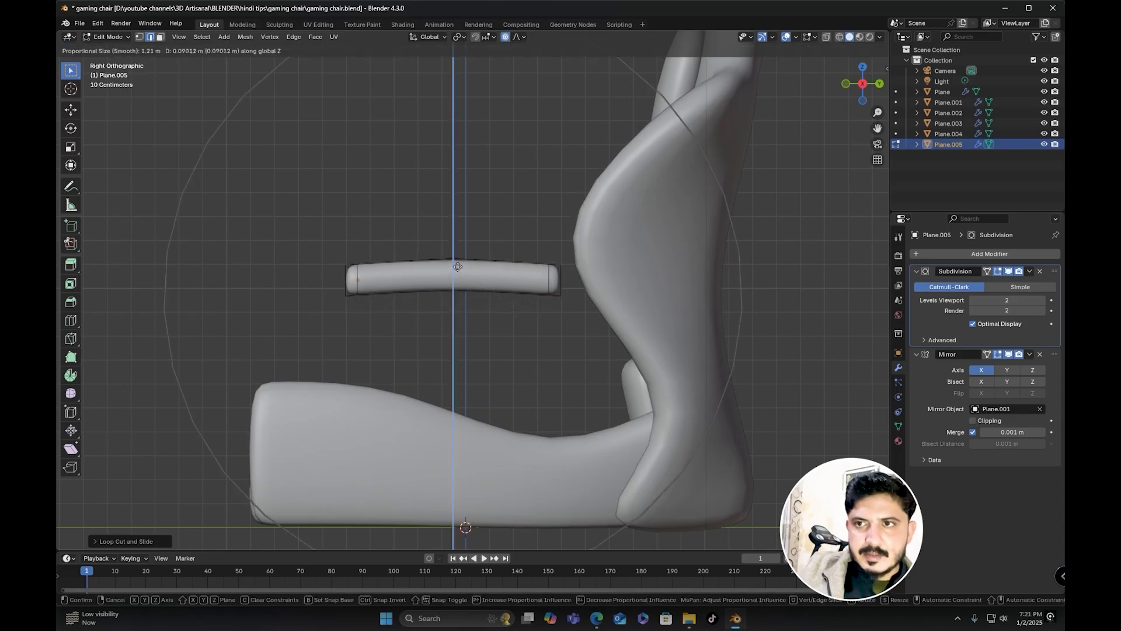
{"action": "scroll", "coordinate": [450, 198], "scroll_direction": "down", "scroll_amount": 1}
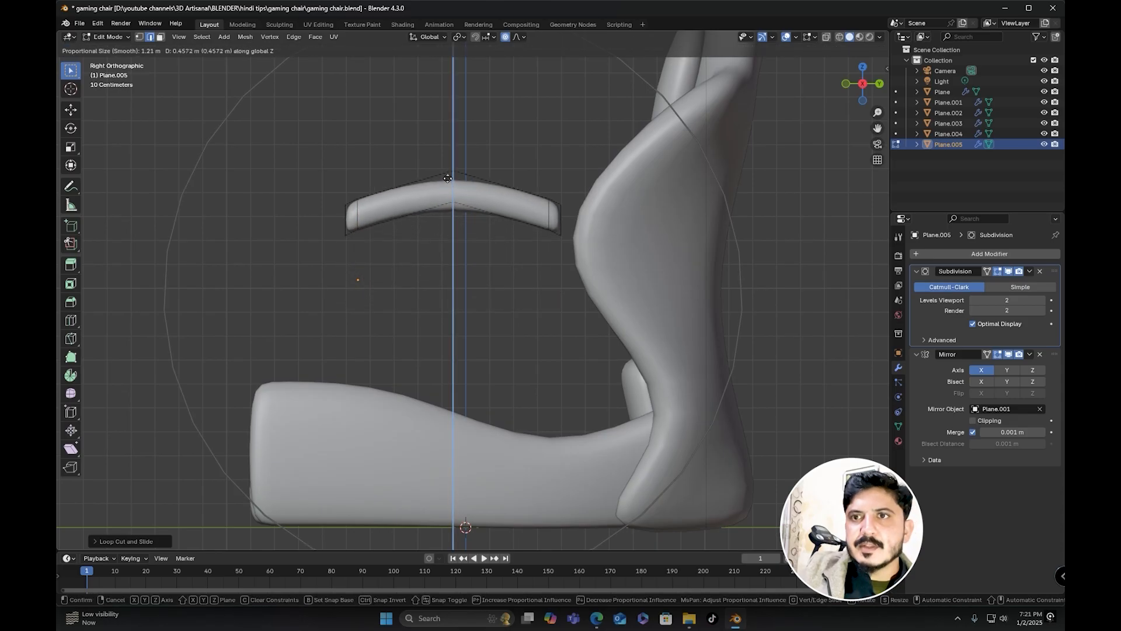
{"action": "scroll", "coordinate": [448, 172], "scroll_direction": "up", "scroll_amount": 2}
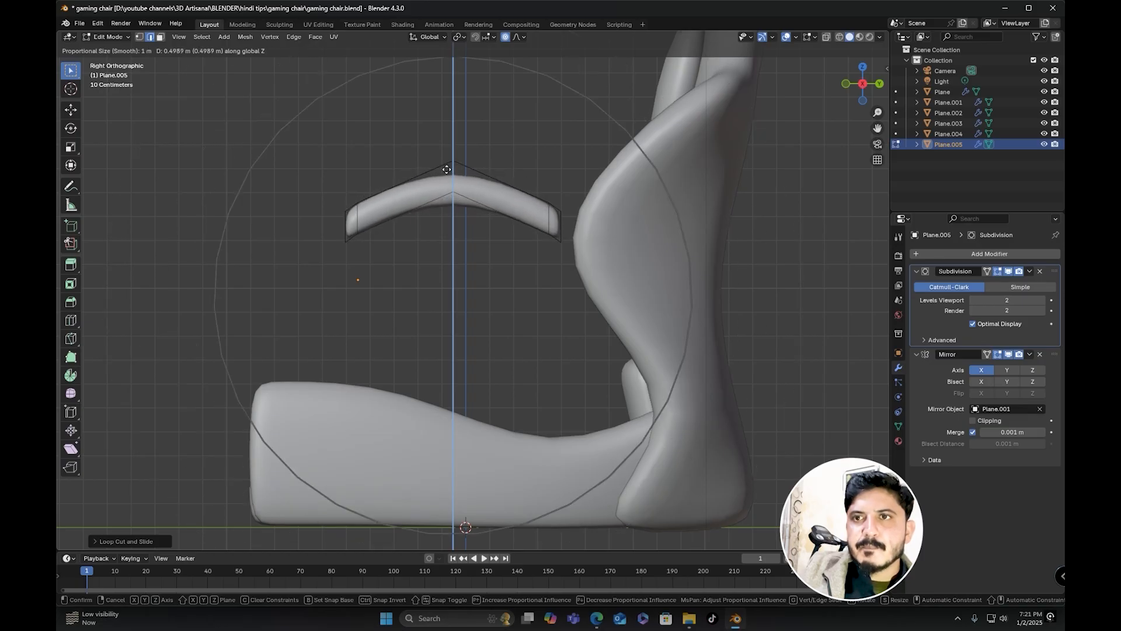
{"action": "scroll", "coordinate": [448, 170], "scroll_direction": "down", "scroll_amount": 1}
{"action": "left_click", "coordinate": [447, 169]}
{"action": "key", "text": "Tab"}
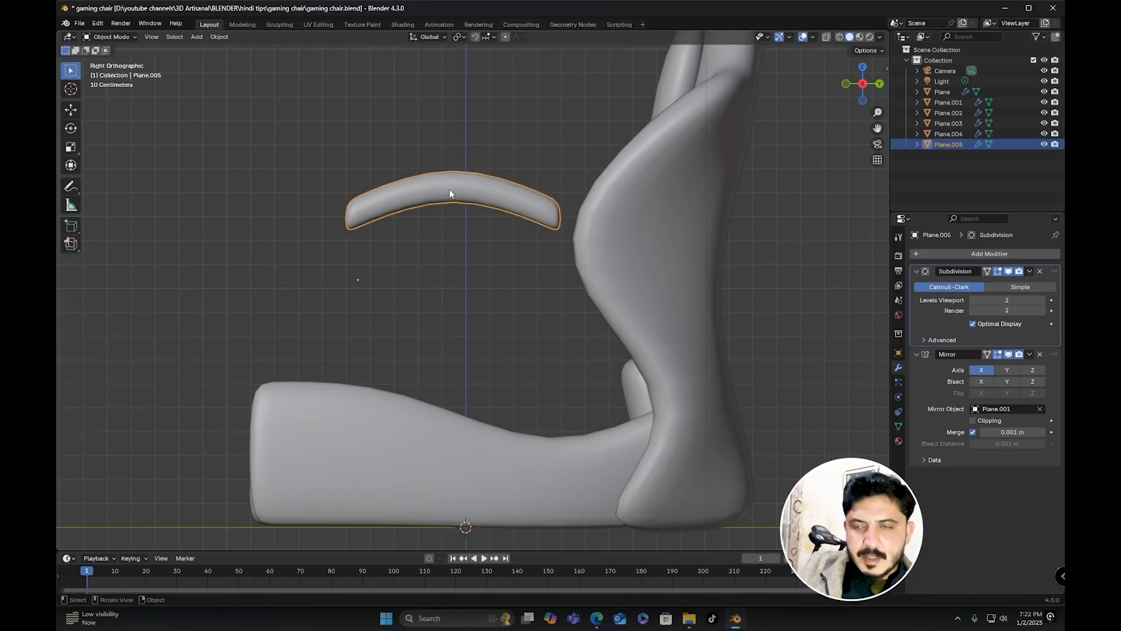
Step: Lower the arched armrest about 0.34 m along Z and shift it about 0.04 m forward along Y
{"action": "key", "text": "g"}
{"action": "key", "text": "z"}
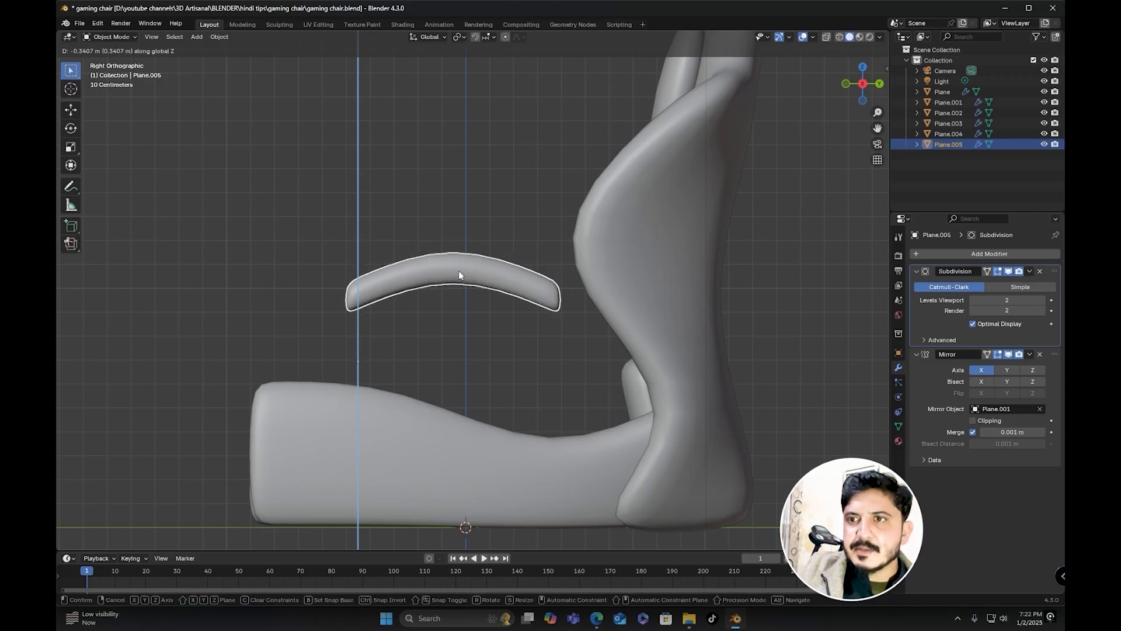
{"action": "left_click", "coordinate": [458, 270]}
{"action": "scroll", "coordinate": [436, 279], "scroll_direction": "down", "scroll_amount": 4}
{"action": "middle_click_drag", "start_coordinate": [435, 279], "coordinate": [430, 345]}
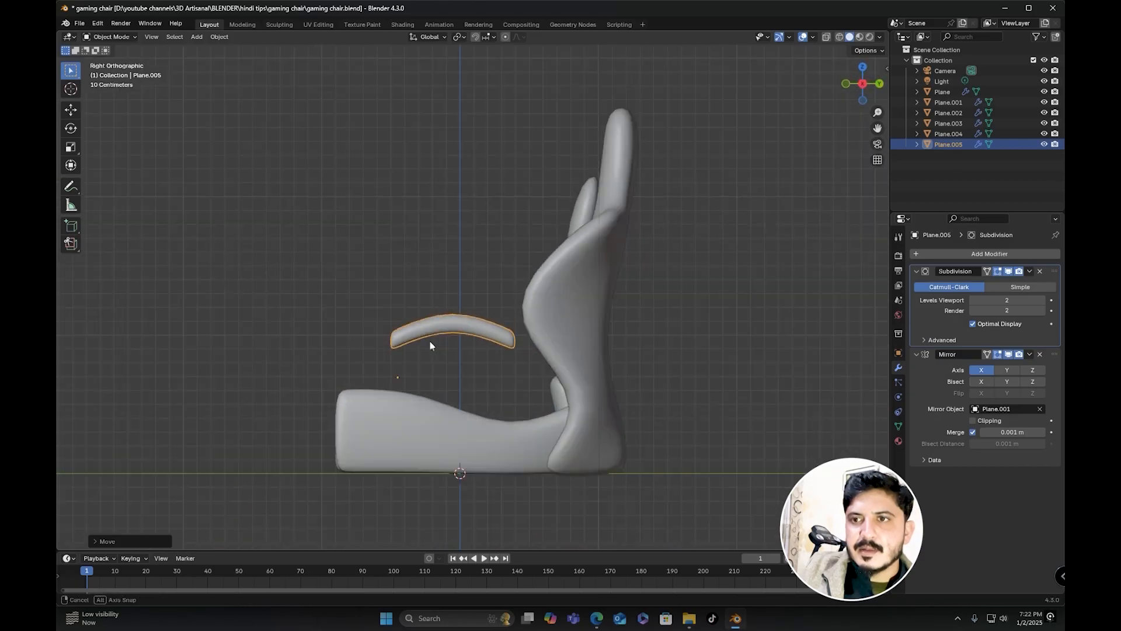
{"action": "scroll", "coordinate": [437, 333], "scroll_direction": "up", "scroll_amount": 2}
{"action": "key", "text": "g"}
{"action": "key", "text": "y"}
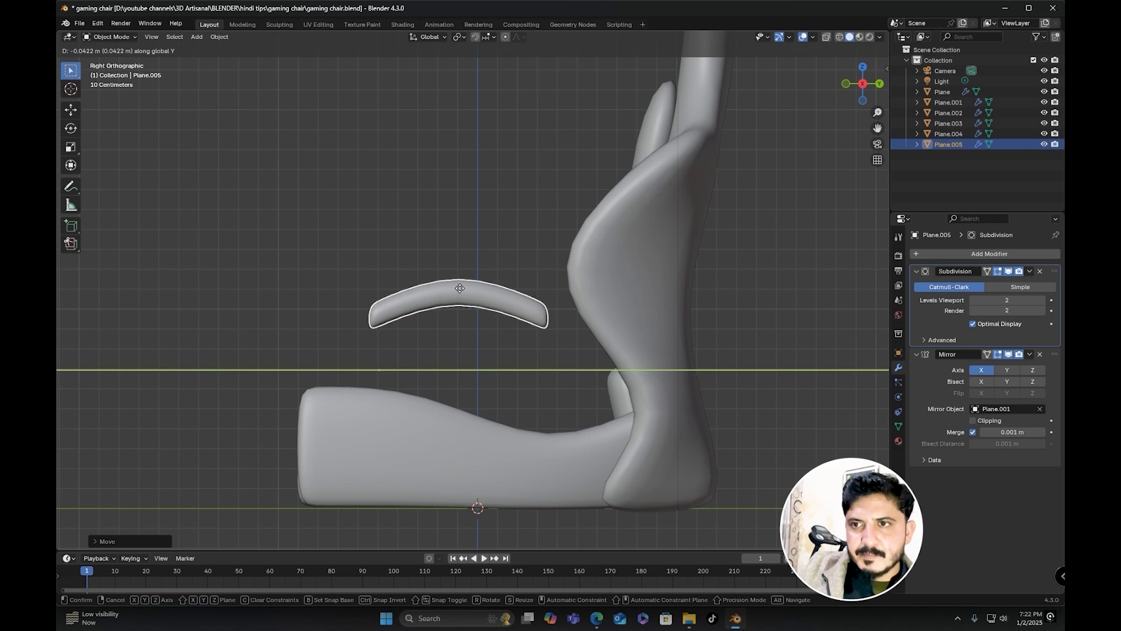
{"action": "left_click", "coordinate": [460, 288]}
Step: Set the armrest's Subdivision viewport level to 3 and shade the armrest smooth
{"action": "middle_click_drag", "start_coordinate": [460, 289], "coordinate": [654, 303]}
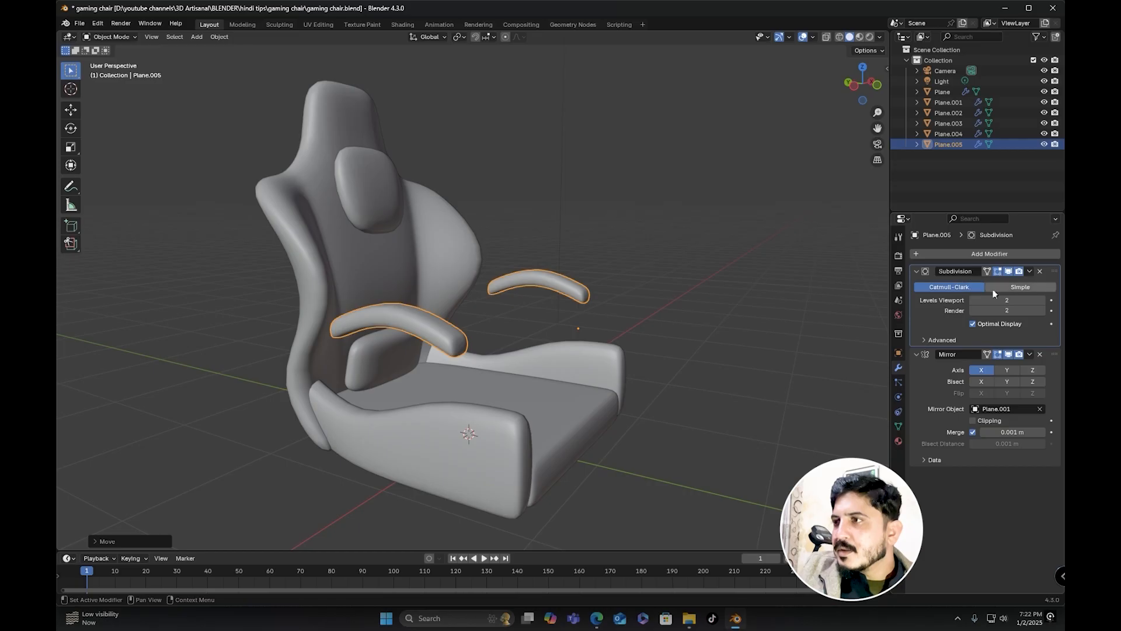
{"action": "left_click", "coordinate": [1041, 301]}
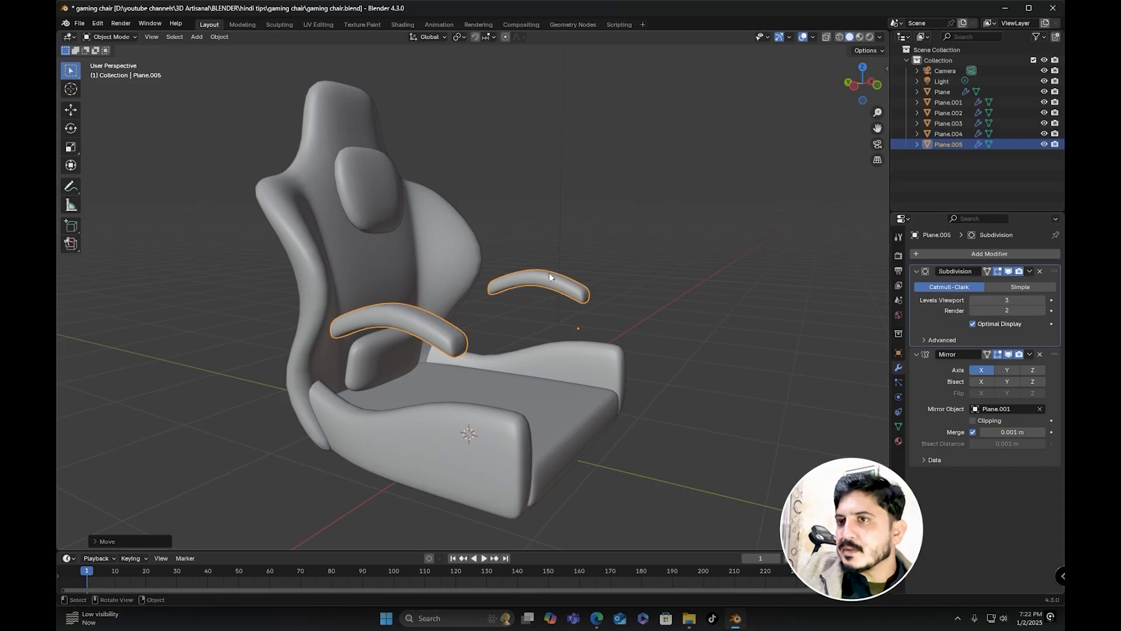
{"action": "scroll", "coordinate": [548, 272], "scroll_direction": "up", "scroll_amount": 3}
{"action": "right_click", "coordinate": [570, 278]}
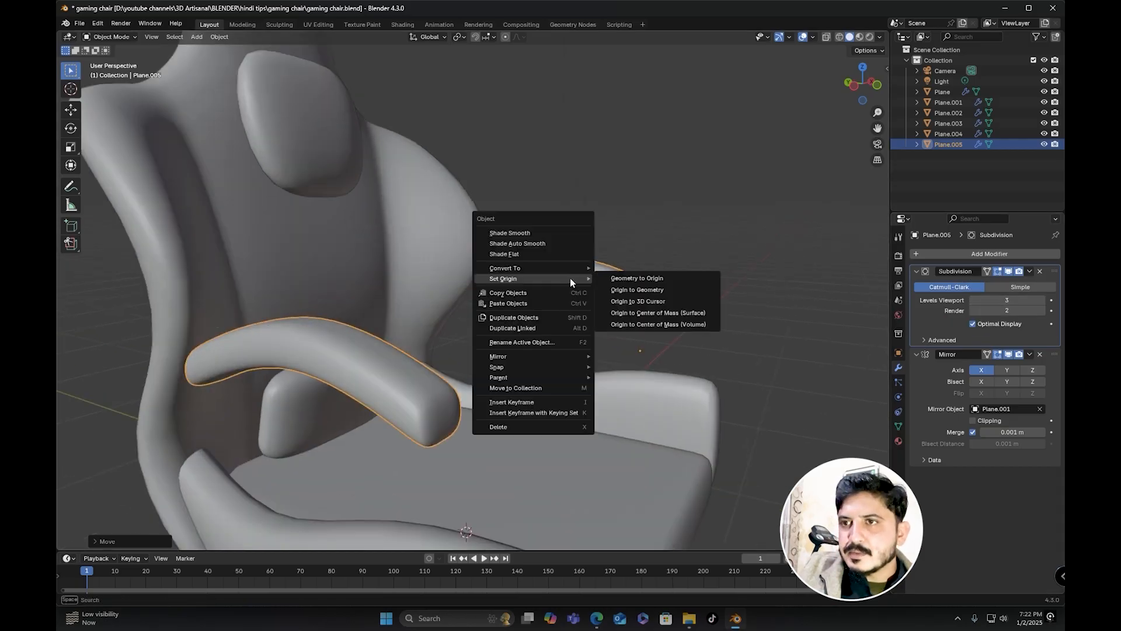
{"action": "left_click", "coordinate": [544, 236]}
Step: Set the armrest's origin to its geometry
{"action": "middle_click_drag", "start_coordinate": [610, 303], "coordinate": [490, 285]}
{"action": "right_click", "coordinate": [488, 280]}
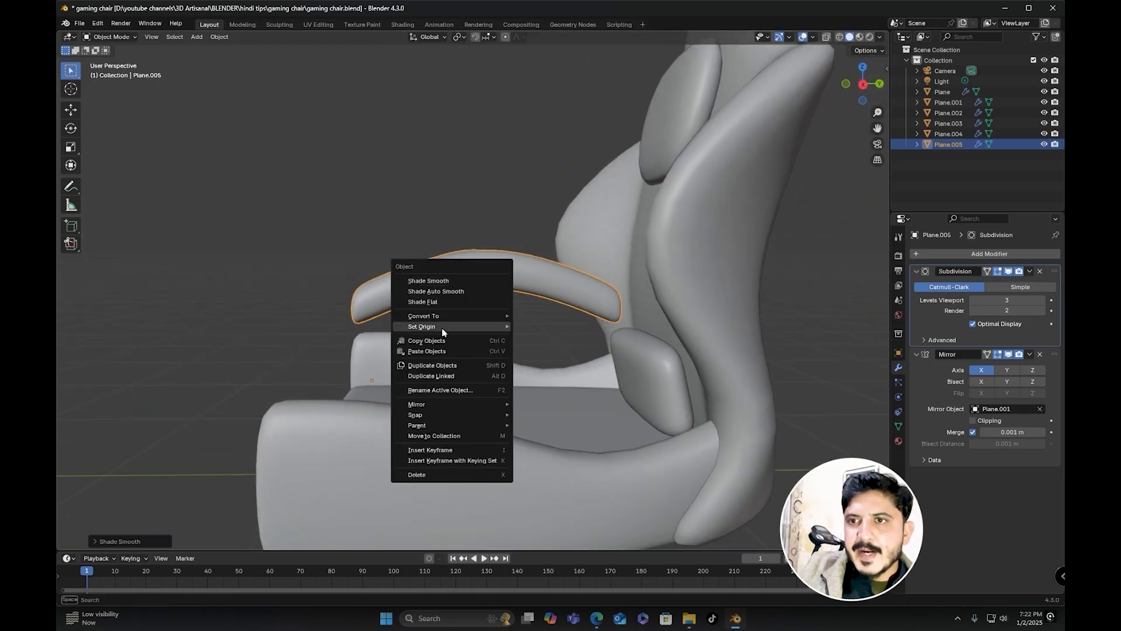
{"action": "mouse_move", "coordinate": [437, 330]}
{"action": "left_click", "coordinate": [569, 339]}
Step: Add a cube mesh for the armrest support and scale it down to a small block in the right side view
{"action": "mouse_move", "coordinate": [569, 339]}
{"action": "middle_mouse_down"}
{"action": "mouse_move", "coordinate": [520, 300]}
{"action": "mouse_move", "coordinate": [601, 349]}
{"action": "mouse_move", "coordinate": [602, 338]}
{"action": "mouse_move", "coordinate": [556, 324]}
{"action": "middle_mouse_up"}
{"action": "key", "text": "shift+a"}
{"action": "mouse_move", "coordinate": [556, 324]}
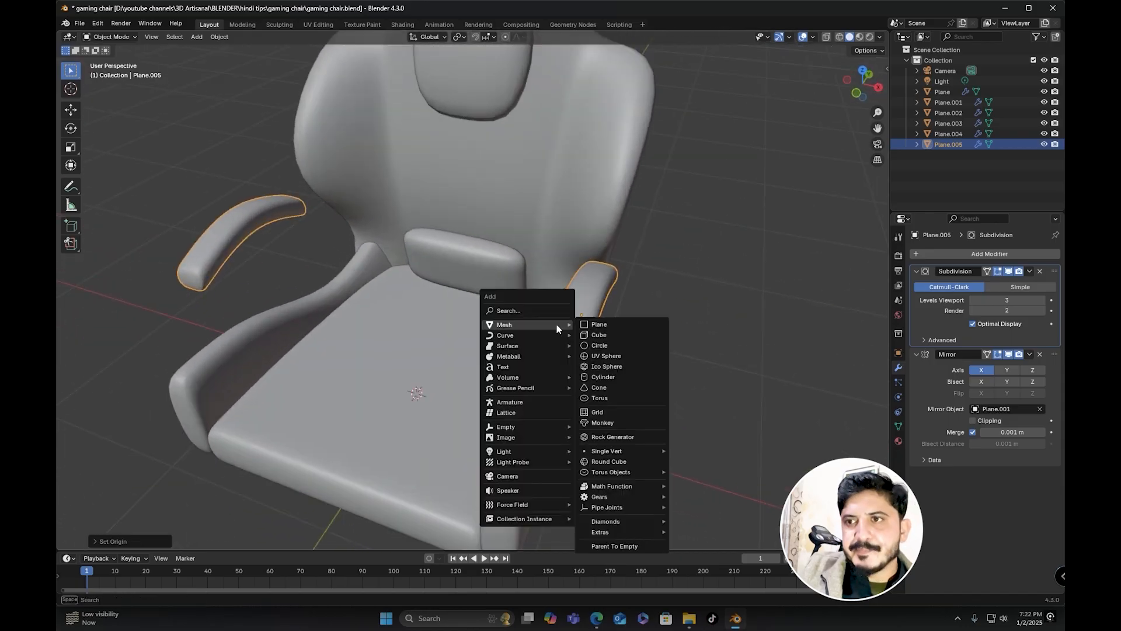
{"action": "left_click", "coordinate": [604, 336]}
{"action": "middle_click_drag", "start_coordinate": [673, 335], "coordinate": [523, 305]}
{"action": "scroll", "coordinate": [513, 306], "scroll_direction": "up", "scroll_amount": 1}
{"action": "left_click_drag", "start_coordinate": [468, 309], "coordinate": [475, 281], "text": "shift"}
{"action": "middle_click_drag", "start_coordinate": [475, 281], "coordinate": [476, 279], "text": "shift"}
{"action": "scroll", "coordinate": [475, 283], "scroll_direction": "down", "scroll_amount": 2}
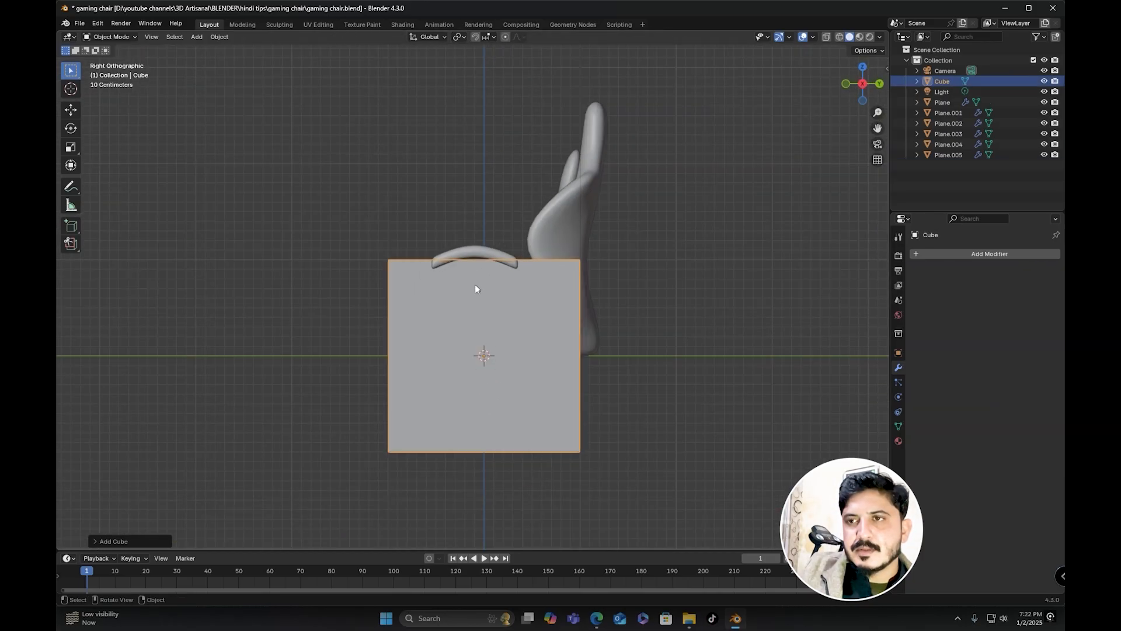
{"action": "key", "text": "s"}
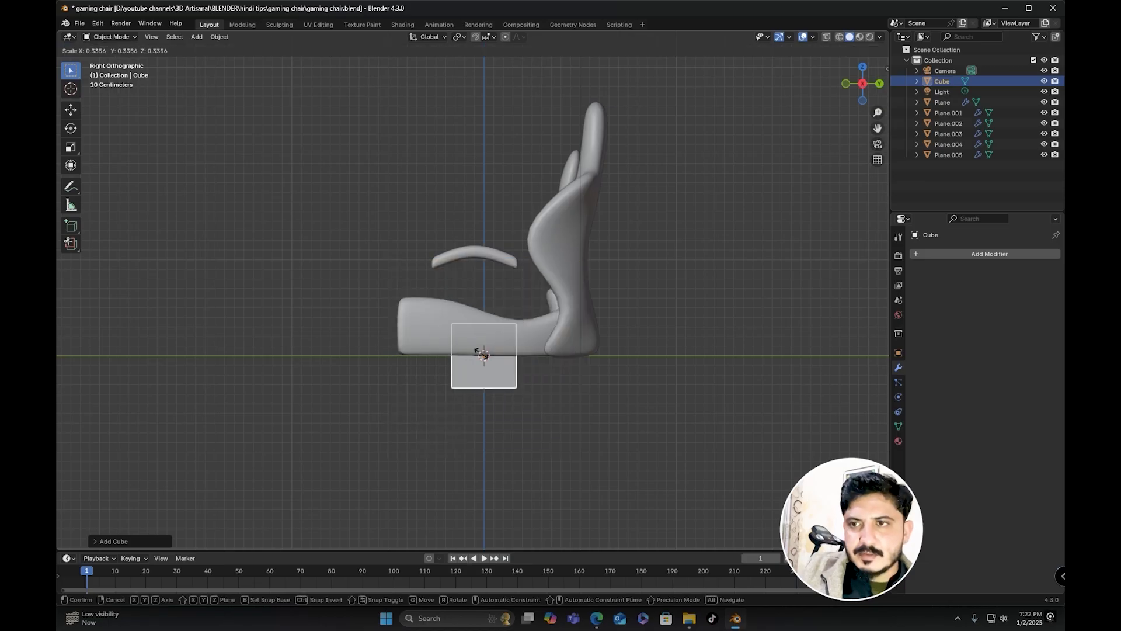
{"action": "left_click", "coordinate": [483, 354]}
Step: Move the cube up along Z beneath the arched armrest and about 0.10 m along negative Y to its middle
{"action": "scroll", "coordinate": [479, 359], "scroll_direction": "up", "scroll_amount": 3}
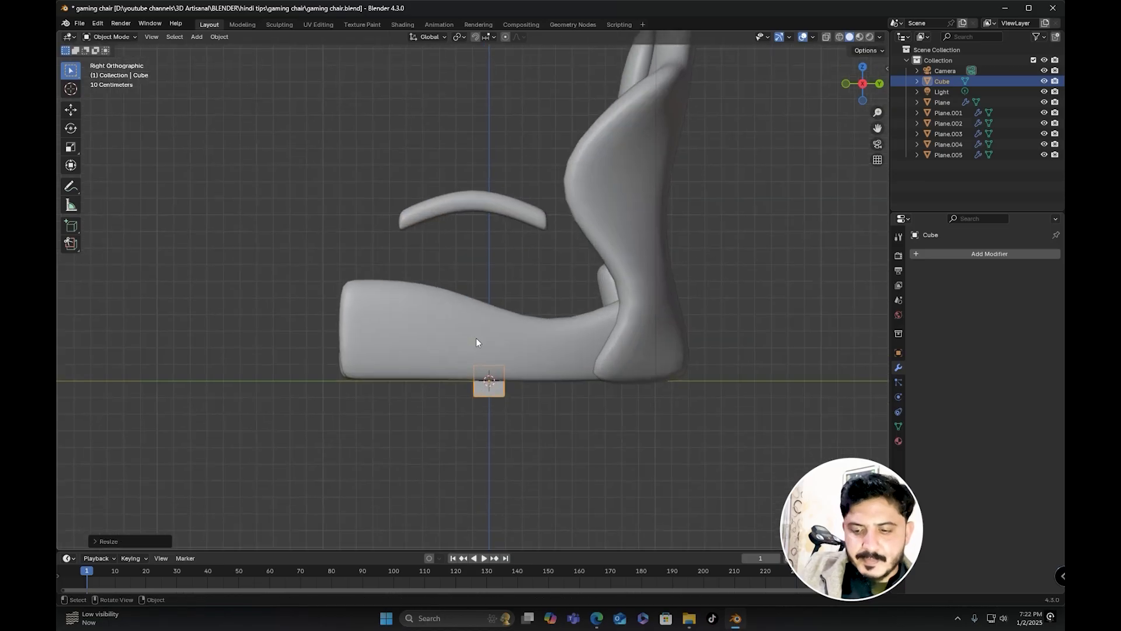
{"action": "key", "text": "g"}
{"action": "key", "text": "z"}
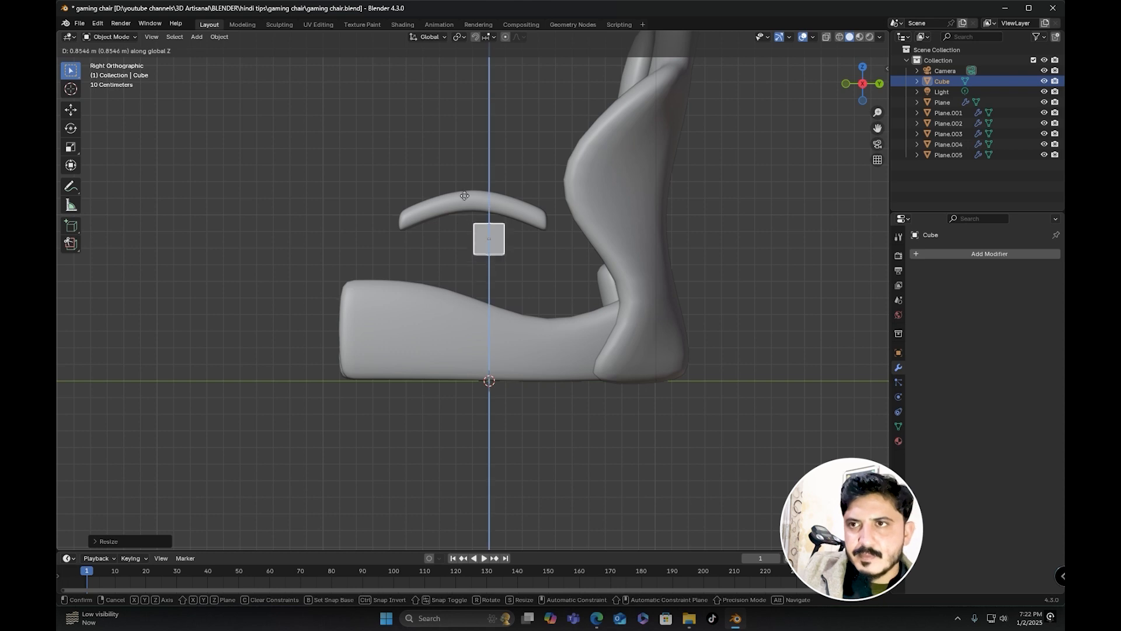
{"action": "left_click", "coordinate": [467, 181]}
{"action": "scroll", "coordinate": [483, 252], "scroll_direction": "up", "scroll_amount": 5}
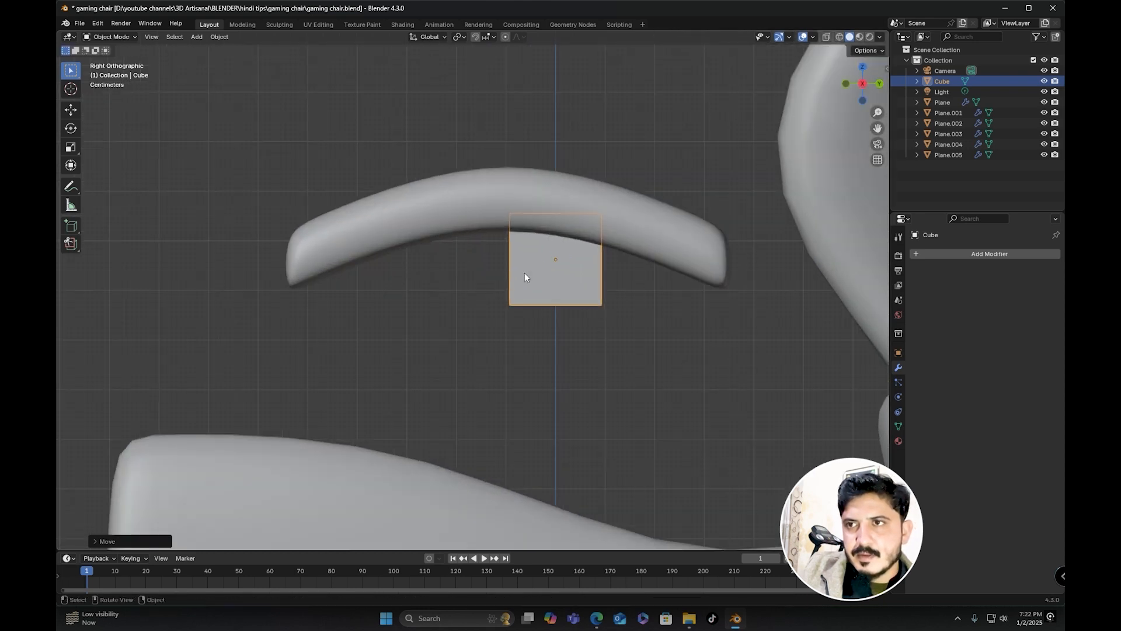
{"action": "key", "text": "g"}
{"action": "key", "text": "y"}
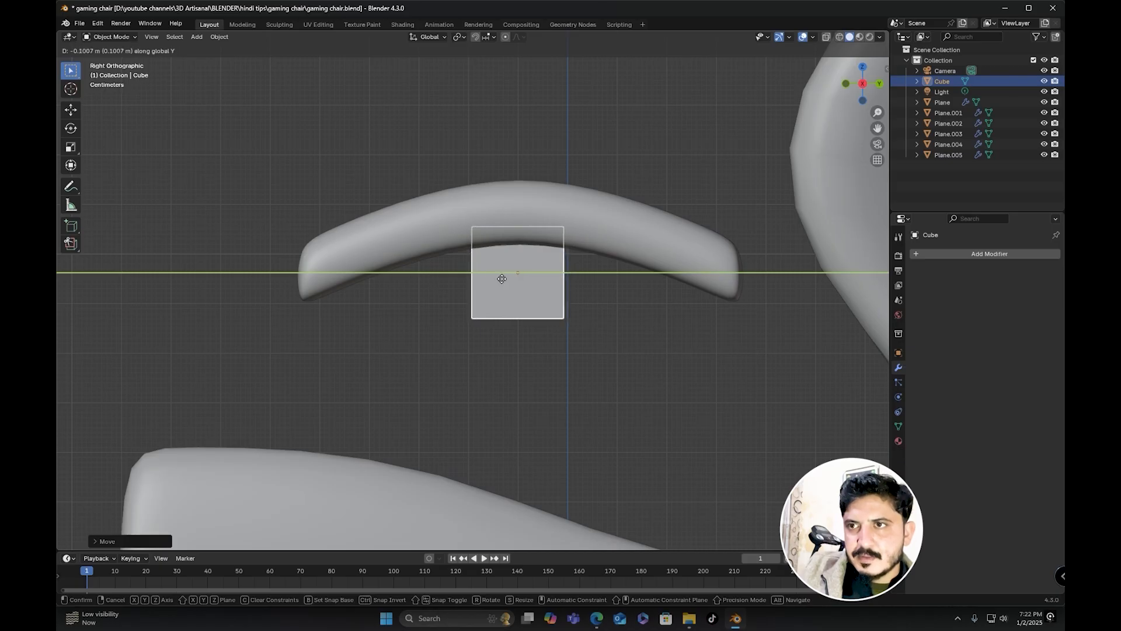
{"action": "left_click", "coordinate": [501, 279]}
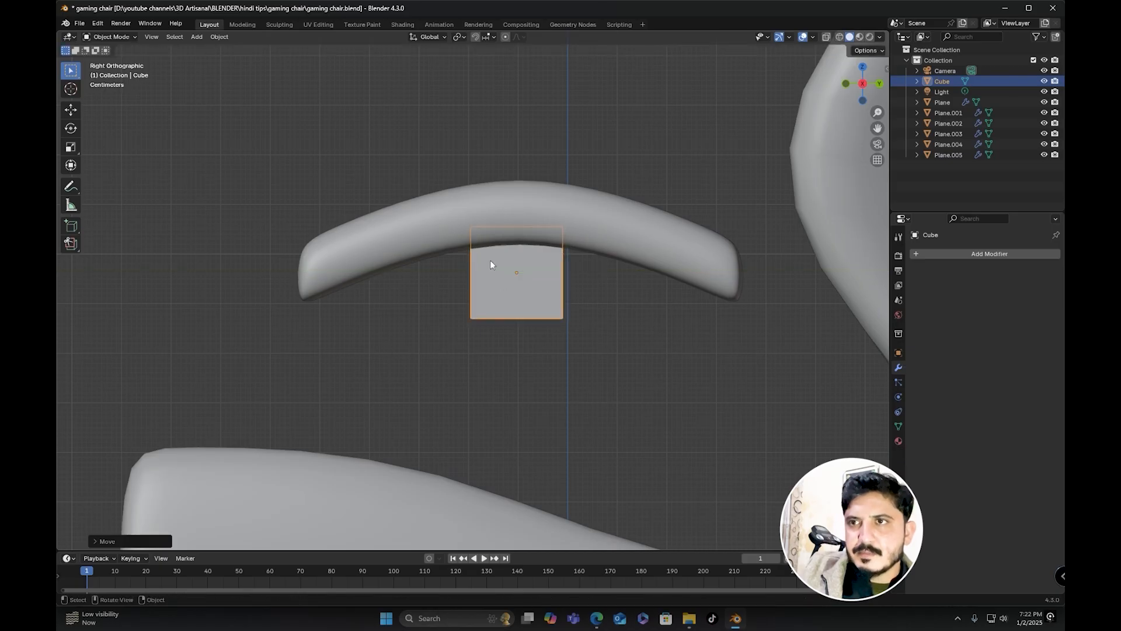
Step: Snap the 3D cursor to the arched armrest and snap the cube to the cursor
{"action": "left_click", "coordinate": [478, 201]}
{"action": "key", "text": "shift+s"}
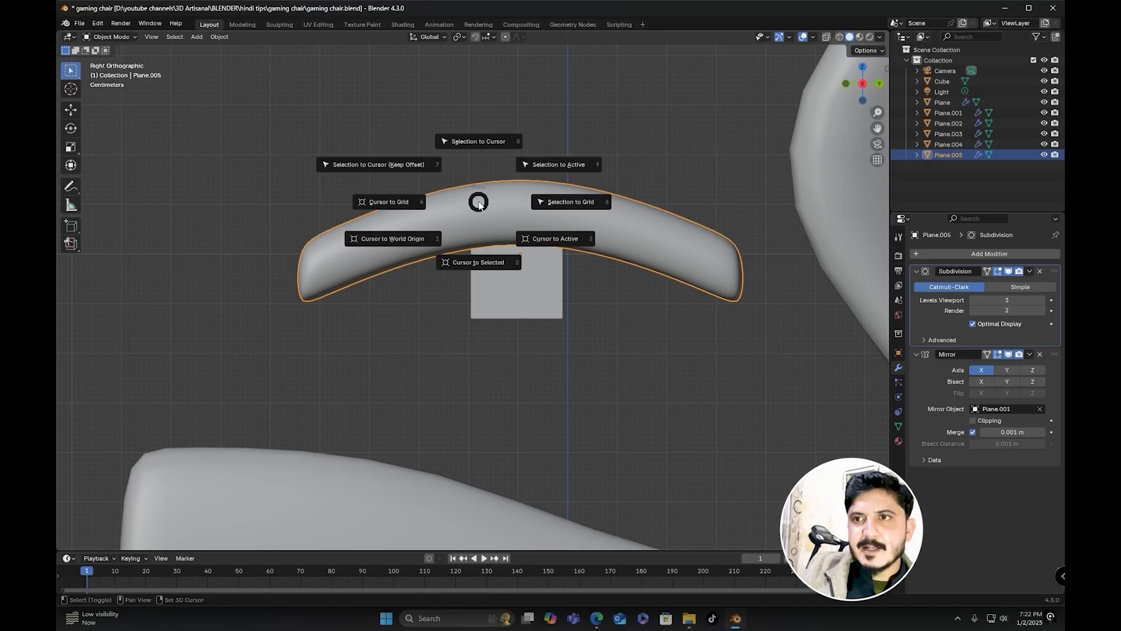
{"action": "left_click", "coordinate": [474, 267]}
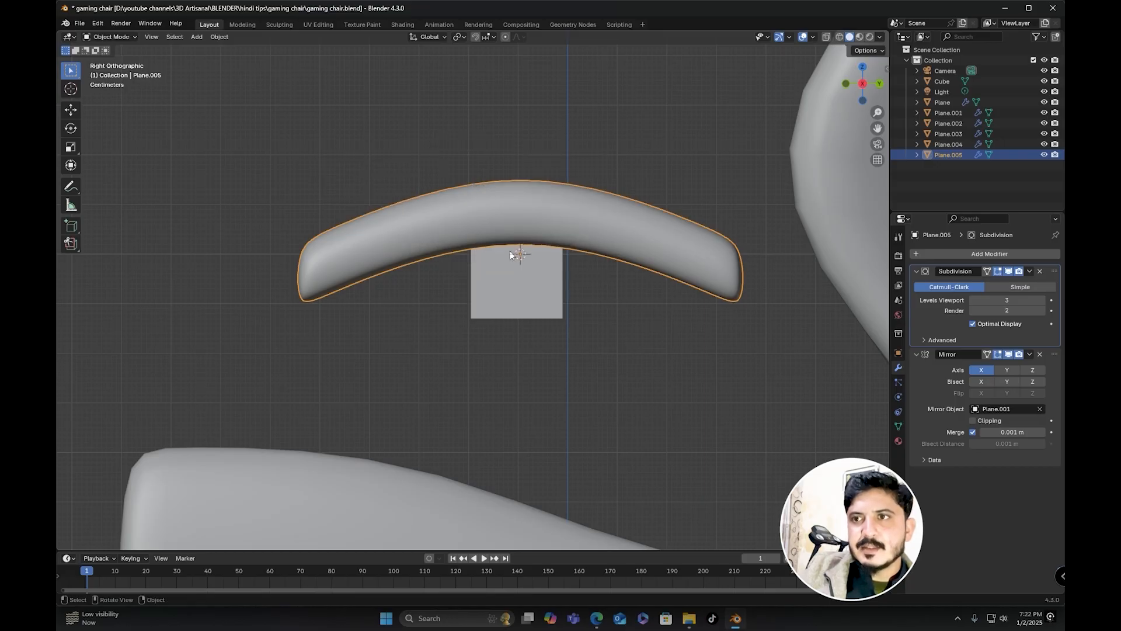
{"action": "left_click", "coordinate": [521, 291]}
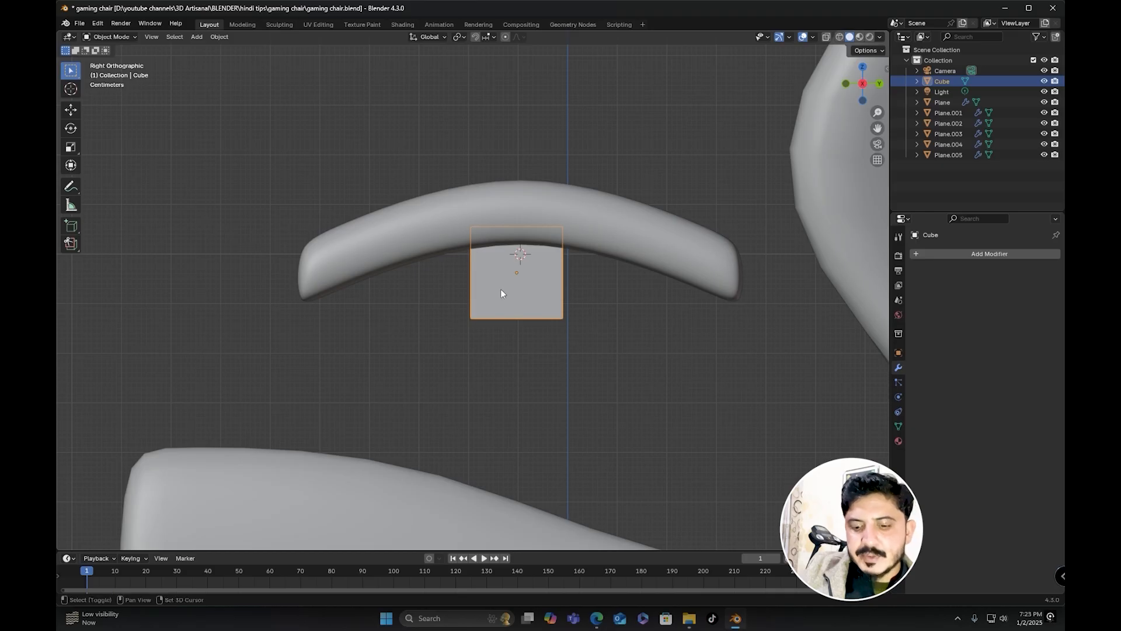
{"action": "key", "text": "shift+s"}
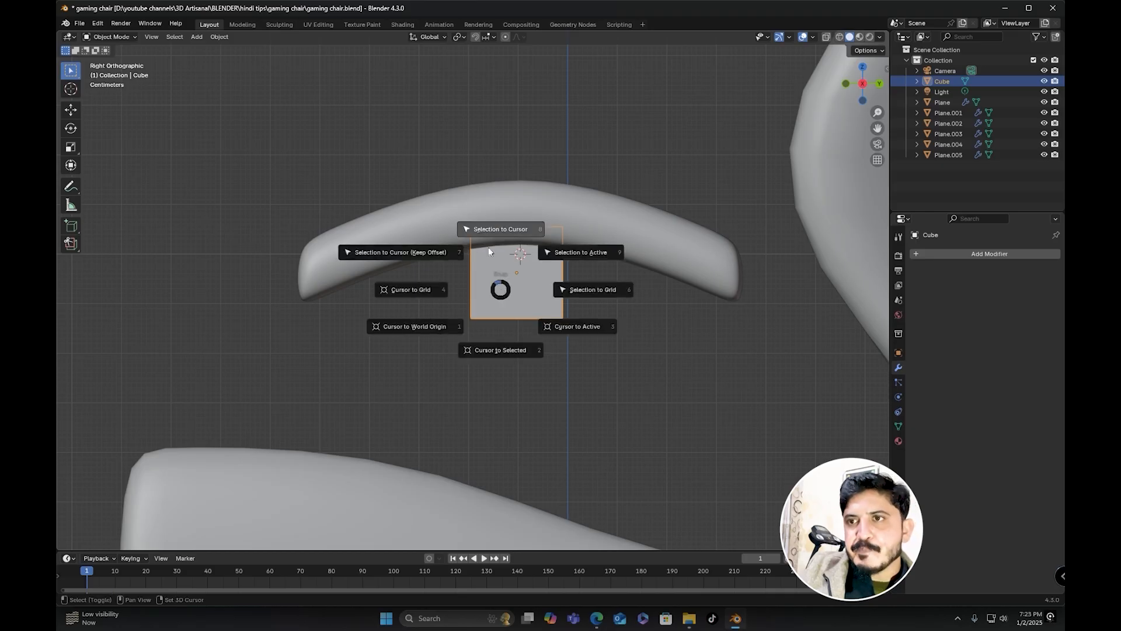
{"action": "left_click", "coordinate": [498, 230]}
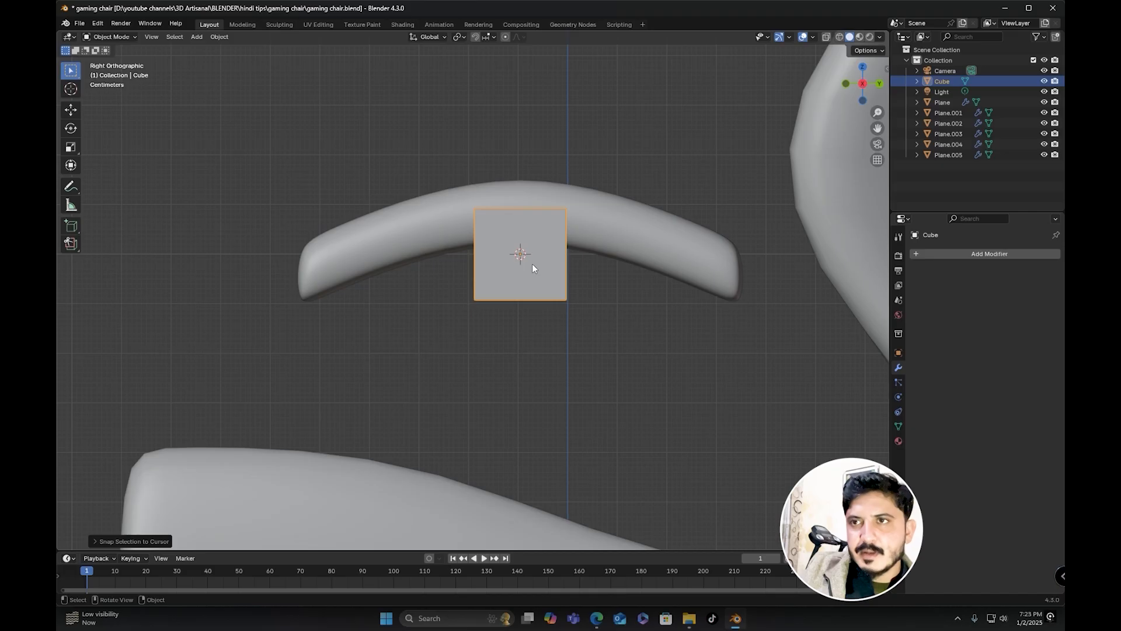
Step: Scale the cube along X to about 0.88 to match the armrest's width in the top view
{"action": "middle_click_drag", "start_coordinate": [510, 280], "coordinate": [617, 324]}
{"action": "scroll", "coordinate": [668, 331], "scroll_direction": "down", "scroll_amount": 5}
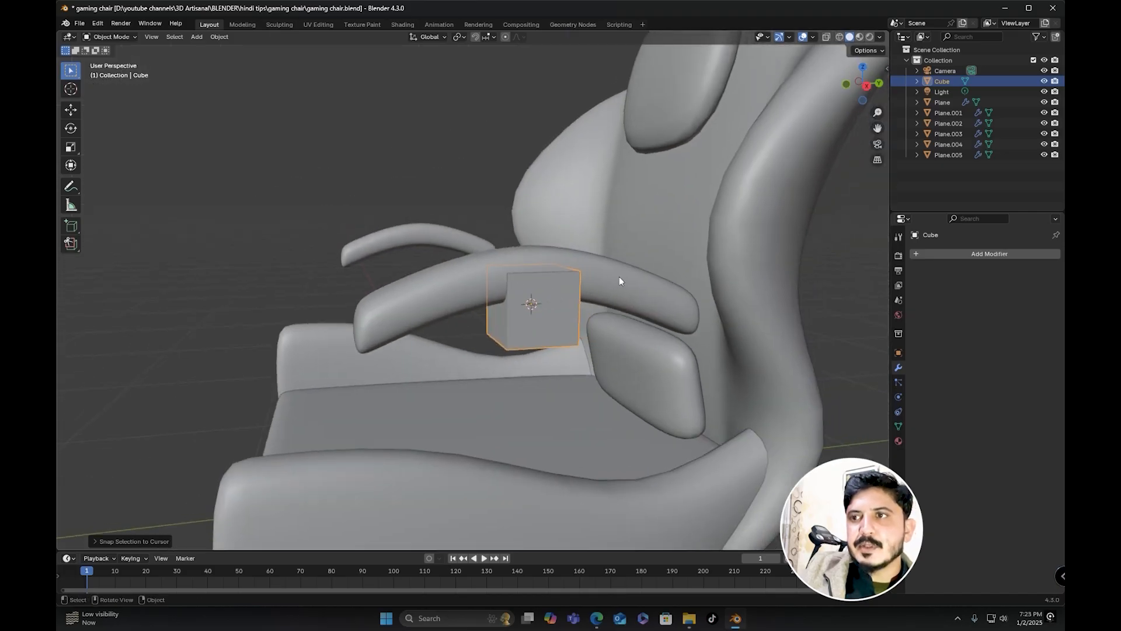
{"action": "mouse_move", "coordinate": [611, 275]}
{"action": "middle_mouse_down"}
{"action": "mouse_move", "coordinate": [583, 308]}
{"action": "mouse_move", "coordinate": [570, 293]}
{"action": "mouse_move", "coordinate": [591, 274]}
{"action": "middle_mouse_up"}
{"action": "scroll", "coordinate": [505, 262], "scroll_direction": "up", "scroll_amount": 1}
{"action": "middle_click_drag", "start_coordinate": [505, 262], "coordinate": [671, 360]}
{"action": "scroll", "coordinate": [645, 262], "scroll_direction": "up", "scroll_amount": 2}
{"action": "middle_click_drag", "start_coordinate": [645, 262], "coordinate": [533, 293], "text": "shift"}
{"action": "scroll", "coordinate": [548, 286], "scroll_direction": "up", "scroll_amount": 1}
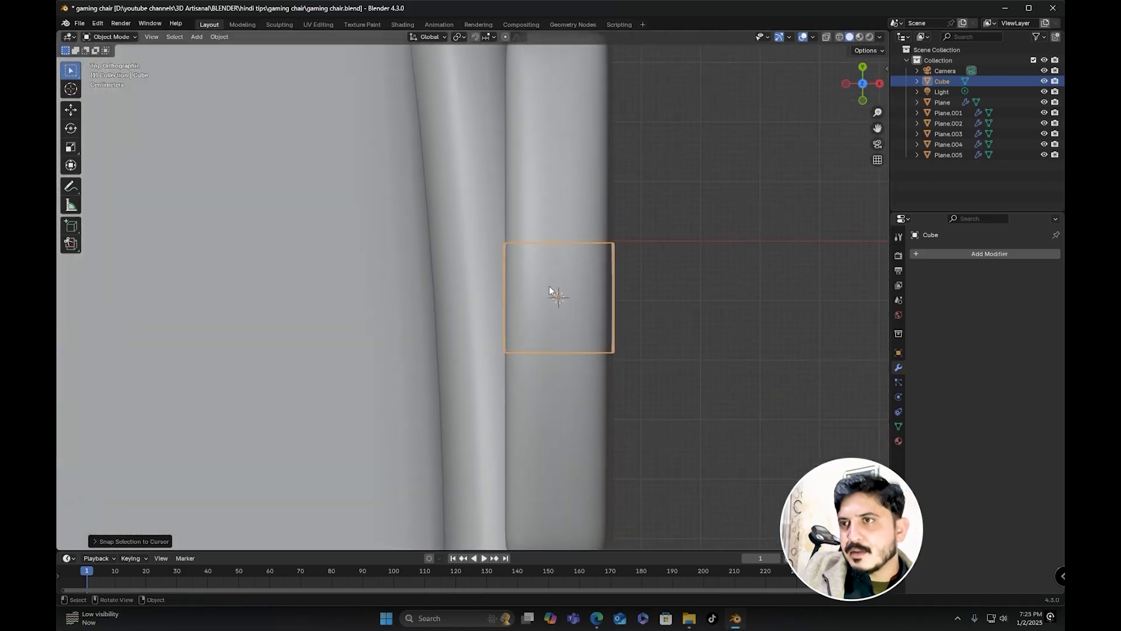
{"action": "key", "text": "s"}
{"action": "key", "text": "x"}
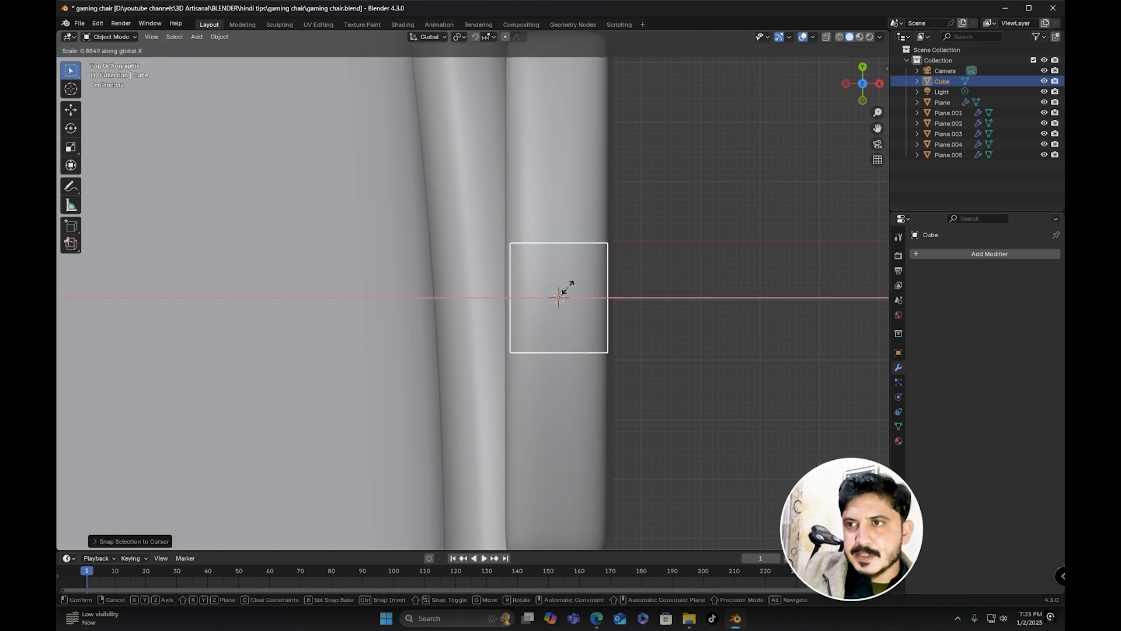
{"action": "left_click", "coordinate": [566, 288]}
Step: Turn off proportional editing and extrude the cube's bottom face down along Z to about the seat's base
{"action": "middle_click_drag", "start_coordinate": [571, 293], "coordinate": [549, 223]}
{"action": "key", "text": "Tab"}
{"action": "middle_click_drag", "start_coordinate": [496, 271], "coordinate": [260, 126]}
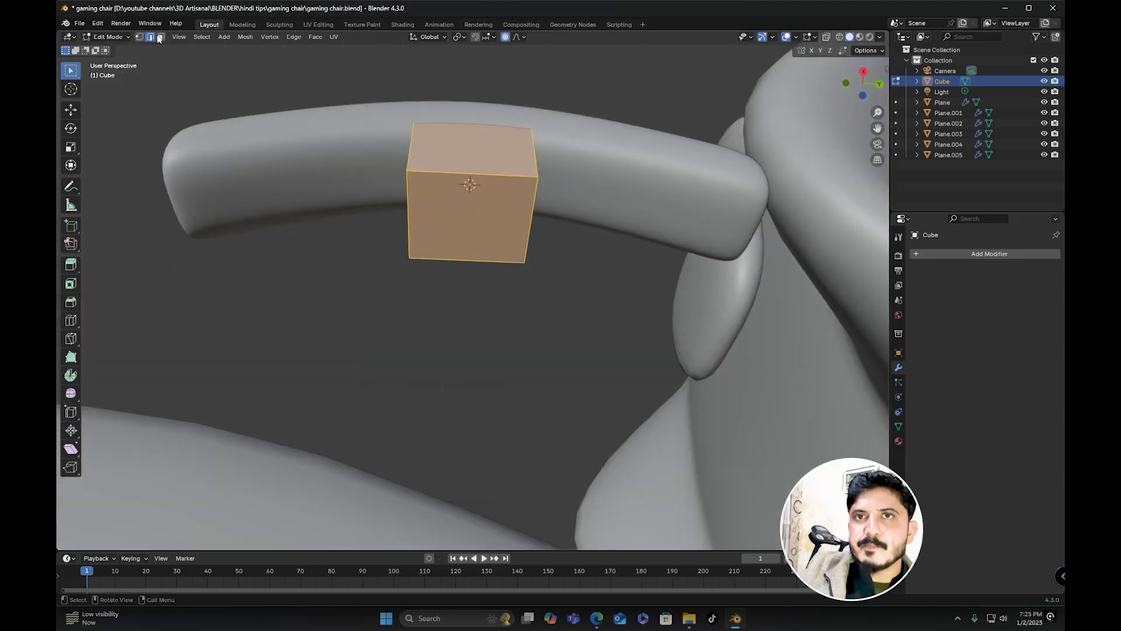
{"action": "key", "text": "alt+a"}
{"action": "middle_click_drag", "start_coordinate": [412, 193], "coordinate": [434, 173]}
{"action": "key", "text": "g"}
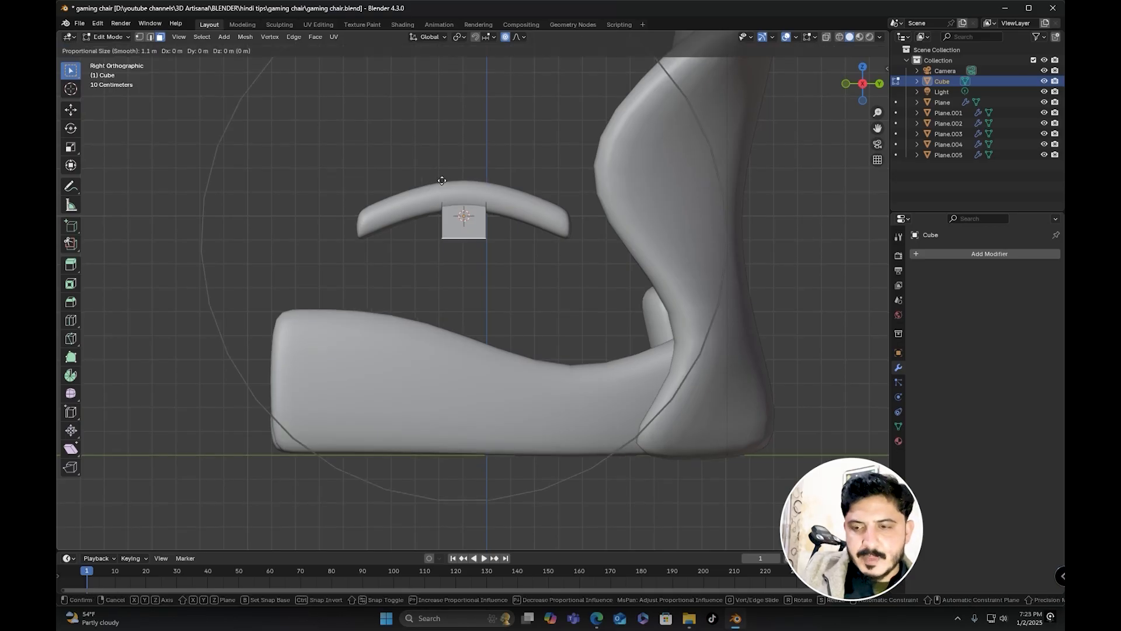
{"action": "key", "text": "z"}
{"action": "key", "text": "Escape"}
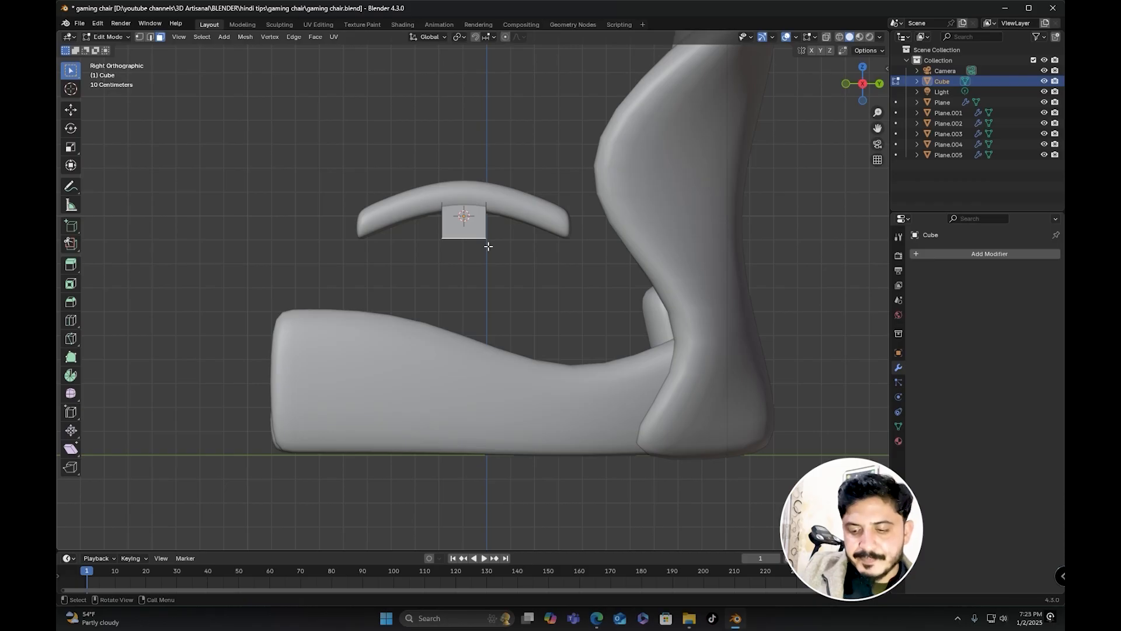
{"action": "key", "text": "e"}
{"action": "key", "text": "z"}
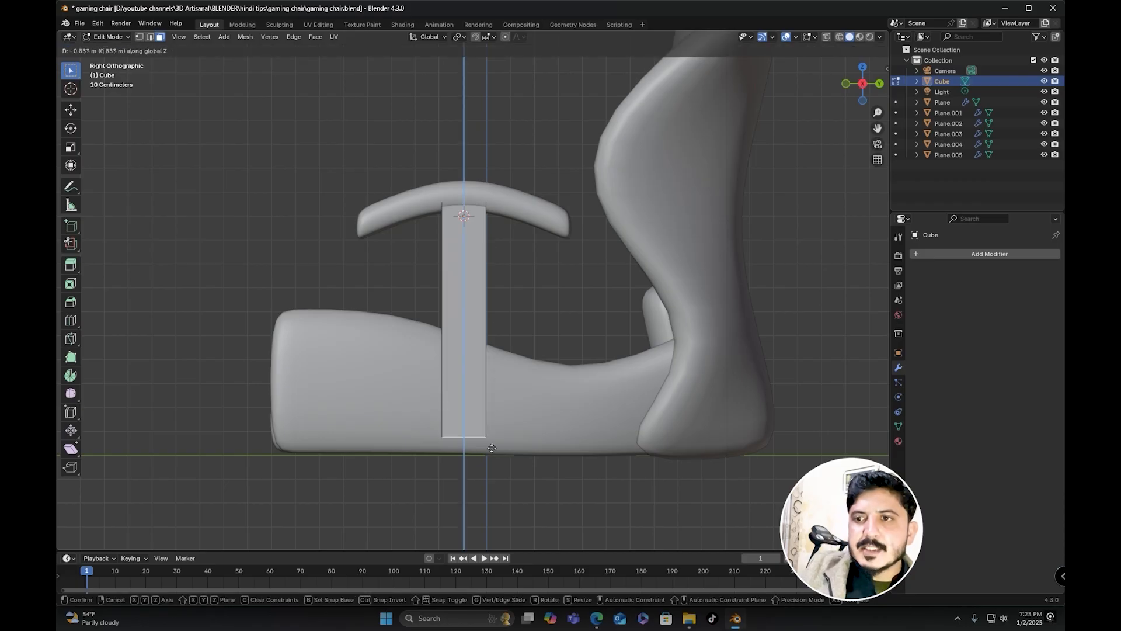
{"action": "left_click", "coordinate": [489, 463]}
{"action": "middle_click_drag", "start_coordinate": [489, 462], "coordinate": [447, 295]}
{"action": "key", "text": "Tab"}
Step: Scale the whole support post down uniformly to about 0.74, with a slight further size adjustment
{"action": "scroll", "coordinate": [521, 369], "scroll_direction": "up", "scroll_amount": 2}
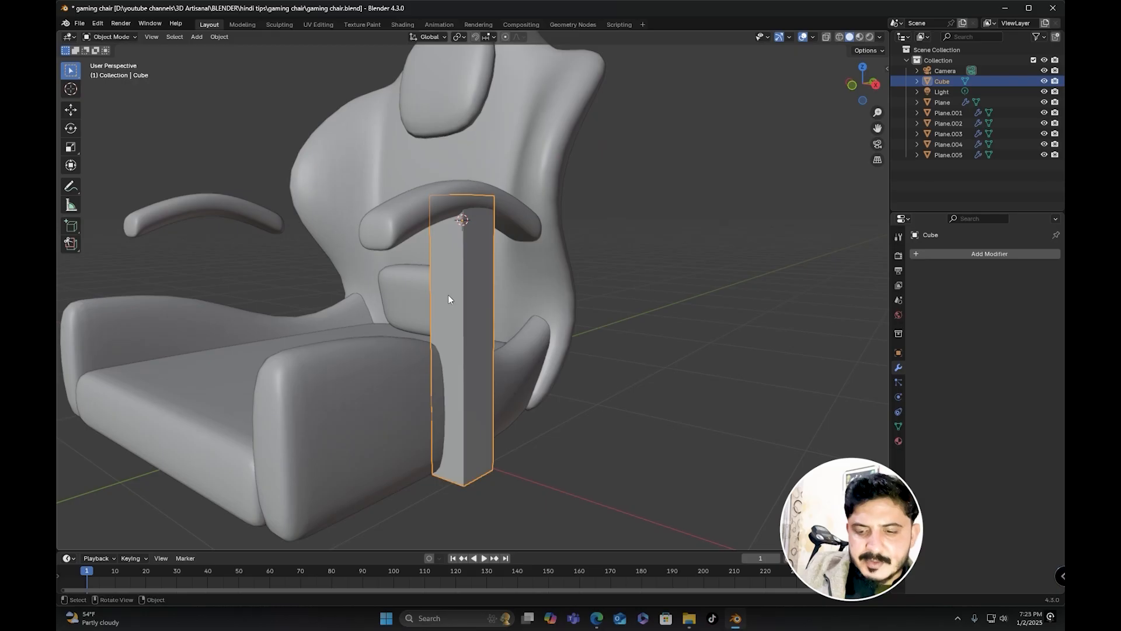
{"action": "key", "text": "s"}
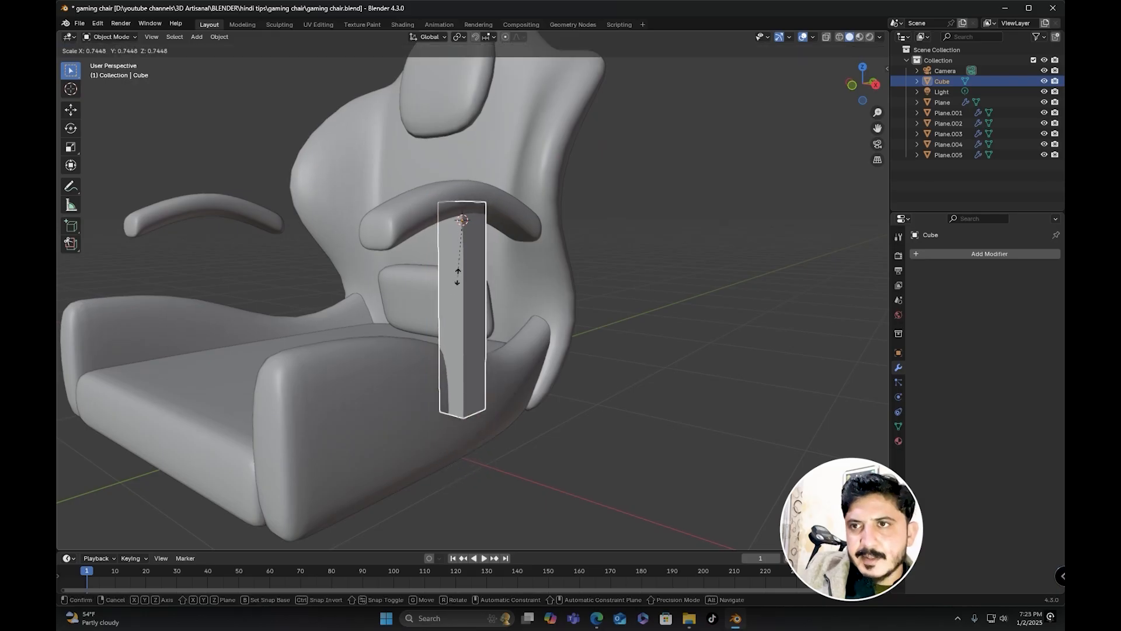
{"action": "left_click", "coordinate": [458, 279]}
{"action": "middle_click_drag", "start_coordinate": [457, 279], "coordinate": [478, 257]}
{"action": "key", "text": "s"}
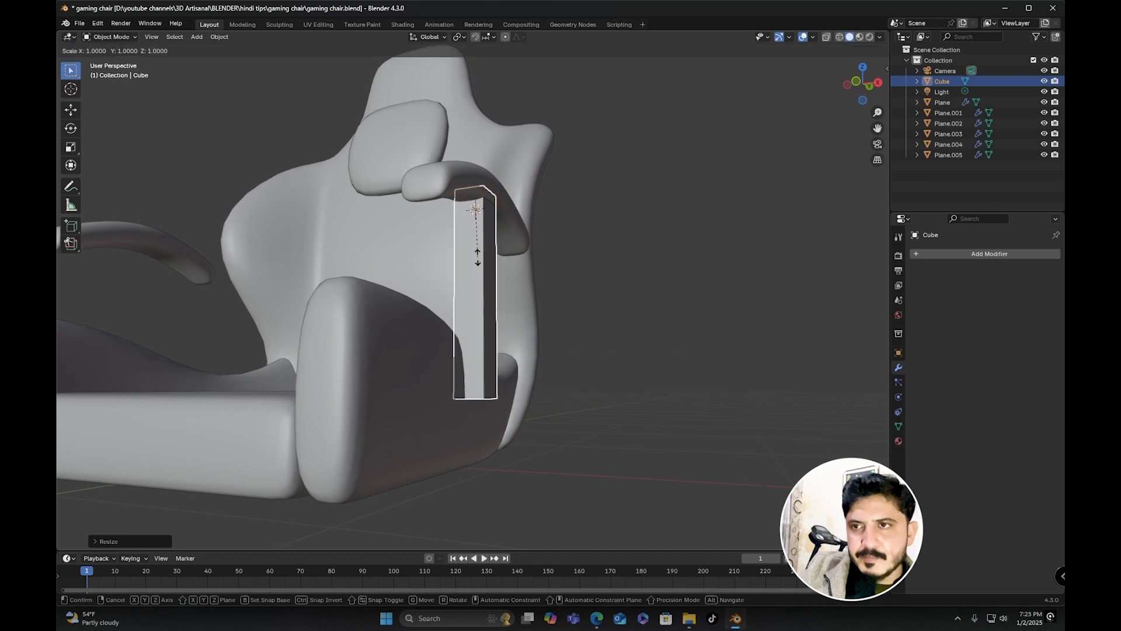
{"action": "left_click", "coordinate": [473, 257]}
{"action": "middle_click_drag", "start_coordinate": [472, 257], "coordinate": [497, 281]}
Step: Add a Subdivision Surface modifier to the support post and set its viewport level to 2
{"action": "left_click", "coordinate": [958, 254]}
{"action": "left_click", "coordinate": [958, 254]}
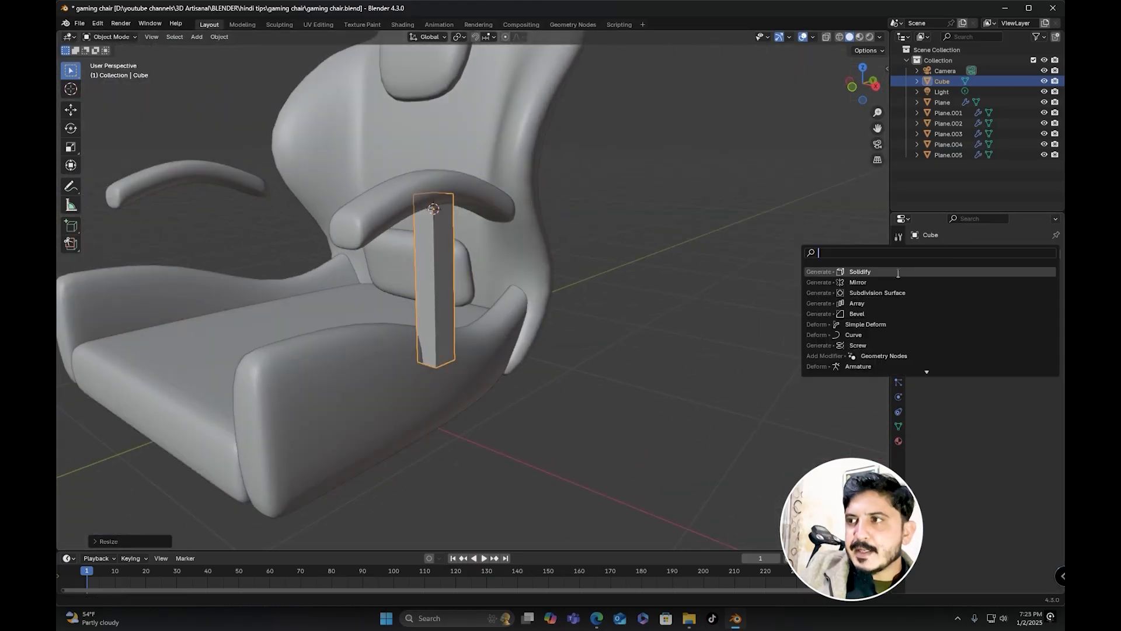
{"action": "left_click", "coordinate": [869, 291]}
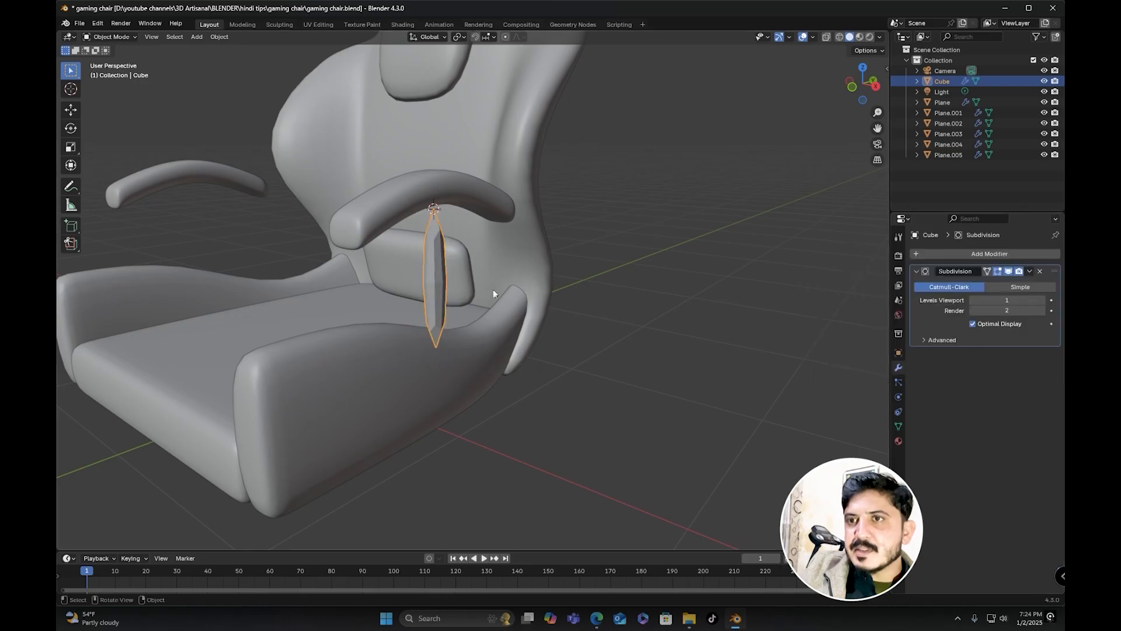
{"action": "left_click", "coordinate": [1042, 299]}
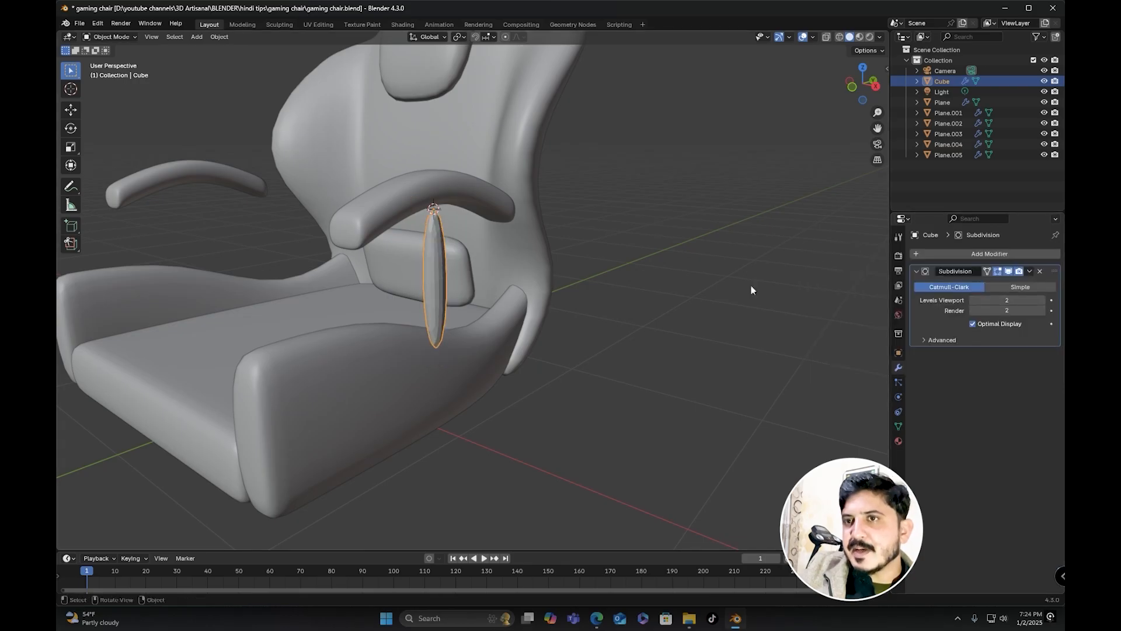
Step: Add lengthwise loop cuts through the middle of the support post in both directions
{"action": "key", "text": "Tab"}
{"action": "key", "text": "KP_Decimal"}
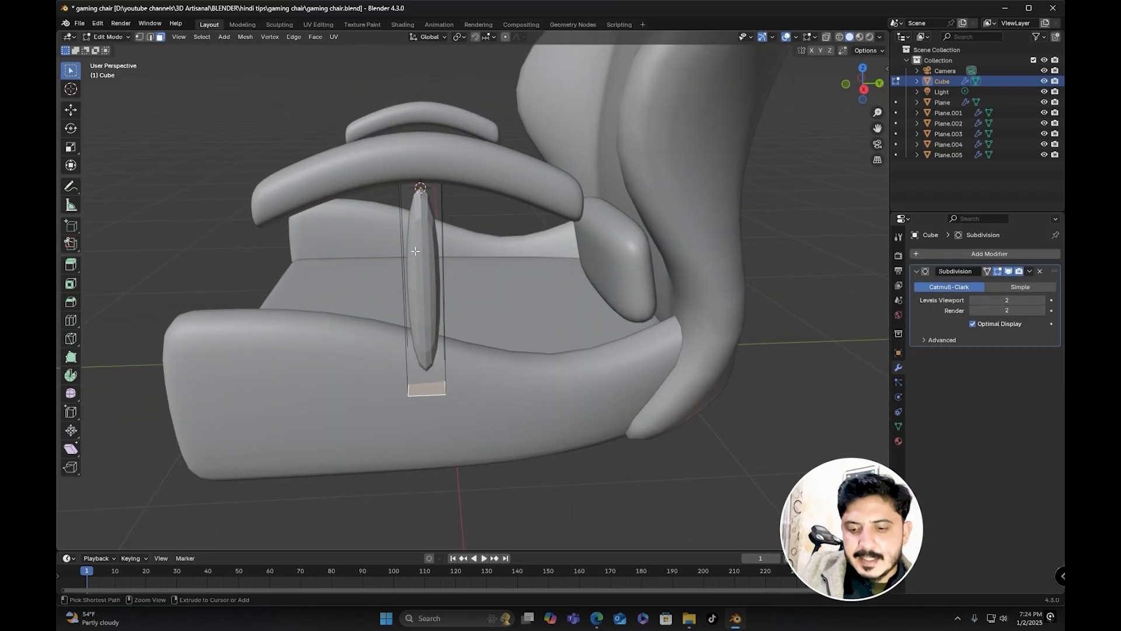
{"action": "key", "text": "ctrl+r"}
{"action": "left_click", "coordinate": [420, 187]}
{"action": "left_click", "coordinate": [433, 261]}
{"action": "middle_click_drag", "start_coordinate": [433, 261], "coordinate": [484, 242]}
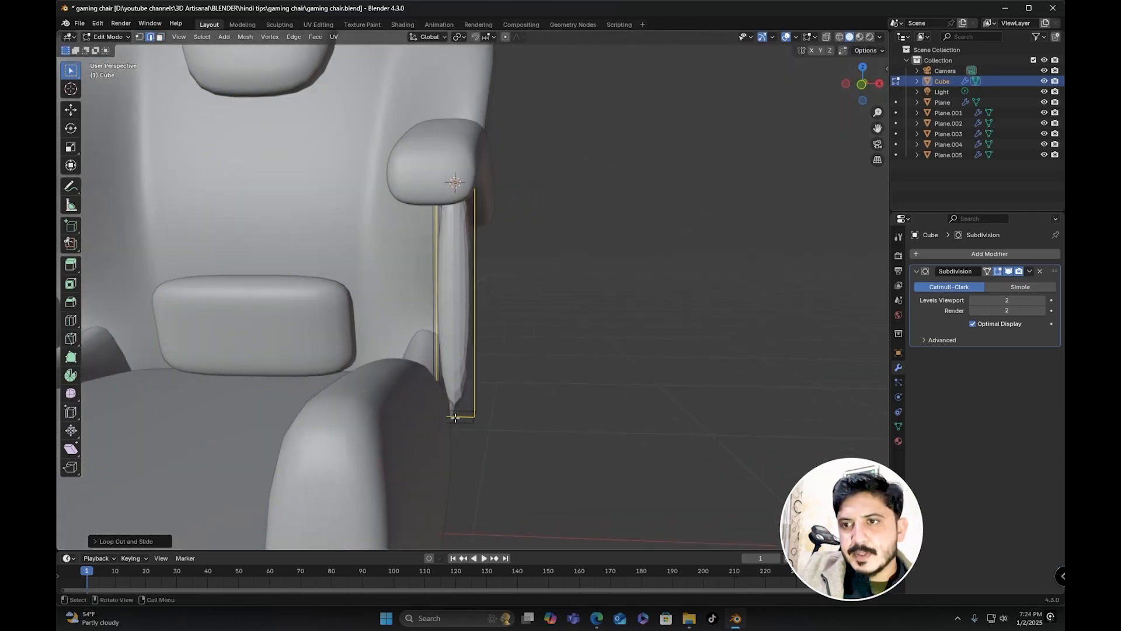
{"action": "middle_click_drag", "start_coordinate": [467, 414], "coordinate": [428, 291]}
{"action": "scroll", "coordinate": [428, 291], "scroll_direction": "up", "scroll_amount": 2}
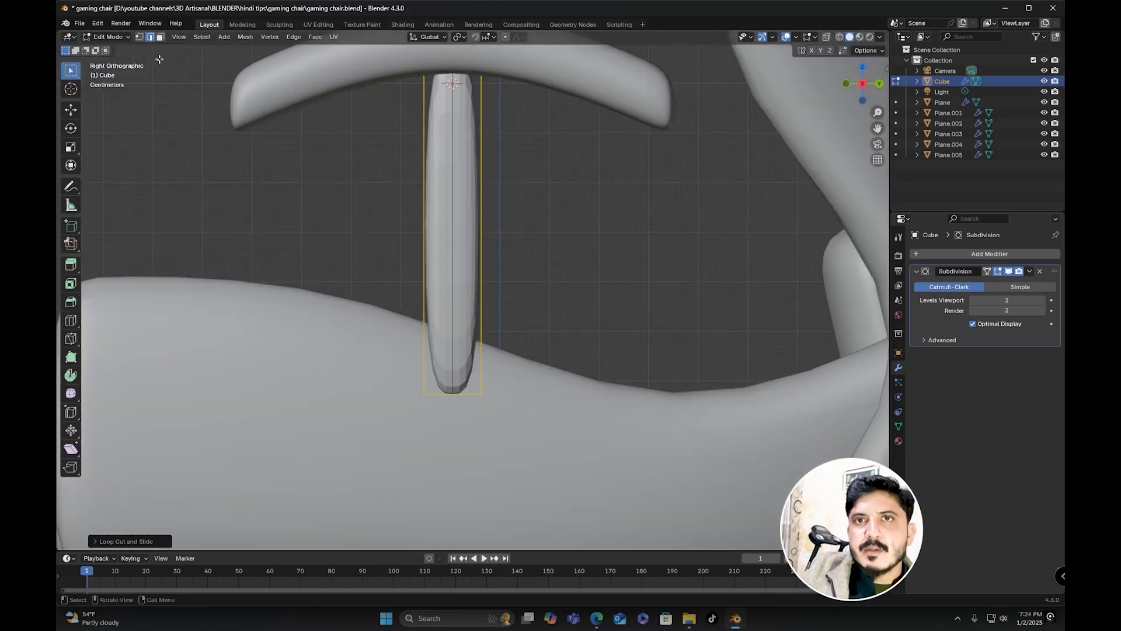
Step: Select the support post's bottom faces and move them down about 0.45 m along Z to just below the seat
{"action": "left_click", "coordinate": [139, 37]}
{"action": "middle_click_drag", "start_coordinate": [315, 283], "coordinate": [506, 265]}
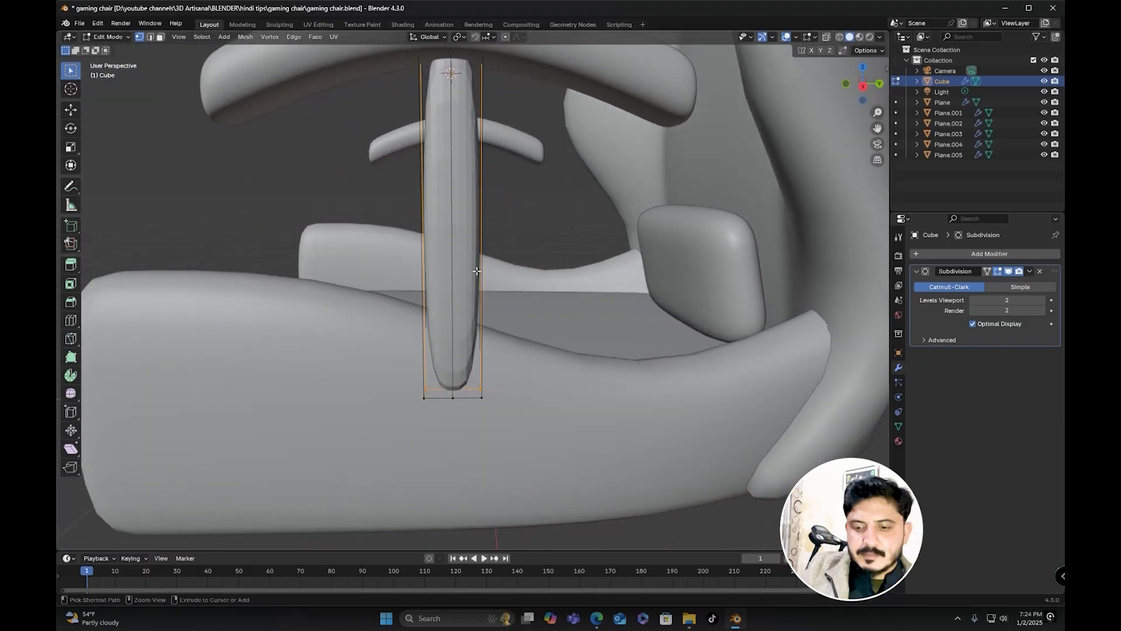
{"action": "middle_click_drag", "start_coordinate": [461, 340], "coordinate": [463, 278]}
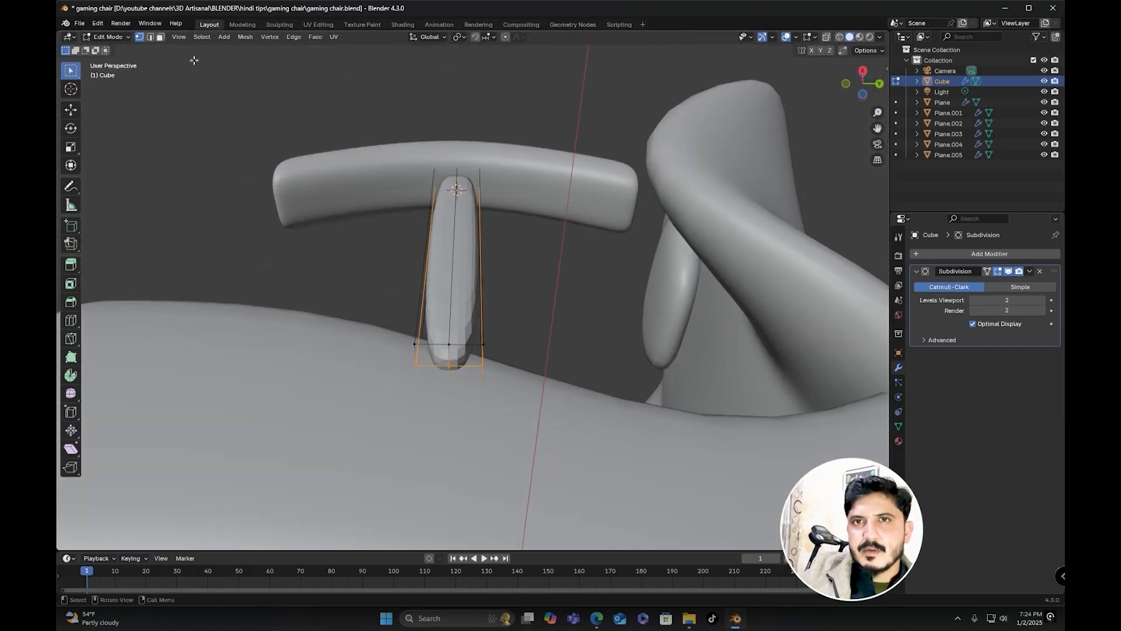
{"action": "left_click", "coordinate": [160, 37]}
{"action": "left_click", "coordinate": [440, 371], "text": "shift"}
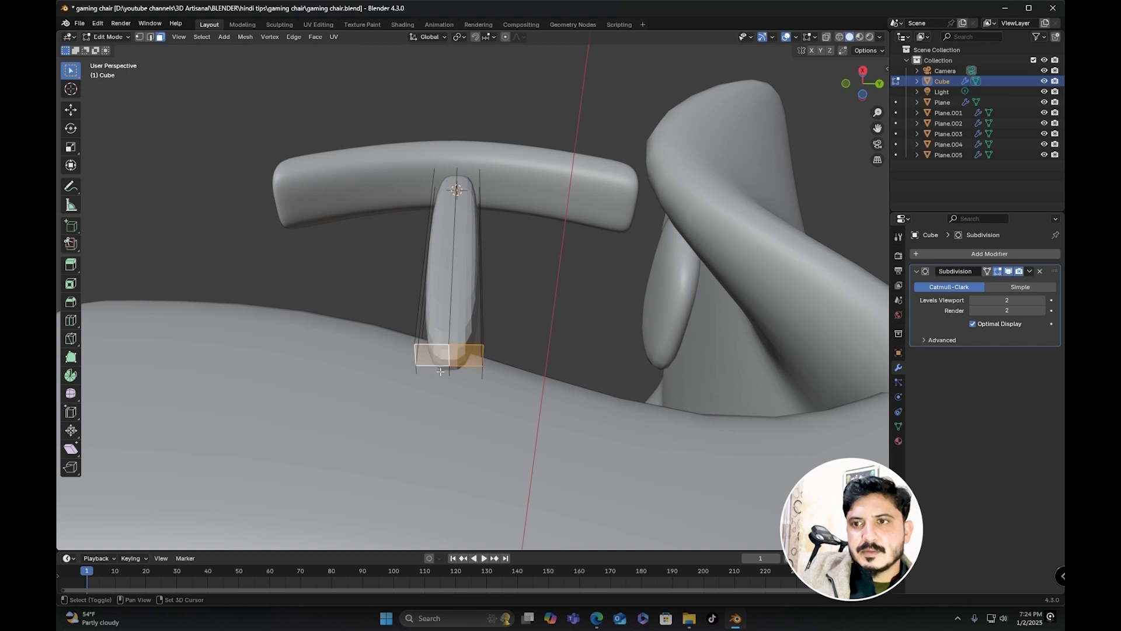
{"action": "middle_click_drag", "start_coordinate": [472, 376], "coordinate": [471, 295]}
{"action": "key", "text": "g"}
{"action": "key", "text": "z"}
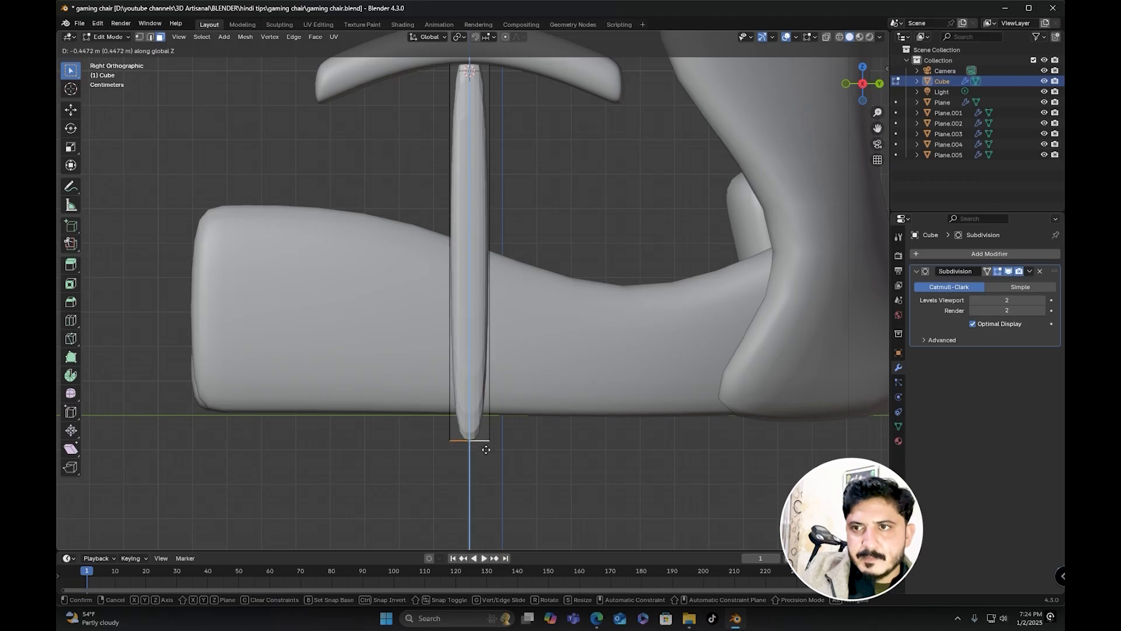
{"action": "left_click", "coordinate": [486, 450]}
Step: Add horizontal loop cuts close to the support post's bottom and top ends to sharpen its rounded tips
{"action": "key", "text": "ctrl+r"}
{"action": "left_click", "coordinate": [487, 397]}
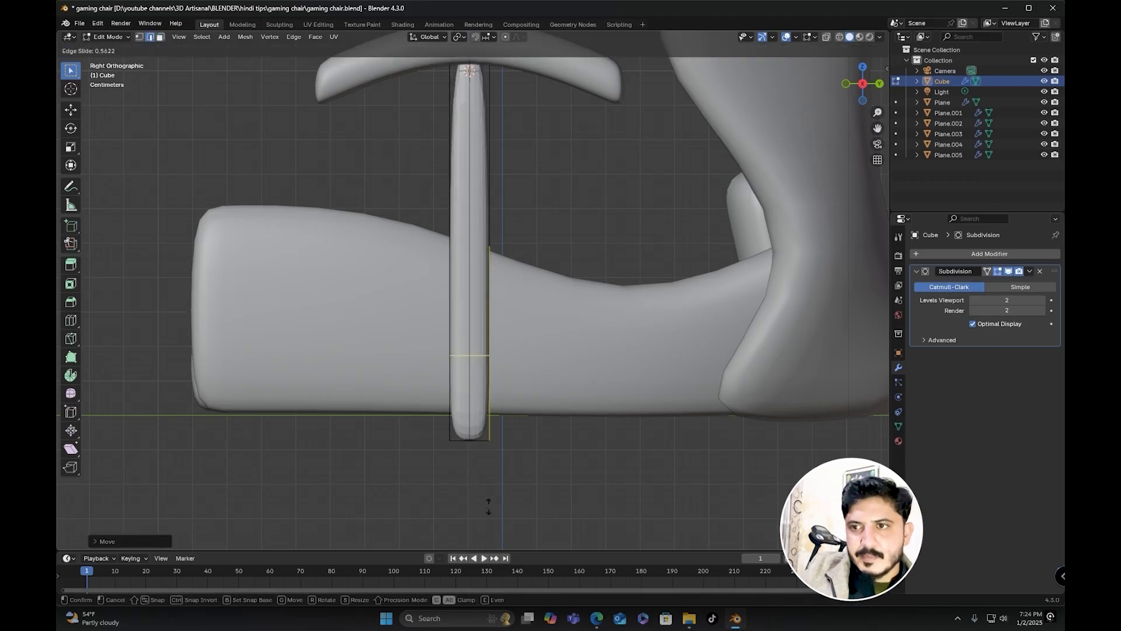
{"action": "left_click", "coordinate": [497, 66]}
{"action": "scroll", "coordinate": [435, 177], "scroll_direction": "up", "scroll_amount": 3, "text": "shift"}
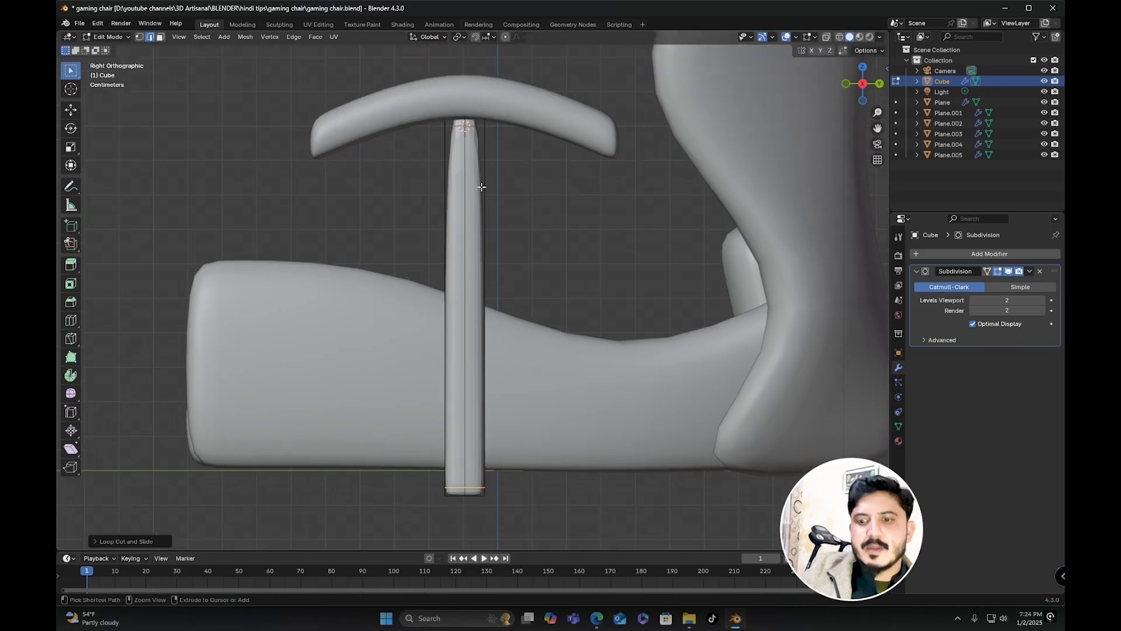
{"action": "key", "text": "ctrl+r"}
{"action": "left_click", "coordinate": [481, 187]}
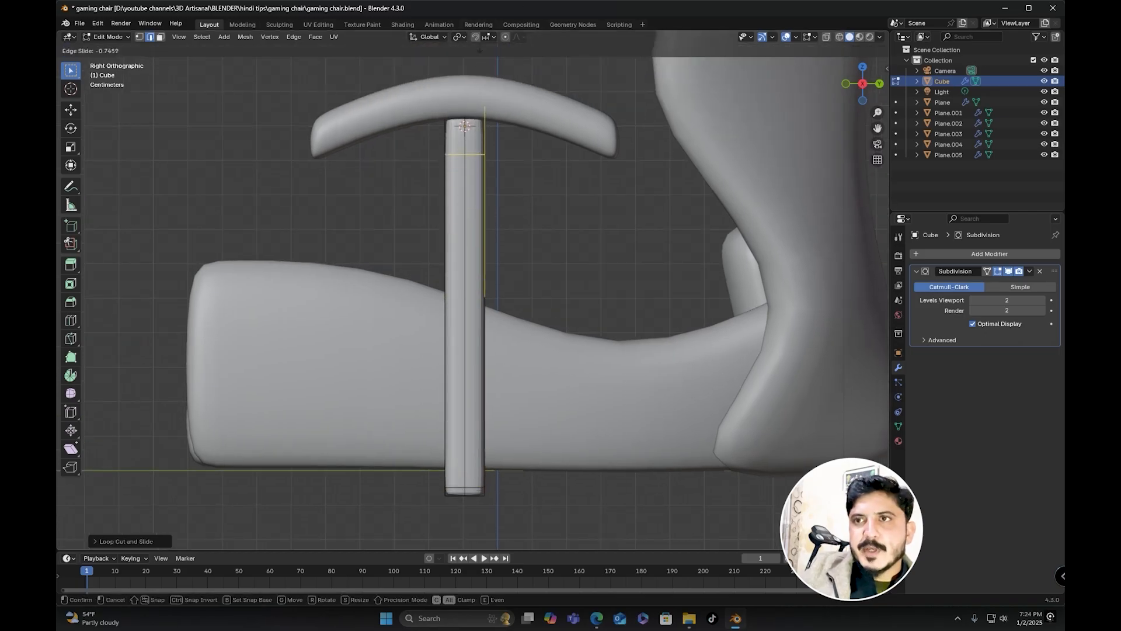
{"action": "left_click", "coordinate": [478, 530]}
{"action": "middle_click_drag", "start_coordinate": [429, 393], "coordinate": [522, 380]}
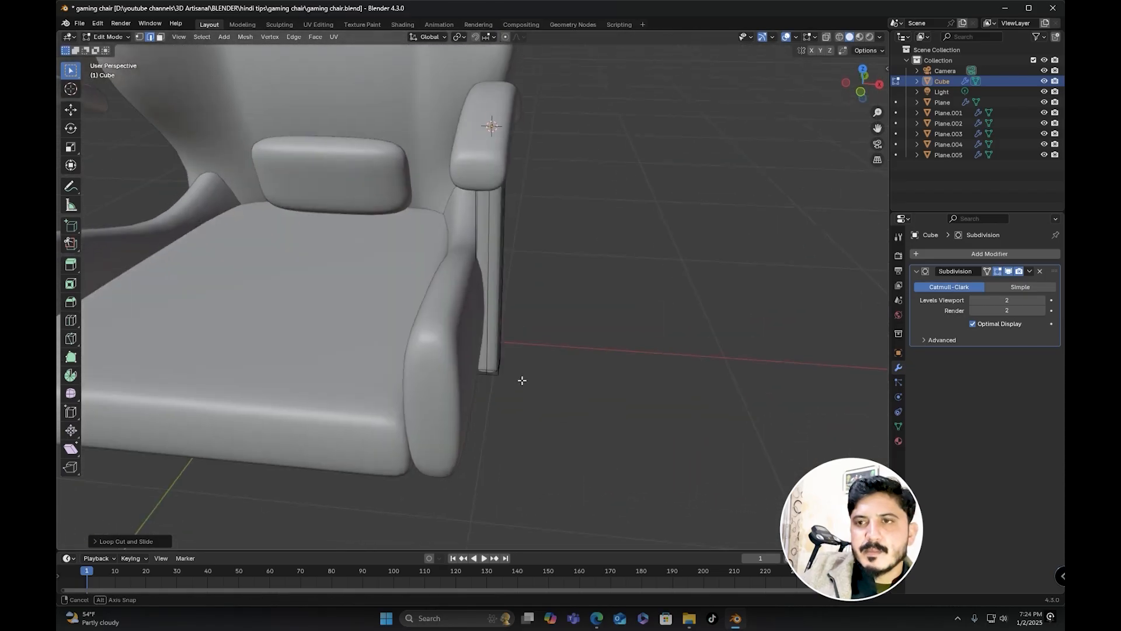
{"action": "key", "text": "Tab"}
Step: Move the mirrored side bolsters inward by about 0.03 m along X, away from the armrest support post
{"action": "left_click", "coordinate": [460, 355]}
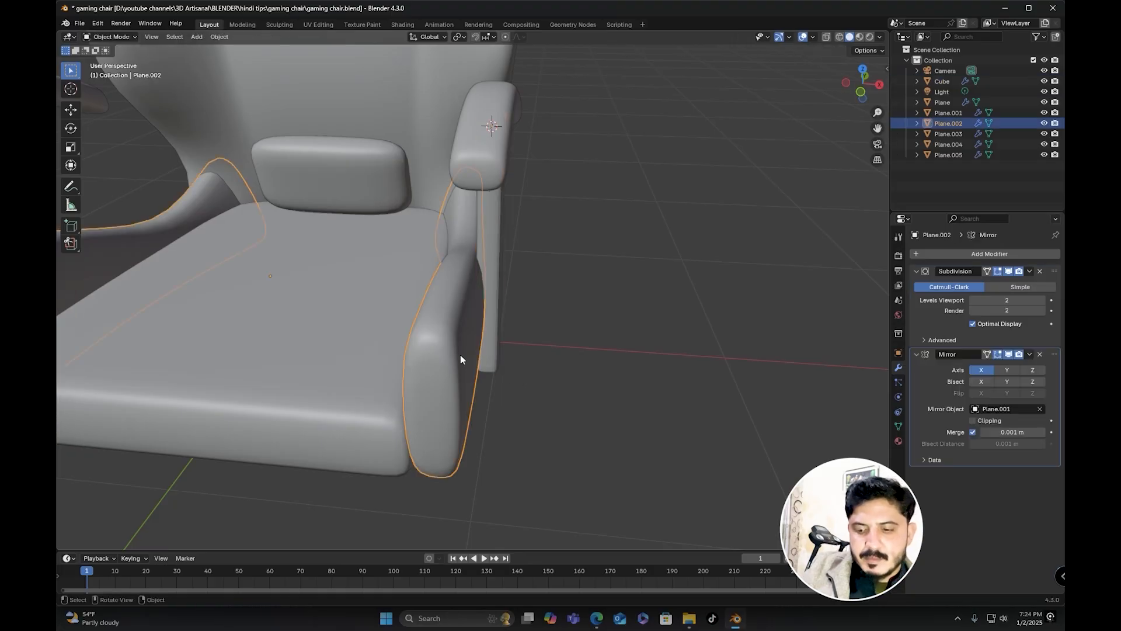
{"action": "key", "text": "g"}
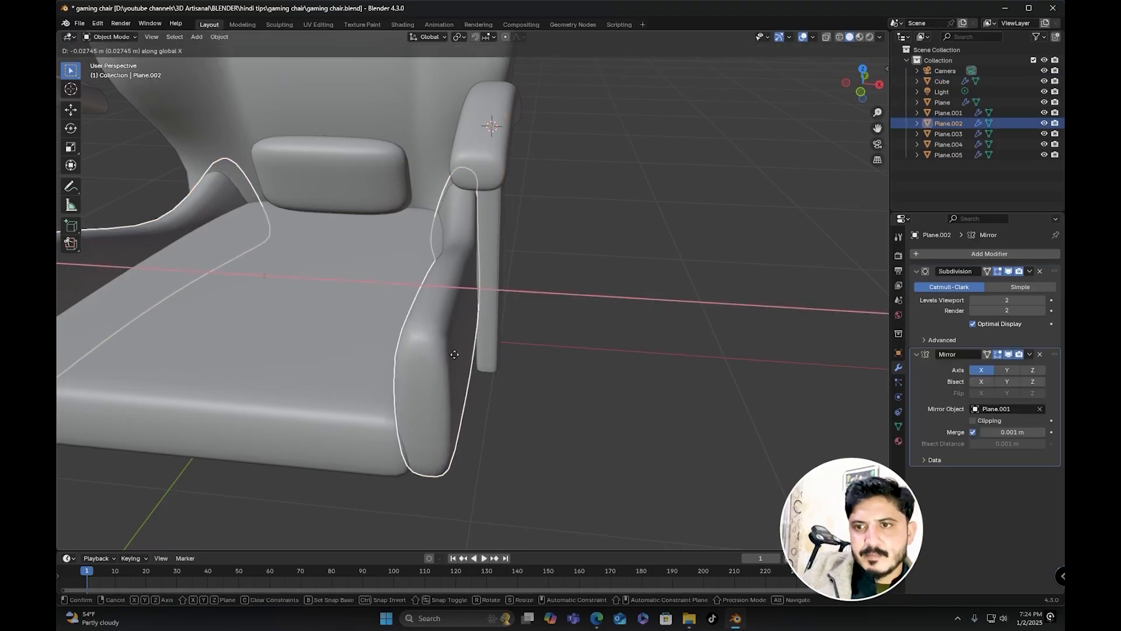
{"action": "left_click", "coordinate": [453, 354]}
{"action": "middle_click_drag", "start_coordinate": [454, 354], "coordinate": [411, 283]}
Step: Add a horizontal loop cut around the support post just above its bottom end, near the seat's underside
{"action": "left_click", "coordinate": [496, 300]}
{"action": "key", "text": "Tab"}
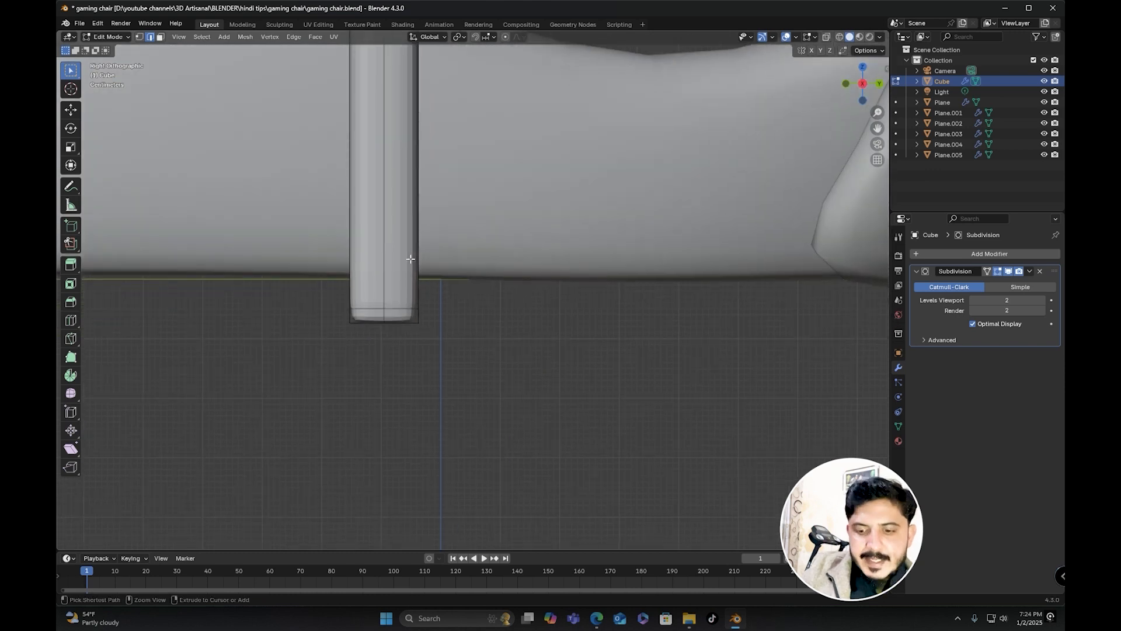
{"action": "key", "text": "ctrl+r"}
{"action": "left_click_drag", "start_coordinate": [414, 256], "coordinate": [411, 301]}
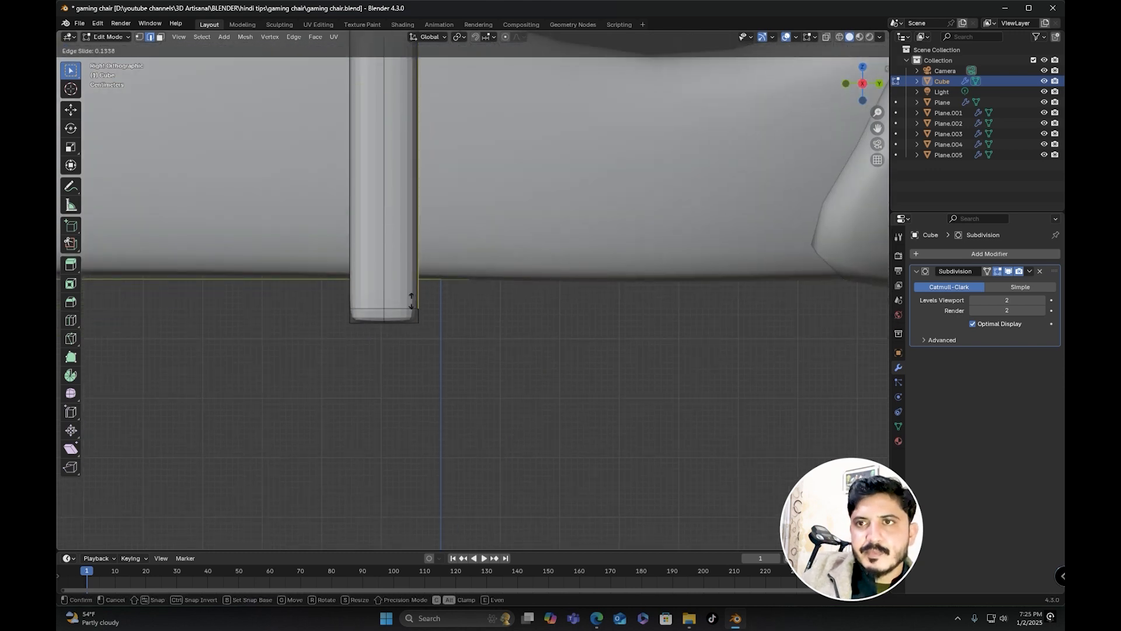
{"action": "left_click", "coordinate": [419, 538]}
{"action": "middle_click_drag", "start_coordinate": [360, 330], "coordinate": [520, 309]}
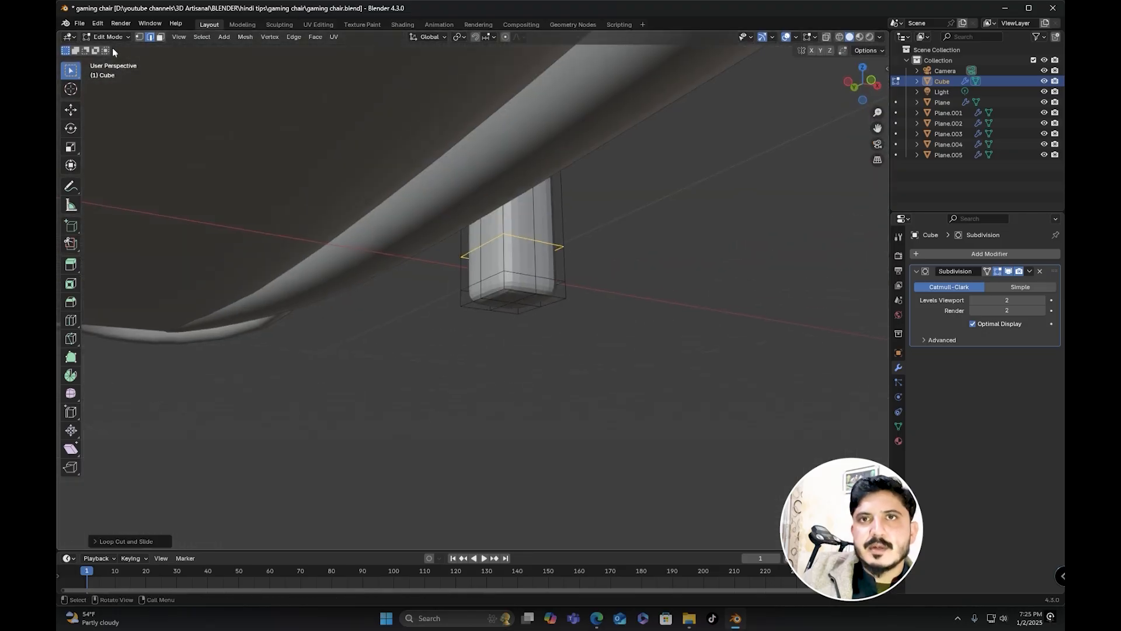
Step: Extrude the inward-facing faces at the post's bottom end horizontally beneath the seat, nearly to the chair's centre
{"action": "left_click", "coordinate": [160, 38]}
{"action": "left_click", "coordinate": [493, 259], "text": "shift"}
{"action": "left_click", "coordinate": [473, 263], "text": "shift"}
{"action": "left_click", "coordinate": [474, 292], "text": "shift"}
{"action": "left_click", "coordinate": [486, 285], "text": "shift"}
{"action": "middle_click_drag", "start_coordinate": [486, 286], "coordinate": [467, 302], "text": "alt"}
{"action": "key", "text": "e"}
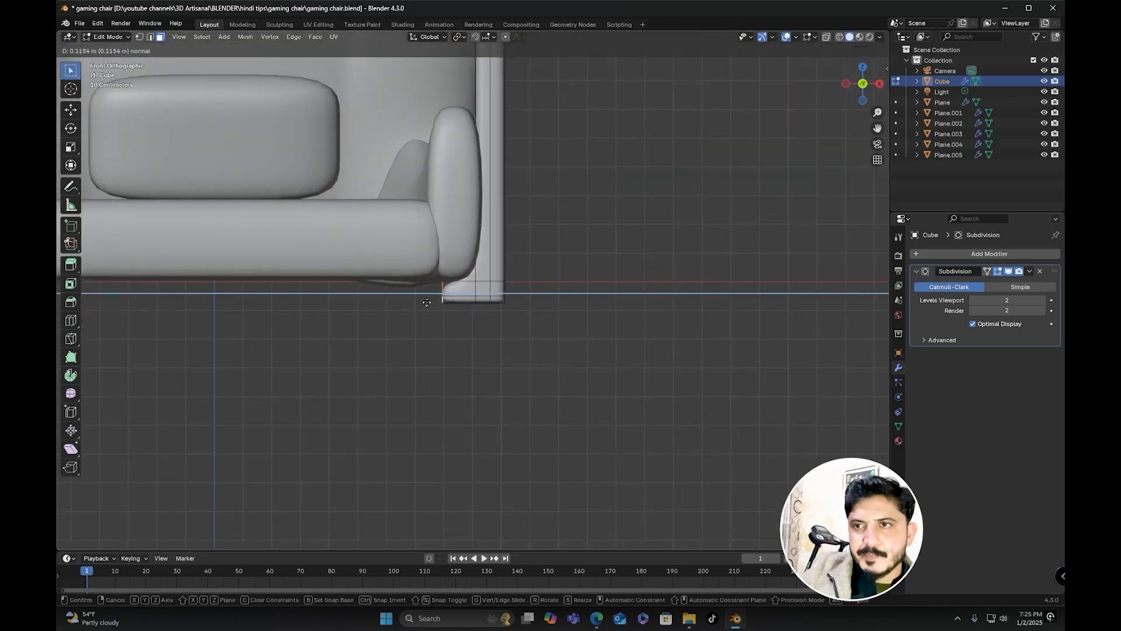
{"action": "left_click", "coordinate": [220, 304]}
Step: Add vertical loop cuts close to both ends of the horizontal arm under the seat to sharpen its corners
{"action": "scroll", "coordinate": [374, 304], "scroll_direction": "down", "scroll_amount": 2}
{"action": "scroll", "coordinate": [356, 303], "scroll_direction": "up", "scroll_amount": 3}
{"action": "middle_click_drag", "start_coordinate": [287, 292], "coordinate": [352, 286], "text": "shift"}
{"action": "key", "text": "ctrl+r"}
{"action": "left_click", "coordinate": [307, 291]}
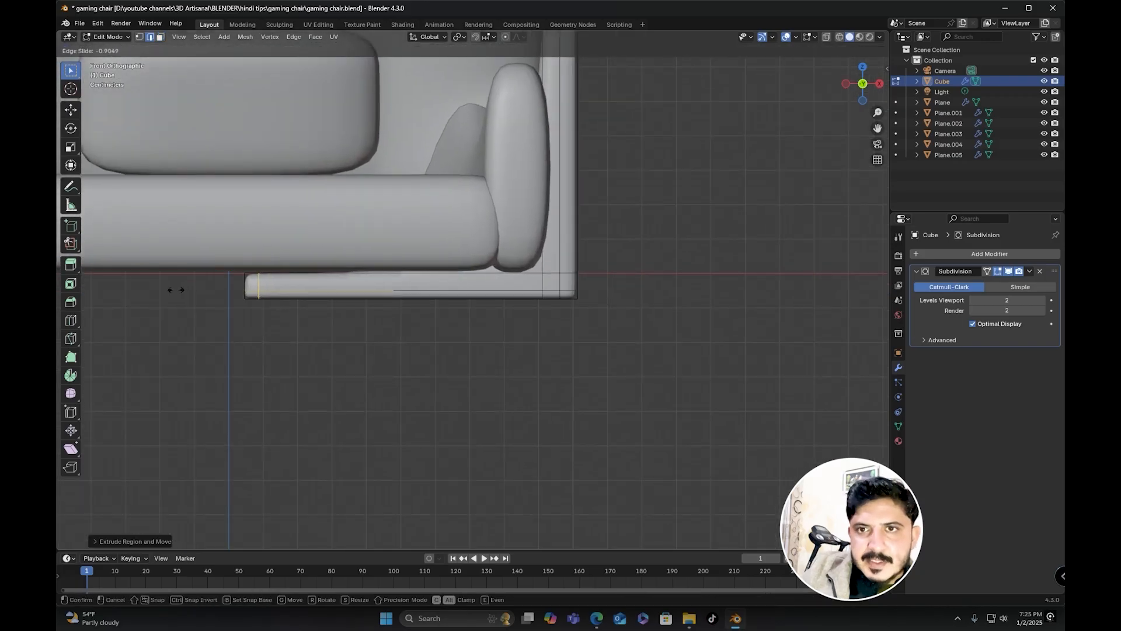
{"action": "left_click", "coordinate": [175, 290]}
{"action": "key", "text": "g"}
{"action": "key", "text": "g"}
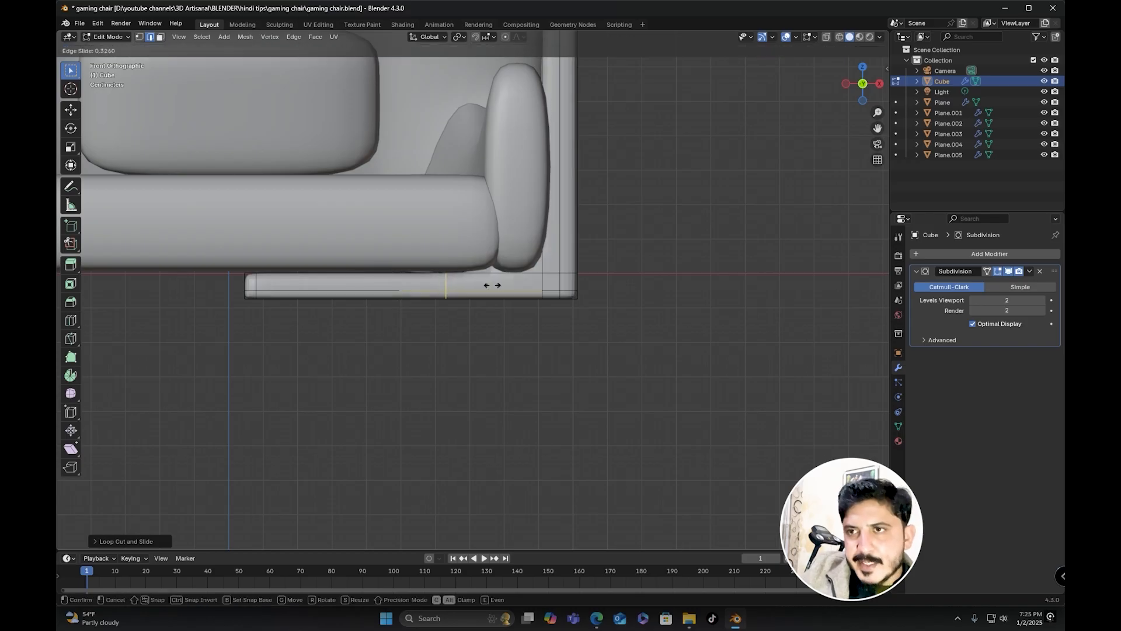
{"action": "left_click", "coordinate": [566, 283]}
Step: Leave mesh editing and apply Shade Smooth to the L-shaped armrest support
{"action": "key", "text": "Tab"}
{"action": "middle_click_drag", "start_coordinate": [566, 284], "coordinate": [450, 300]}
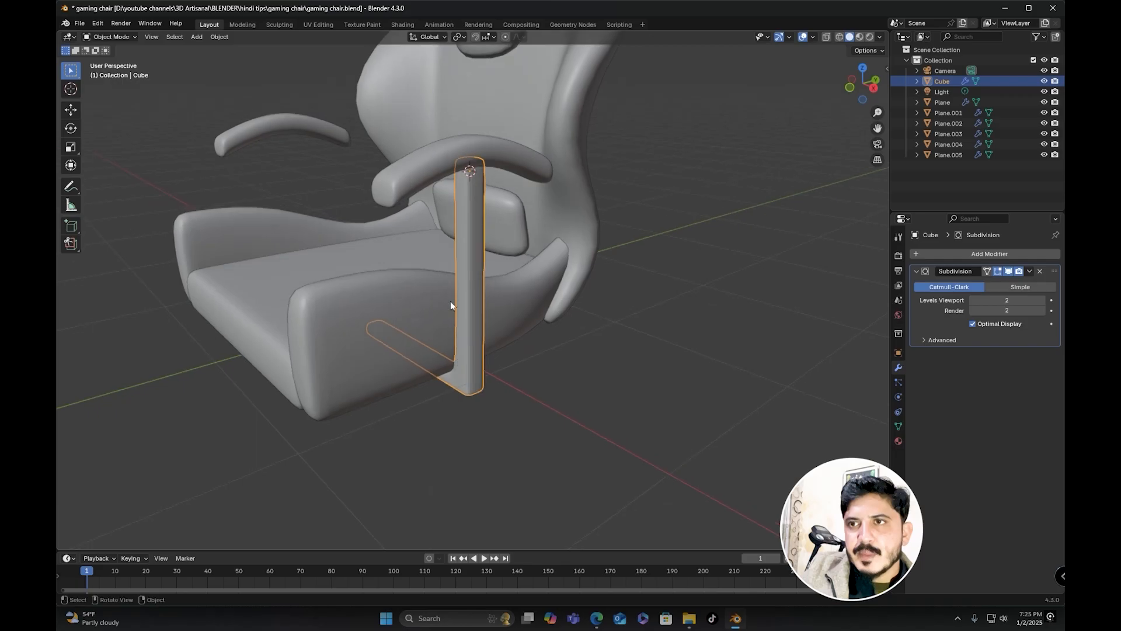
{"action": "scroll", "coordinate": [450, 300], "scroll_direction": "up", "scroll_amount": 2}
{"action": "right_click", "coordinate": [477, 216]}
{"action": "mouse_move", "coordinate": [477, 218]}
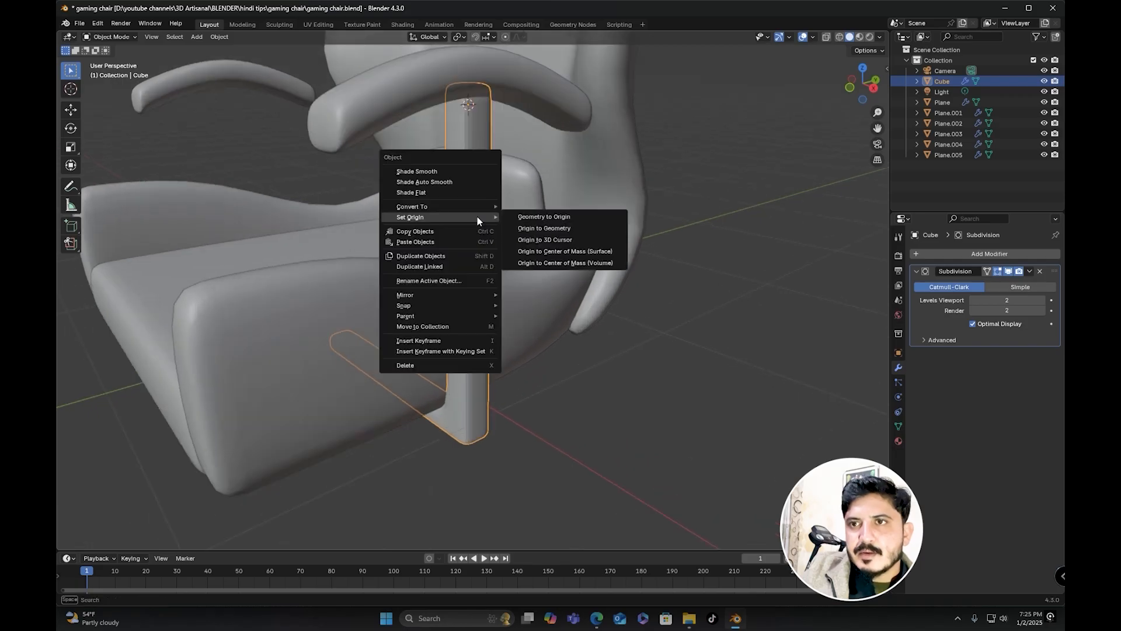
{"action": "left_click", "coordinate": [422, 172]}
{"action": "middle_click_drag", "start_coordinate": [400, 200], "coordinate": [572, 295]}
{"action": "left_click", "coordinate": [572, 295]}
Step: Add a Mirror modifier on X to the armrest support, using the seat (Plane.001) as the mirror object
{"action": "left_click", "coordinate": [490, 374]}
{"action": "middle_click_drag", "start_coordinate": [460, 347], "coordinate": [584, 316]}
{"action": "left_click", "coordinate": [969, 254]}
{"action": "type", "text": "mirror"}
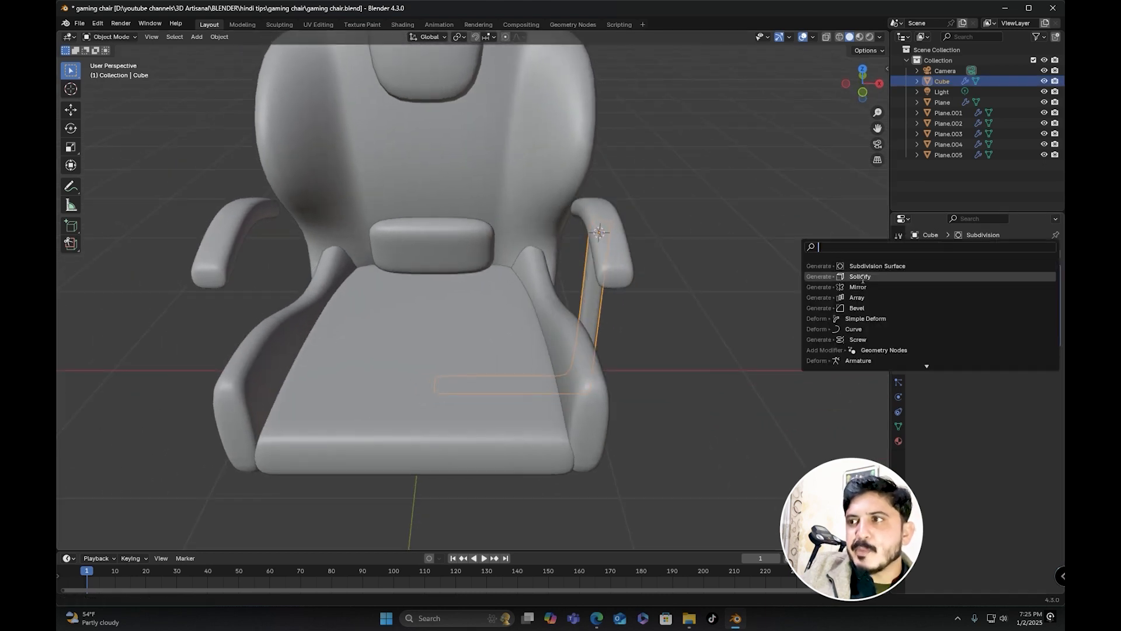
{"action": "key", "text": "Return"}
{"action": "middle_click_drag", "start_coordinate": [732, 350], "coordinate": [648, 327]}
{"action": "left_click", "coordinate": [1040, 423]}
{"action": "left_click", "coordinate": [418, 320]}
{"action": "middle_click_drag", "start_coordinate": [418, 320], "coordinate": [679, 297]}
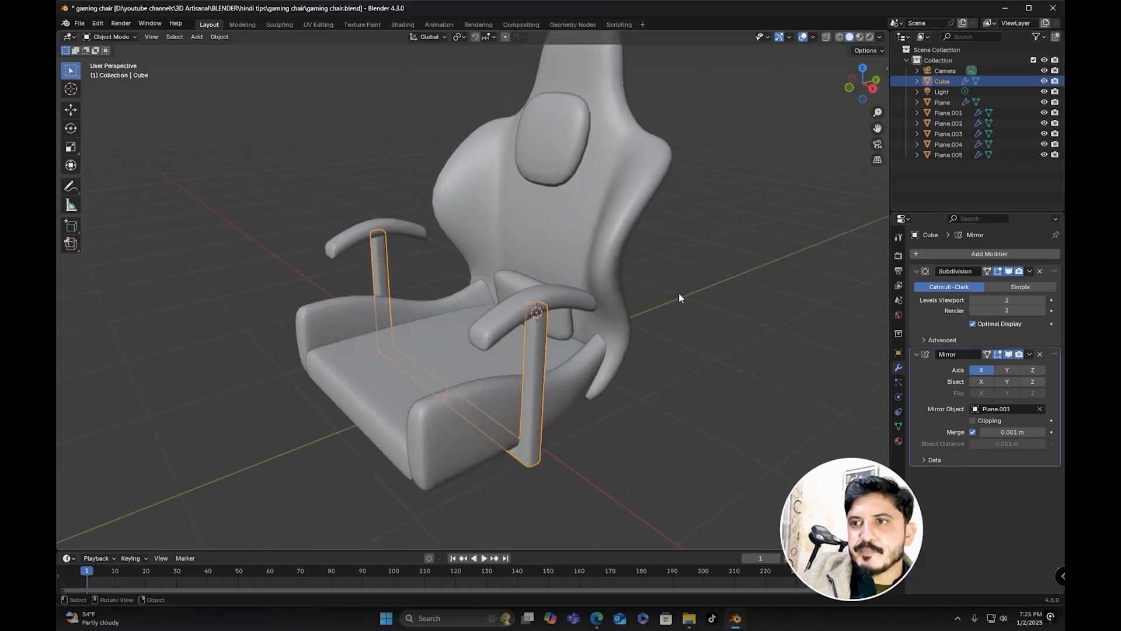
{"action": "left_click", "coordinate": [678, 298]}
{"action": "middle_click_drag", "start_coordinate": [619, 316], "coordinate": [595, 297]}
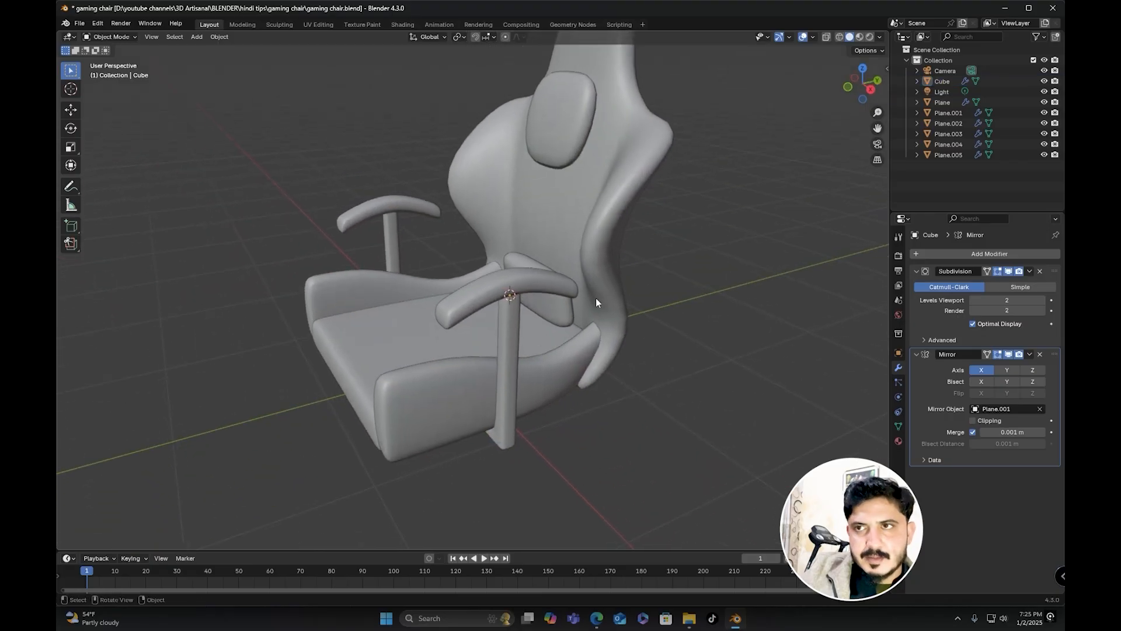
Step: Set the head cushion's Subdivision modifier to 3 levels for both viewport and render
{"action": "left_click", "coordinate": [569, 129]}
{"action": "scroll", "coordinate": [514, 257], "scroll_direction": "up", "scroll_amount": 5}
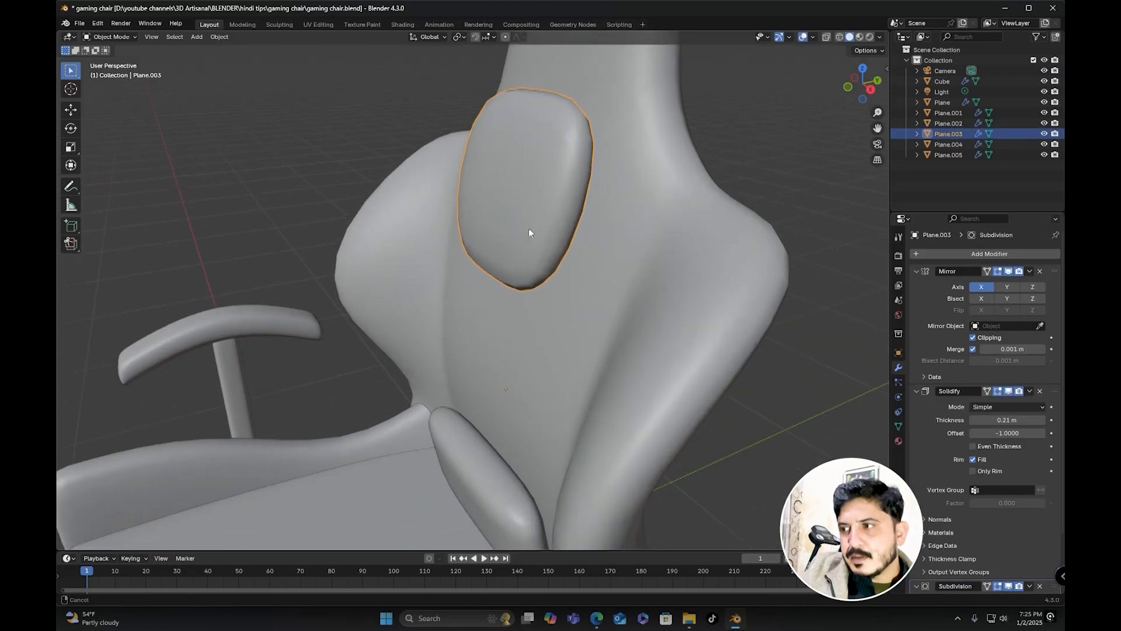
{"action": "middle_click_drag", "start_coordinate": [529, 232], "coordinate": [533, 210]}
{"action": "scroll", "coordinate": [993, 560], "scroll_direction": "down", "scroll_amount": 3}
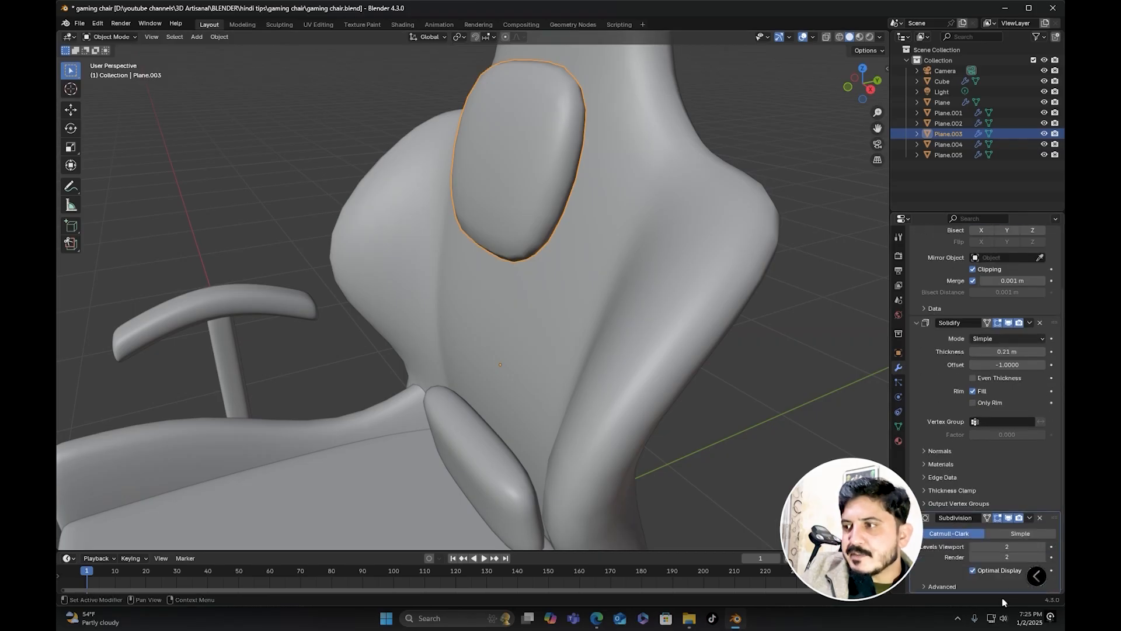
{"action": "left_click", "coordinate": [1042, 546]}
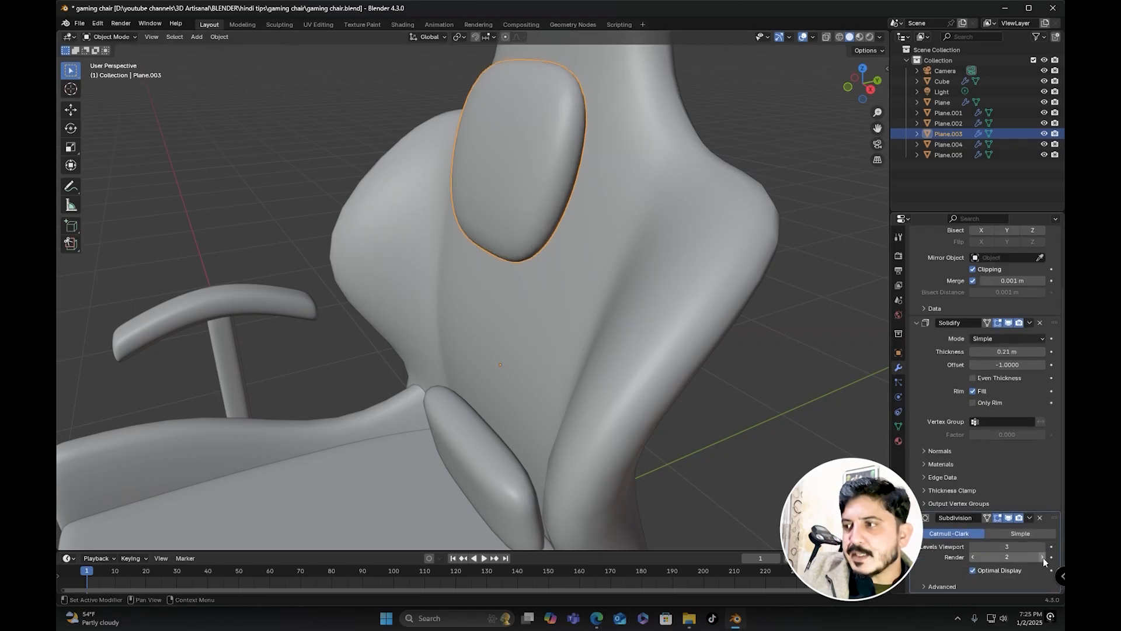
{"action": "left_click", "coordinate": [1042, 556]}
{"action": "scroll", "coordinate": [606, 310], "scroll_direction": "down", "scroll_amount": 4}
Step: Set the backrest's Subdivision modifier to 3 levels for both viewport and render
{"action": "middle_click_drag", "start_coordinate": [606, 310], "coordinate": [601, 298]}
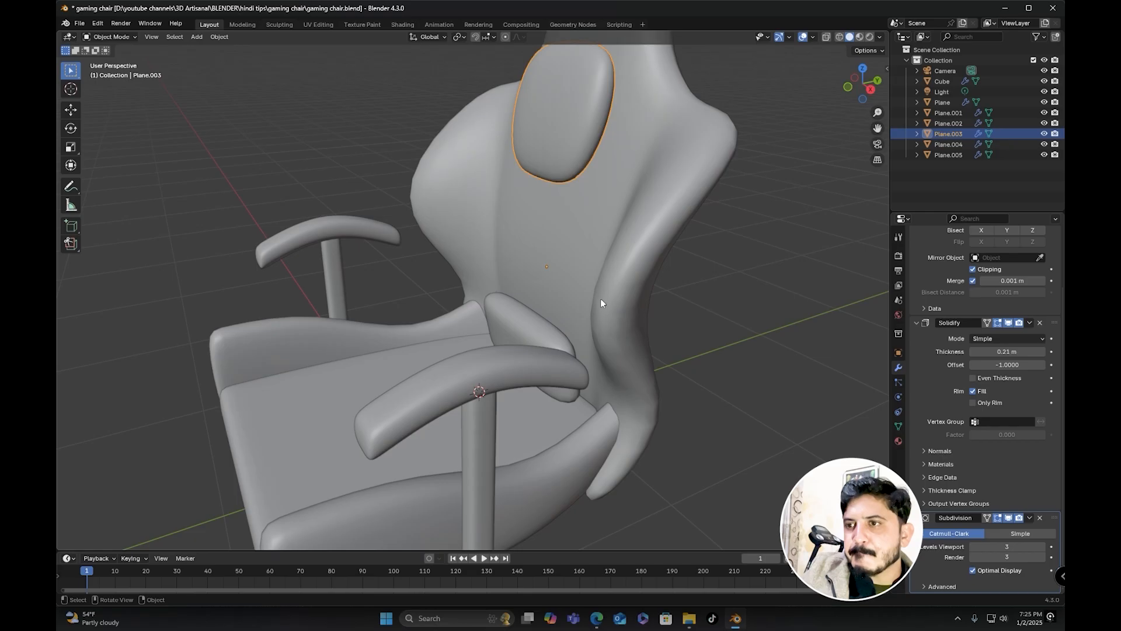
{"action": "scroll", "coordinate": [600, 299], "scroll_direction": "up", "scroll_amount": 2}
{"action": "left_click", "coordinate": [642, 230]}
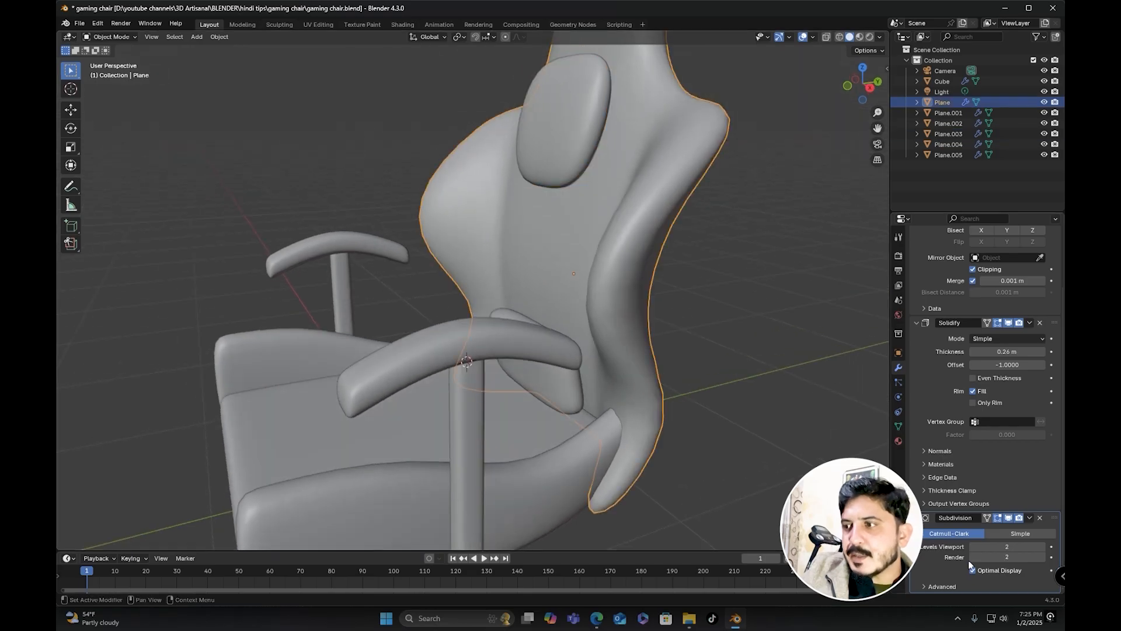
{"action": "left_click", "coordinate": [1042, 546]}
{"action": "left_click", "coordinate": [1043, 557]}
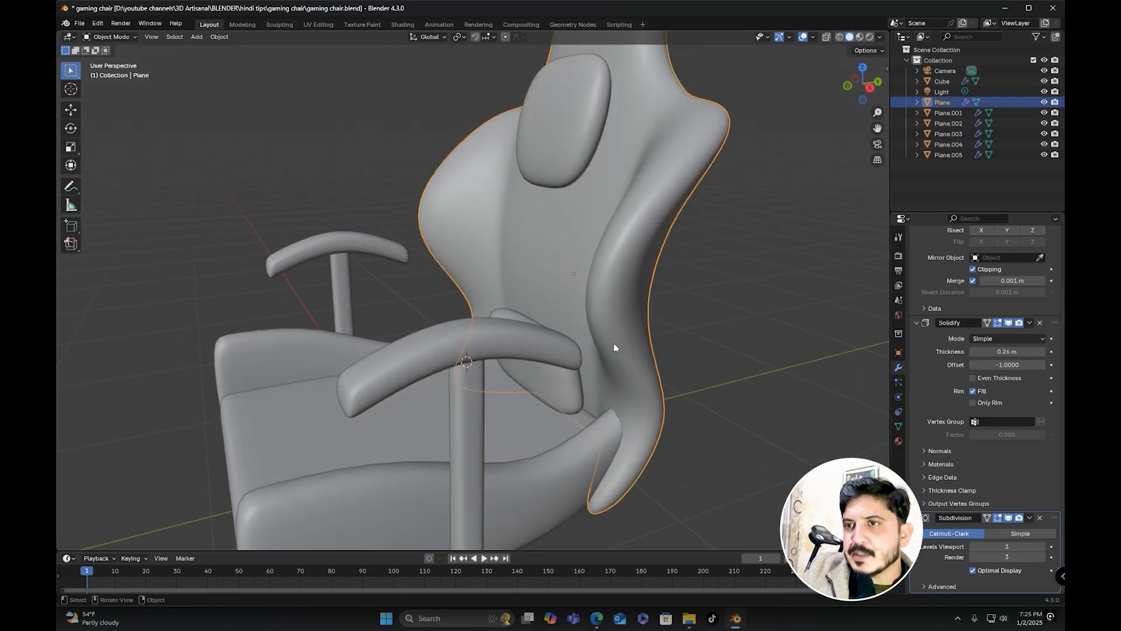
Step: Examine the chair's overall shape, armrests and supports from the side and the front
{"action": "scroll", "coordinate": [614, 348], "scroll_direction": "down", "scroll_amount": 4}
{"action": "middle_click_drag", "start_coordinate": [615, 348], "coordinate": [485, 348]}
{"action": "scroll", "coordinate": [510, 295], "scroll_direction": "up", "scroll_amount": 4}
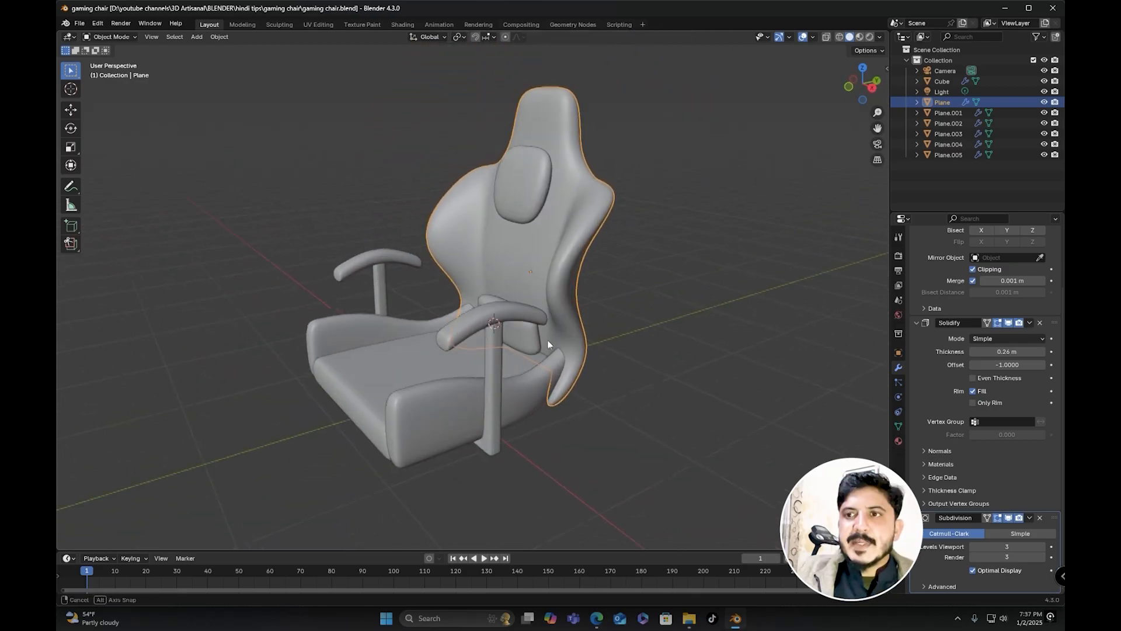
{"action": "middle_click_drag", "start_coordinate": [548, 338], "coordinate": [532, 352]}
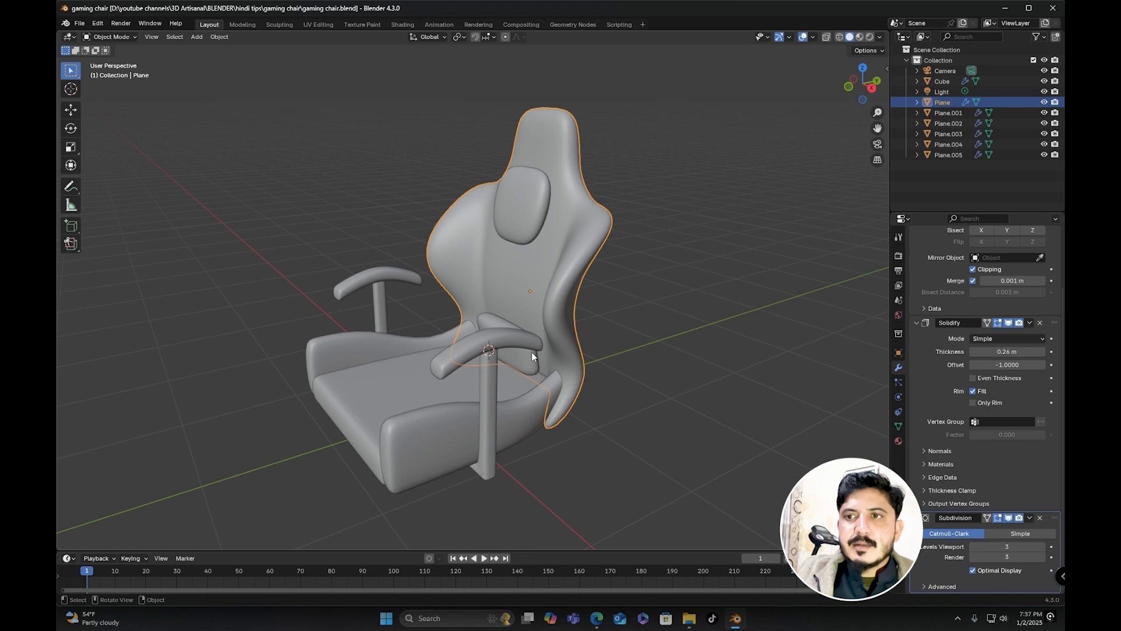
{"action": "scroll", "coordinate": [532, 353], "scroll_direction": "up", "scroll_amount": 2}
{"action": "middle_click_drag", "start_coordinate": [532, 352], "coordinate": [550, 311], "text": "shift"}
{"action": "middle_click_drag", "start_coordinate": [549, 310], "coordinate": [510, 255], "text": "shift"}
{"action": "scroll", "coordinate": [507, 244], "scroll_direction": "down", "scroll_amount": 2}
{"action": "middle_click_drag", "start_coordinate": [374, 290], "coordinate": [440, 316]}
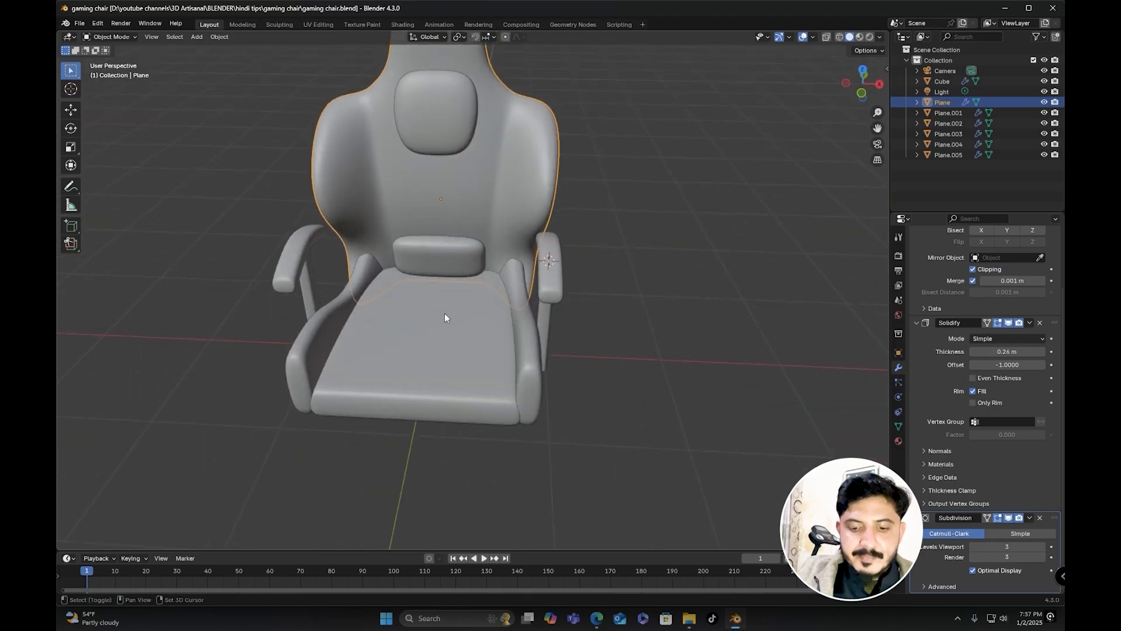
Step: Reset the 3D cursor to the world origin
{"action": "key", "text": "shift+s"}
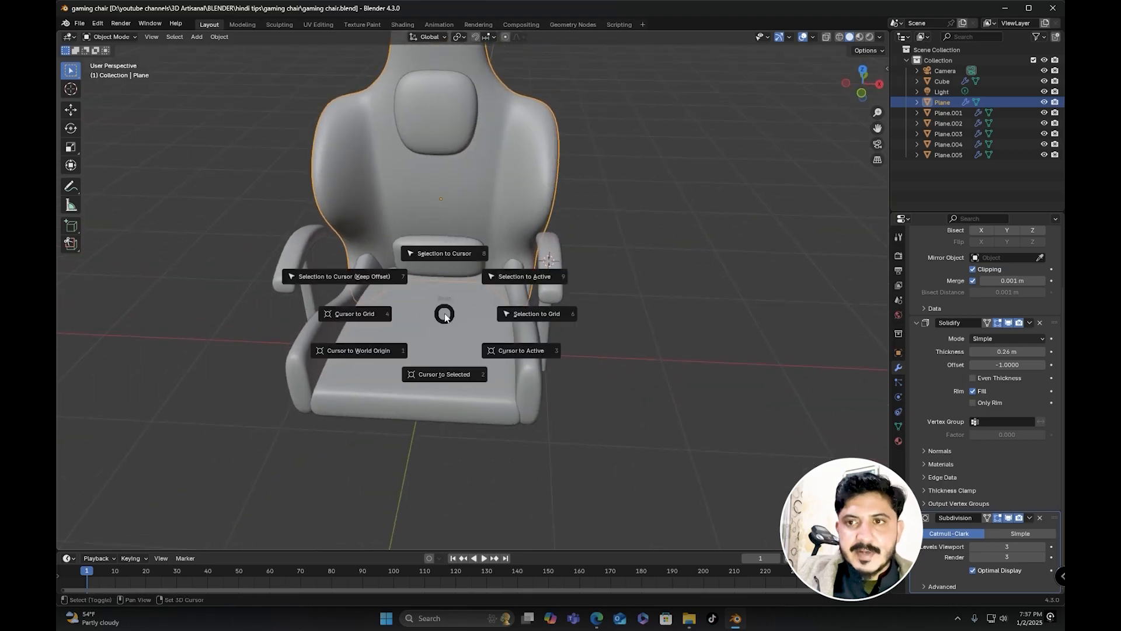
{"action": "left_click", "coordinate": [344, 352]}
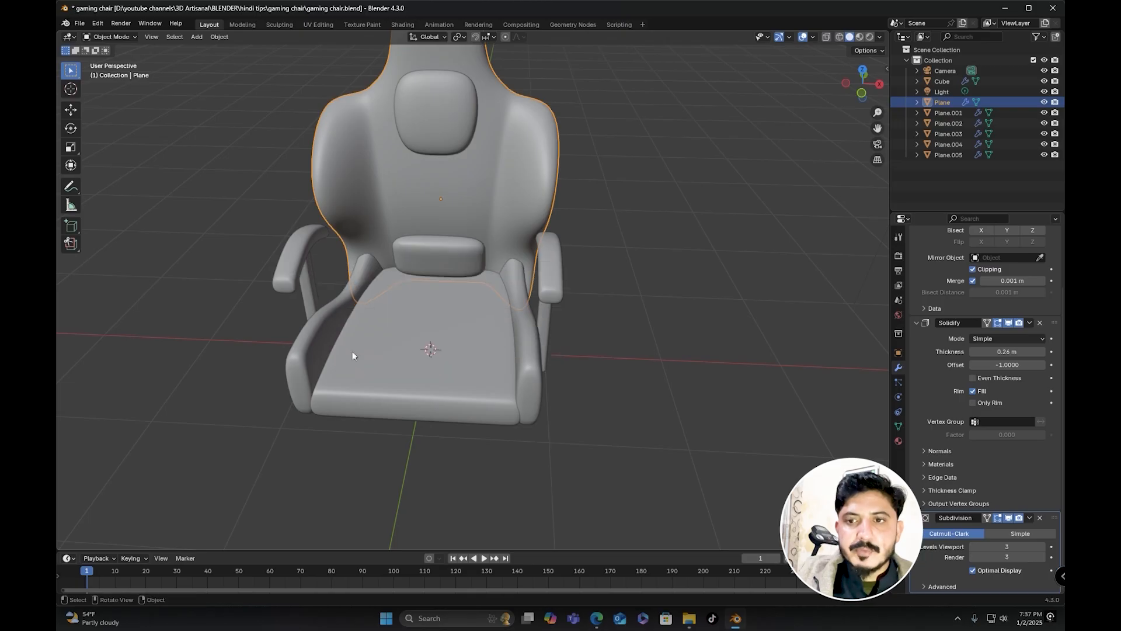
{"action": "middle_click_drag", "start_coordinate": [352, 352], "coordinate": [449, 343]}
Step: Add a cylinder mesh at the world origin with 12 vertices, radius 1 m and depth 2 m
{"action": "key", "text": "shift+a"}
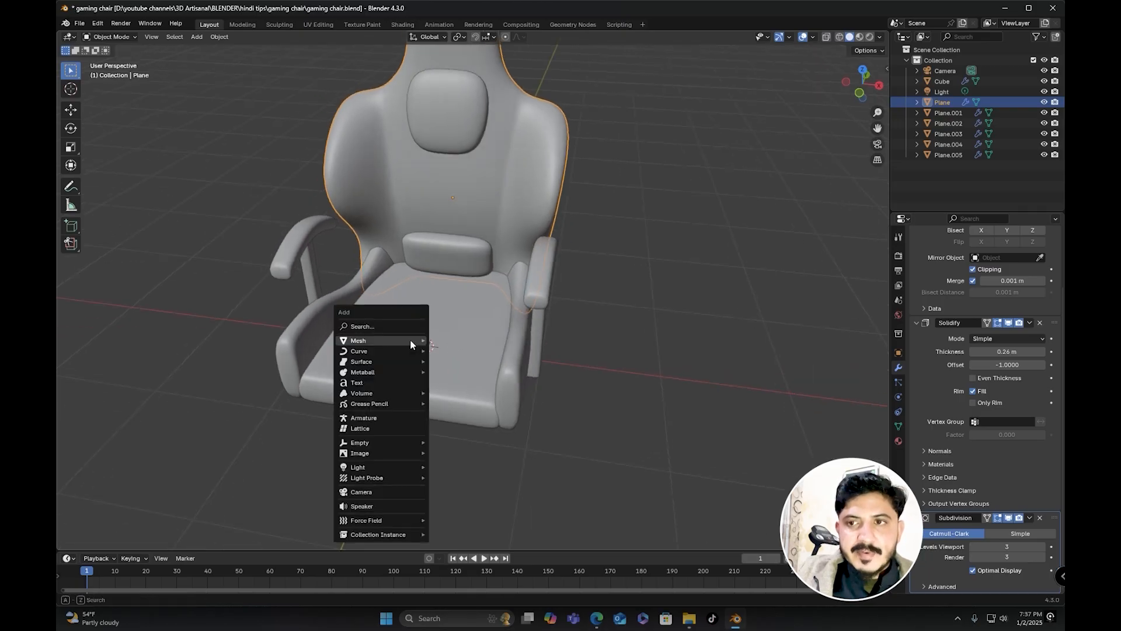
{"action": "mouse_move", "coordinate": [410, 339]}
{"action": "left_click", "coordinate": [469, 394]}
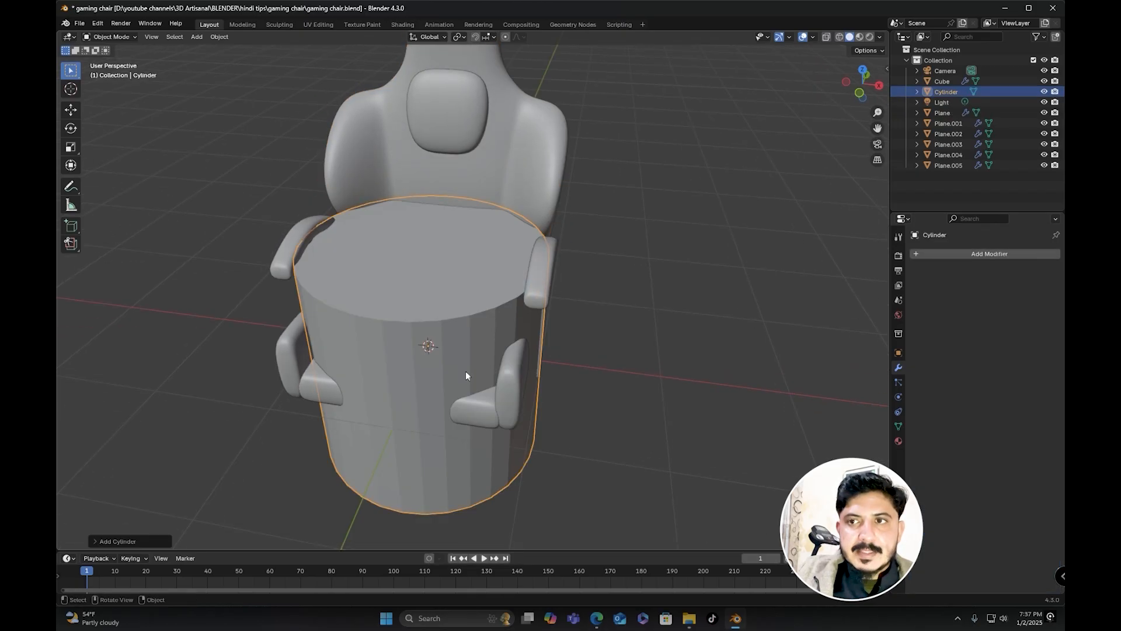
{"action": "left_click", "coordinate": [102, 542]}
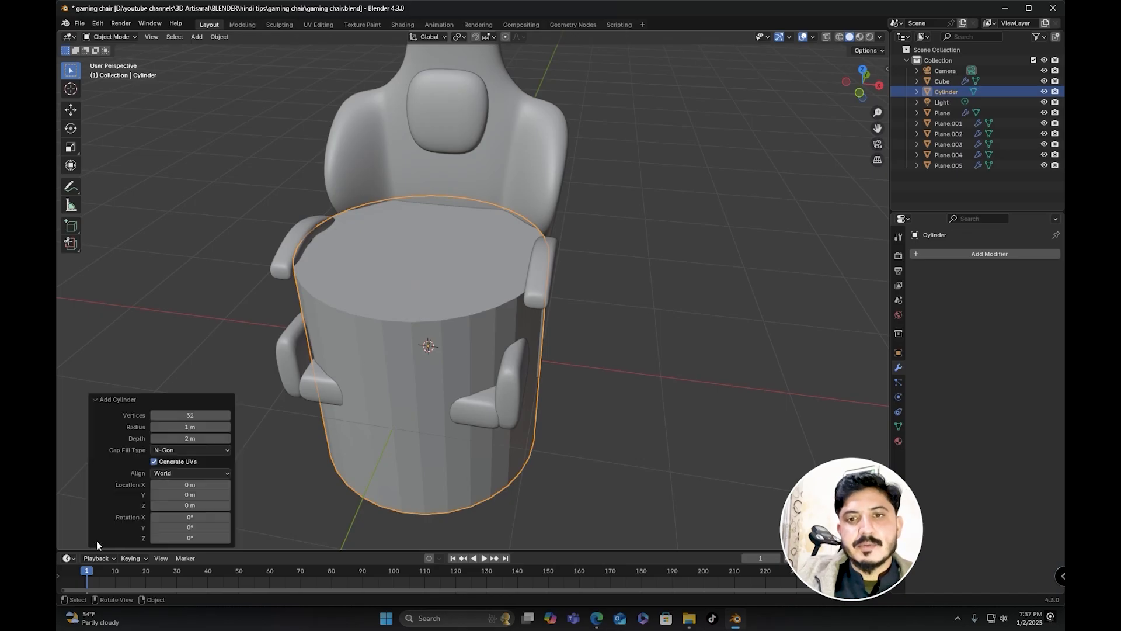
{"action": "left_click", "coordinate": [195, 416]}
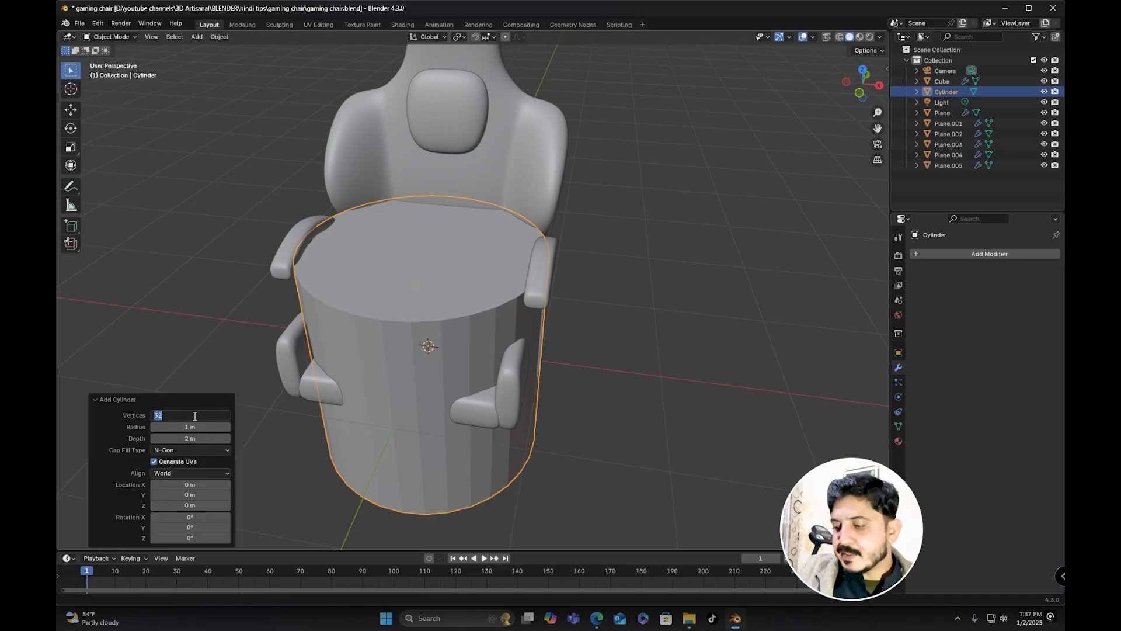
{"action": "type", "text": "12"}
{"action": "key", "text": "Return"}
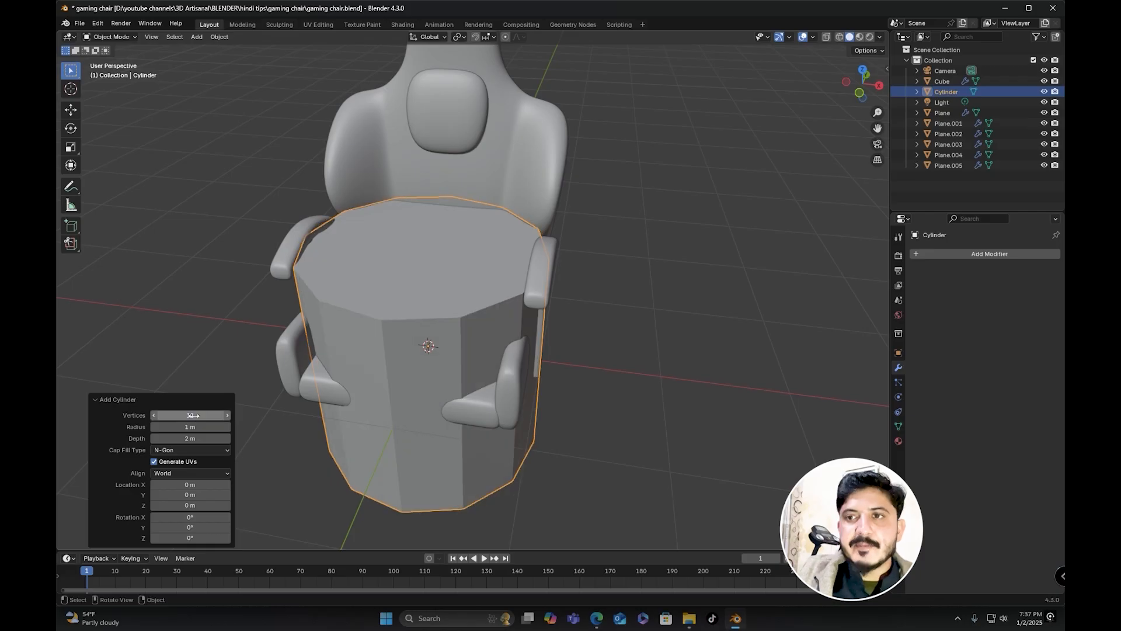
Step: Scale the cylinder uniformly to about 0.18 and move it down about 0.49 m along Z beneath the seat
{"action": "key", "text": "KP_3"}
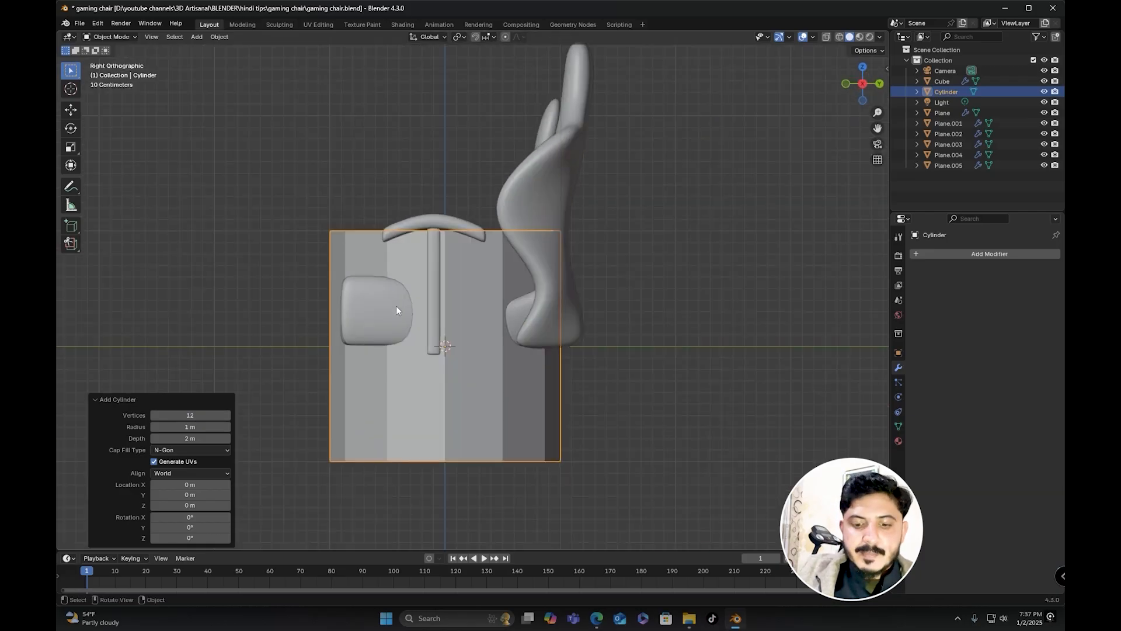
{"action": "key", "text": "s"}
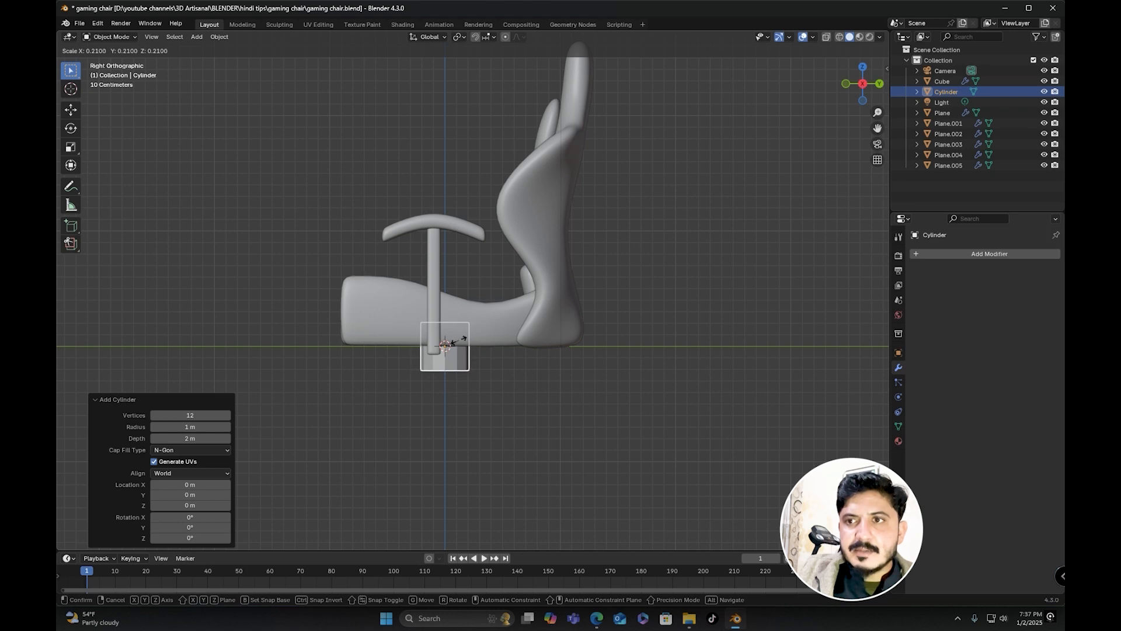
{"action": "left_click", "coordinate": [457, 341]}
{"action": "scroll", "coordinate": [457, 341], "scroll_direction": "up", "scroll_amount": 4}
{"action": "middle_click_drag", "start_coordinate": [457, 341], "coordinate": [454, 163], "text": "shift"}
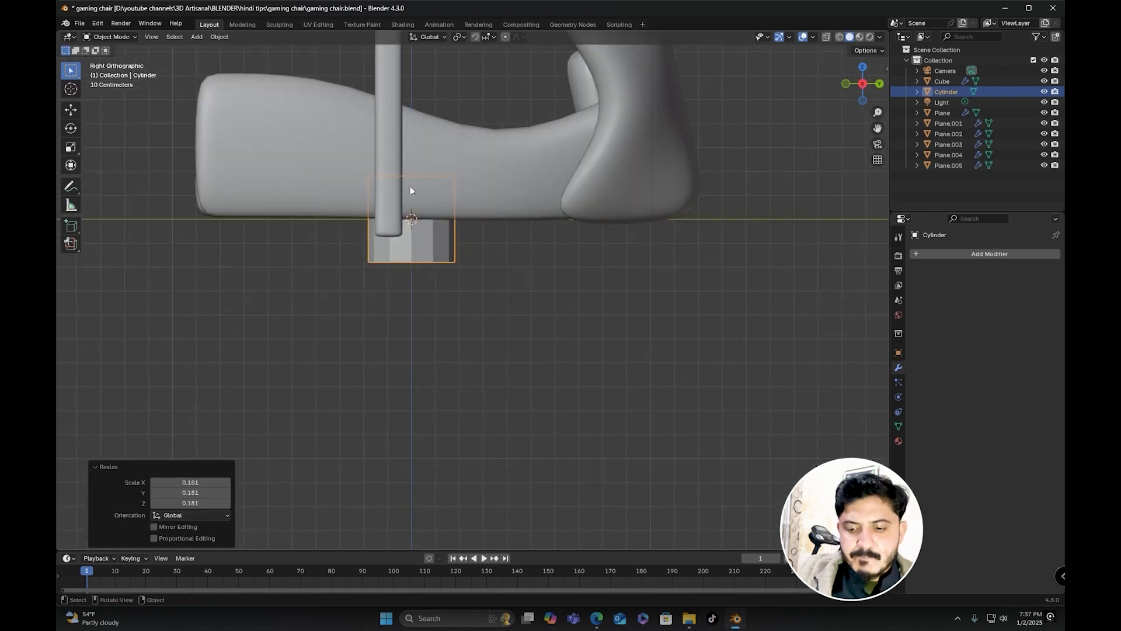
{"action": "key", "text": "g"}
{"action": "key", "text": "z"}
{"action": "left_click", "coordinate": [412, 302]}
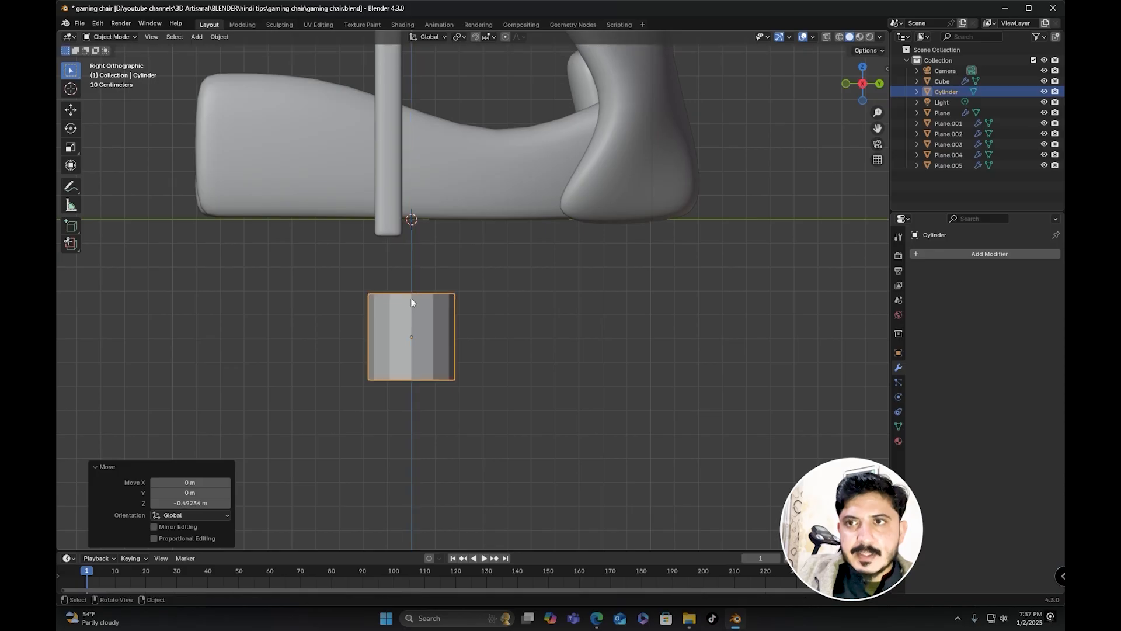
Step: Move the armrest and its support together about 0.085 m along Y to line up above the cylinder
{"action": "scroll", "coordinate": [411, 301], "scroll_direction": "down", "scroll_amount": 4}
{"action": "middle_click_drag", "start_coordinate": [407, 250], "coordinate": [407, 335], "text": "shift"}
{"action": "scroll", "coordinate": [418, 373], "scroll_direction": "up", "scroll_amount": 4}
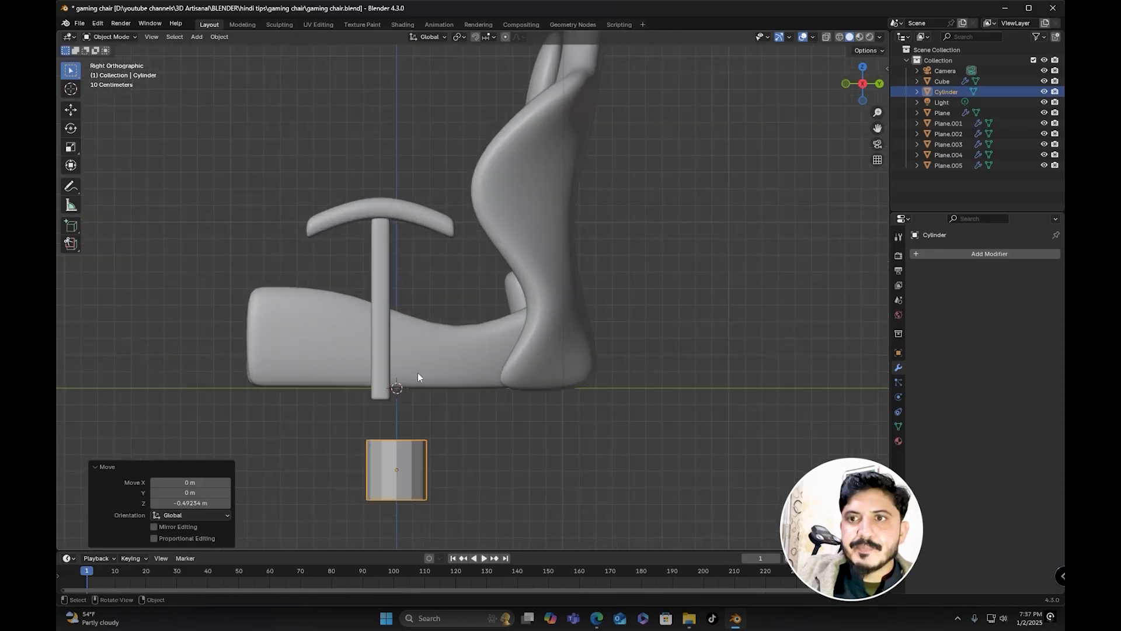
{"action": "middle_click_drag", "start_coordinate": [418, 372], "coordinate": [447, 272], "text": "shift"}
{"action": "left_click", "coordinate": [412, 225]}
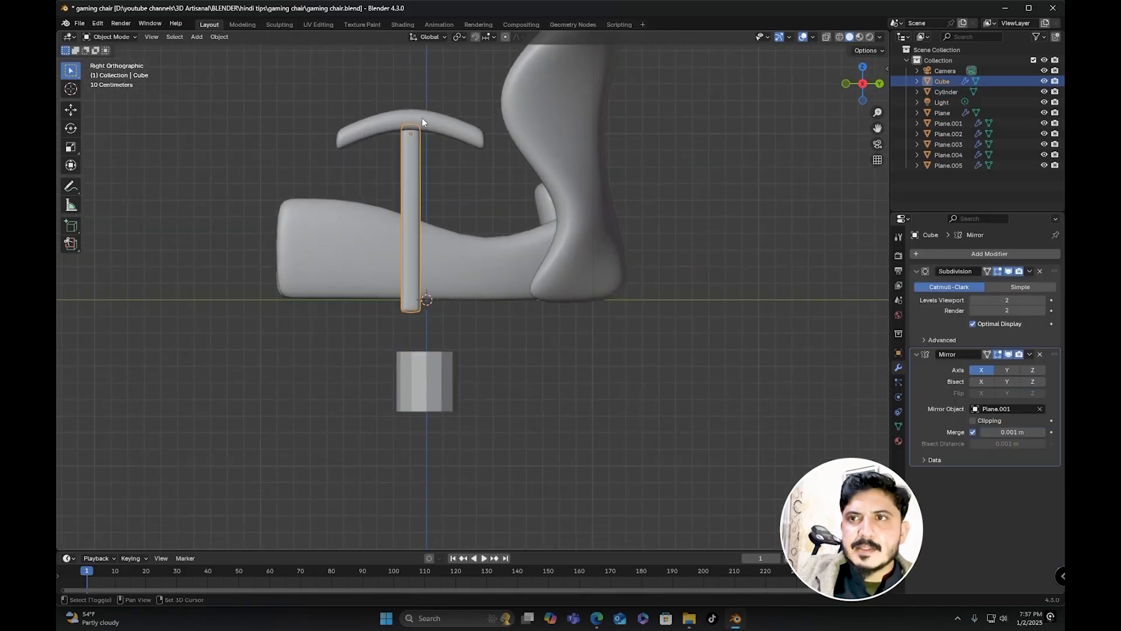
{"action": "left_click", "coordinate": [422, 118], "text": "shift"}
{"action": "key", "text": "g"}
{"action": "key", "text": "y"}
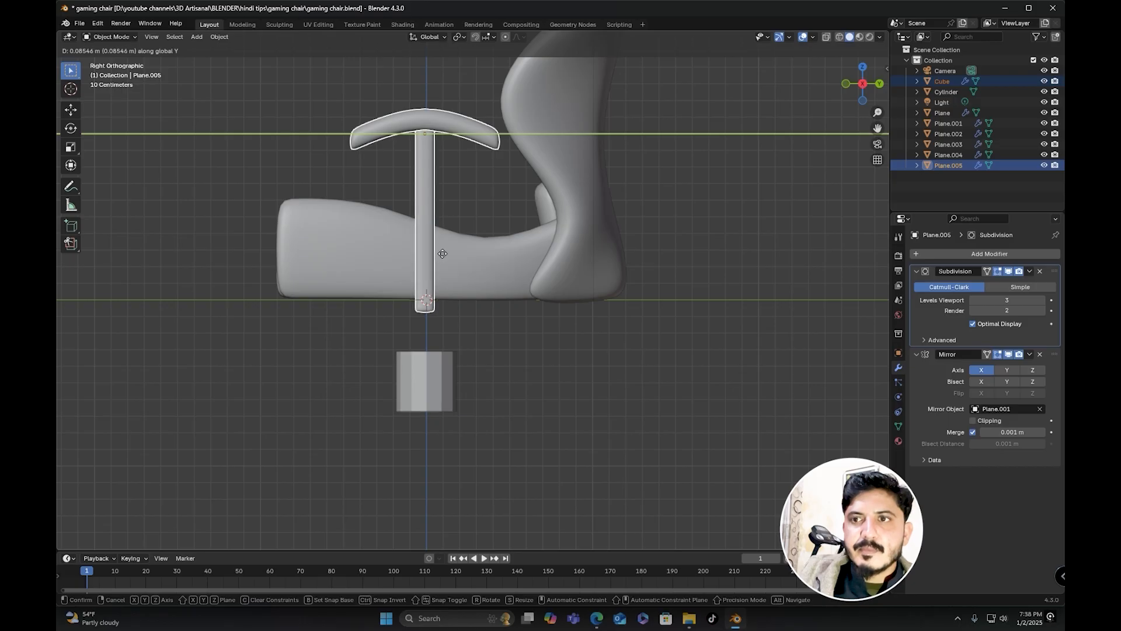
{"action": "left_click", "coordinate": [443, 253]}
Step: Inset the cylinder's top face by about 0.32 m and extrude it upward about 0.19 m as a narrower tier
{"action": "left_click", "coordinate": [436, 390]}
{"action": "scroll", "coordinate": [436, 390], "scroll_direction": "up", "scroll_amount": 1}
{"action": "middle_click_drag", "start_coordinate": [444, 371], "coordinate": [409, 210]}
{"action": "key", "text": "Tab"}
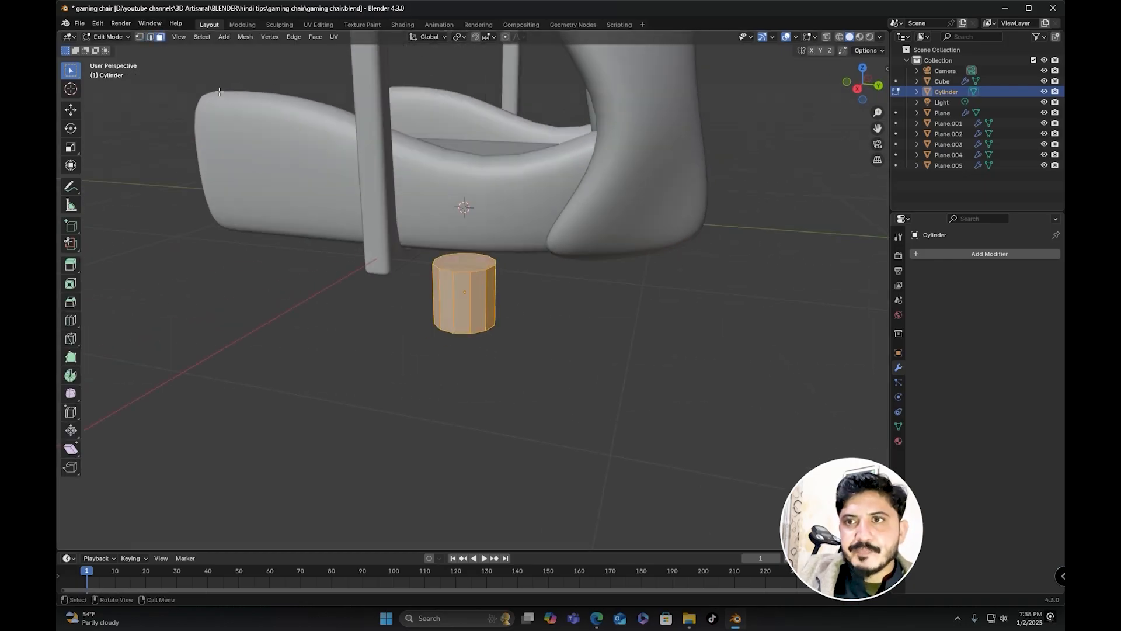
{"action": "left_click", "coordinate": [475, 261]}
{"action": "scroll", "coordinate": [467, 275], "scroll_direction": "up", "scroll_amount": 3}
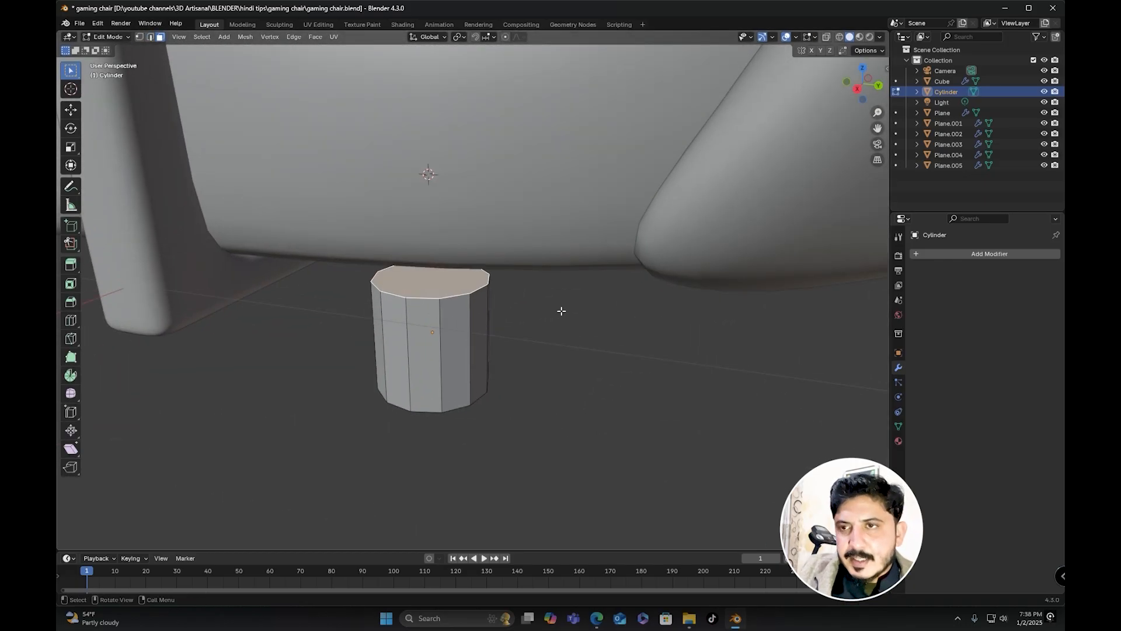
{"action": "key", "text": "i"}
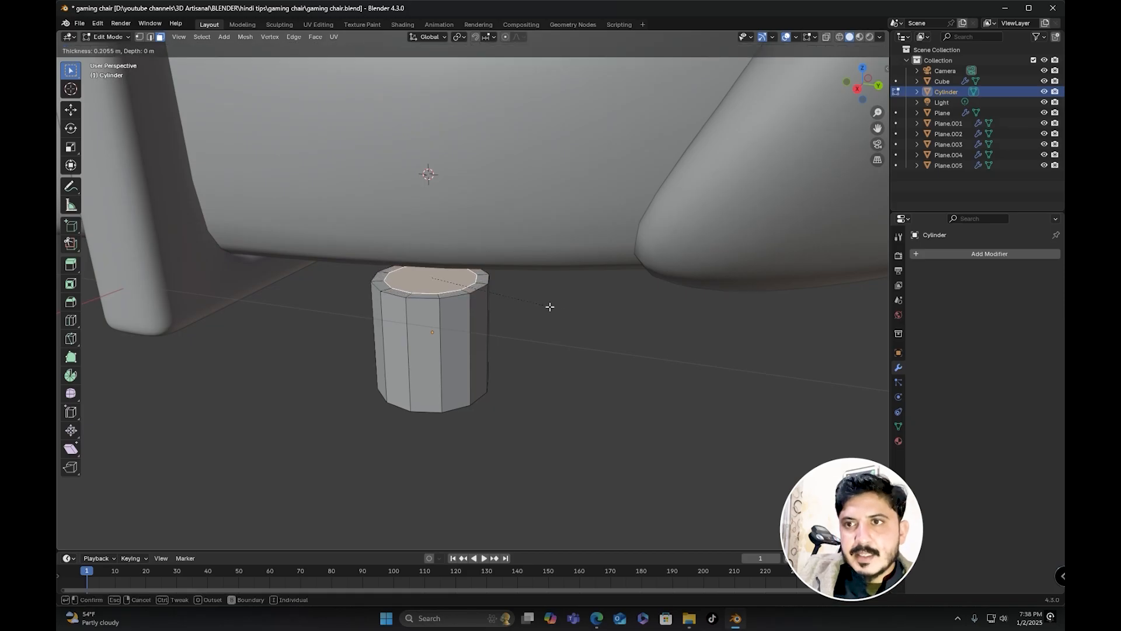
{"action": "left_click", "coordinate": [543, 306]}
{"action": "middle_click_drag", "start_coordinate": [543, 306], "coordinate": [454, 327]}
{"action": "key", "text": "e"}
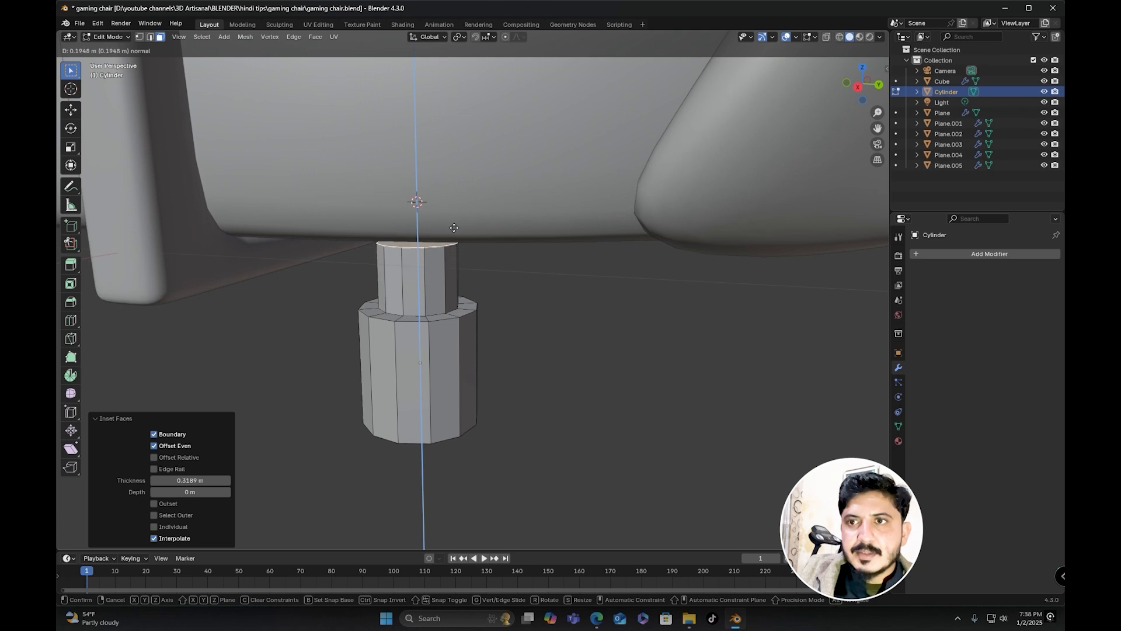
{"action": "left_click", "coordinate": [453, 228]}
Step: Inset the second tier's top face by about 0.26 m and extrude it upward about 0.14 m as a third tier
{"action": "middle_click_drag", "start_coordinate": [453, 228], "coordinate": [439, 339]}
{"action": "key", "text": "i"}
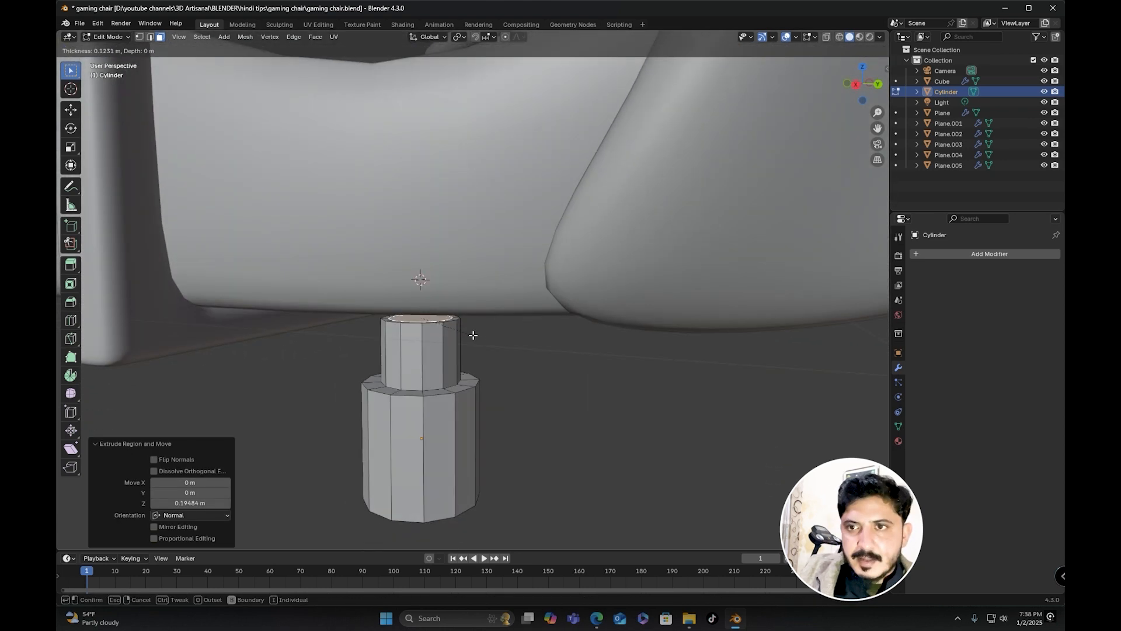
{"action": "left_click", "coordinate": [467, 333]}
{"action": "middle_click_drag", "start_coordinate": [466, 333], "coordinate": [467, 323]}
{"action": "key", "text": "g"}
{"action": "key", "text": "z"}
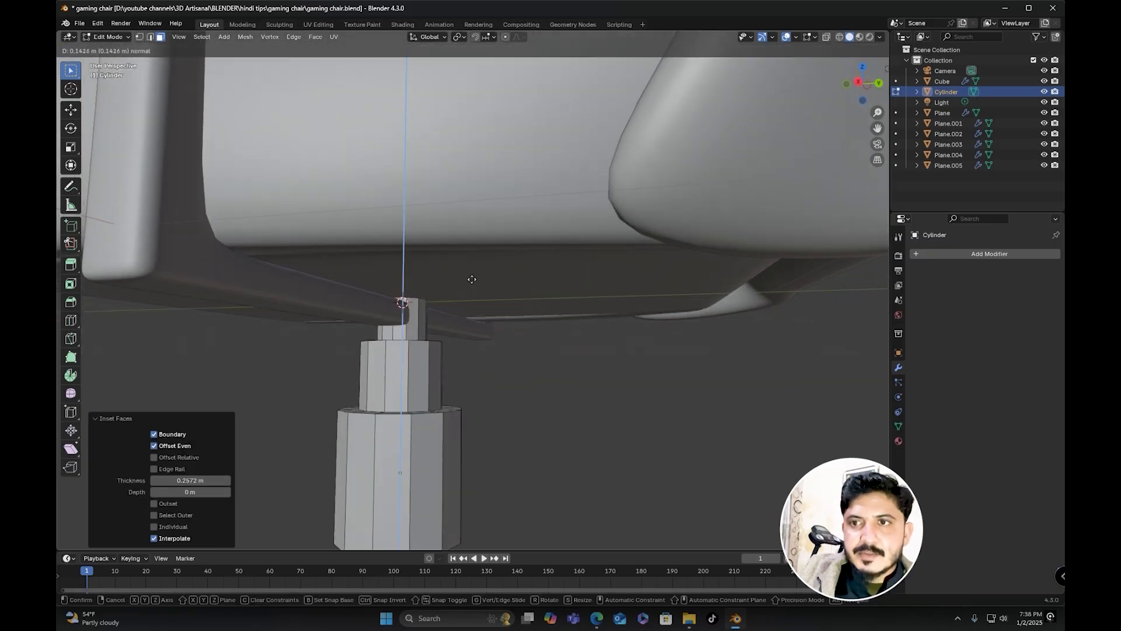
{"action": "left_click", "coordinate": [470, 277]}
{"action": "scroll", "coordinate": [470, 275], "scroll_direction": "down", "scroll_amount": 3}
{"action": "key", "text": "Tab"}
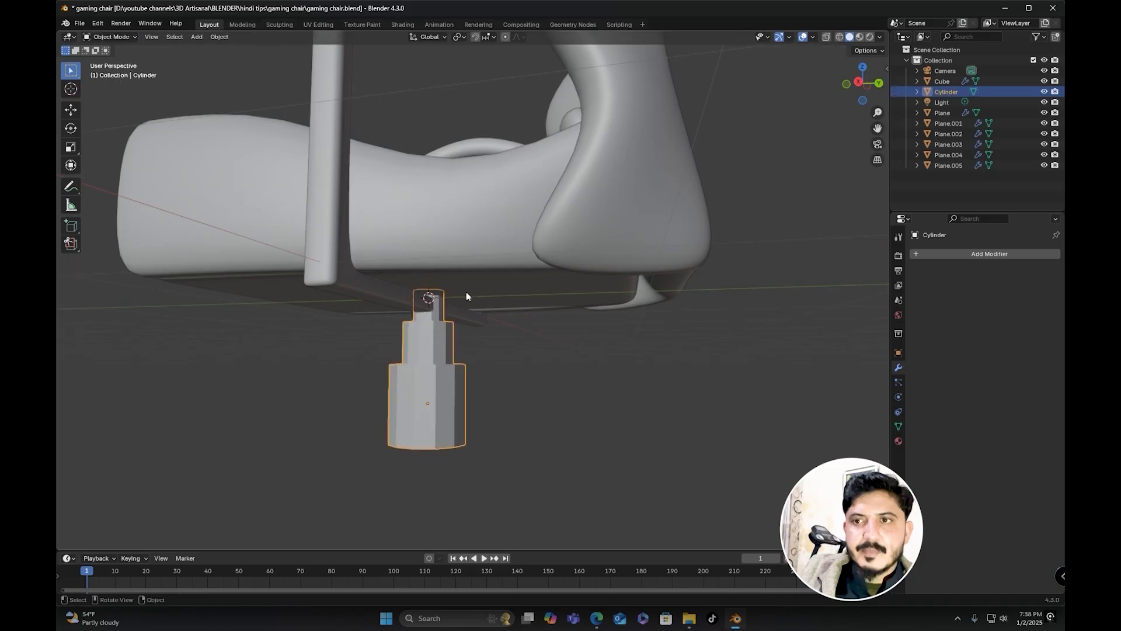
Step: Lower the whole stepped cylinder slightly along Z beneath the seat
{"action": "middle_click_drag", "start_coordinate": [465, 293], "coordinate": [486, 304], "text": "alt"}
{"action": "scroll", "coordinate": [486, 304], "scroll_direction": "down", "scroll_amount": 1, "text": "alt"}
{"action": "scroll", "coordinate": [449, 337], "scroll_direction": "up", "scroll_amount": 1}
{"action": "middle_click_drag", "start_coordinate": [448, 338], "coordinate": [492, 270], "text": "shift"}
{"action": "key", "text": "g"}
{"action": "key", "text": "z"}
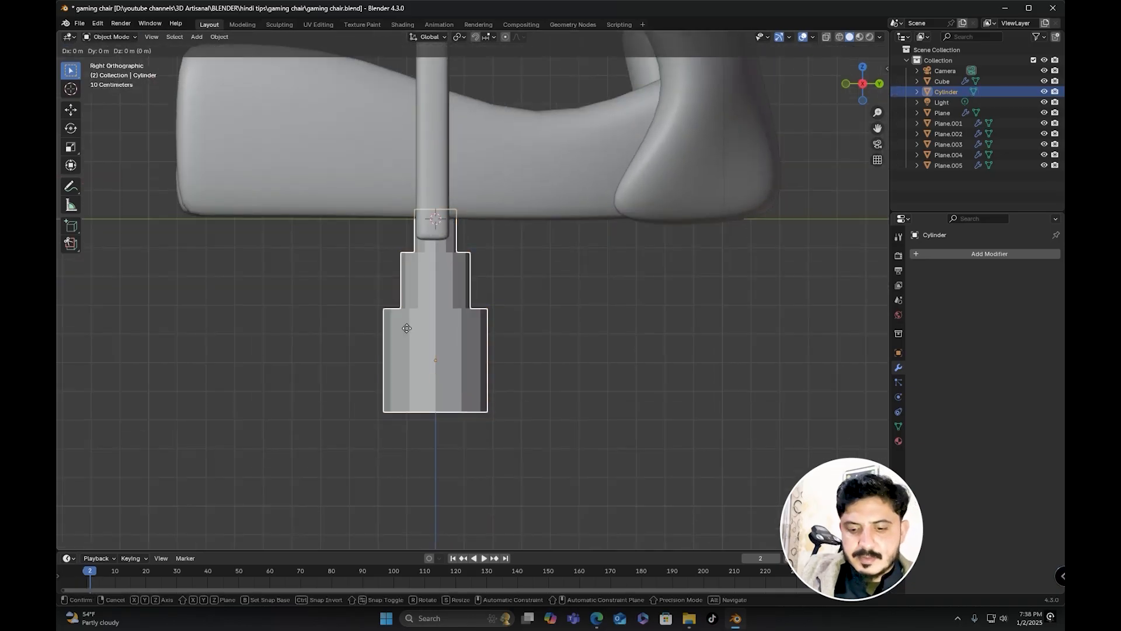
{"action": "left_click", "coordinate": [411, 343]}
Step: Raise the cylinder's topmost face along Z to lengthen the narrowest tier
{"action": "middle_click_drag", "start_coordinate": [411, 344], "coordinate": [458, 307]}
{"action": "key", "text": "Tab"}
{"action": "key", "text": "g"}
{"action": "key", "text": "z"}
{"action": "left_click", "coordinate": [400, 308]}
{"action": "scroll", "coordinate": [400, 308], "scroll_direction": "down", "scroll_amount": 3}
{"action": "key", "text": "Tab"}
Step: Move the lengthened stepped cylinder a little further down along Z
{"action": "scroll", "coordinate": [461, 314], "scroll_direction": "up", "scroll_amount": 5}
{"action": "scroll", "coordinate": [461, 314], "scroll_direction": "up", "scroll_amount": 2}
{"action": "key", "text": "g"}
{"action": "key", "text": "z"}
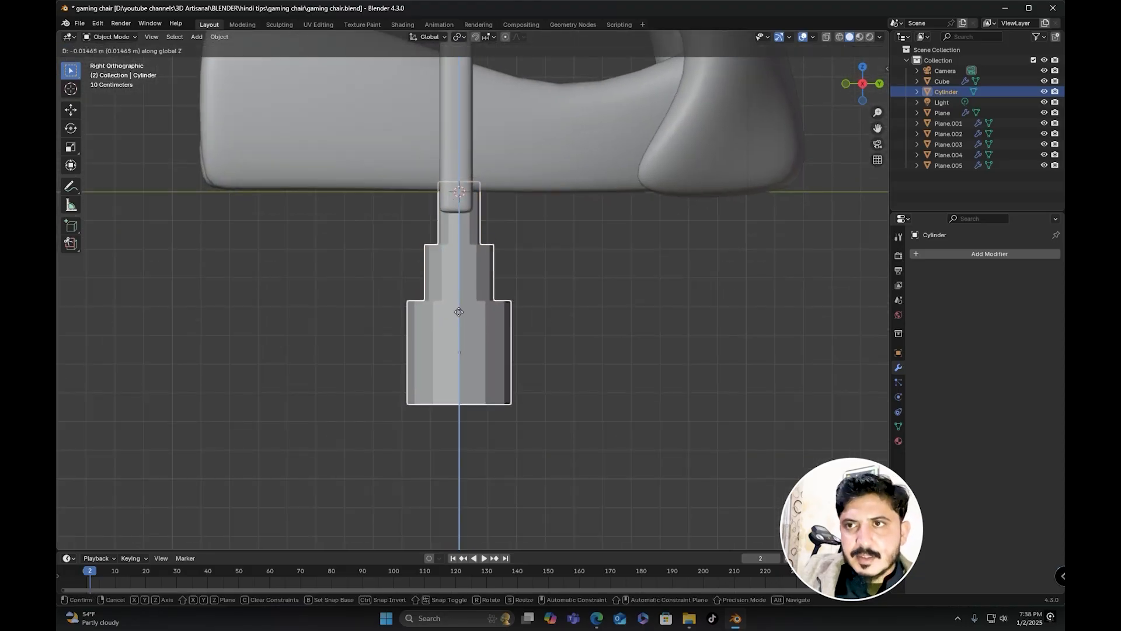
{"action": "left_click", "coordinate": [459, 329]}
Step: Extend the narrowest tier by moving its top face up along Z to meet the armrest support bar
{"action": "scroll", "coordinate": [436, 325], "scroll_direction": "down", "scroll_amount": 3}
{"action": "middle_click_drag", "start_coordinate": [459, 329], "coordinate": [463, 288]}
{"action": "key", "text": "Tab"}
{"action": "scroll", "coordinate": [483, 244], "scroll_direction": "up", "scroll_amount": 3}
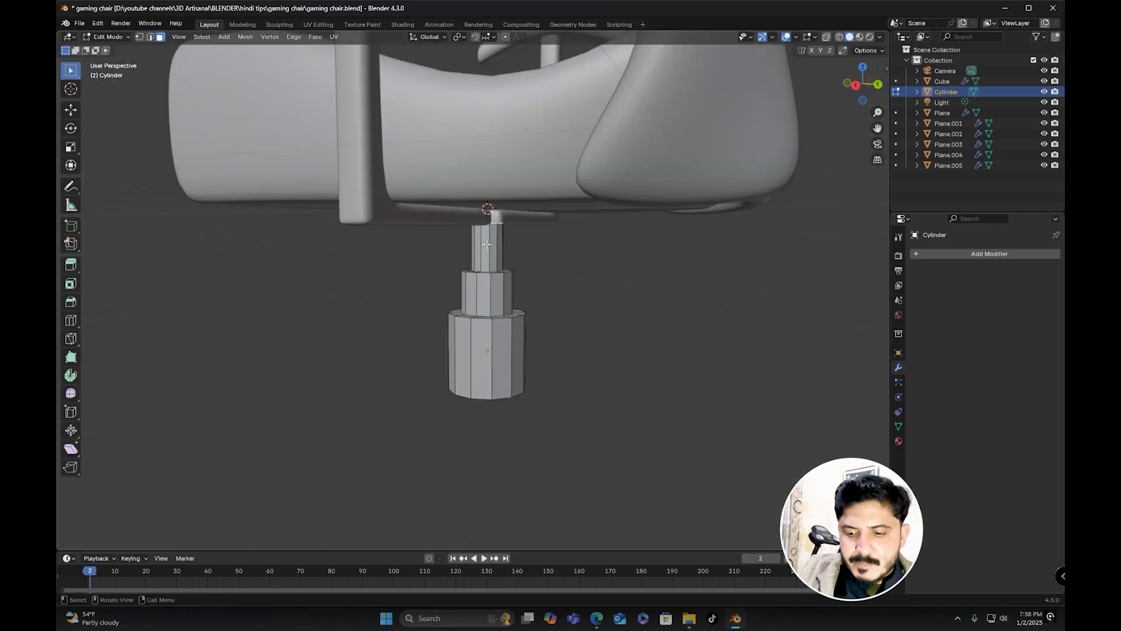
{"action": "key", "text": "g"}
{"action": "key", "text": "z"}
{"action": "left_click", "coordinate": [487, 224]}
{"action": "key", "text": "Tab"}
Step: Add a Subdivision Surface modifier to the stepped cylinder
{"action": "middle_click_drag", "start_coordinate": [487, 223], "coordinate": [504, 243]}
{"action": "scroll", "coordinate": [502, 251], "scroll_direction": "down", "scroll_amount": 2}
{"action": "middle_click_drag", "start_coordinate": [488, 282], "coordinate": [464, 286]}
{"action": "scroll", "coordinate": [464, 286], "scroll_direction": "up", "scroll_amount": 4}
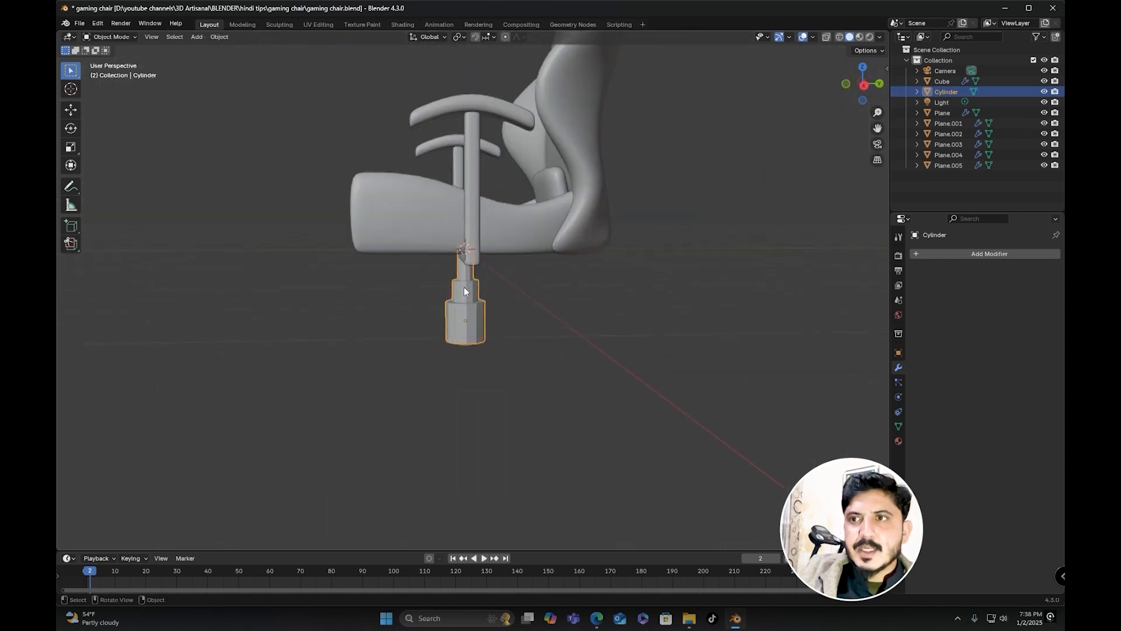
{"action": "left_click", "coordinate": [974, 252]}
{"action": "key", "text": "space"}
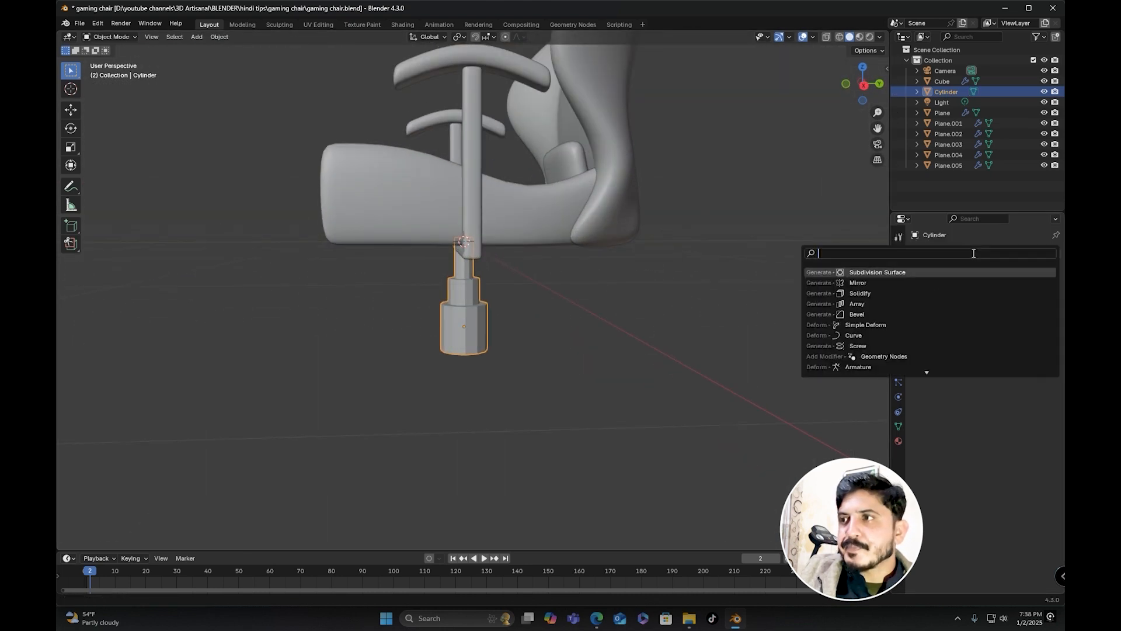
{"action": "left_click", "coordinate": [891, 271]}
{"action": "scroll", "coordinate": [488, 299], "scroll_direction": "up", "scroll_amount": 4}
{"action": "mouse_move", "coordinate": [479, 291]}
{"action": "middle_mouse_down", "text": "shift"}
{"action": "mouse_move", "coordinate": [496, 275]}
{"action": "mouse_move", "coordinate": [489, 283]}
{"action": "middle_mouse_up", "text": "shift"}
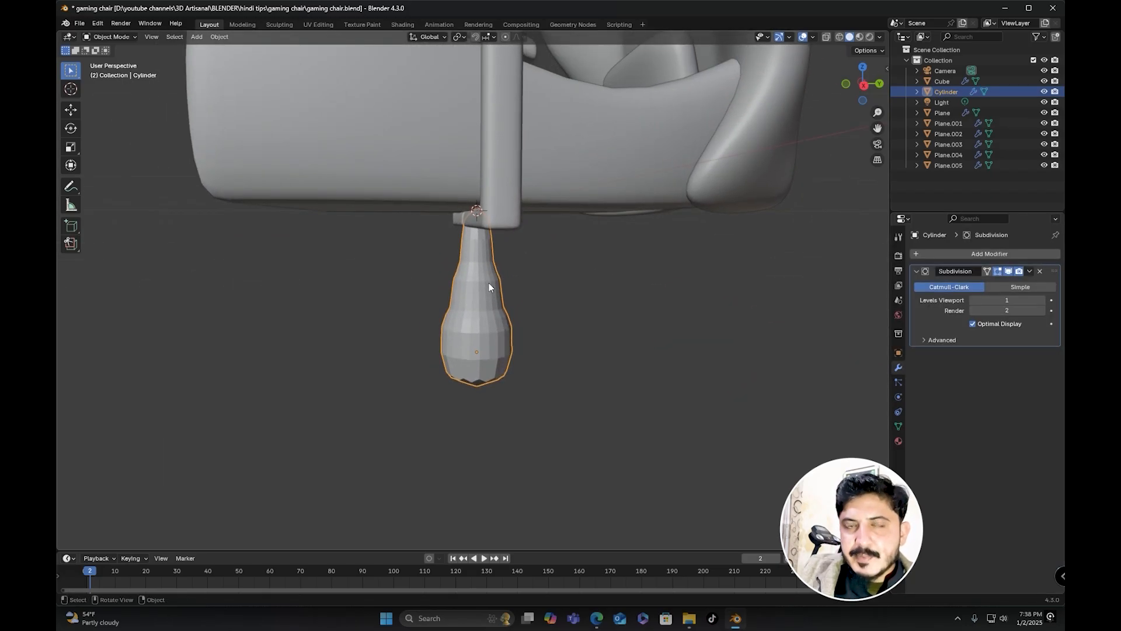
Step: Add a loop cut around the narrowest tier and slide it close to its lower edge, factor about 0.93
{"action": "key", "text": "Tab"}
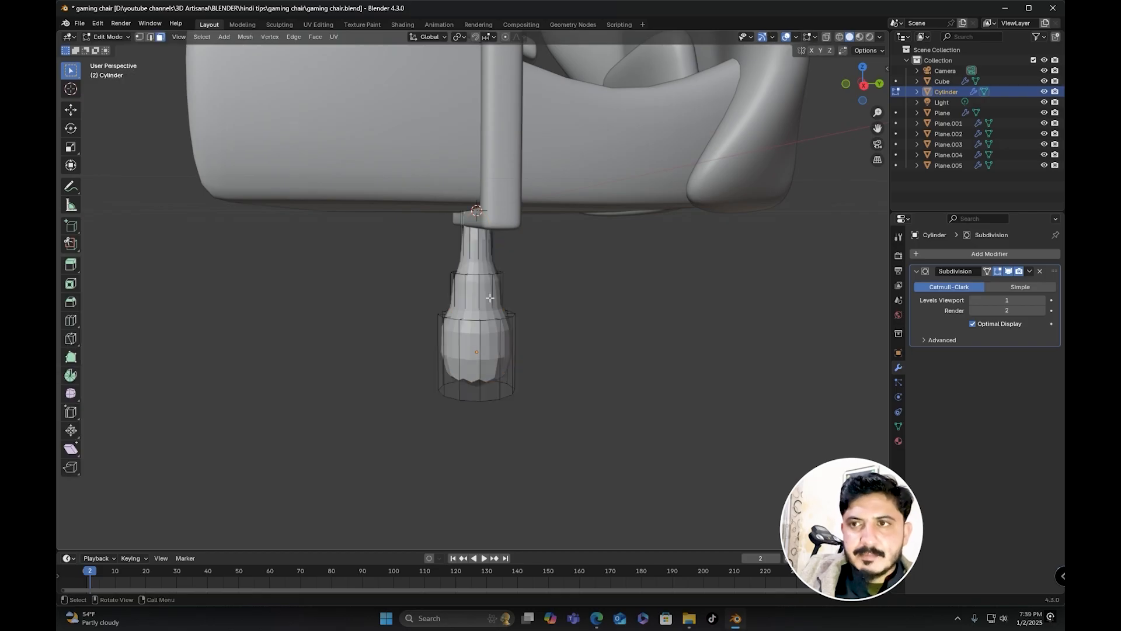
{"action": "scroll", "coordinate": [489, 297], "scroll_direction": "up", "scroll_amount": 3}
{"action": "middle_click_drag", "start_coordinate": [460, 350], "coordinate": [455, 313]}
{"action": "key", "text": "ctrl+r"}
{"action": "left_click", "coordinate": [454, 278]}
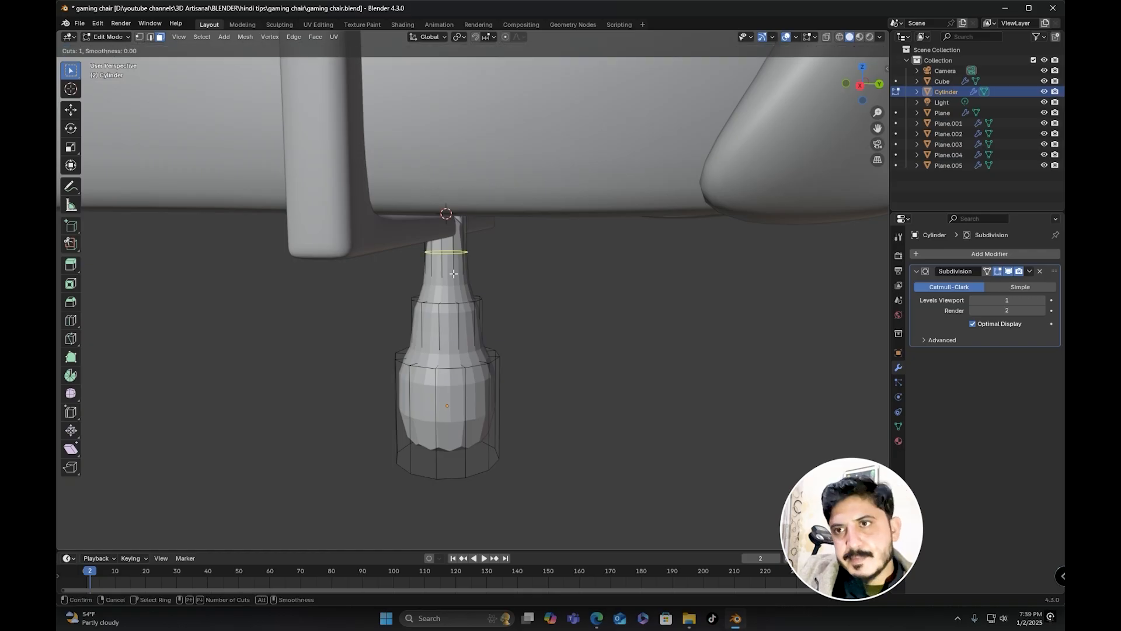
{"action": "left_click", "coordinate": [456, 315]}
{"action": "middle_click_drag", "start_coordinate": [456, 315], "coordinate": [456, 292], "text": "shift"}
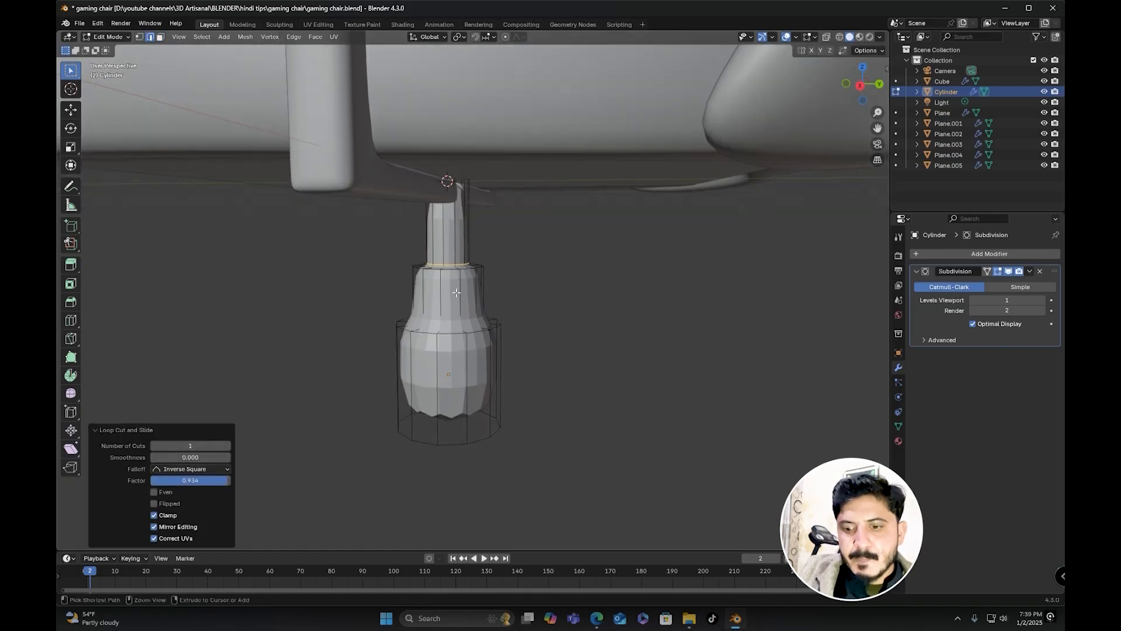
Step: Add two loop cuts to the middle tier, one near its upper edge and one near its lower edge
{"action": "key", "text": "ctrl+r"}
{"action": "left_click", "coordinate": [455, 303]}
{"action": "left_click", "coordinate": [454, 278]}
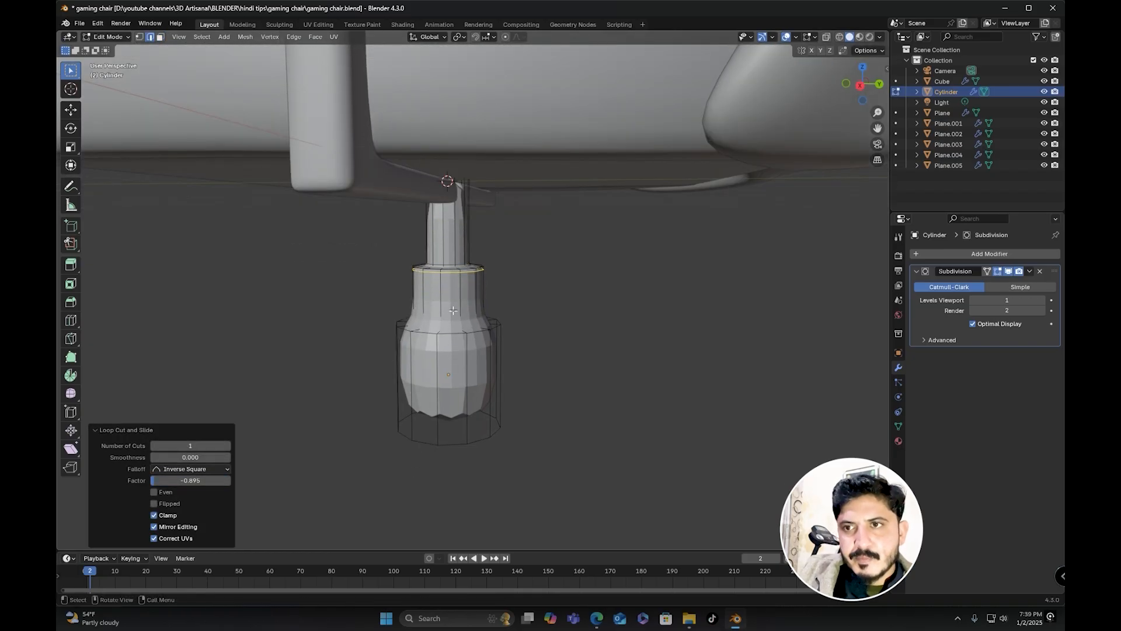
{"action": "key", "text": "ctrl+r"}
{"action": "left_click", "coordinate": [453, 311]}
{"action": "left_click", "coordinate": [456, 333]}
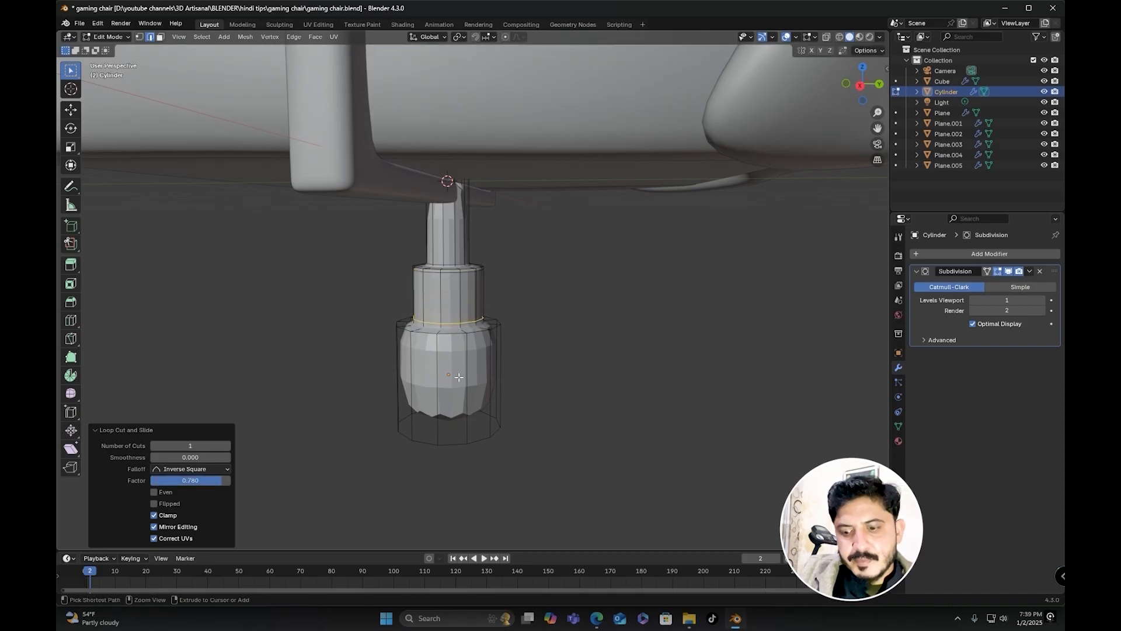
Step: Add a centred loop cut around the widest tier and bevel it to a width of about 0.87 m with one segment
{"action": "key", "text": "ctrl+r"}
{"action": "left_click", "coordinate": [458, 377]}
{"action": "right_click", "coordinate": [458, 377]}
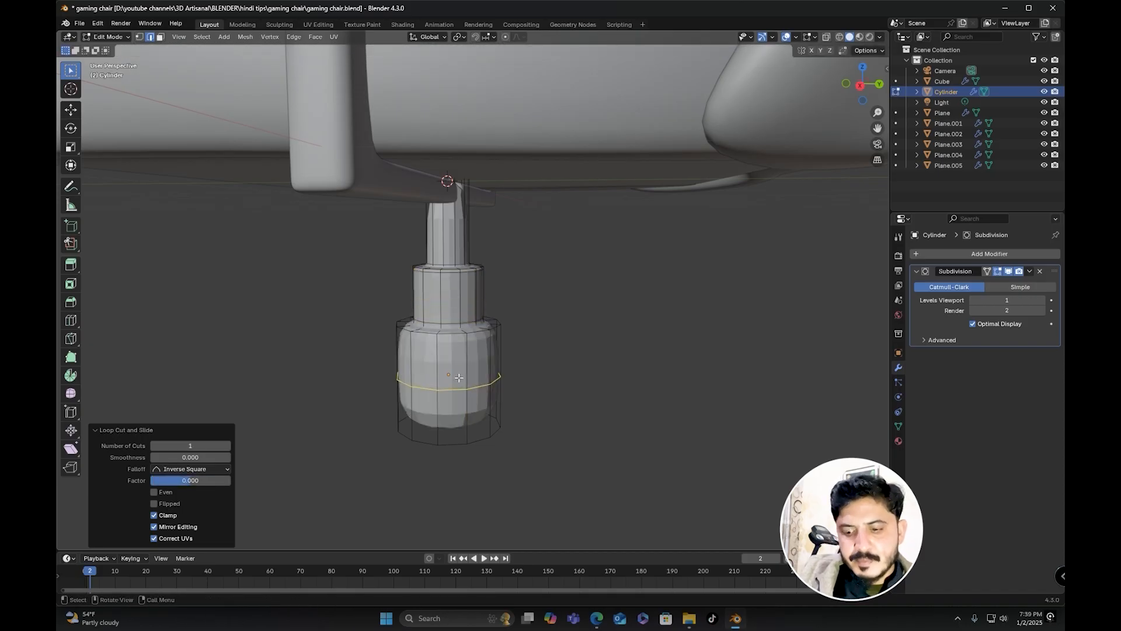
{"action": "key", "text": "ctrl+b"}
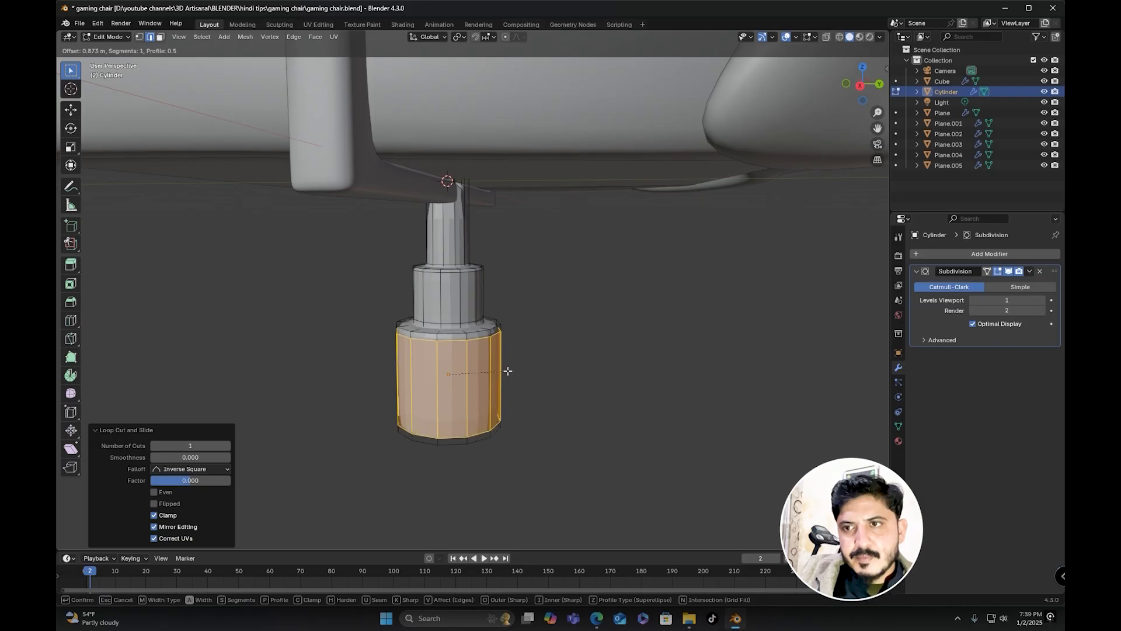
{"action": "left_click", "coordinate": [508, 370]}
Step: Inset the cylinder's bottom face by about 0.21 m and repeat the inset once more
{"action": "middle_click_drag", "start_coordinate": [508, 371], "coordinate": [143, 3]}
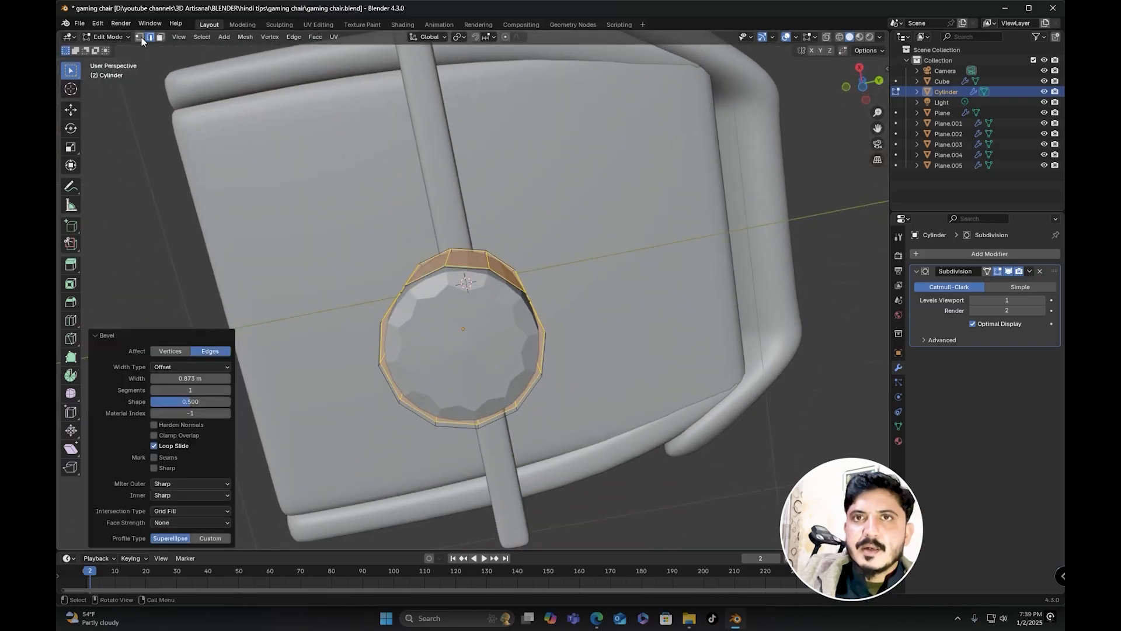
{"action": "left_click", "coordinate": [162, 40]}
{"action": "left_click", "coordinate": [472, 324]}
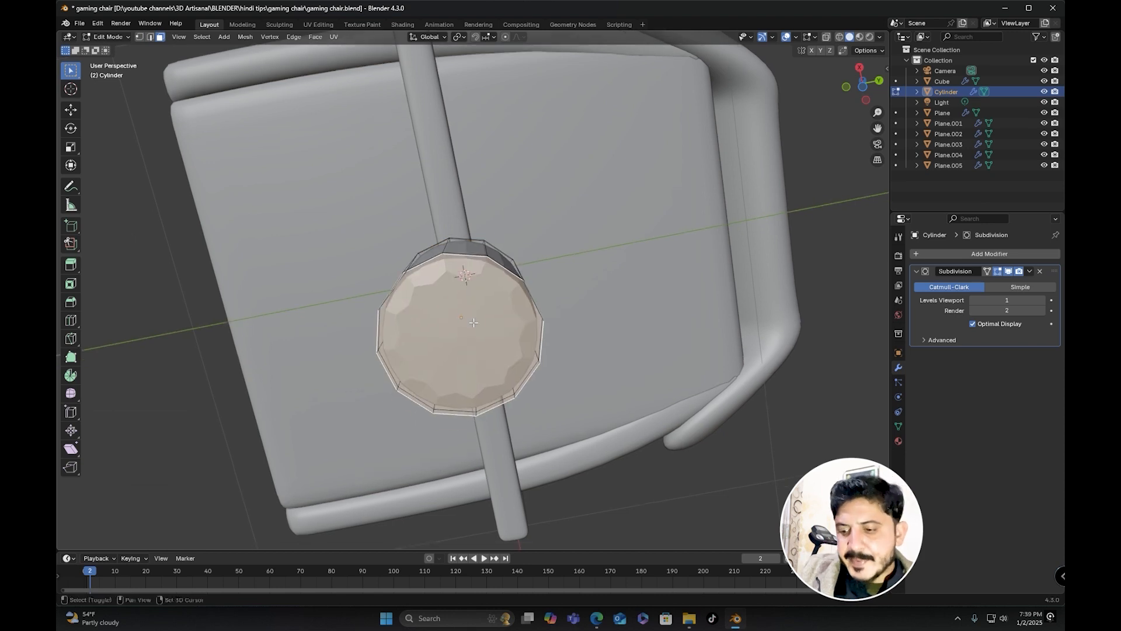
{"action": "key", "text": "i"}
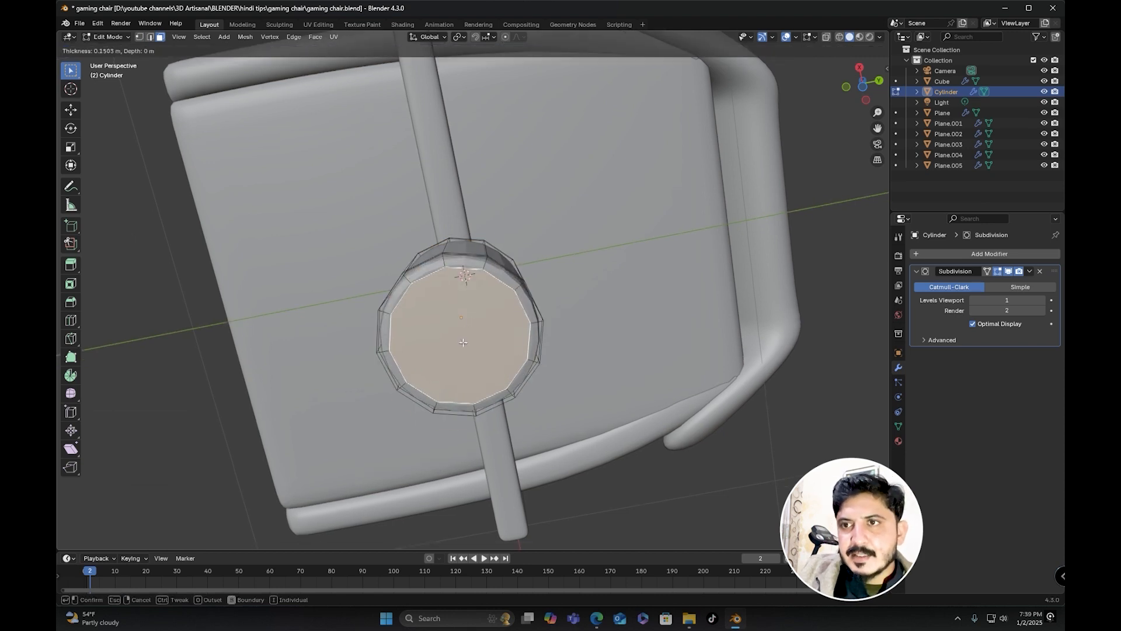
{"action": "left_click", "coordinate": [460, 334]}
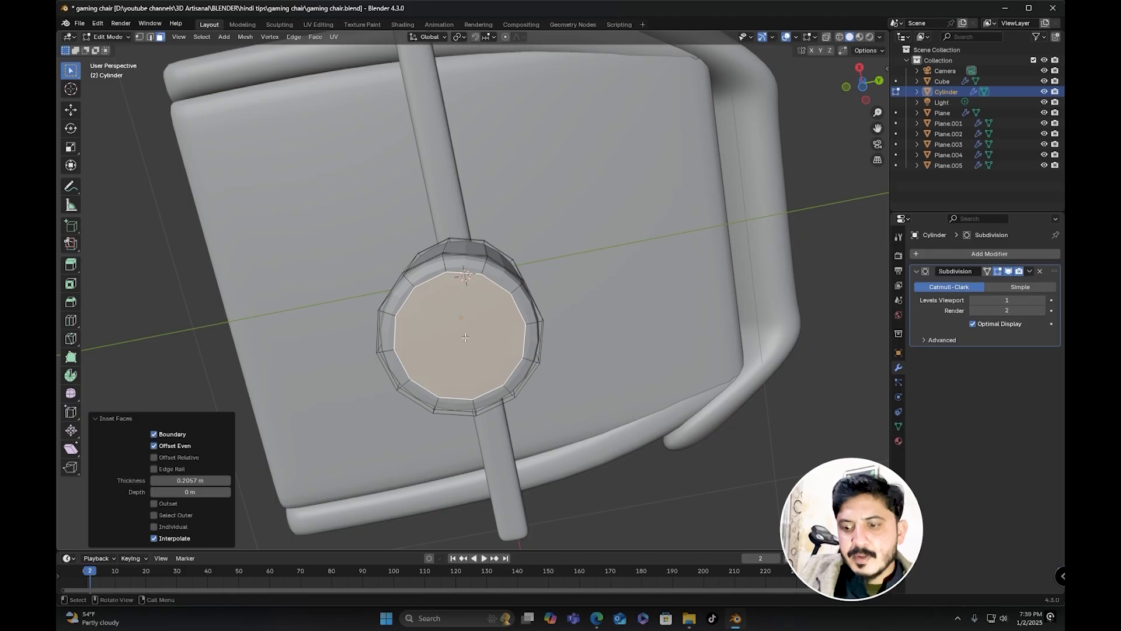
{"action": "key", "text": "shift+r"}
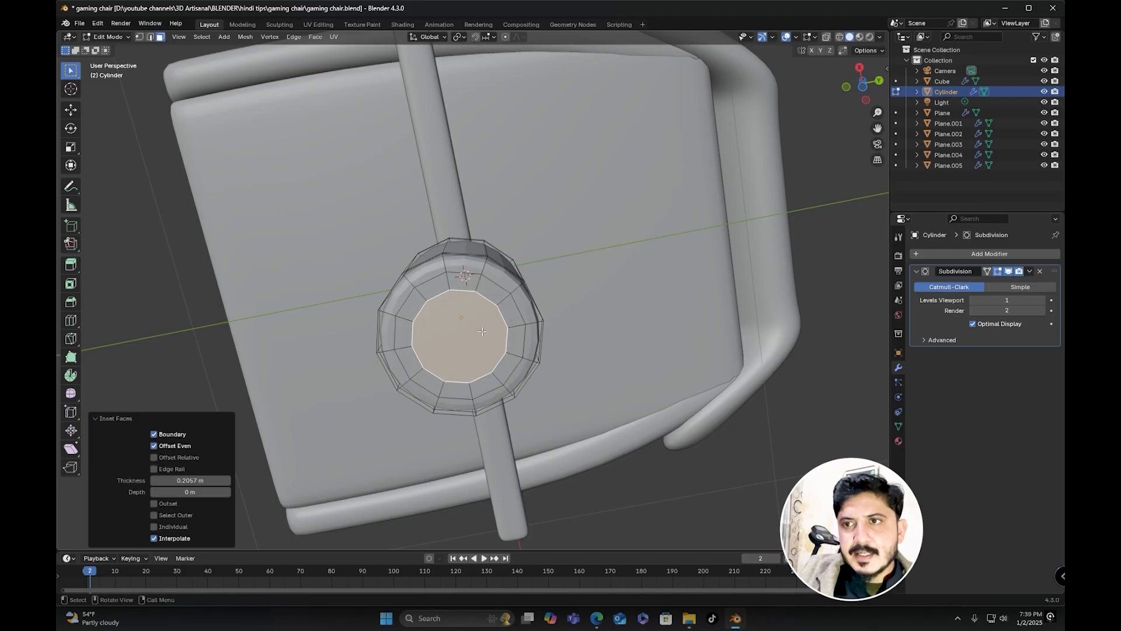
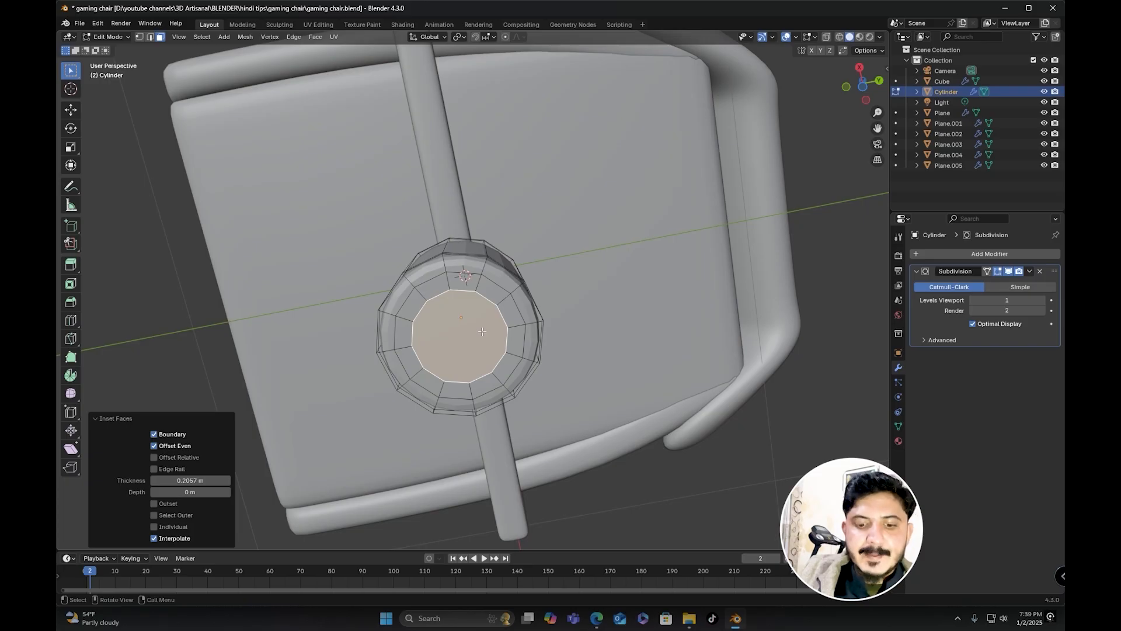
Step: Add a loop cut around the narrowest tier and slide it toward its top edge, factor about -0.77
{"action": "key", "text": "Tab"}
{"action": "scroll", "coordinate": [482, 331], "scroll_direction": "down", "scroll_amount": 2}
{"action": "middle_click_drag", "start_coordinate": [482, 331], "coordinate": [448, 433]}
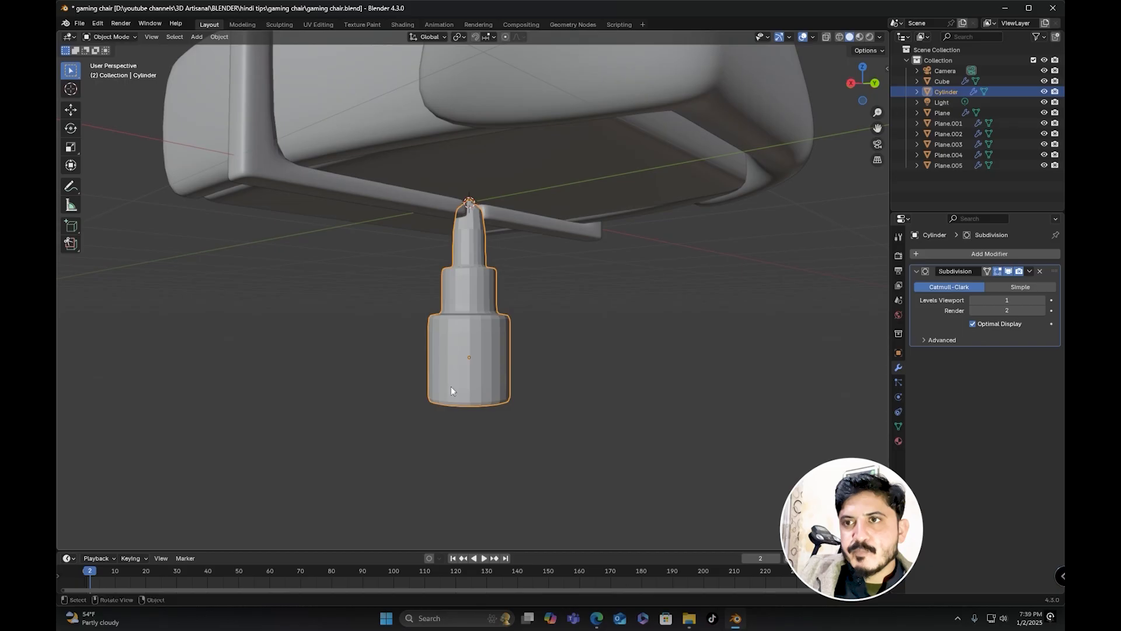
{"action": "scroll", "coordinate": [452, 386], "scroll_direction": "up", "scroll_amount": 2}
{"action": "middle_click_drag", "start_coordinate": [487, 271], "coordinate": [515, 243]}
{"action": "key", "text": "Tab"}
{"action": "scroll", "coordinate": [485, 231], "scroll_direction": "up", "scroll_amount": 2}
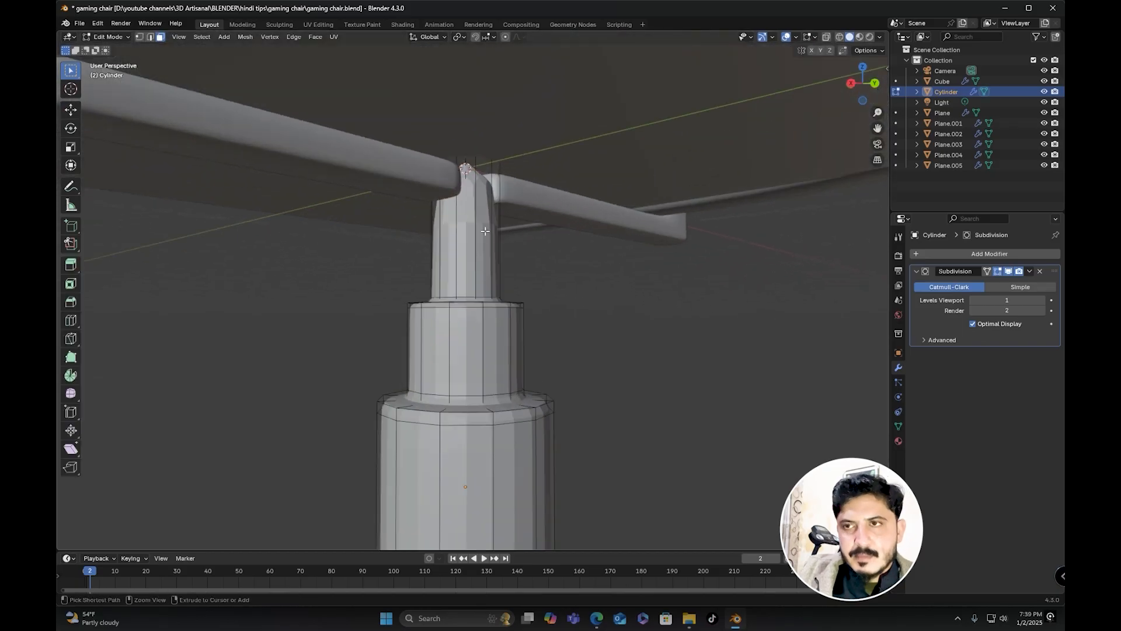
{"action": "key", "text": "ctrl+r"}
{"action": "left_click", "coordinate": [486, 232]}
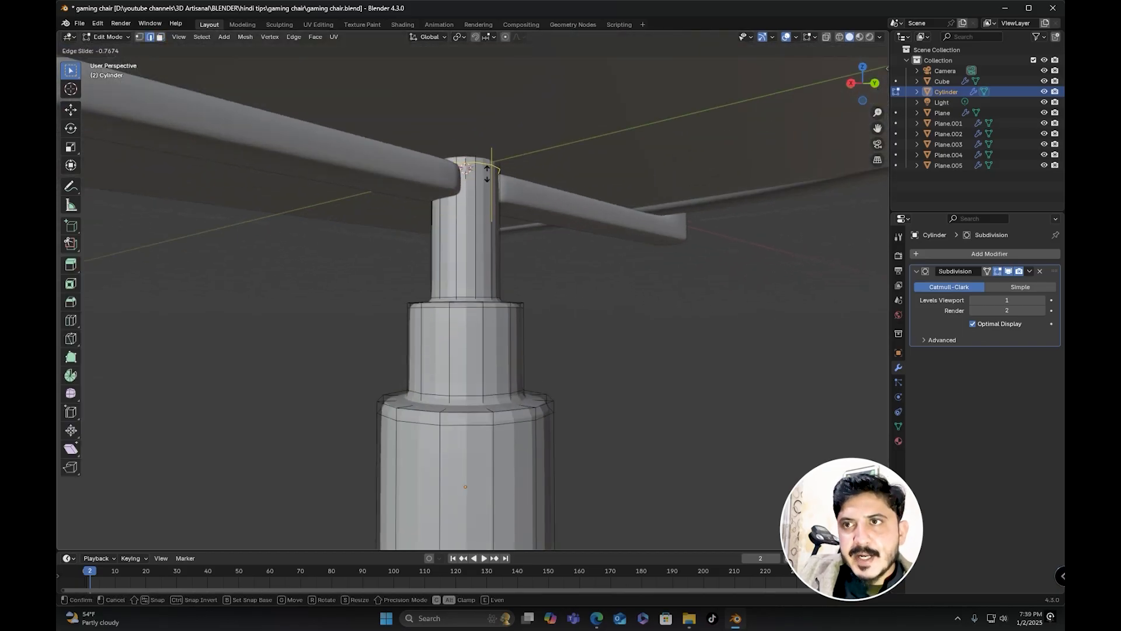
{"action": "left_click", "coordinate": [487, 174]}
Step: Shade the stepped cylinder smooth and set its subdivision viewport level to 2
{"action": "scroll", "coordinate": [487, 176], "scroll_direction": "down", "scroll_amount": 1}
{"action": "middle_click_drag", "start_coordinate": [487, 177], "coordinate": [474, 209]}
{"action": "mouse_move", "coordinate": [474, 274]}
{"action": "middle_mouse_down"}
{"action": "mouse_move", "coordinate": [465, 295]}
{"action": "mouse_move", "coordinate": [476, 273]}
{"action": "mouse_move", "coordinate": [454, 290]}
{"action": "mouse_move", "coordinate": [467, 274]}
{"action": "middle_mouse_up"}
{"action": "key", "text": "Tab"}
{"action": "right_click", "coordinate": [479, 292]}
{"action": "left_click", "coordinate": [436, 246]}
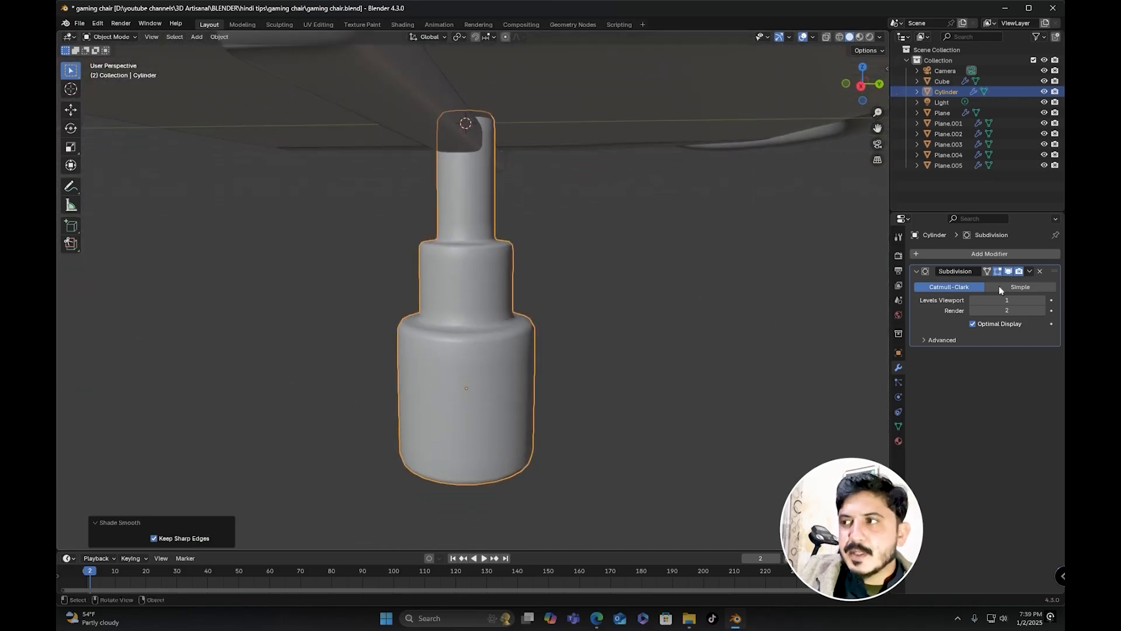
{"action": "left_click", "coordinate": [1039, 299]}
Step: Add a cube at the scene origin and scale it down uniformly to about 0.104
{"action": "middle_click_drag", "start_coordinate": [535, 301], "coordinate": [570, 297]}
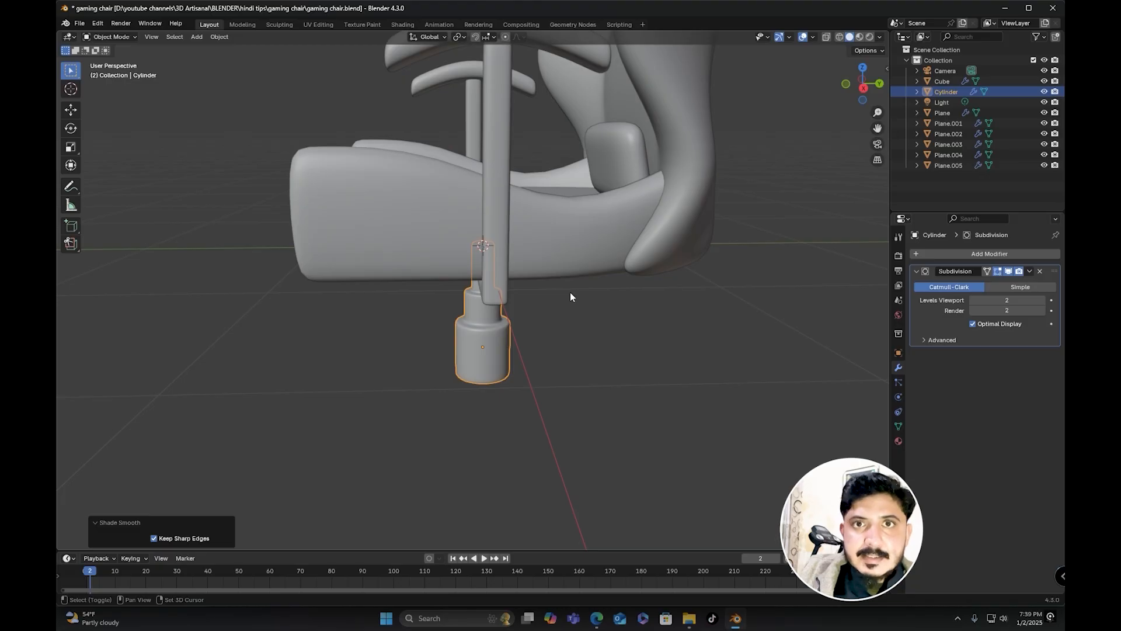
{"action": "key", "text": "shift+a"}
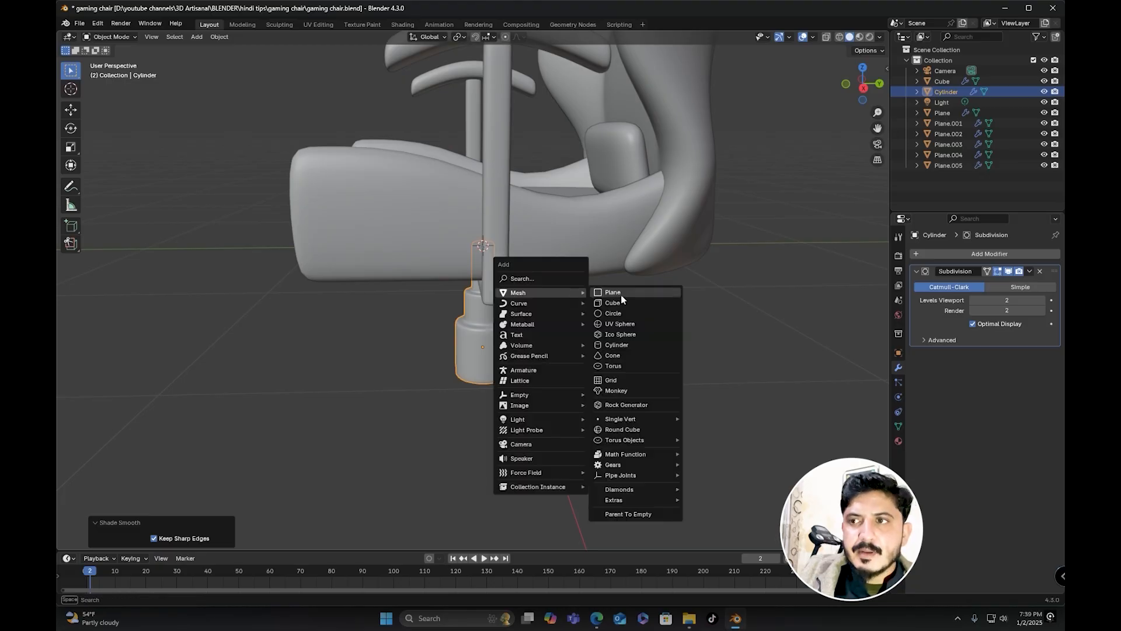
{"action": "left_click", "coordinate": [588, 307]}
{"action": "key", "text": "KP_3"}
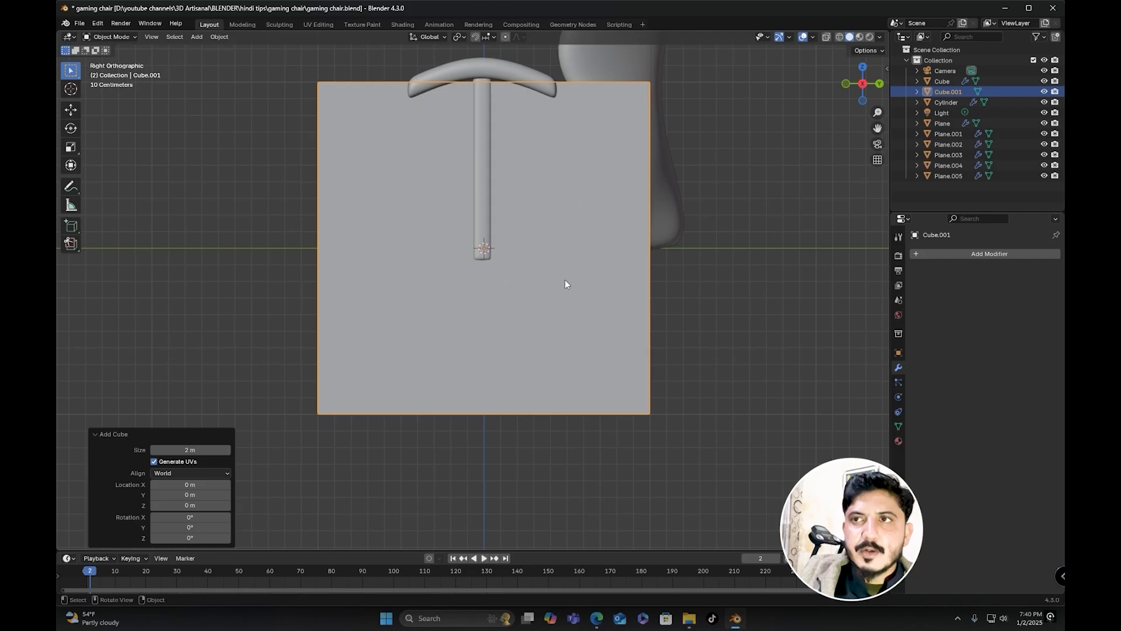
{"action": "scroll", "coordinate": [565, 279], "scroll_direction": "down", "scroll_amount": 2}
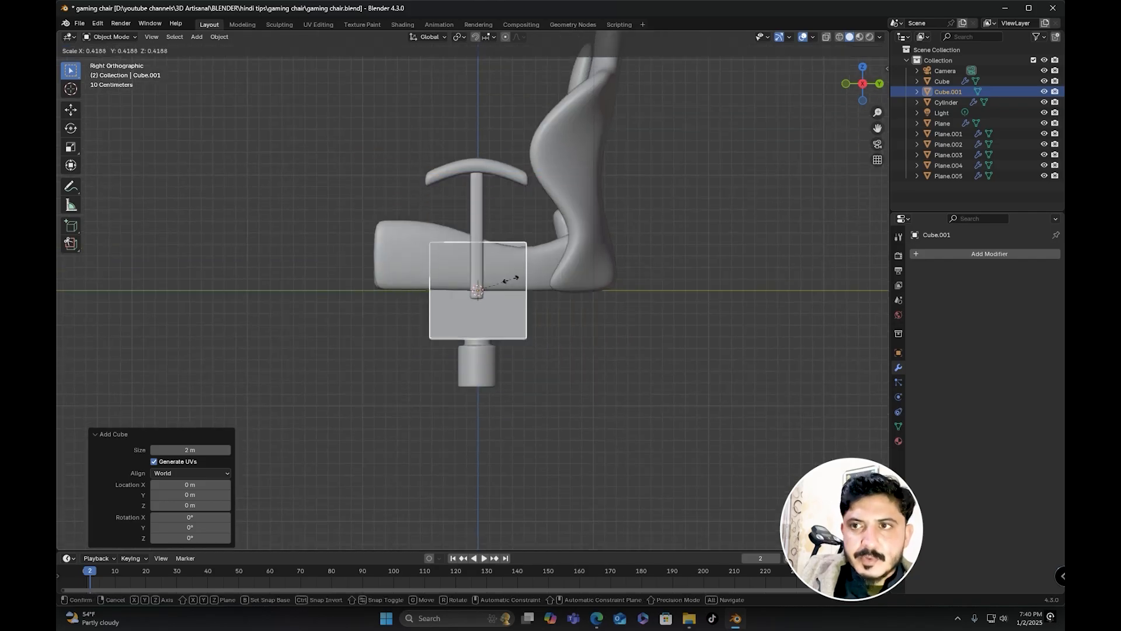
{"action": "left_click", "coordinate": [488, 292]}
{"action": "scroll", "coordinate": [486, 290], "scroll_direction": "up", "scroll_amount": 3}
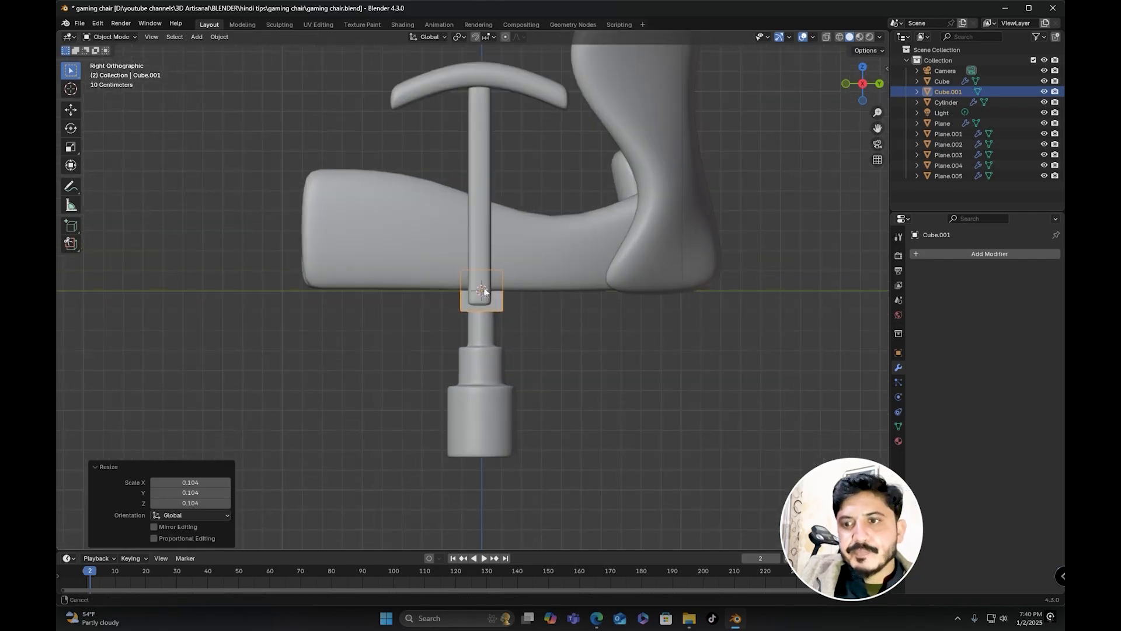
Step: Move the small cube beside the column's widest tier, about 0.27 m along Y and -0.69 m along Z, and scale it by about 0.804
{"action": "key", "text": "g"}
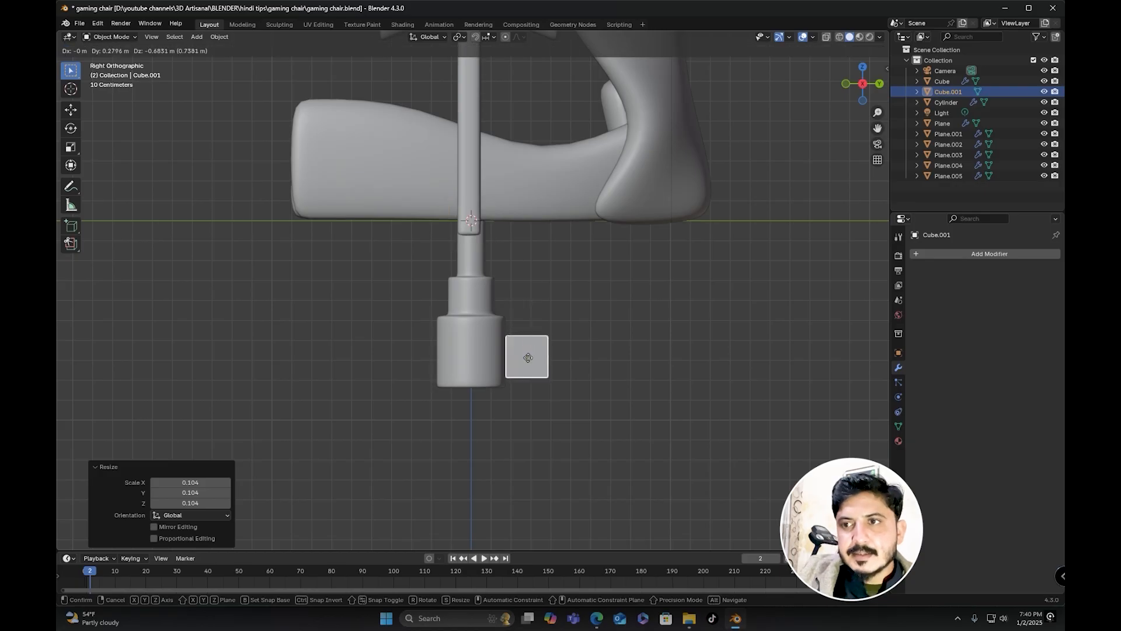
{"action": "left_click", "coordinate": [527, 357]}
{"action": "scroll", "coordinate": [527, 358], "scroll_direction": "up", "scroll_amount": 3}
{"action": "middle_click_drag", "start_coordinate": [598, 270], "coordinate": [548, 296]}
{"action": "key", "text": "s"}
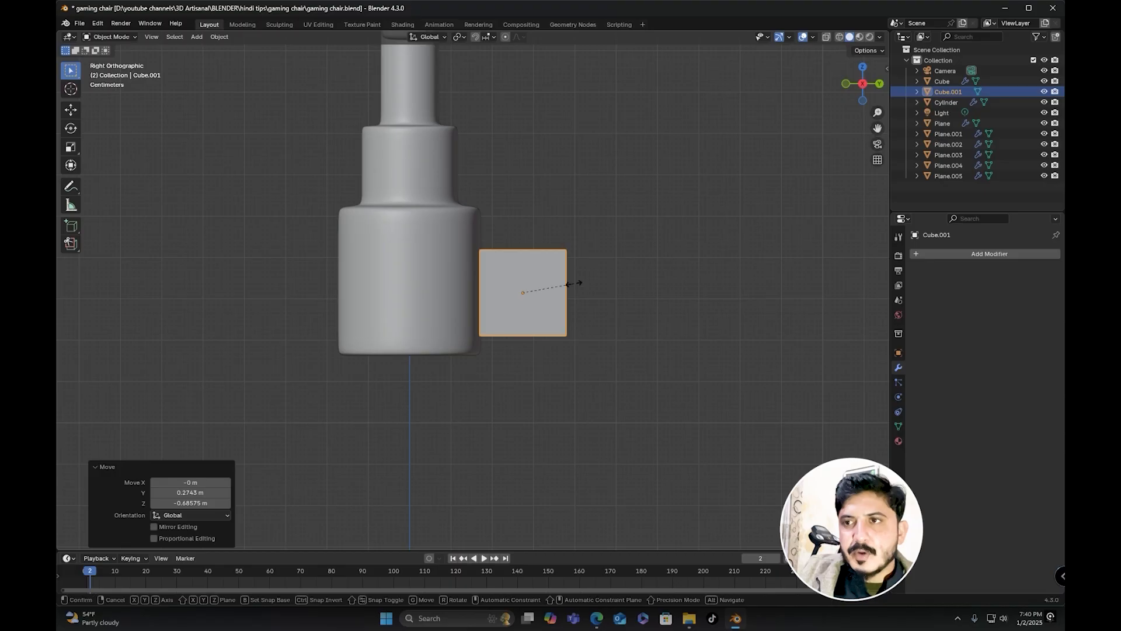
{"action": "left_click", "coordinate": [562, 285]}
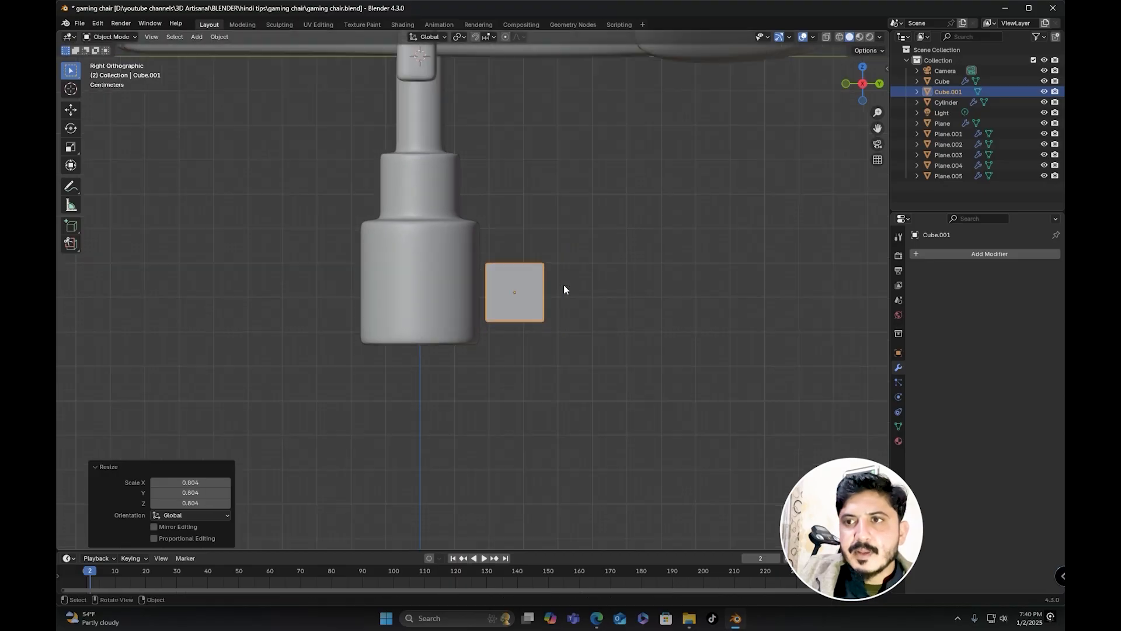
Step: Nudge the cube slightly closer to the side of the column's widest tier
{"action": "scroll", "coordinate": [543, 298], "scroll_direction": "down", "scroll_amount": 3}
{"action": "scroll", "coordinate": [528, 305], "scroll_direction": "up", "scroll_amount": 4}
{"action": "middle_click_drag", "start_coordinate": [538, 306], "coordinate": [536, 274], "text": "shift"}
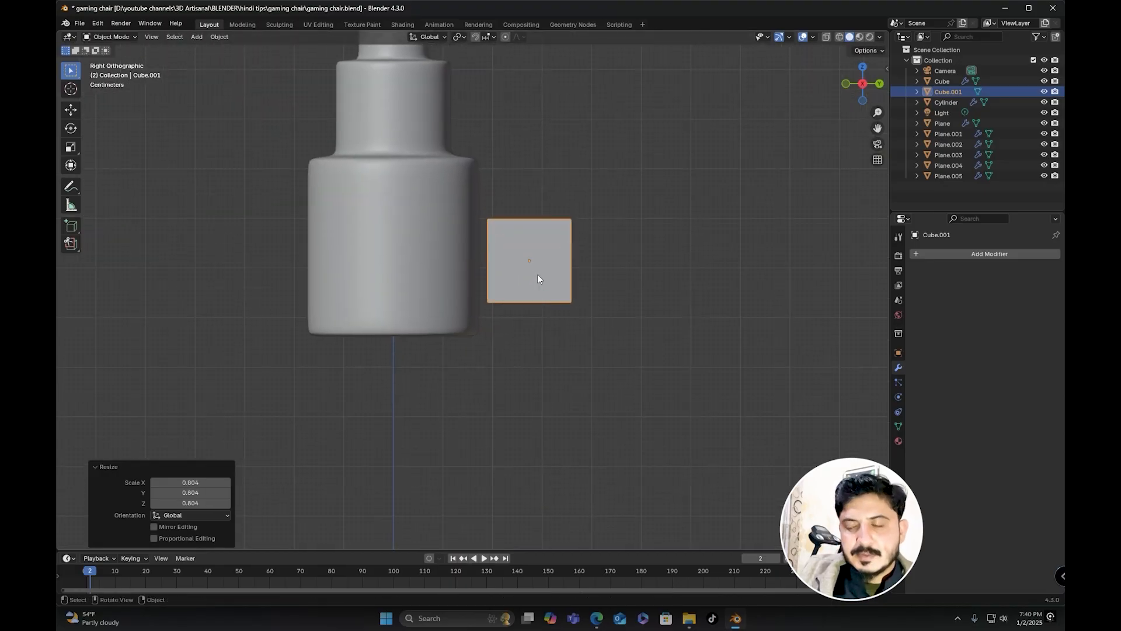
{"action": "key", "text": "g"}
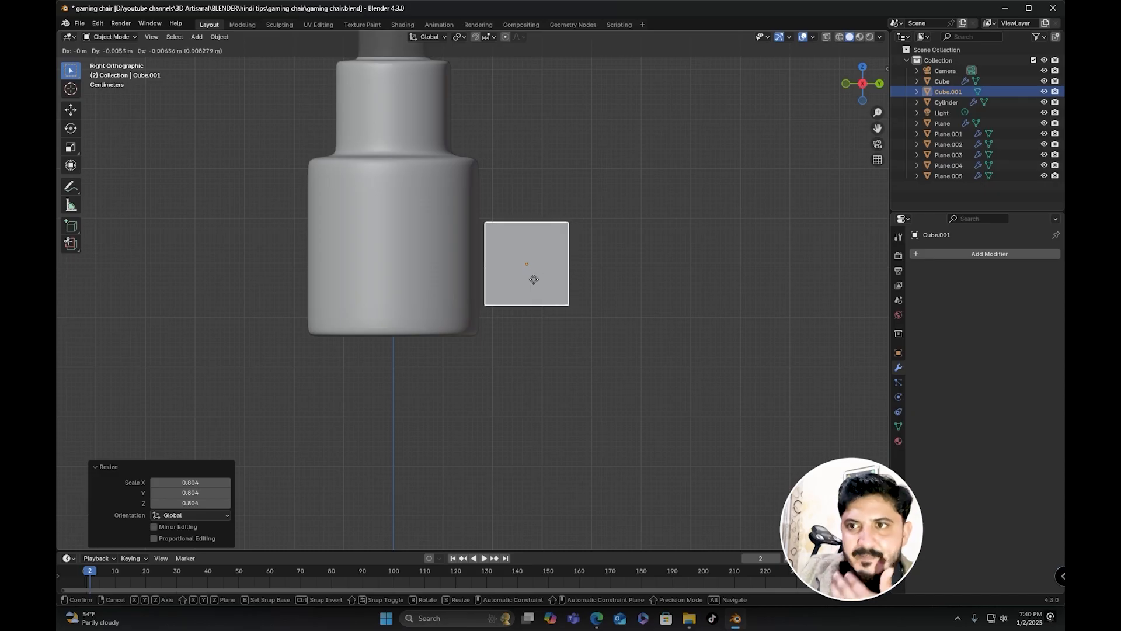
{"action": "left_click", "coordinate": [531, 289]}
Step: Extrude the cube's face pointing away from the column about 0.52 m along Y to form a base arm
{"action": "key", "text": "Tab"}
{"action": "scroll", "coordinate": [532, 289], "scroll_direction": "down", "scroll_amount": 3}
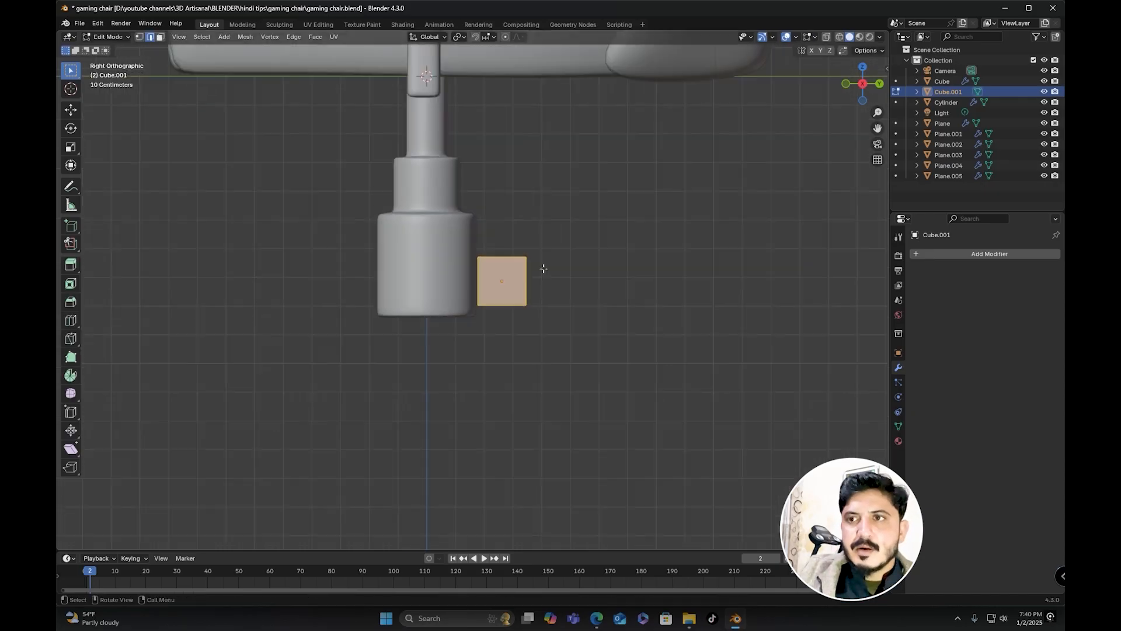
{"action": "middle_click_drag", "start_coordinate": [547, 263], "coordinate": [216, 45]}
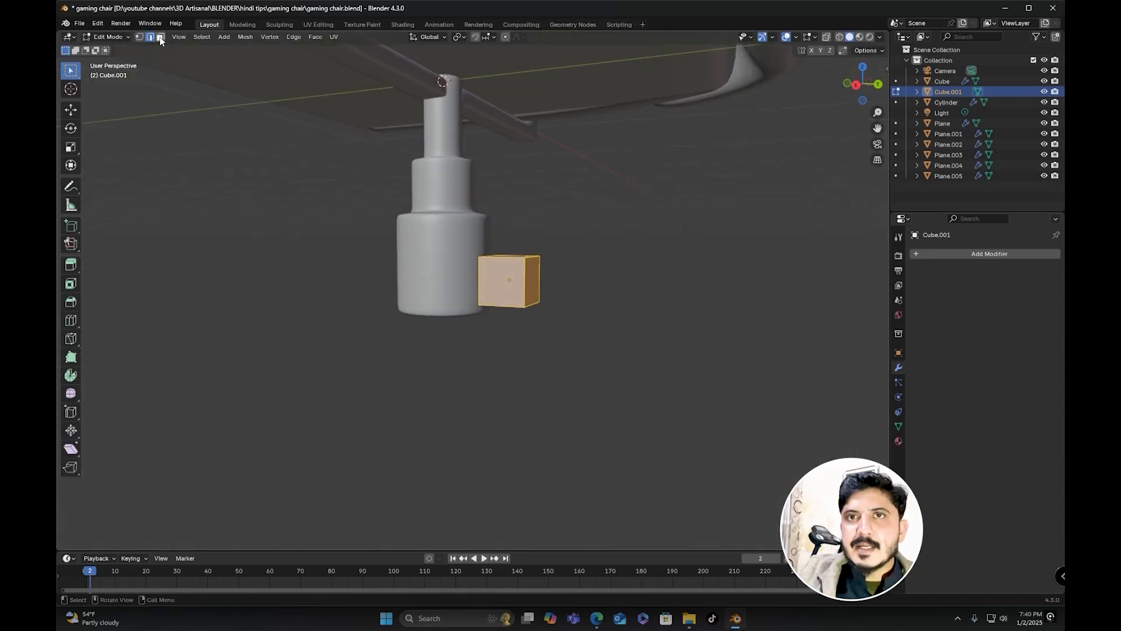
{"action": "left_click", "coordinate": [537, 278]}
{"action": "middle_click_drag", "start_coordinate": [554, 272], "coordinate": [489, 273]}
{"action": "key", "text": "KP_3"}
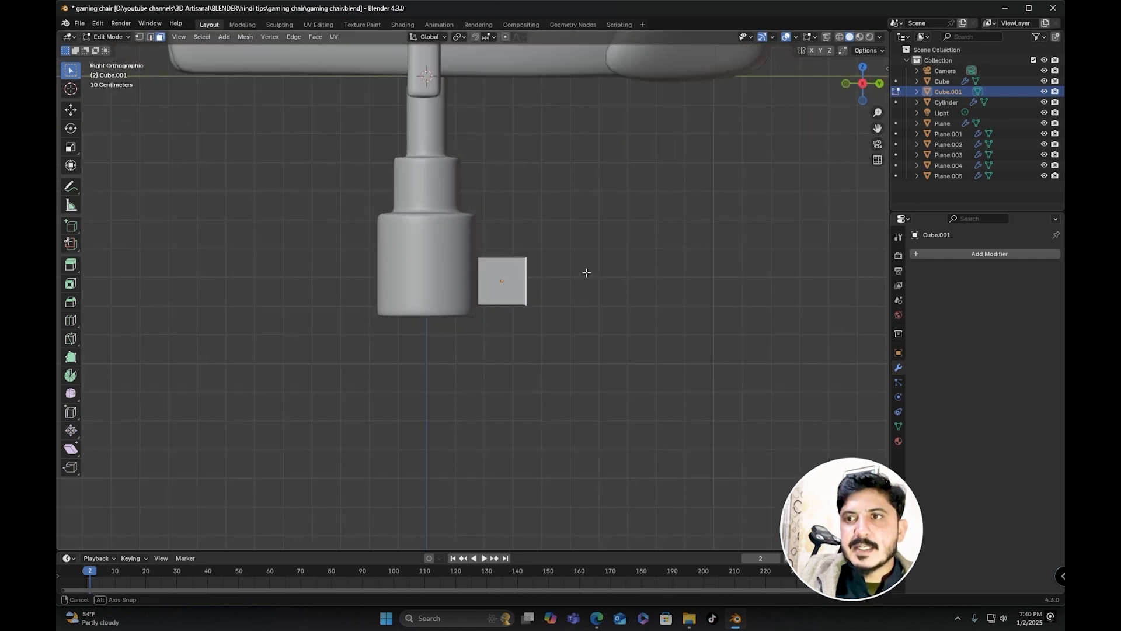
{"action": "scroll", "coordinate": [577, 272], "scroll_direction": "down", "scroll_amount": 3}
{"action": "middle_click_drag", "start_coordinate": [576, 272], "coordinate": [528, 275], "text": "shift"}
{"action": "key", "text": "e"}
{"action": "key", "text": "y"}
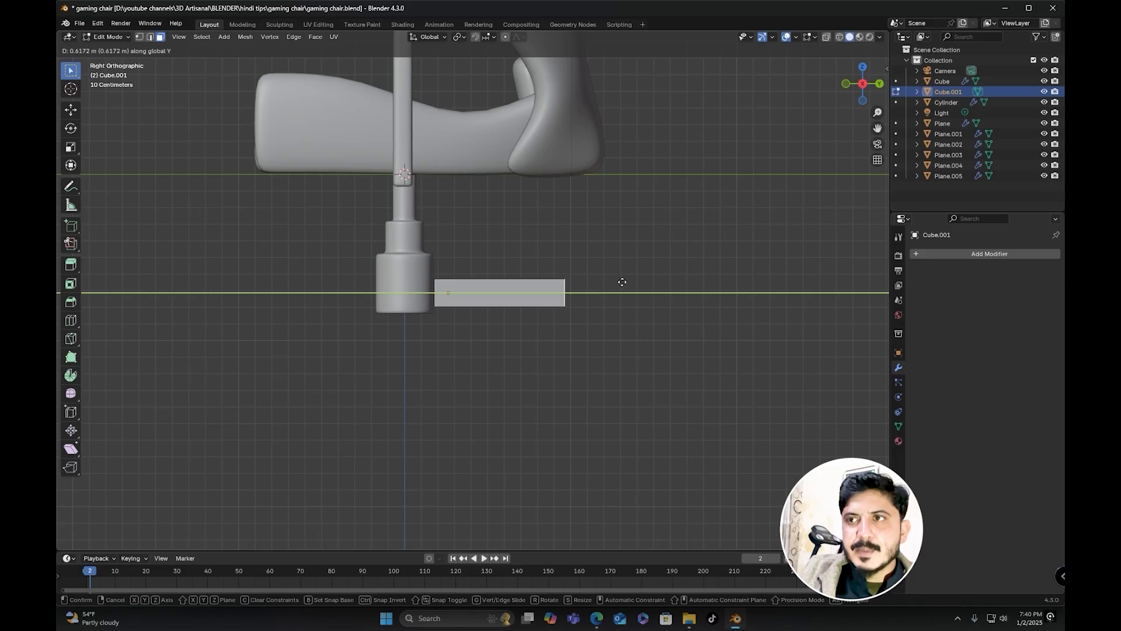
{"action": "left_click", "coordinate": [606, 283]}
Step: Set the base arm's origin to its geometry in Object Mode
{"action": "scroll", "coordinate": [584, 274], "scroll_direction": "up", "scroll_amount": 3}
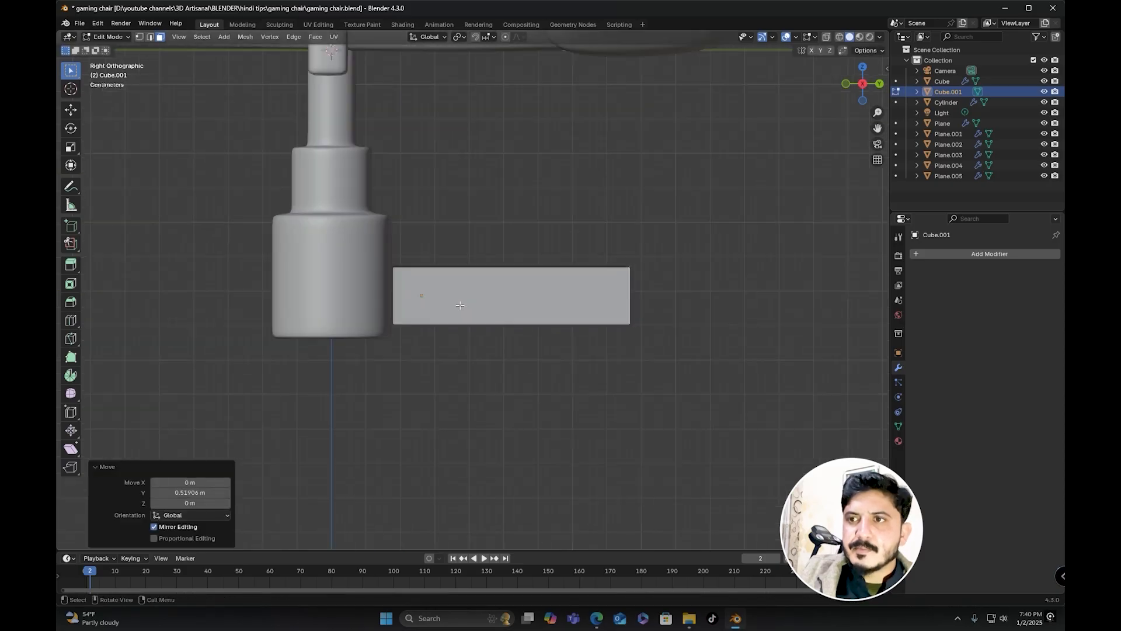
{"action": "middle_click_drag", "start_coordinate": [516, 258], "coordinate": [503, 286]}
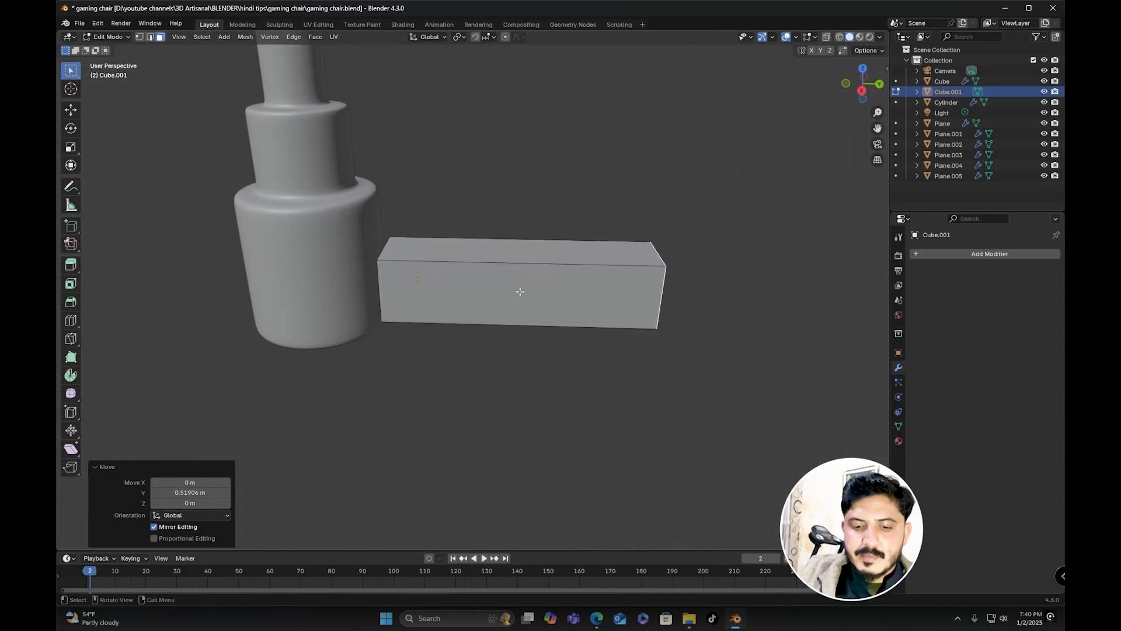
{"action": "key", "text": "Tab"}
{"action": "right_click", "coordinate": [502, 284]}
{"action": "mouse_move", "coordinate": [467, 329]}
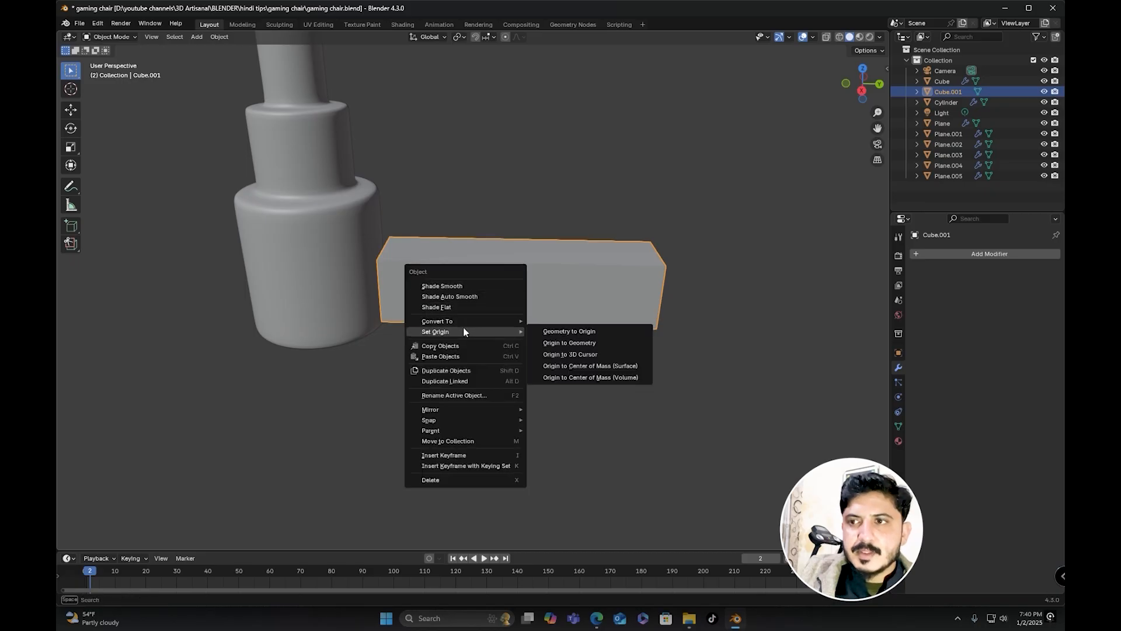
{"action": "left_click", "coordinate": [569, 344]}
Step: Open the choice of modifiers to add to the base arm
{"action": "mouse_move", "coordinate": [516, 289]}
{"action": "middle_mouse_down"}
{"action": "mouse_move", "coordinate": [507, 285]}
{"action": "mouse_move", "coordinate": [520, 279]}
{"action": "middle_mouse_up"}
{"action": "left_click", "coordinate": [967, 254]}
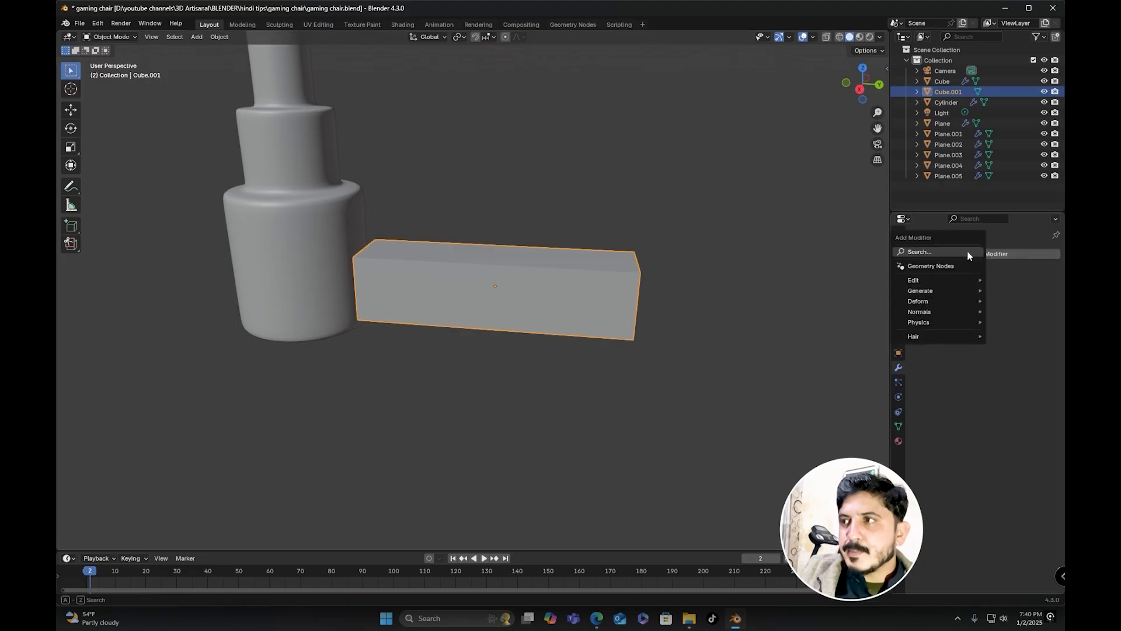
Step: Add a Subdivision Surface modifier to the base leg block and set its viewport level to 2
{"action": "left_click", "coordinate": [934, 252]}
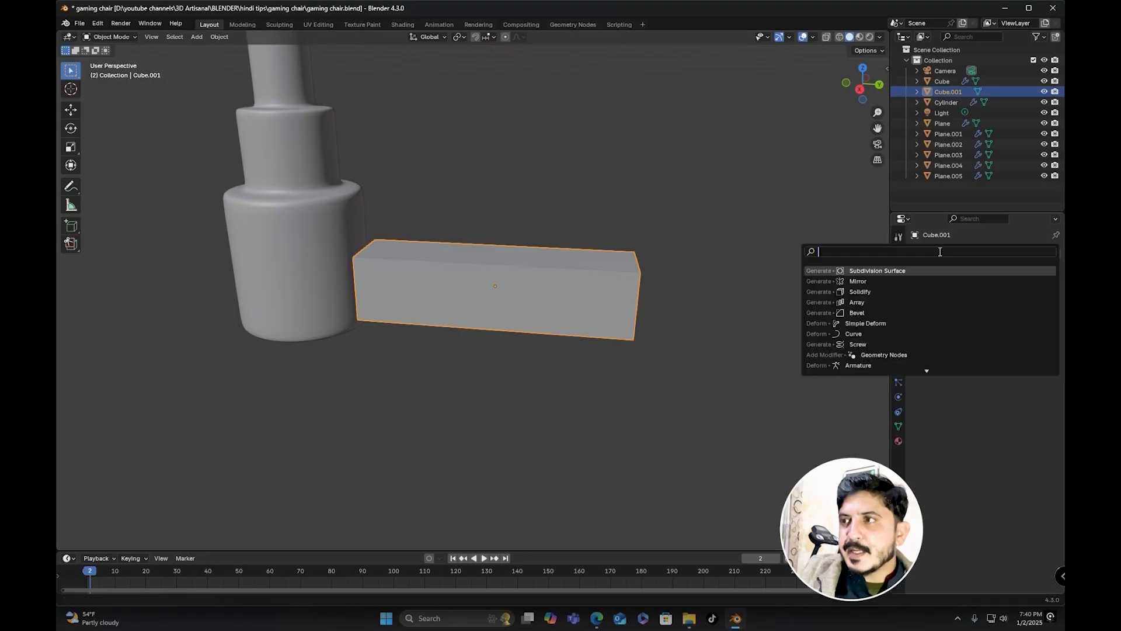
{"action": "left_click", "coordinate": [882, 270]}
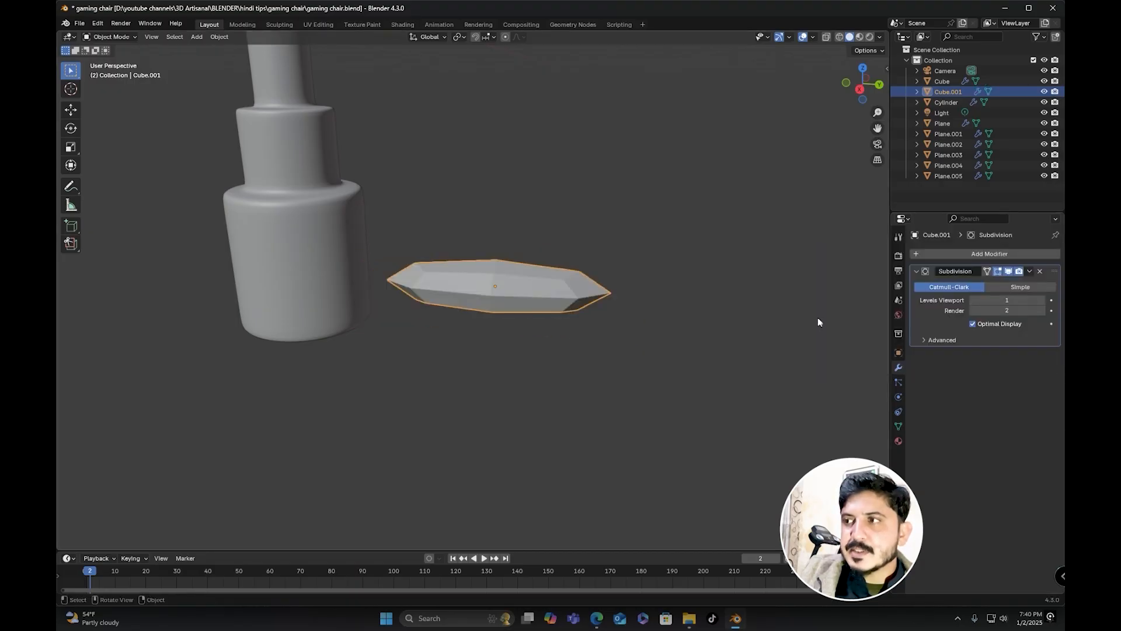
{"action": "left_click", "coordinate": [1042, 300]}
Step: Add a centred lengthwise loop cut to the leg block and bevel it about 0.85 m wide towards both long sides
{"action": "middle_click_drag", "start_coordinate": [681, 289], "coordinate": [556, 350]}
{"action": "key", "text": "Tab"}
{"action": "key", "text": "ctrl+r"}
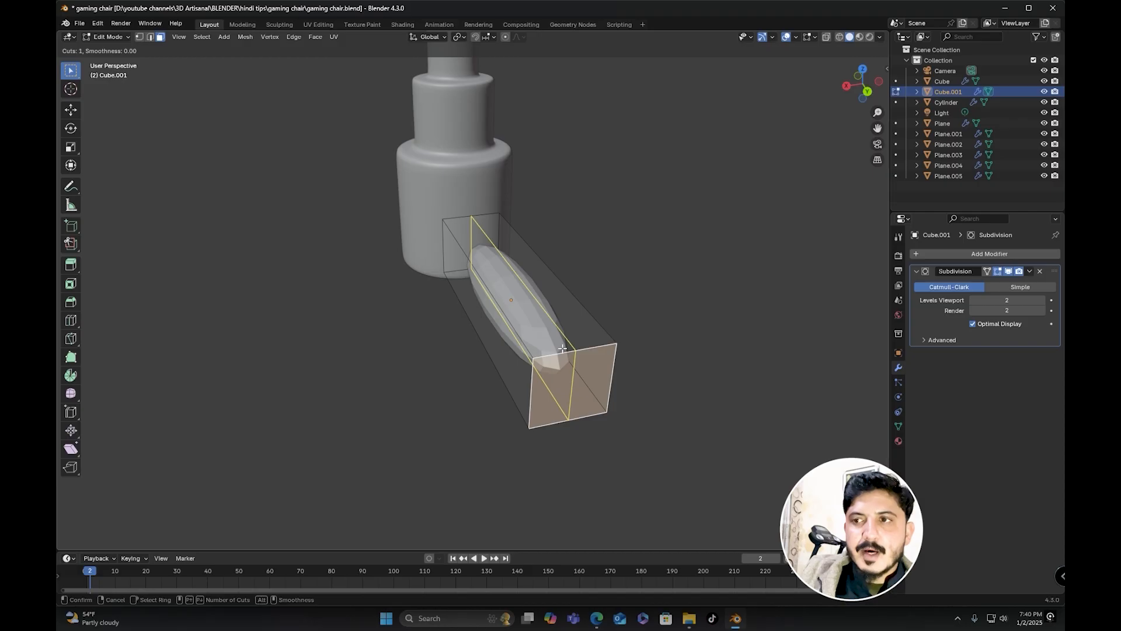
{"action": "left_click", "coordinate": [569, 342]}
{"action": "right_click", "coordinate": [568, 342]}
{"action": "middle_click_drag", "start_coordinate": [569, 343], "coordinate": [532, 360]}
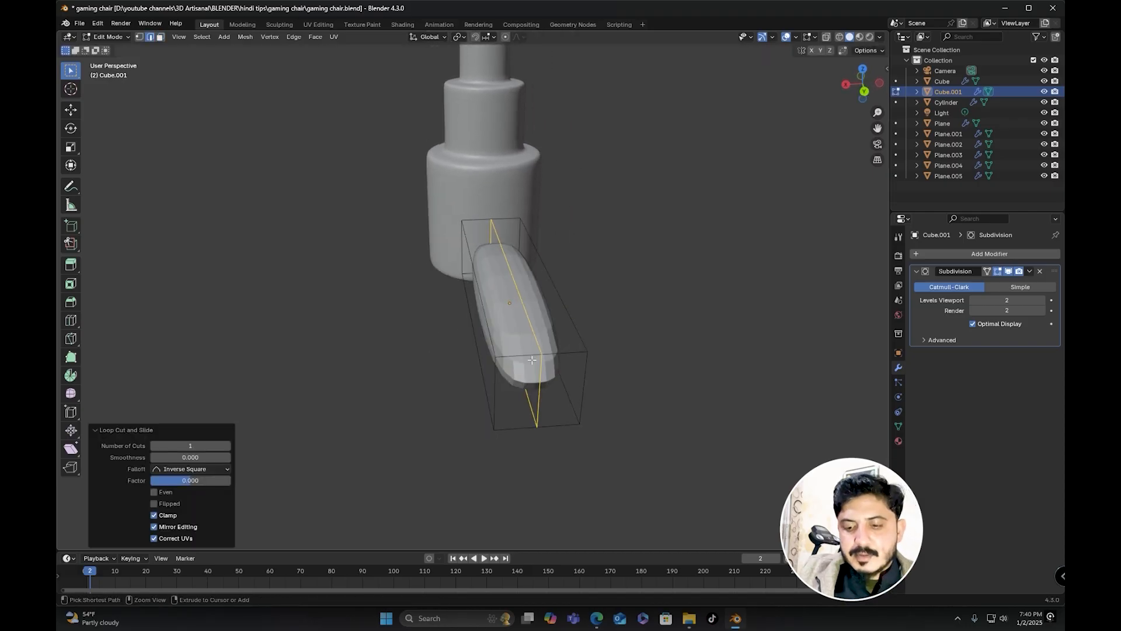
{"action": "key", "text": "ctrl+b"}
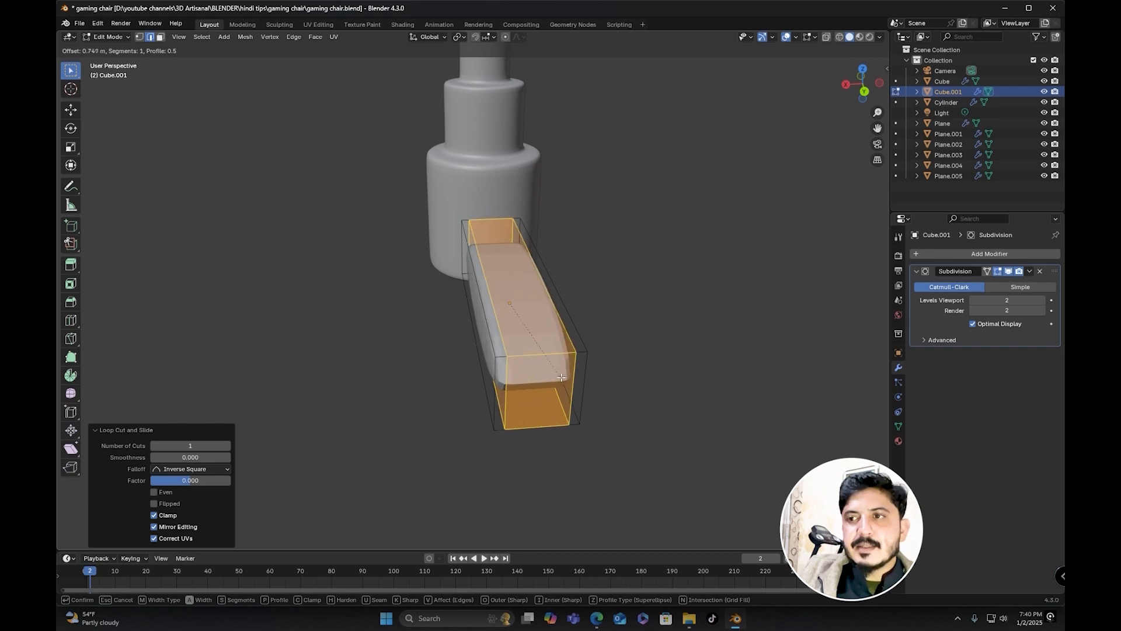
{"action": "left_click", "coordinate": [564, 379]}
Step: Add a centred crosswise loop cut to the leg block and bevel it outward close to both ends
{"action": "middle_click_drag", "start_coordinate": [564, 380], "coordinate": [635, 352]}
{"action": "key", "text": "ctrl+r"}
{"action": "left_click", "coordinate": [502, 285]}
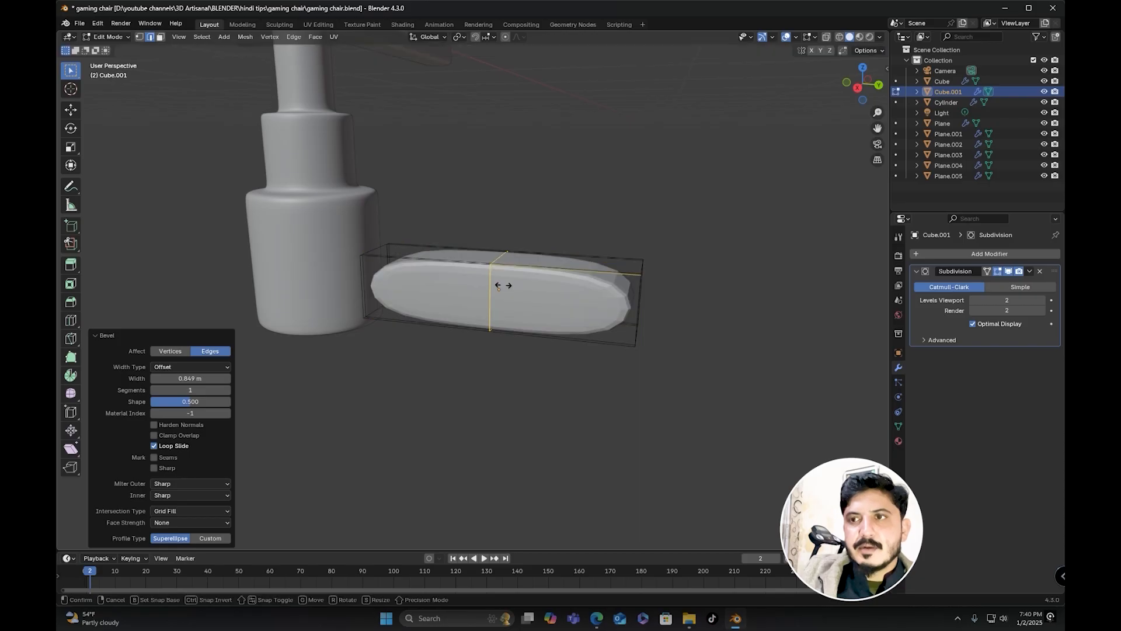
{"action": "right_click", "coordinate": [503, 286]}
{"action": "middle_click_drag", "start_coordinate": [495, 286], "coordinate": [502, 287]}
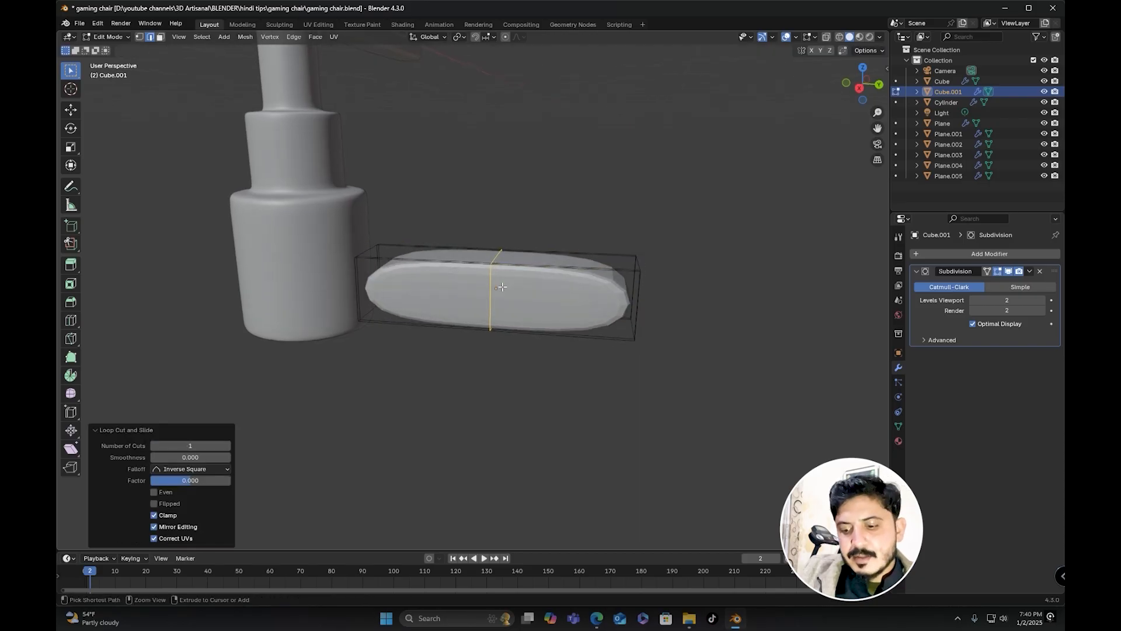
{"action": "key", "text": "ctrl+b"}
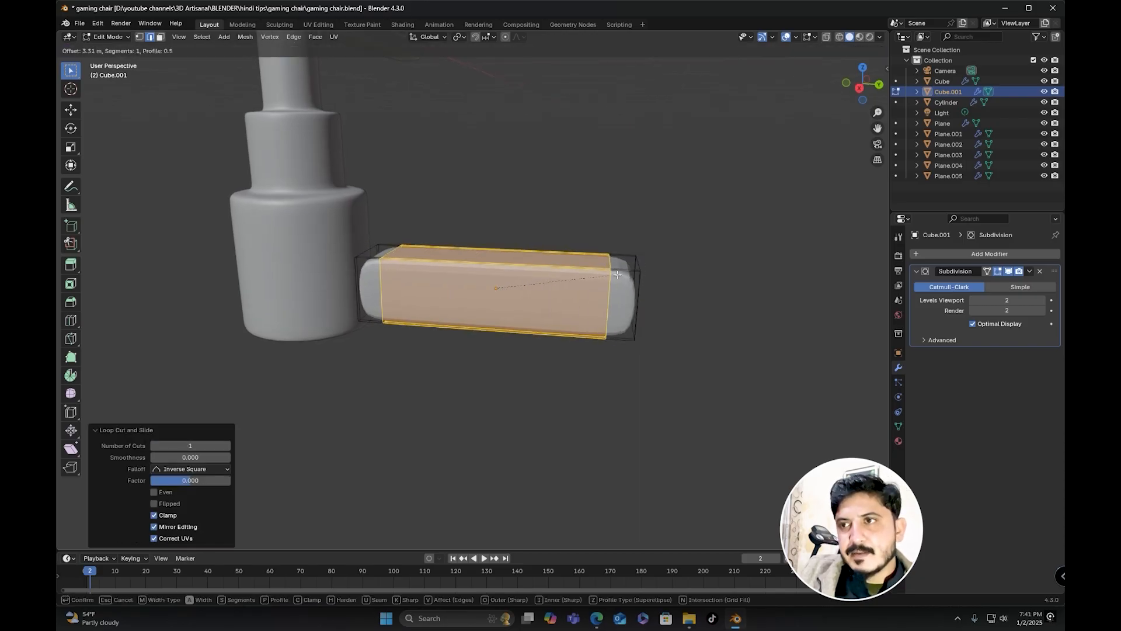
{"action": "left_click", "coordinate": [629, 274]}
Step: In the right orthographic view with vertex selection, add one crosswise loop cut at the middle of the leg
{"action": "middle_click_drag", "start_coordinate": [629, 274], "coordinate": [524, 269], "text": "alt"}
{"action": "key", "text": "Tab"}
{"action": "key", "text": "Tab"}
{"action": "scroll", "coordinate": [543, 304], "scroll_direction": "up", "scroll_amount": 3}
{"action": "left_click", "coordinate": [140, 37]}
{"action": "key", "text": "ctrl+r"}
{"action": "left_click", "coordinate": [432, 266]}
{"action": "right_click", "coordinate": [432, 266]}
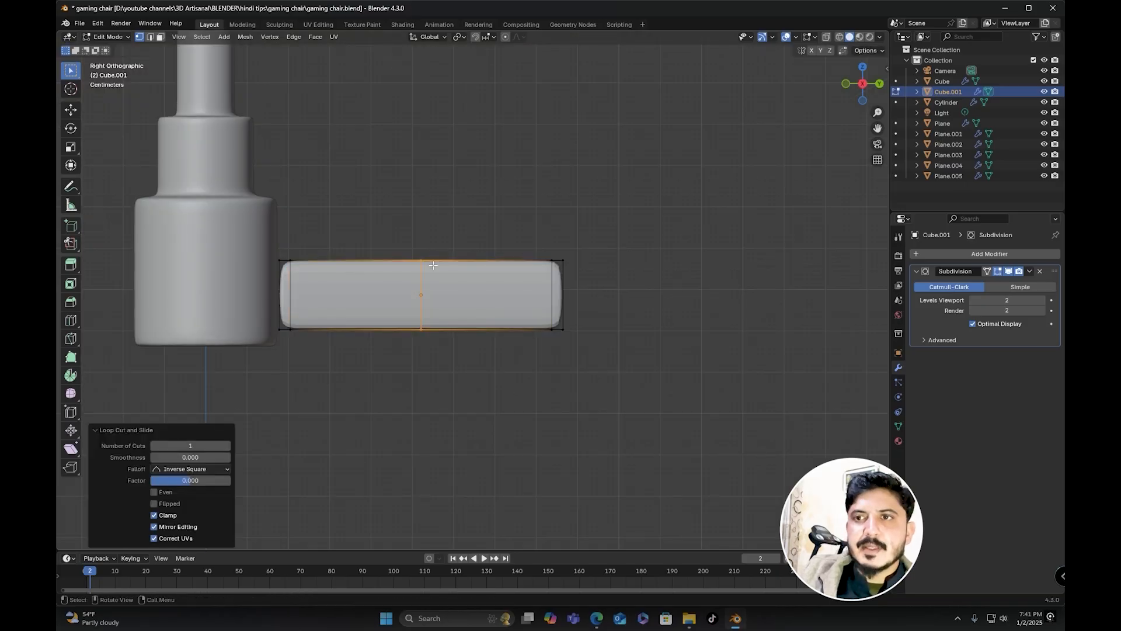
Step: With X-ray and proportional editing on, lower the outer end's top vertices about 0.12 m along Z using a 0.15 m influence radius
{"action": "middle_click_drag", "start_coordinate": [436, 261], "coordinate": [232, 52]}
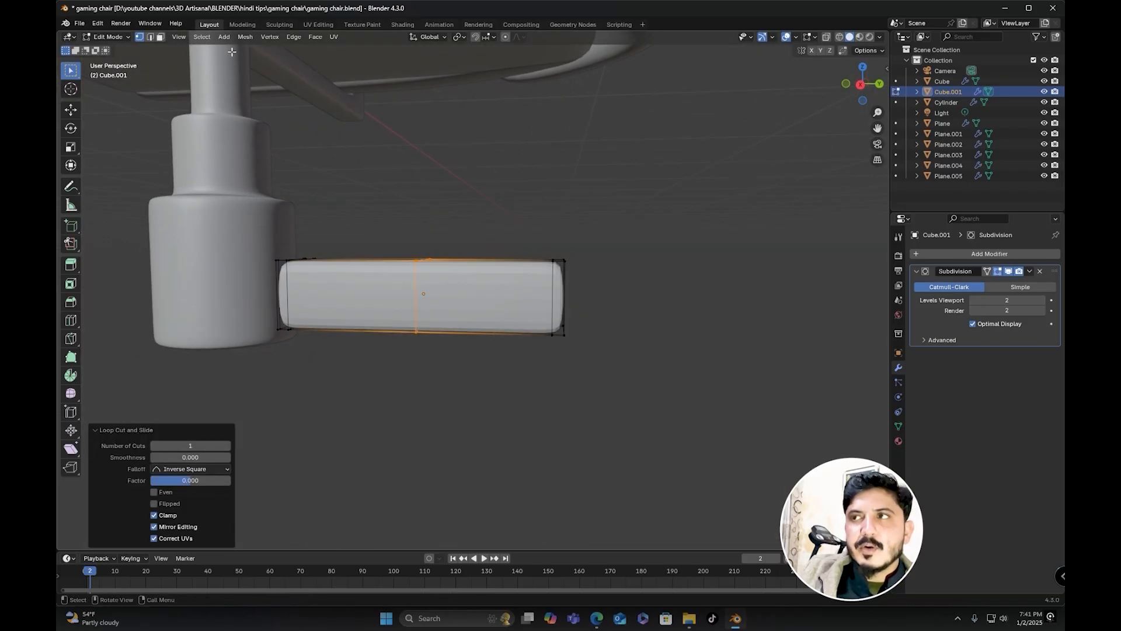
{"action": "left_click", "coordinate": [827, 38]}
{"action": "middle_click_drag", "start_coordinate": [588, 220], "coordinate": [603, 220], "text": "alt"}
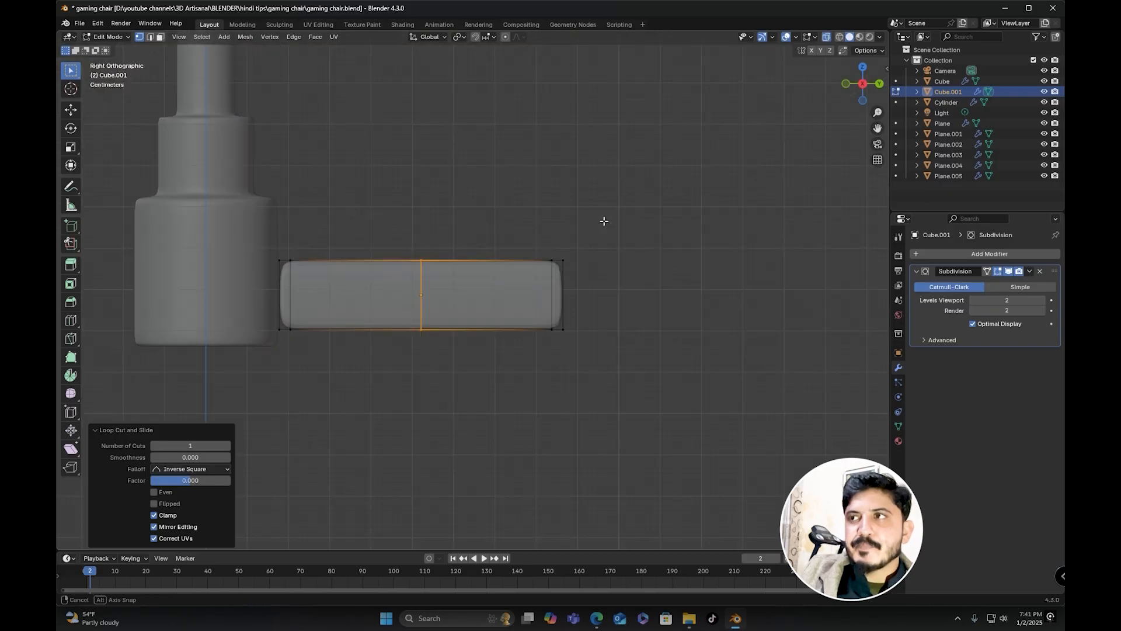
{"action": "left_click_drag", "start_coordinate": [617, 203], "coordinate": [507, 287]}
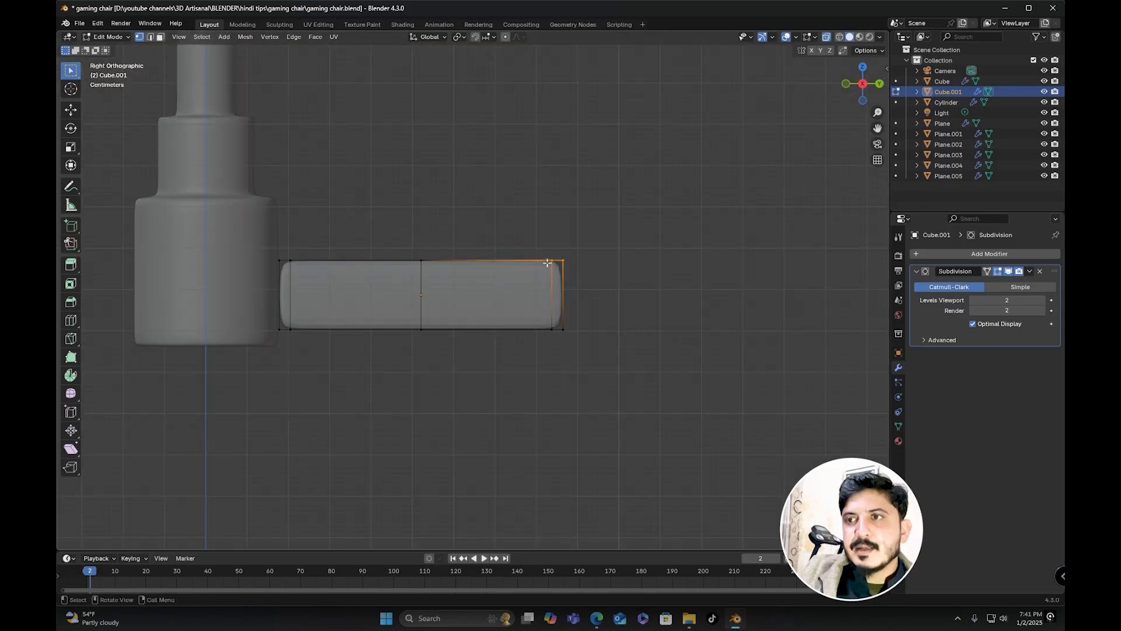
{"action": "scroll", "coordinate": [547, 262], "scroll_direction": "up", "scroll_amount": 2}
{"action": "scroll", "coordinate": [508, 47], "scroll_direction": "down", "scroll_amount": 3}
{"action": "left_click", "coordinate": [506, 37]}
{"action": "scroll", "coordinate": [543, 232], "scroll_direction": "up", "scroll_amount": 3}
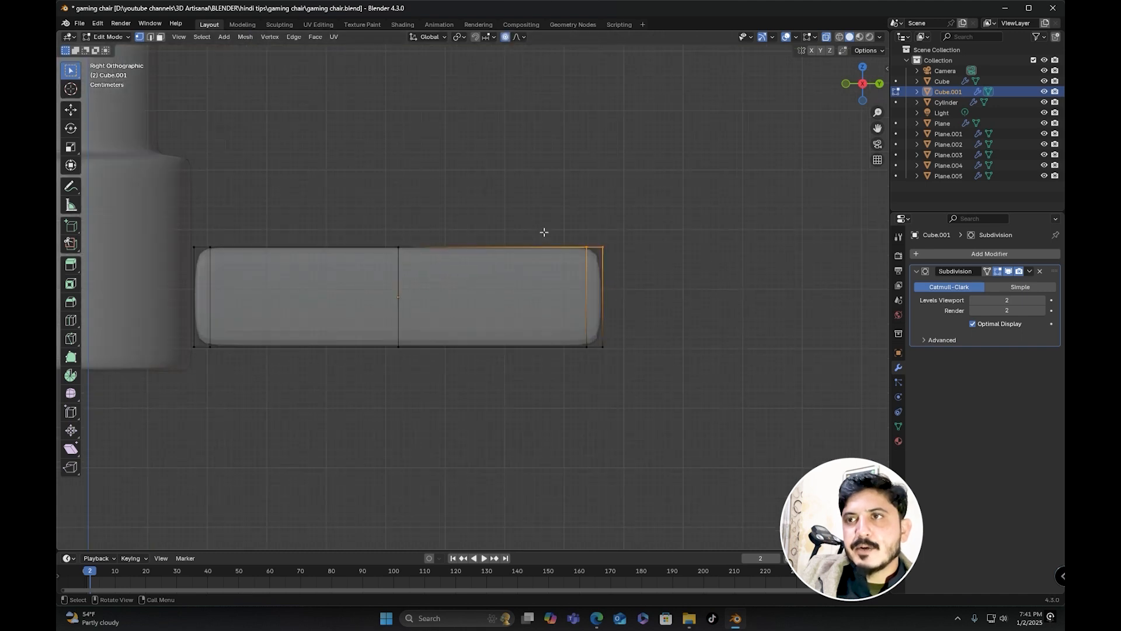
{"action": "middle_click_drag", "start_coordinate": [596, 208], "coordinate": [573, 220], "text": "shift"}
{"action": "key", "text": "g"}
{"action": "key", "text": "z"}
{"action": "scroll", "coordinate": [577, 252], "scroll_direction": "down", "scroll_amount": 10}
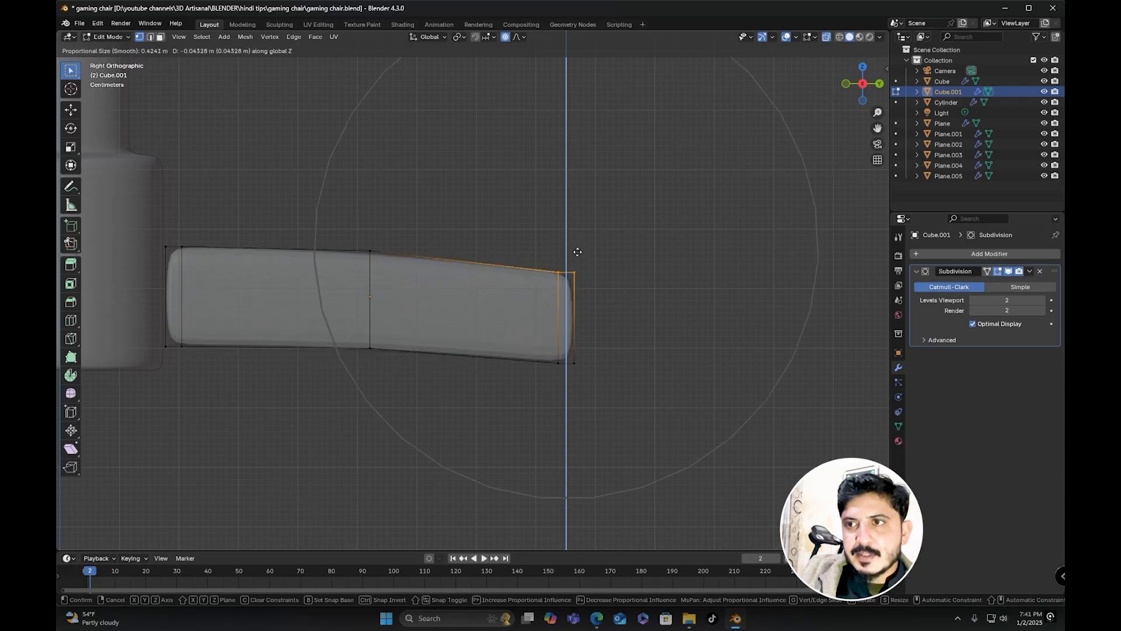
{"action": "scroll", "coordinate": [576, 263], "scroll_direction": "down", "scroll_amount": 11}
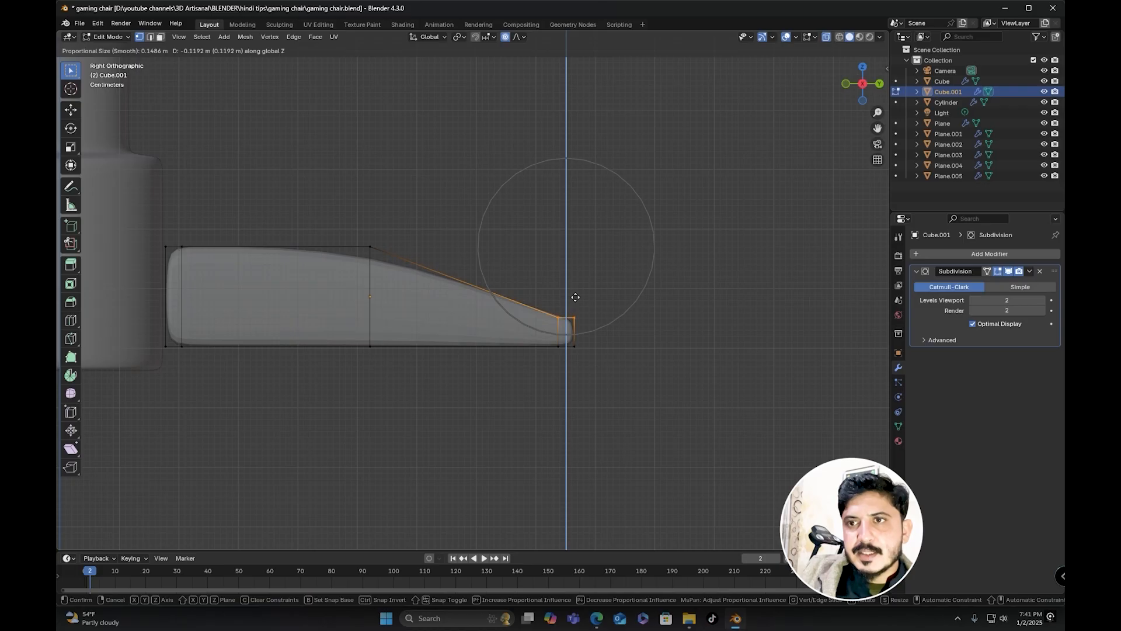
{"action": "left_click", "coordinate": [575, 296]}
Step: Lower the top vertex at the leg's middle loop about 0.015 m along Z with proportional editing
{"action": "left_click", "coordinate": [369, 246]}
{"action": "middle_click_drag", "start_coordinate": [373, 248], "coordinate": [418, 256], "text": "shift"}
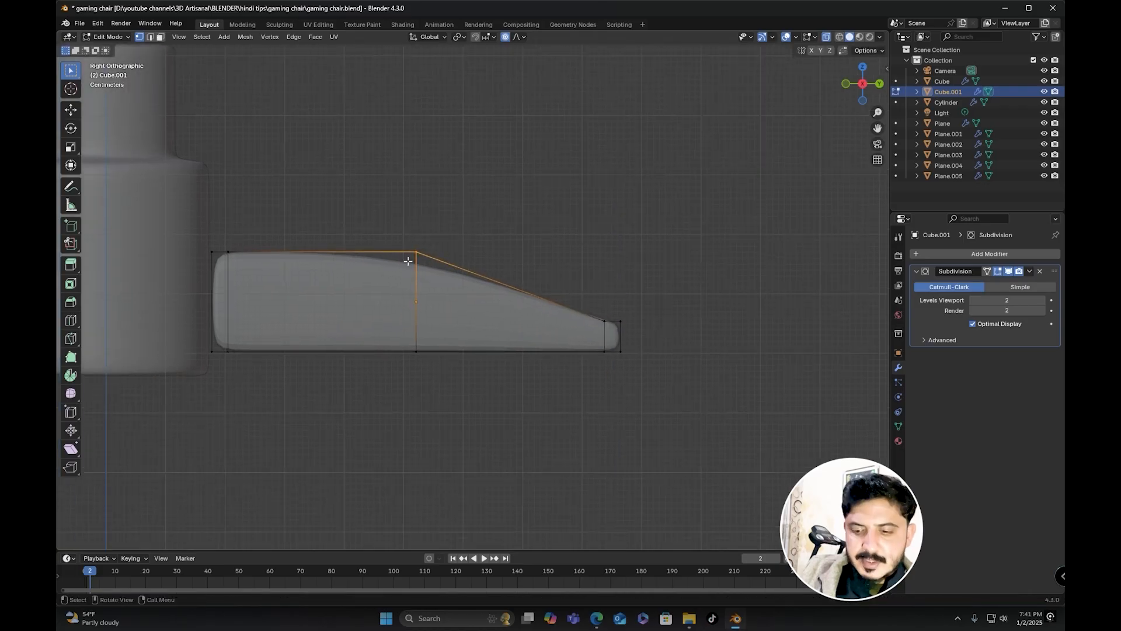
{"action": "key", "text": "g"}
{"action": "key", "text": "z"}
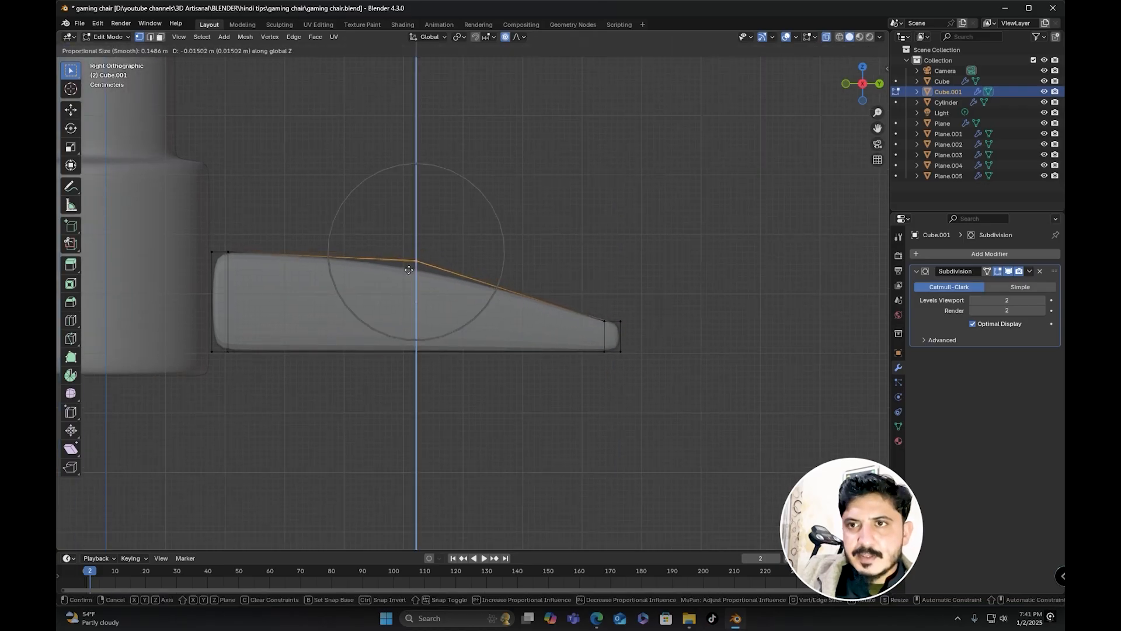
{"action": "left_click", "coordinate": [409, 271]}
Step: Narrow the leg's outer end along X to about 0.77 with proportional editing at a size of about 0.47
{"action": "middle_click_drag", "start_coordinate": [416, 266], "coordinate": [533, 275]}
{"action": "left_click_drag", "start_coordinate": [645, 249], "coordinate": [582, 355]}
{"action": "middle_click_drag", "start_coordinate": [585, 245], "coordinate": [493, 247]}
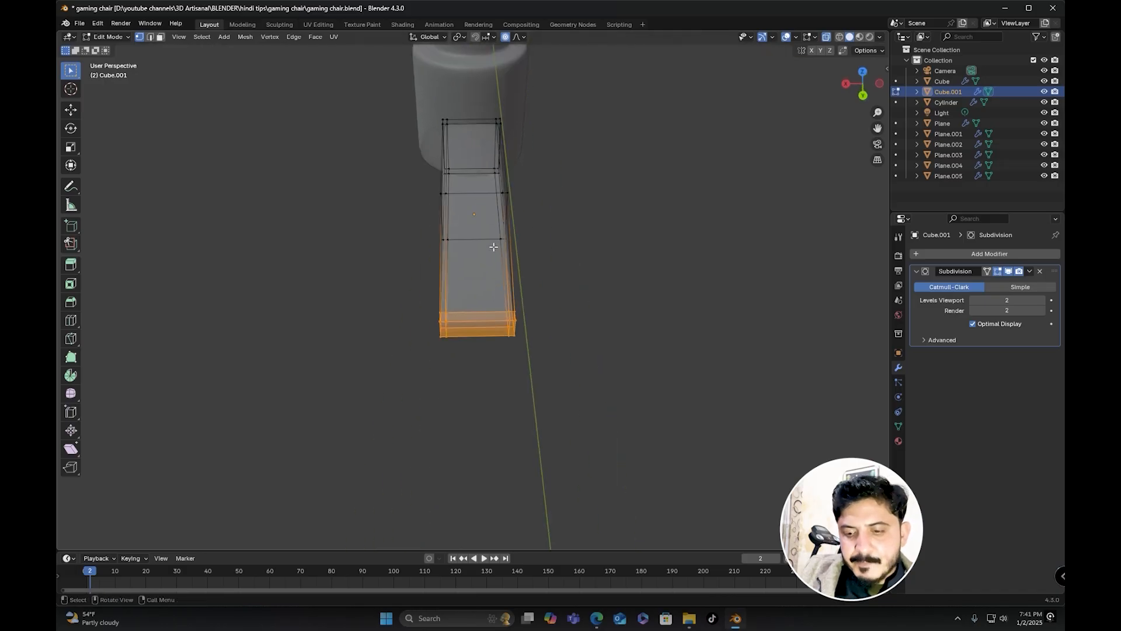
{"action": "key", "text": "s"}
{"action": "key", "text": "x"}
{"action": "scroll", "coordinate": [488, 257], "scroll_direction": "down", "scroll_amount": 15}
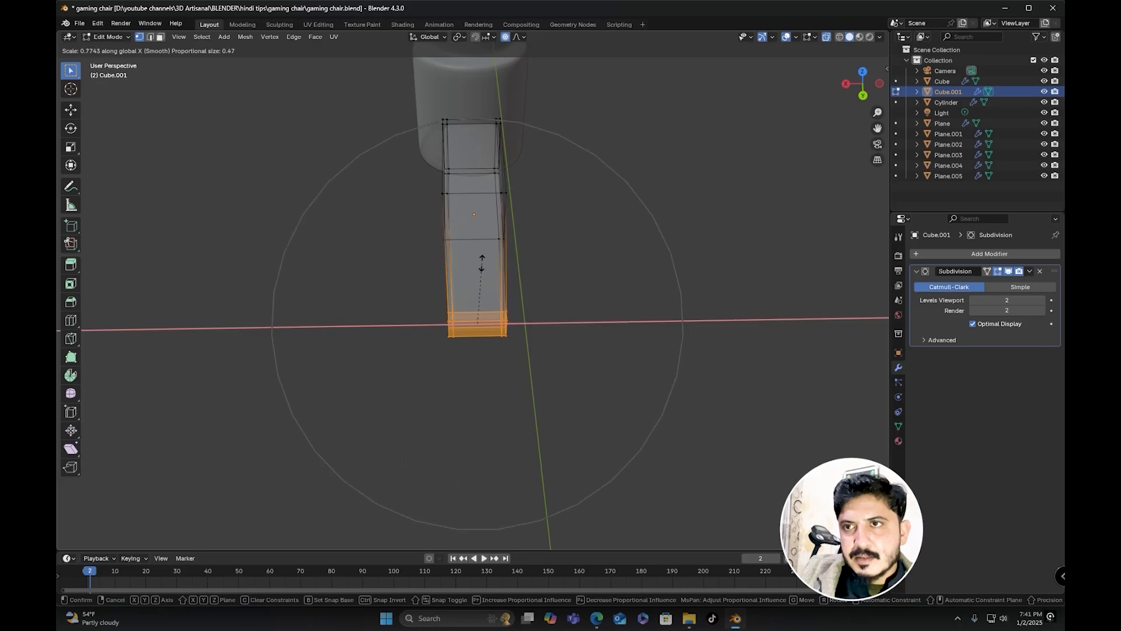
{"action": "left_click", "coordinate": [481, 266]}
Step: Return to Object Mode, turn off X-ray and shade the leg smooth
{"action": "key", "text": "Tab"}
{"action": "middle_click_drag", "start_coordinate": [482, 265], "coordinate": [495, 253]}
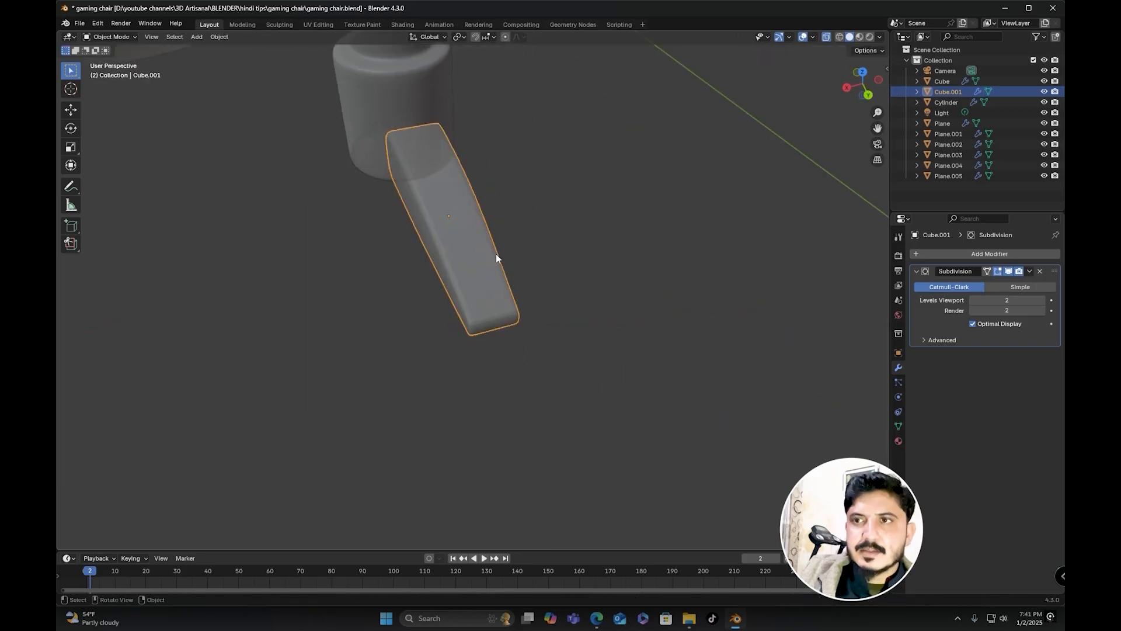
{"action": "left_click", "coordinate": [824, 37]}
{"action": "middle_click_drag", "start_coordinate": [671, 175], "coordinate": [520, 242]}
{"action": "right_click", "coordinate": [485, 287]}
{"action": "left_click", "coordinate": [429, 247]}
Step: Extend the leg's inner end about 0.045 m along Y into the column base with proportional editing, then return to solid Object Mode display
{"action": "scroll", "coordinate": [519, 243], "scroll_direction": "down", "scroll_amount": 4}
{"action": "middle_click_drag", "start_coordinate": [347, 274], "coordinate": [455, 316], "text": "shift"}
{"action": "key", "text": "Tab"}
{"action": "scroll", "coordinate": [483, 315], "scroll_direction": "up", "scroll_amount": 3}
{"action": "scroll", "coordinate": [482, 314], "scroll_direction": "up", "scroll_amount": 3}
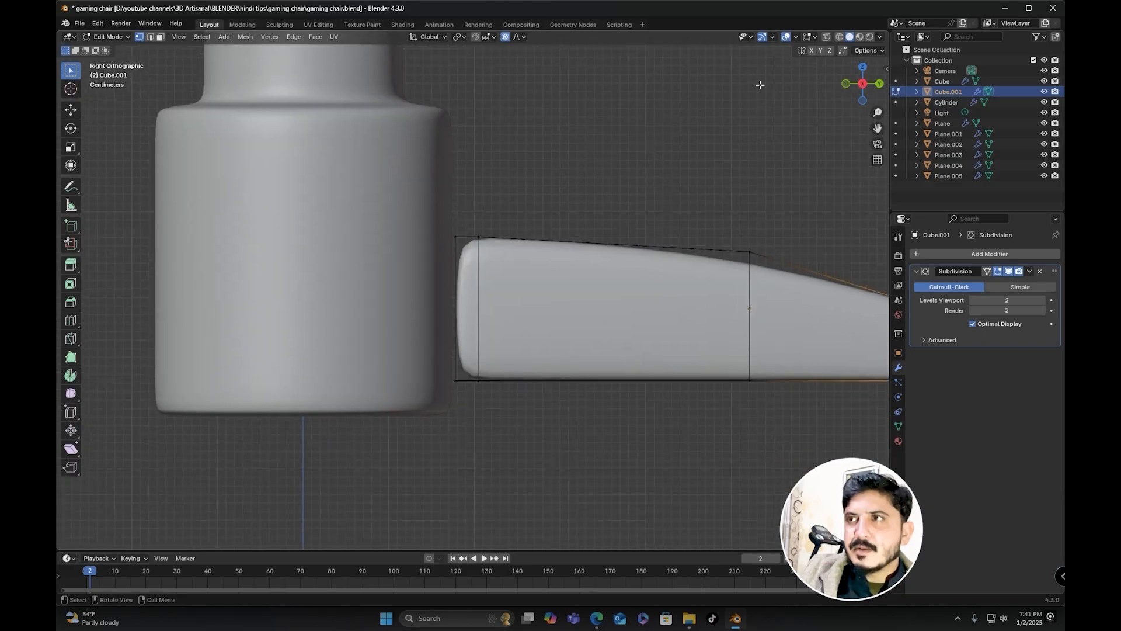
{"action": "left_click", "coordinate": [460, 268], "text": "alt"}
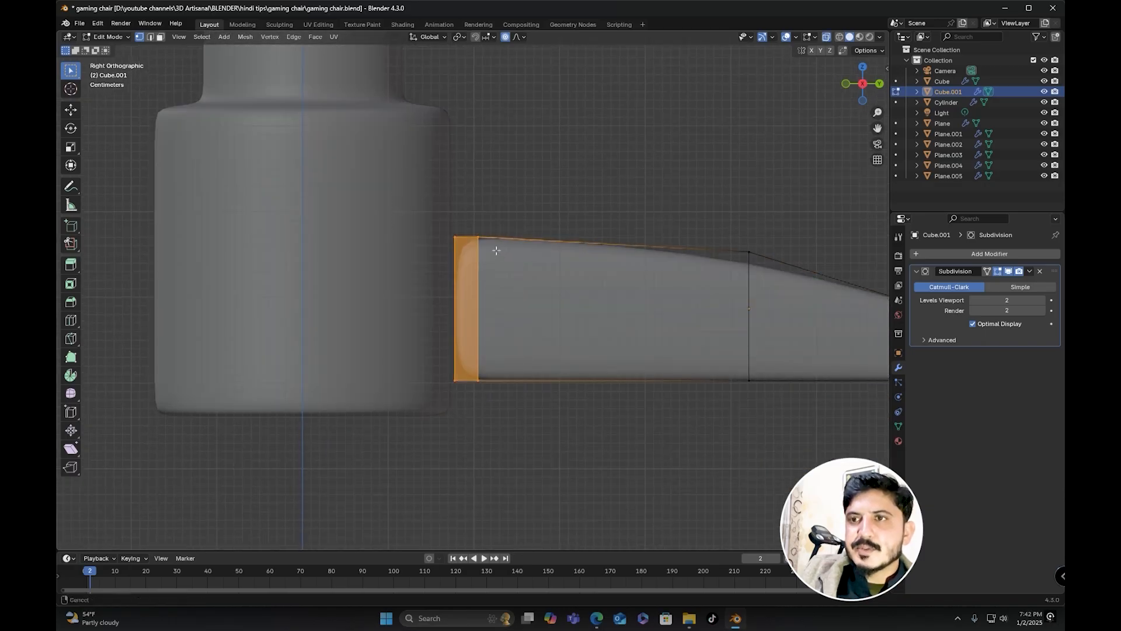
{"action": "scroll", "coordinate": [492, 227], "scroll_direction": "down", "scroll_amount": 2}
{"action": "key", "text": "g"}
{"action": "key", "text": "y"}
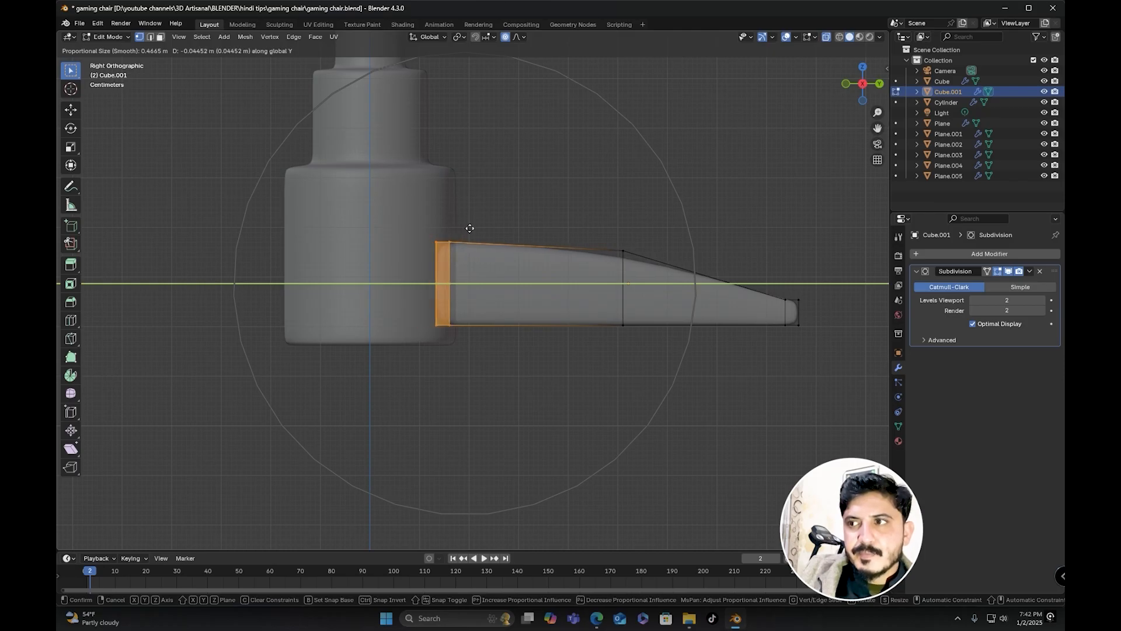
{"action": "left_click", "coordinate": [470, 228]}
{"action": "key", "text": "Tab"}
{"action": "left_click", "coordinate": [556, 181]}
{"action": "scroll", "coordinate": [556, 181], "scroll_direction": "down", "scroll_amount": 2}
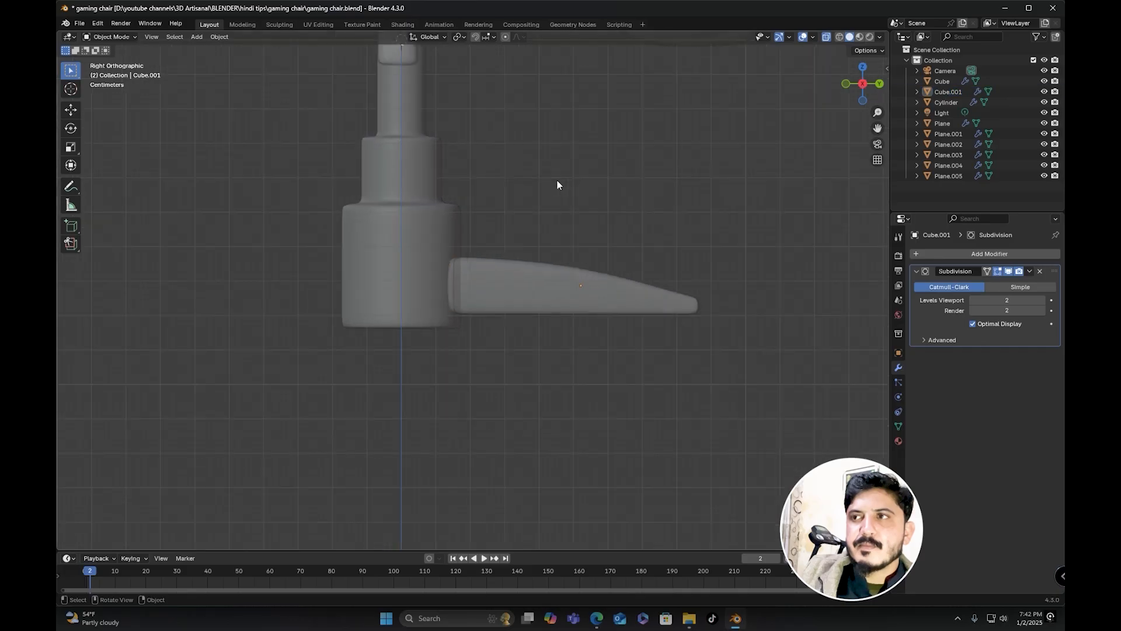
{"action": "left_click", "coordinate": [827, 39]}
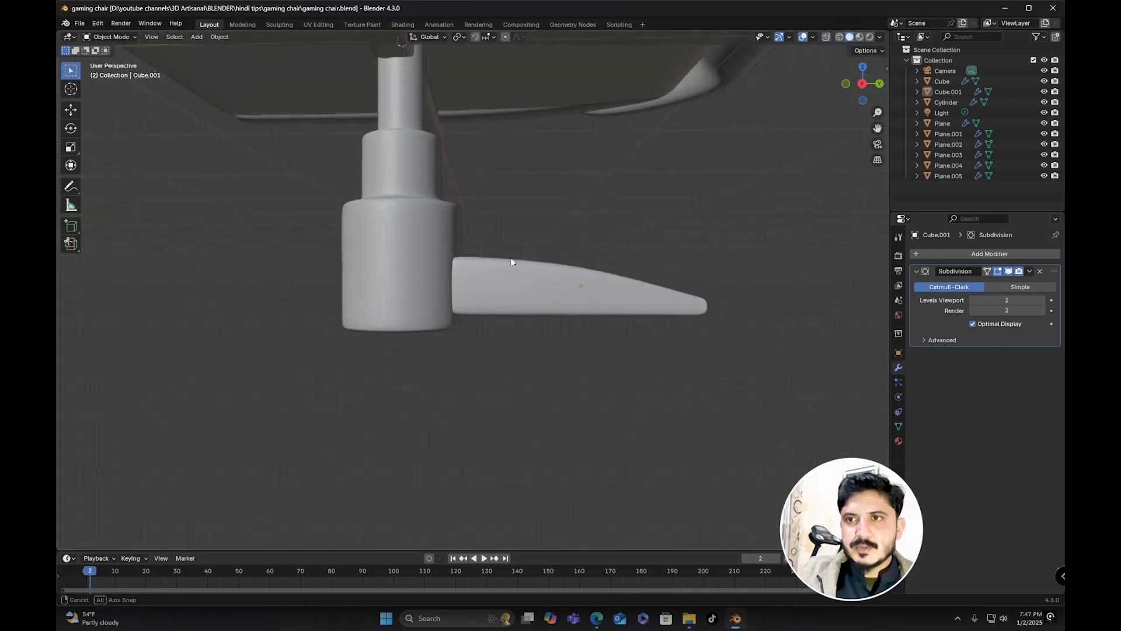
Step: Examine how the tapered leg meets the central column beneath the chair from several angles
{"action": "middle_click_drag", "start_coordinate": [473, 233], "coordinate": [453, 348]}
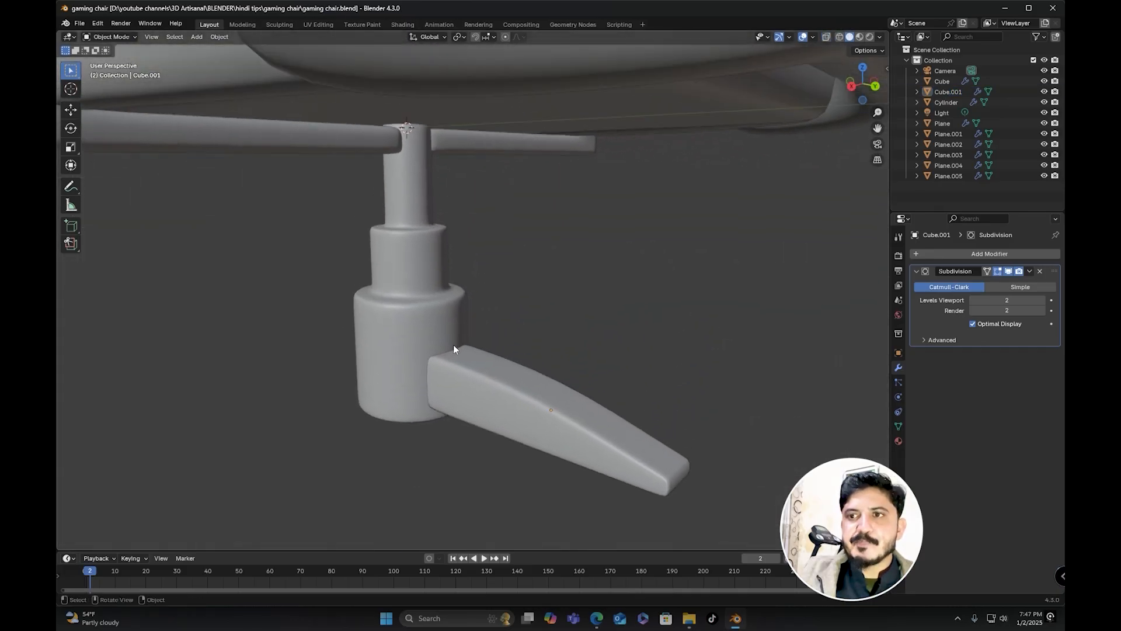
{"action": "scroll", "coordinate": [436, 260], "scroll_direction": "down", "scroll_amount": 3}
{"action": "middle_click_drag", "start_coordinate": [435, 261], "coordinate": [456, 282]}
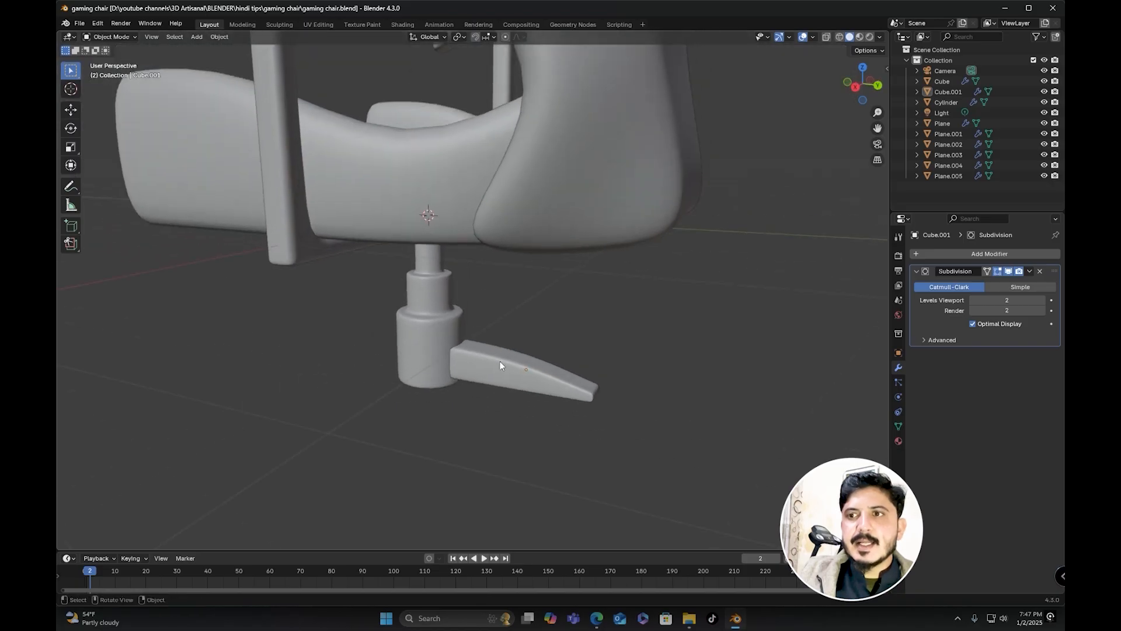
{"action": "scroll", "coordinate": [475, 365], "scroll_direction": "up", "scroll_amount": 2}
{"action": "middle_click_drag", "start_coordinate": [475, 365], "coordinate": [443, 339]}
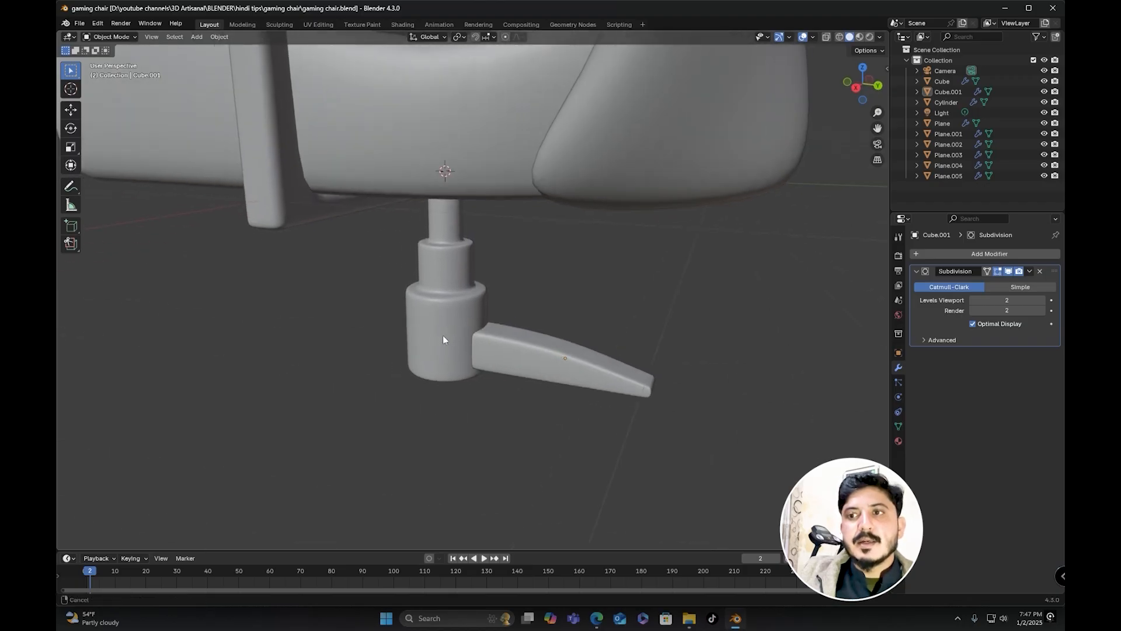
{"action": "left_click", "coordinate": [527, 345]}
{"action": "left_click", "coordinate": [418, 299]}
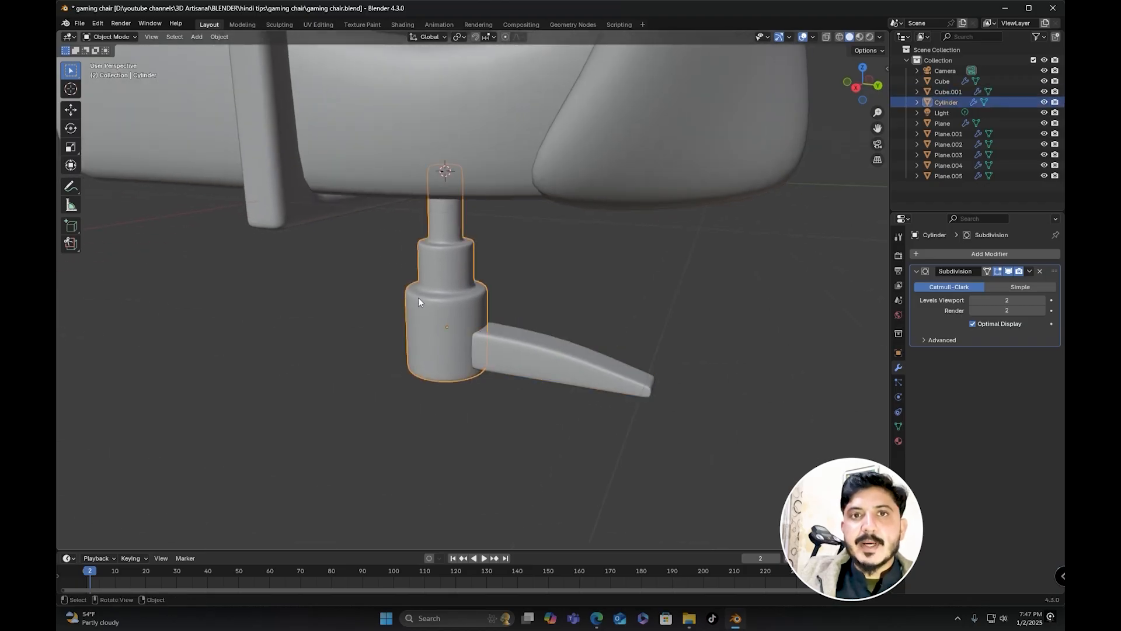
{"action": "middle_click_drag", "start_coordinate": [418, 301], "coordinate": [498, 304]}
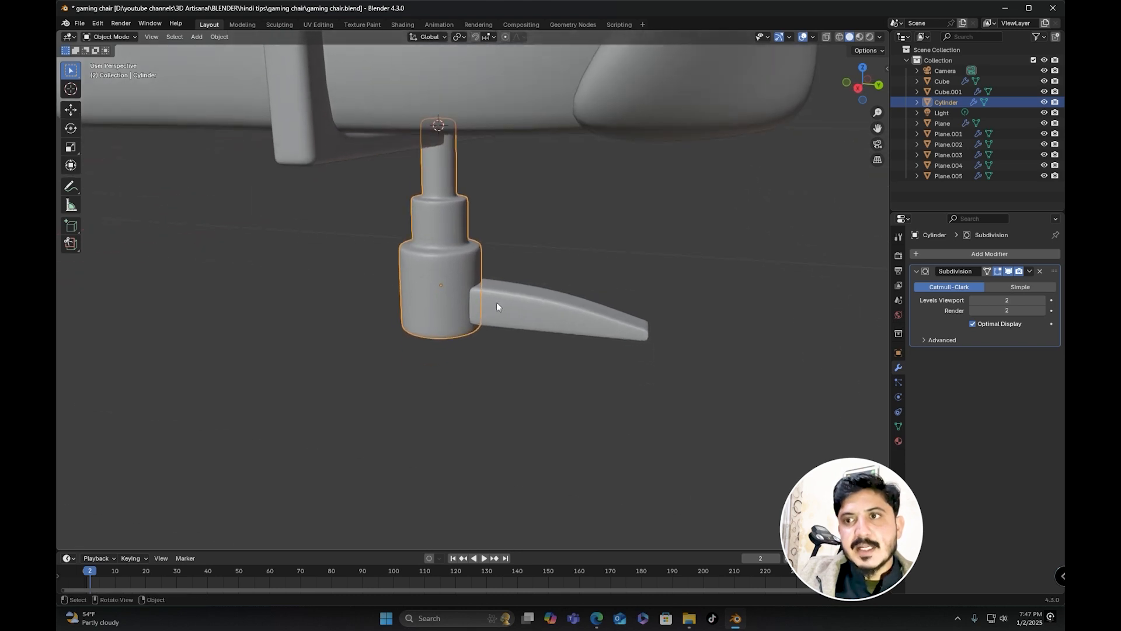
Step: Apply All Transforms to the tapered leg
{"action": "left_click", "coordinate": [498, 305]}
{"action": "scroll", "coordinate": [498, 303], "scroll_direction": "up", "scroll_amount": 1}
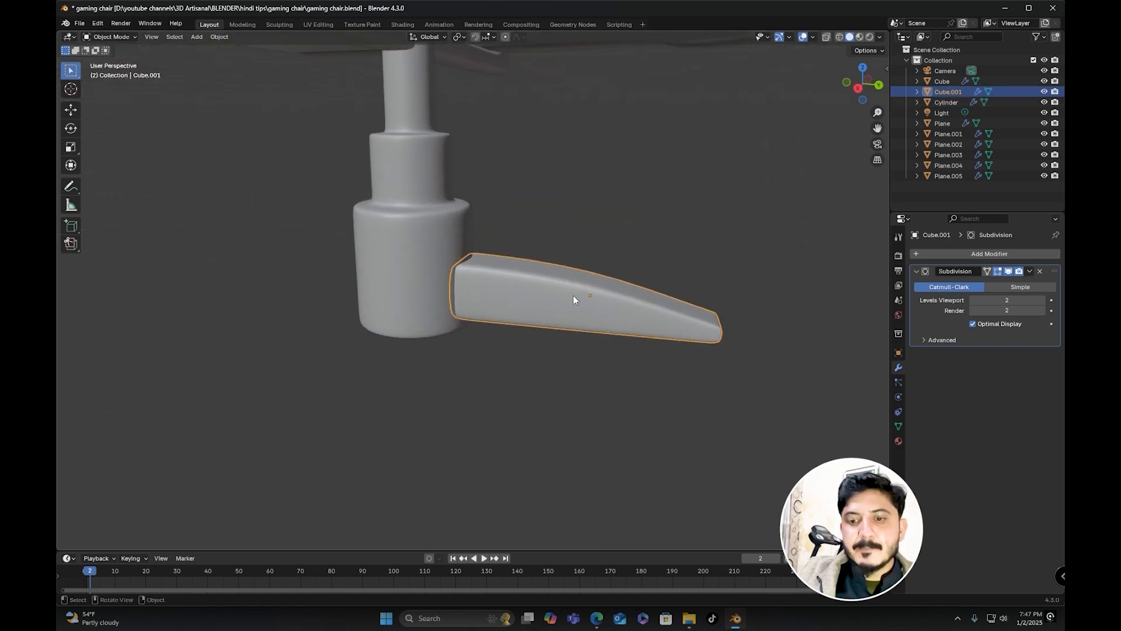
{"action": "key", "text": "ctrl+a"}
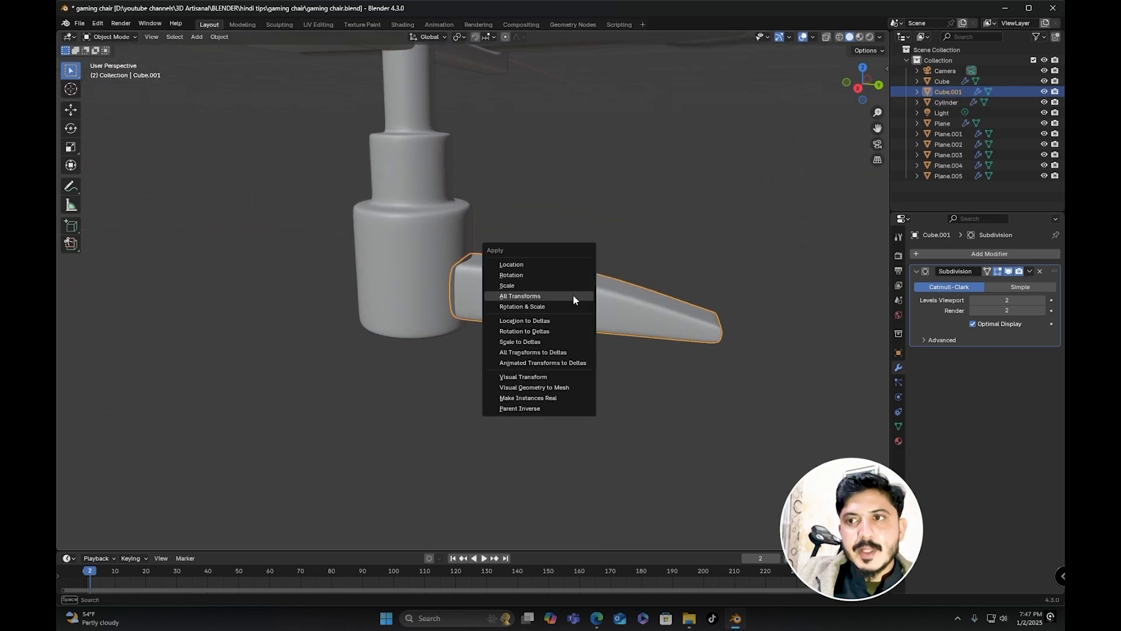
{"action": "left_click", "coordinate": [523, 296]}
{"action": "middle_click_drag", "start_coordinate": [523, 298], "coordinate": [499, 302], "text": "shift"}
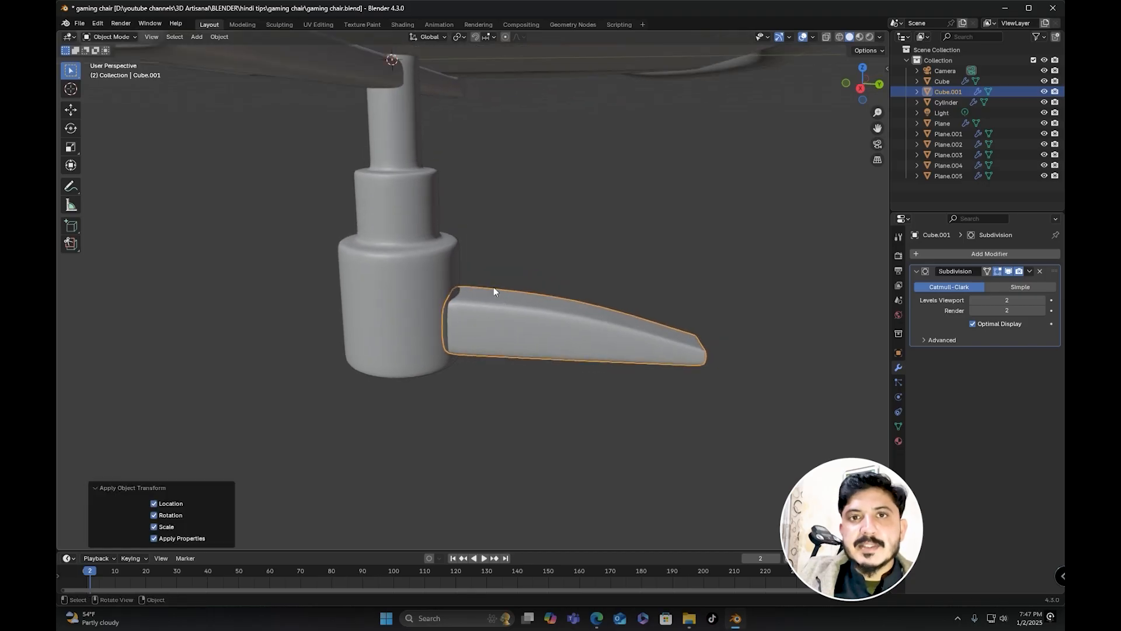
Step: Snap the 3D cursor to the origin of the central column
{"action": "middle_click_drag", "start_coordinate": [354, 272], "coordinate": [530, 291], "text": "shift"}
{"action": "left_click", "coordinate": [415, 243]}
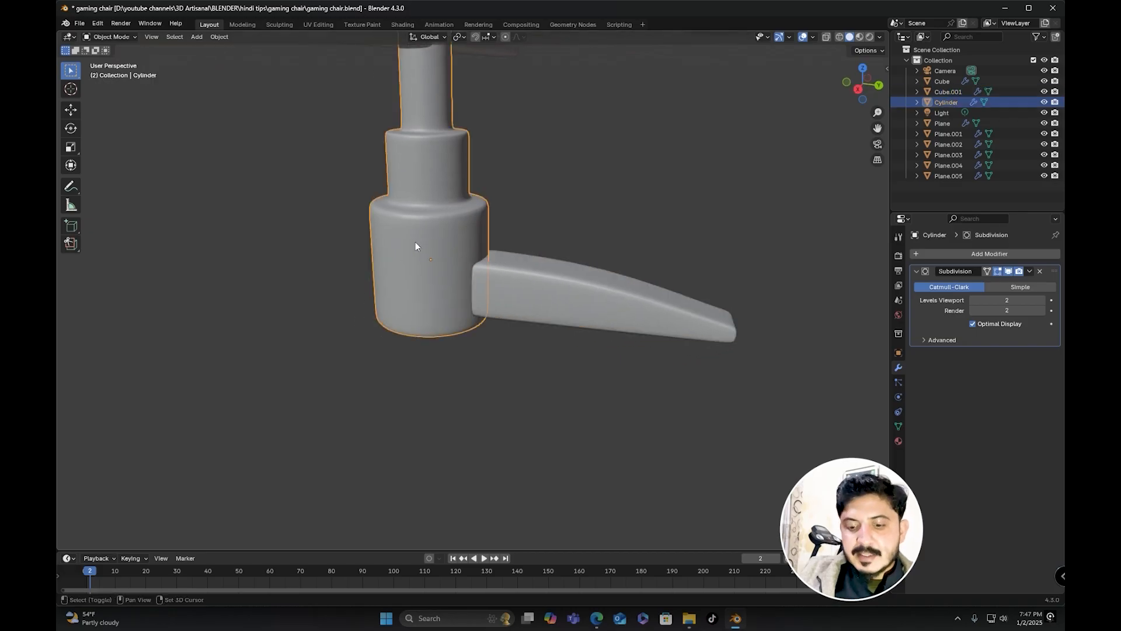
{"action": "key", "text": "shift+s"}
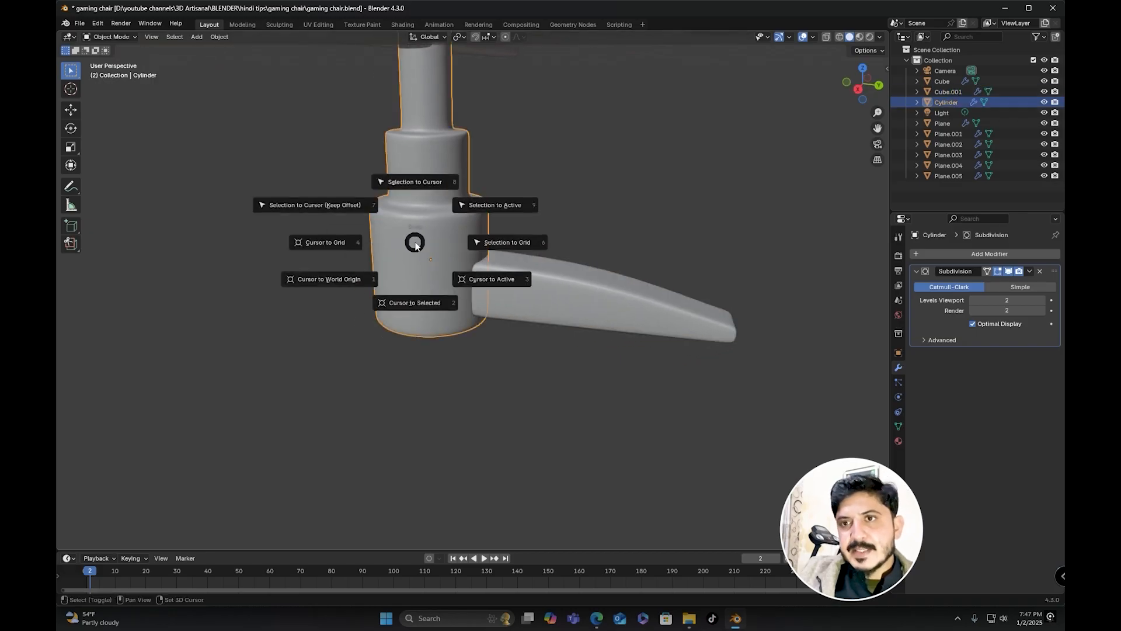
{"action": "left_click", "coordinate": [397, 303]}
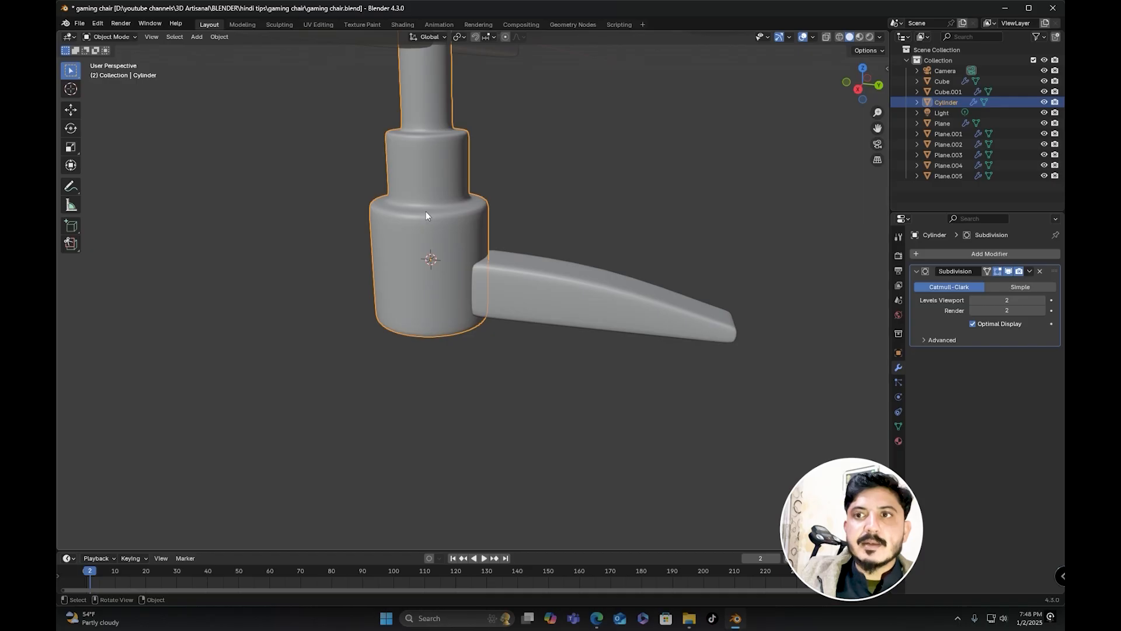
Step: Set the tapered leg's origin to the 3D cursor at the column's centre
{"action": "middle_click_drag", "start_coordinate": [426, 212], "coordinate": [506, 260]}
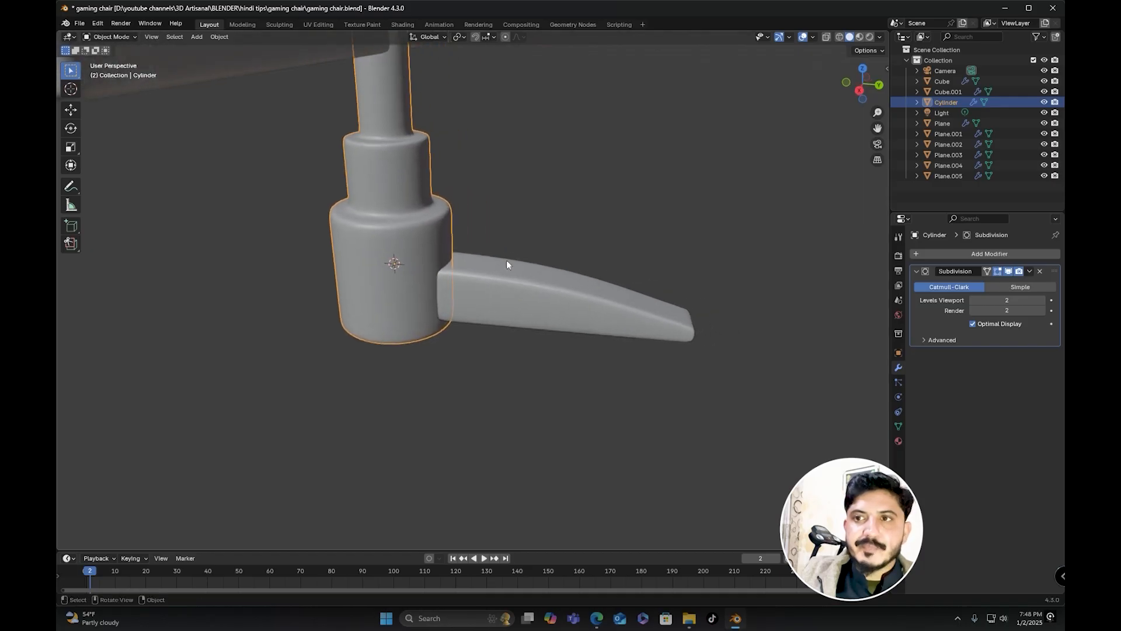
{"action": "left_click", "coordinate": [569, 286]}
{"action": "middle_click_drag", "start_coordinate": [507, 308], "coordinate": [541, 266]}
{"action": "right_click", "coordinate": [540, 265]}
{"action": "mouse_move", "coordinate": [541, 266]}
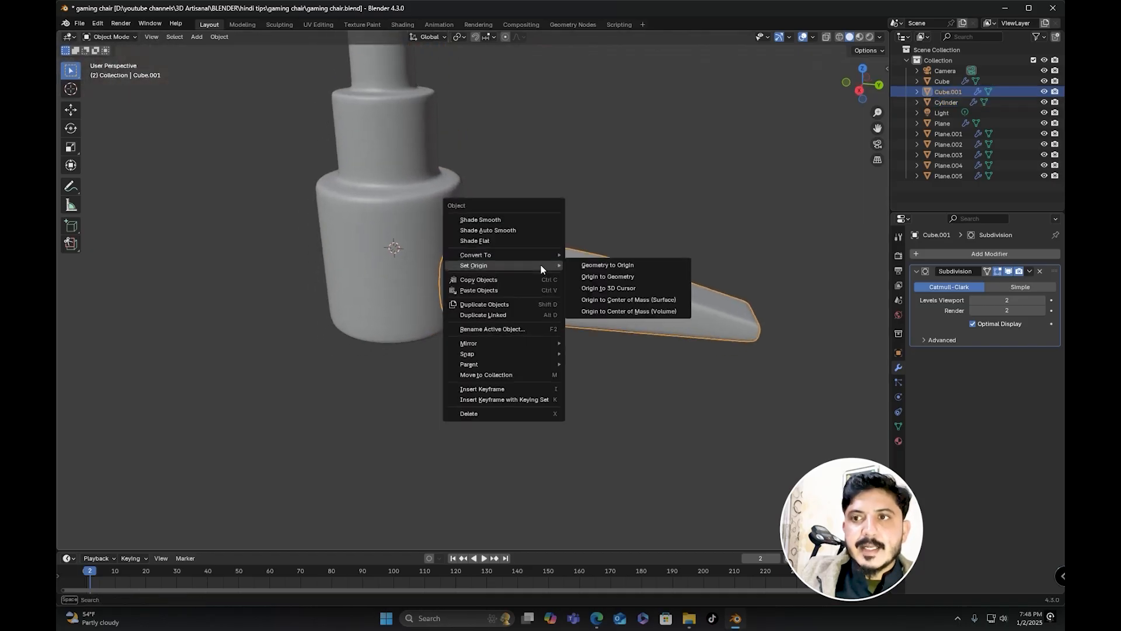
{"action": "left_click", "coordinate": [617, 288]}
{"action": "middle_click_drag", "start_coordinate": [618, 287], "coordinate": [552, 297]}
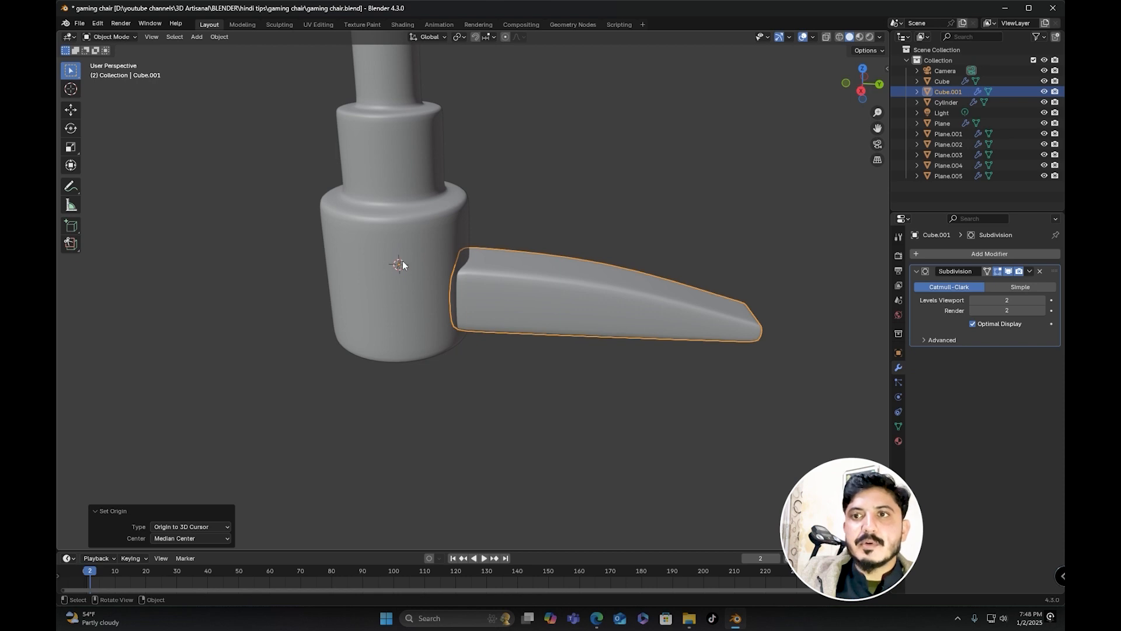
Step: Add a Plain Axes empty at the 3D cursor inside the central column
{"action": "left_click", "coordinate": [403, 222]}
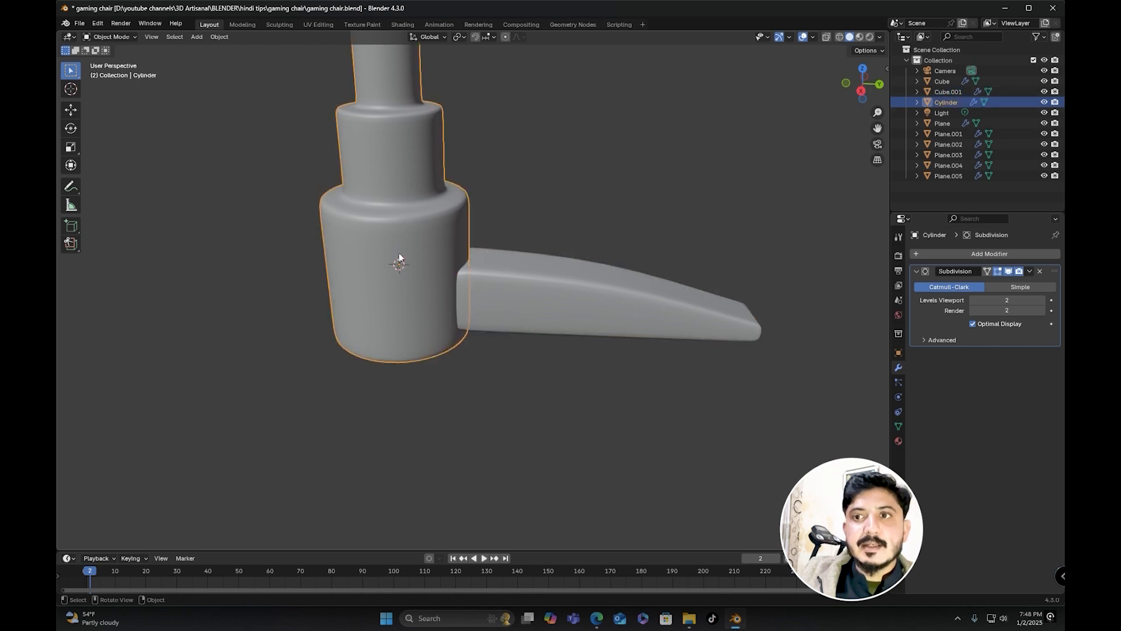
{"action": "middle_click_drag", "start_coordinate": [573, 291], "coordinate": [606, 263]}
{"action": "left_click", "coordinate": [581, 297]}
{"action": "scroll", "coordinate": [580, 297], "scroll_direction": "down", "scroll_amount": 1}
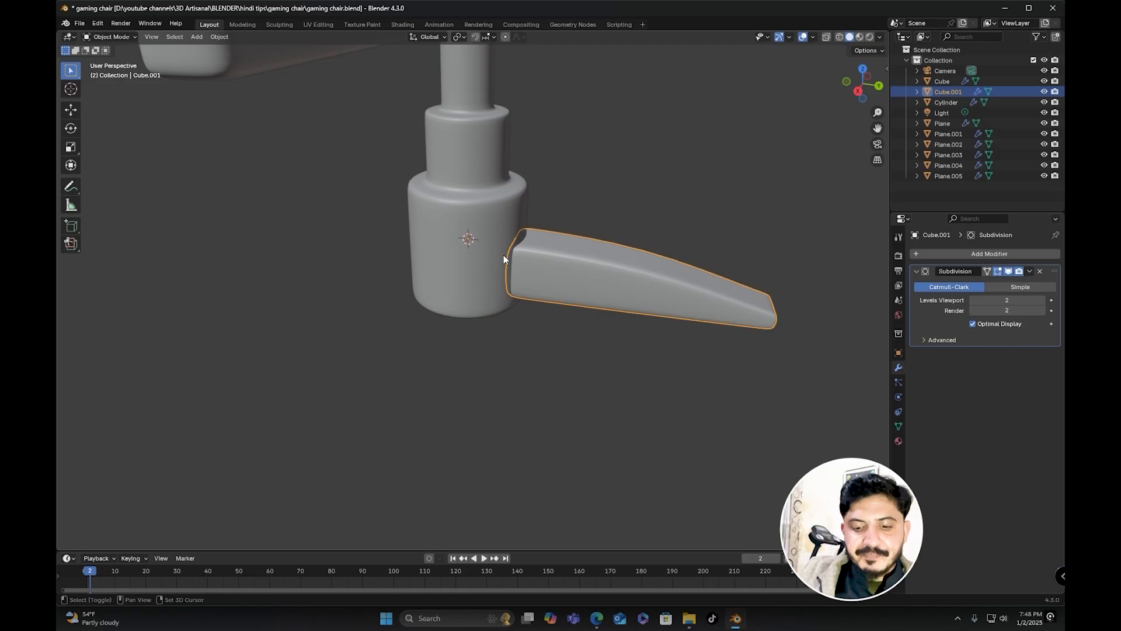
{"action": "key", "text": "shift+a"}
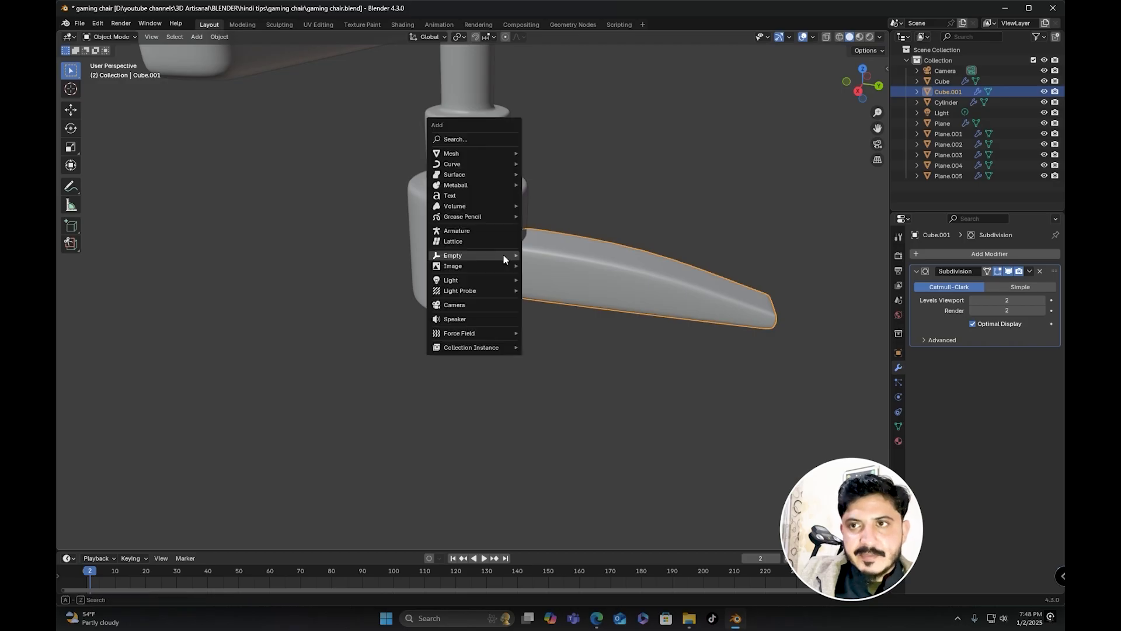
{"action": "mouse_move", "coordinate": [502, 258]}
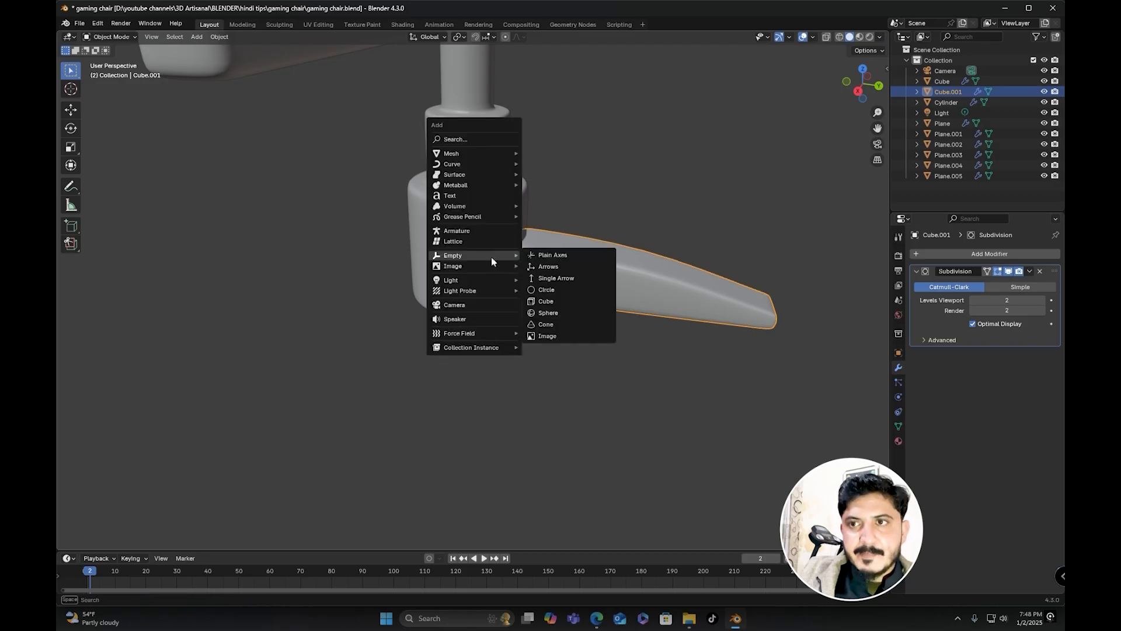
{"action": "left_click", "coordinate": [563, 255]}
{"action": "middle_click_drag", "start_coordinate": [523, 271], "coordinate": [485, 298], "text": "shift"}
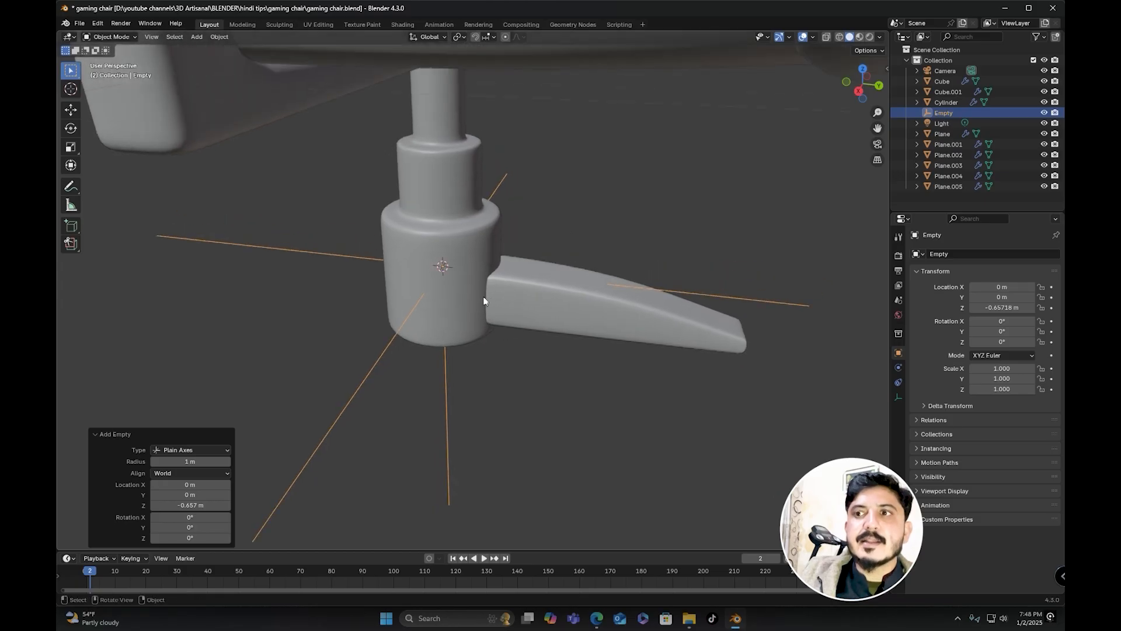
Step: Add an Array modifier to the tapered leg
{"action": "left_click", "coordinate": [619, 324]}
{"action": "scroll", "coordinate": [606, 322], "scroll_direction": "up", "scroll_amount": 1}
{"action": "left_click", "coordinate": [921, 252]}
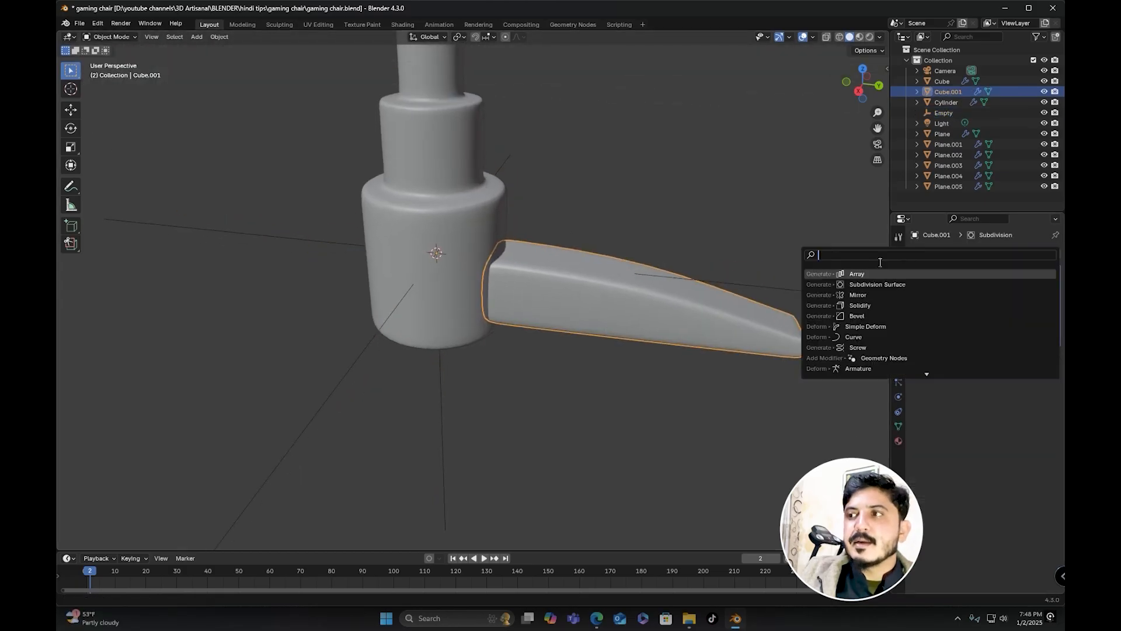
{"action": "left_click", "coordinate": [853, 273]}
{"action": "middle_click_drag", "start_coordinate": [737, 293], "coordinate": [643, 292]}
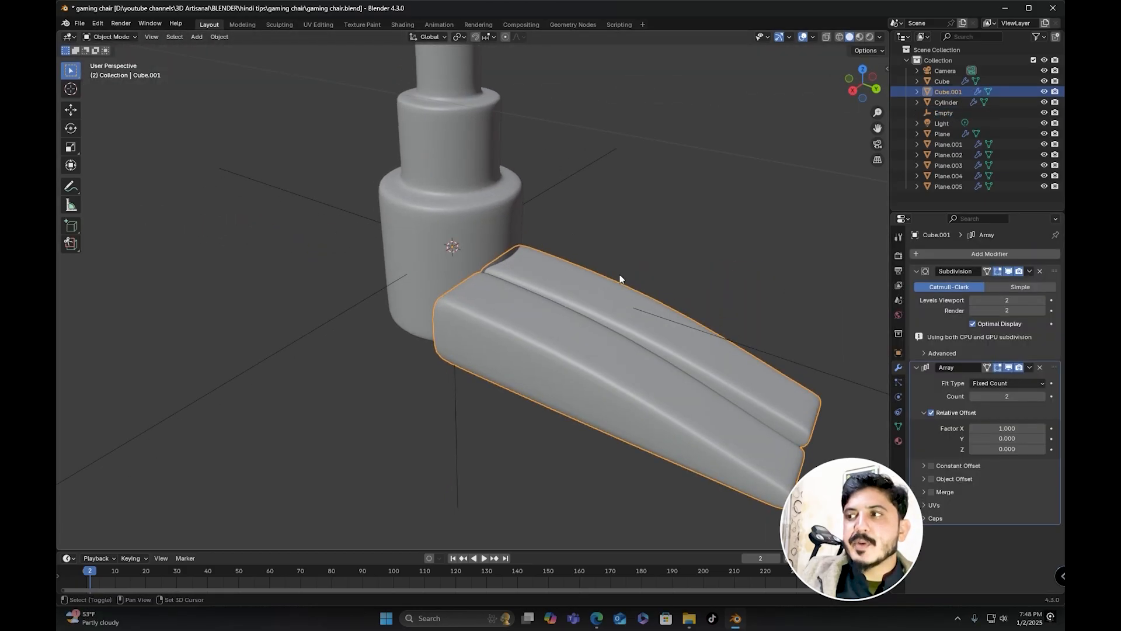
{"action": "scroll", "coordinate": [646, 249], "scroll_direction": "up", "scroll_amount": 2}
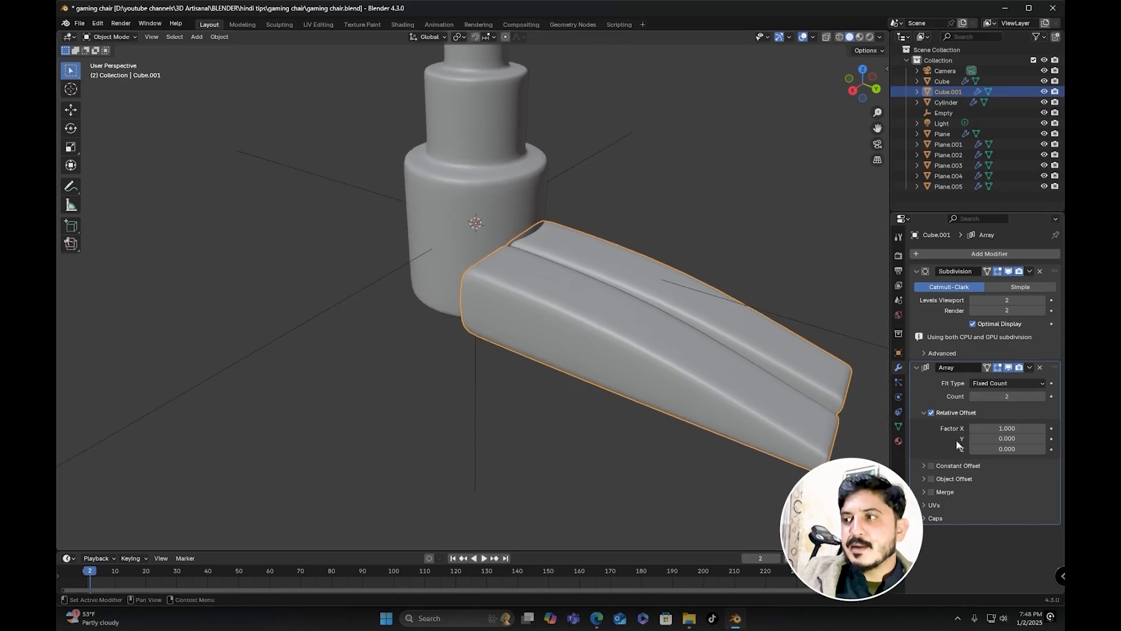
Step: Switch the leg's array from Relative Offset to Object Offset, using the empty as the offset object
{"action": "left_click", "coordinate": [931, 412]}
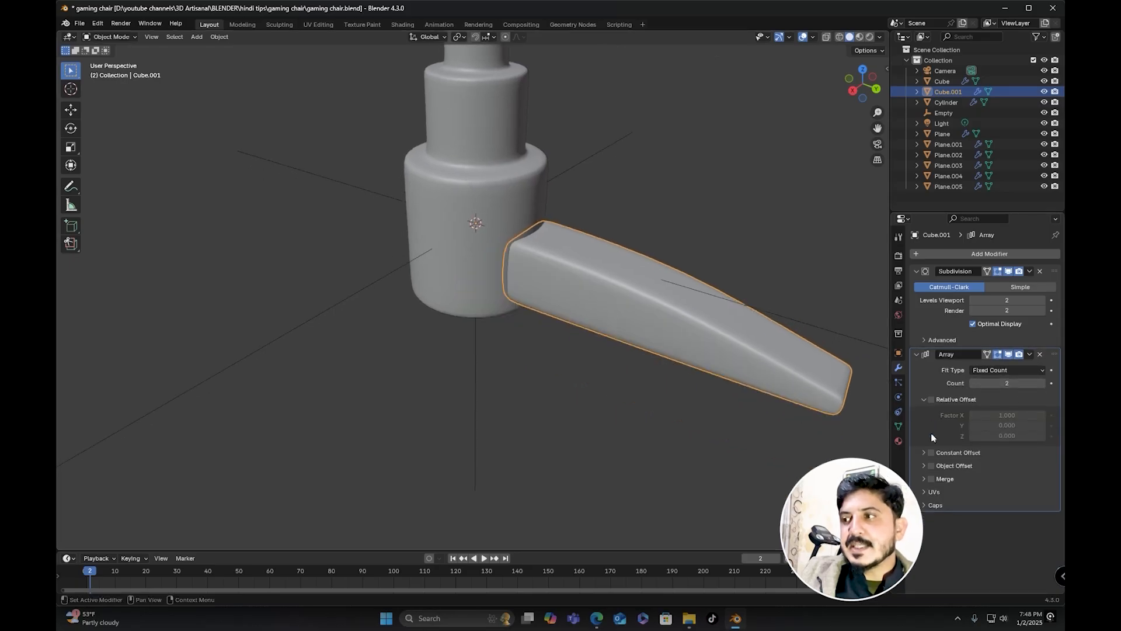
{"action": "left_click", "coordinate": [931, 467]}
{"action": "middle_click_drag", "start_coordinate": [512, 279], "coordinate": [512, 255], "text": "shift"}
{"action": "left_click", "coordinate": [1040, 482]}
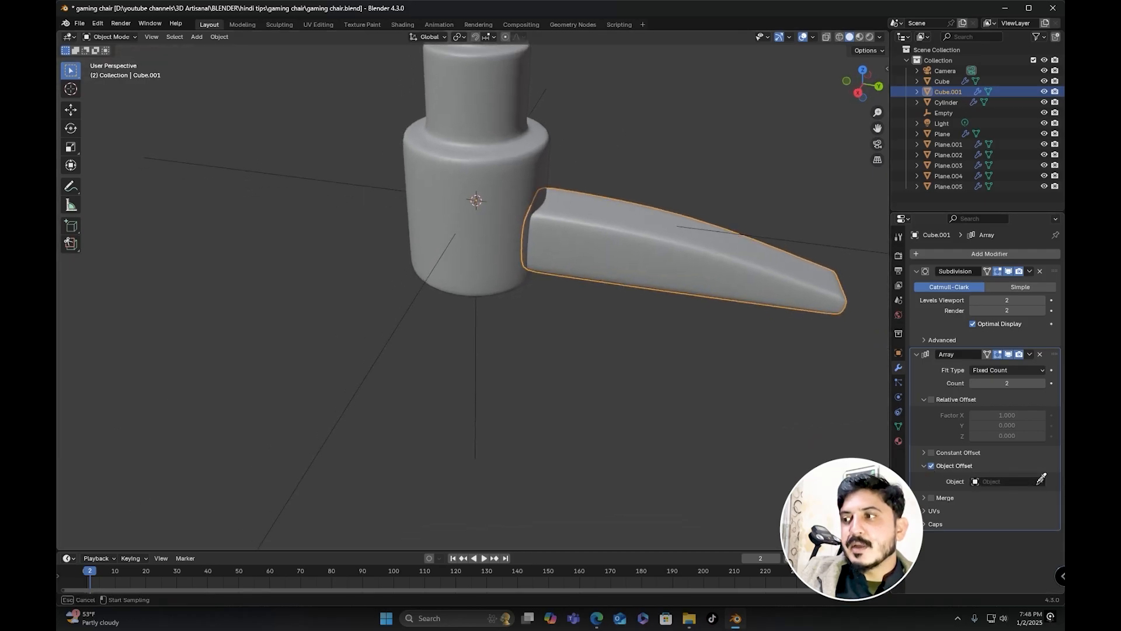
{"action": "left_click", "coordinate": [476, 320]}
{"action": "middle_click_drag", "start_coordinate": [532, 257], "coordinate": [531, 290]}
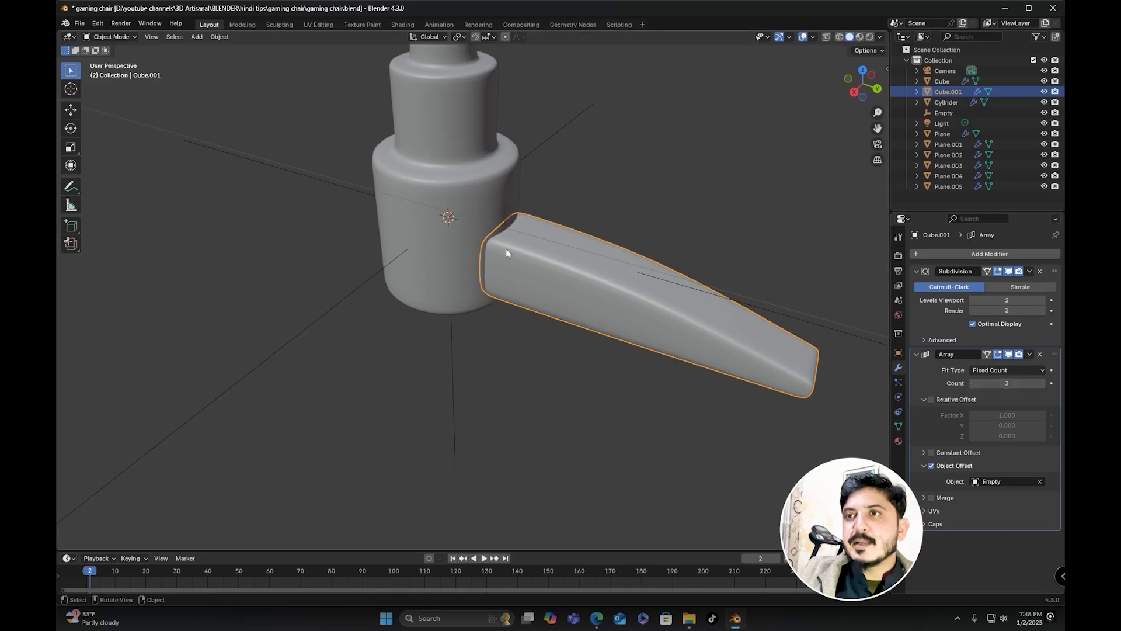
Step: Rotate the empty about 60.7° around the global Z axis to fan out the leg copies
{"action": "middle_click_drag", "start_coordinate": [547, 286], "coordinate": [515, 312]}
{"action": "left_click", "coordinate": [489, 304]}
{"action": "key", "text": "r"}
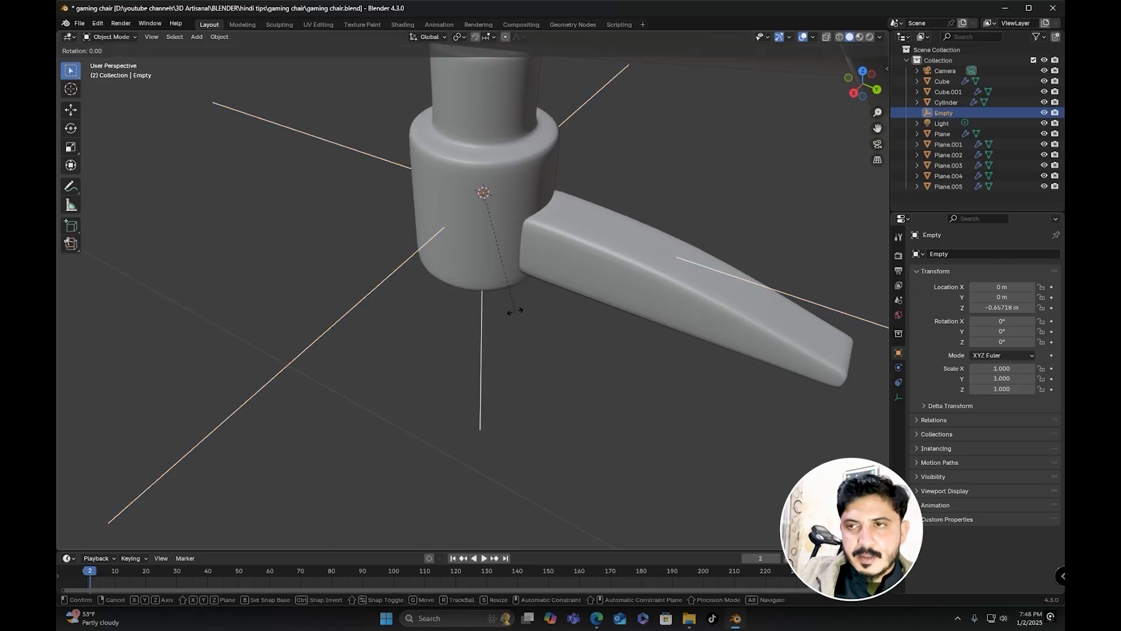
{"action": "key", "text": "z"}
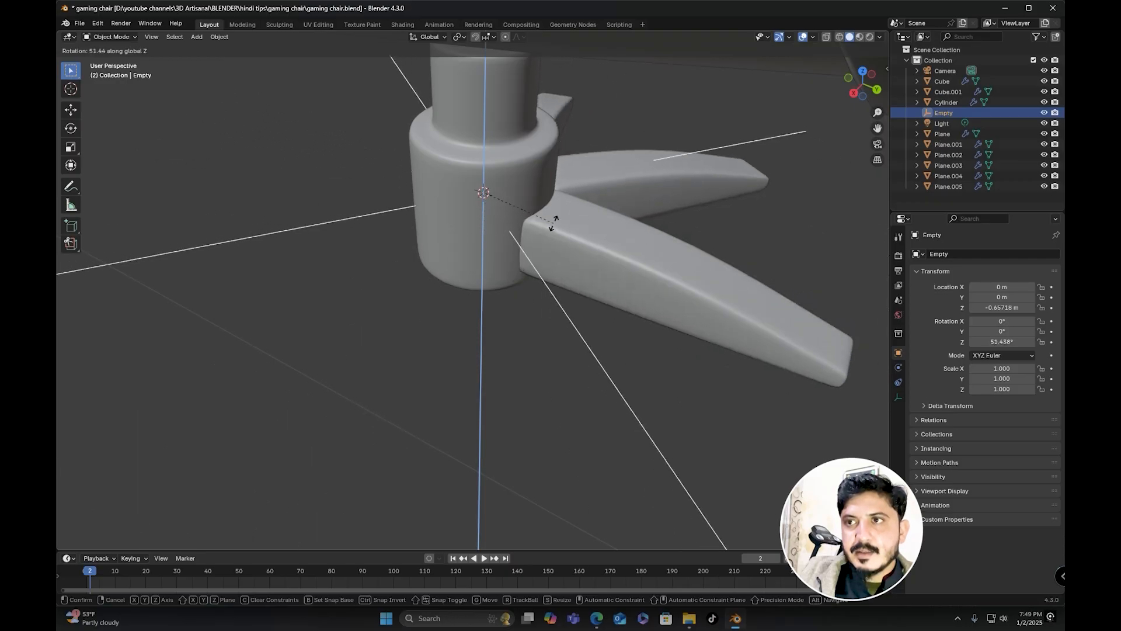
{"action": "left_click", "coordinate": [569, 225]}
{"action": "middle_click_drag", "start_coordinate": [569, 224], "coordinate": [569, 261]}
{"action": "middle_click_drag", "start_coordinate": [535, 301], "coordinate": [450, 280]}
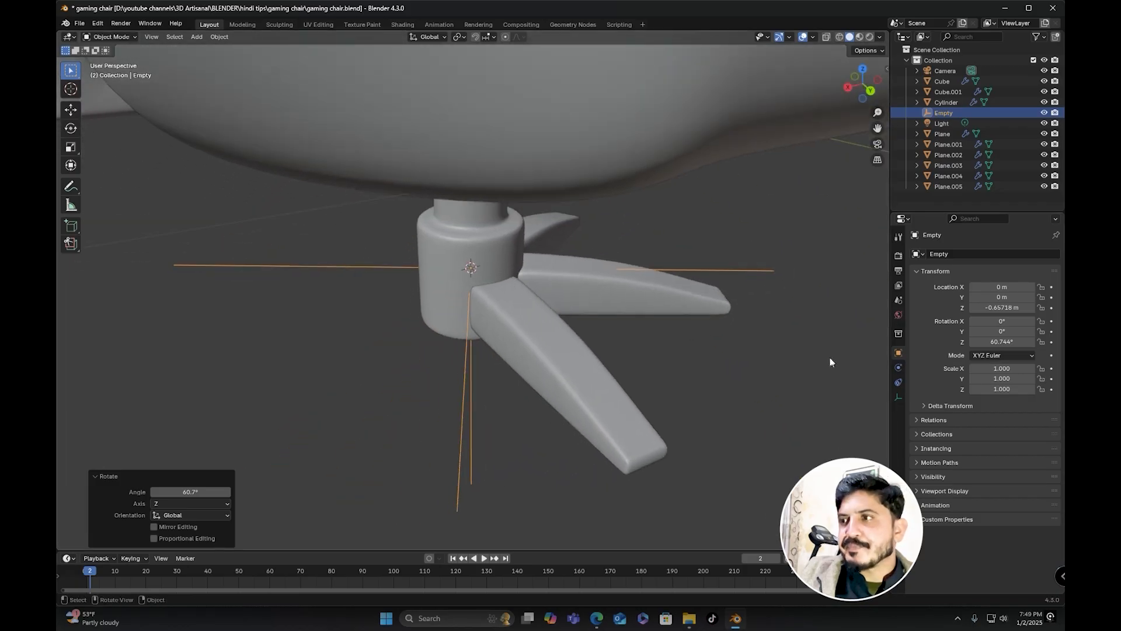
Step: Set the leg's array count to 5
{"action": "left_click", "coordinate": [505, 328]}
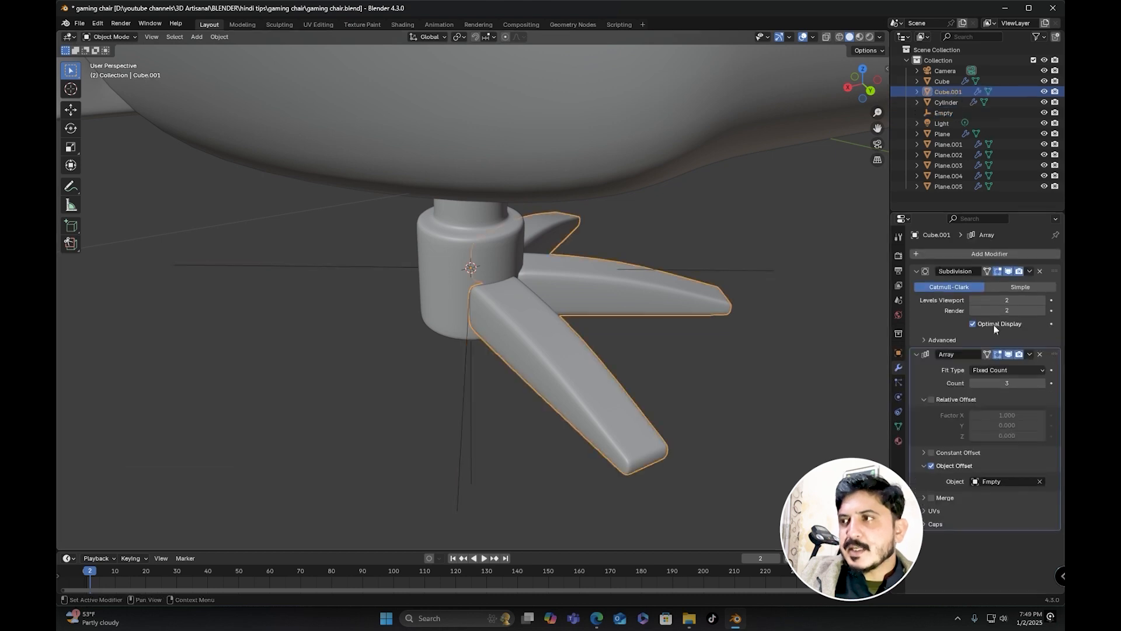
{"action": "left_click", "coordinate": [1043, 384]}
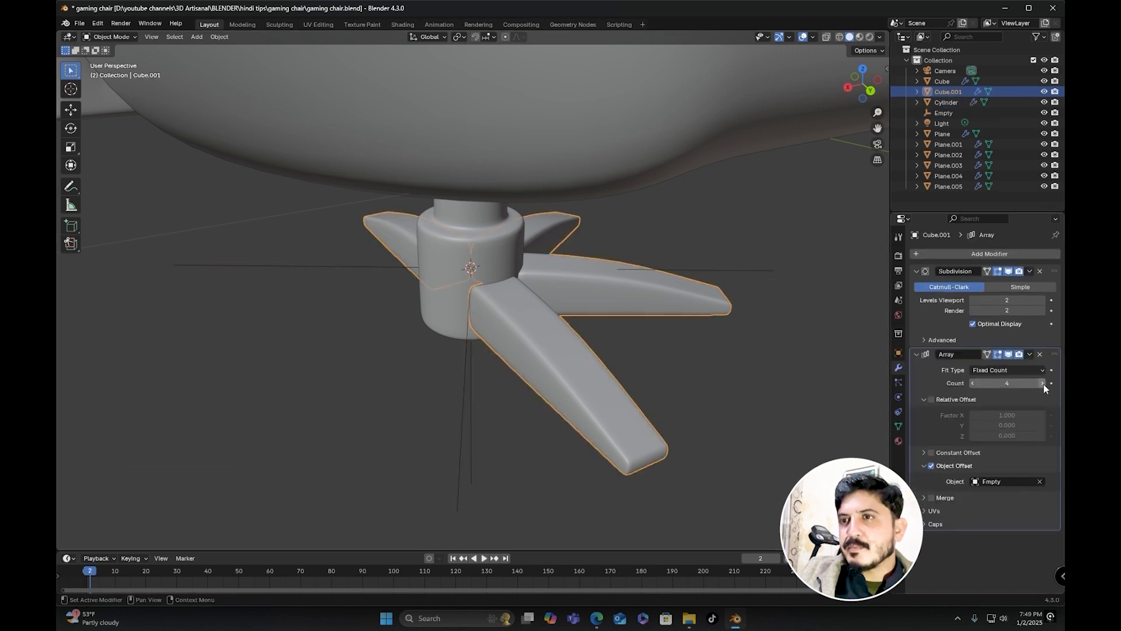
{"action": "left_click", "coordinate": [1043, 384]}
{"action": "middle_click_drag", "start_coordinate": [590, 350], "coordinate": [636, 391]}
Step: Set the empty's Z rotation to 72° to space the five legs evenly around the column
{"action": "left_click", "coordinate": [647, 398]}
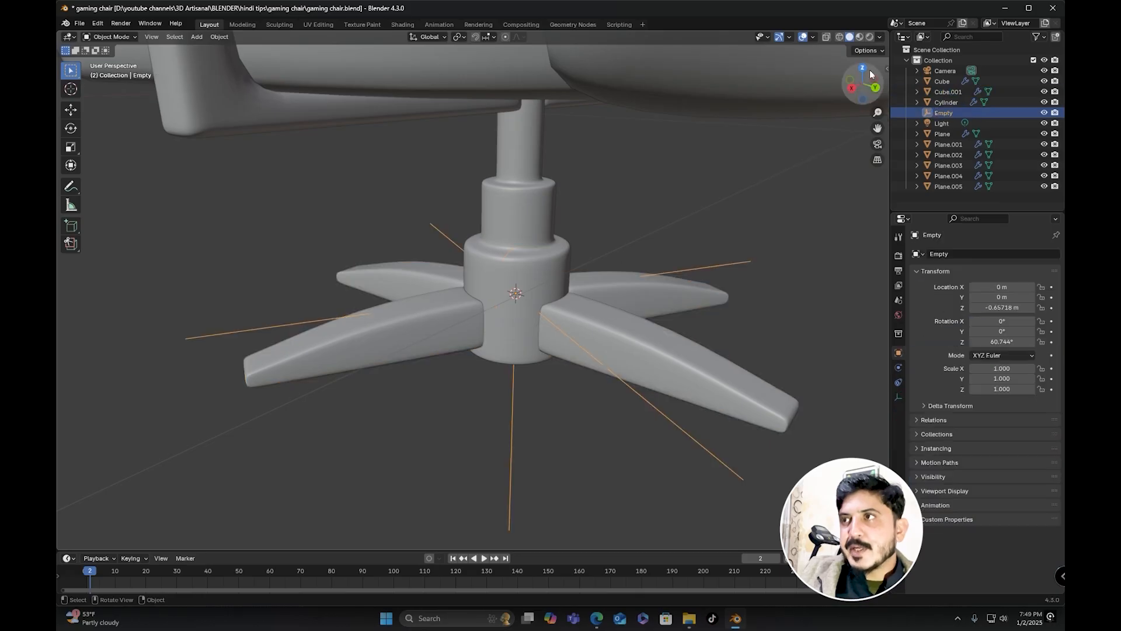
{"action": "key", "text": "n"}
{"action": "double_click", "coordinate": [812, 155]}
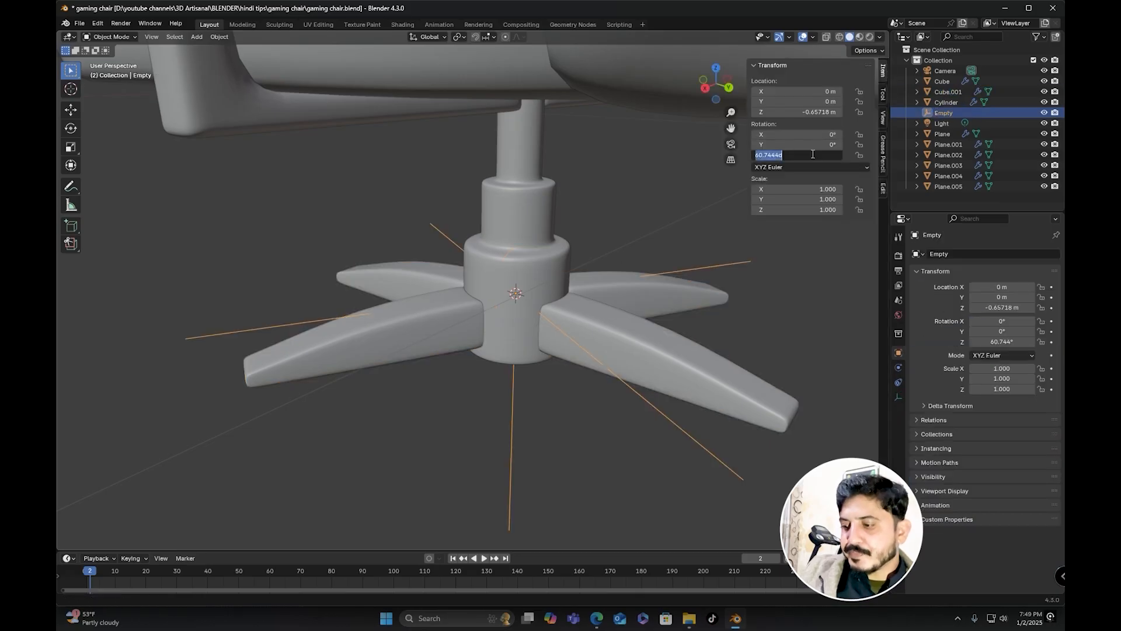
{"action": "type", "text": "72"}
{"action": "key", "text": "Return"}
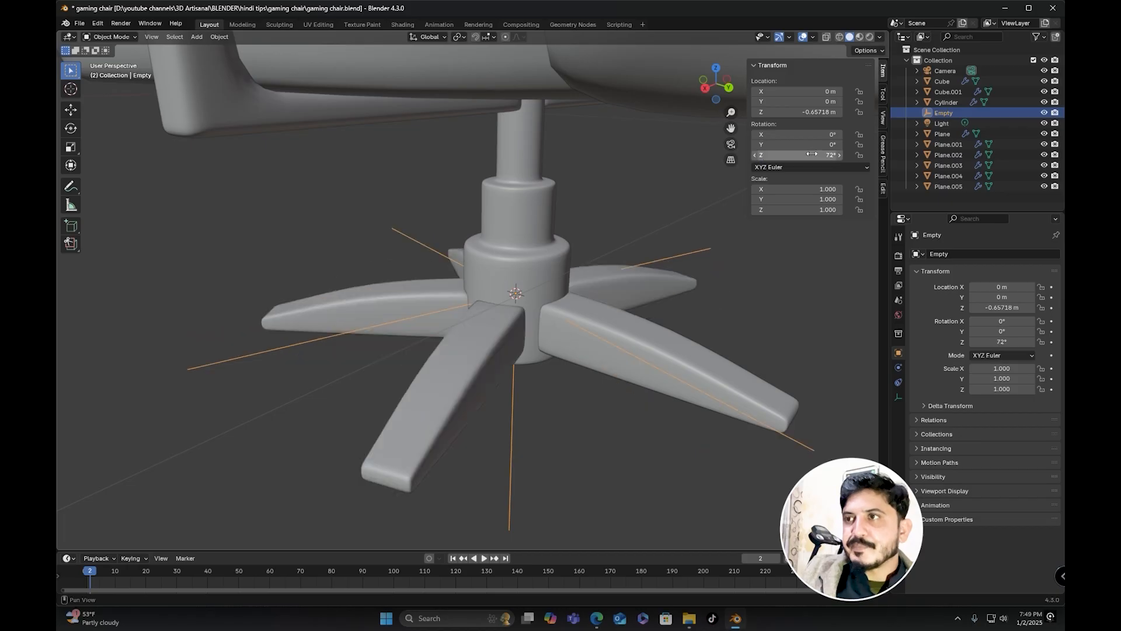
{"action": "middle_click_drag", "start_coordinate": [493, 274], "coordinate": [524, 286]}
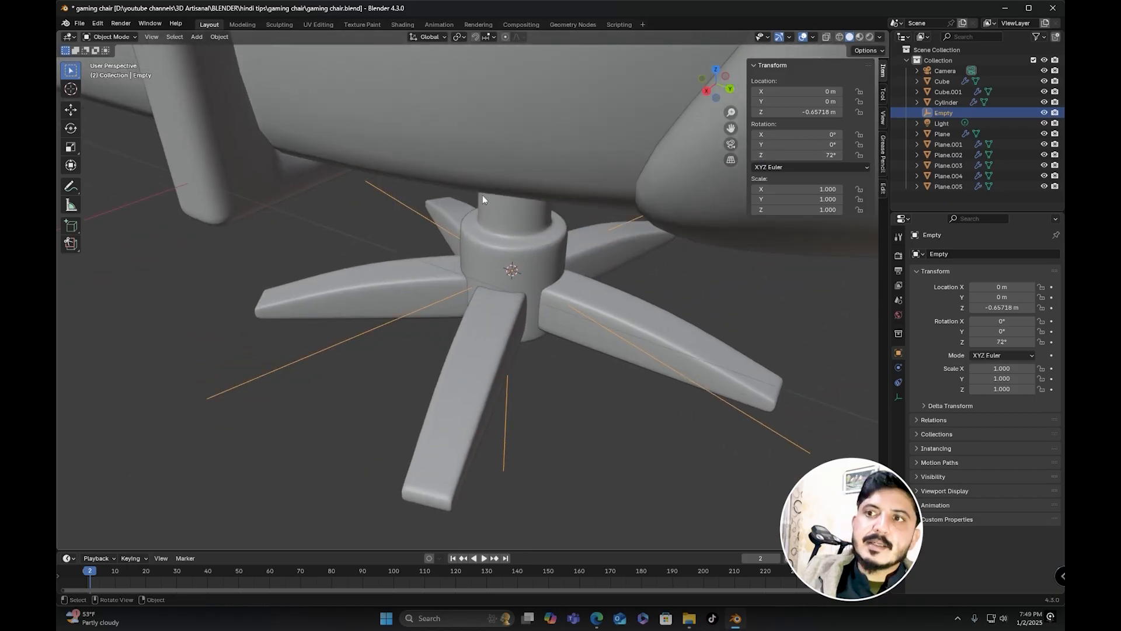
{"action": "middle_click_drag", "start_coordinate": [506, 314], "coordinate": [486, 314]}
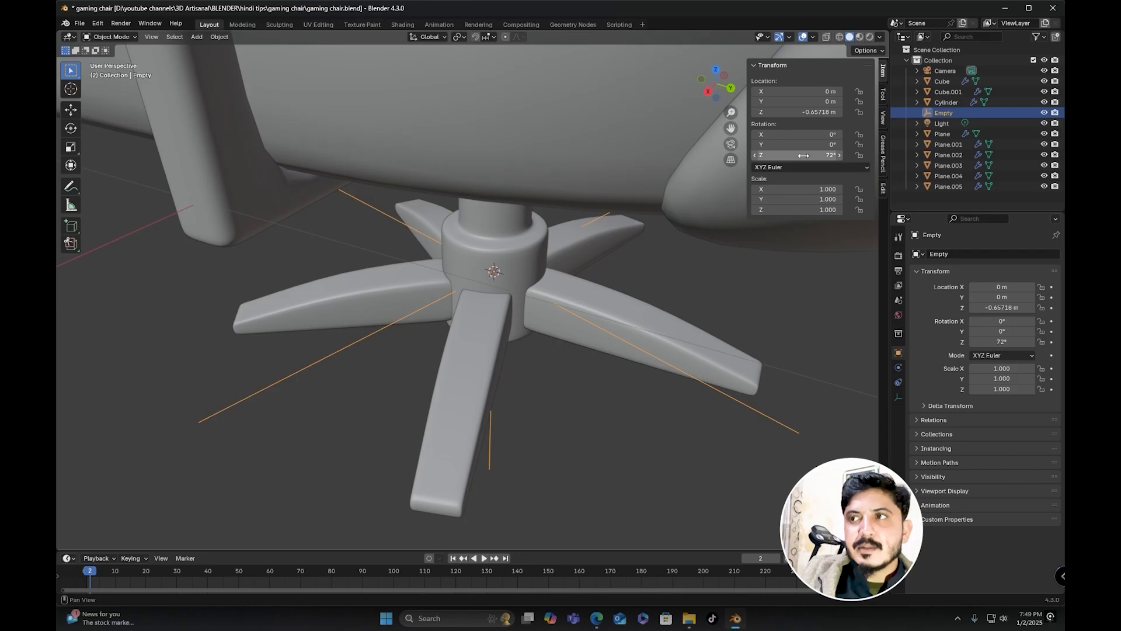
{"action": "middle_click_drag", "start_coordinate": [483, 326], "coordinate": [601, 345]}
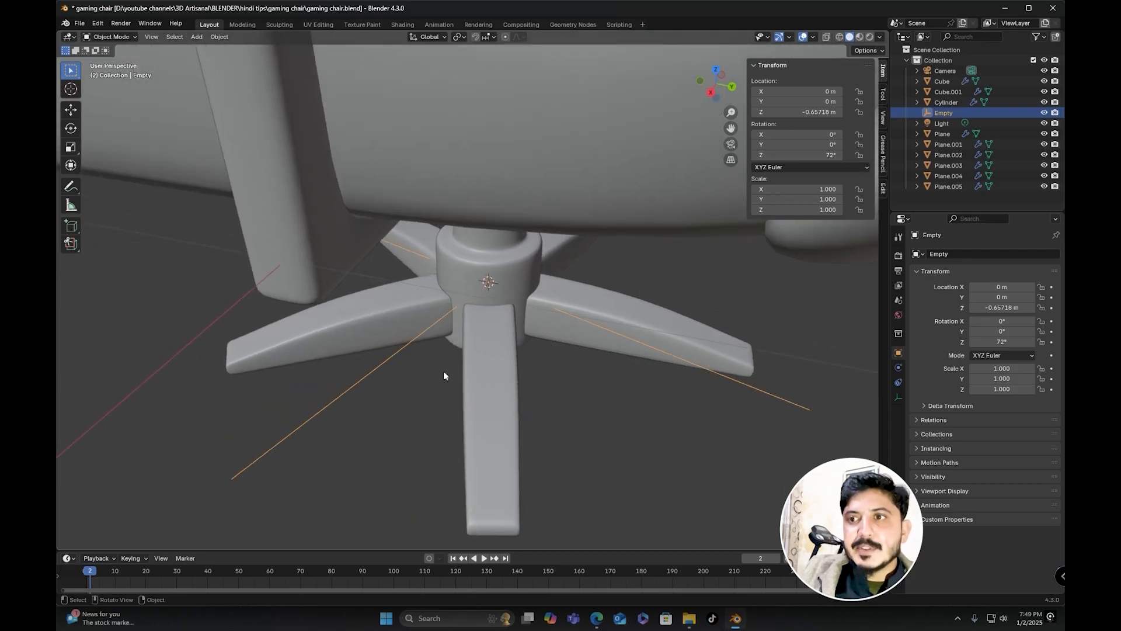
{"action": "middle_click_drag", "start_coordinate": [587, 324], "coordinate": [567, 247]}
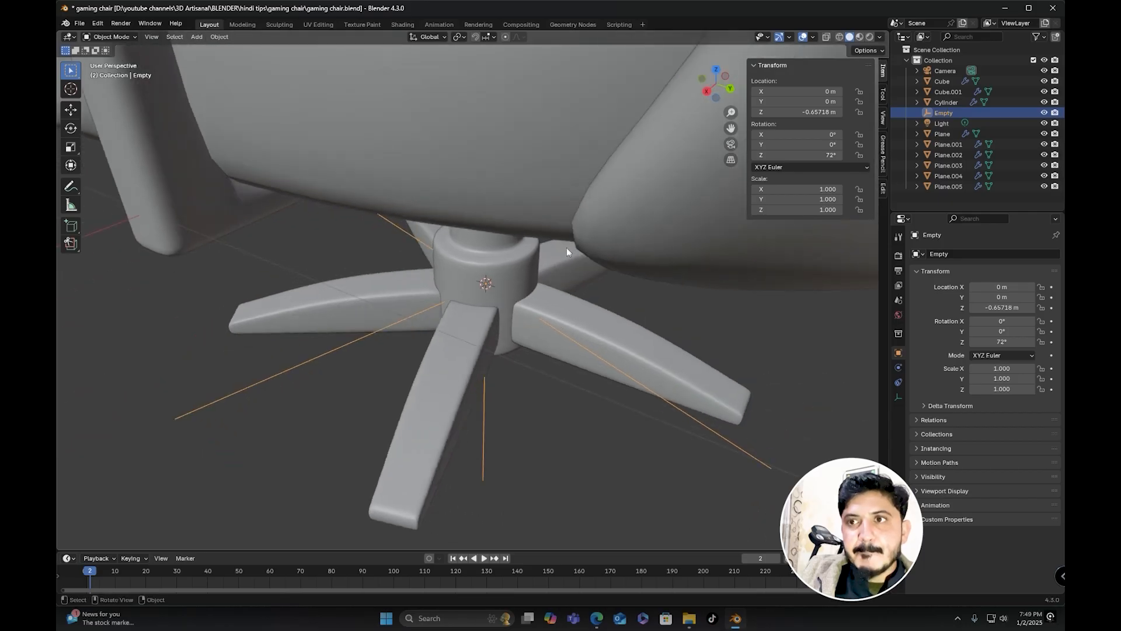
{"action": "middle_click_drag", "start_coordinate": [556, 327], "coordinate": [530, 265]}
{"action": "left_click", "coordinate": [575, 249]}
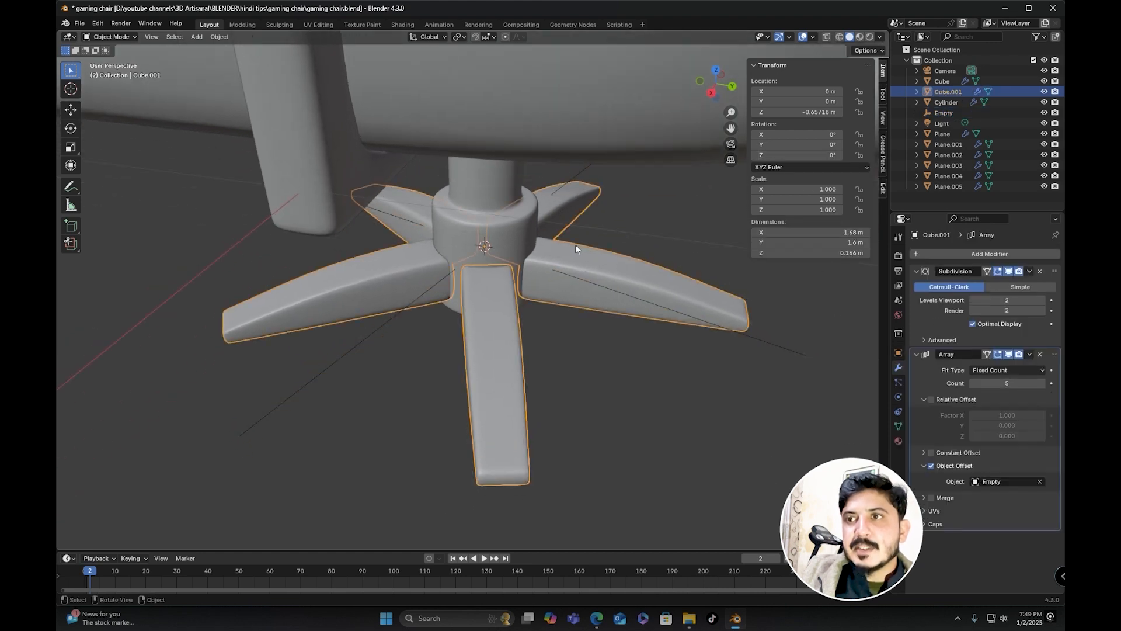
{"action": "mouse_move", "coordinate": [481, 311]}
{"action": "middle_mouse_down"}
{"action": "mouse_move", "coordinate": [474, 345]}
{"action": "mouse_move", "coordinate": [508, 345]}
{"action": "mouse_move", "coordinate": [510, 317]}
{"action": "mouse_move", "coordinate": [496, 337]}
{"action": "mouse_move", "coordinate": [508, 343]}
{"action": "mouse_move", "coordinate": [510, 324]}
{"action": "mouse_move", "coordinate": [445, 358]}
{"action": "mouse_move", "coordinate": [492, 315]}
{"action": "middle_mouse_up"}
{"action": "key", "text": "Tab"}
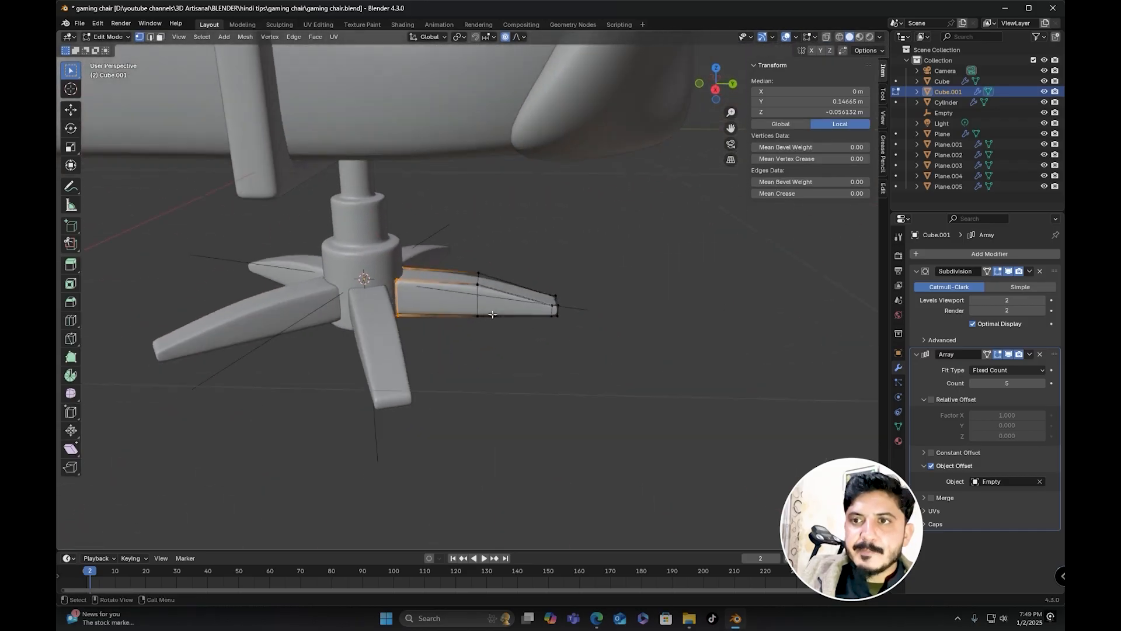
{"action": "key", "text": "a"}
{"action": "key", "text": "s"}
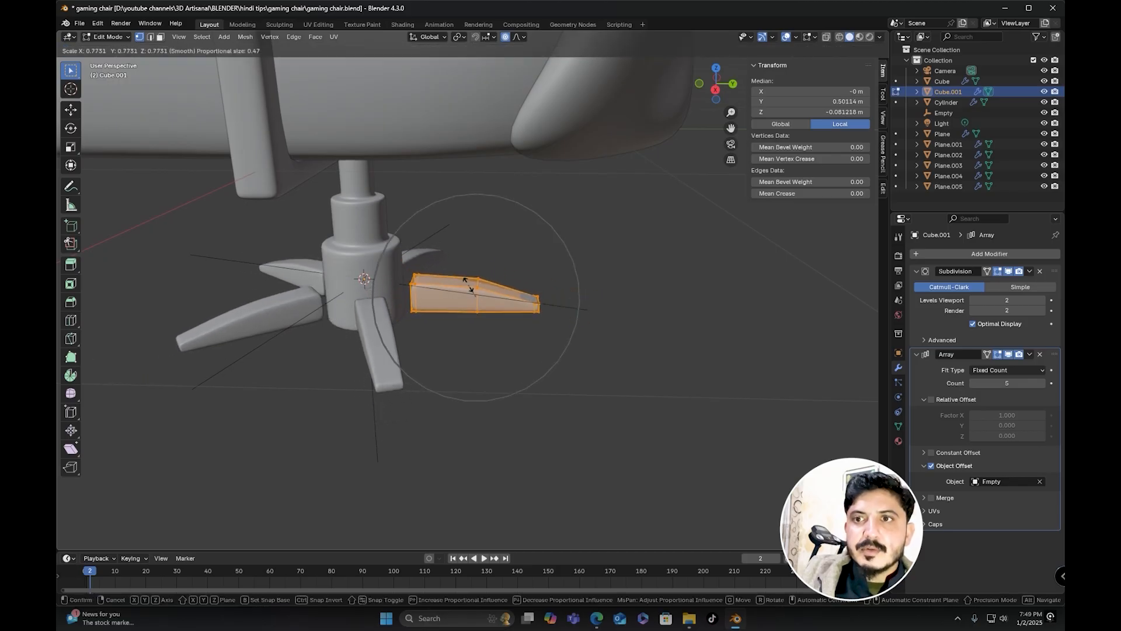
{"action": "right_click", "coordinate": [470, 284]}
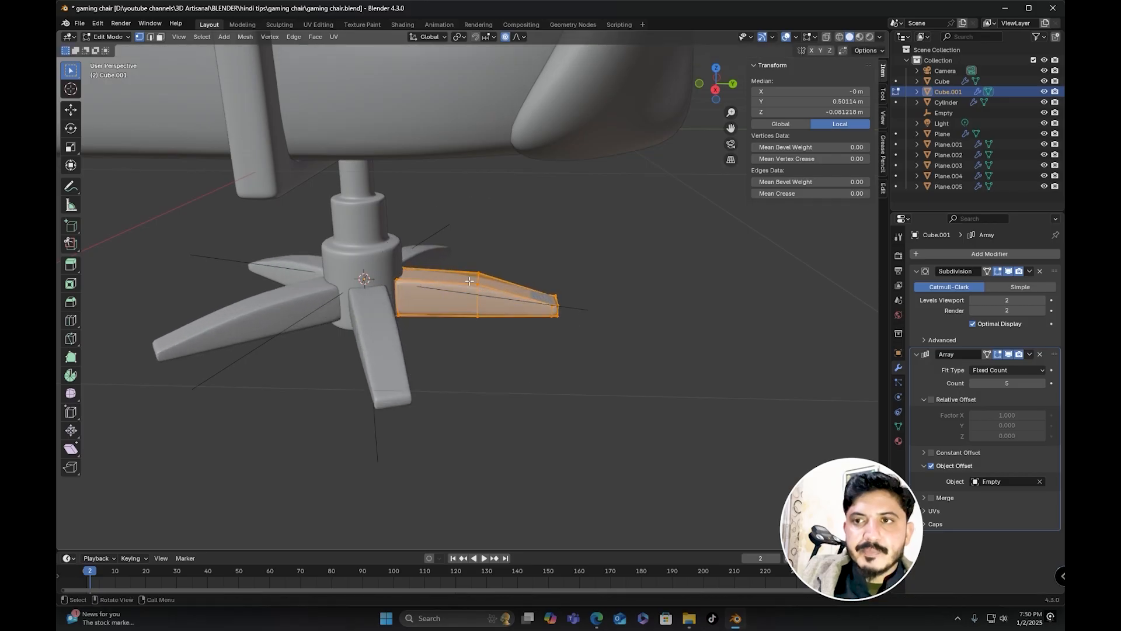
{"action": "key", "text": "Tab"}
{"action": "left_click", "coordinate": [559, 318]}
Step: View the five-legged base beneath the seat in Right Orthographic view
{"action": "middle_click_drag", "start_coordinate": [560, 318], "coordinate": [570, 288]}
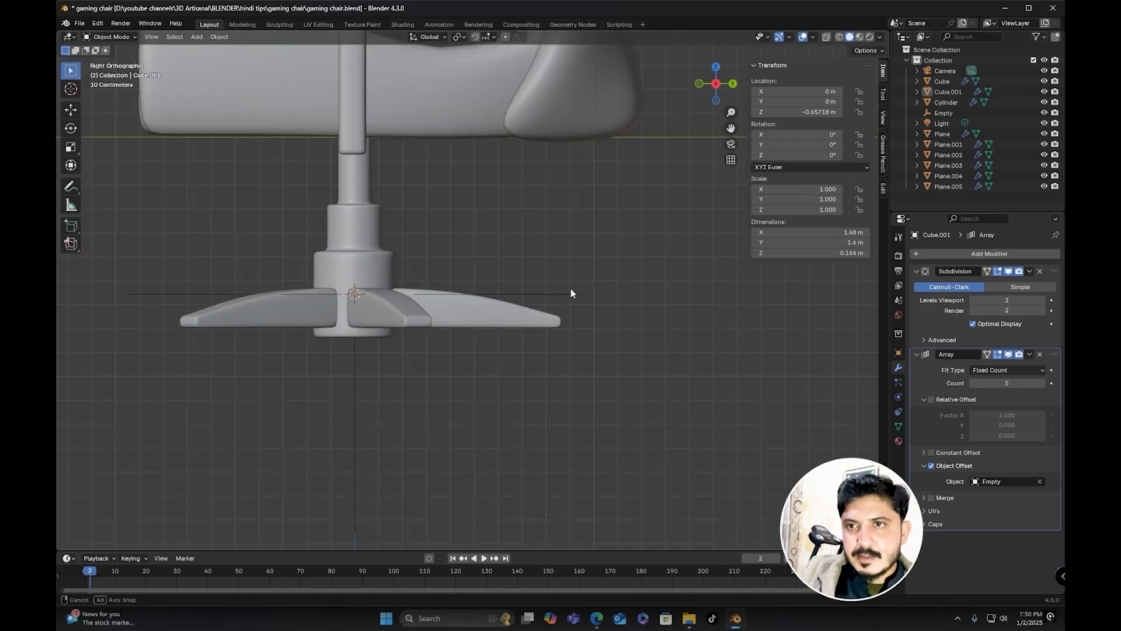
{"action": "scroll", "coordinate": [526, 301], "scroll_direction": "down", "scroll_amount": 2}
{"action": "middle_click_drag", "start_coordinate": [485, 308], "coordinate": [494, 332]}
{"action": "scroll", "coordinate": [492, 332], "scroll_direction": "down", "scroll_amount": 2}
{"action": "middle_click_drag", "start_coordinate": [404, 342], "coordinate": [449, 341], "text": "shift"}
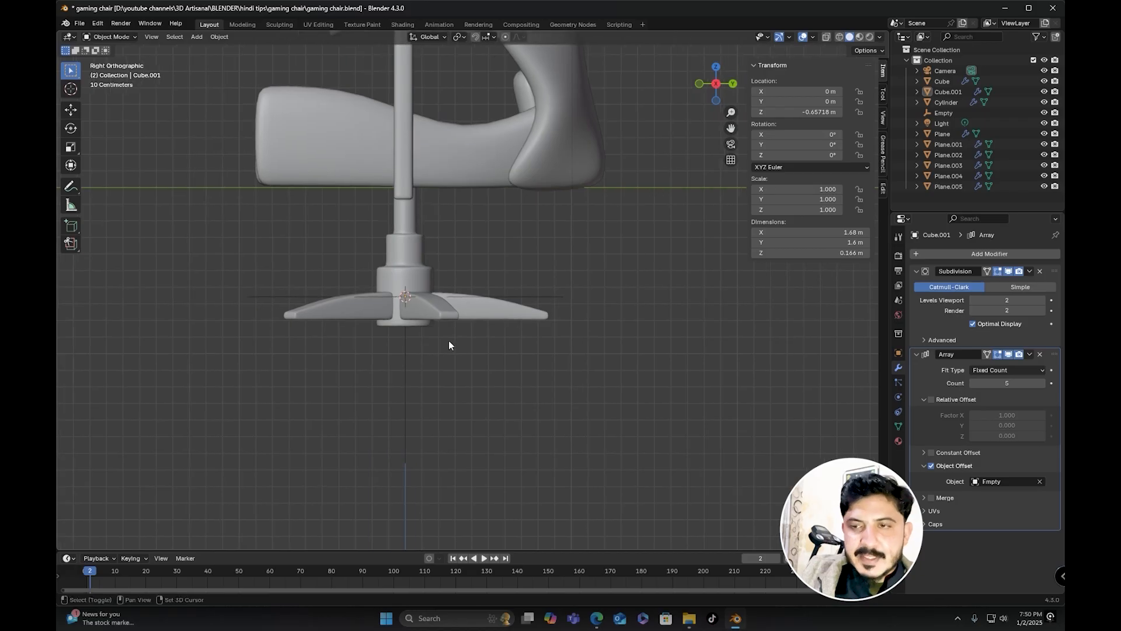
Step: Add a mesh cylinder with 12 vertices at the column's base
{"action": "key", "text": "shift+a"}
{"action": "mouse_move", "coordinate": [433, 239]}
{"action": "left_click", "coordinate": [506, 292]}
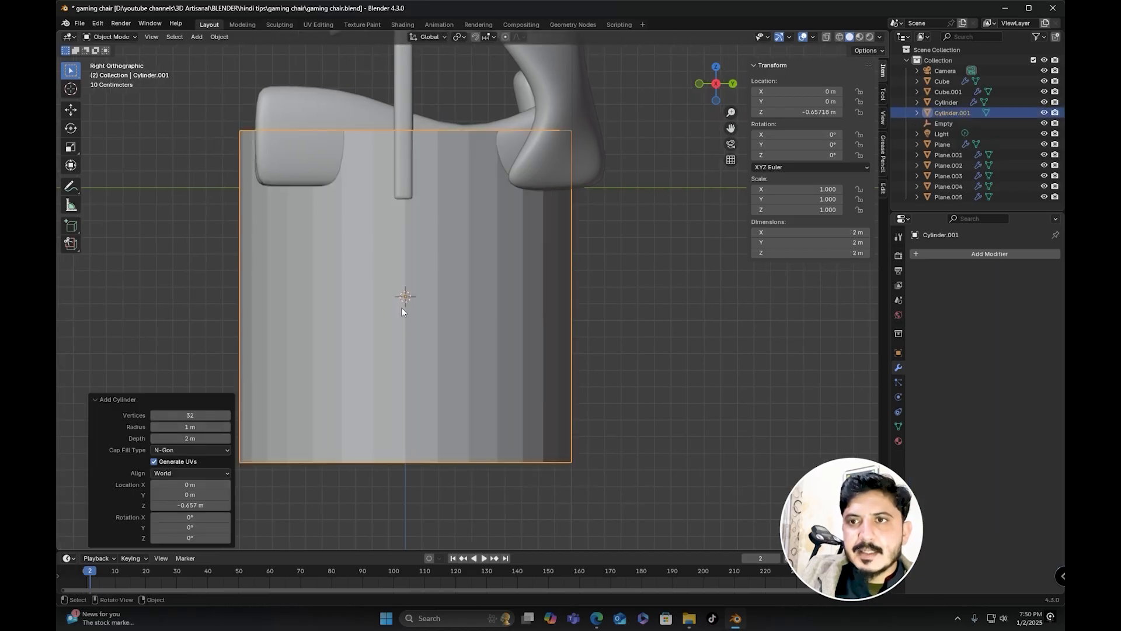
{"action": "left_click", "coordinate": [186, 415]}
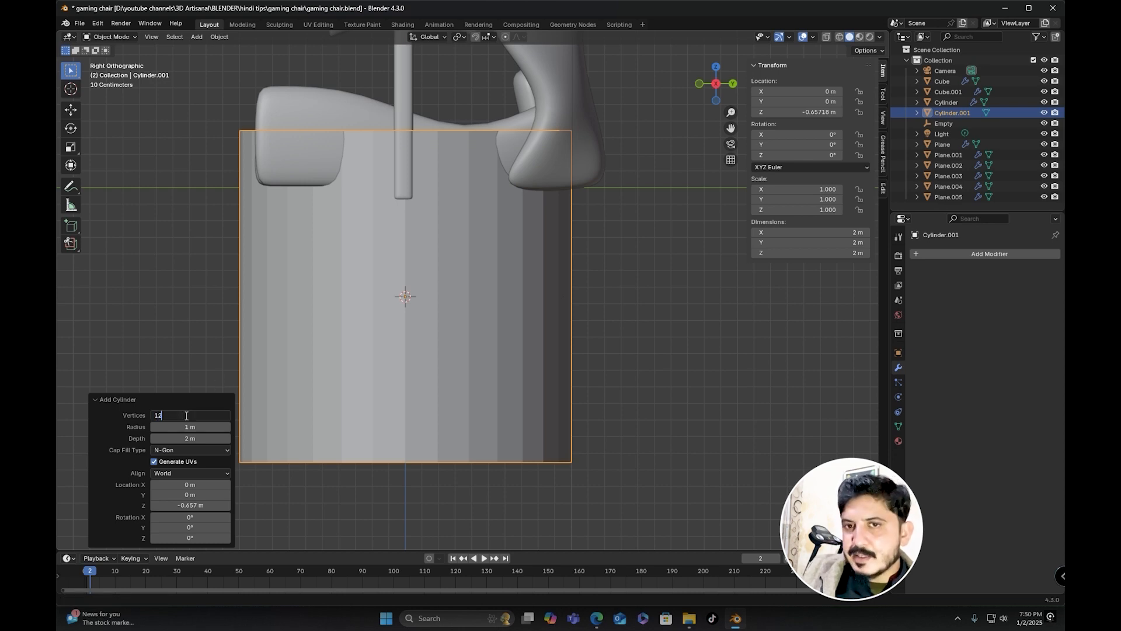
{"action": "key", "text": "Return"}
{"action": "key", "text": "Tab"}
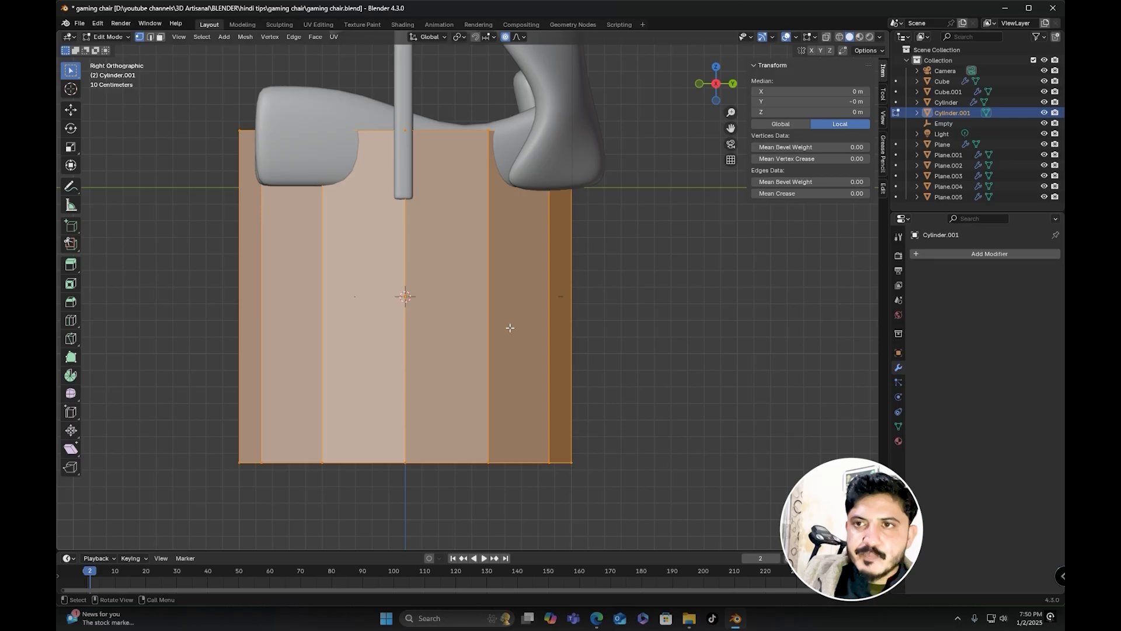
{"action": "key", "text": "Tab"}
Step: Scale the cylinder to about 0.109 and move it about 0.646 m along Y and -0.280 m along Z, beneath a leg
{"action": "middle_click_drag", "start_coordinate": [477, 281], "coordinate": [503, 276]}
{"action": "key", "text": "s"}
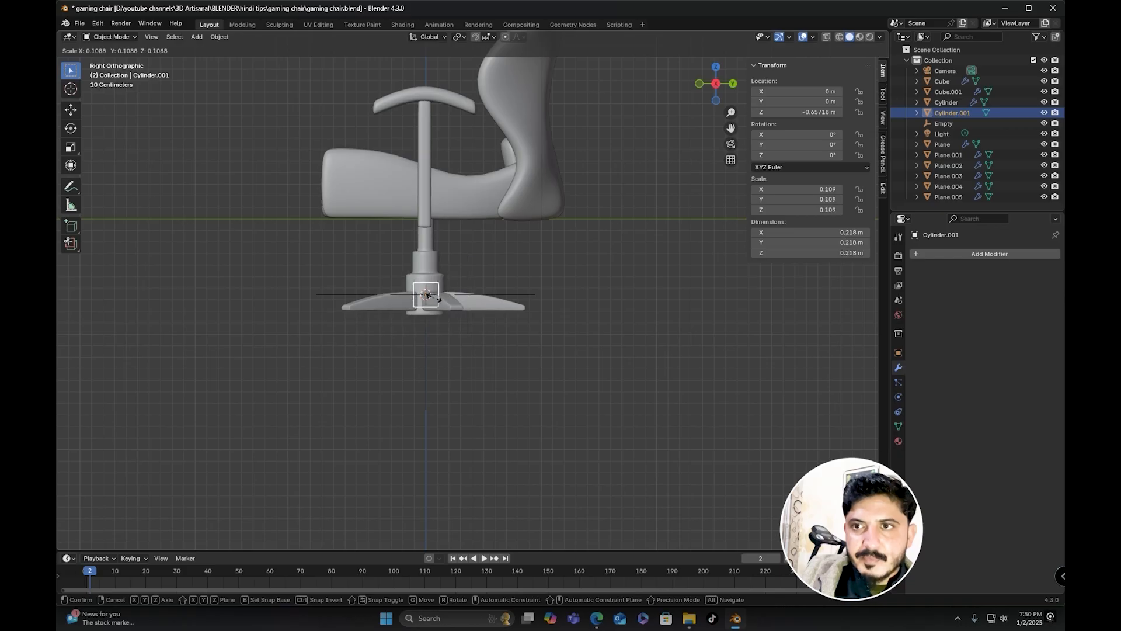
{"action": "left_click", "coordinate": [437, 298]}
{"action": "scroll", "coordinate": [432, 296], "scroll_direction": "up", "scroll_amount": 4}
{"action": "key", "text": "g"}
{"action": "left_click", "coordinate": [473, 325]}
{"action": "mouse_move", "coordinate": [473, 324]}
{"action": "middle_mouse_down"}
{"action": "mouse_move", "coordinate": [513, 295]}
{"action": "mouse_move", "coordinate": [459, 314]}
{"action": "middle_mouse_up"}
Step: Rotate the wheel cylinder 90° around the global Y axis
{"action": "key", "text": "r"}
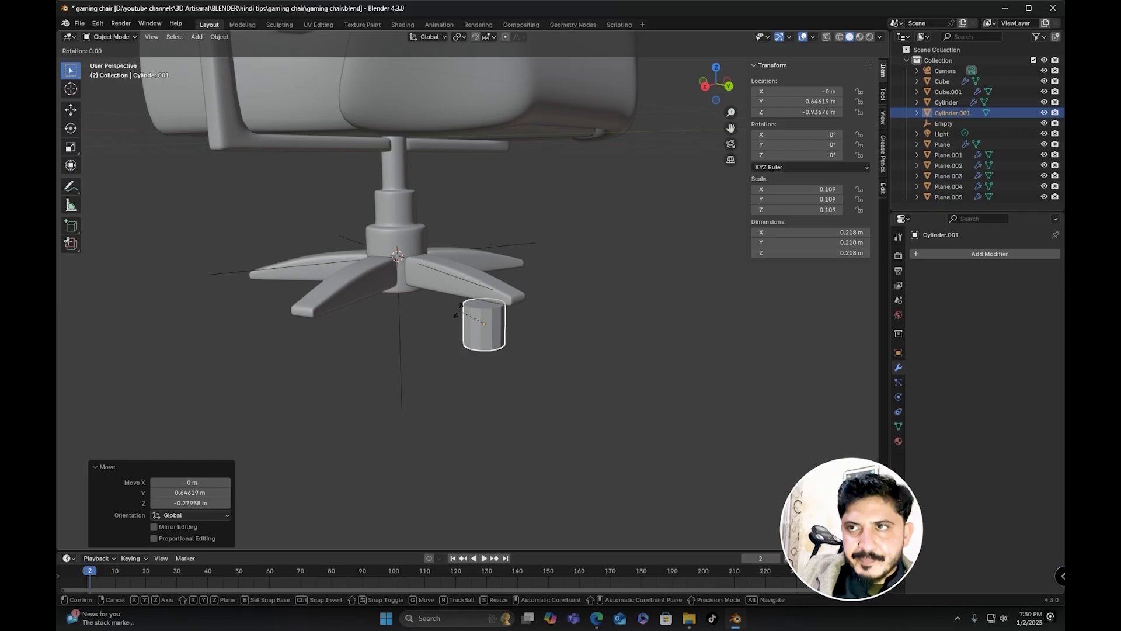
{"action": "type", "text": "x"}
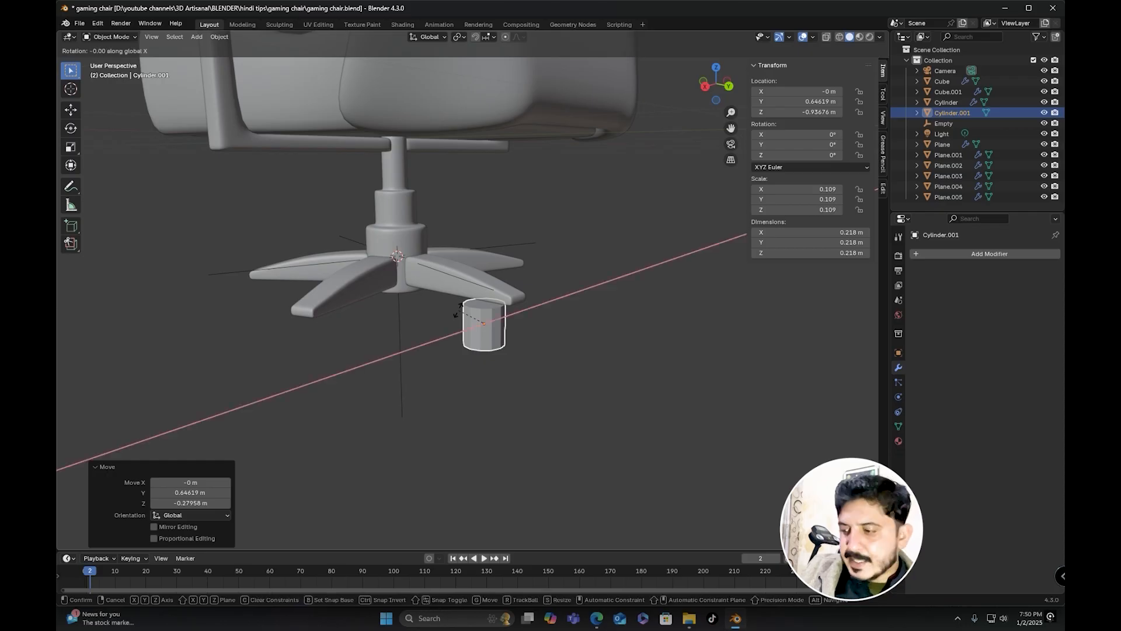
{"action": "type", "text": "90"}
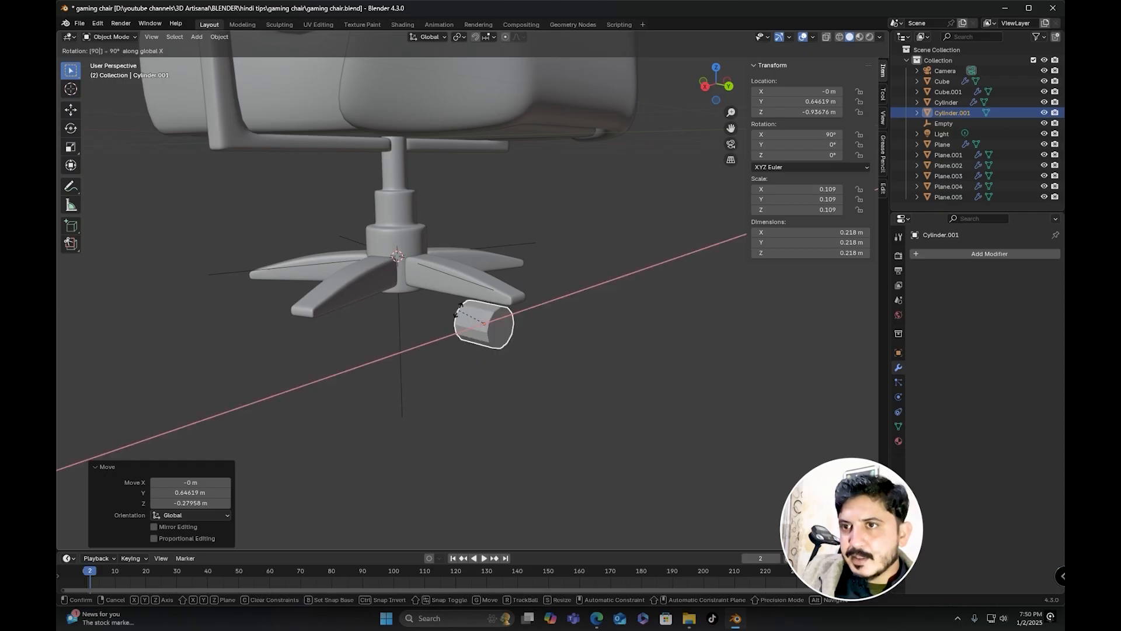
{"action": "key", "text": "BackSpace"}
{"action": "key", "text": "BackSpace"}
{"action": "type", "text": "y"}
{"action": "type", "text": "90"}
{"action": "key", "text": "Return"}
Step: In Right Orthographic view, move the wheel cylinder about 0.093 m outward along Y, under the leg's tip
{"action": "key", "text": "KP_3"}
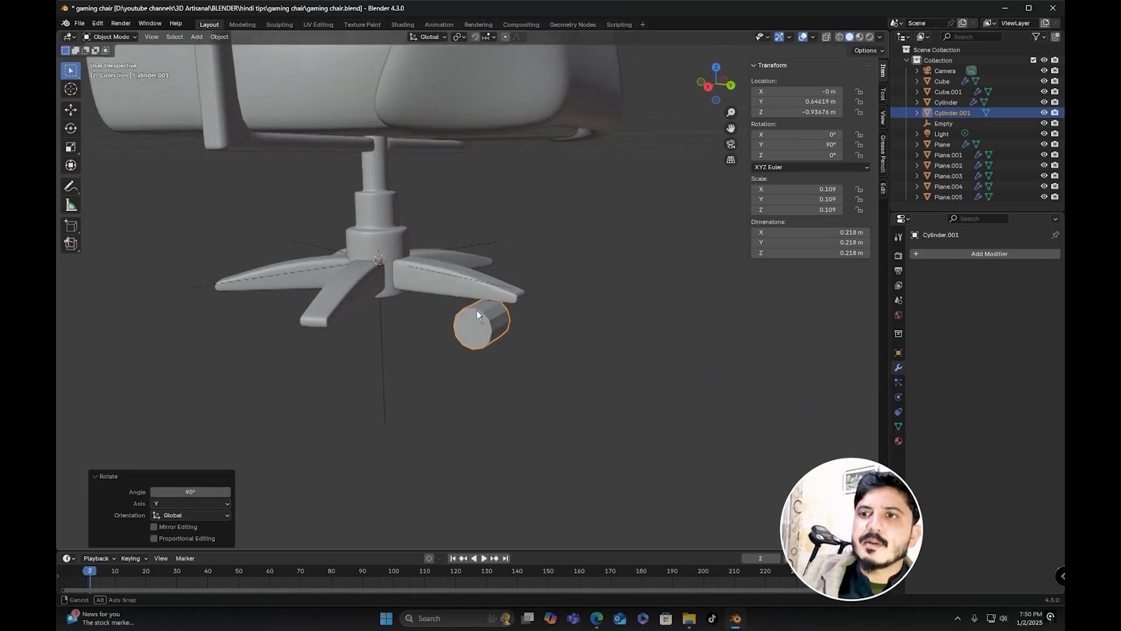
{"action": "key", "text": "KP_Decimal"}
{"action": "scroll", "coordinate": [421, 344], "scroll_direction": "down", "scroll_amount": 1}
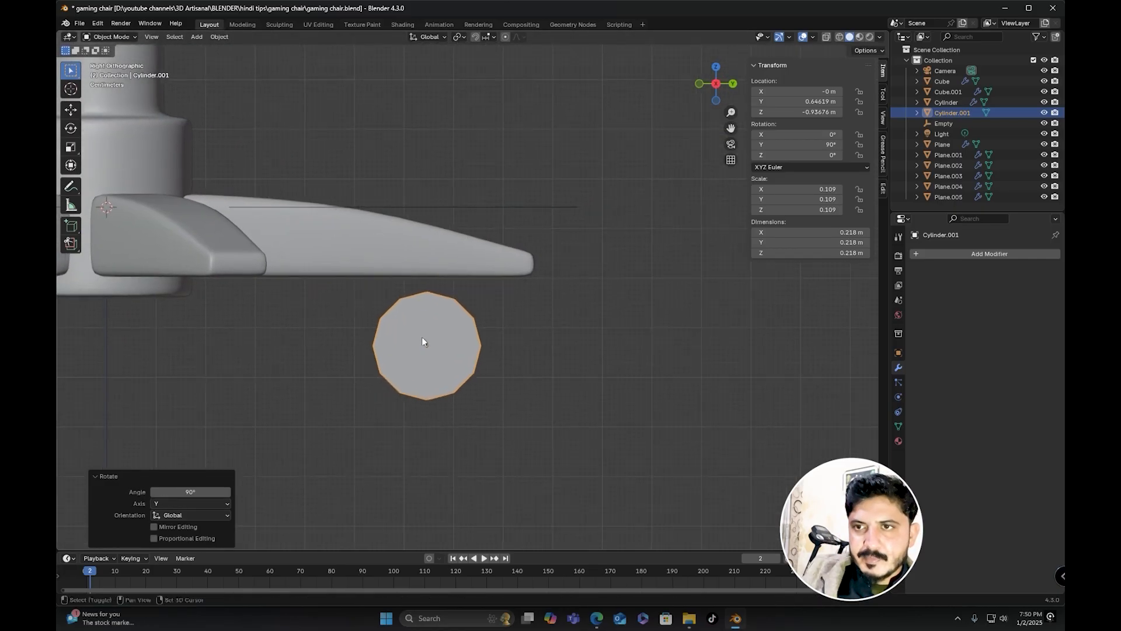
{"action": "scroll", "coordinate": [455, 331], "scroll_direction": "down", "scroll_amount": 2}
{"action": "middle_click_drag", "start_coordinate": [449, 328], "coordinate": [472, 361], "text": "shift"}
{"action": "key", "text": "g"}
{"action": "left_click", "coordinate": [568, 360]}
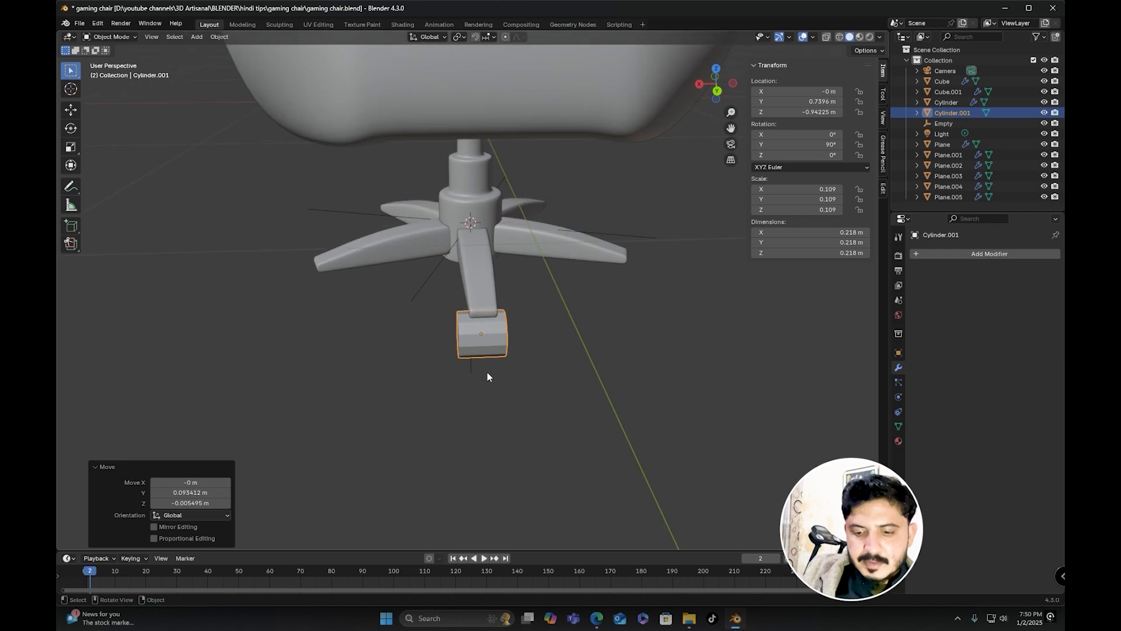
Step: Narrow the wheel cylinder along X by a factor of about 0.574 and scale it overall by about 0.945
{"action": "key", "text": "s"}
{"action": "key", "text": "x"}
{"action": "left_click", "coordinate": [484, 352]}
{"action": "middle_click_drag", "start_coordinate": [485, 352], "coordinate": [531, 341]}
{"action": "scroll", "coordinate": [481, 307], "scroll_direction": "up", "scroll_amount": 2}
{"action": "key", "text": "s"}
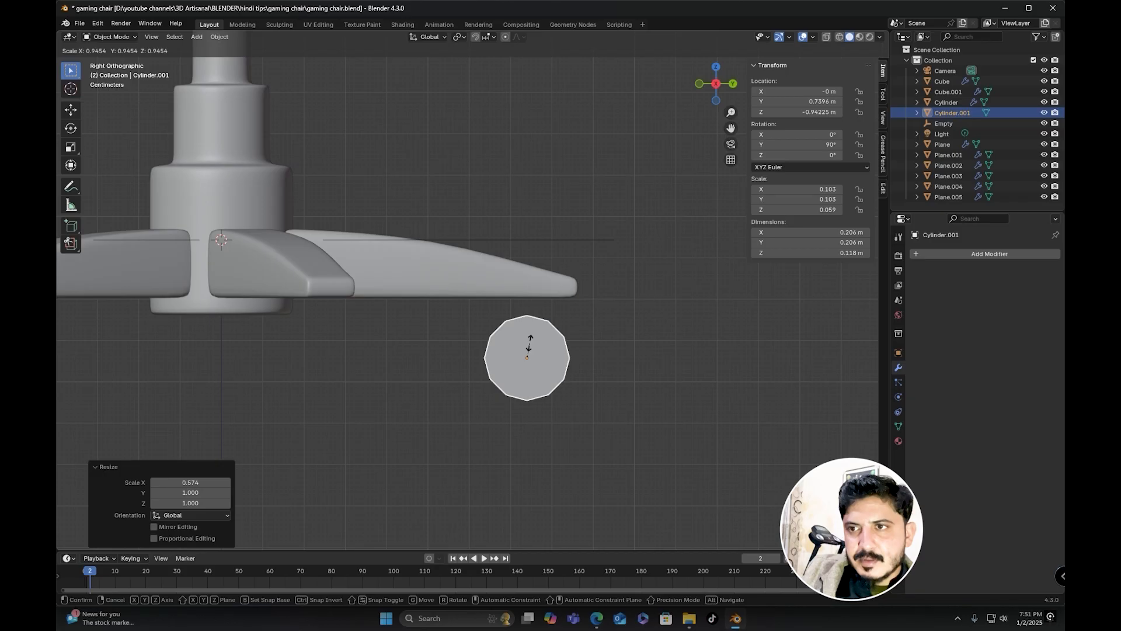
{"action": "left_click", "coordinate": [531, 342]}
{"action": "scroll", "coordinate": [530, 342], "scroll_direction": "down", "scroll_amount": 1}
Step: Add one centred loop cut around the wheel's tread
{"action": "key", "text": "Tab"}
{"action": "middle_click_drag", "start_coordinate": [530, 342], "coordinate": [408, 321]}
{"action": "scroll", "coordinate": [470, 362], "scroll_direction": "up", "scroll_amount": 3}
{"action": "scroll", "coordinate": [443, 335], "scroll_direction": "up", "scroll_amount": 2}
{"action": "key", "text": "ctrl+r"}
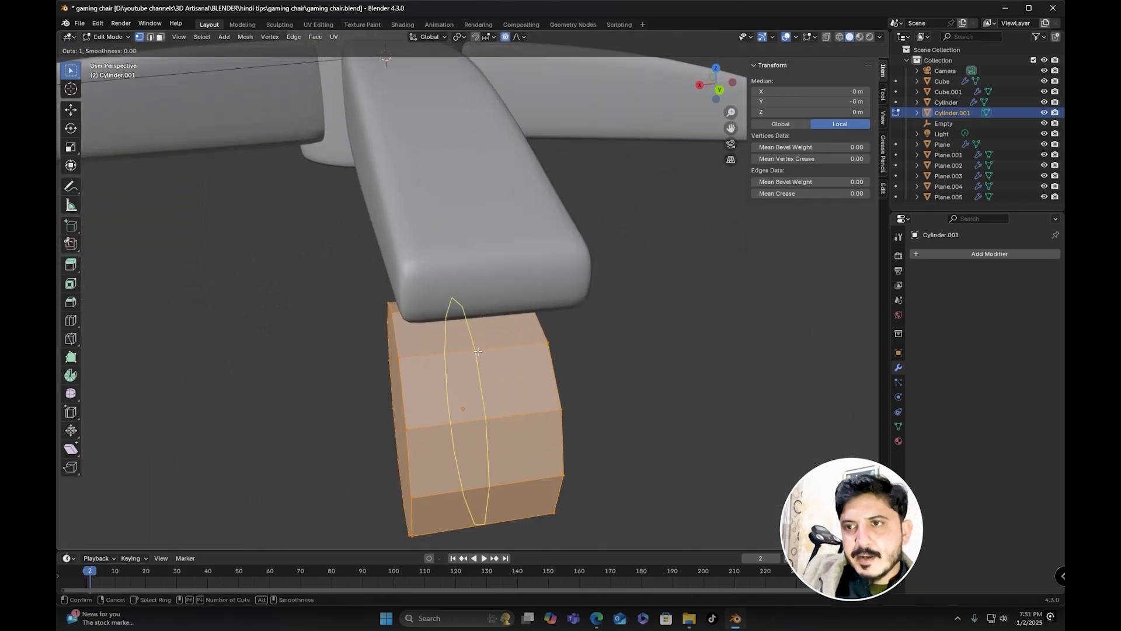
{"action": "left_click", "coordinate": [477, 351]}
{"action": "right_click", "coordinate": [478, 351]}
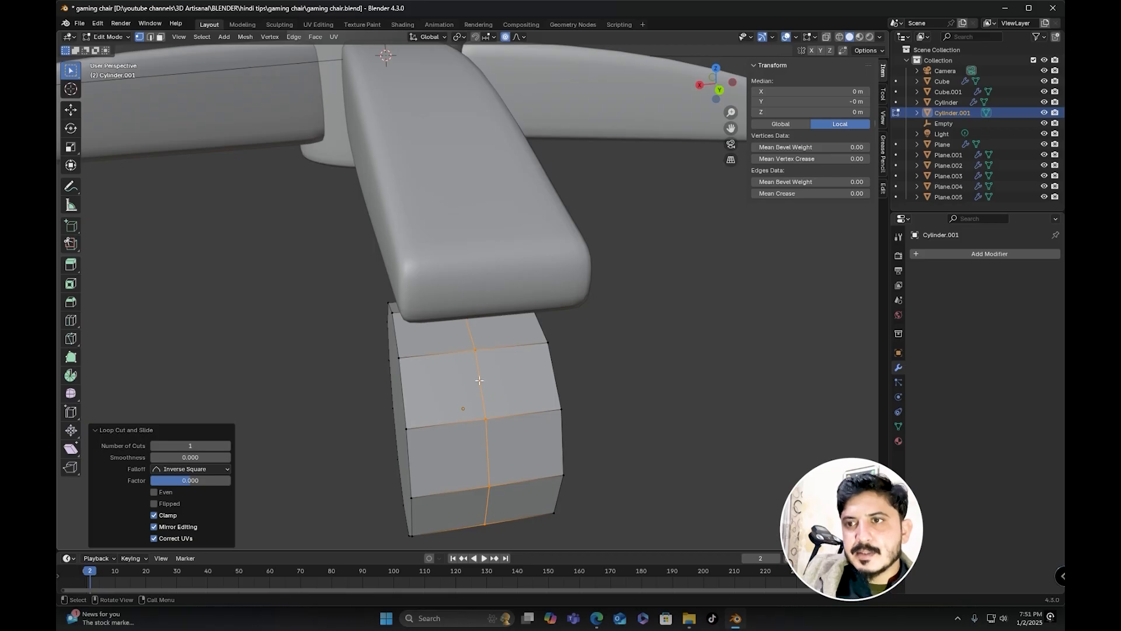
{"action": "middle_click_drag", "start_coordinate": [479, 380], "coordinate": [479, 346], "text": "shift"}
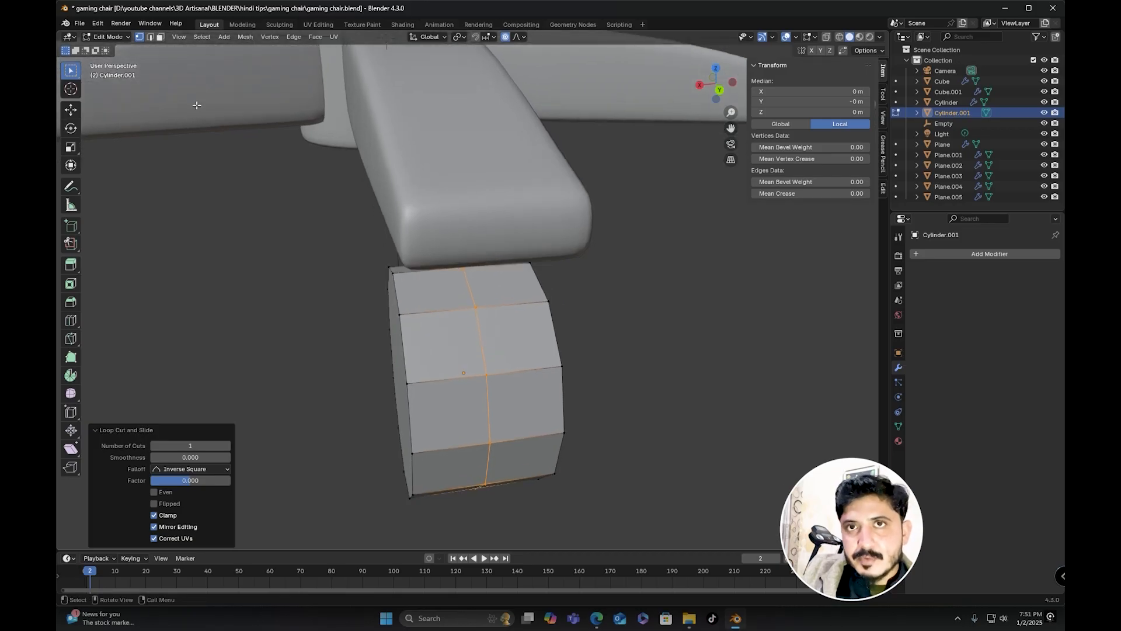
Step: Bevel the wheel's centre edge loop into a wide band with an offset of about 0.65 m
{"action": "left_click", "coordinate": [150, 37]}
{"action": "key", "text": "ctrl+b"}
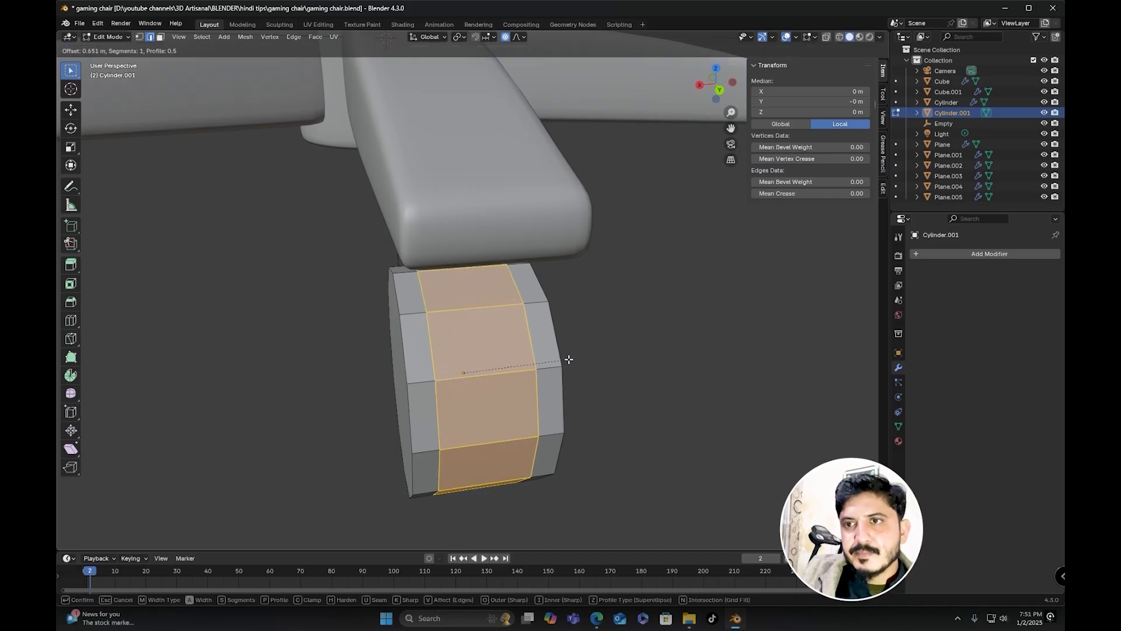
{"action": "left_click", "coordinate": [568, 359]}
{"action": "left_click", "coordinate": [577, 341]}
Step: Bevel the two edge loops bordering the tread's centre band with a width of about 0.131 m
{"action": "left_click", "coordinate": [523, 328], "text": "alt"}
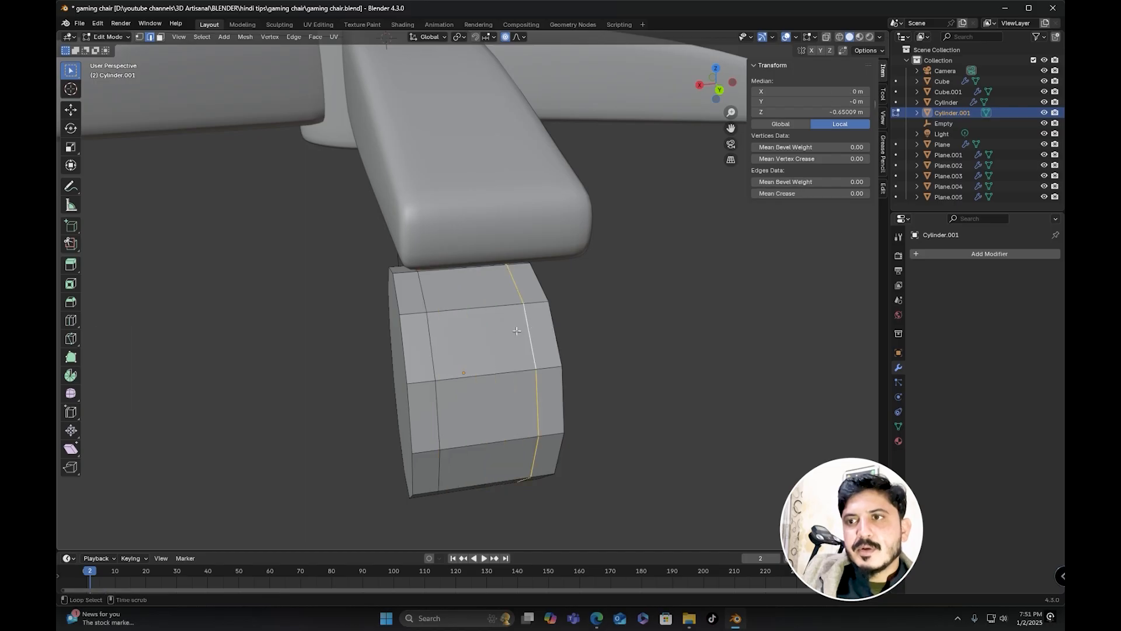
{"action": "left_click", "coordinate": [434, 332], "text": "alt+shift"}
{"action": "middle_click_drag", "start_coordinate": [433, 333], "coordinate": [458, 363]}
{"action": "key", "text": "ctrl+b"}
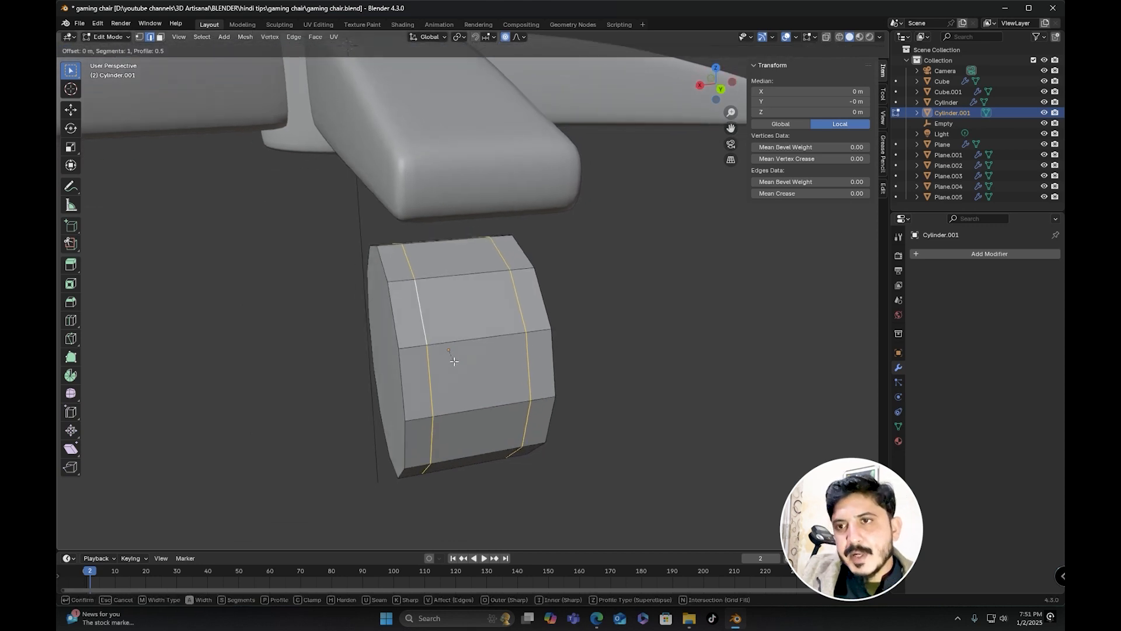
{"action": "left_click", "coordinate": [471, 368]}
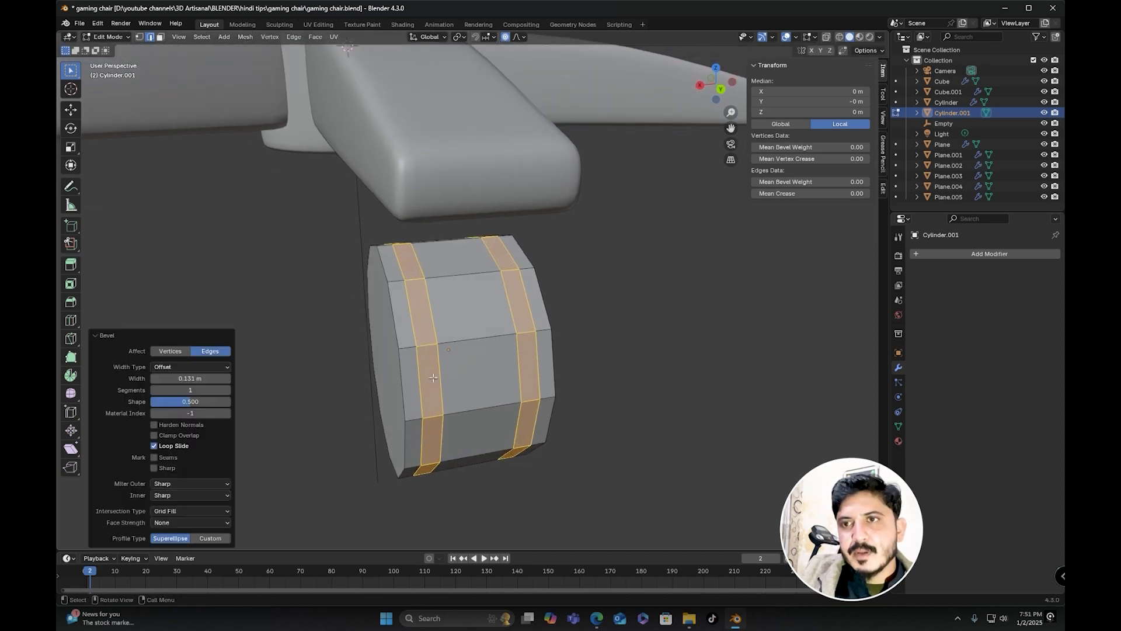
Step: Extrude the two narrow face bands inward along their normals by about 0.087 m to form tread grooves
{"action": "middle_click_drag", "start_coordinate": [432, 376], "coordinate": [438, 368]}
{"action": "left_click", "coordinate": [160, 37]}
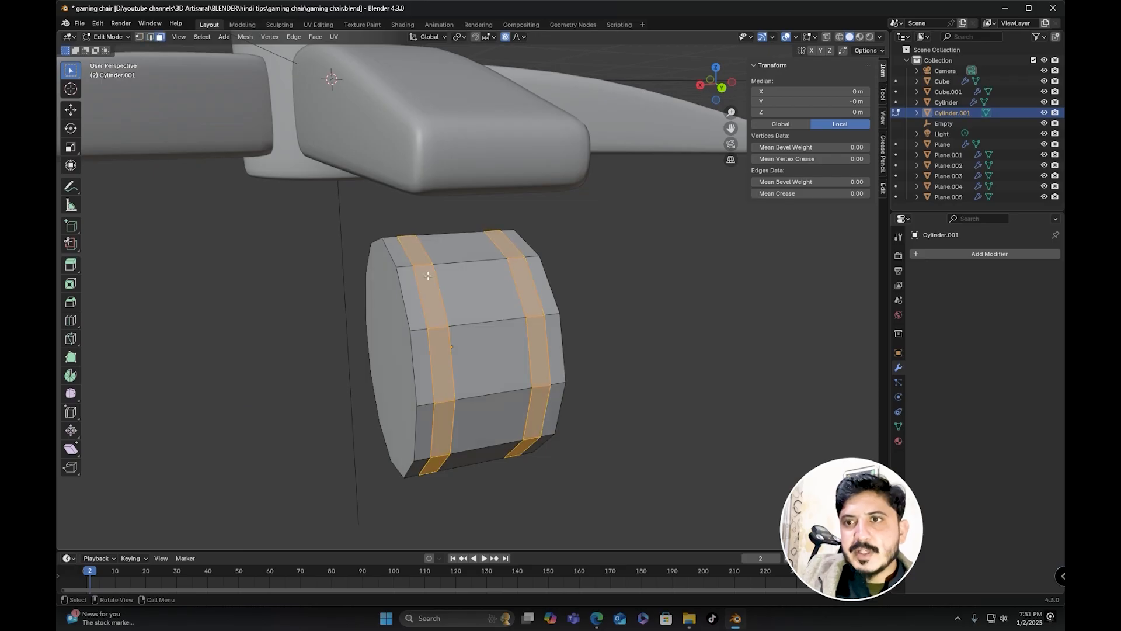
{"action": "middle_click_drag", "start_coordinate": [430, 286], "coordinate": [437, 300]}
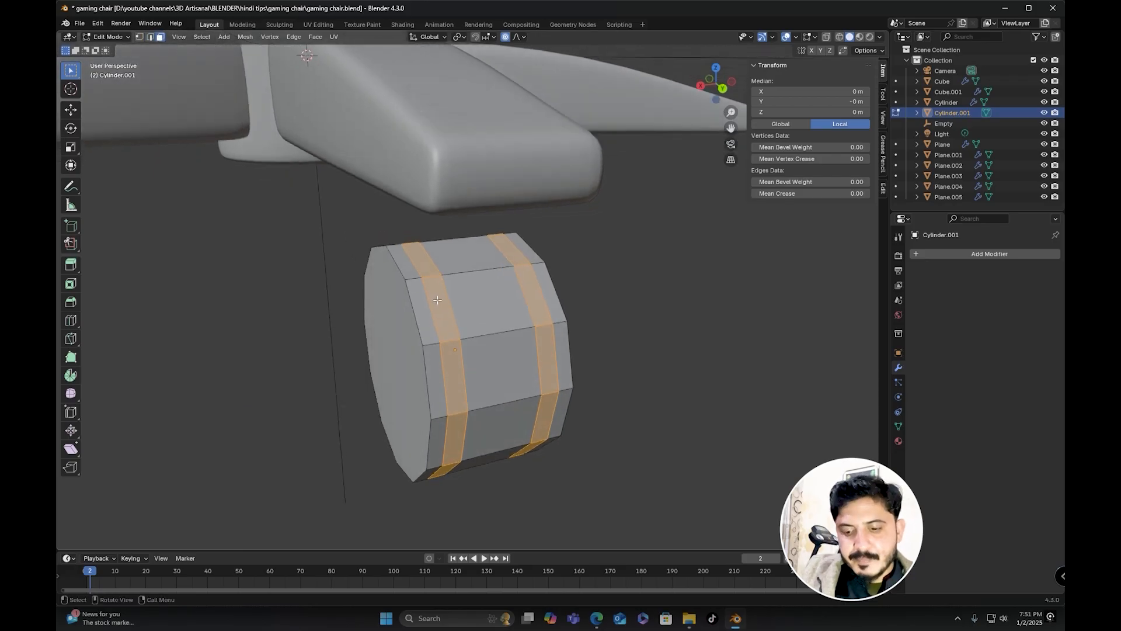
{"action": "key", "text": "alt+e"}
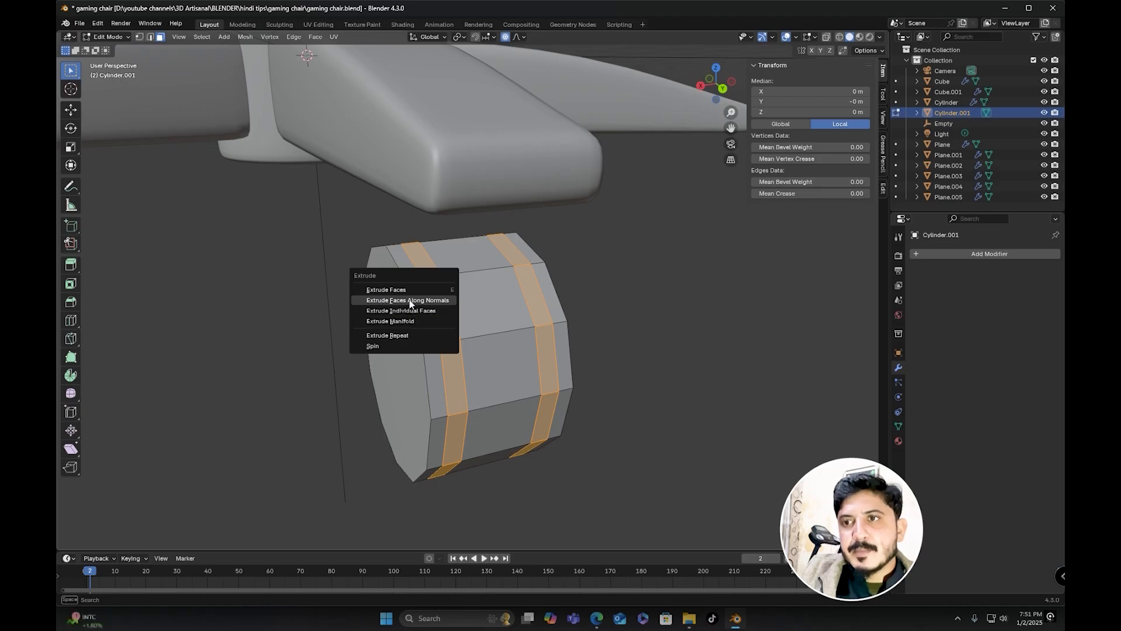
{"action": "left_click", "coordinate": [409, 300]}
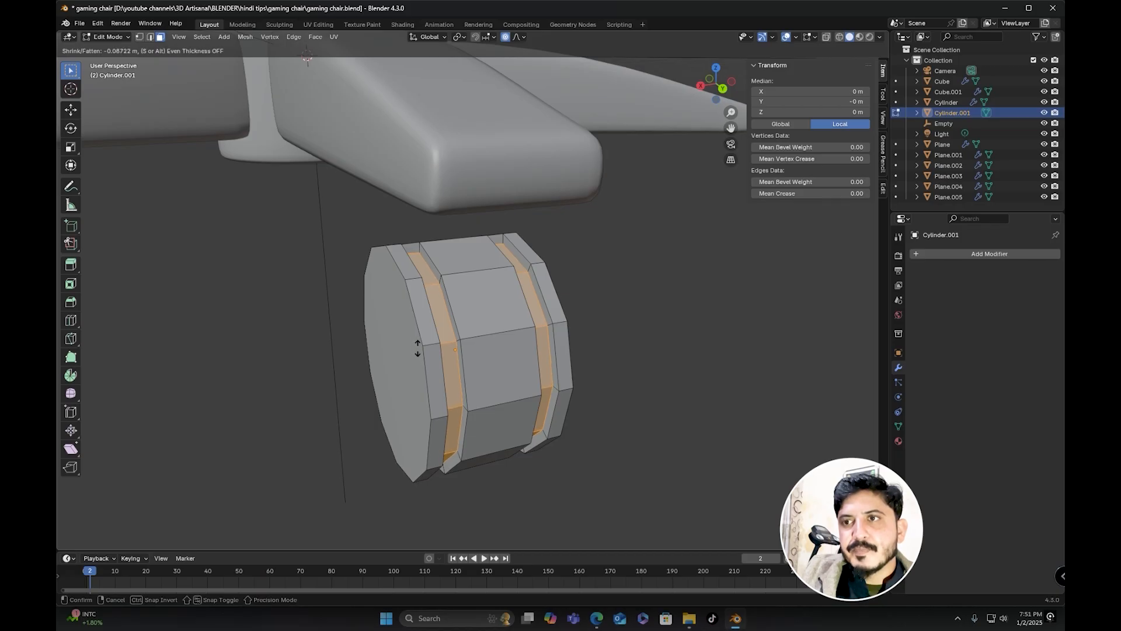
{"action": "left_click", "coordinate": [417, 347]}
Step: Inset both flat side faces of the wheel by about 0.203 m
{"action": "middle_click_drag", "start_coordinate": [418, 347], "coordinate": [182, 69]}
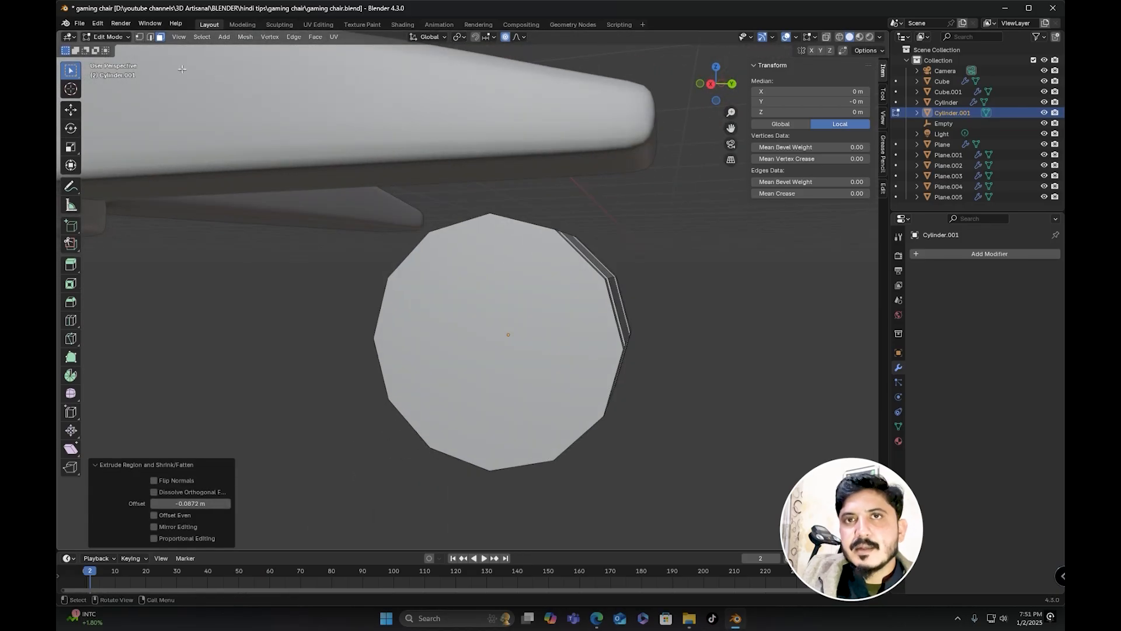
{"action": "left_click", "coordinate": [518, 336]}
{"action": "middle_click_drag", "start_coordinate": [518, 336], "coordinate": [357, 318]}
{"action": "left_click", "coordinate": [447, 324], "text": "shift"}
{"action": "middle_click_drag", "start_coordinate": [451, 329], "coordinate": [589, 386]}
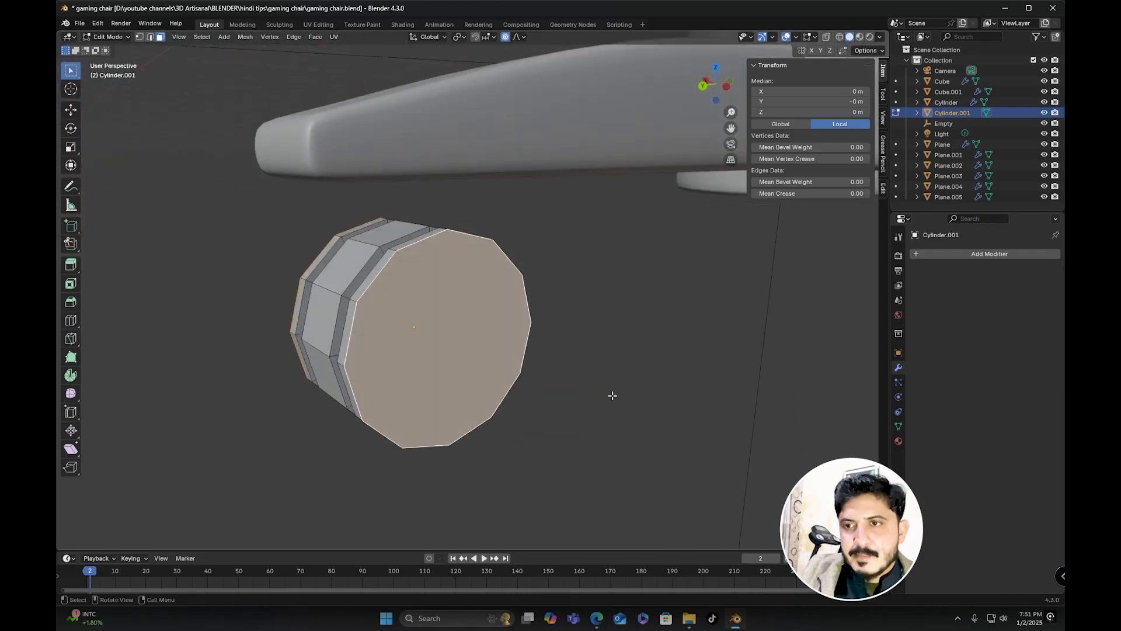
{"action": "key", "text": "i"}
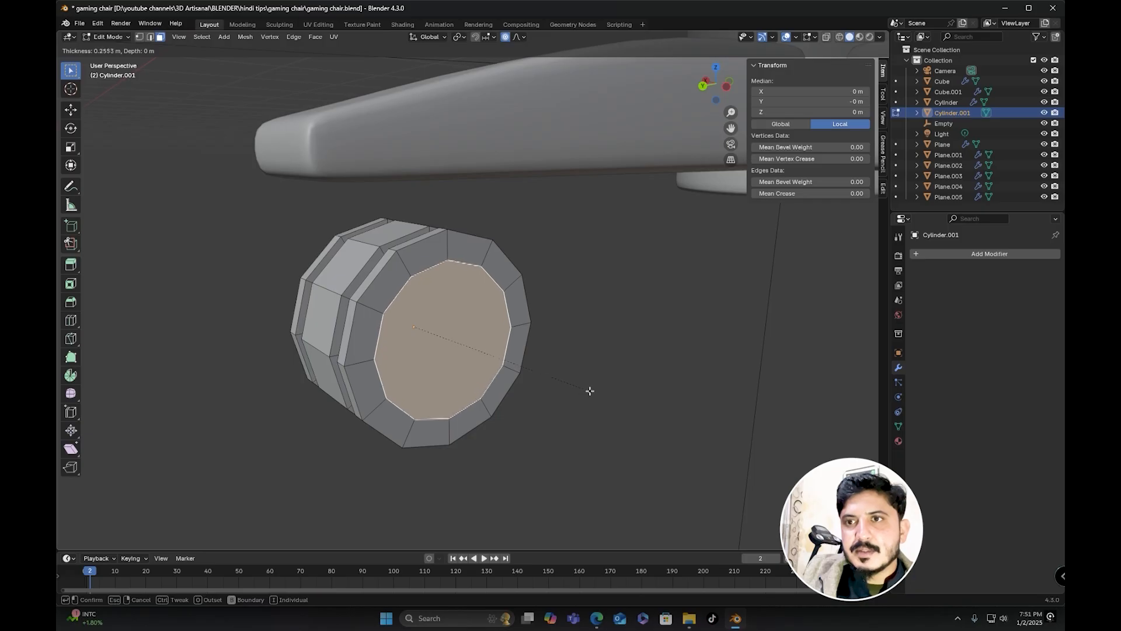
{"action": "left_click", "coordinate": [594, 392]}
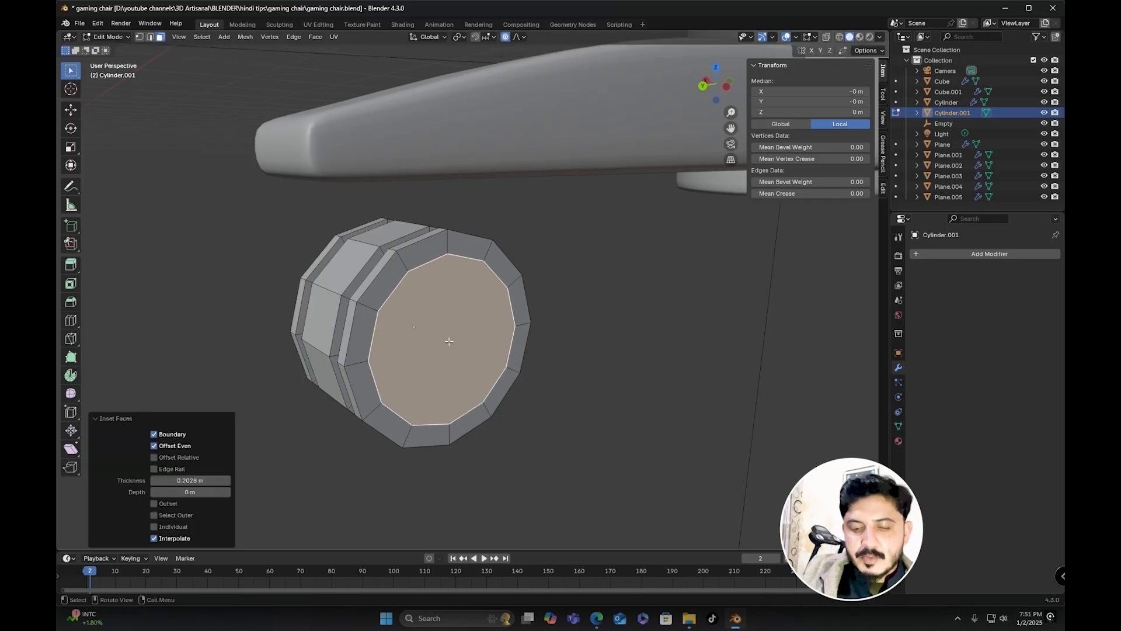
Step: Extrude both inset side faces inward along their normals by about 0.259 m to recess the hub
{"action": "key", "text": "alt+e"}
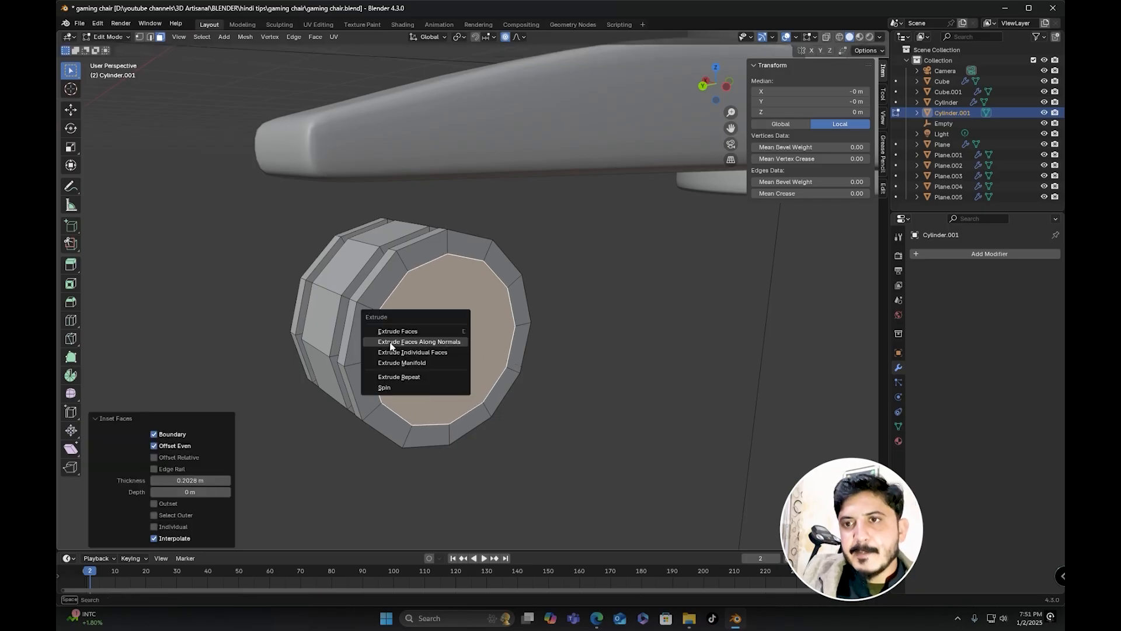
{"action": "left_click", "coordinate": [412, 343]}
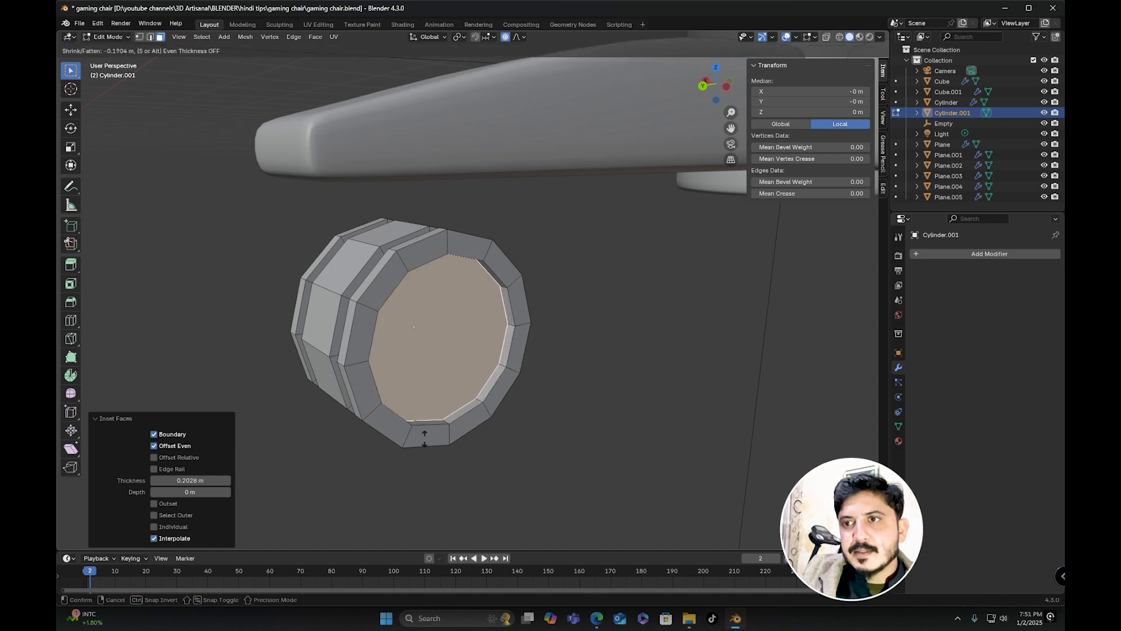
{"action": "left_click", "coordinate": [428, 473]}
{"action": "mouse_move", "coordinate": [357, 311]}
{"action": "middle_mouse_down"}
{"action": "mouse_move", "coordinate": [394, 318]}
{"action": "mouse_move", "coordinate": [278, 310]}
{"action": "mouse_move", "coordinate": [353, 310]}
{"action": "mouse_move", "coordinate": [354, 321]}
{"action": "middle_mouse_up"}
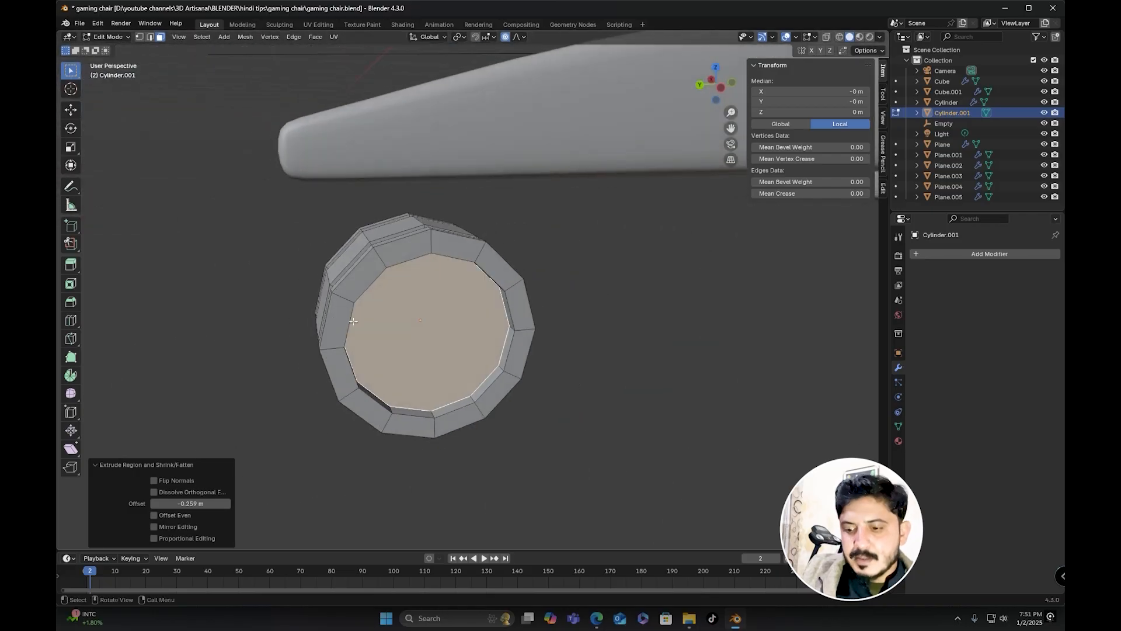
Step: Inset the recessed hub faces twice, by about 0.26 m and 0.25 m, to add supporting rings
{"action": "key", "text": "i"}
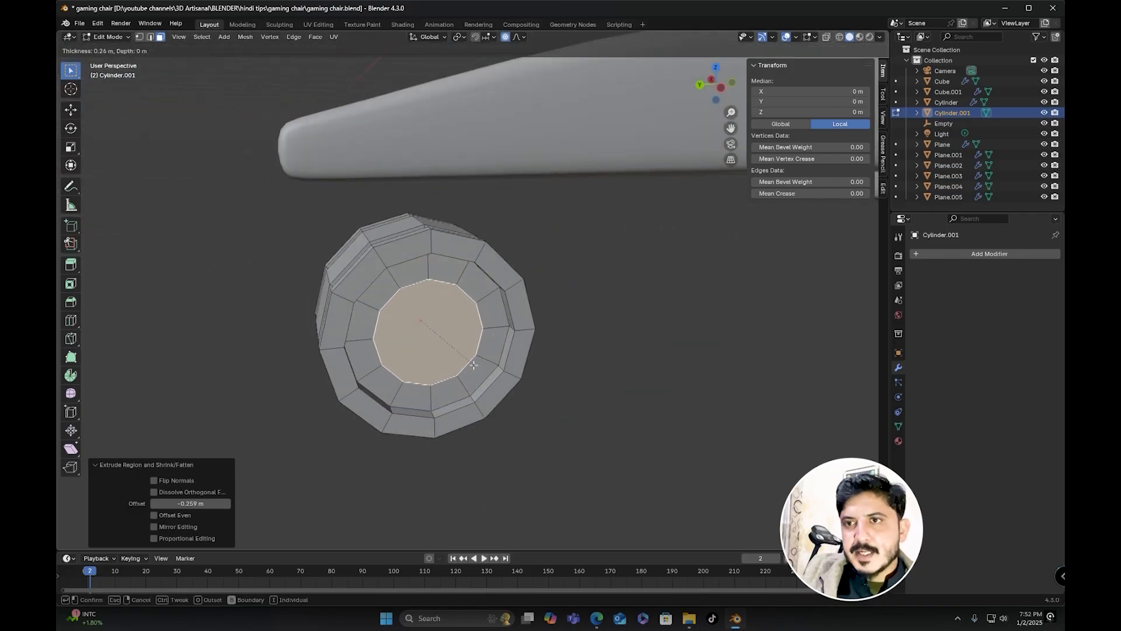
{"action": "left_click", "coordinate": [473, 364]}
{"action": "key", "text": "i"}
{"action": "left_click", "coordinate": [458, 367]}
{"action": "middle_click_drag", "start_coordinate": [457, 367], "coordinate": [459, 367]}
{"action": "middle_click_drag", "start_coordinate": [538, 363], "coordinate": [611, 360]}
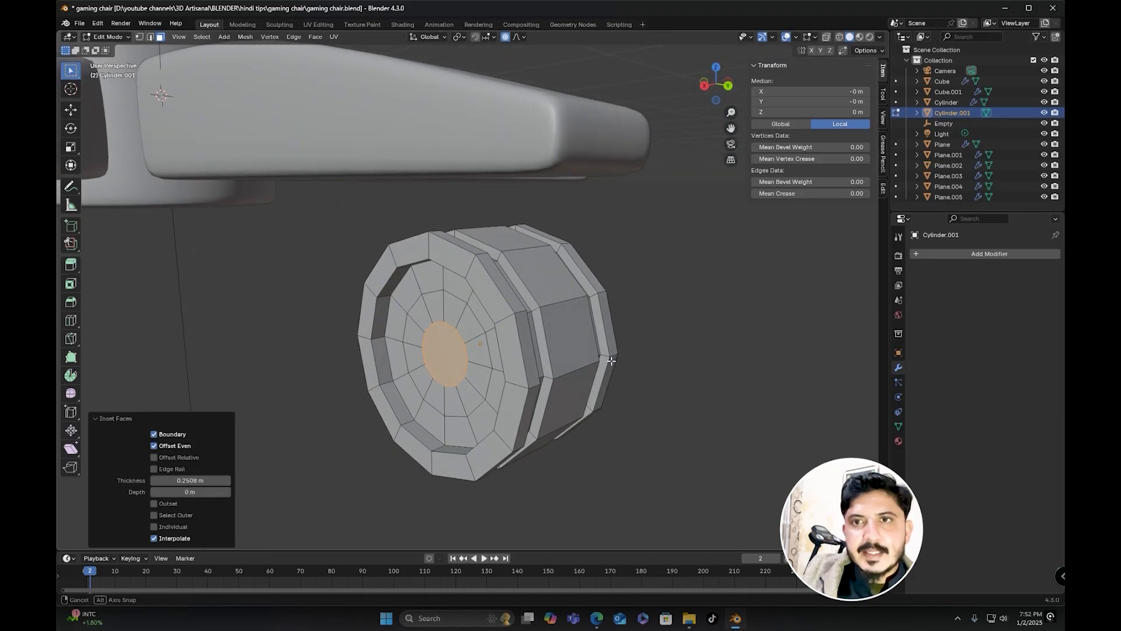
Step: Add a Subdivision Surface modifier to the wheel and set its viewport level to 2
{"action": "key", "text": "Tab"}
{"action": "middle_click_drag", "start_coordinate": [478, 383], "coordinate": [506, 385]}
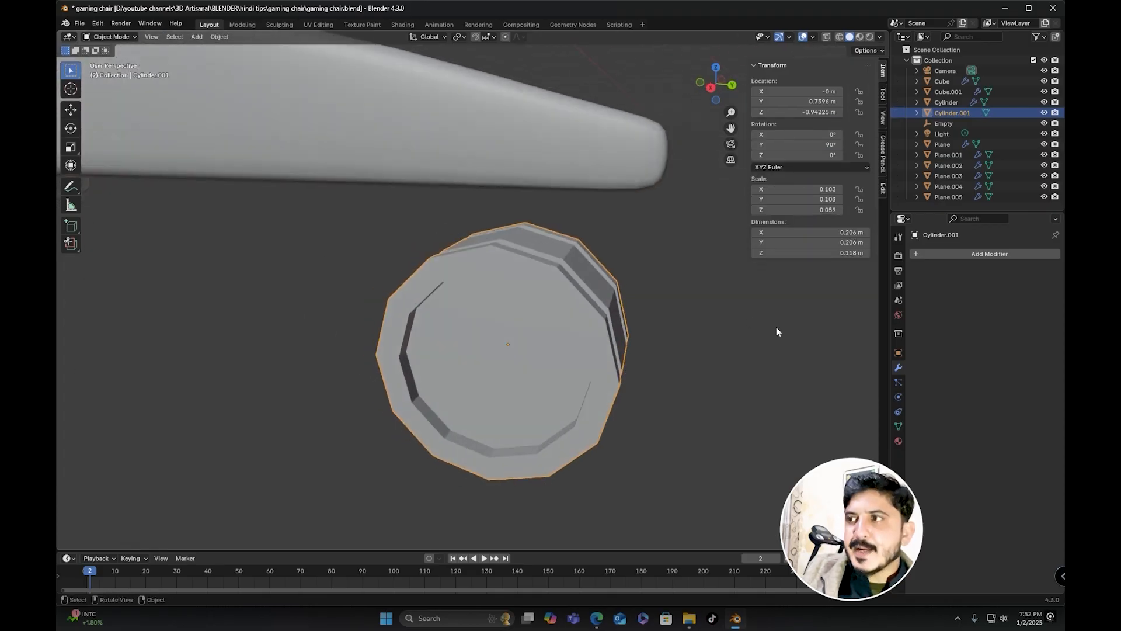
{"action": "left_click", "coordinate": [992, 257]}
{"action": "left_click", "coordinate": [944, 256]}
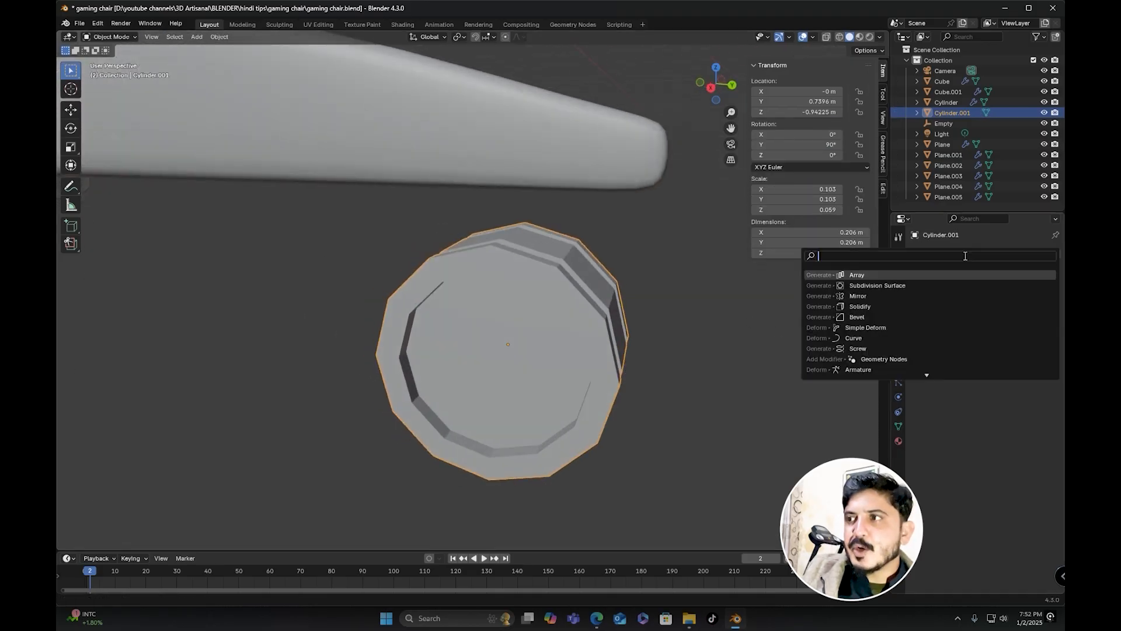
{"action": "left_click", "coordinate": [881, 285]}
{"action": "middle_click_drag", "start_coordinate": [619, 297], "coordinate": [642, 310]}
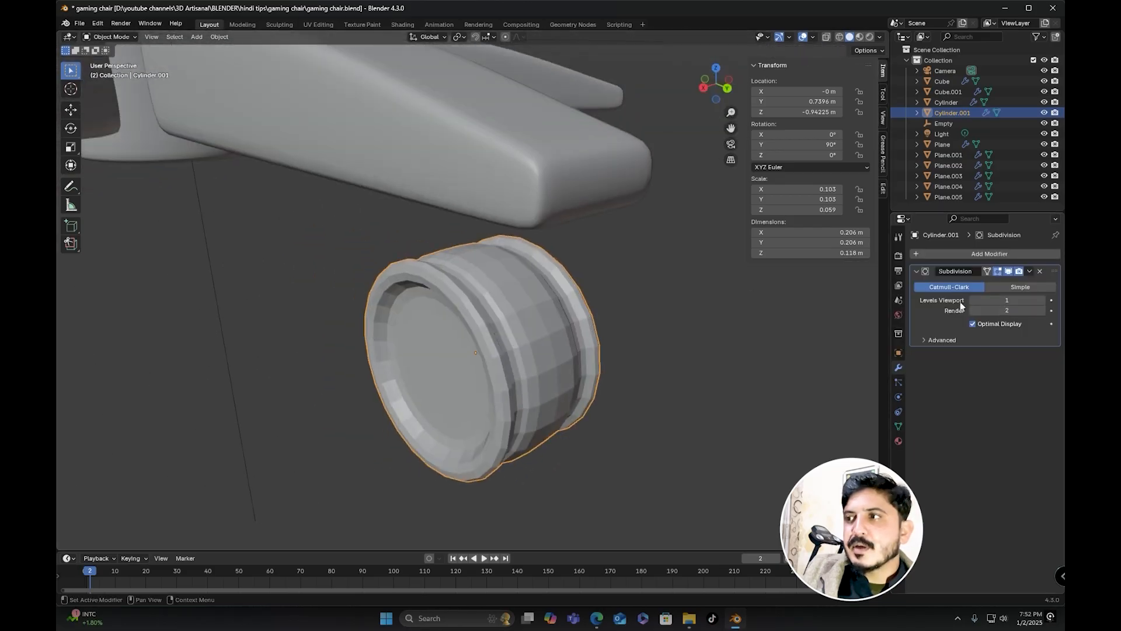
{"action": "left_click", "coordinate": [1042, 300]}
Step: Apply smooth shading to the caster wheel
{"action": "middle_click_drag", "start_coordinate": [631, 350], "coordinate": [552, 317]}
{"action": "right_click", "coordinate": [521, 282]}
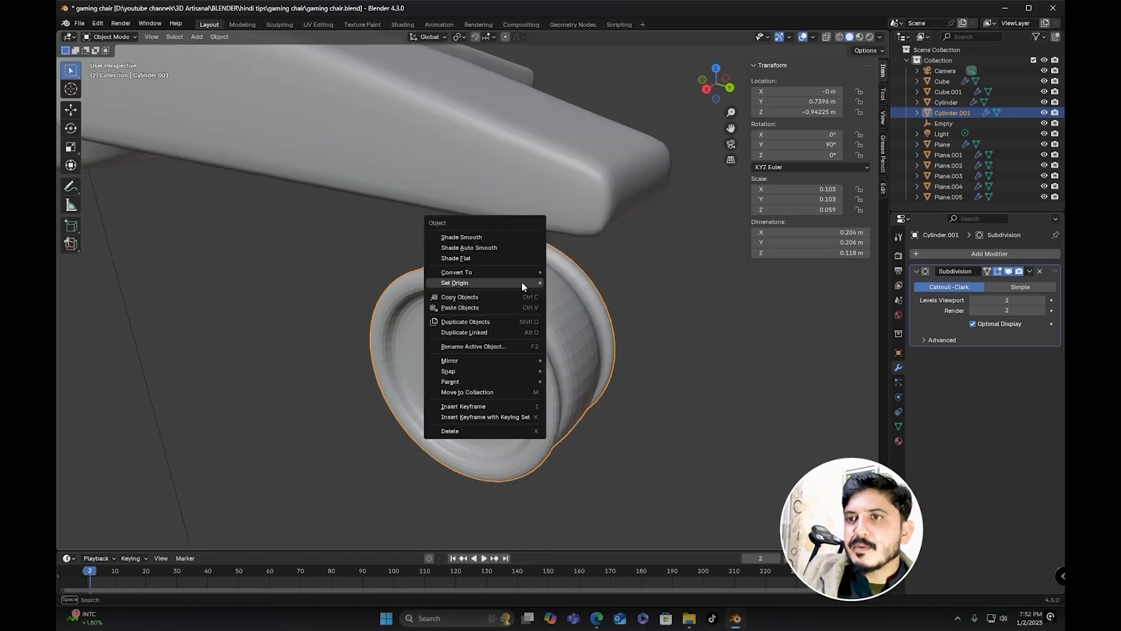
{"action": "left_click", "coordinate": [464, 237]}
{"action": "middle_click_drag", "start_coordinate": [466, 316], "coordinate": [601, 304]}
Step: Duplicate the upper faces of the wheel's central tread band in place and separate them into a new object
{"action": "key", "text": "Tab"}
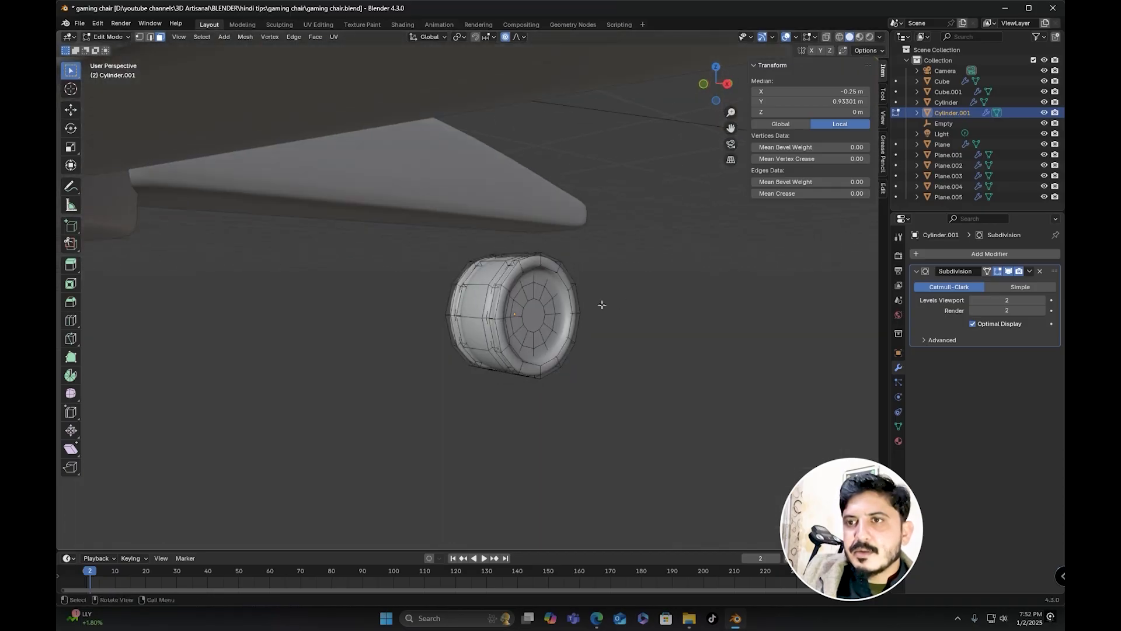
{"action": "left_click", "coordinate": [477, 305], "text": "ctrl"}
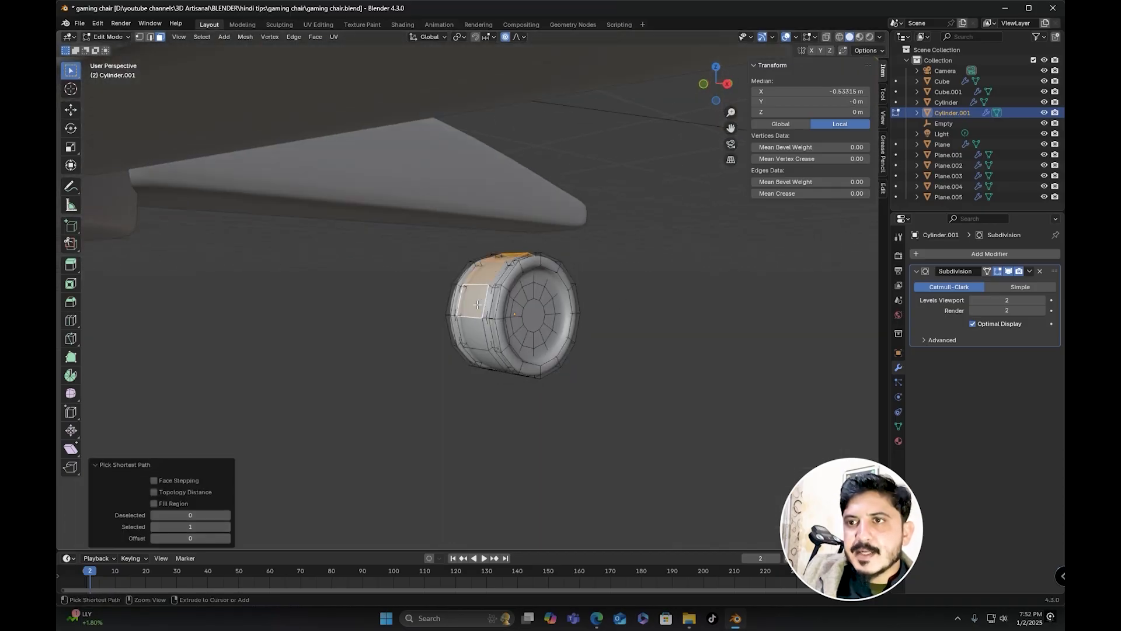
{"action": "middle_click_drag", "start_coordinate": [530, 291], "coordinate": [502, 295]}
{"action": "key", "text": "shift+d"}
{"action": "right_click", "coordinate": [605, 293]}
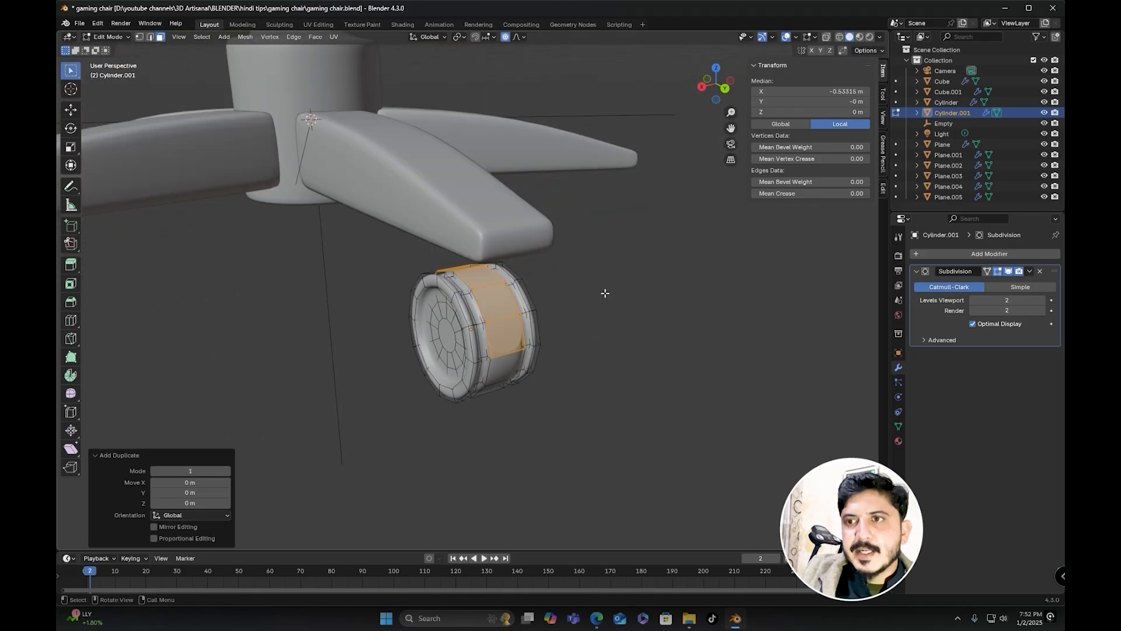
{"action": "key", "text": "p"}
{"action": "left_click", "coordinate": [546, 297]}
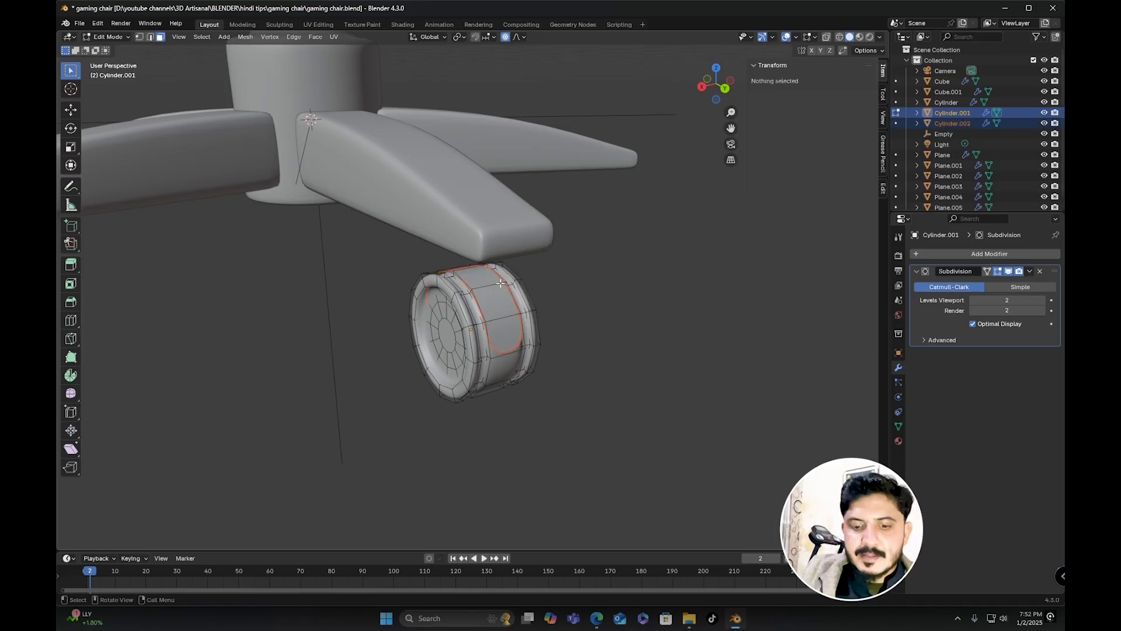
Step: Add a Solidify modifier to the separated tread strip and place it above the Subdivision modifier
{"action": "key", "text": "Tab"}
{"action": "left_click", "coordinate": [506, 296]}
{"action": "middle_click_drag", "start_coordinate": [548, 311], "coordinate": [962, 287]}
{"action": "left_click", "coordinate": [951, 254]}
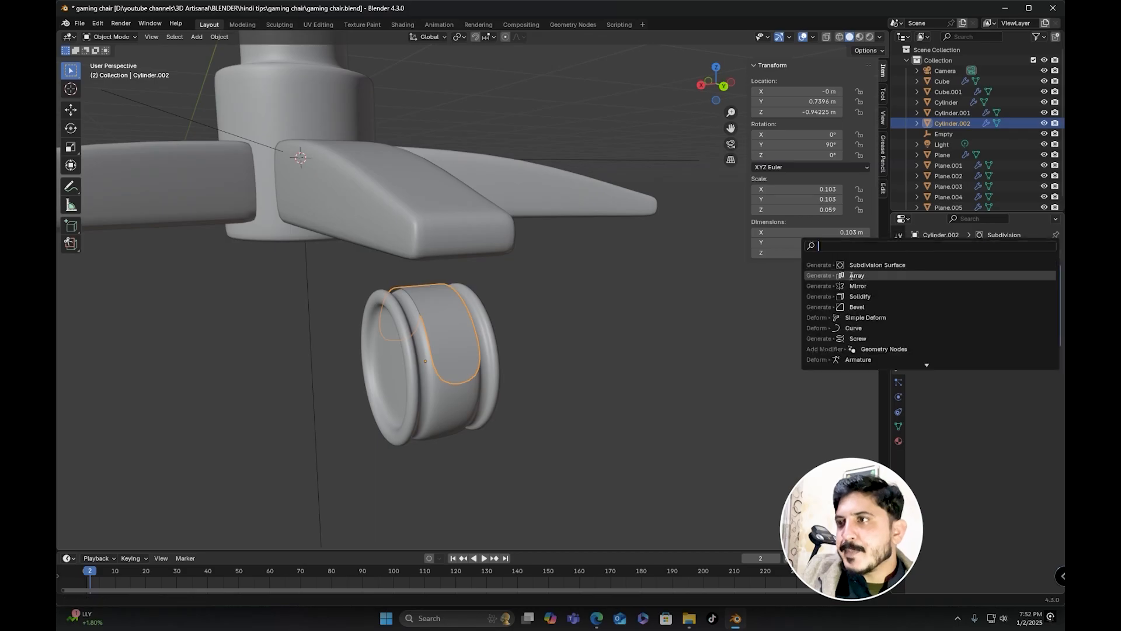
{"action": "left_click", "coordinate": [862, 296]}
{"action": "middle_click_drag", "start_coordinate": [698, 310], "coordinate": [526, 324]}
{"action": "left_click_drag", "start_coordinate": [1054, 367], "coordinate": [1054, 277]}
{"action": "middle_click_drag", "start_coordinate": [549, 318], "coordinate": [630, 285]}
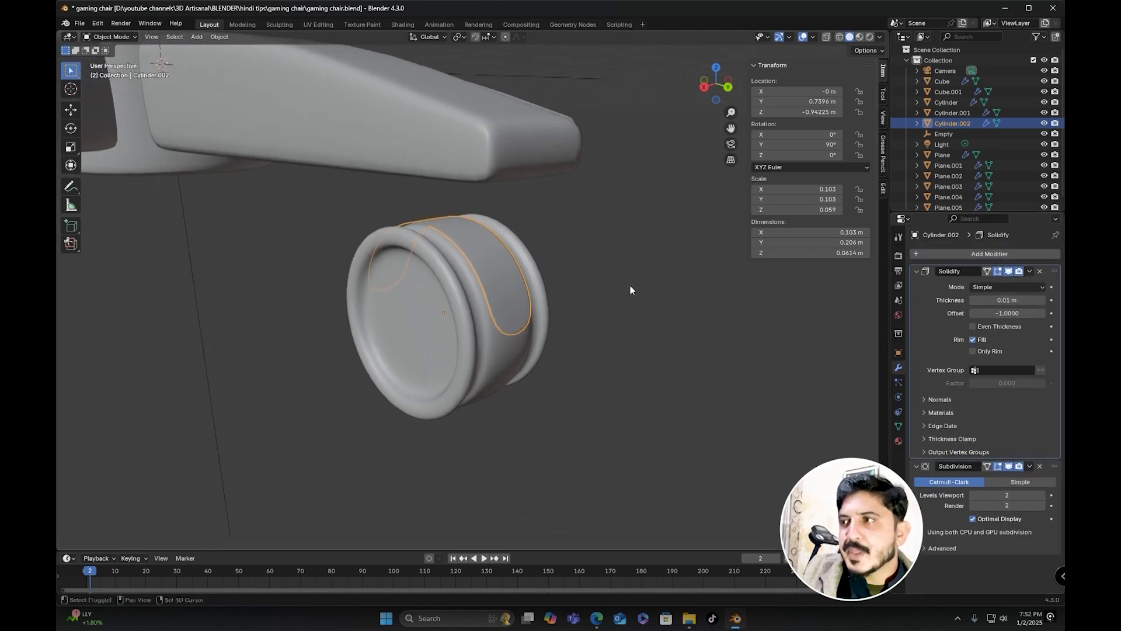
Step: Set the strip's Solidify thickness to -0.26 m and scale it up uniformly by about 1.01 to form a fender
{"action": "left_click_drag", "start_coordinate": [1003, 300], "coordinate": [945, 300]}
{"action": "middle_click_drag", "start_coordinate": [526, 308], "coordinate": [583, 300]}
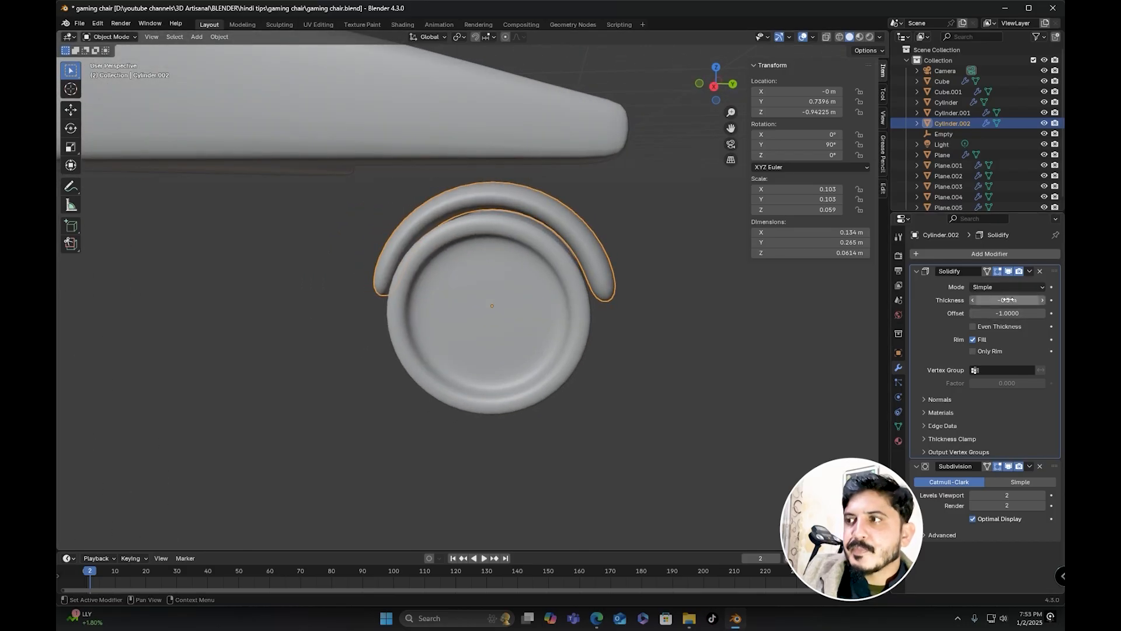
{"action": "left_click_drag", "start_coordinate": [1007, 300], "coordinate": [1018, 300]}
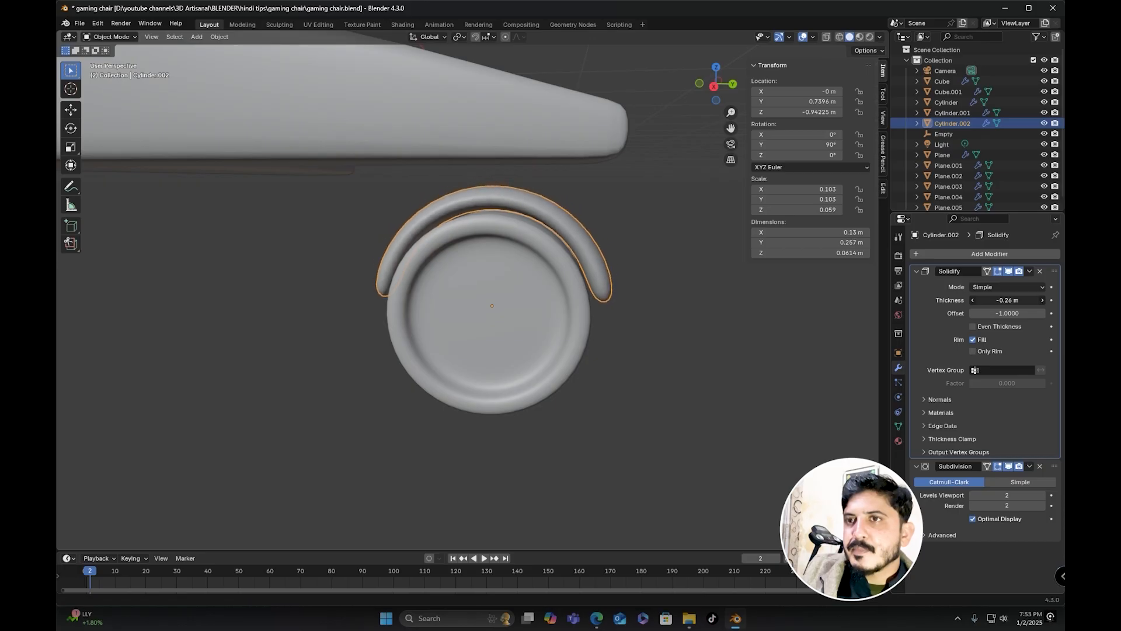
{"action": "middle_click_drag", "start_coordinate": [450, 286], "coordinate": [456, 287], "text": "alt"}
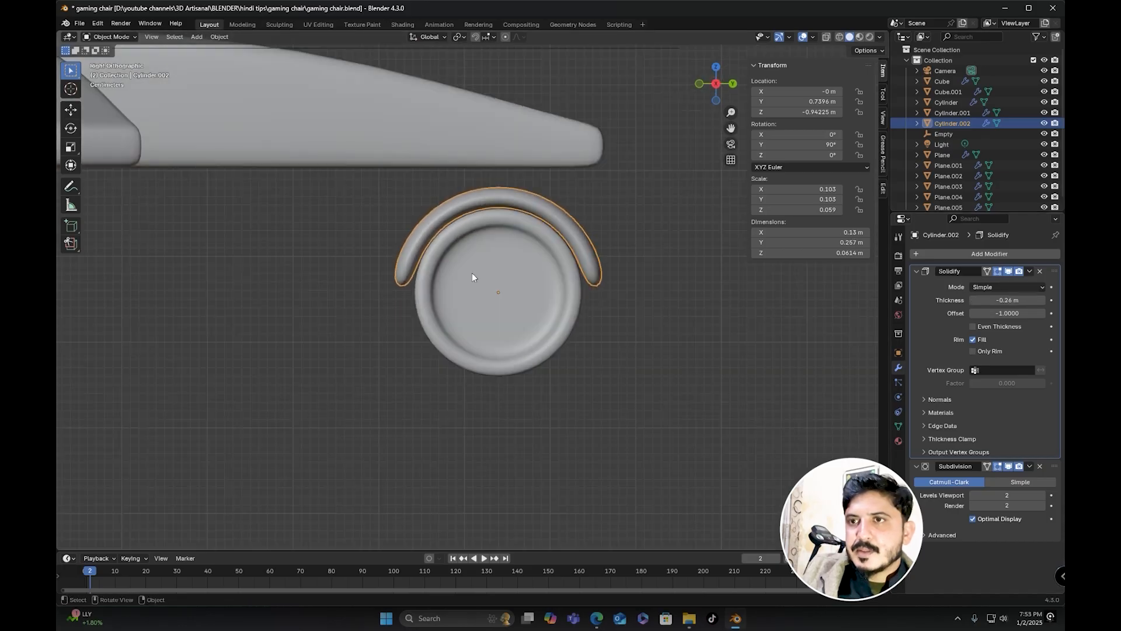
{"action": "key", "text": "s"}
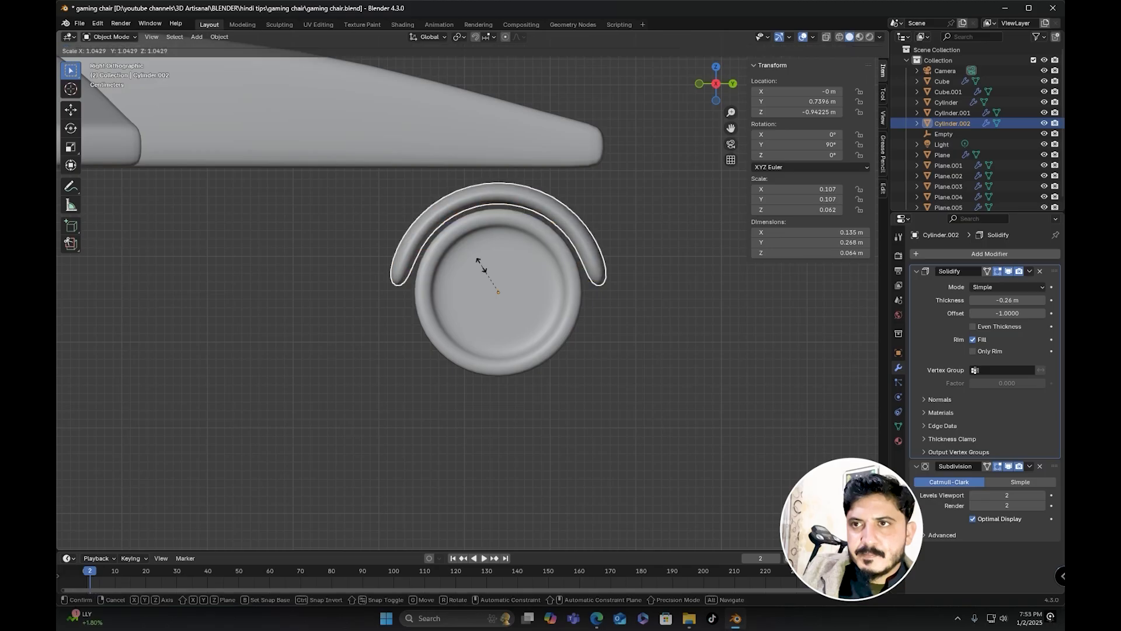
{"action": "left_click", "coordinate": [490, 273]}
Step: Widen the fender along X to about 0.126 m and set its subdivision viewport and render levels to 3
{"action": "middle_click_drag", "start_coordinate": [489, 274], "coordinate": [415, 276]}
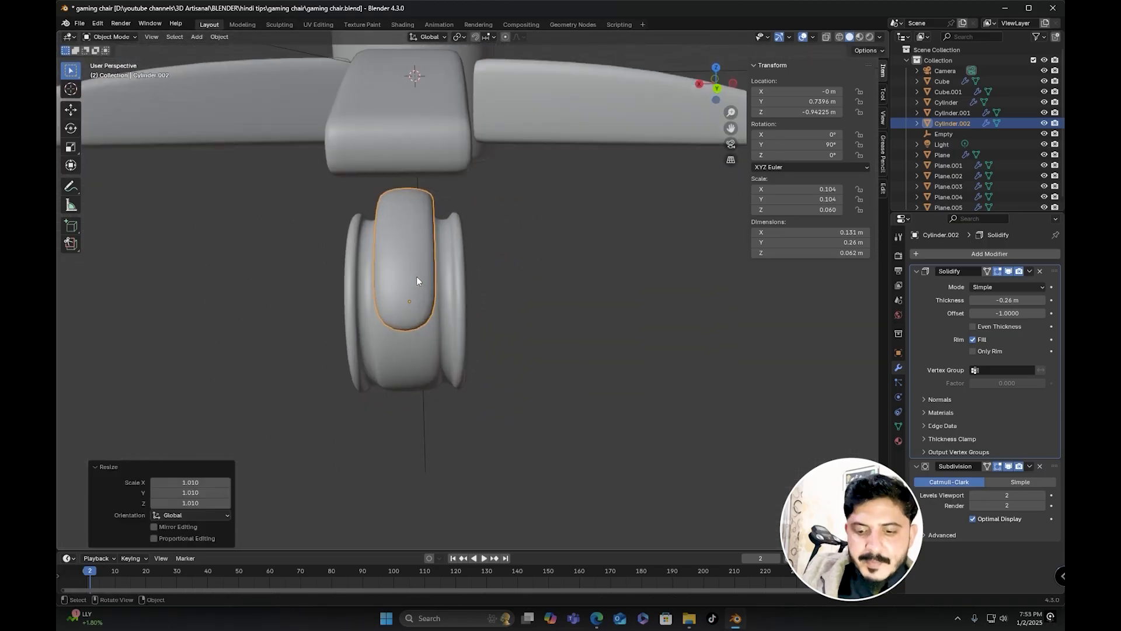
{"action": "key", "text": "s"}
{"action": "key", "text": "x"}
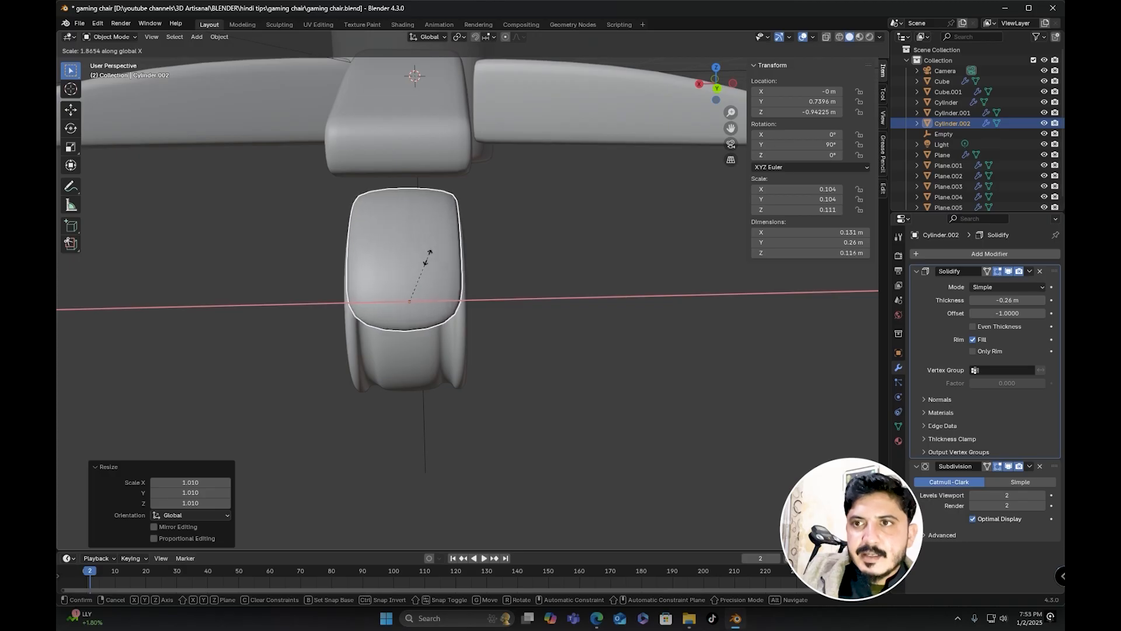
{"action": "left_click", "coordinate": [430, 251]}
{"action": "middle_click_drag", "start_coordinate": [403, 283], "coordinate": [857, 283]}
{"action": "key", "text": "s"}
{"action": "key", "text": "x"}
{"action": "left_click", "coordinate": [433, 264]}
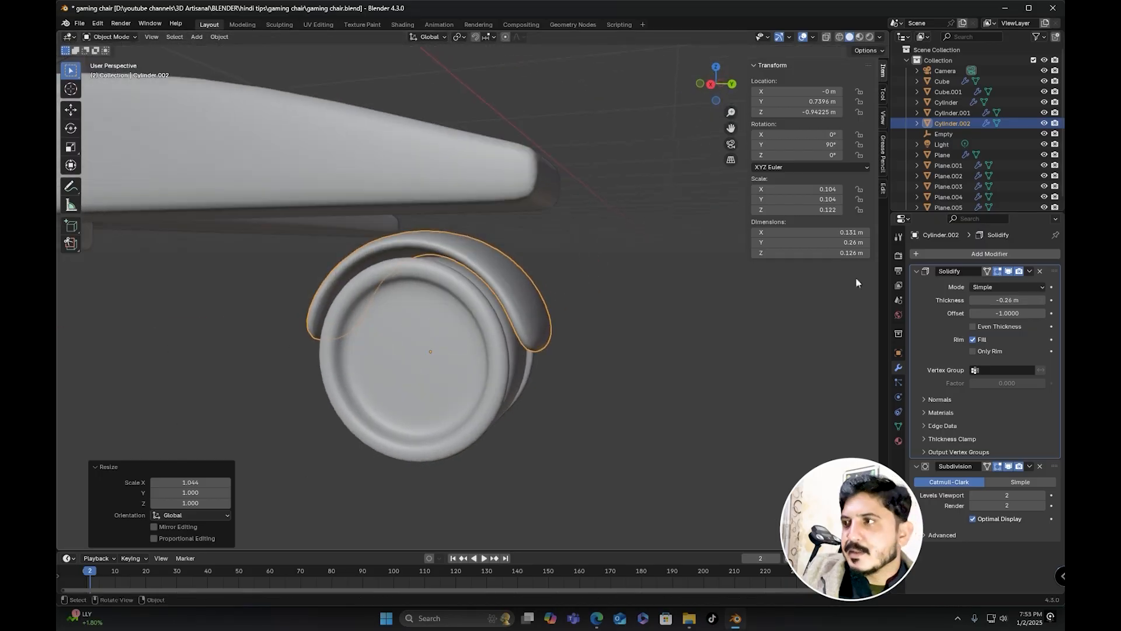
{"action": "left_click", "coordinate": [1042, 506]}
Step: Try to extrude the fender's top faces upward toward the leg
{"action": "middle_click_drag", "start_coordinate": [496, 327], "coordinate": [444, 306]}
{"action": "key", "text": "Tab"}
{"action": "left_click", "coordinate": [468, 281]}
{"action": "key", "text": "e"}
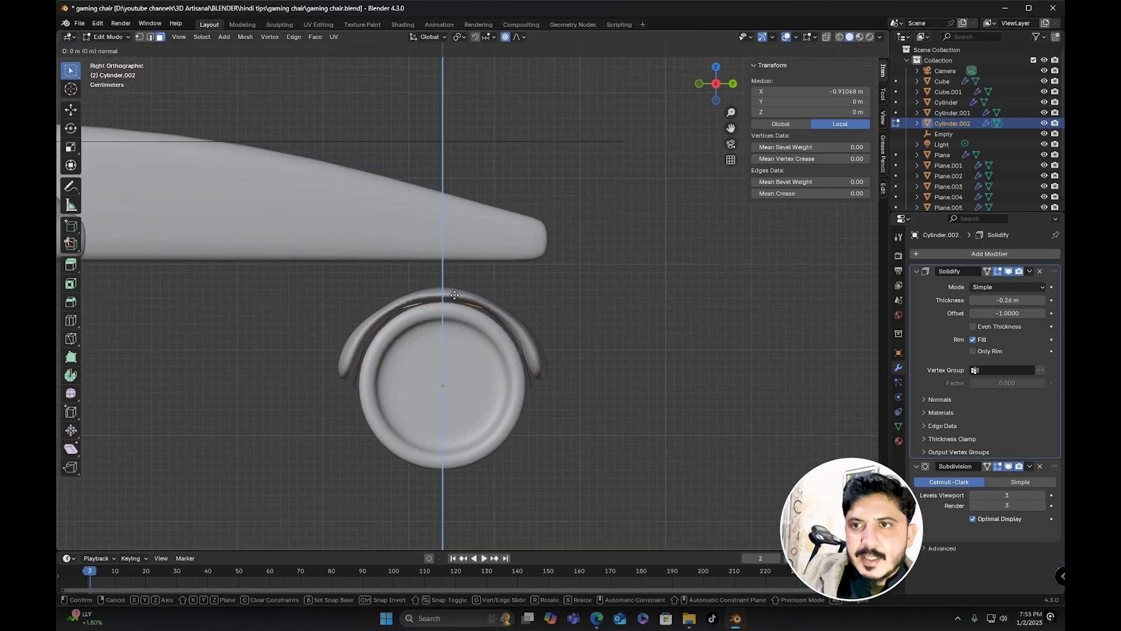
{"action": "left_click", "coordinate": [454, 262]}
{"action": "middle_click_drag", "start_coordinate": [454, 264], "coordinate": [426, 347]}
{"action": "scroll", "coordinate": [426, 348], "scroll_direction": "up", "scroll_amount": 2}
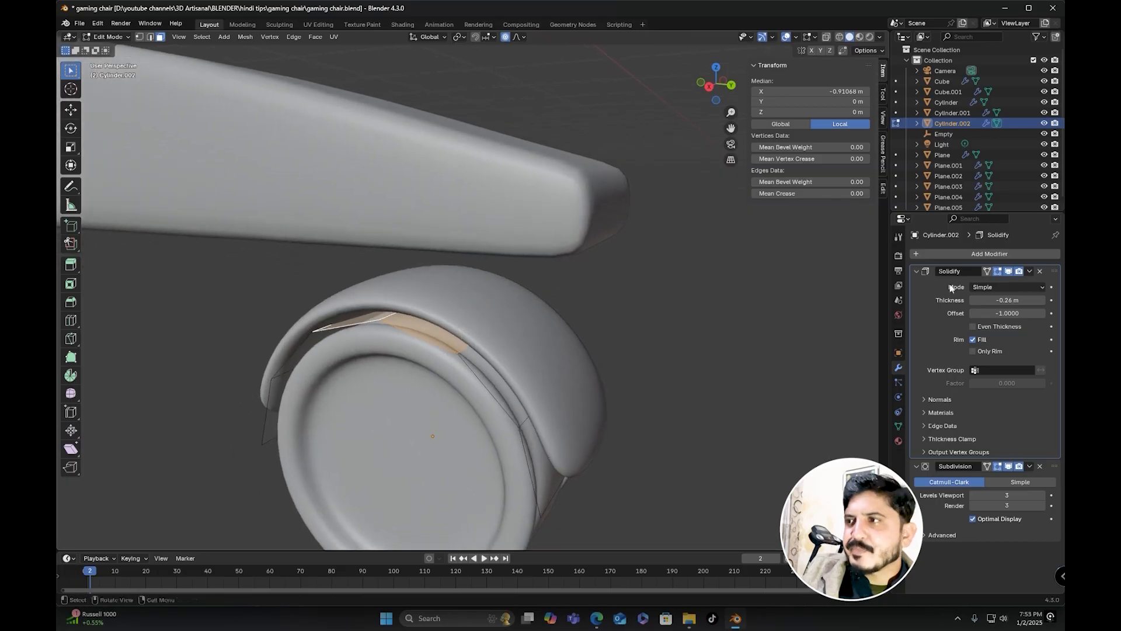
Step: Apply the fender's Solidify modifier
{"action": "key", "text": "Tab"}
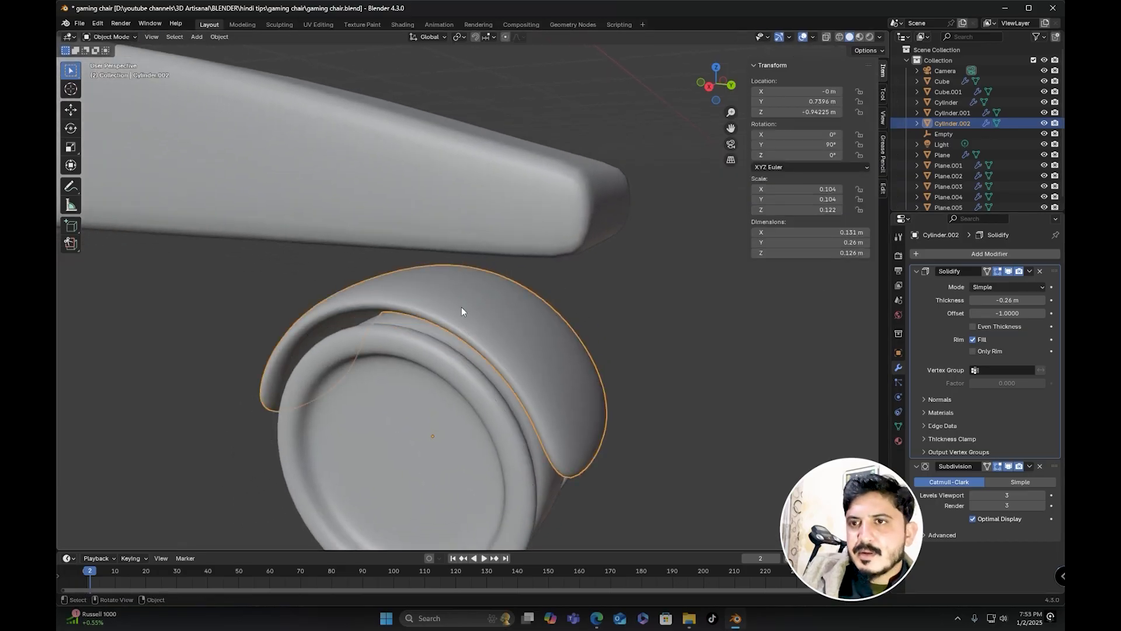
{"action": "left_click", "coordinate": [1027, 272]}
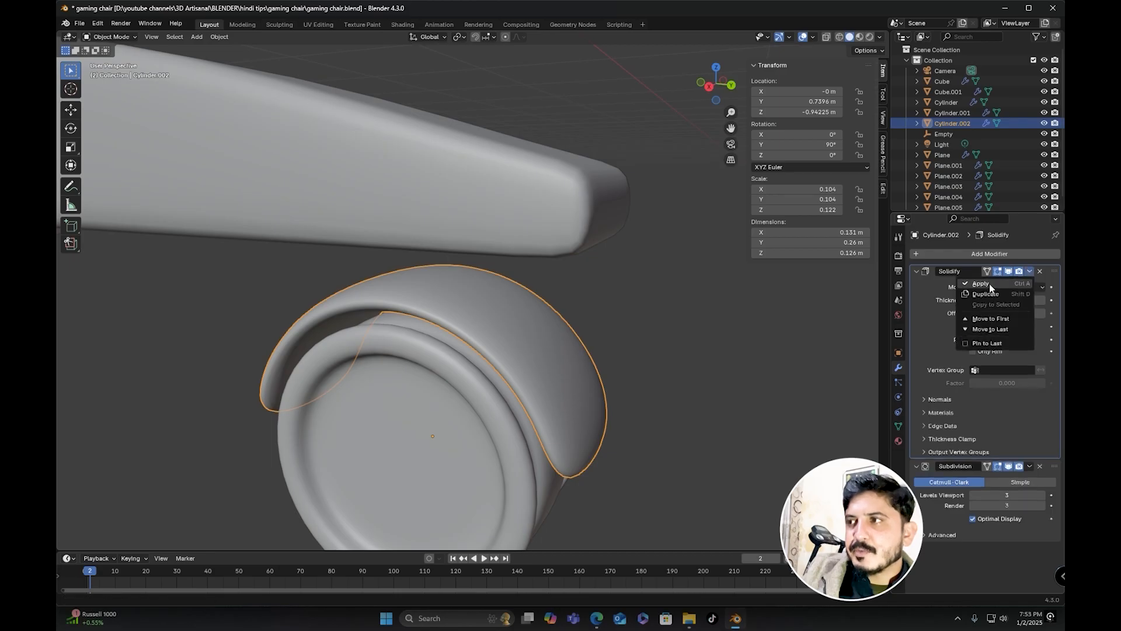
{"action": "left_click", "coordinate": [990, 286]}
Step: Extrude the fender's two outer top faces upward by about 0.056 m into the leg to form a neck
{"action": "key", "text": "Tab"}
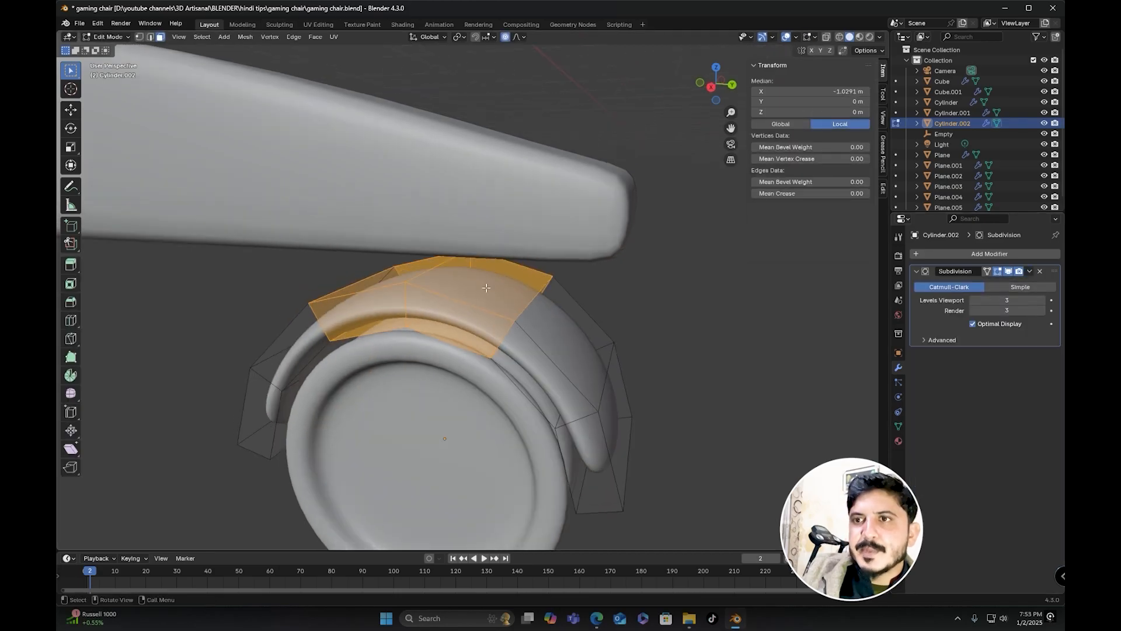
{"action": "left_click", "coordinate": [486, 288]}
{"action": "left_click", "coordinate": [398, 280], "text": "shift"}
{"action": "key", "text": "KP_3"}
{"action": "middle_click_drag", "start_coordinate": [454, 279], "coordinate": [447, 296], "text": "shift"}
{"action": "key", "text": "e"}
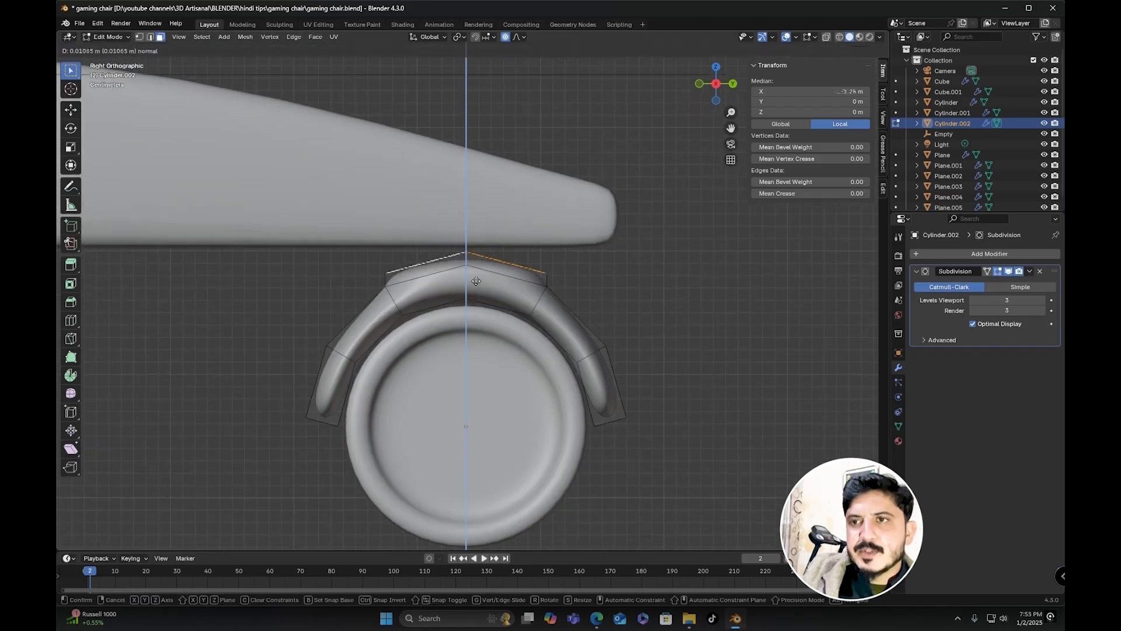
{"action": "left_click", "coordinate": [479, 226]}
Step: Add one loop cut around the fender's neck and slide it up toward the neck's top edge
{"action": "key", "text": "ctrl+r"}
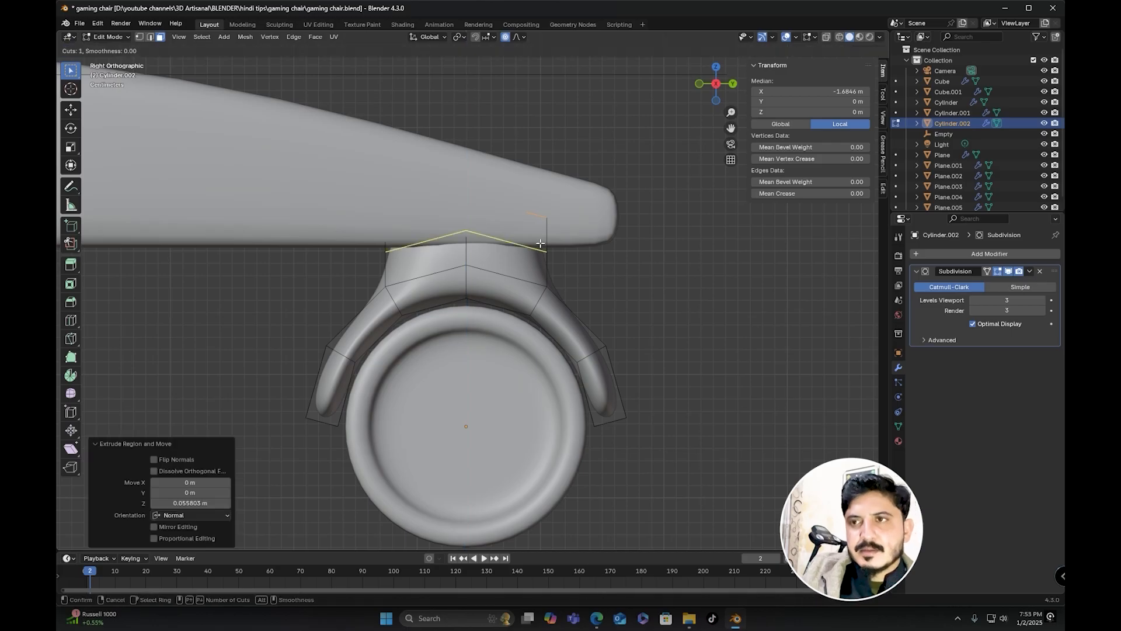
{"action": "left_click", "coordinate": [540, 244]}
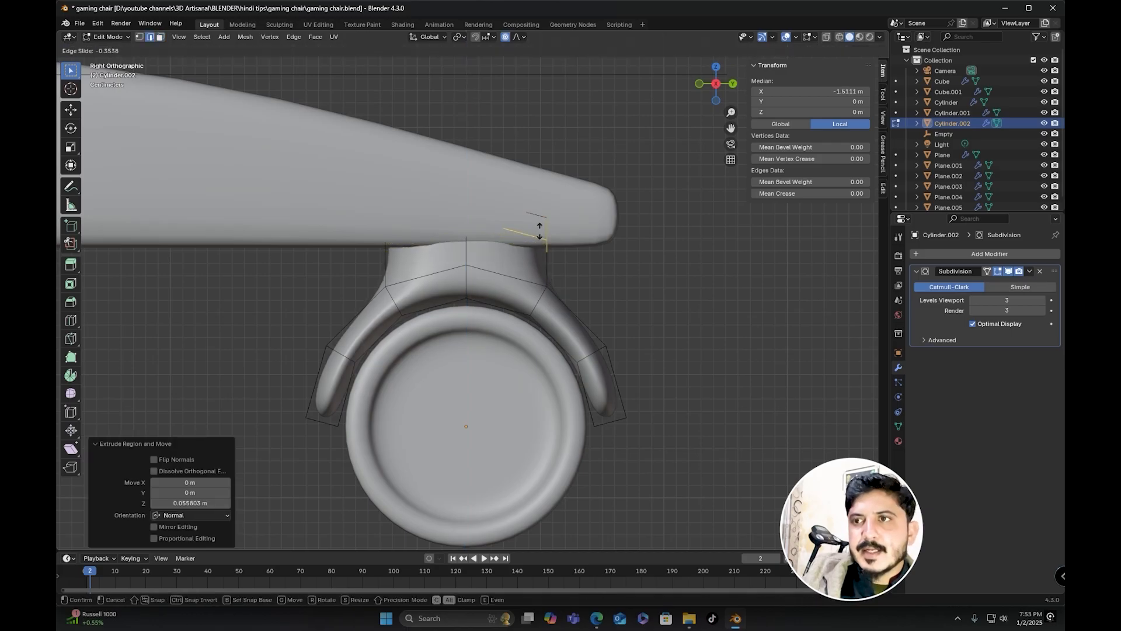
{"action": "left_click", "coordinate": [540, 228]}
{"action": "key", "text": "Tab"}
Step: Move the wheel and fender together down along Z by about 0.01 m
{"action": "scroll", "coordinate": [522, 317], "scroll_direction": "down", "scroll_amount": 2}
{"action": "left_click", "coordinate": [474, 321], "text": "shift"}
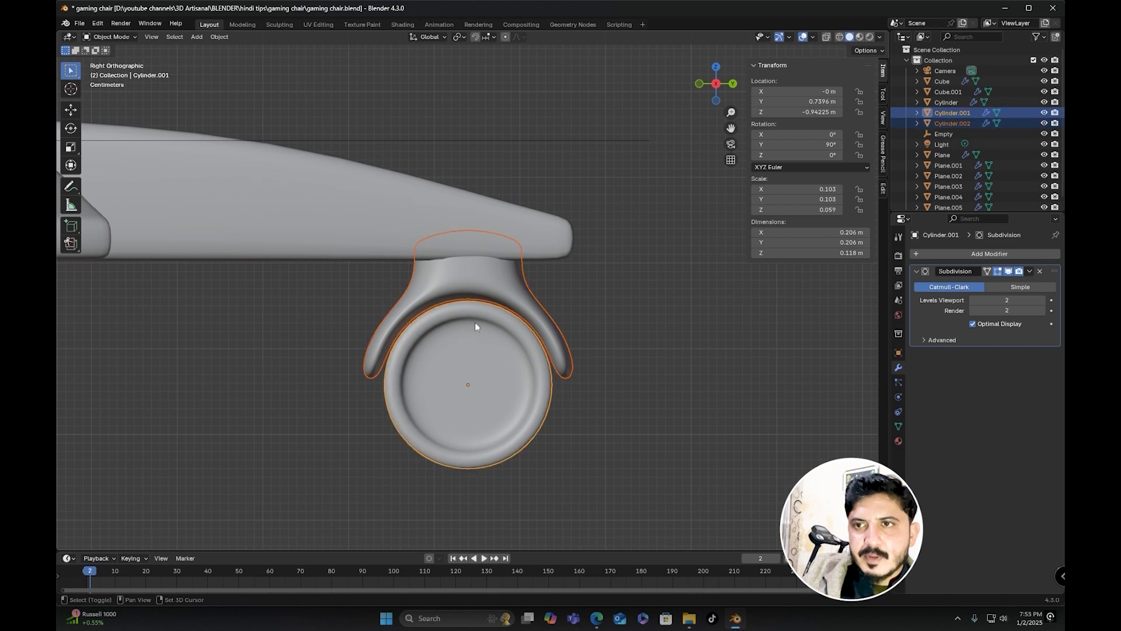
{"action": "key", "text": "g"}
{"action": "key", "text": "z"}
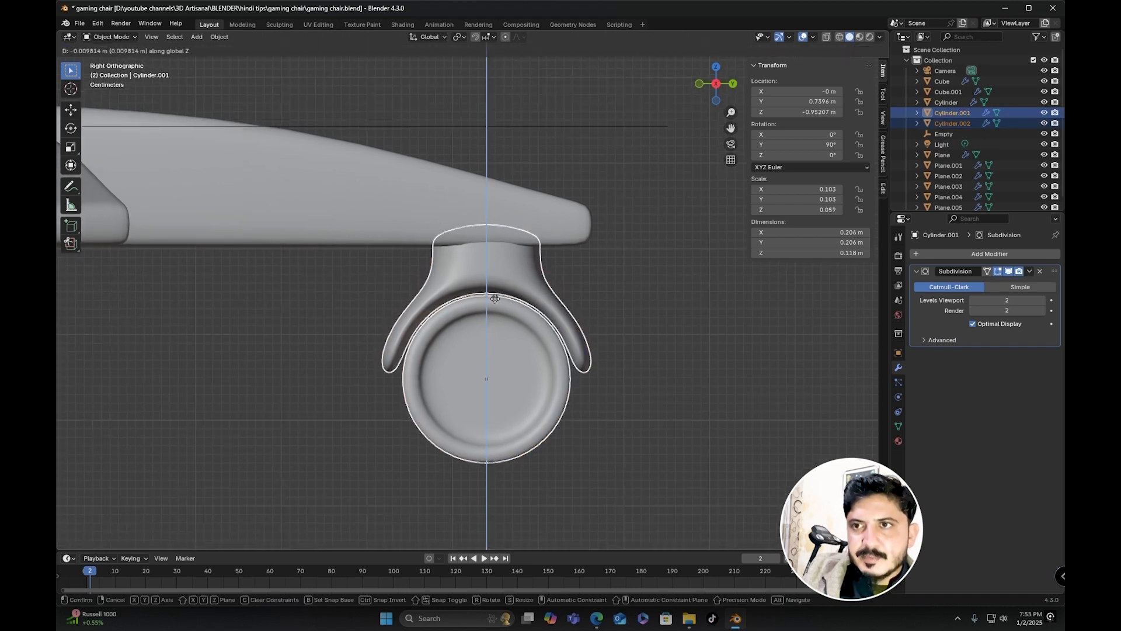
{"action": "left_click", "coordinate": [495, 299]}
{"action": "middle_click_drag", "start_coordinate": [495, 299], "coordinate": [415, 271]}
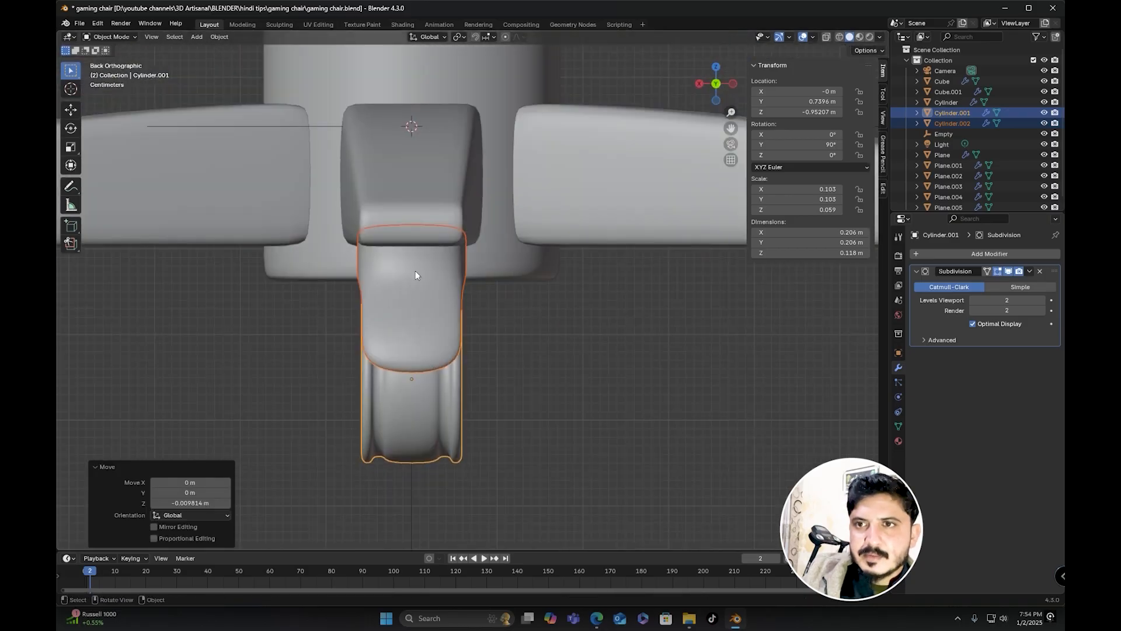
Step: Narrow the fender along X in two passes to about 0.115 m wide
{"action": "left_click", "coordinate": [415, 271]}
{"action": "scroll", "coordinate": [406, 277], "scroll_direction": "up", "scroll_amount": 3}
{"action": "middle_click_drag", "start_coordinate": [453, 307], "coordinate": [515, 296]}
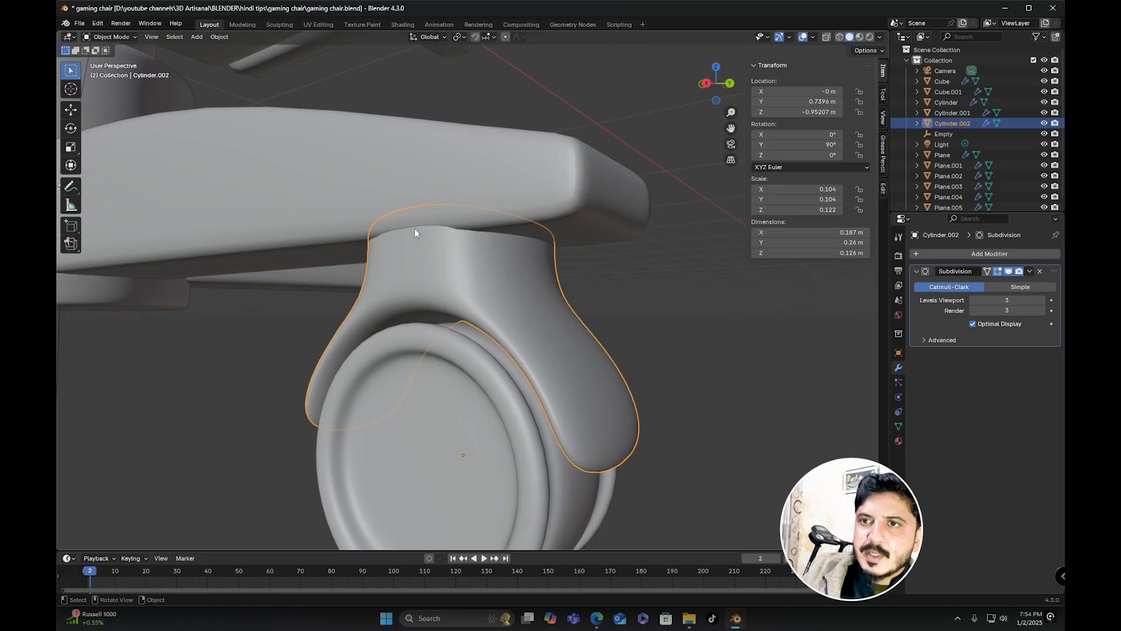
{"action": "middle_click_drag", "start_coordinate": [470, 250], "coordinate": [440, 258]}
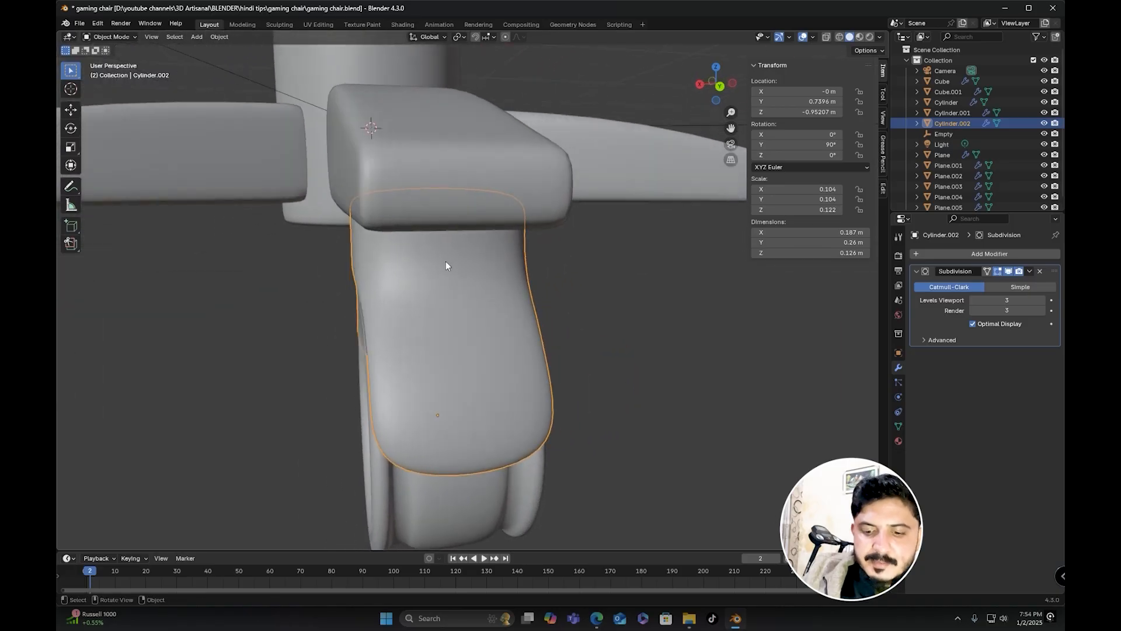
{"action": "key", "text": "s"}
{"action": "key", "text": "x"}
{"action": "left_click", "coordinate": [446, 266]}
{"action": "middle_click_drag", "start_coordinate": [445, 265], "coordinate": [477, 233]}
{"action": "key", "text": "s"}
{"action": "key", "text": "x"}
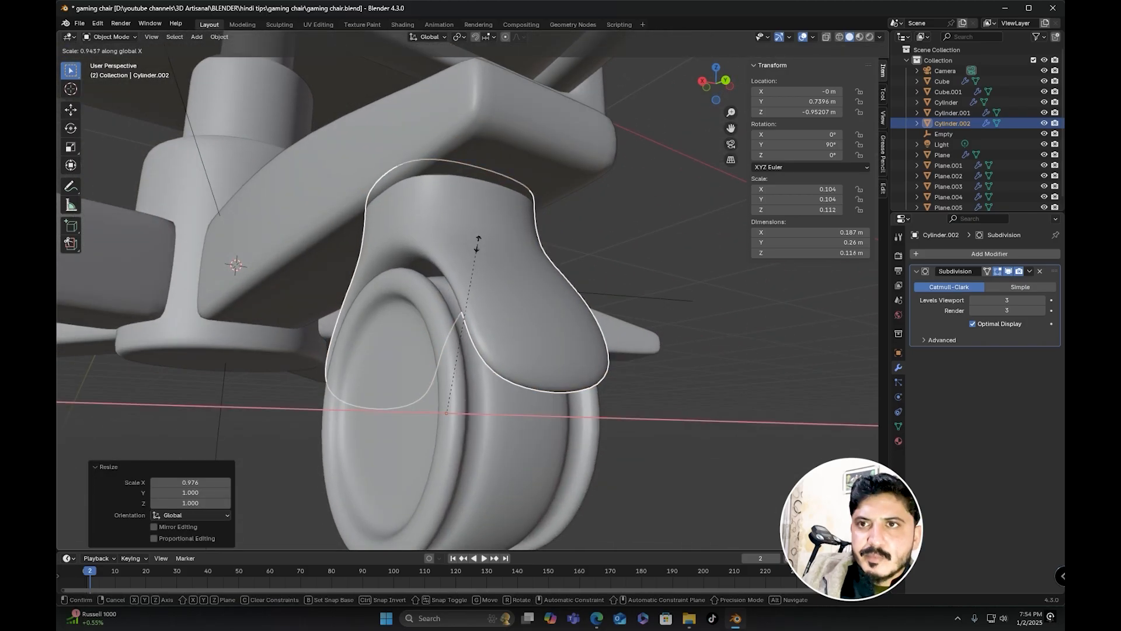
{"action": "left_click", "coordinate": [478, 240]}
Step: Examine the finished caster under the leg tip and its proportions against the base and whole chair
{"action": "middle_click_drag", "start_coordinate": [477, 244], "coordinate": [444, 352]}
{"action": "key", "text": "Tab"}
{"action": "key", "text": "Tab"}
{"action": "scroll", "coordinate": [510, 393], "scroll_direction": "down", "scroll_amount": 3}
{"action": "scroll", "coordinate": [502, 404], "scroll_direction": "down", "scroll_amount": 4}
{"action": "scroll", "coordinate": [436, 398], "scroll_direction": "up", "scroll_amount": 4}
{"action": "scroll", "coordinate": [461, 322], "scroll_direction": "up", "scroll_amount": 4}
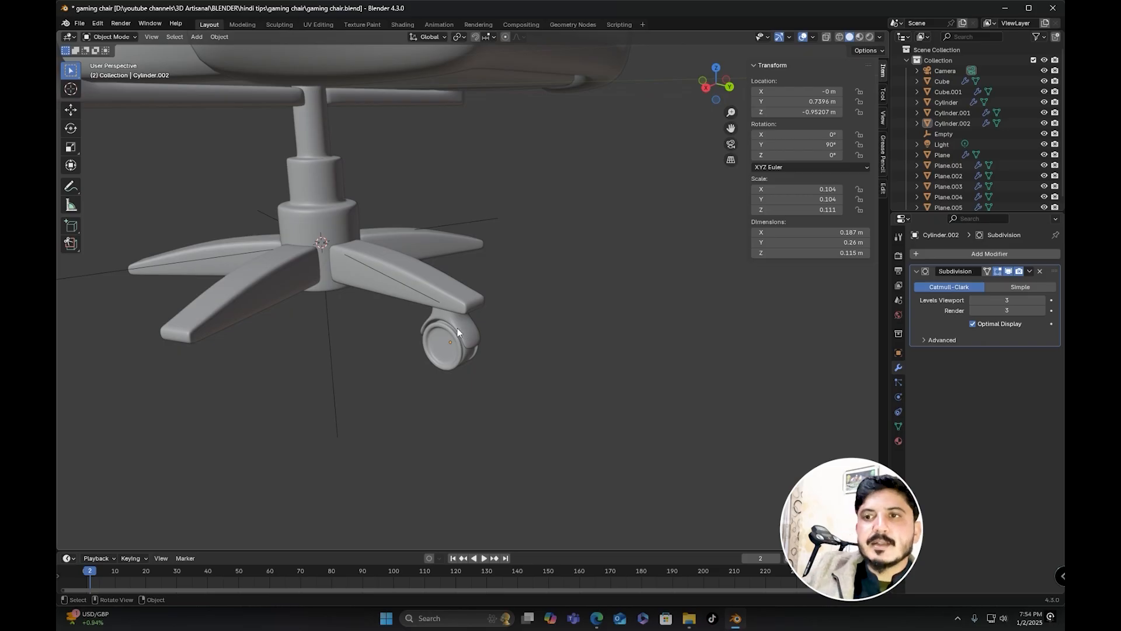
{"action": "left_click", "coordinate": [456, 334]}
{"action": "middle_click_drag", "start_coordinate": [437, 324], "coordinate": [475, 385]}
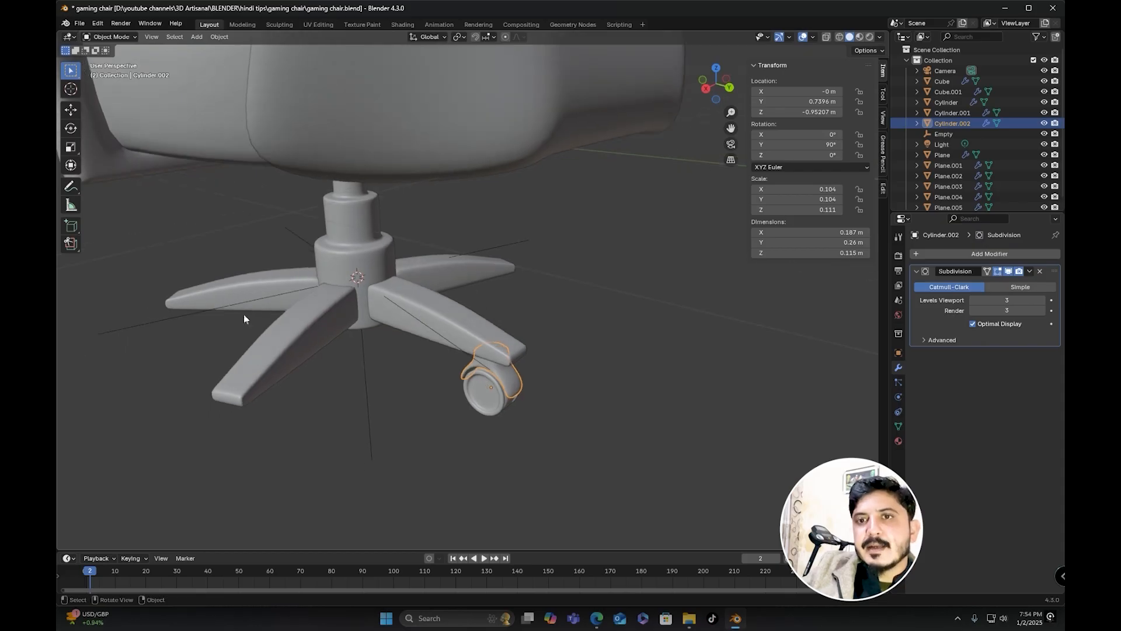
{"action": "middle_click_drag", "start_coordinate": [265, 347], "coordinate": [476, 341]}
{"action": "middle_click_drag", "start_coordinate": [467, 303], "coordinate": [477, 358], "text": "shift"}
{"action": "scroll", "coordinate": [419, 218], "scroll_direction": "down", "scroll_amount": 3}
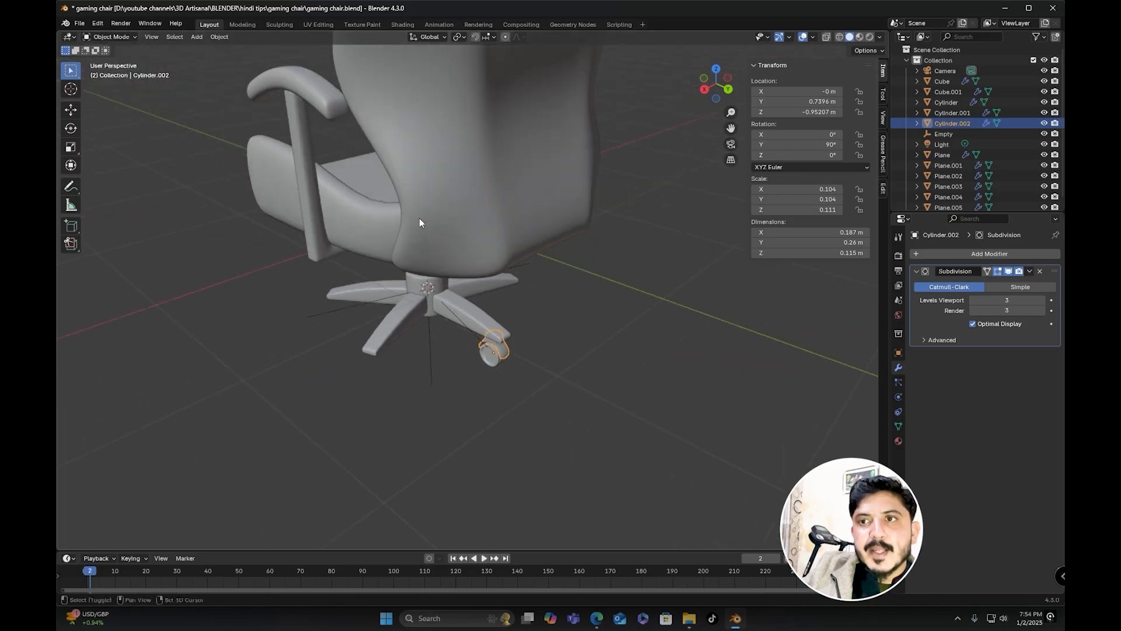
{"action": "middle_click_drag", "start_coordinate": [420, 218], "coordinate": [423, 240], "text": "shift"}
{"action": "scroll", "coordinate": [468, 353], "scroll_direction": "up", "scroll_amount": 2}
{"action": "middle_click_drag", "start_coordinate": [467, 354], "coordinate": [442, 251], "text": "shift"}
{"action": "scroll", "coordinate": [489, 317], "scroll_direction": "up", "scroll_amount": 2}
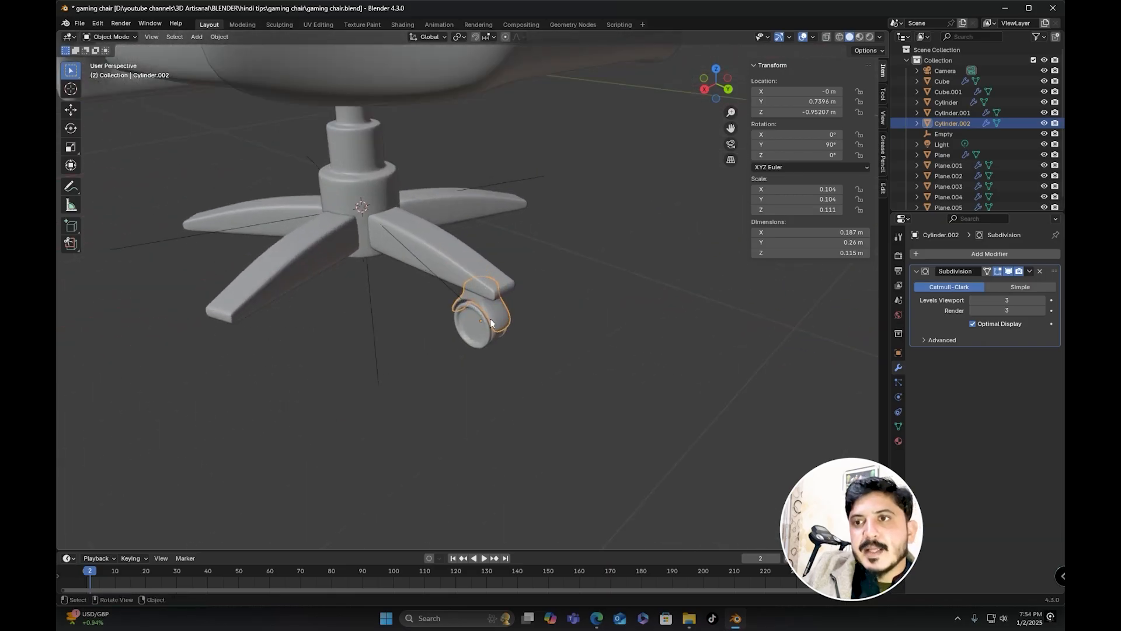
{"action": "middle_click_drag", "start_coordinate": [489, 320], "coordinate": [495, 291], "text": "shift"}
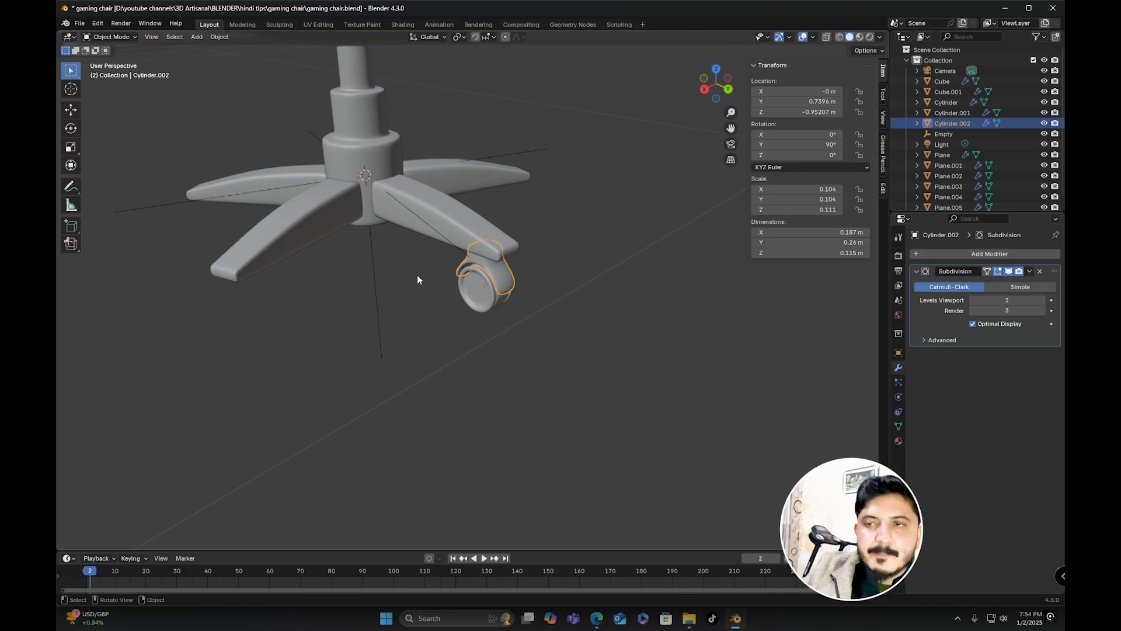
{"action": "middle_click_drag", "start_coordinate": [417, 275], "coordinate": [444, 259]}
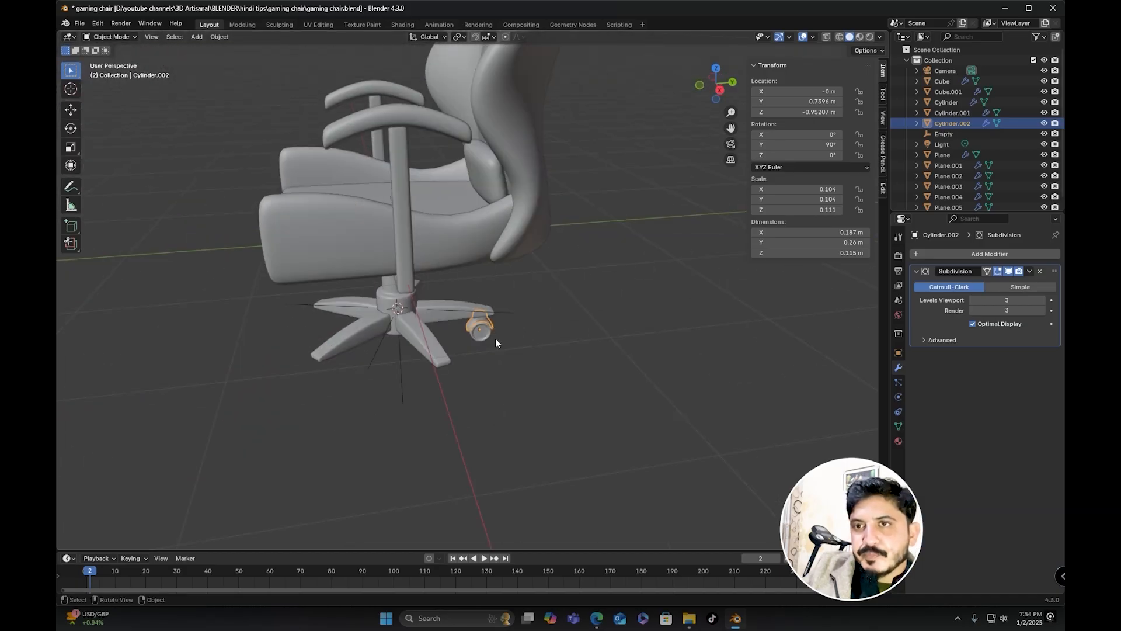
Step: Save the chair file and select the backrest
{"action": "key", "text": "ctrl+s"}
{"action": "middle_click_drag", "start_coordinate": [583, 327], "coordinate": [529, 275]}
{"action": "left_click", "coordinate": [518, 302]}
{"action": "scroll", "coordinate": [549, 321], "scroll_direction": "up", "scroll_amount": 2}
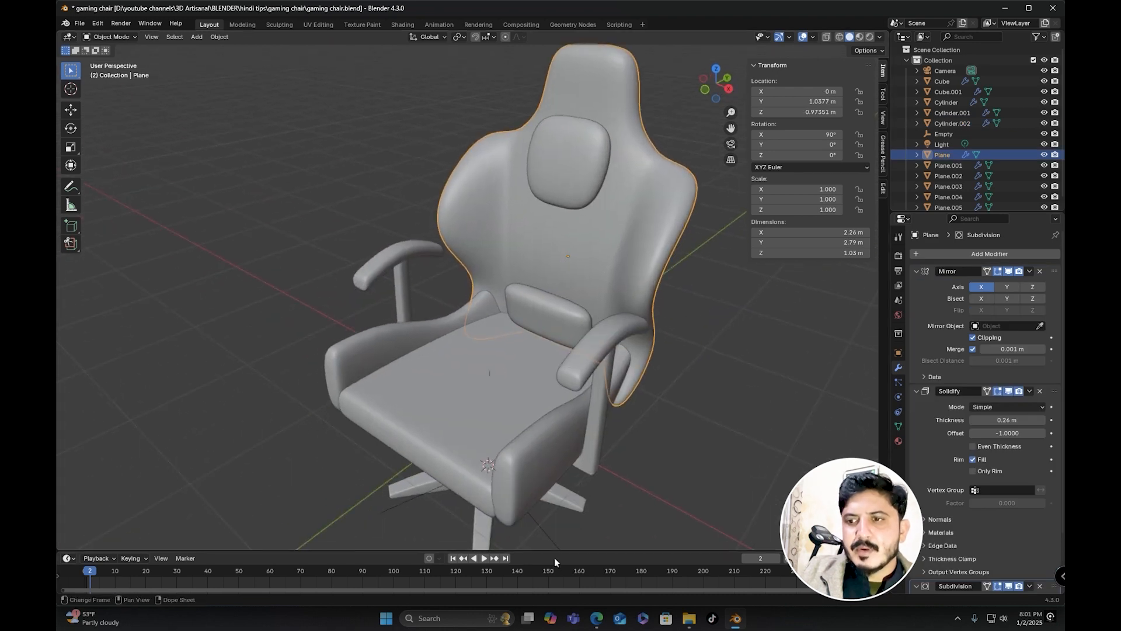
Step: Enlarge the timeline area below the viewport and turn it into a Shader Editor
{"action": "left_click_drag", "start_coordinate": [554, 557], "coordinate": [57, 340]}
{"action": "left_click", "coordinate": [67, 383]}
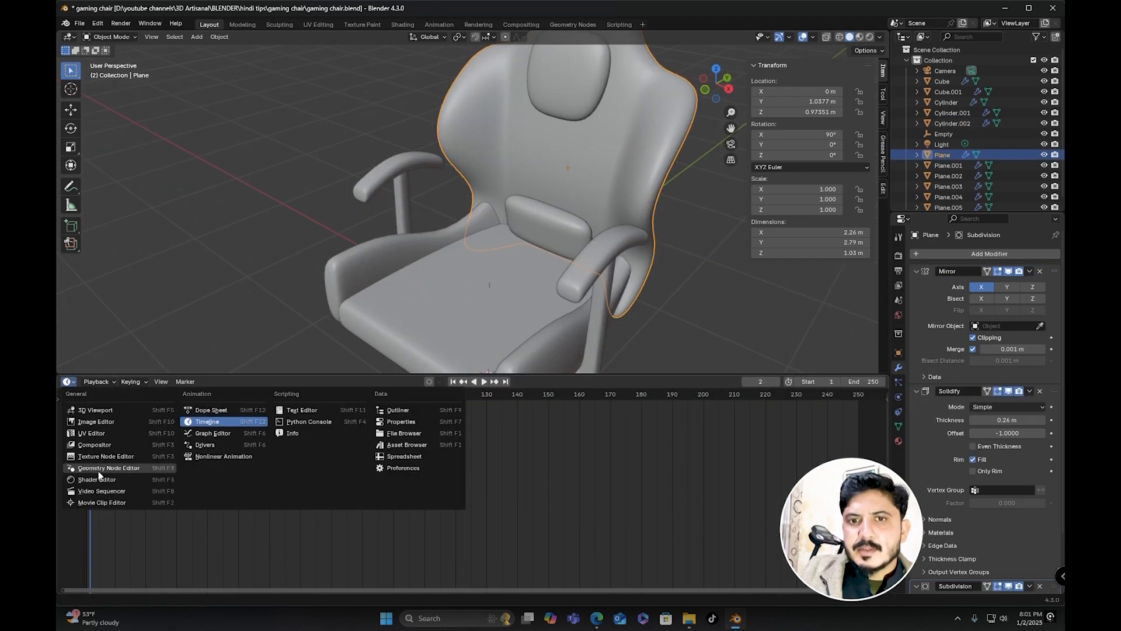
{"action": "left_click", "coordinate": [85, 478]}
Step: Rename the backrest's material chair_seat and enlarge the node area around its shader nodes
{"action": "left_click", "coordinate": [495, 383]}
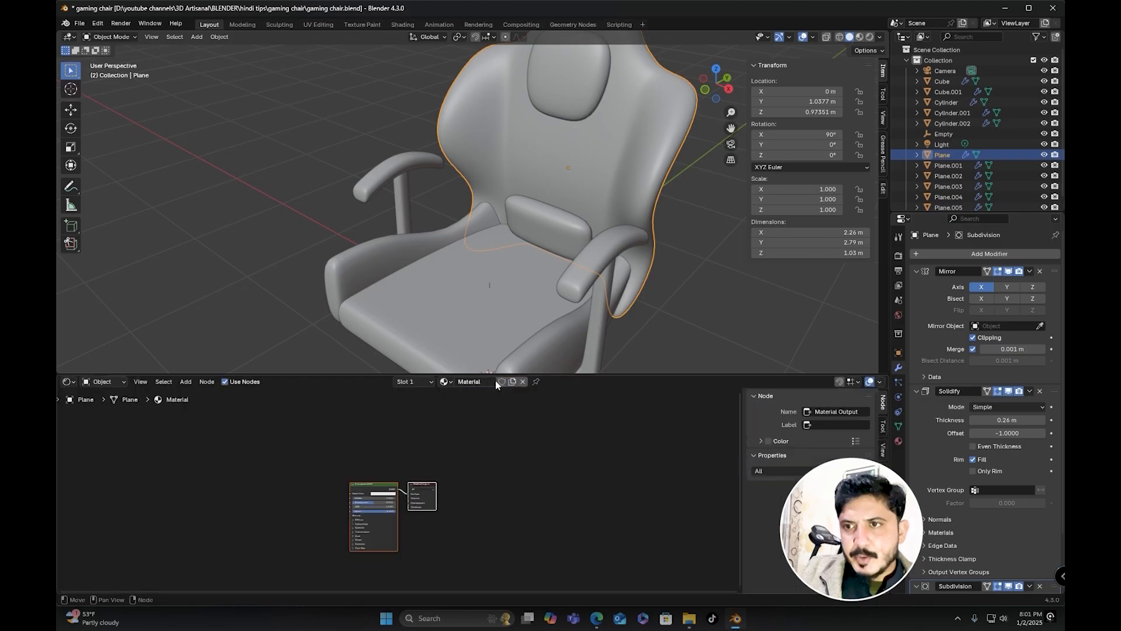
{"action": "left_click_drag", "start_coordinate": [573, 372], "coordinate": [569, 345]}
{"action": "middle_click_drag", "start_coordinate": [533, 422], "coordinate": [641, 404], "text": "shift"}
{"action": "scroll", "coordinate": [608, 404], "scroll_direction": "up", "scroll_amount": 5}
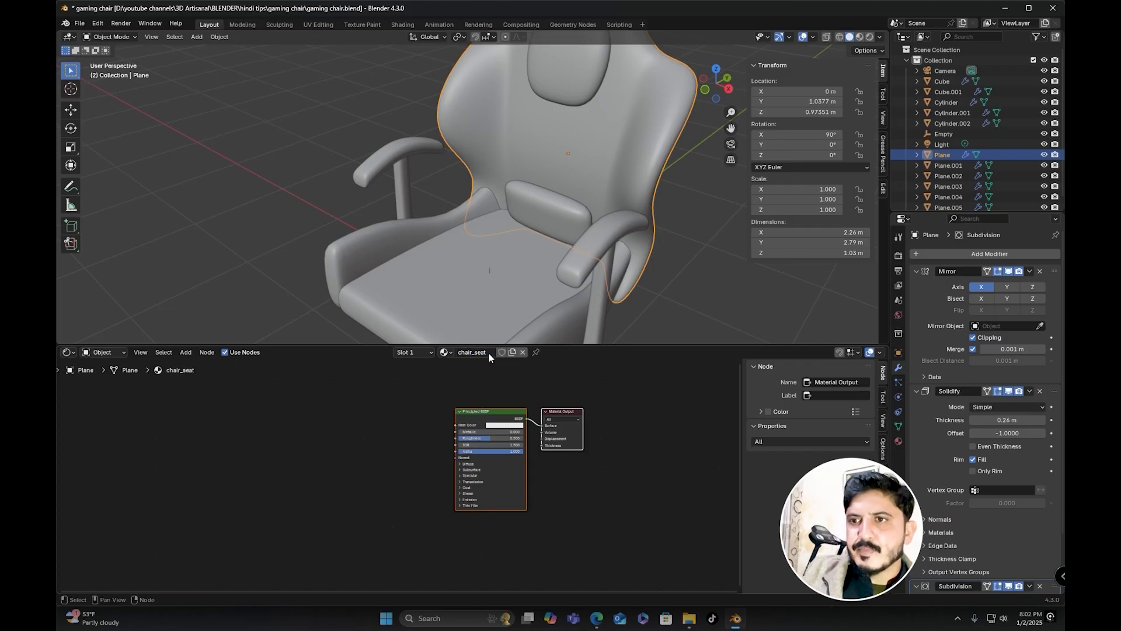
{"action": "left_click_drag", "start_coordinate": [556, 345], "coordinate": [532, 319]}
{"action": "scroll", "coordinate": [431, 385], "scroll_direction": "up", "scroll_amount": 2}
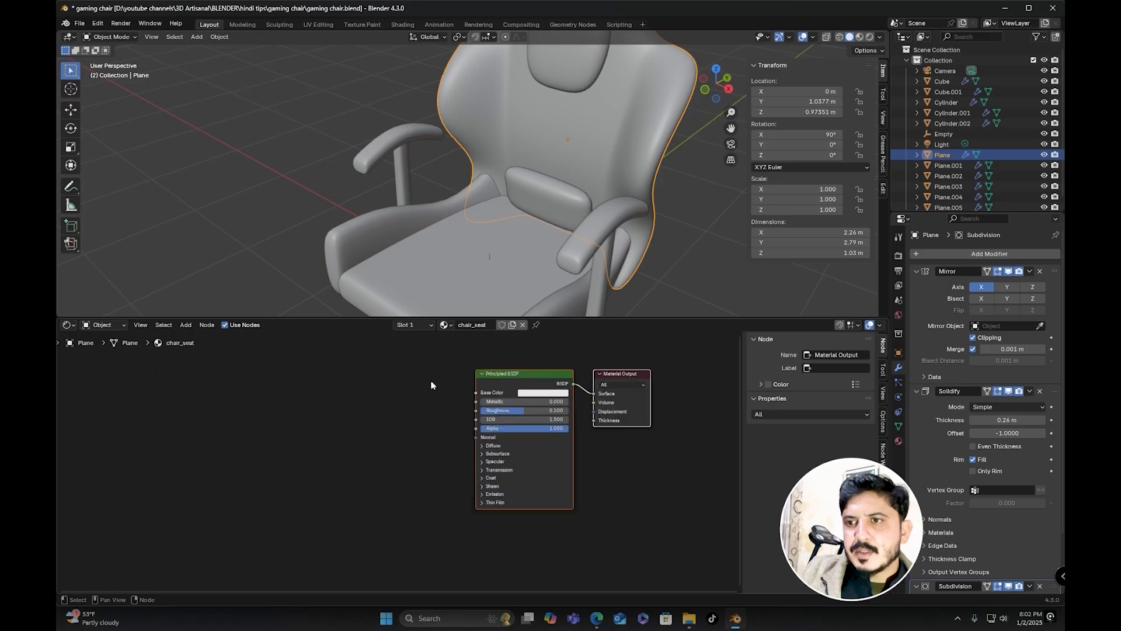
{"action": "key", "text": "shift+a"}
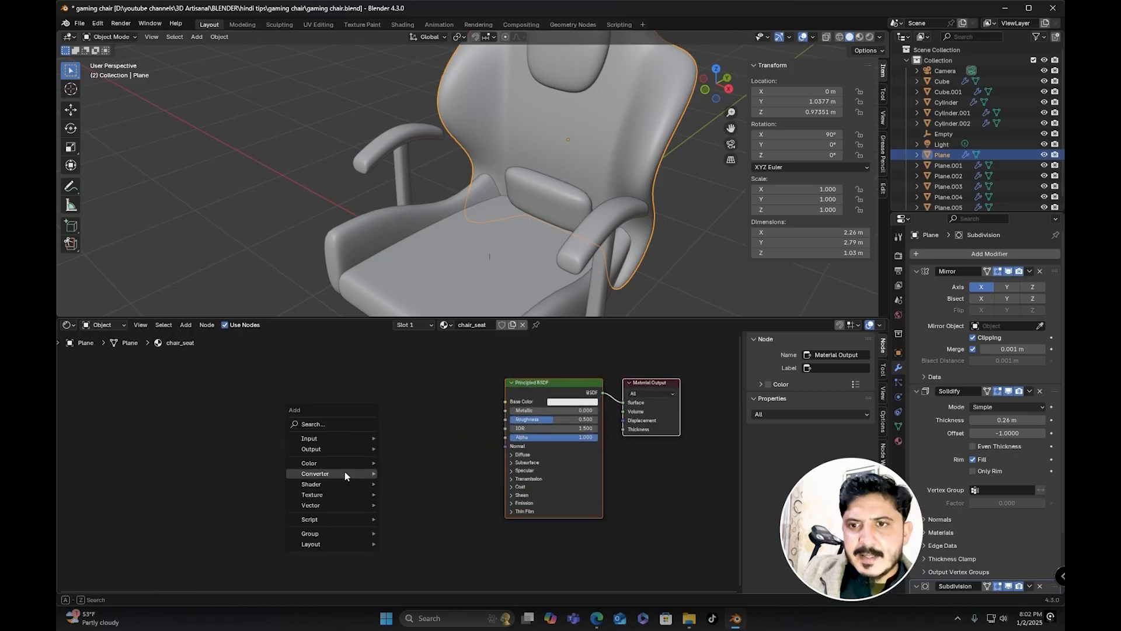
{"action": "mouse_move", "coordinate": [338, 493]}
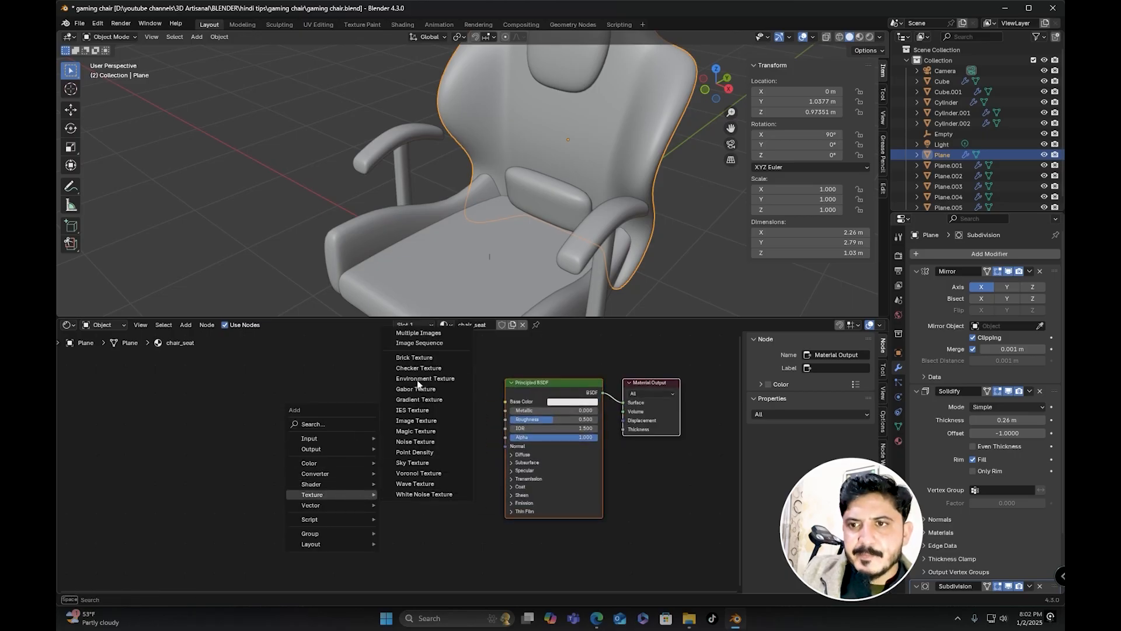
{"action": "left_click", "coordinate": [425, 473]}
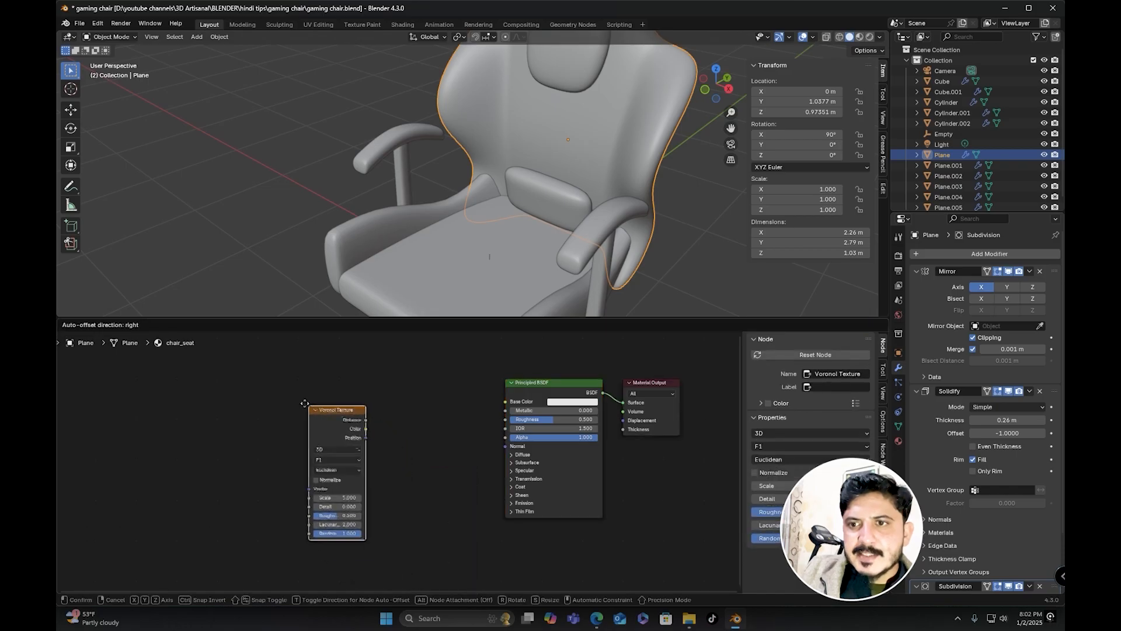
{"action": "left_click", "coordinate": [293, 421]}
{"action": "scroll", "coordinate": [293, 422], "scroll_direction": "up", "scroll_amount": 1}
{"action": "middle_click_drag", "start_coordinate": [371, 373], "coordinate": [403, 376]}
{"action": "key", "text": "x"}
Step: Add a Wave Texture node to the chair_seat material and show the viewport in Material Preview shading
{"action": "key", "text": "shift+a"}
{"action": "mouse_move", "coordinate": [314, 386]}
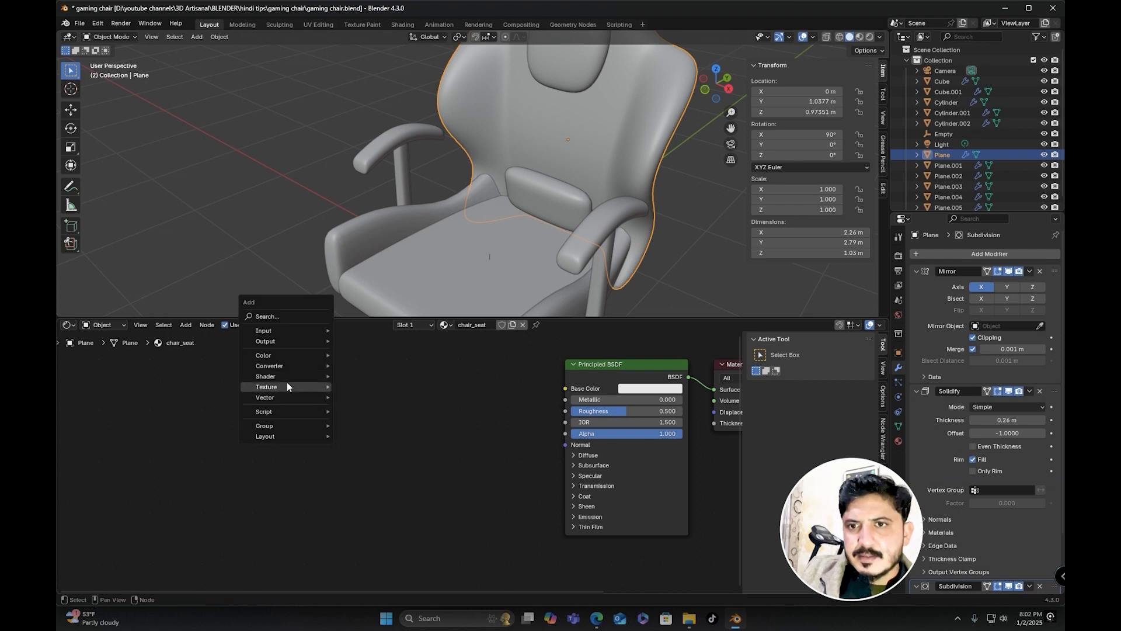
{"action": "left_click", "coordinate": [376, 532]}
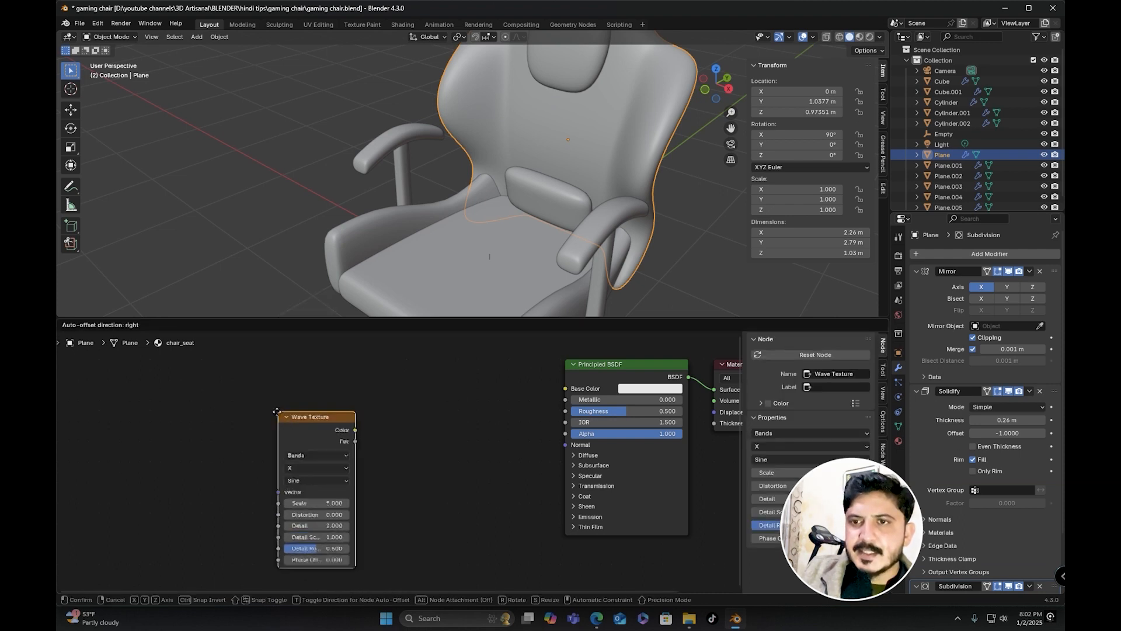
{"action": "left_click", "coordinate": [262, 420]}
{"action": "left_click_drag", "start_coordinate": [558, 317], "coordinate": [559, 302]}
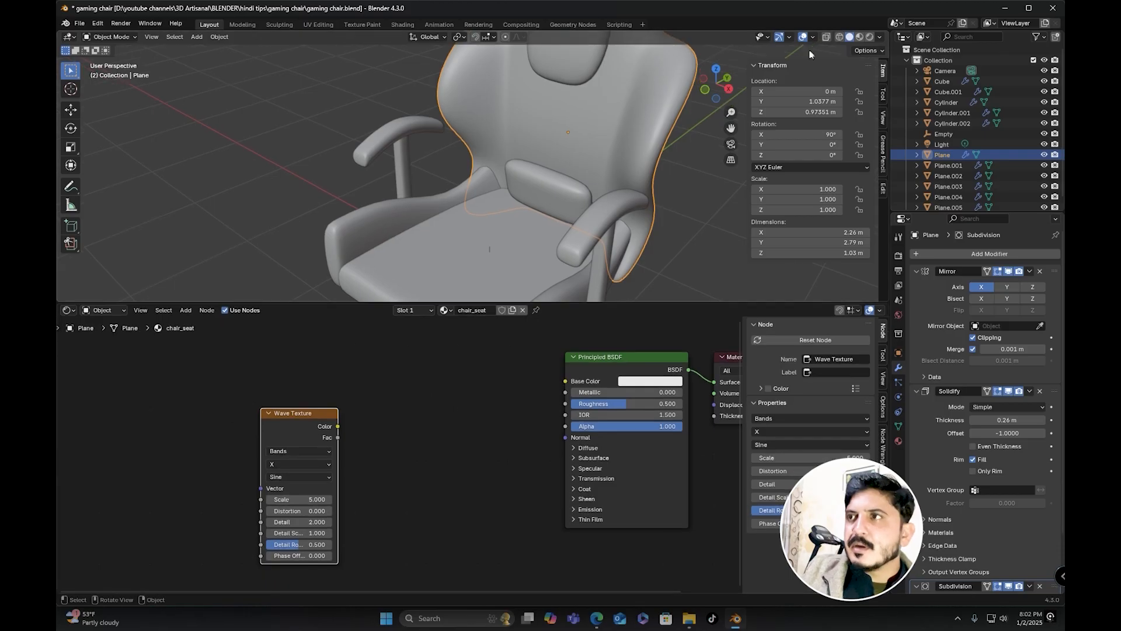
{"action": "left_click", "coordinate": [859, 37]}
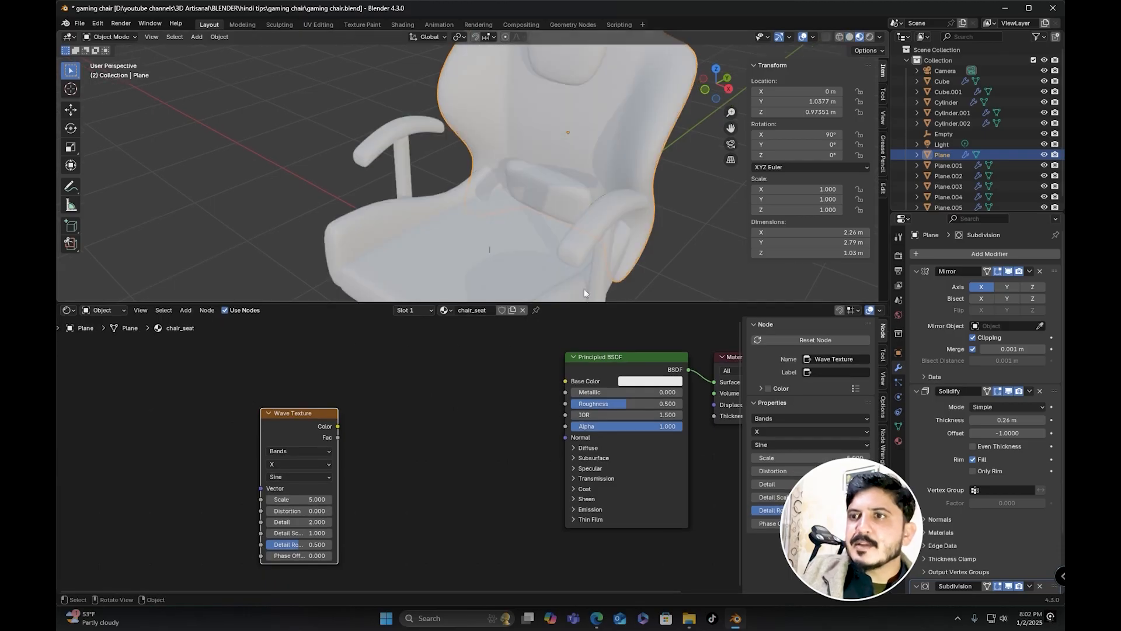
{"action": "left_click_drag", "start_coordinate": [584, 303], "coordinate": [563, 328]}
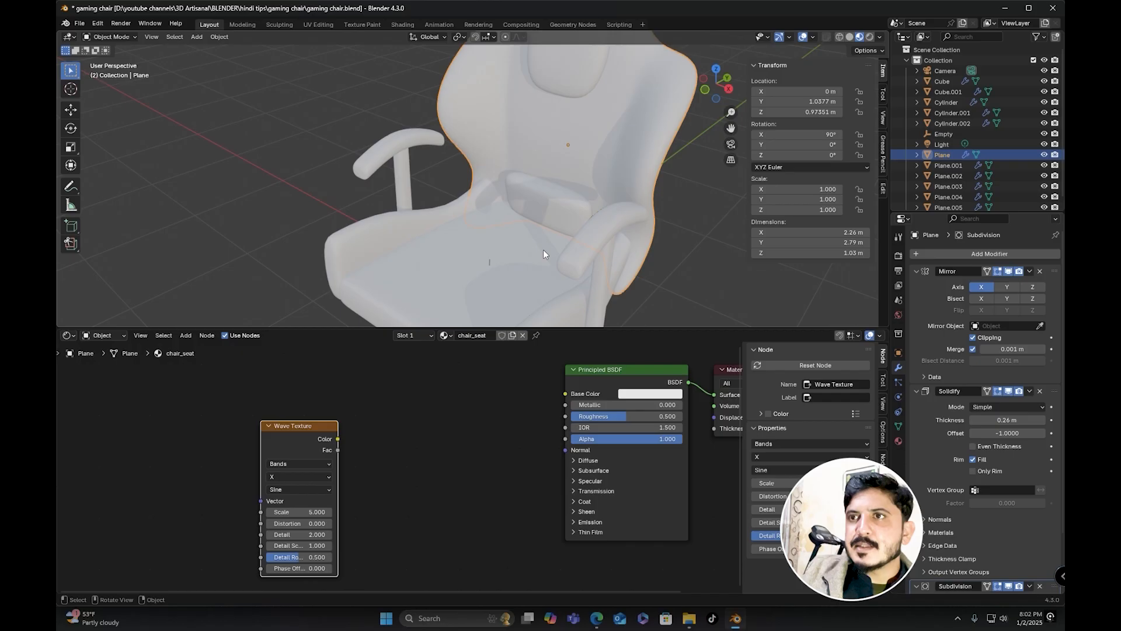
Step: Add a Color Ramp, linking the Wave Texture's Color to its Fac and its Color output to the Principled BSDF's Base Color
{"action": "middle_click_drag", "start_coordinate": [382, 446], "coordinate": [432, 416]}
{"action": "left_click_drag", "start_coordinate": [386, 416], "coordinate": [346, 409]}
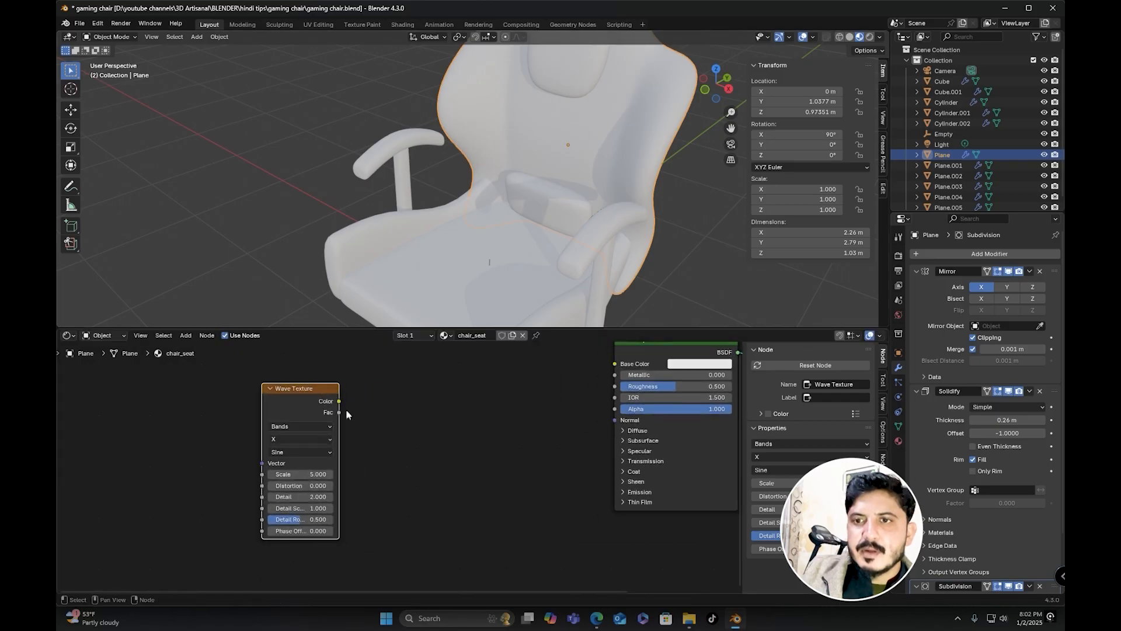
{"action": "key", "text": "shift+a"}
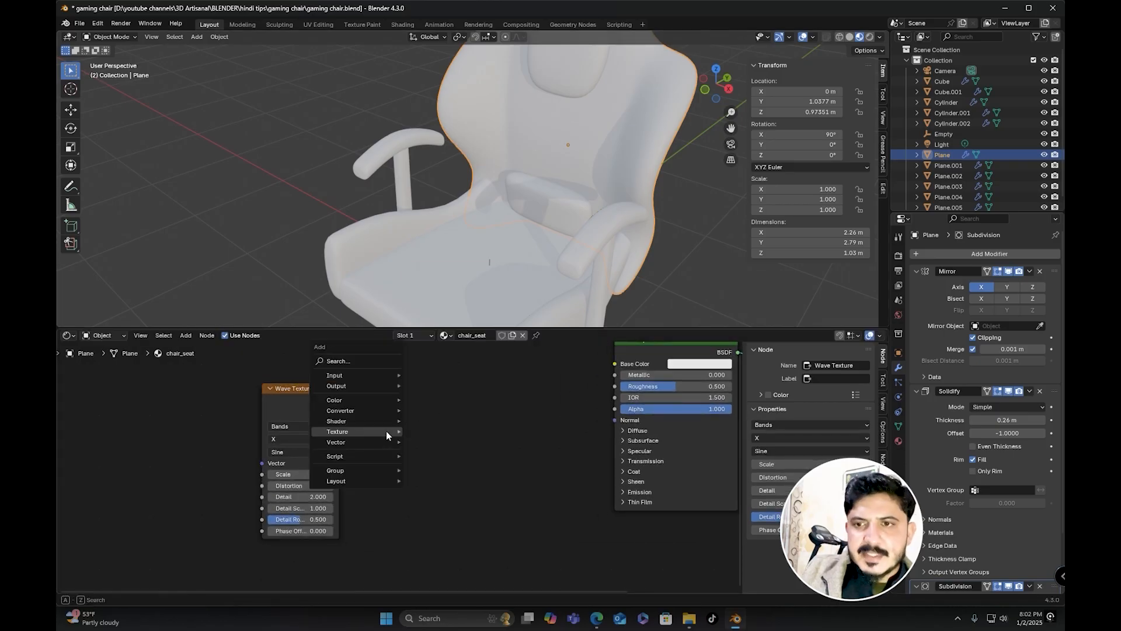
{"action": "left_click", "coordinate": [366, 359]}
{"action": "type", "text": "color"}
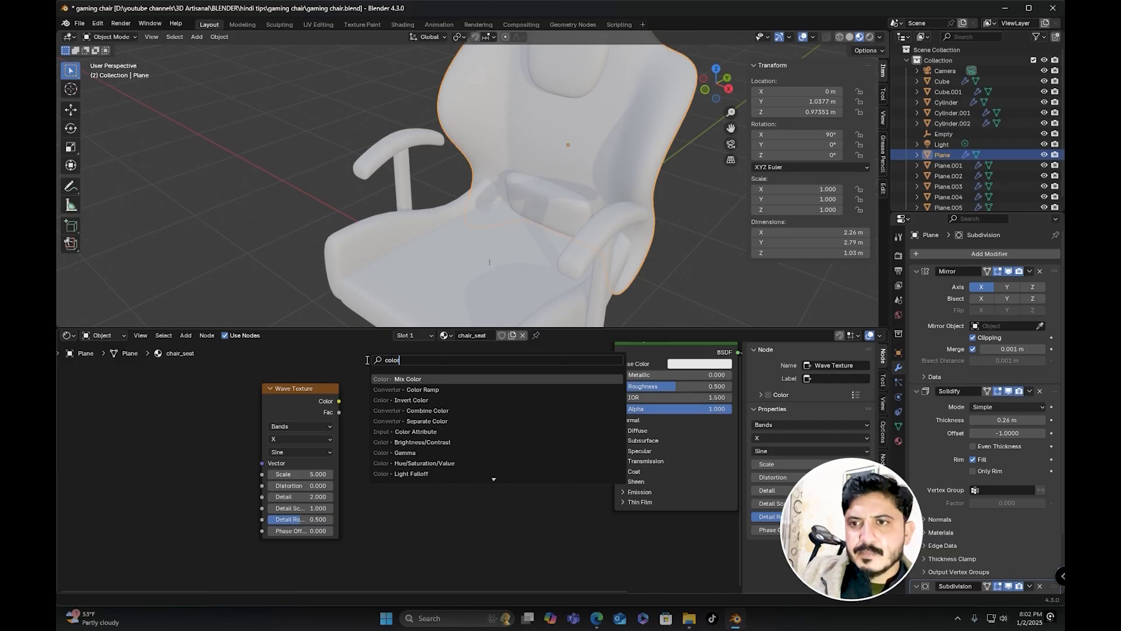
{"action": "left_click", "coordinate": [430, 390]}
{"action": "left_click", "coordinate": [431, 392]}
{"action": "left_click_drag", "start_coordinate": [328, 398], "coordinate": [395, 490]}
{"action": "left_click_drag", "start_coordinate": [517, 411], "coordinate": [615, 363]}
{"action": "middle_click_drag", "start_coordinate": [615, 363], "coordinate": [616, 412]}
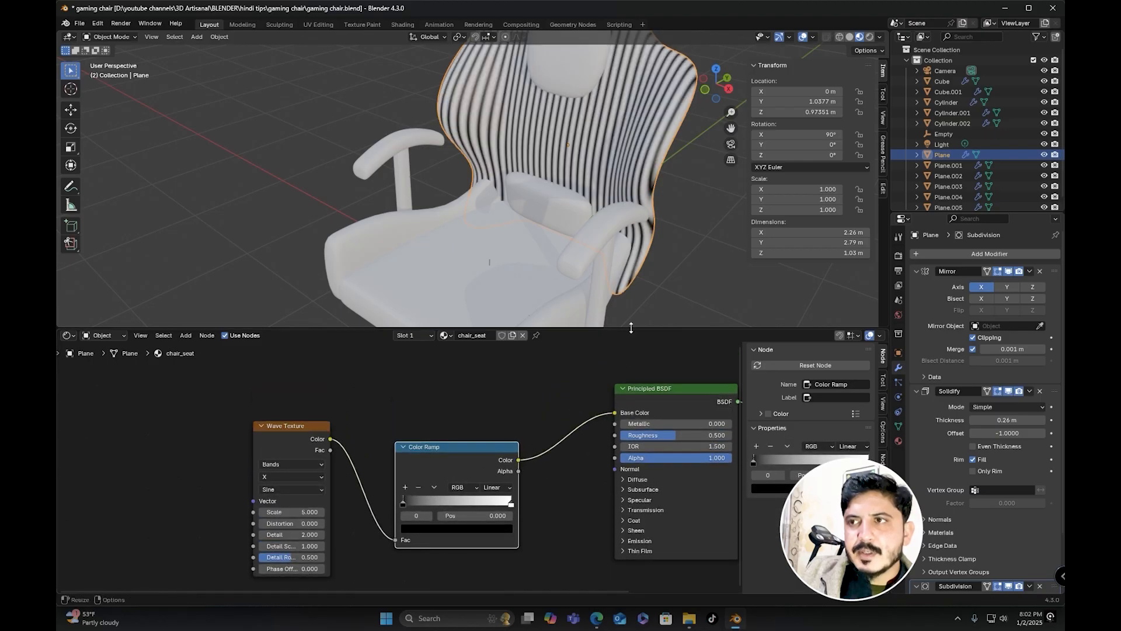
Step: Set the Wave Texture's scale to 0.6 to widen the backrest stripes
{"action": "left_click_drag", "start_coordinate": [630, 327], "coordinate": [630, 286]}
{"action": "scroll", "coordinate": [478, 366], "scroll_direction": "down", "scroll_amount": 1}
{"action": "middle_click_drag", "start_coordinate": [479, 366], "coordinate": [519, 382]}
{"action": "middle_click_drag", "start_coordinate": [511, 182], "coordinate": [442, 194]}
{"action": "scroll", "coordinate": [442, 194], "scroll_direction": "up", "scroll_amount": 3}
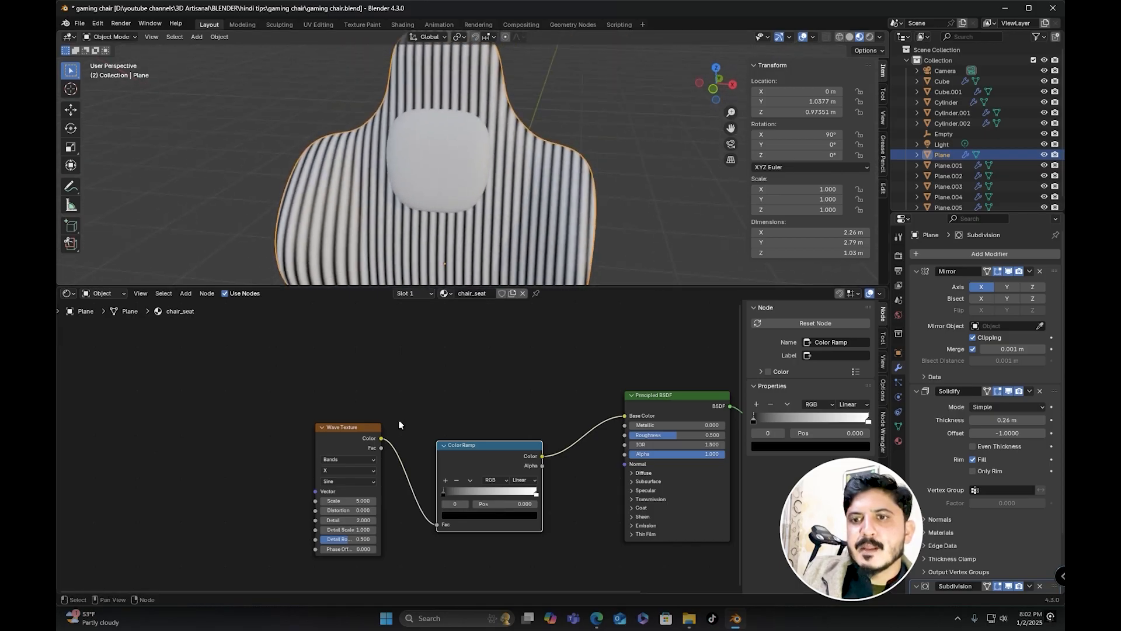
{"action": "left_click_drag", "start_coordinate": [358, 500], "coordinate": [304, 501]}
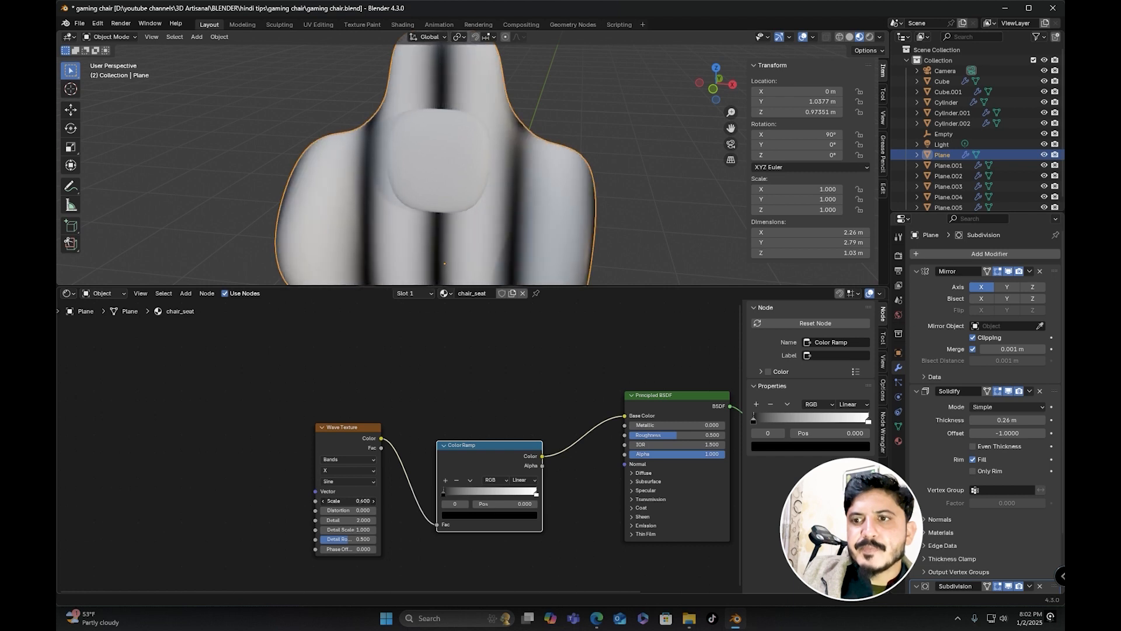
Step: Move the Color Ramp's white stop to position 0.064 so the dark stripes become thin lines
{"action": "left_click_drag", "start_coordinate": [537, 493], "coordinate": [447, 511]}
{"action": "middle_click_drag", "start_coordinate": [548, 251], "coordinate": [449, 175]}
{"action": "scroll", "coordinate": [442, 379], "scroll_direction": "up", "scroll_amount": 2}
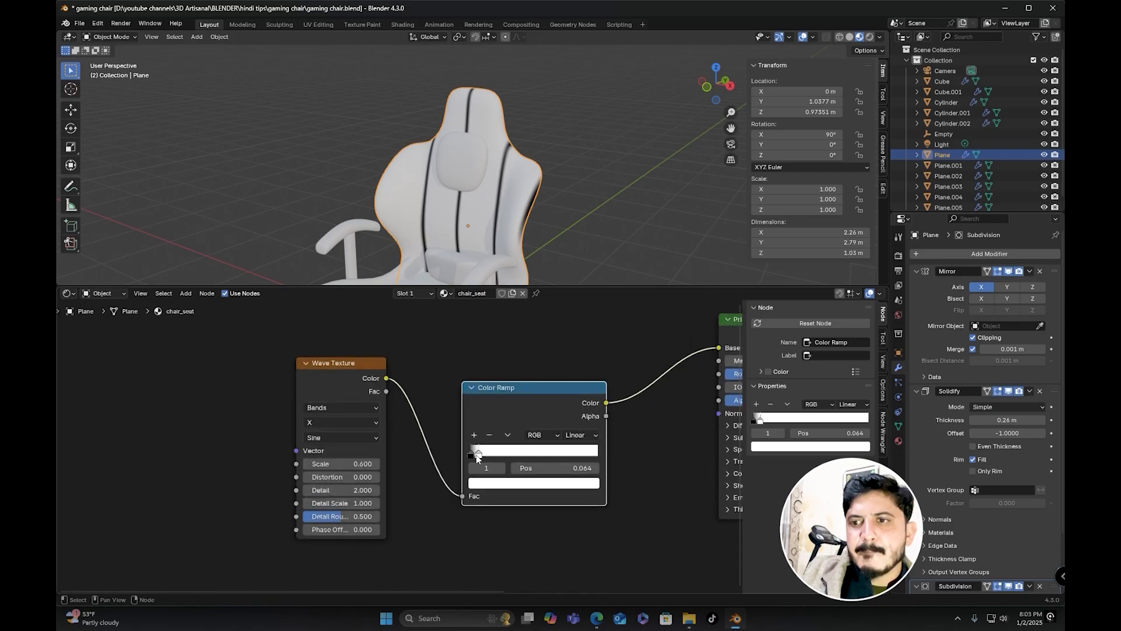
Step: Change the Color Ramp's stop at position 0.064 to a muted, darkened blue for the backrest's main colour
{"action": "left_click", "coordinate": [538, 490]}
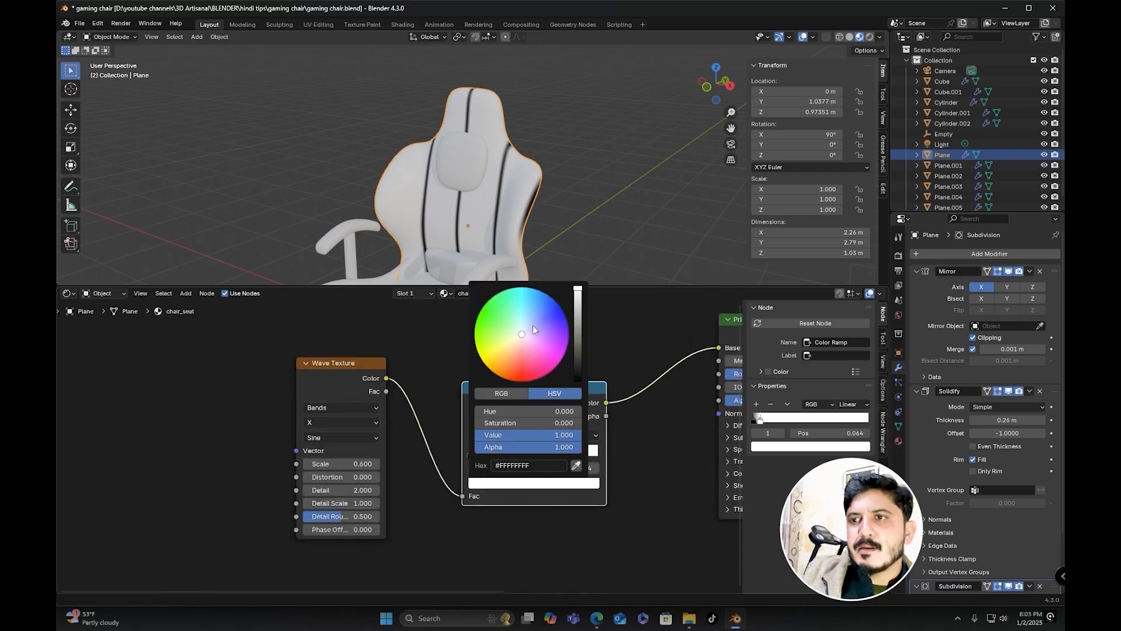
{"action": "left_click", "coordinate": [533, 325]}
{"action": "left_click", "coordinate": [541, 319]}
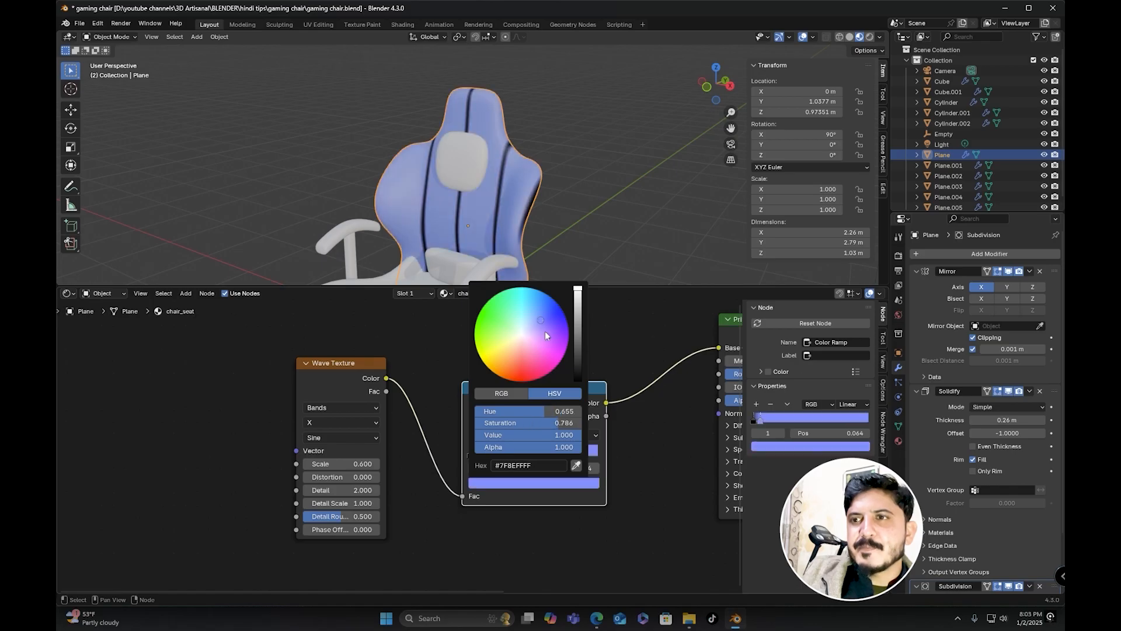
{"action": "left_click", "coordinate": [531, 315]}
{"action": "mouse_move", "coordinate": [578, 314]}
{"action": "left_mouse_down"}
{"action": "mouse_move", "coordinate": [580, 343]}
{"action": "mouse_move", "coordinate": [578, 331]}
{"action": "mouse_move", "coordinate": [529, 322]}
{"action": "left_mouse_up"}
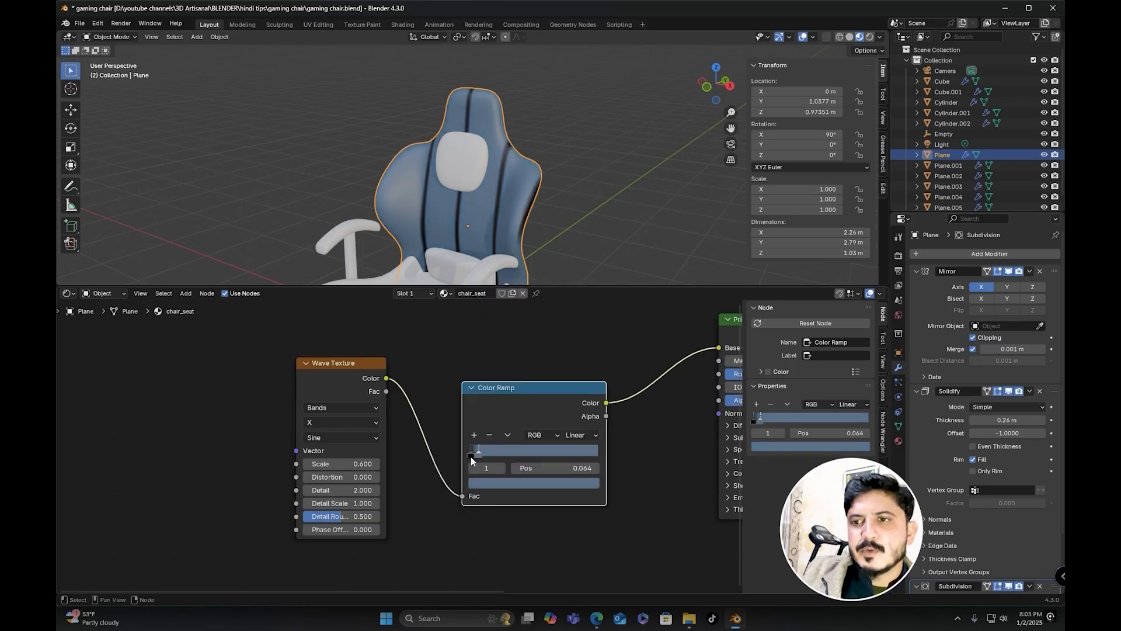
Step: Change the Color Ramp's black stop at position 0 to white (FFFFFF) for the stripes
{"action": "left_click", "coordinate": [471, 455]}
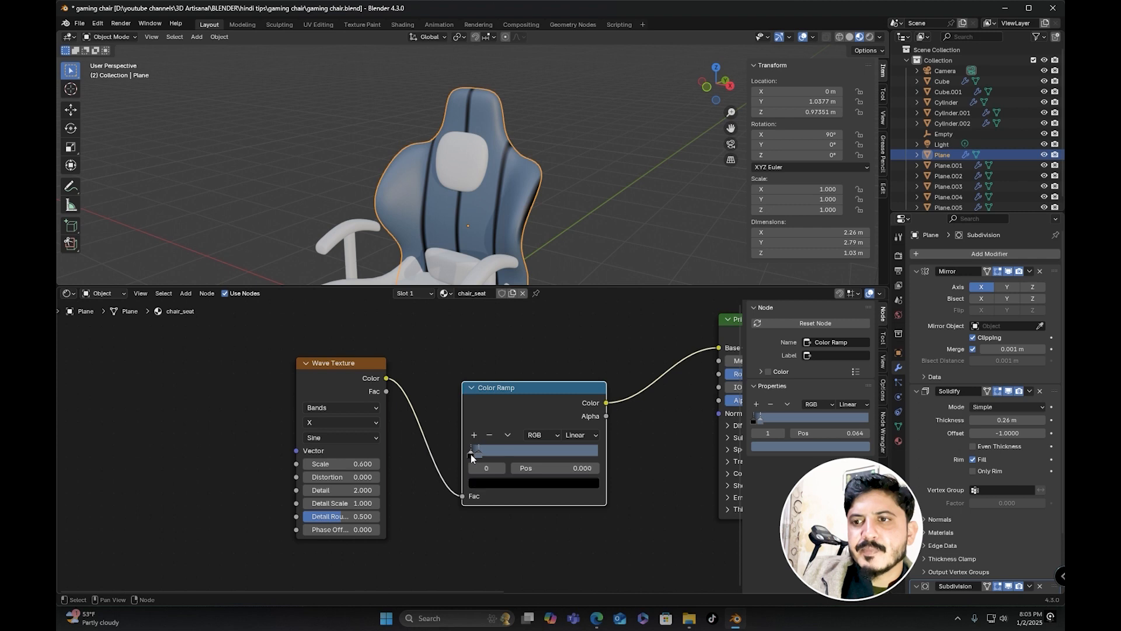
{"action": "left_click", "coordinate": [504, 484]}
{"action": "left_click_drag", "start_coordinate": [581, 309], "coordinate": [578, 288]}
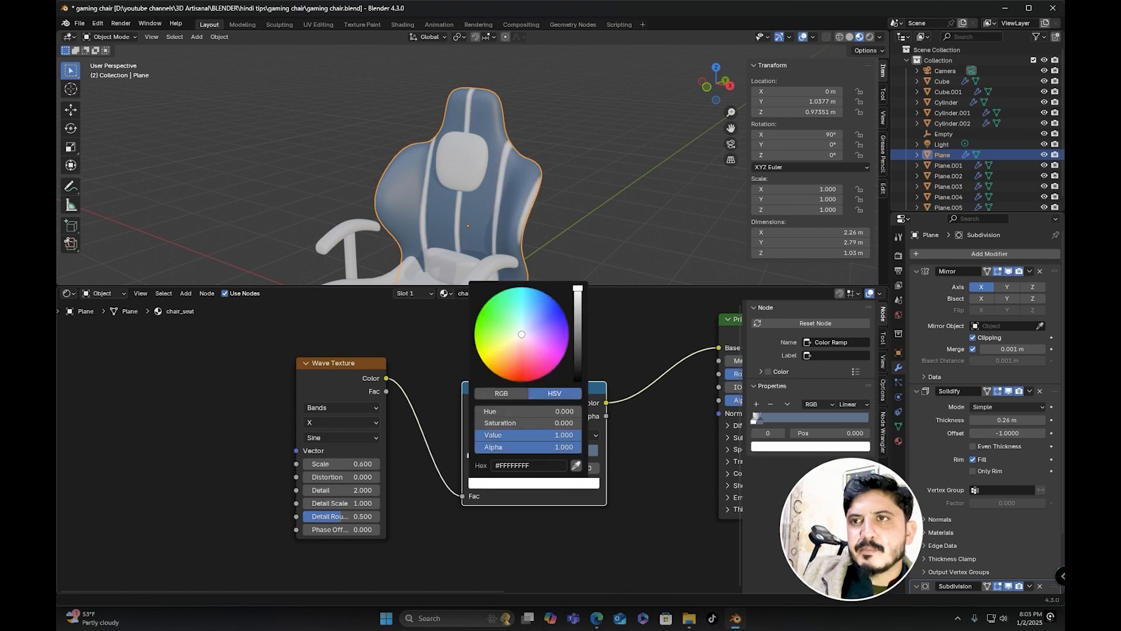
Step: Examine the striped backrest from several angles and up close around the headrest pillow
{"action": "middle_click_drag", "start_coordinate": [455, 174], "coordinate": [488, 156]}
{"action": "left_click_drag", "start_coordinate": [583, 285], "coordinate": [583, 310]}
{"action": "middle_click_drag", "start_coordinate": [552, 232], "coordinate": [496, 202]}
{"action": "scroll", "coordinate": [541, 205], "scroll_direction": "up", "scroll_amount": 2}
{"action": "scroll", "coordinate": [483, 222], "scroll_direction": "up", "scroll_amount": 2}
{"action": "scroll", "coordinate": [493, 206], "scroll_direction": "down", "scroll_amount": 1}
{"action": "scroll", "coordinate": [492, 206], "scroll_direction": "up", "scroll_amount": 3}
{"action": "scroll", "coordinate": [492, 206], "scroll_direction": "down", "scroll_amount": 3}
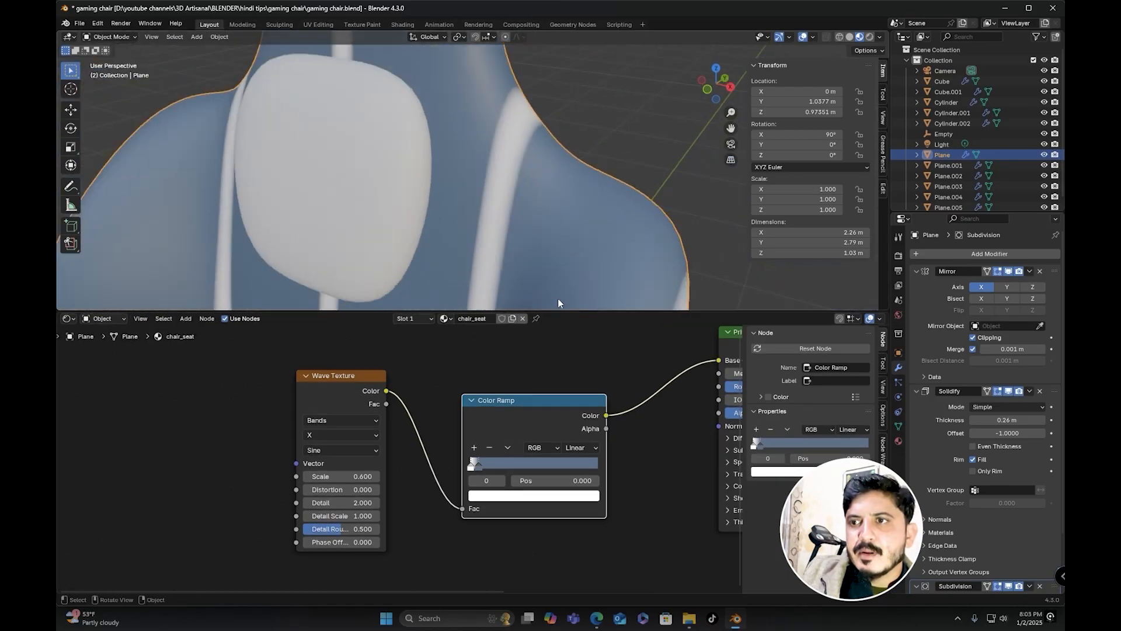
Step: Add a Voronoi Texture node in the free space below the Wave Texture
{"action": "left_click_drag", "start_coordinate": [561, 309], "coordinate": [561, 254]}
{"action": "scroll", "coordinate": [419, 463], "scroll_direction": "down", "scroll_amount": 3}
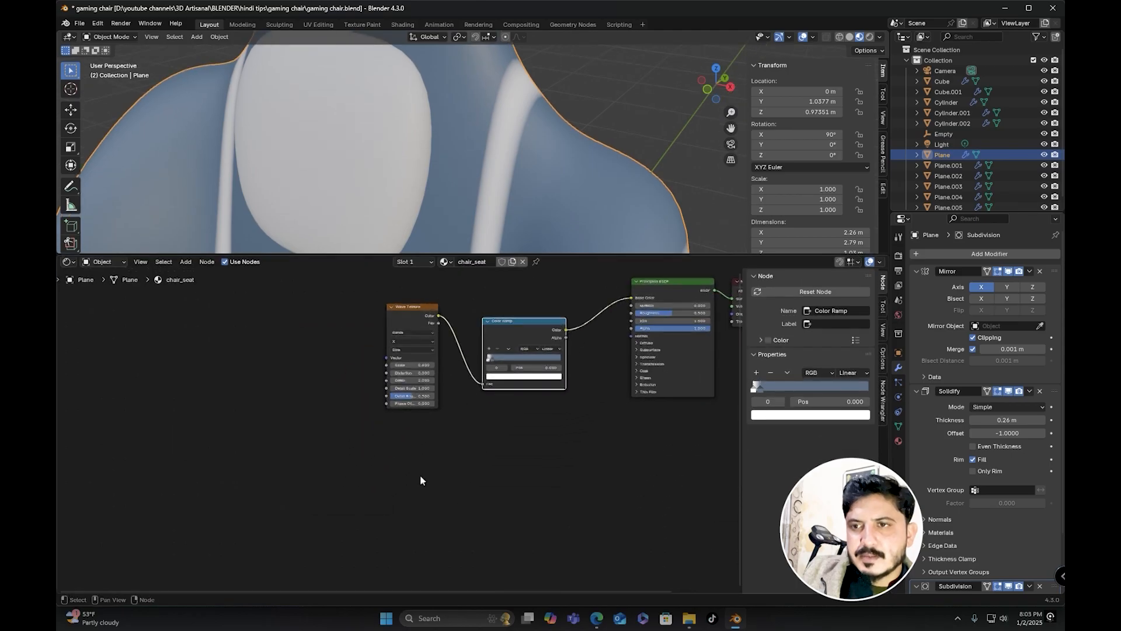
{"action": "key", "text": "shift+a"}
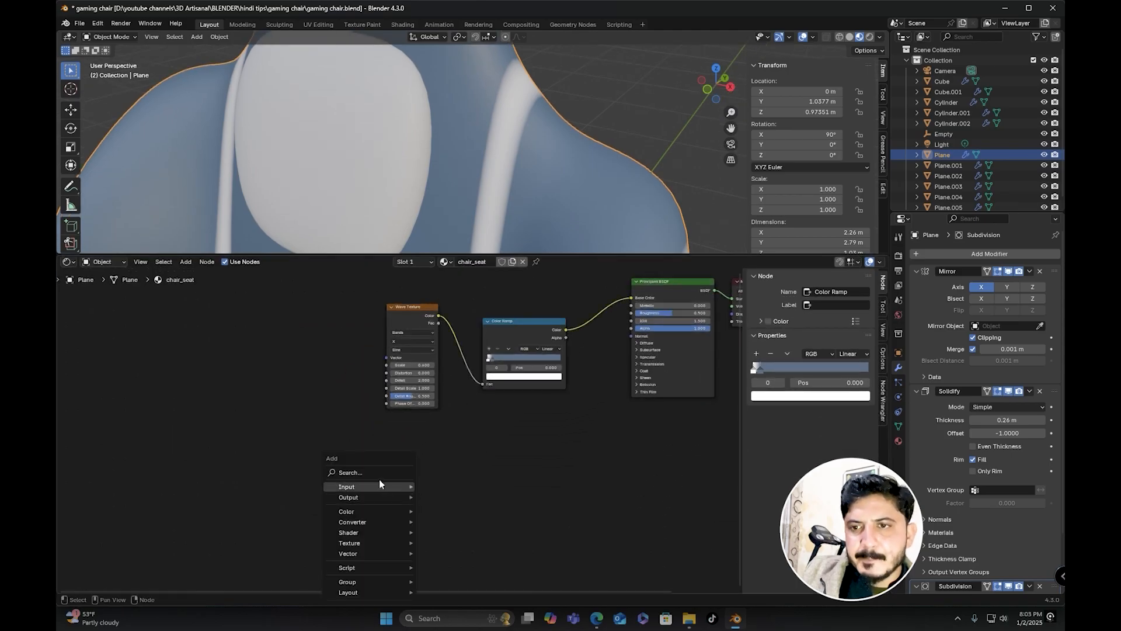
{"action": "mouse_move", "coordinate": [377, 534]}
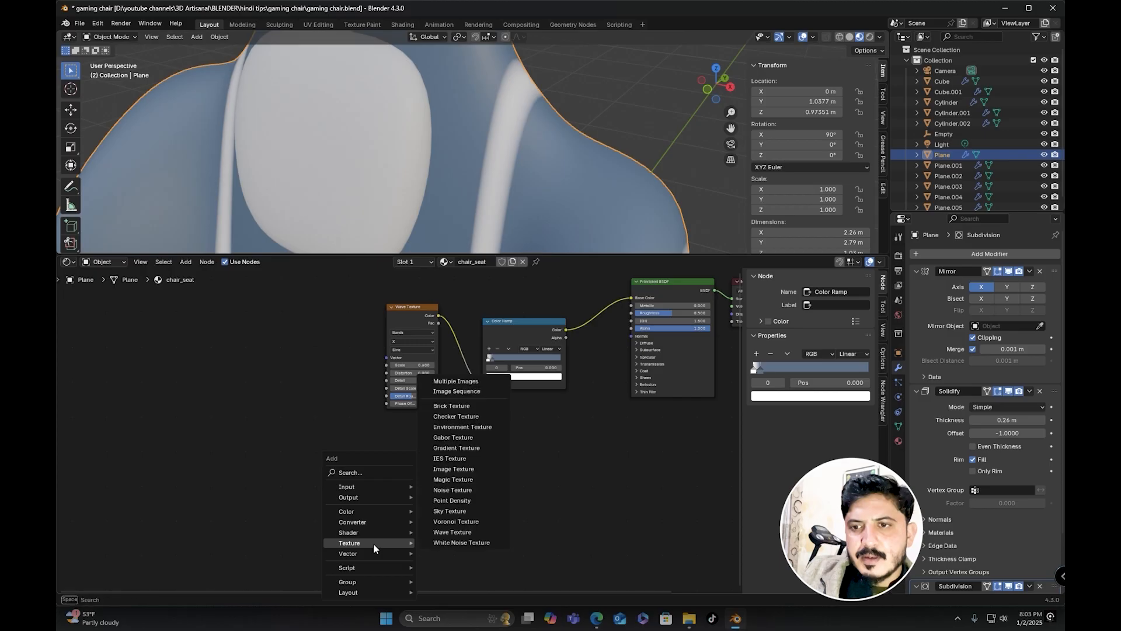
{"action": "left_click", "coordinate": [455, 522]}
{"action": "left_click", "coordinate": [391, 464]}
{"action": "scroll", "coordinate": [390, 465], "scroll_direction": "up", "scroll_amount": 1}
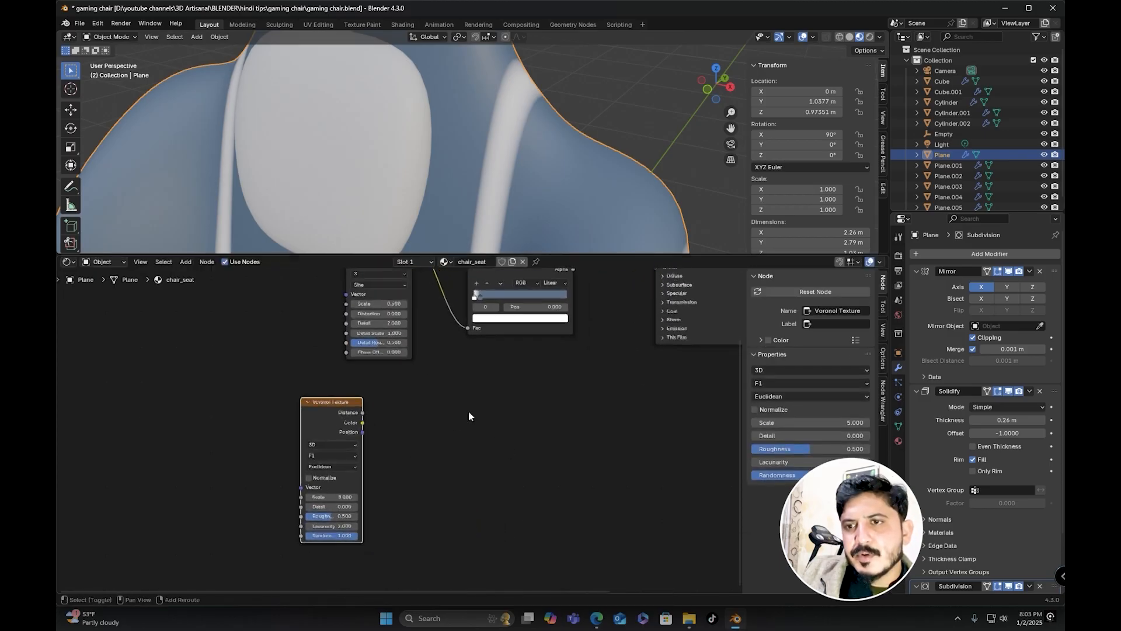
Step: Add a second Color Ramp node beside the Voronoi Texture
{"action": "key", "text": "shift+a"}
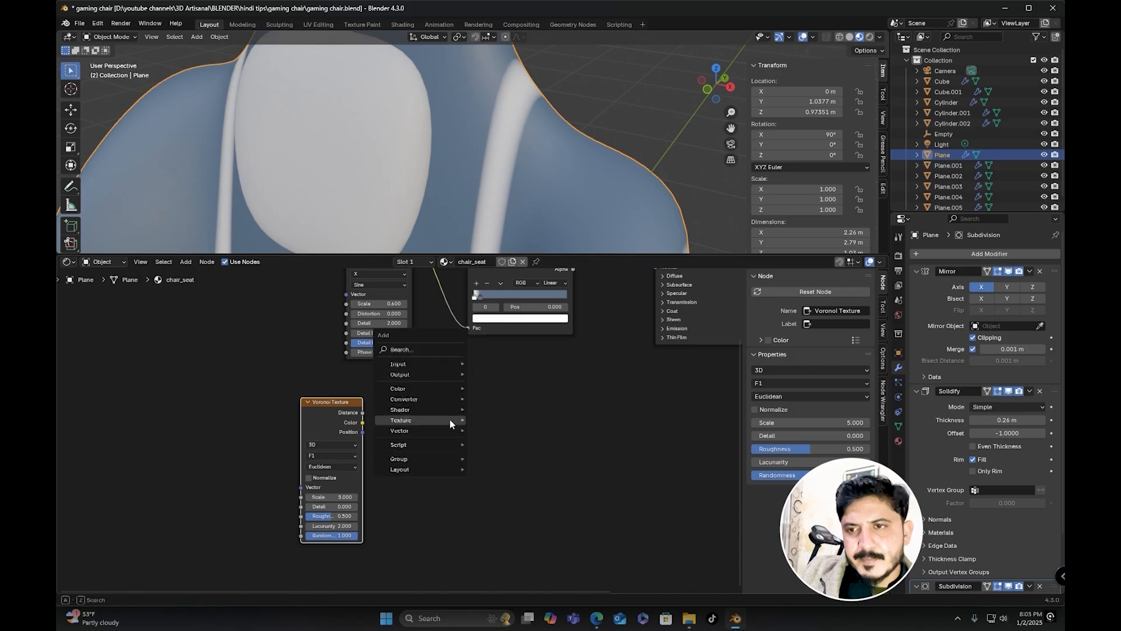
{"action": "left_click", "coordinate": [428, 350]}
{"action": "type", "text": "color"}
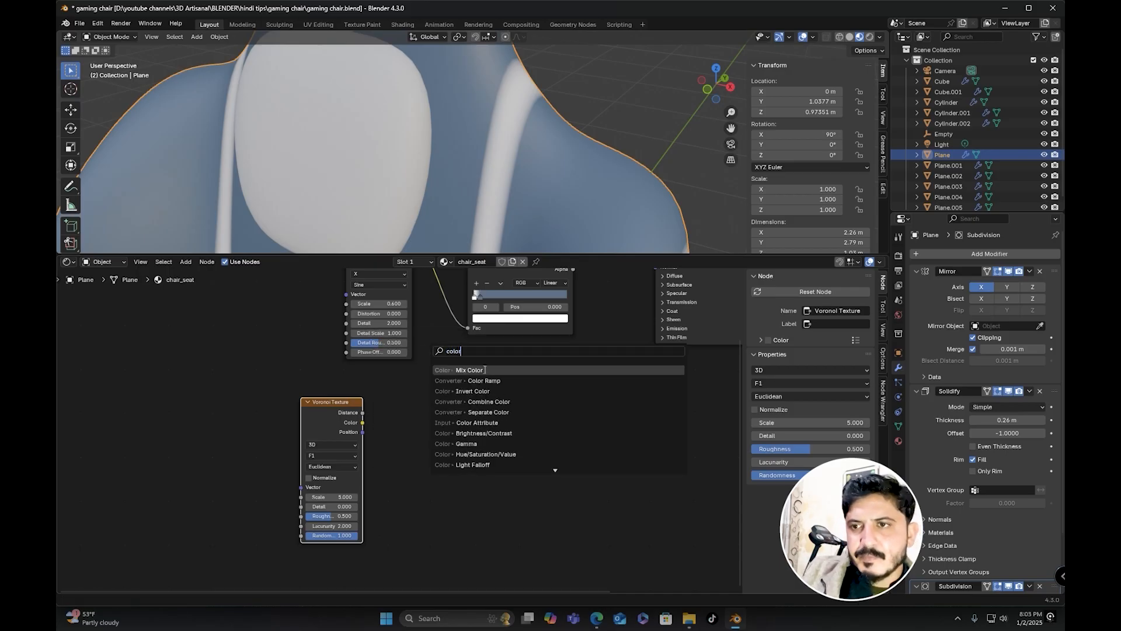
{"action": "left_click", "coordinate": [484, 380]}
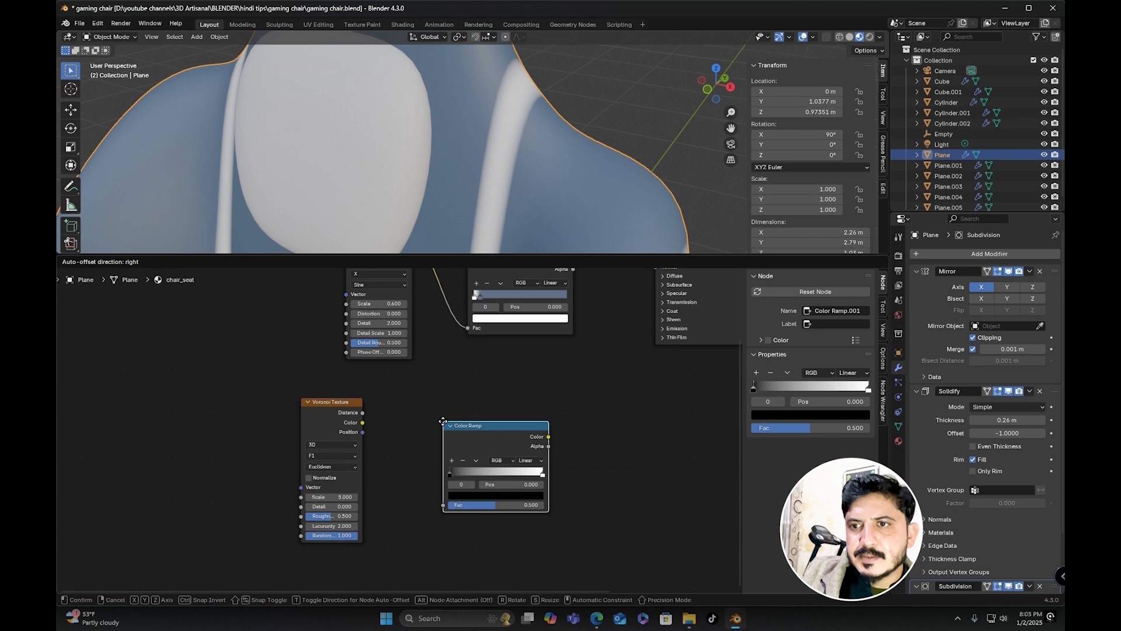
{"action": "scroll", "coordinate": [443, 421], "scroll_direction": "up", "scroll_amount": 3}
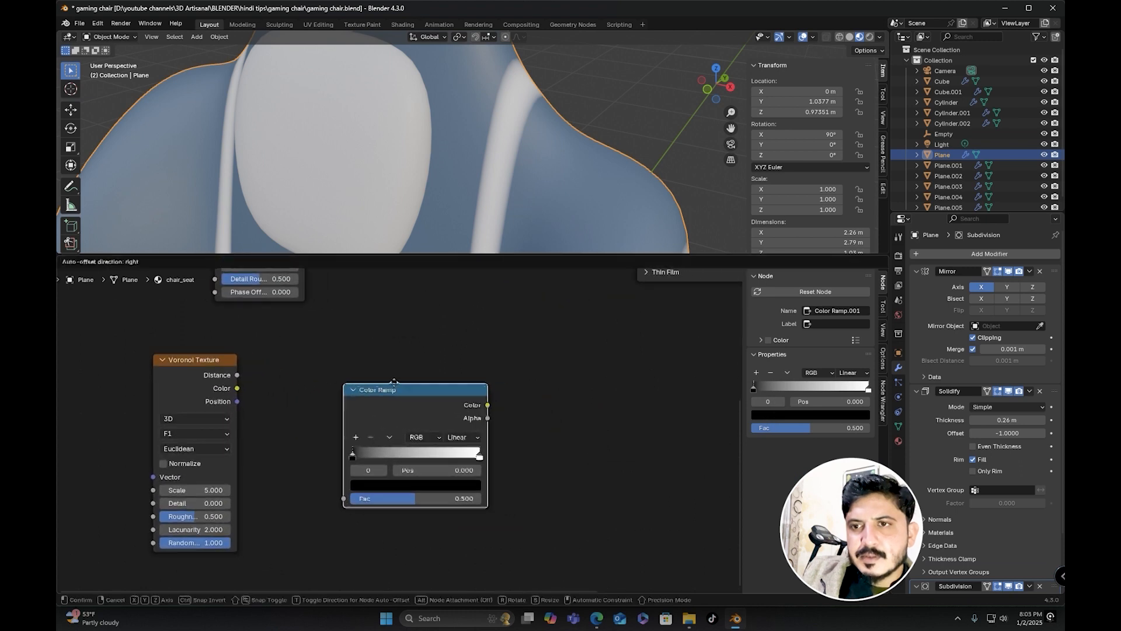
{"action": "left_click", "coordinate": [337, 355]}
Step: Add a Bump node beside the second Color Ramp
{"action": "key", "text": "shift+a"}
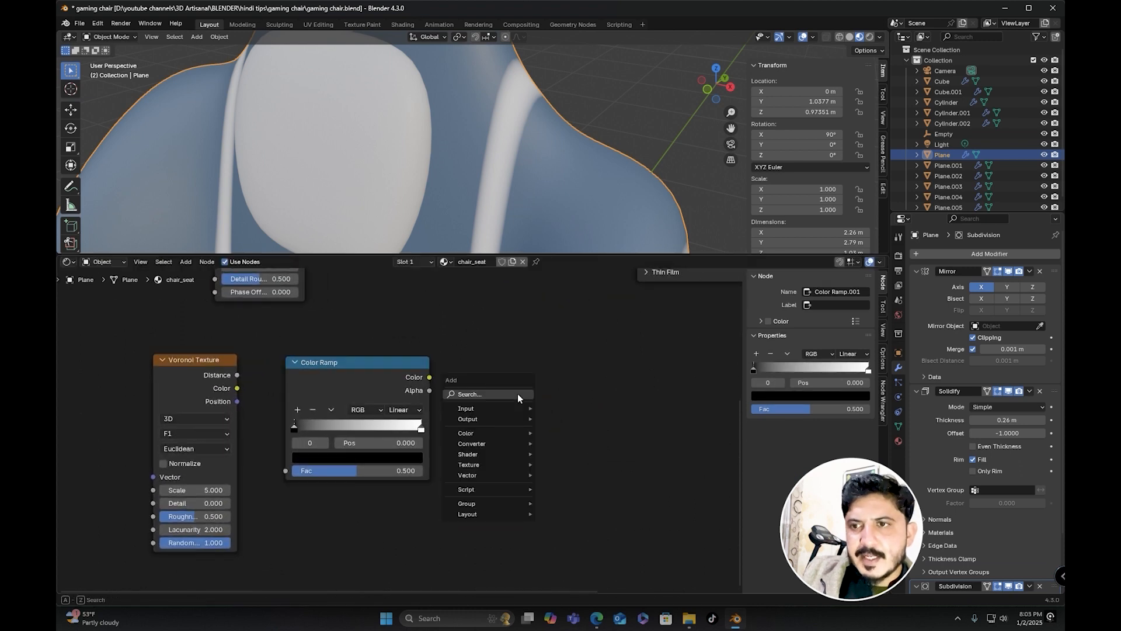
{"action": "left_click", "coordinate": [517, 394]}
{"action": "key", "text": "Down"}
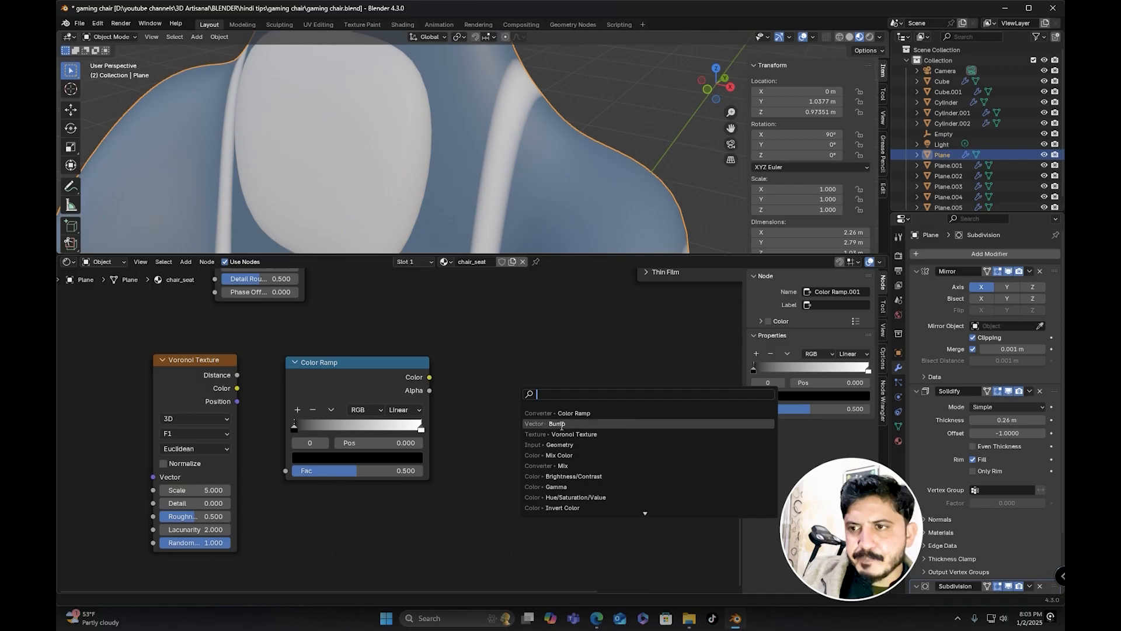
{"action": "key", "text": "Return"}
{"action": "left_click", "coordinate": [457, 381]}
Step: Link the Voronoi Texture's Distance output to the second Color Ramp's Fac input
{"action": "scroll", "coordinate": [456, 377], "scroll_direction": "left", "scroll_amount": 10}
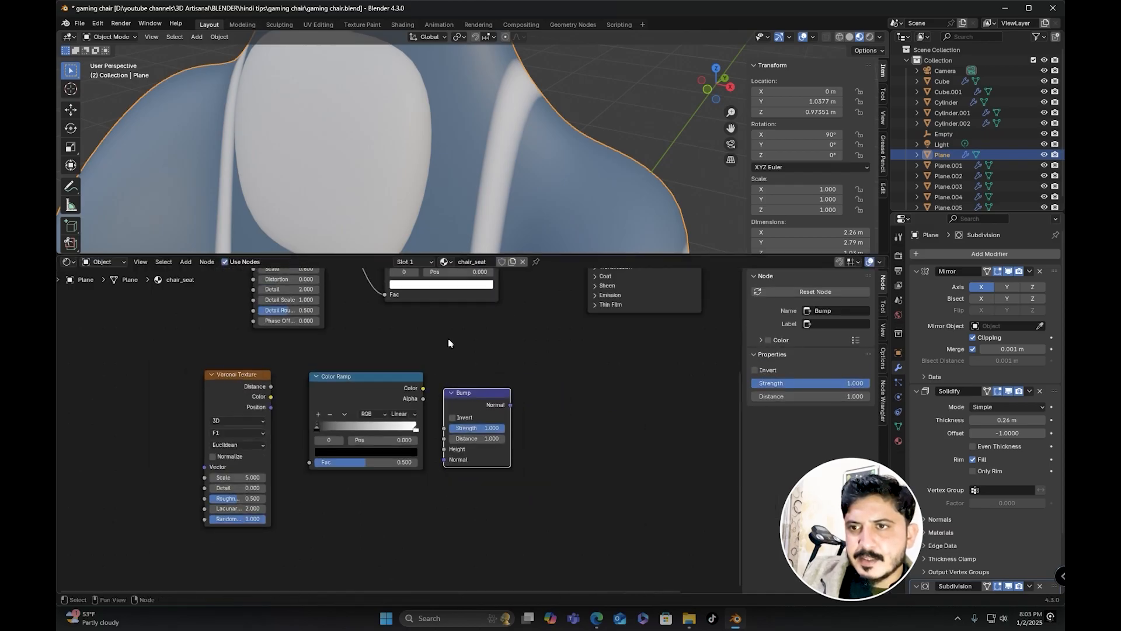
{"action": "scroll", "coordinate": [454, 372], "scroll_direction": "left", "scroll_amount": 2}
{"action": "scroll", "coordinate": [433, 433], "scroll_direction": "up", "scroll_amount": 1}
{"action": "scroll", "coordinate": [432, 433], "scroll_direction": "left", "scroll_amount": 3}
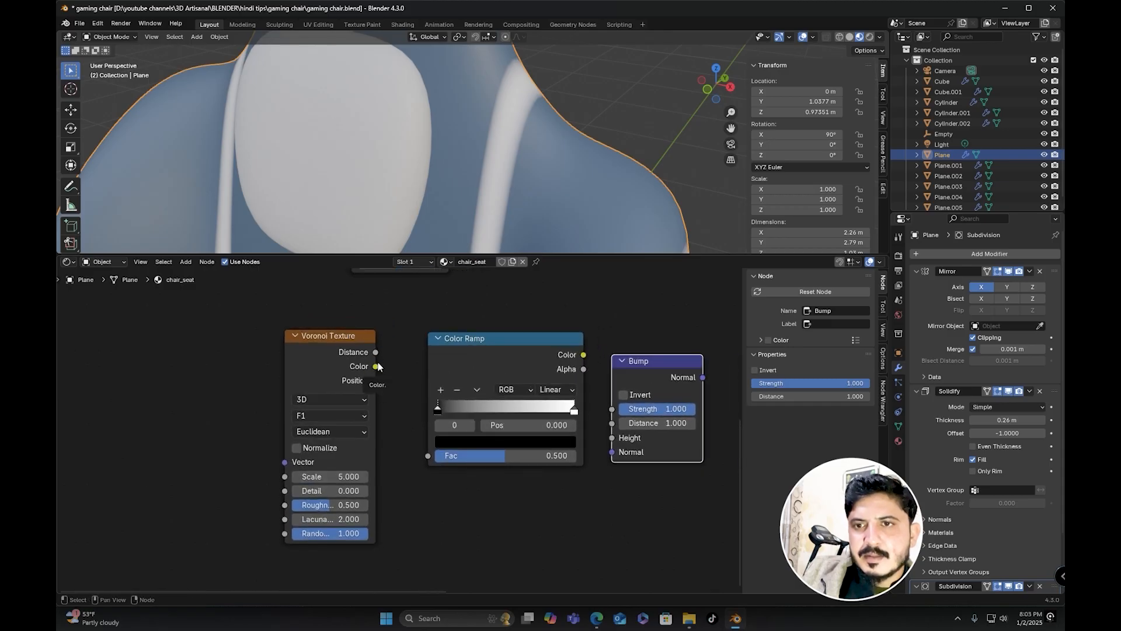
{"action": "left_click_drag", "start_coordinate": [376, 352], "coordinate": [428, 456]}
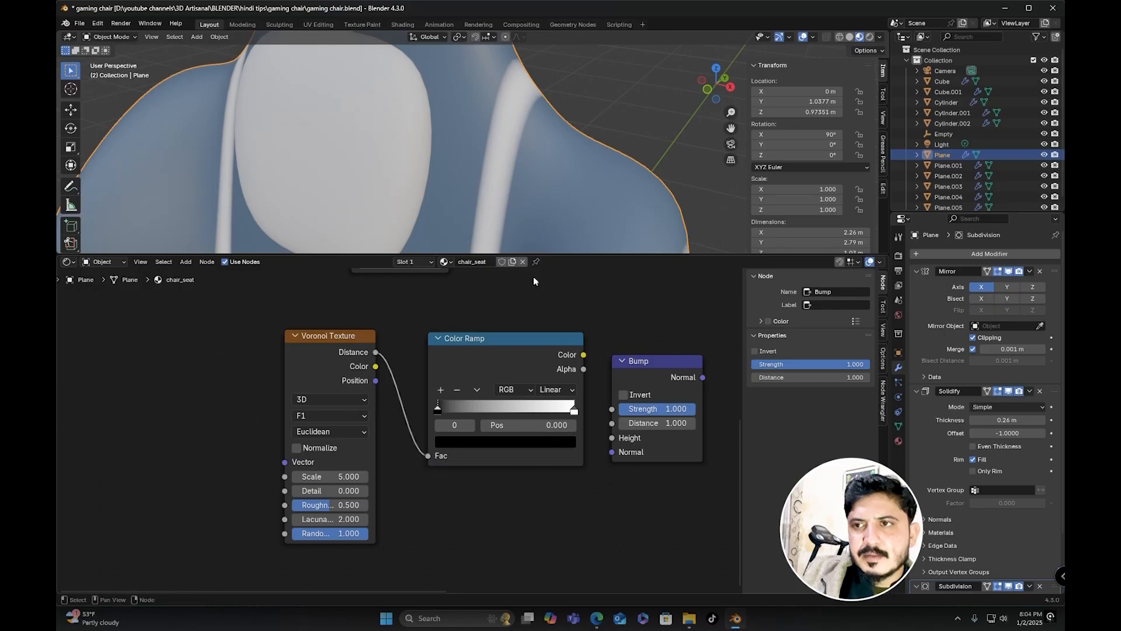
Step: Set the Voronoi Texture's feature output to Distance to Edge
{"action": "left_click_drag", "start_coordinate": [533, 256], "coordinate": [535, 335]}
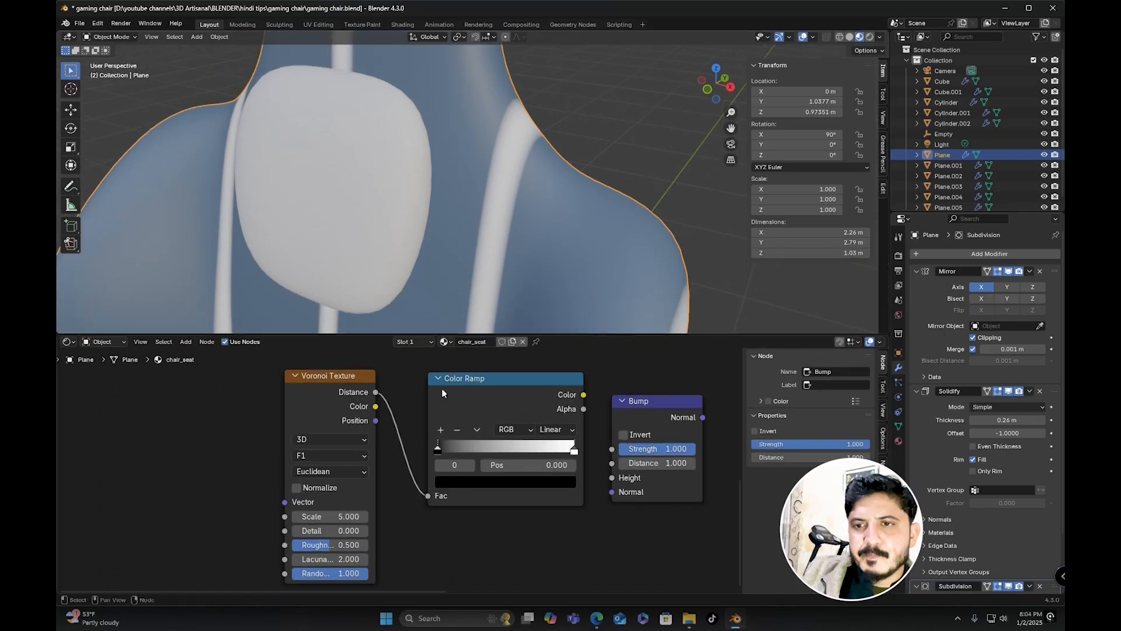
{"action": "left_click", "coordinate": [335, 472]}
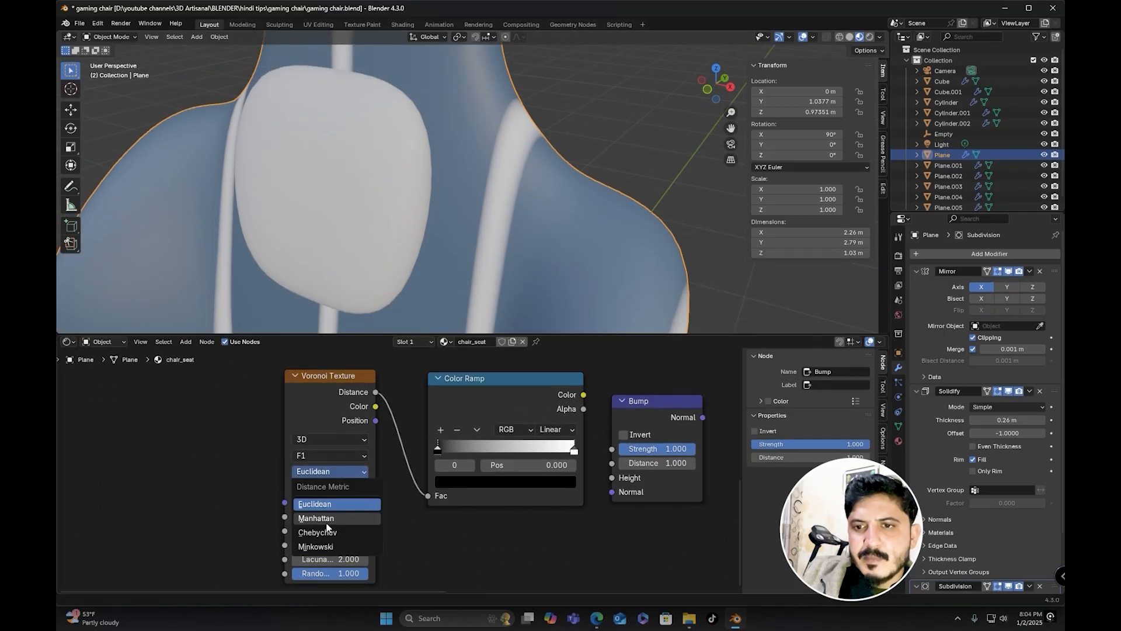
{"action": "left_click", "coordinate": [328, 456]}
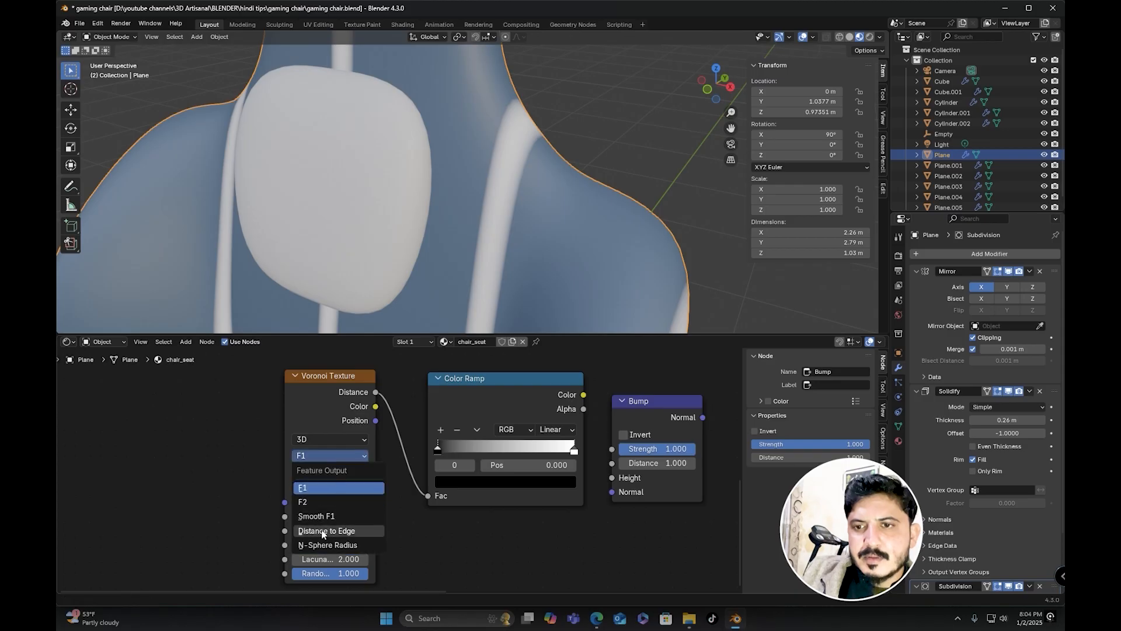
{"action": "left_click", "coordinate": [323, 532]}
Step: Link the second Color Ramp's Color to the Bump's Height and the Bump's Normal to the Principled shader's Normal input
{"action": "left_click_drag", "start_coordinate": [566, 334], "coordinate": [565, 316]}
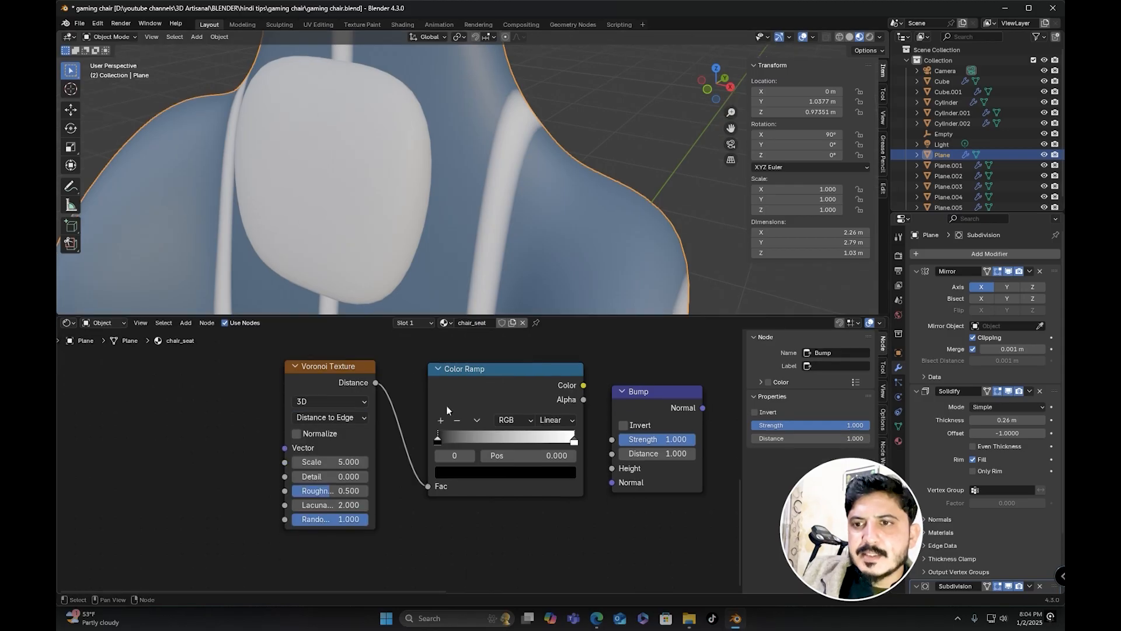
{"action": "middle_click_drag", "start_coordinate": [580, 389], "coordinate": [458, 389]}
{"action": "left_click_drag", "start_coordinate": [462, 376], "coordinate": [490, 459]}
{"action": "scroll", "coordinate": [644, 372], "scroll_direction": "down", "scroll_amount": 2}
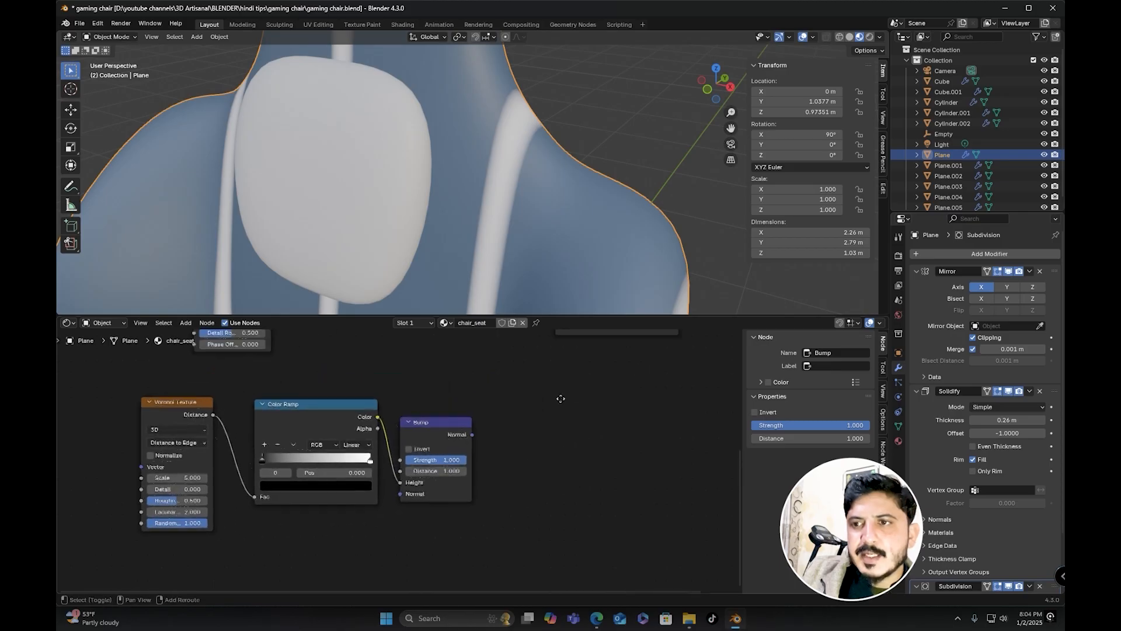
{"action": "middle_click_drag", "start_coordinate": [467, 408], "coordinate": [425, 432]}
{"action": "middle_click_drag", "start_coordinate": [482, 409], "coordinate": [523, 517]}
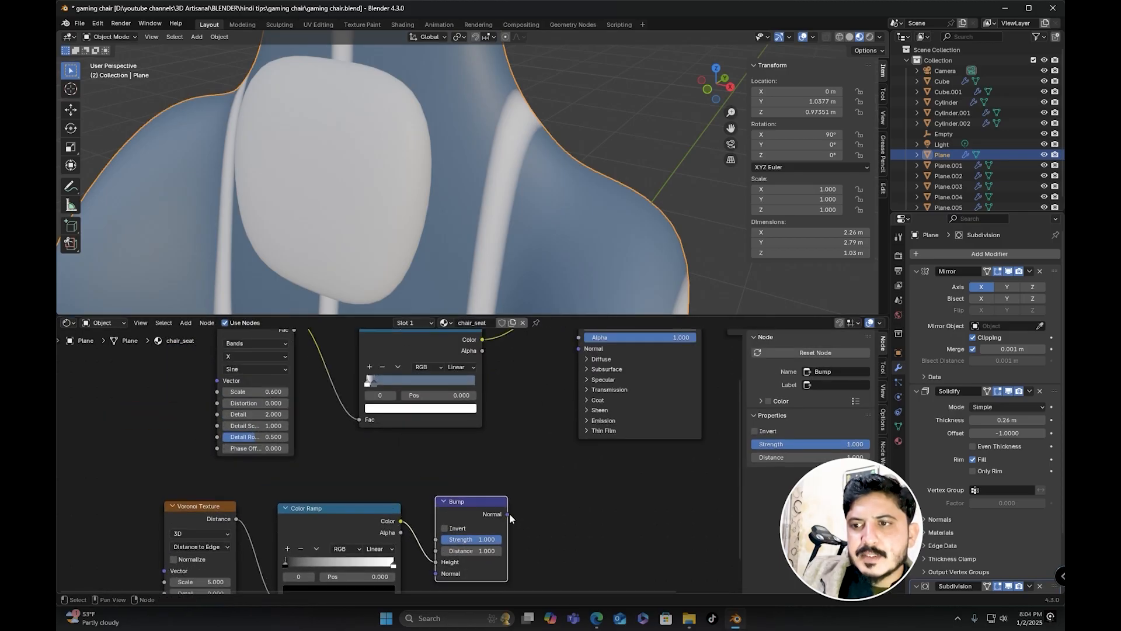
{"action": "left_click_drag", "start_coordinate": [507, 513], "coordinate": [538, 426]}
{"action": "left_click_drag", "start_coordinate": [574, 355], "coordinate": [577, 352]}
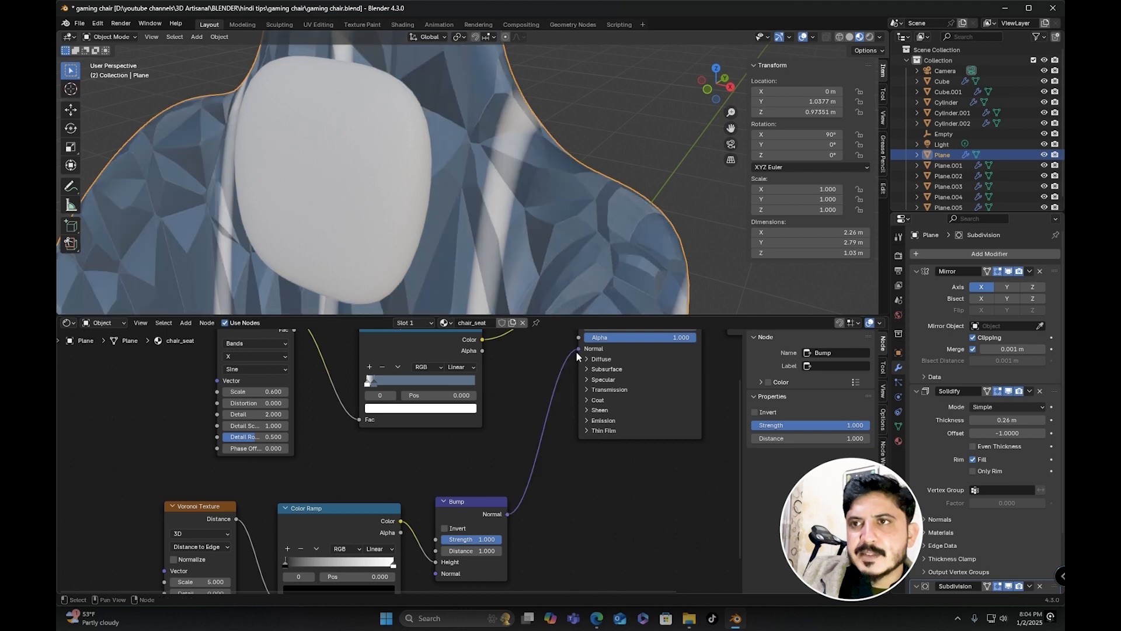
Step: Adjust the Voronoi Texture's Scale to -27.1 to make the backrest's bump pattern finer
{"action": "scroll", "coordinate": [496, 205], "scroll_direction": "down", "scroll_amount": 5}
{"action": "scroll", "coordinate": [525, 175], "scroll_direction": "up", "scroll_amount": 6}
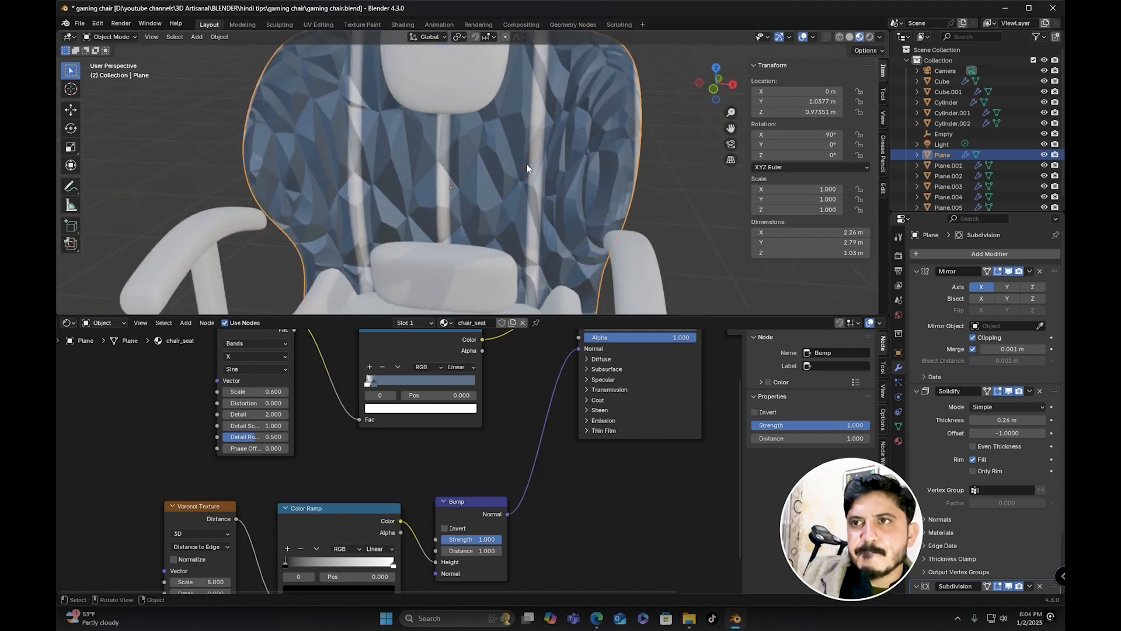
{"action": "middle_click_drag", "start_coordinate": [542, 203], "coordinate": [502, 198]}
{"action": "left_click_drag", "start_coordinate": [568, 318], "coordinate": [568, 270]}
{"action": "middle_click_drag", "start_coordinate": [547, 391], "coordinate": [702, 353]}
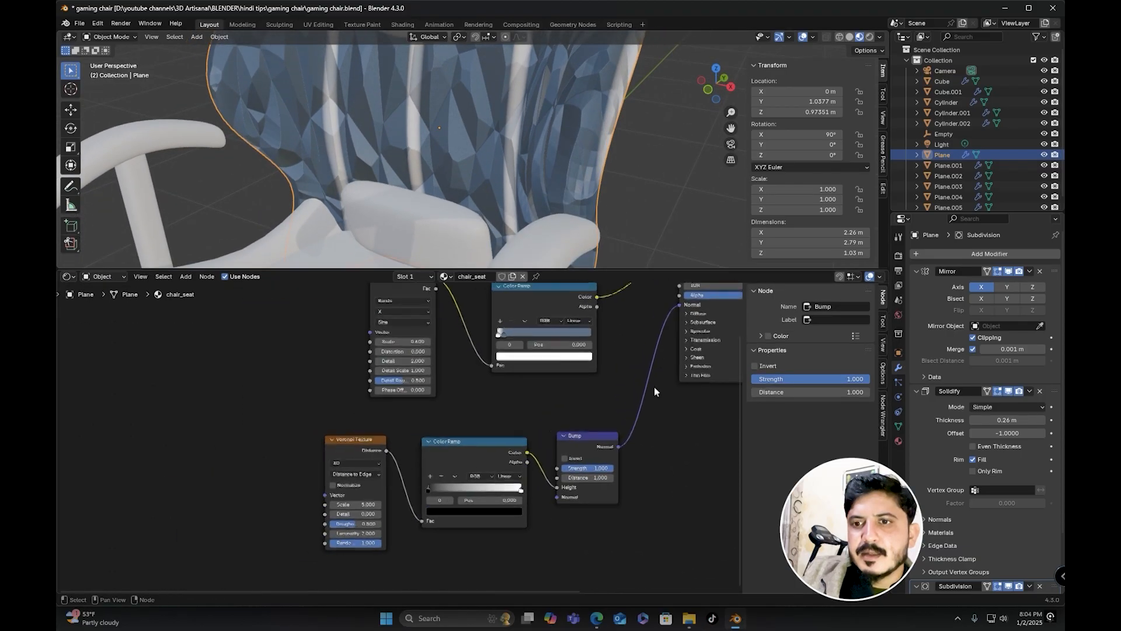
{"action": "scroll", "coordinate": [418, 433], "scroll_direction": "up", "scroll_amount": 1}
{"action": "middle_click_drag", "start_coordinate": [418, 434], "coordinate": [446, 406]}
{"action": "left_click_drag", "start_coordinate": [371, 488], "coordinate": [453, 488]}
{"action": "scroll", "coordinate": [450, 365], "scroll_direction": "down", "scroll_amount": 1}
{"action": "middle_click_drag", "start_coordinate": [451, 364], "coordinate": [337, 437]}
{"action": "scroll", "coordinate": [457, 197], "scroll_direction": "down", "scroll_amount": 4}
Step: Set the Voronoi Texture's Scale to -200 and check the grain up close on the backrest
{"action": "middle_click_drag", "start_coordinate": [457, 197], "coordinate": [470, 259], "text": "shift"}
{"action": "middle_click_drag", "start_coordinate": [316, 435], "coordinate": [451, 323], "text": "shift"}
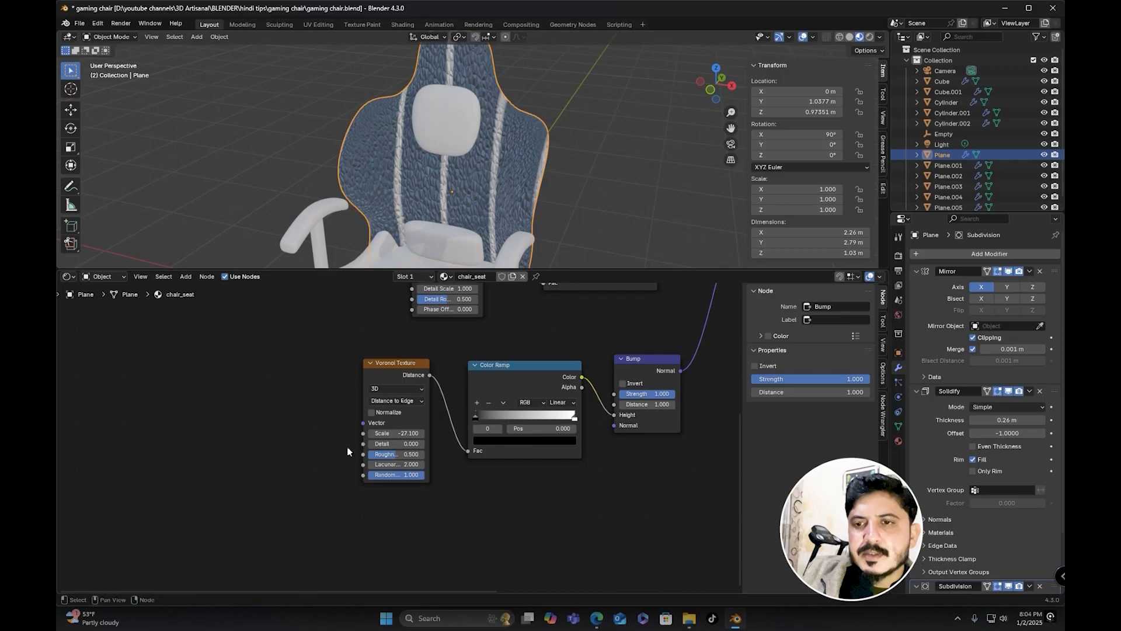
{"action": "left_click", "coordinate": [392, 432]}
{"action": "type", "text": "-200"}
{"action": "key", "text": "Return"}
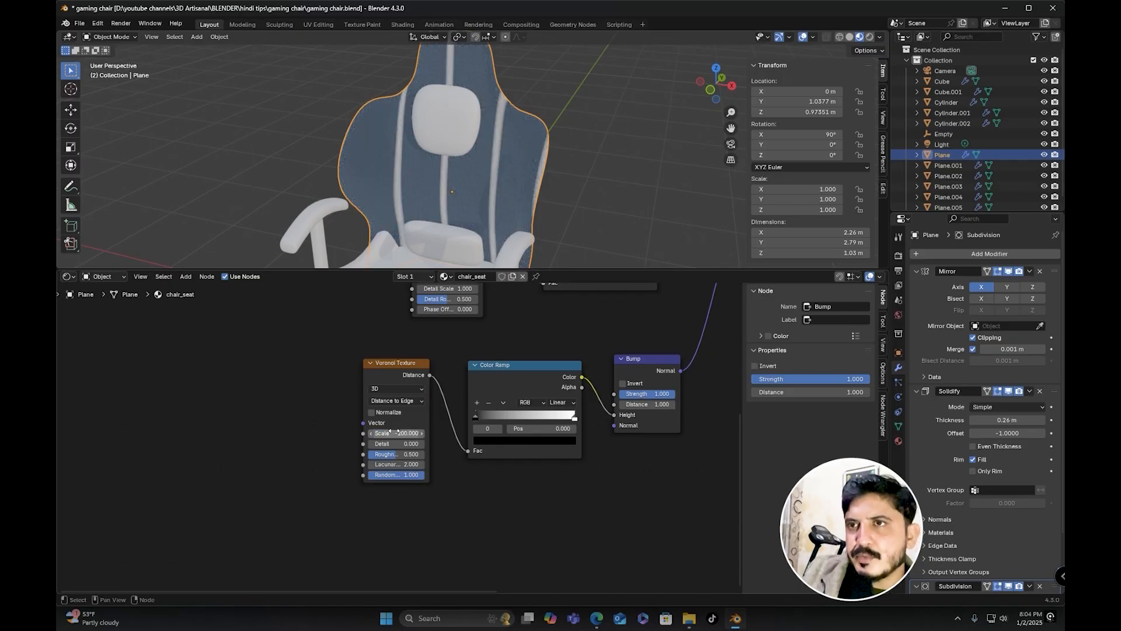
{"action": "scroll", "coordinate": [481, 164], "scroll_direction": "up", "scroll_amount": 6}
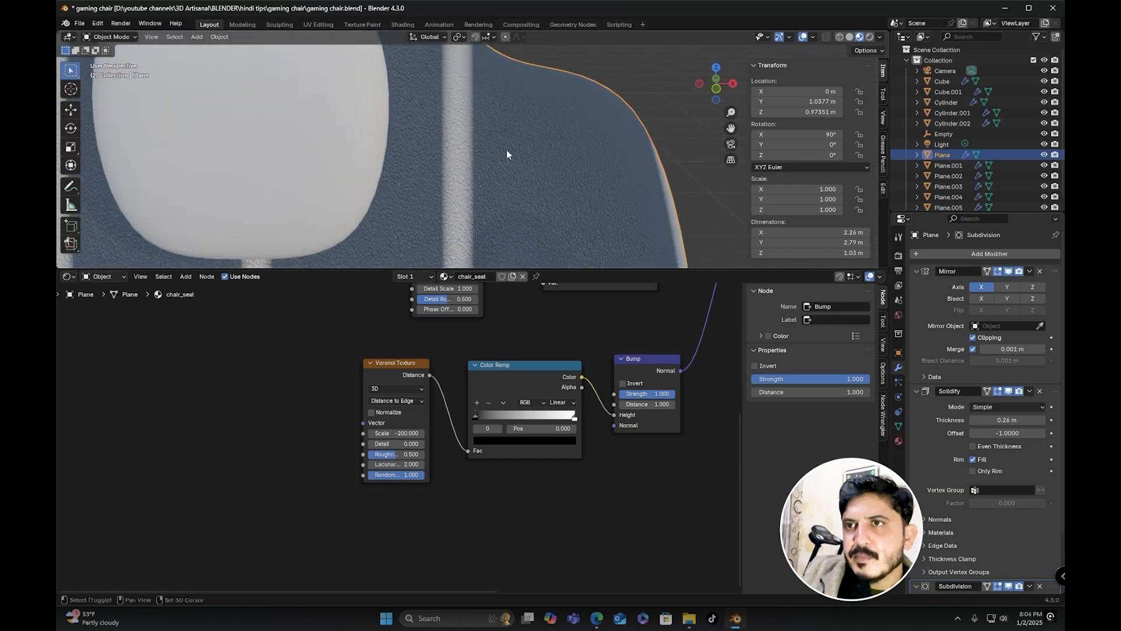
{"action": "scroll", "coordinate": [506, 150], "scroll_direction": "up", "scroll_amount": 3}
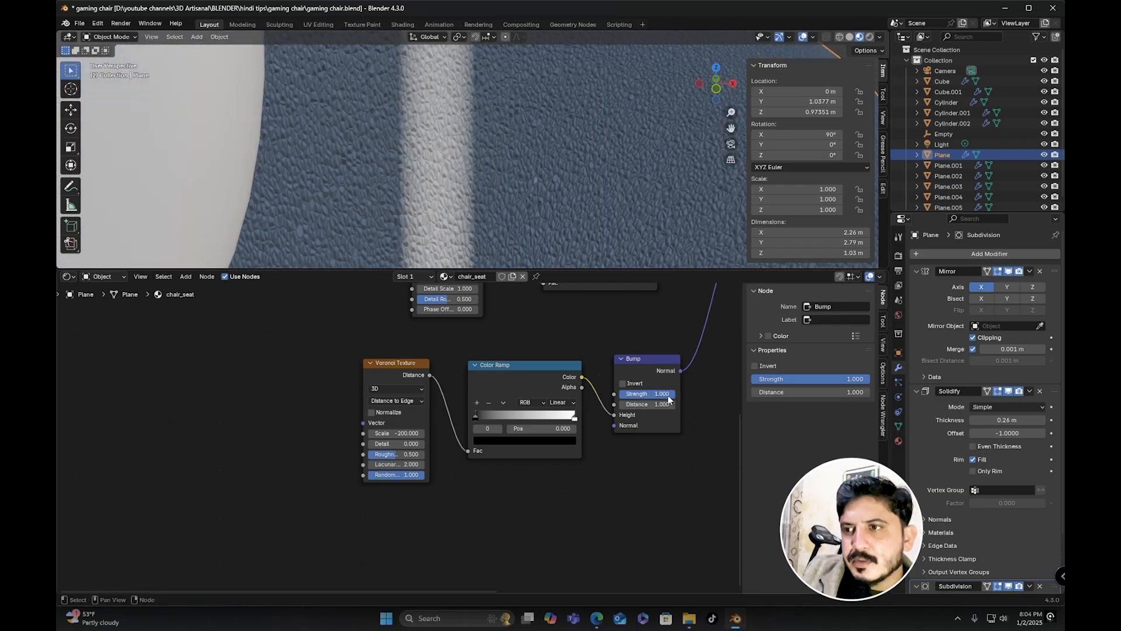
Step: Reduce the Bump node's Strength to 0.2 and check the backrest's surface
{"action": "left_click_drag", "start_coordinate": [670, 394], "coordinate": [668, 394]}
{"action": "scroll", "coordinate": [503, 179], "scroll_direction": "down", "scroll_amount": 7}
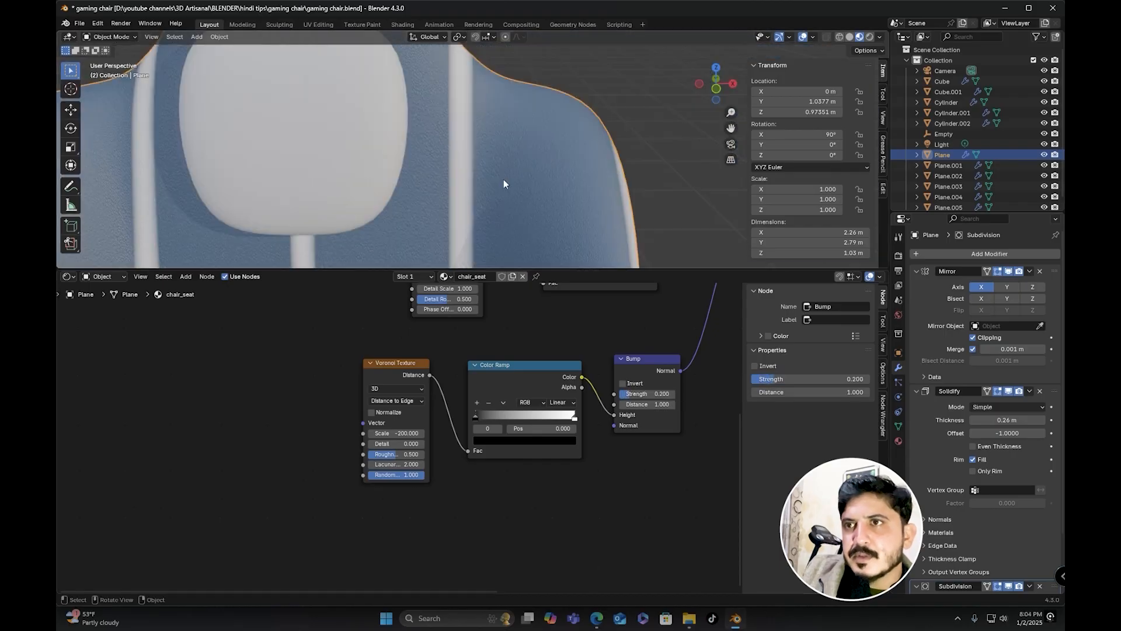
{"action": "middle_click_drag", "start_coordinate": [537, 184], "coordinate": [548, 108], "text": "shift"}
{"action": "middle_click_drag", "start_coordinate": [549, 108], "coordinate": [506, 165]}
{"action": "scroll", "coordinate": [506, 164], "scroll_direction": "up", "scroll_amount": 2}
Step: Set the Voronoi Texture's Scale to -500 and check the finer grain on the backrest
{"action": "left_click", "coordinate": [398, 433]}
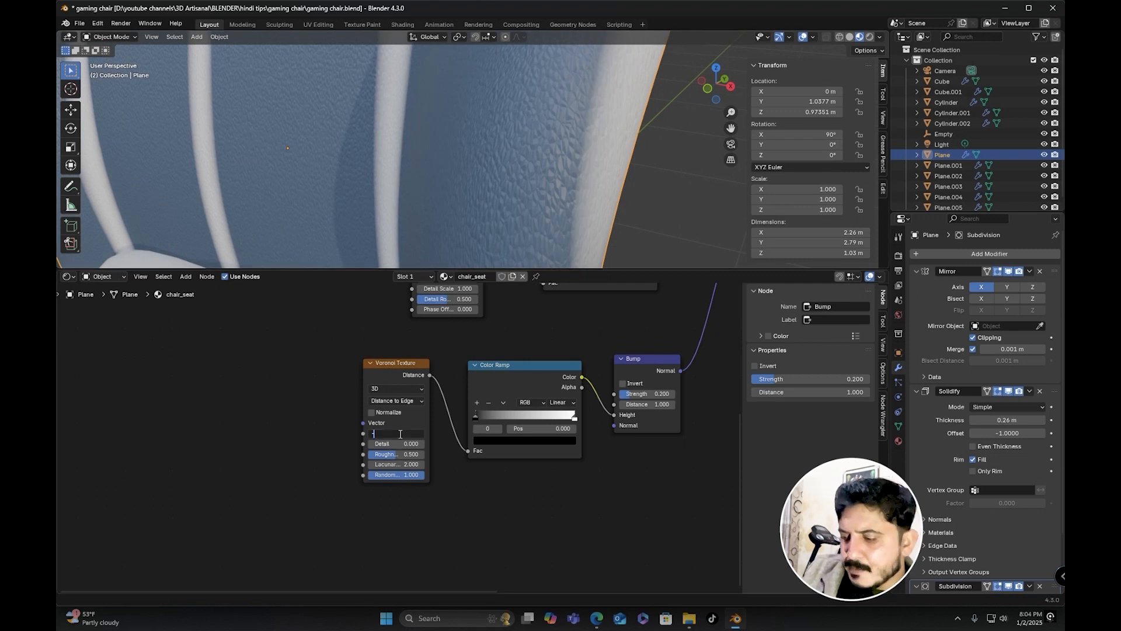
{"action": "type", "text": "550"}
{"action": "key", "text": "Return"}
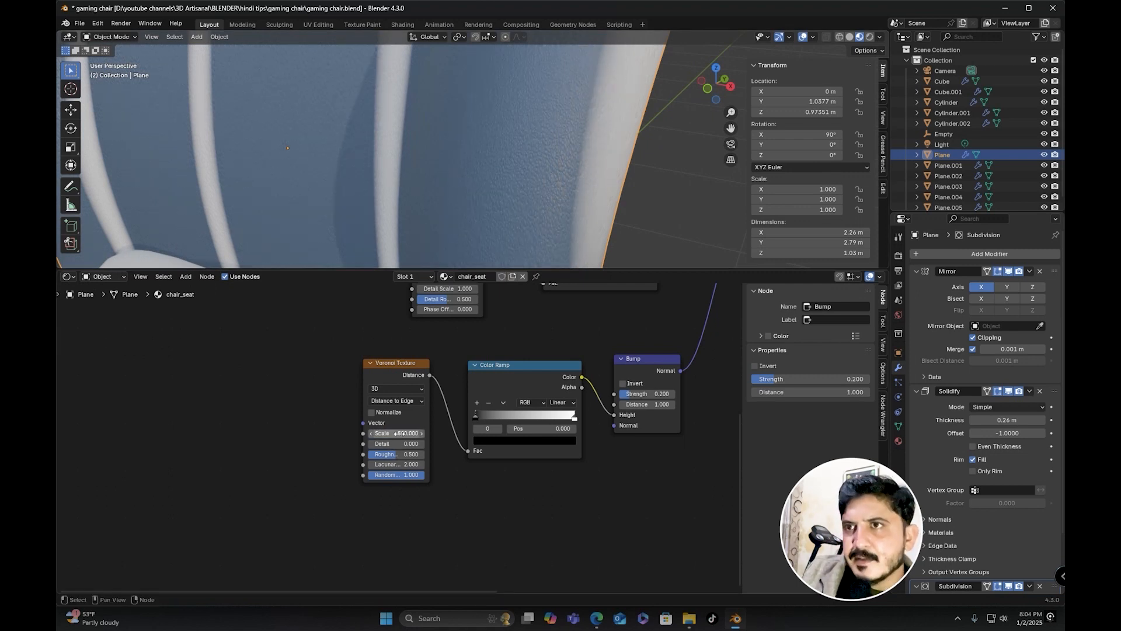
{"action": "middle_click_drag", "start_coordinate": [528, 203], "coordinate": [456, 225], "text": "shift"}
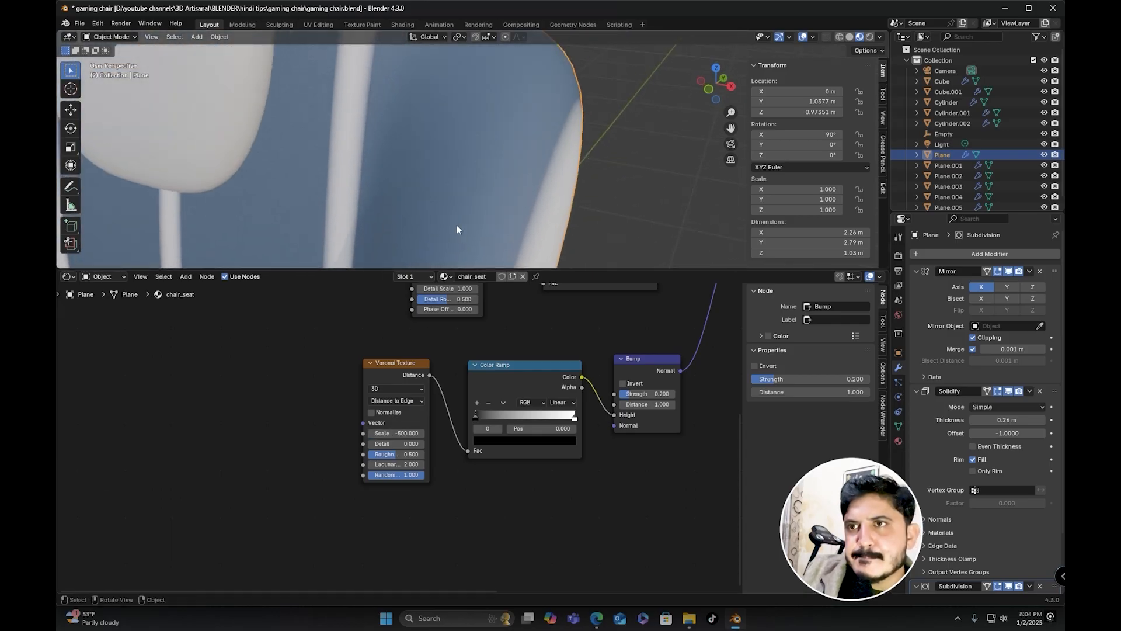
{"action": "mouse_move", "coordinate": [475, 175]}
{"action": "middle_mouse_down", "text": "shift"}
{"action": "mouse_move", "coordinate": [458, 248]}
{"action": "mouse_move", "coordinate": [458, 197]}
{"action": "mouse_move", "coordinate": [485, 180]}
{"action": "mouse_move", "coordinate": [494, 187]}
{"action": "middle_mouse_up", "text": "shift"}
Step: Raise the Bump node's Strength to 0.275 and check the backrest from another angle
{"action": "left_click_drag", "start_coordinate": [629, 396], "coordinate": [636, 396]}
{"action": "scroll", "coordinate": [448, 185], "scroll_direction": "down", "scroll_amount": 6}
{"action": "middle_click_drag", "start_coordinate": [448, 185], "coordinate": [468, 181]}
{"action": "middle_click_drag", "start_coordinate": [468, 182], "coordinate": [461, 149], "text": "shift"}
{"action": "scroll", "coordinate": [527, 167], "scroll_direction": "down", "scroll_amount": 3}
{"action": "scroll", "coordinate": [463, 145], "scroll_direction": "up", "scroll_amount": 3}
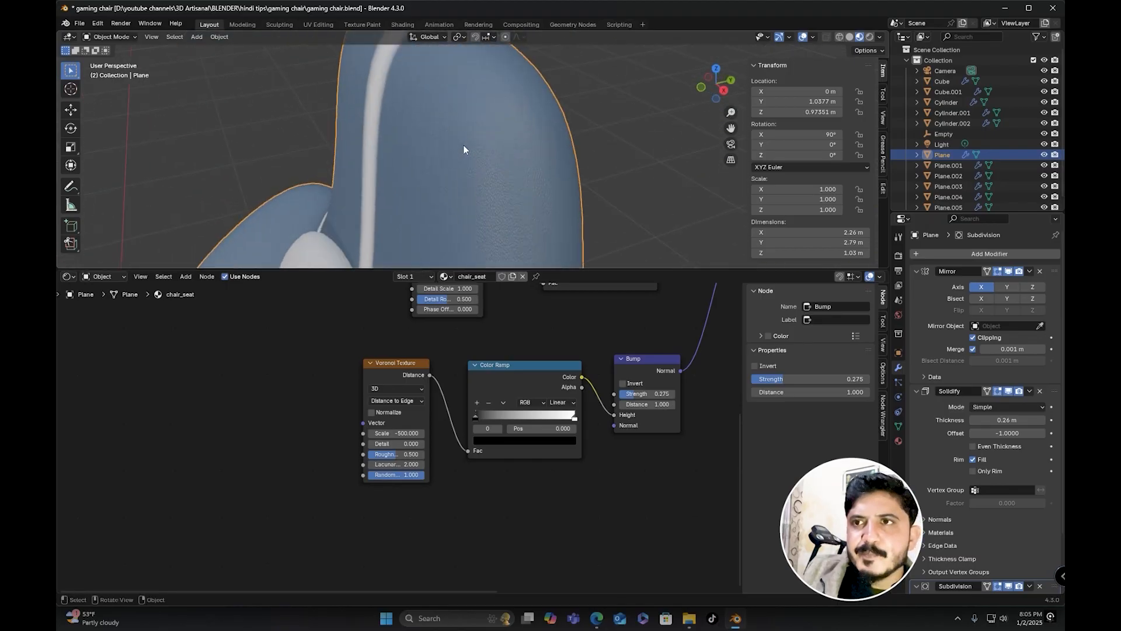
Step: Lower the Bump node's Strength to 0.225
{"action": "scroll", "coordinate": [463, 147], "scroll_direction": "up", "scroll_amount": 2}
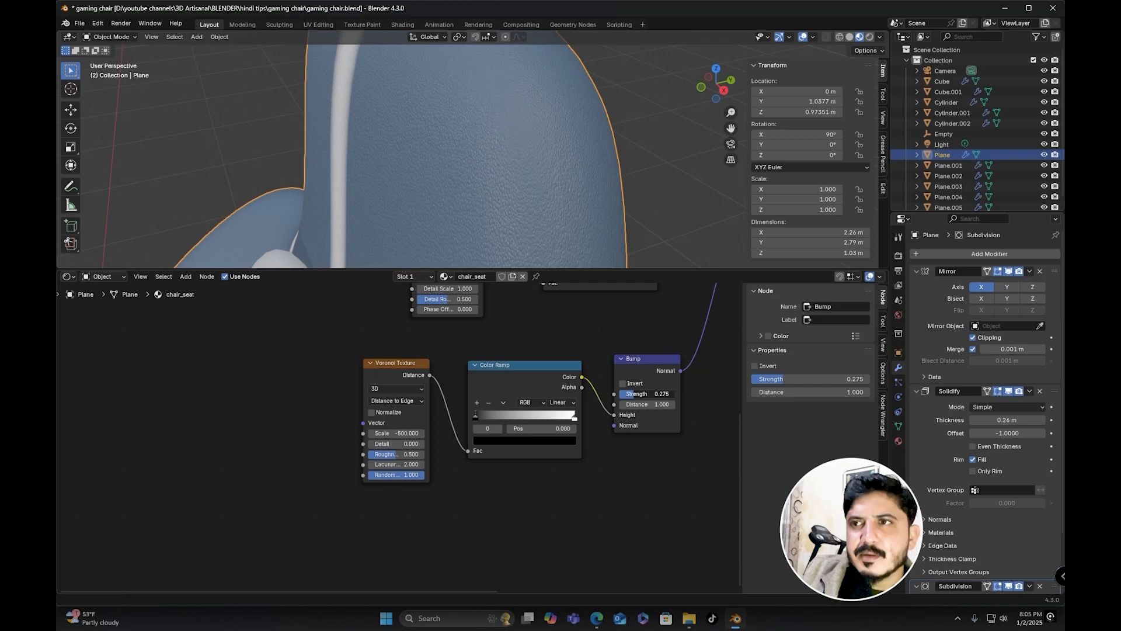
{"action": "scroll", "coordinate": [439, 127], "scroll_direction": "down", "scroll_amount": 3}
{"action": "middle_click_drag", "start_coordinate": [440, 127], "coordinate": [488, 135]}
{"action": "scroll", "coordinate": [510, 118], "scroll_direction": "down", "scroll_amount": 2}
{"action": "scroll", "coordinate": [489, 140], "scroll_direction": "down", "scroll_amount": 2}
{"action": "middle_click_drag", "start_coordinate": [495, 187], "coordinate": [540, 83], "text": "shift"}
Step: Link the backrest's chair_seat material to the seat cushion
{"action": "scroll", "coordinate": [526, 73], "scroll_direction": "down", "scroll_amount": 2}
{"action": "scroll", "coordinate": [503, 125], "scroll_direction": "up", "scroll_amount": 1}
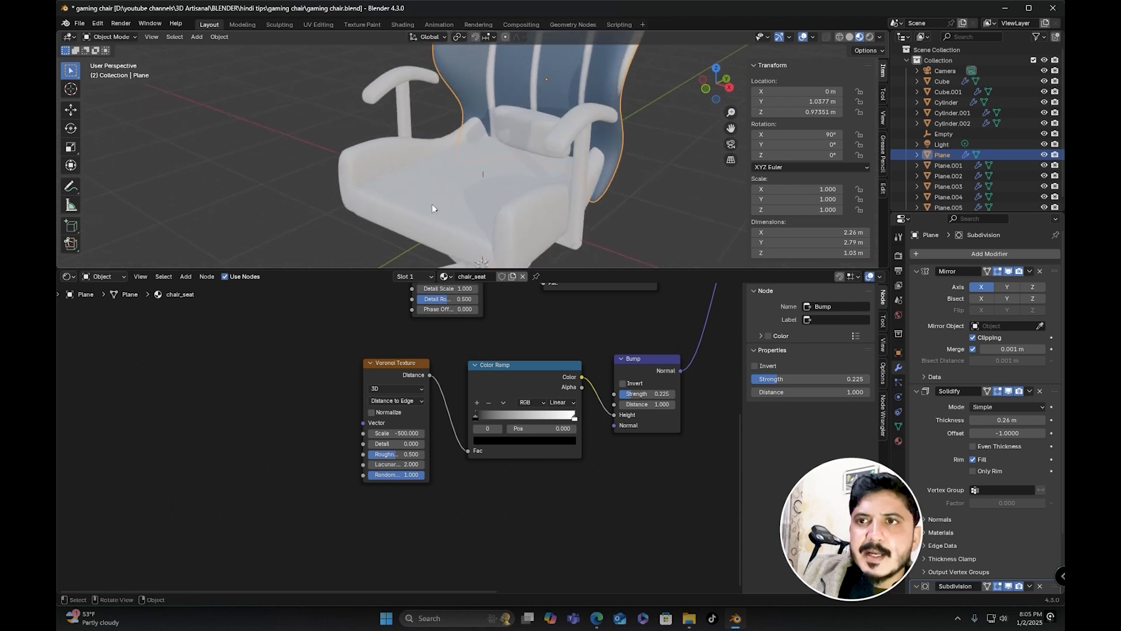
{"action": "left_click", "coordinate": [419, 203]}
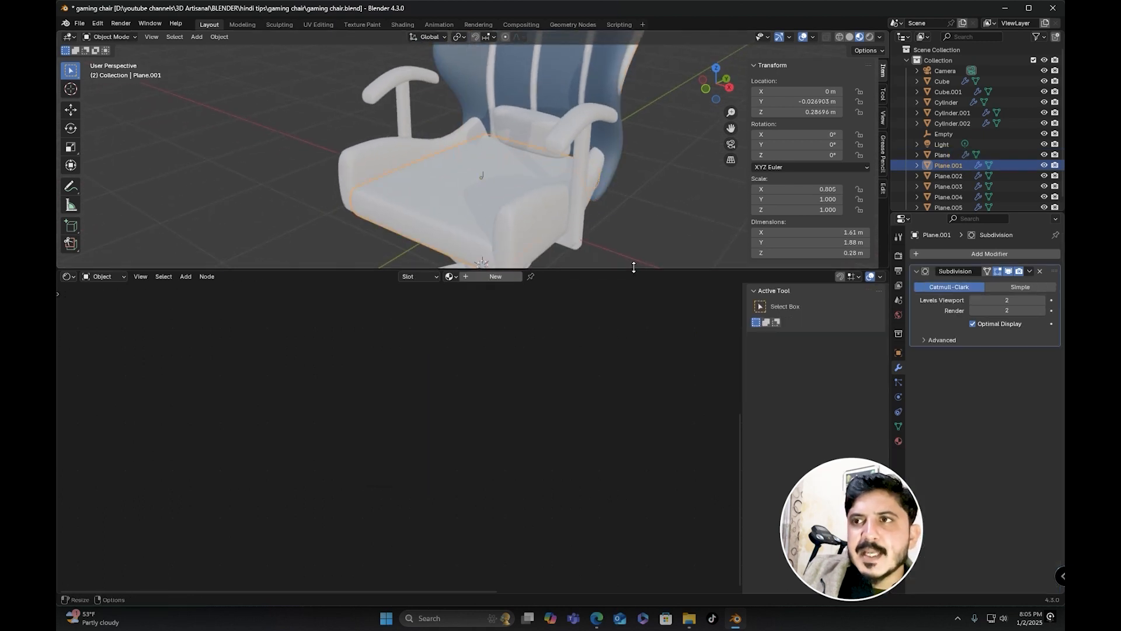
{"action": "left_click_drag", "start_coordinate": [633, 267], "coordinate": [626, 407]}
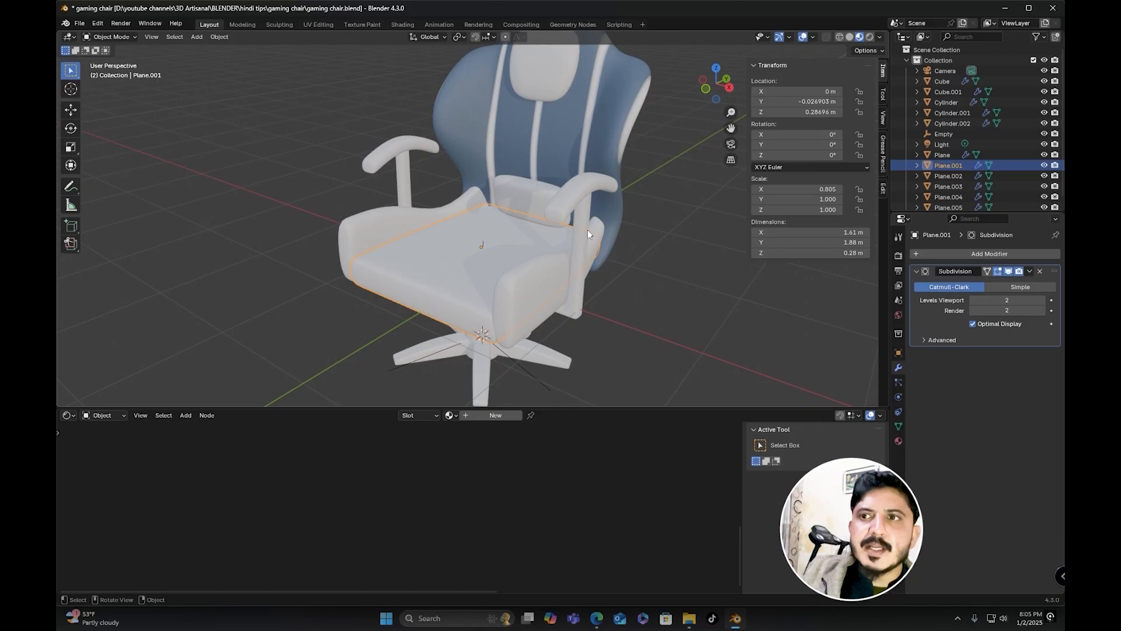
{"action": "left_click", "coordinate": [611, 110], "text": "shift"}
{"action": "middle_click_drag", "start_coordinate": [611, 110], "coordinate": [593, 148]}
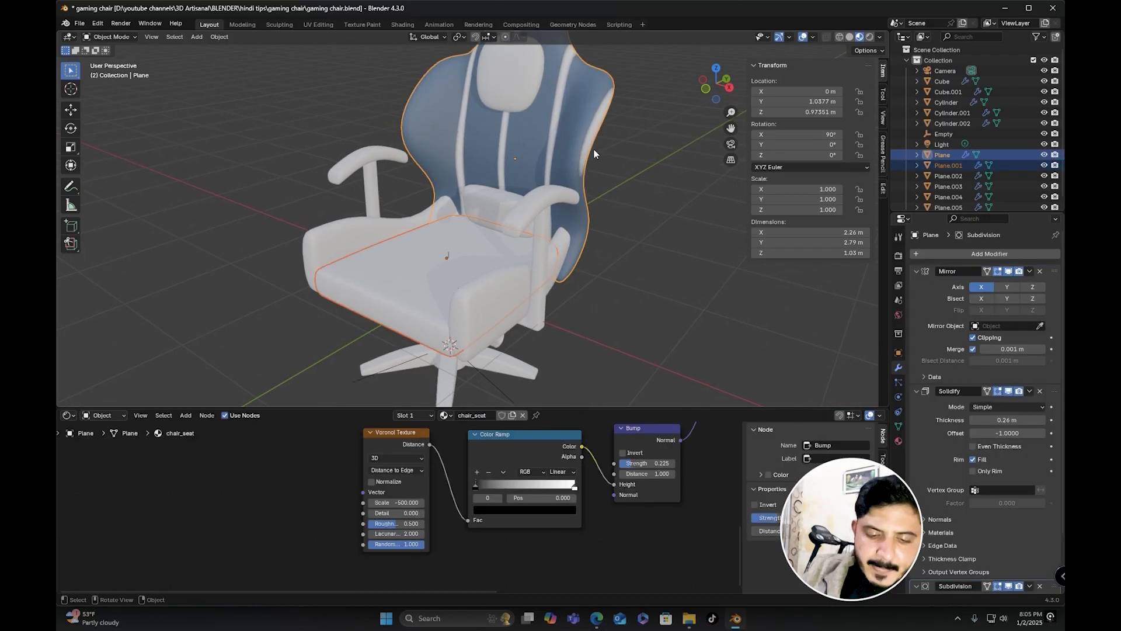
{"action": "key", "text": "ctrl+l"}
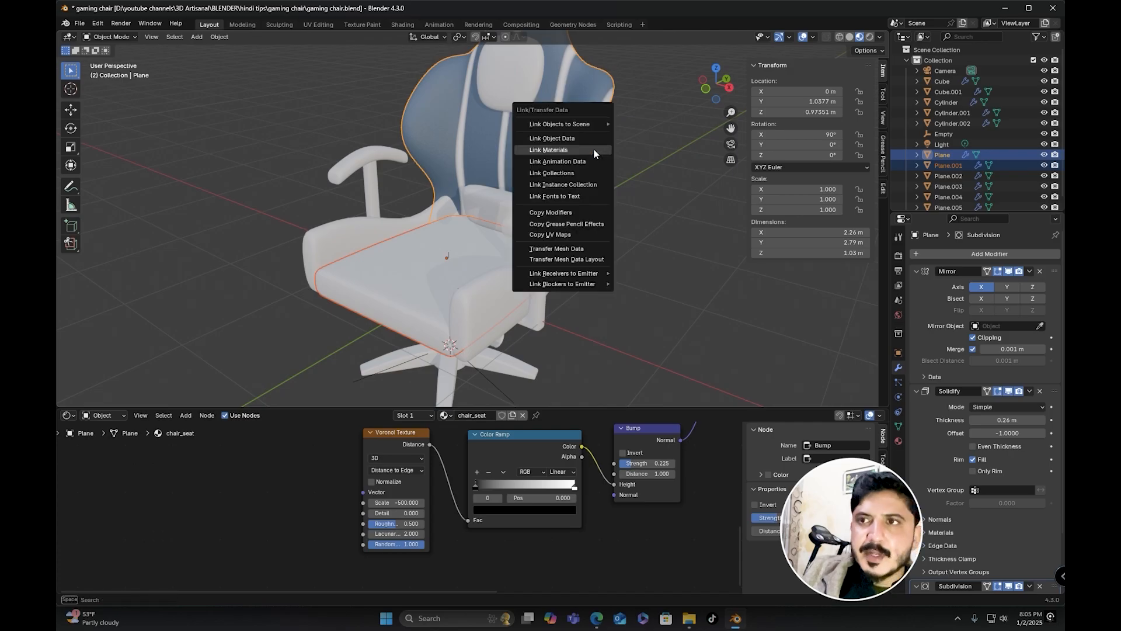
Step: Link the backrest's chair_seat material to the lumbar pillow
{"action": "middle_click_drag", "start_coordinate": [469, 283], "coordinate": [515, 306]}
{"action": "scroll", "coordinate": [472, 228], "scroll_direction": "up", "scroll_amount": 5}
{"action": "middle_click_drag", "start_coordinate": [472, 227], "coordinate": [462, 278]}
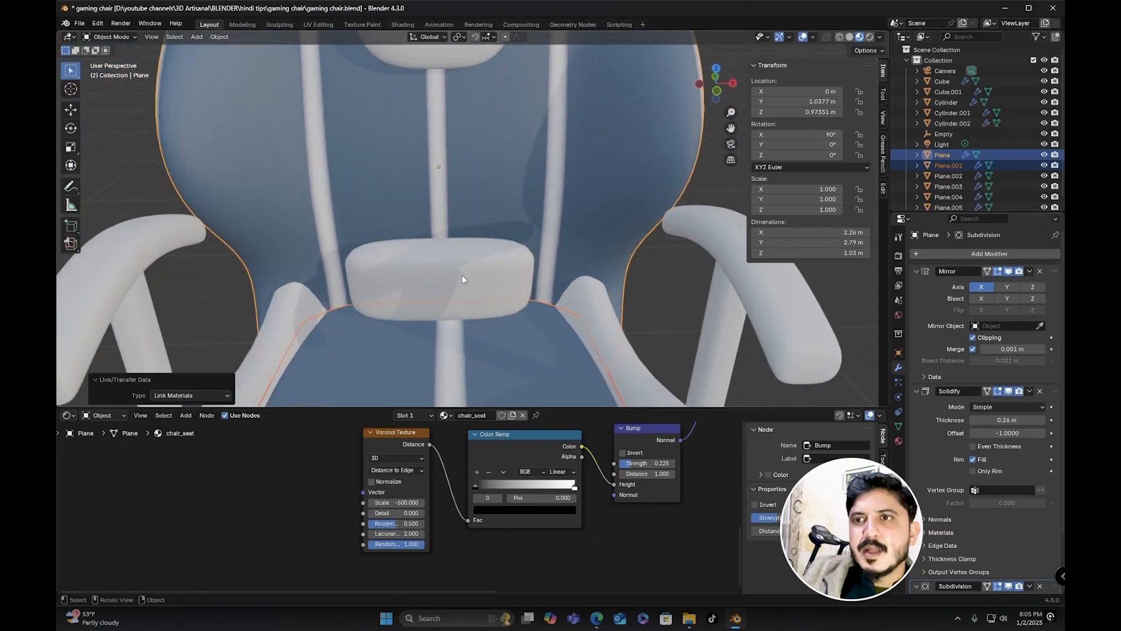
{"action": "left_click", "coordinate": [462, 278]}
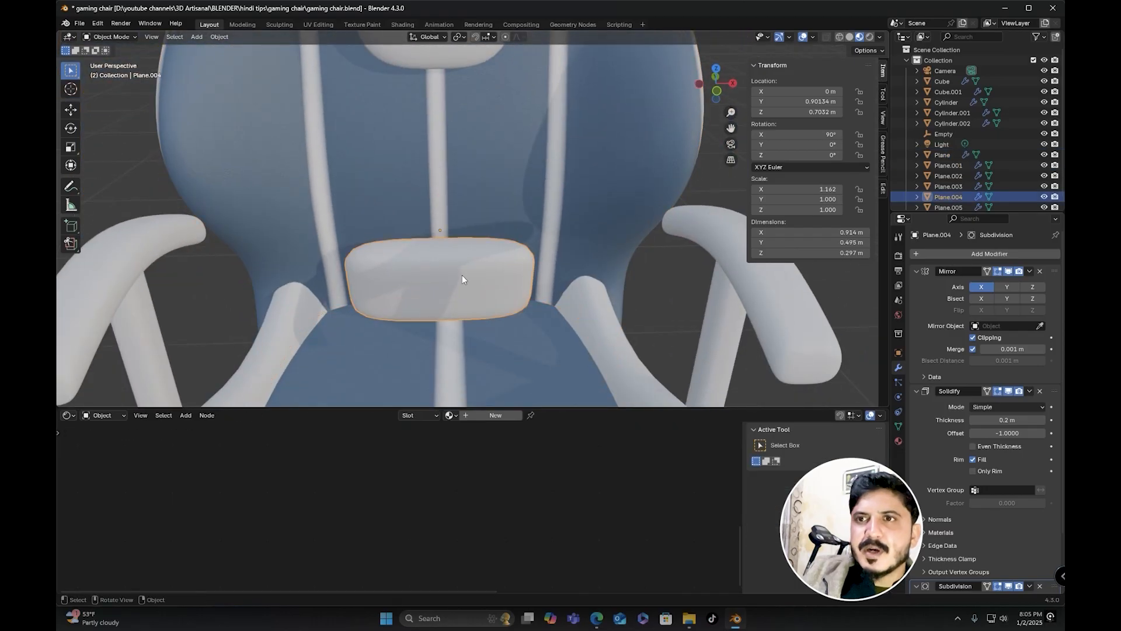
{"action": "left_click", "coordinate": [531, 123], "text": "shift"}
{"action": "key", "text": "ctrl"}
{"action": "key", "text": "ctrl+l"}
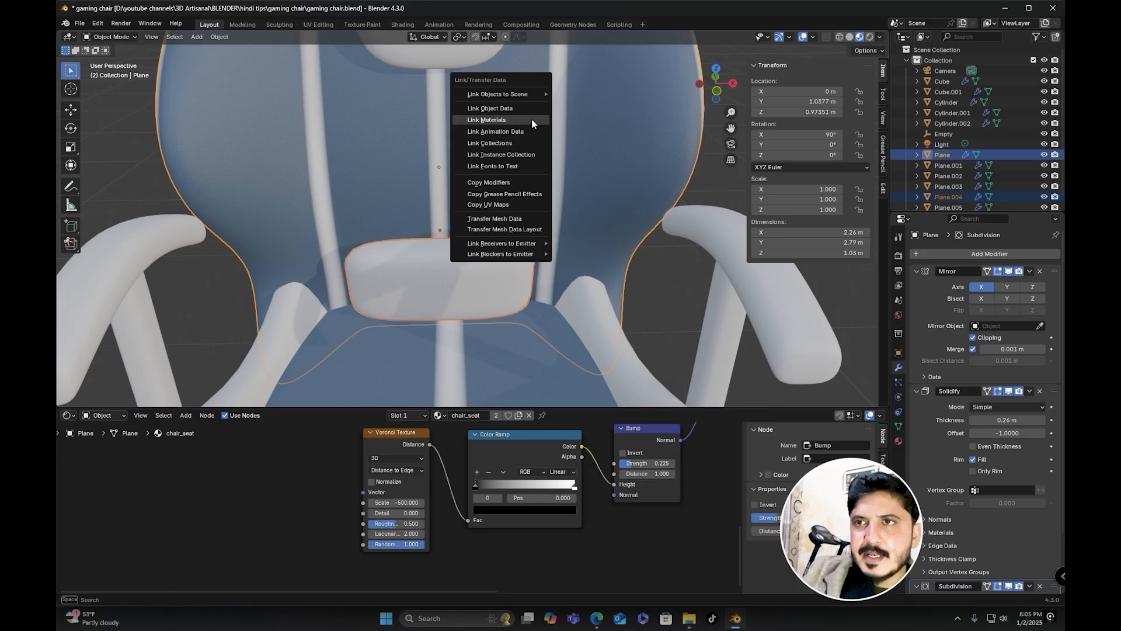
{"action": "left_click", "coordinate": [531, 119]}
Step: Link the backrest's chair_seat material to the seat's side bolsters
{"action": "middle_click_drag", "start_coordinate": [541, 147], "coordinate": [454, 125]}
{"action": "left_click", "coordinate": [557, 262]}
{"action": "left_click", "coordinate": [452, 121], "text": "shift"}
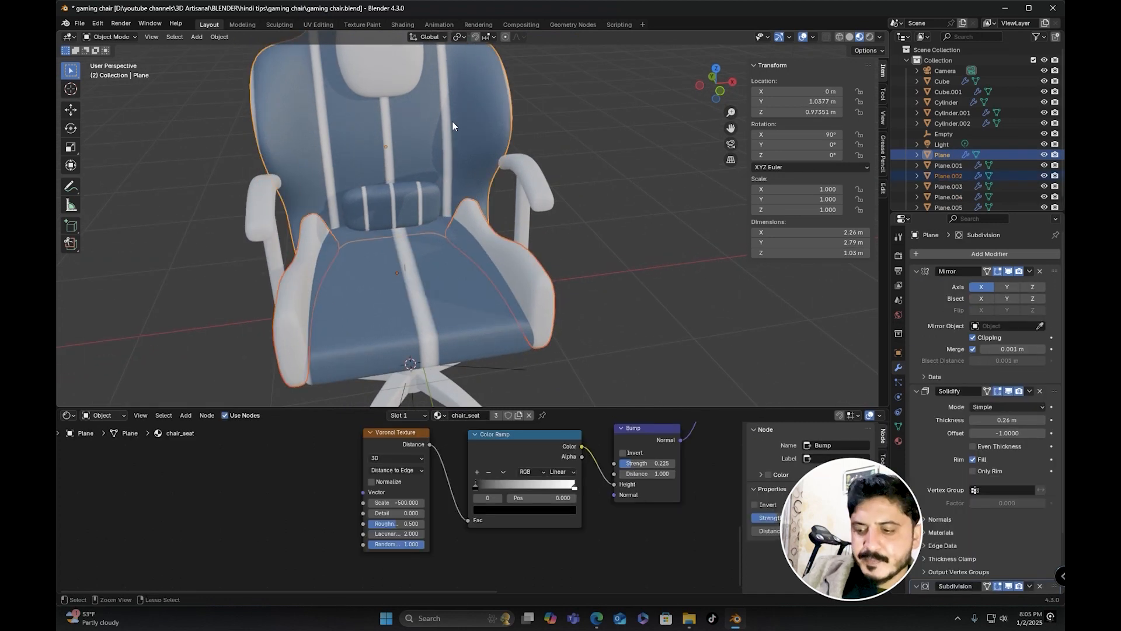
{"action": "key", "text": "ctrl+l"}
{"action": "left_click", "coordinate": [452, 122]}
Step: Make the side bolsters' chair_seat material a single-user copy, separate from the other upholstered parts
{"action": "middle_click_drag", "start_coordinate": [453, 125], "coordinate": [578, 219]}
{"action": "left_click", "coordinate": [591, 235]}
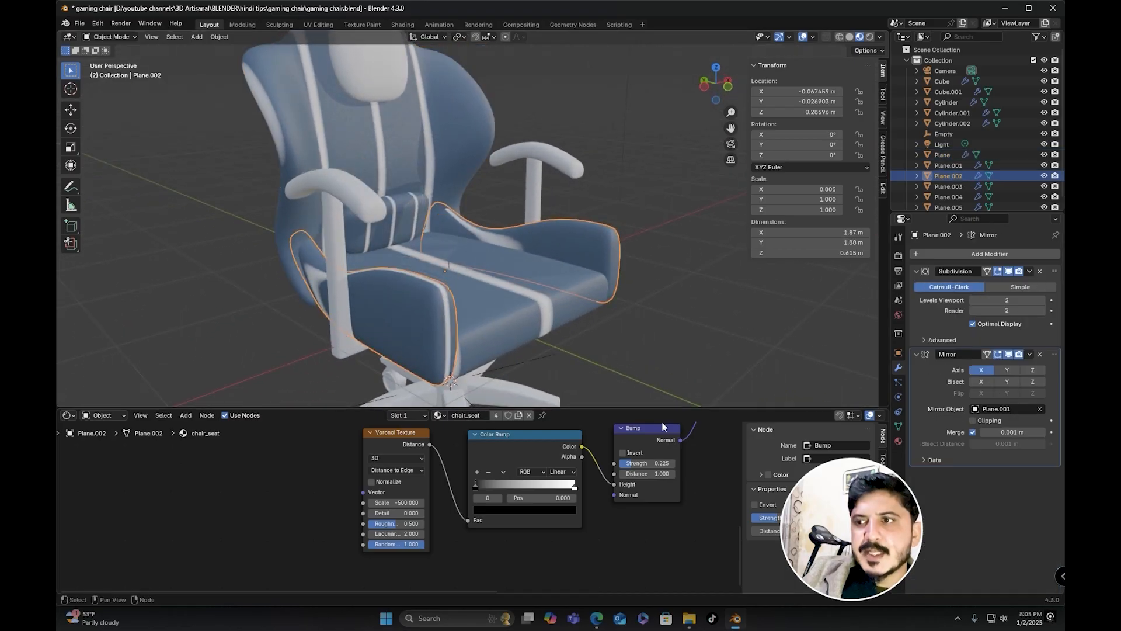
{"action": "left_click_drag", "start_coordinate": [663, 409], "coordinate": [613, 322]}
{"action": "scroll", "coordinate": [550, 357], "scroll_direction": "down", "scroll_amount": 1}
{"action": "middle_click_drag", "start_coordinate": [550, 358], "coordinate": [521, 422]}
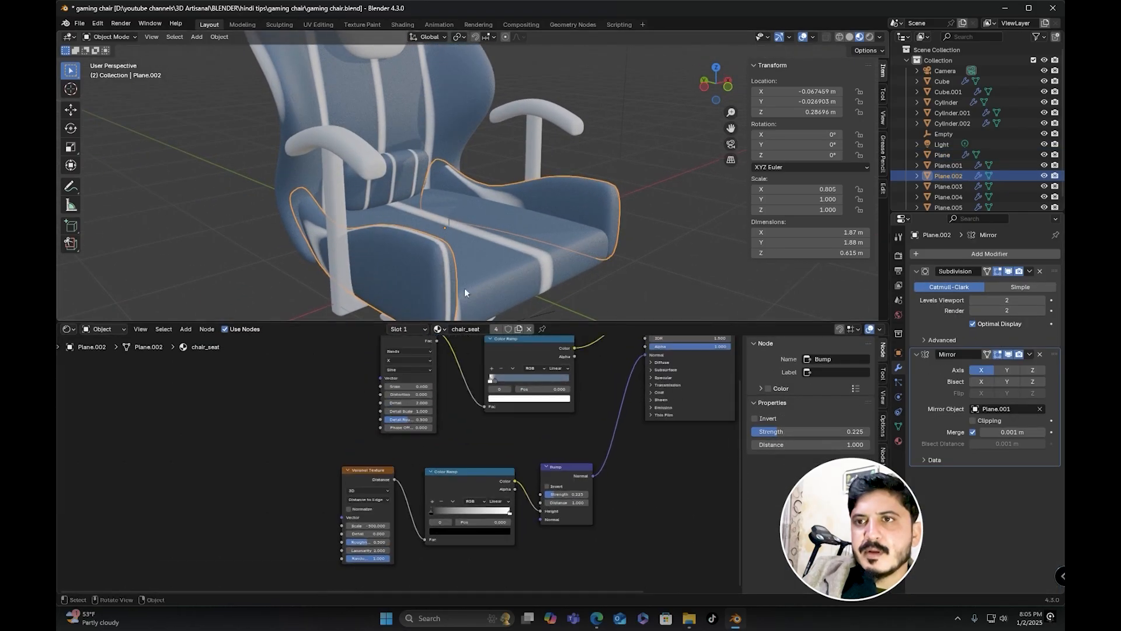
{"action": "middle_click_drag", "start_coordinate": [521, 224], "coordinate": [517, 232]}
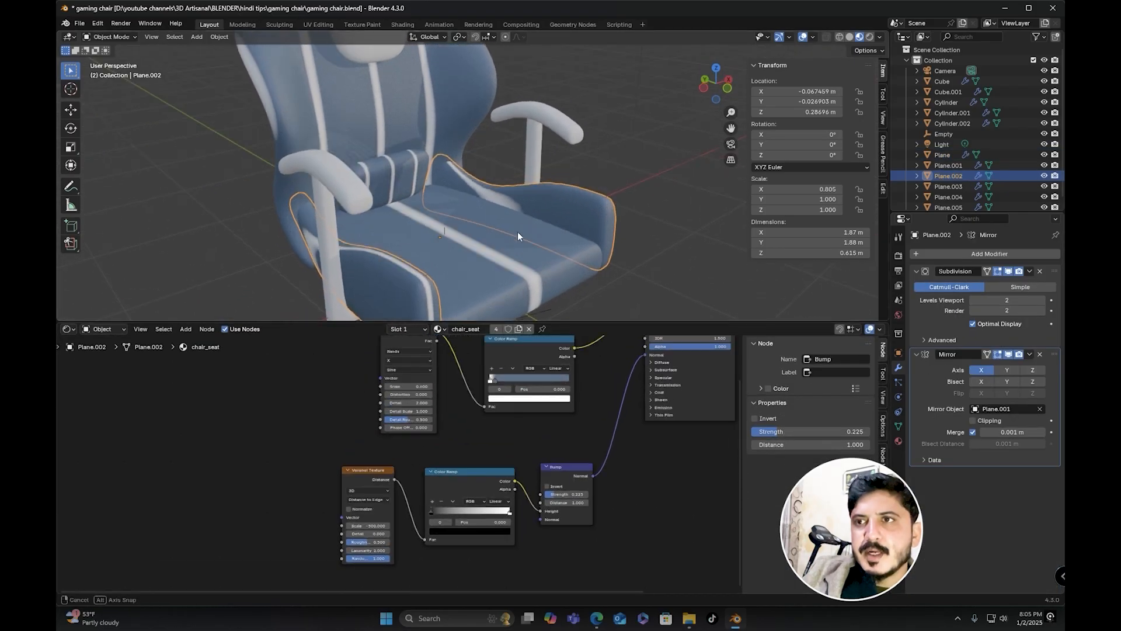
{"action": "left_click", "coordinate": [518, 330]}
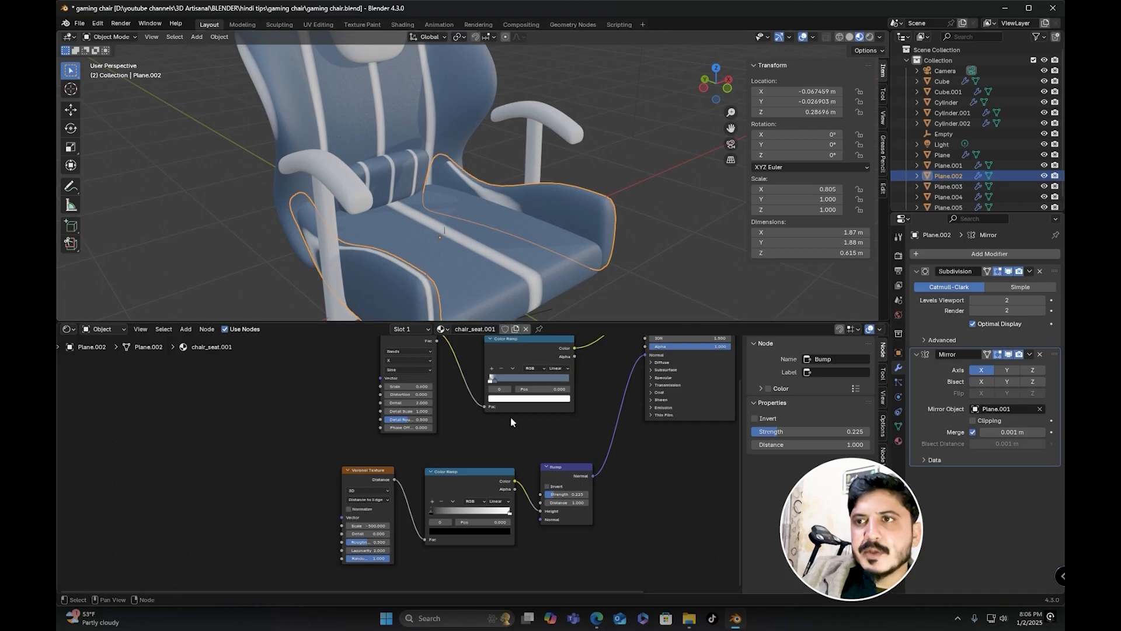
Step: Try nudging the Voronoi Texture's Scale in the side bolsters' material and undo the changes
{"action": "middle_click_drag", "start_coordinate": [574, 212], "coordinate": [534, 197]}
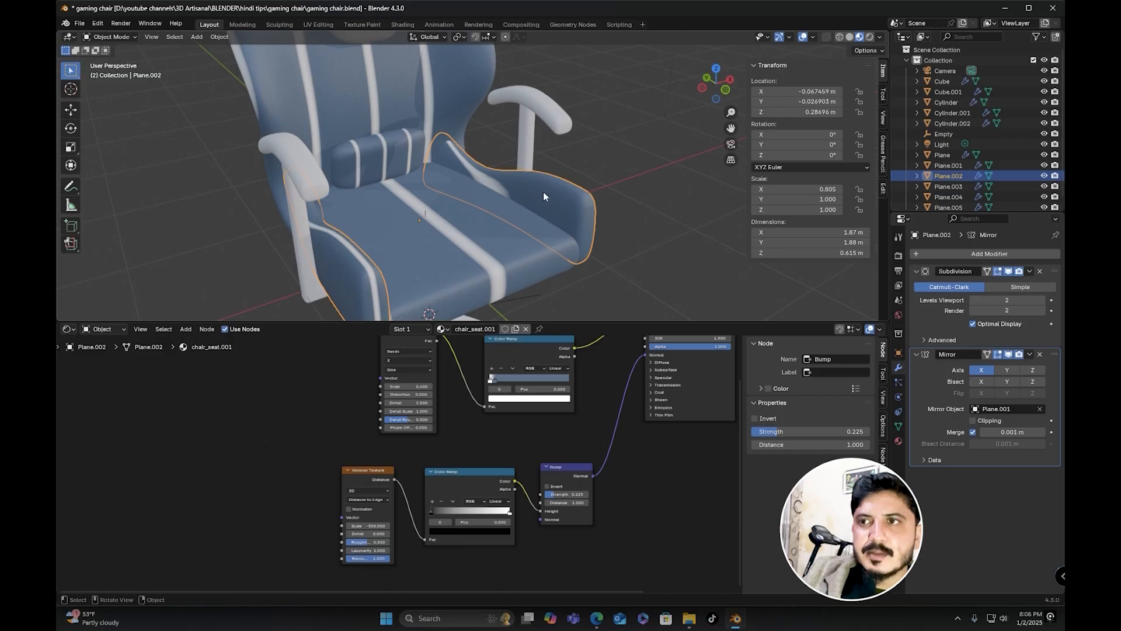
{"action": "left_click_drag", "start_coordinate": [594, 320], "coordinate": [584, 248]}
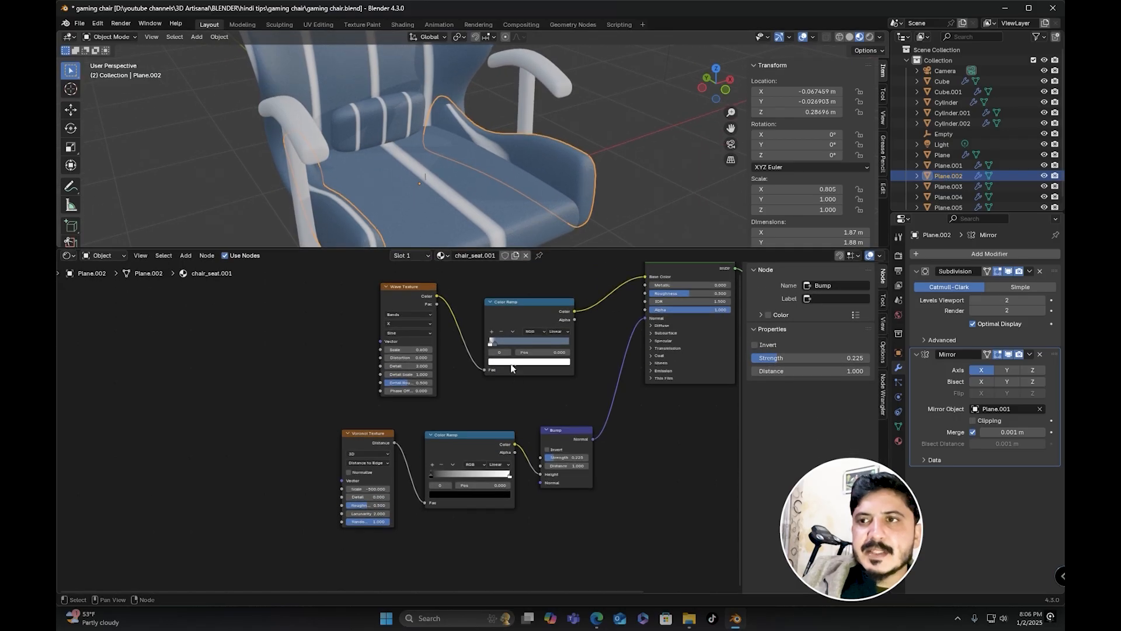
{"action": "middle_click_drag", "start_coordinate": [576, 121], "coordinate": [555, 170]}
{"action": "middle_click_drag", "start_coordinate": [315, 103], "coordinate": [550, 156]}
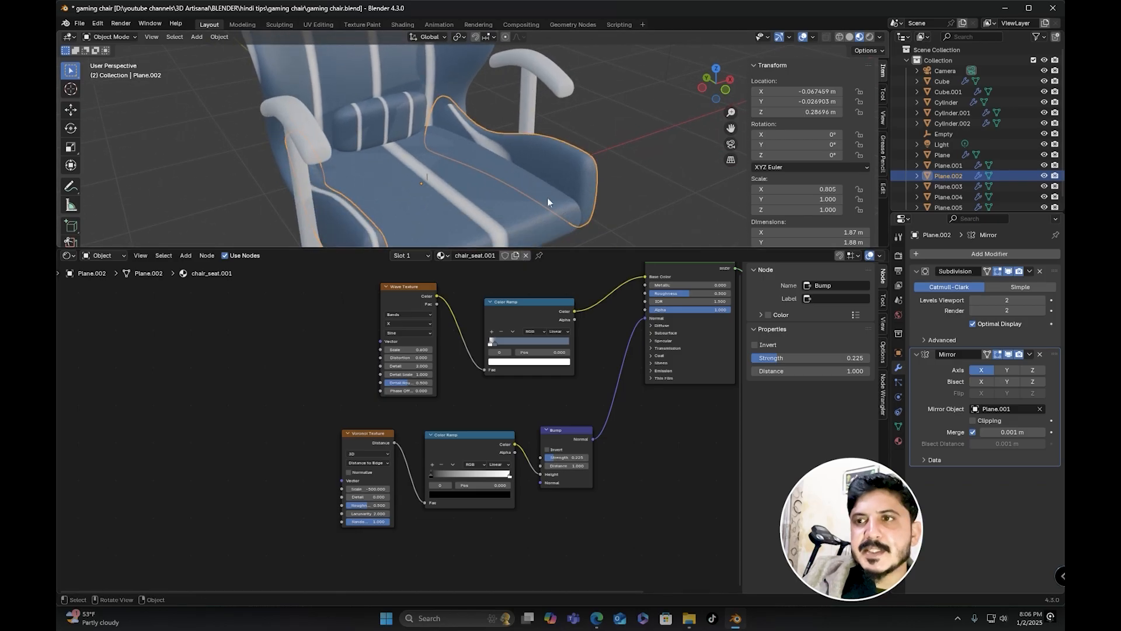
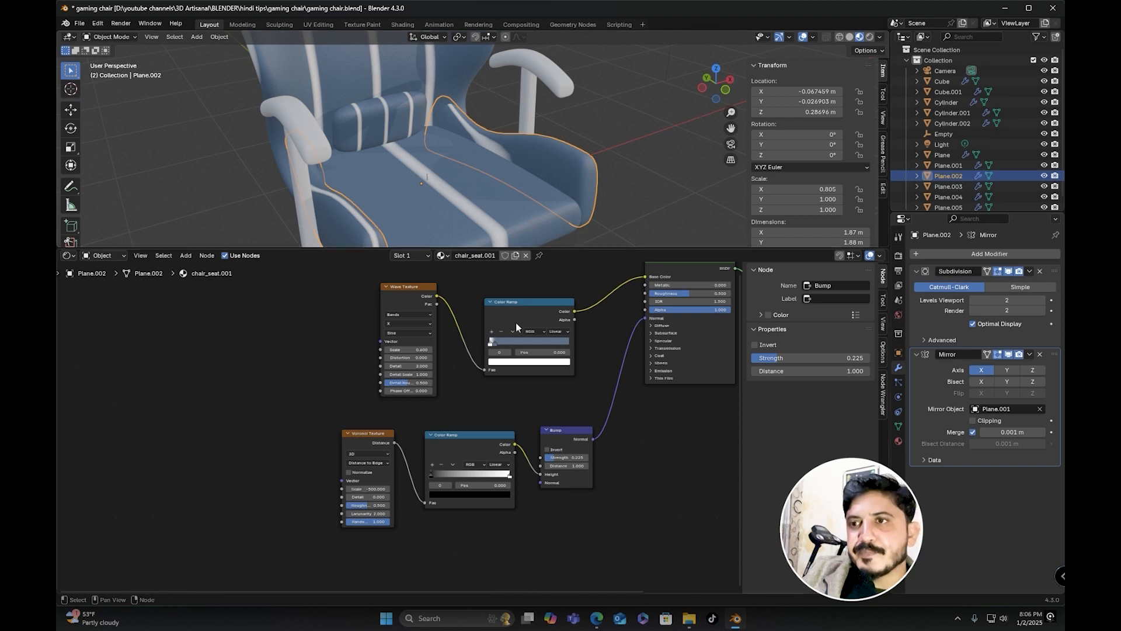
{"action": "scroll", "coordinate": [516, 321], "scroll_direction": "up", "scroll_amount": 3}
{"action": "middle_click_drag", "start_coordinate": [478, 331], "coordinate": [461, 368]}
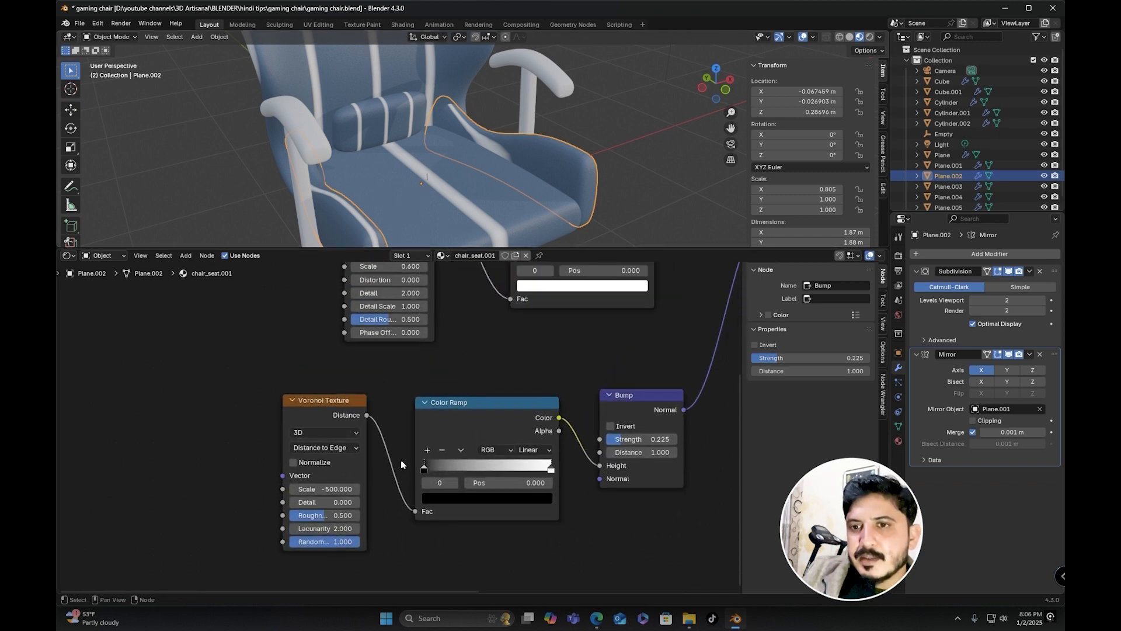
{"action": "middle_click_drag", "start_coordinate": [368, 456], "coordinate": [390, 409]}
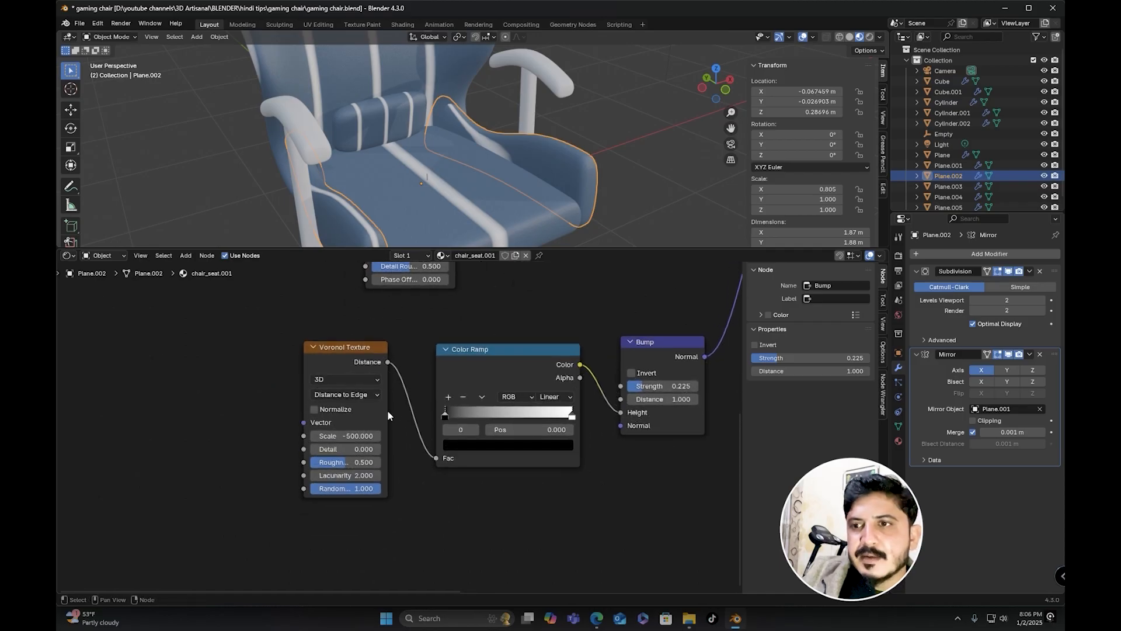
{"action": "left_click_drag", "start_coordinate": [349, 436], "coordinate": [356, 435]}
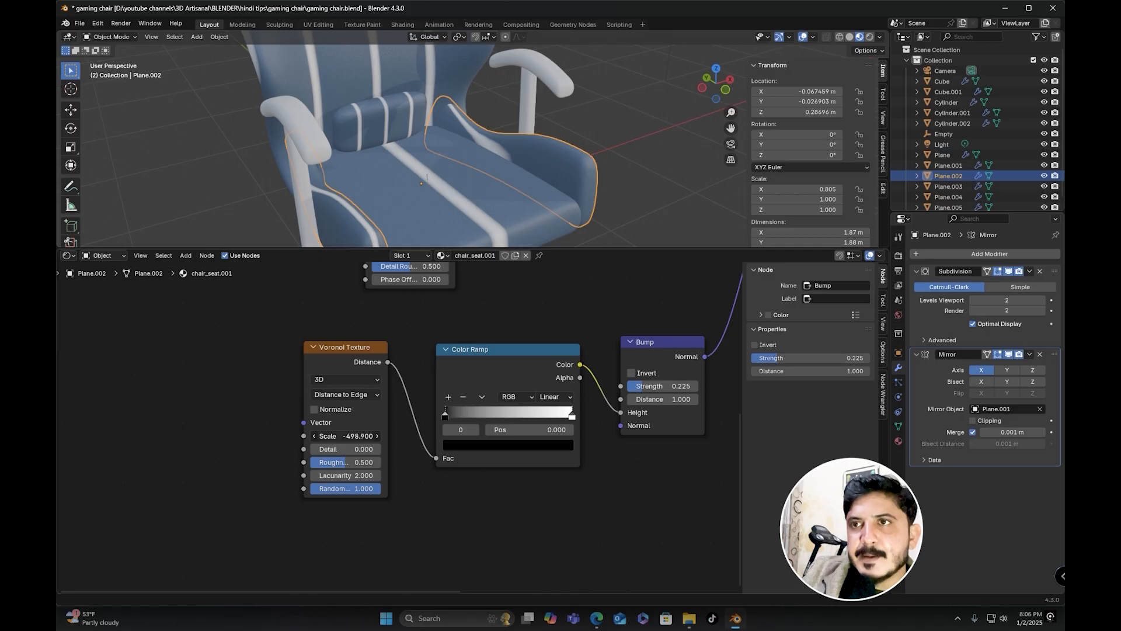
{"action": "key", "text": "ctrl+z"}
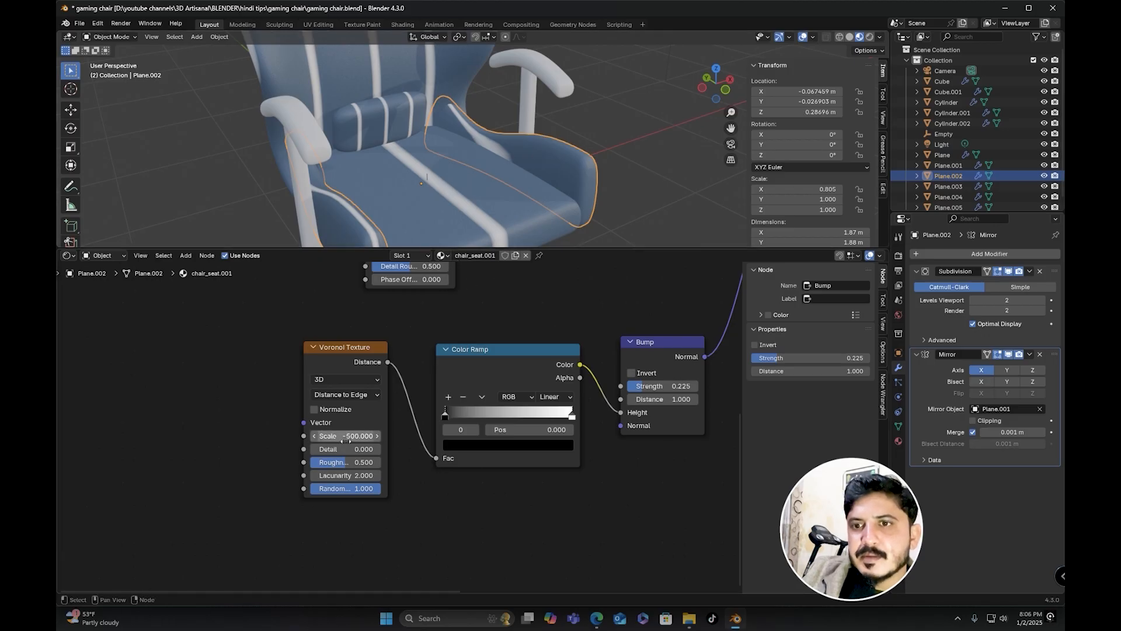
{"action": "left_click_drag", "start_coordinate": [354, 436], "coordinate": [350, 436]}
{"action": "key", "text": "ctrl+z"}
Step: Try adjusting the Voronoi Scale and the bump Color Ramp's white stop, and undo both changes
{"action": "left_click_drag", "start_coordinate": [573, 248], "coordinate": [572, 298]}
{"action": "scroll", "coordinate": [509, 237], "scroll_direction": "down", "scroll_amount": 5}
{"action": "middle_click_drag", "start_coordinate": [490, 231], "coordinate": [431, 253], "text": "shift"}
{"action": "middle_click_drag", "start_coordinate": [464, 240], "coordinate": [517, 186]}
{"action": "scroll", "coordinate": [438, 234], "scroll_direction": "up", "scroll_amount": 3}
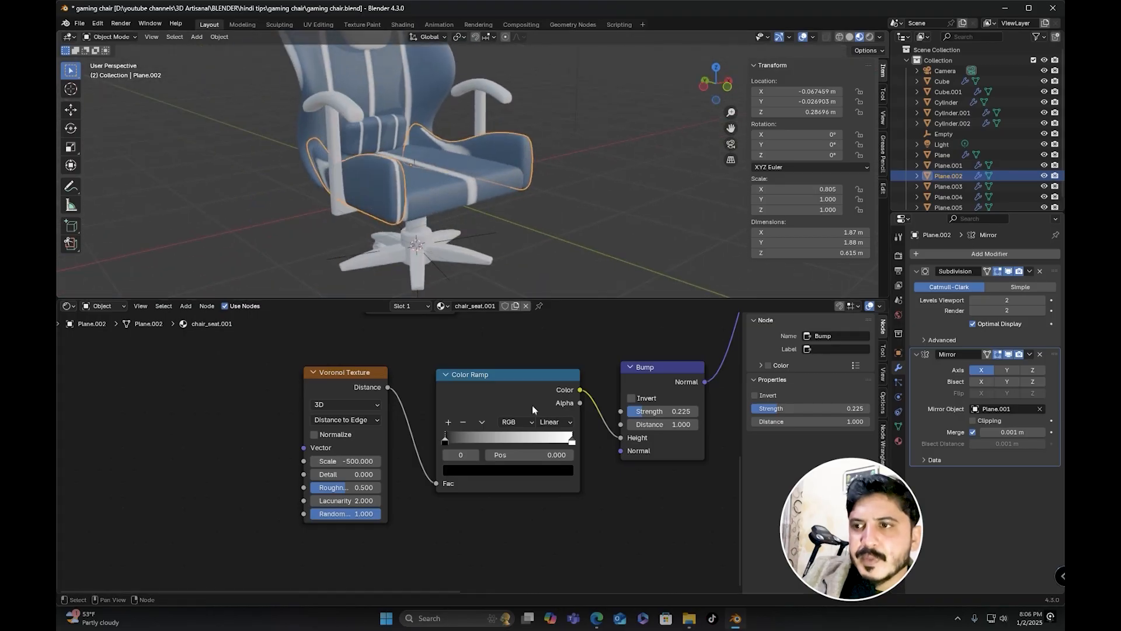
{"action": "scroll", "coordinate": [531, 404], "scroll_direction": "down", "scroll_amount": 2}
{"action": "middle_click_drag", "start_coordinate": [589, 369], "coordinate": [640, 379]}
{"action": "scroll", "coordinate": [425, 536], "scroll_direction": "up", "scroll_amount": 3}
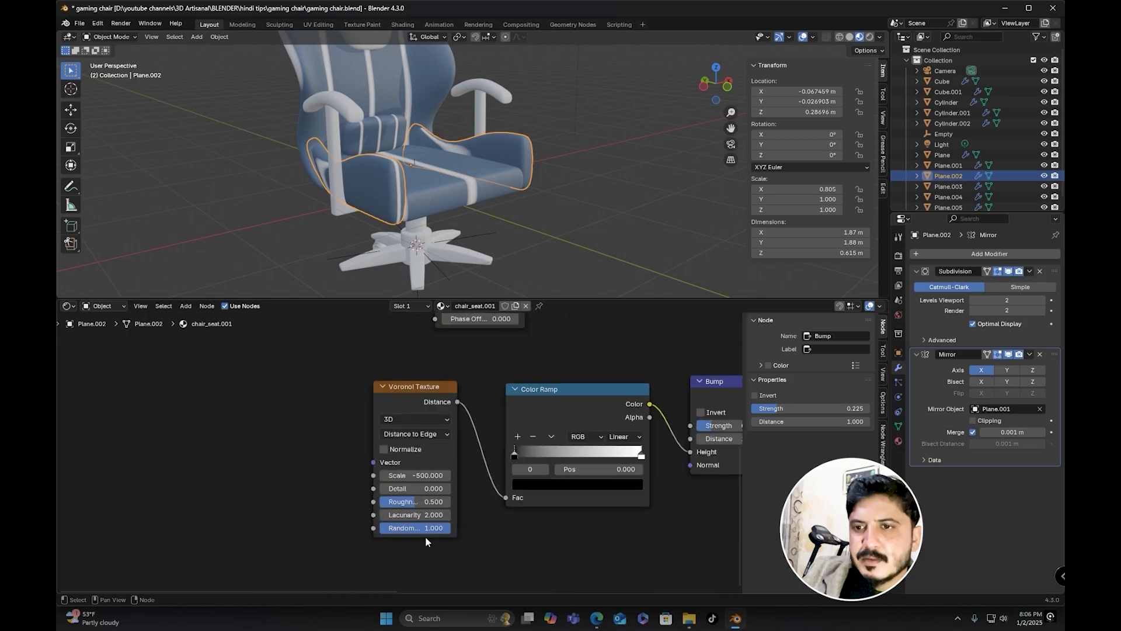
{"action": "left_click_drag", "start_coordinate": [423, 457], "coordinate": [429, 457]}
{"action": "key", "text": "ctrl+z"}
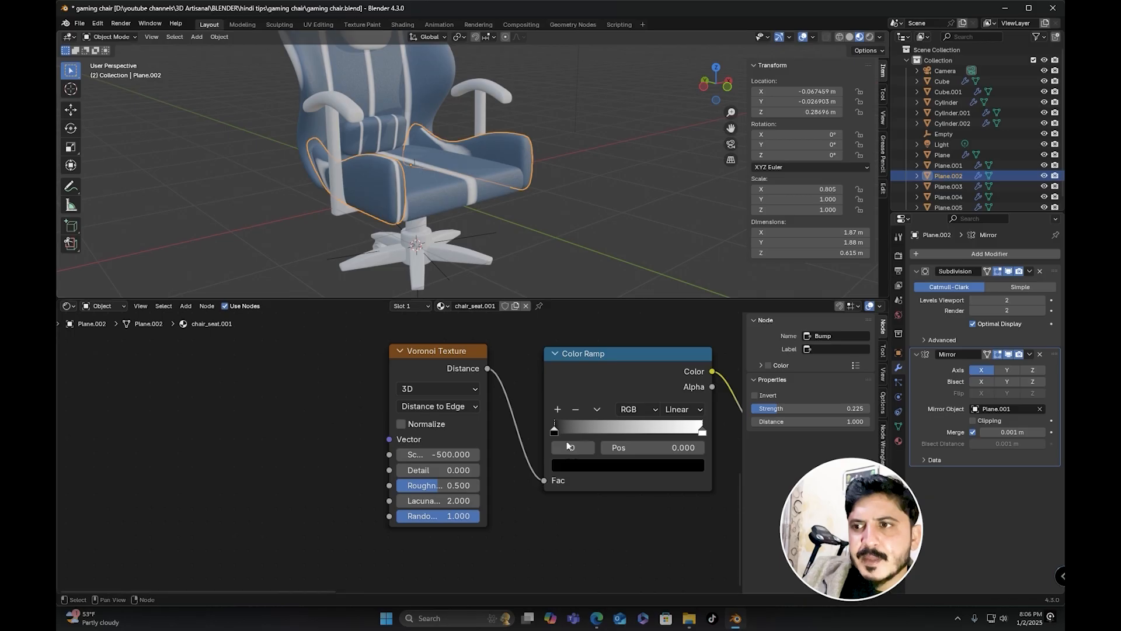
{"action": "mouse_move", "coordinate": [703, 435]}
{"action": "left_mouse_down"}
{"action": "mouse_move", "coordinate": [558, 431]}
{"action": "mouse_move", "coordinate": [683, 431]}
{"action": "left_mouse_up"}
{"action": "key", "text": "ctrl+z"}
Step: Set the Wave Texture's bands direction to Y in the side bolsters' material
{"action": "scroll", "coordinate": [516, 401], "scroll_direction": "down", "scroll_amount": 1}
{"action": "middle_click_drag", "start_coordinate": [534, 351], "coordinate": [477, 510]}
{"action": "scroll", "coordinate": [549, 458], "scroll_direction": "down", "scroll_amount": 1}
{"action": "middle_click_drag", "start_coordinate": [558, 457], "coordinate": [560, 430]}
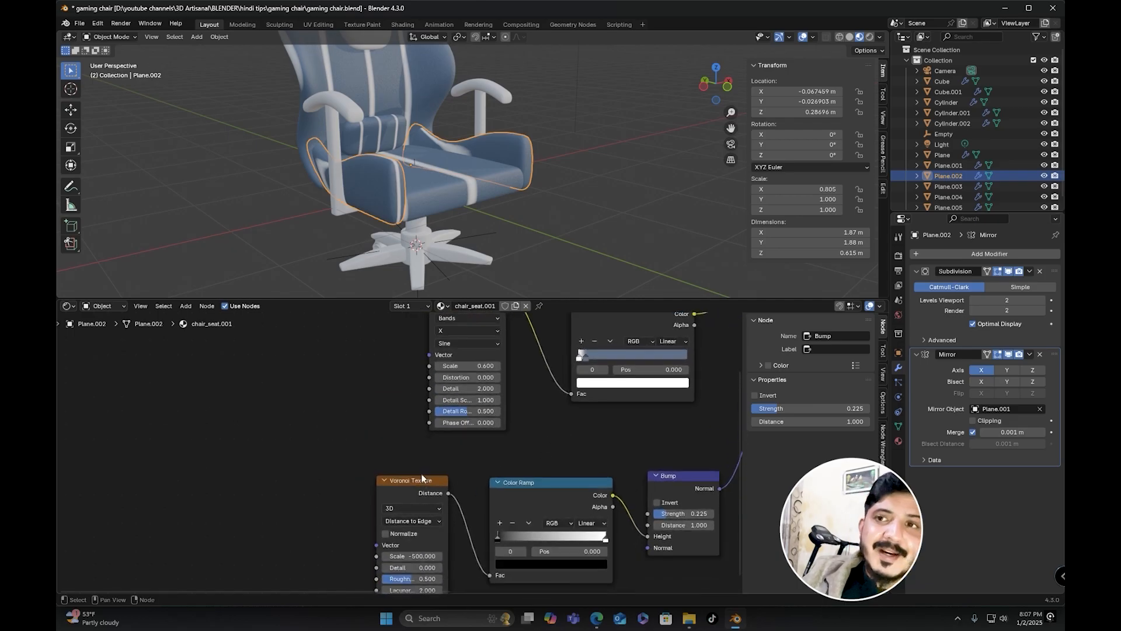
{"action": "scroll", "coordinate": [446, 196], "scroll_direction": "up", "scroll_amount": 6}
{"action": "middle_click_drag", "start_coordinate": [457, 198], "coordinate": [513, 222]}
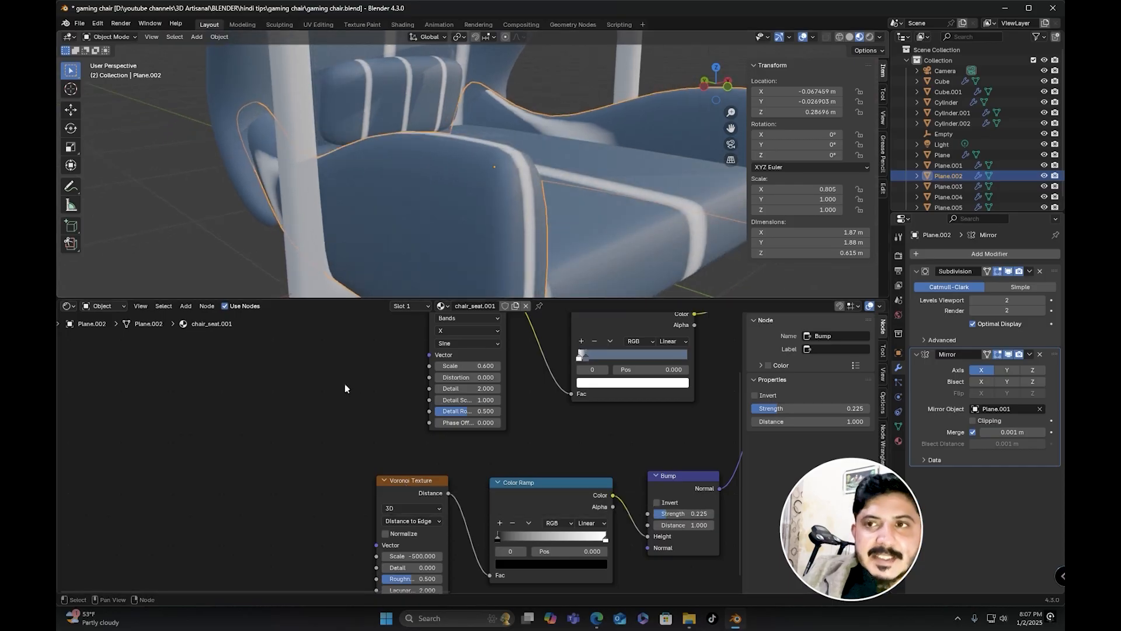
{"action": "middle_click_drag", "start_coordinate": [376, 368], "coordinate": [290, 441]}
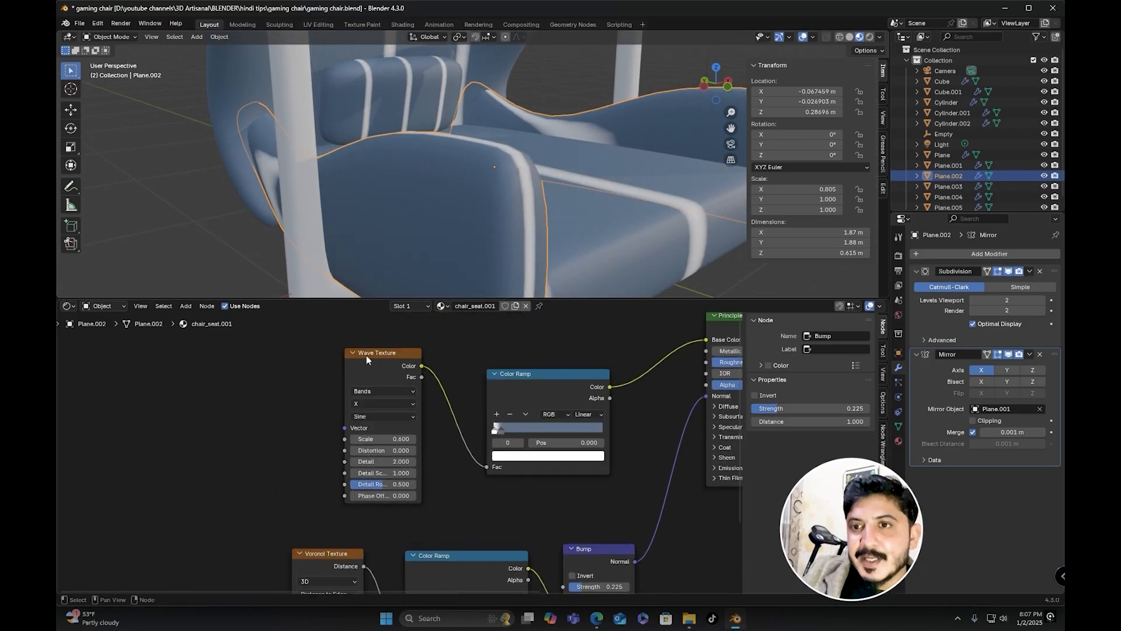
{"action": "left_click", "coordinate": [403, 403]}
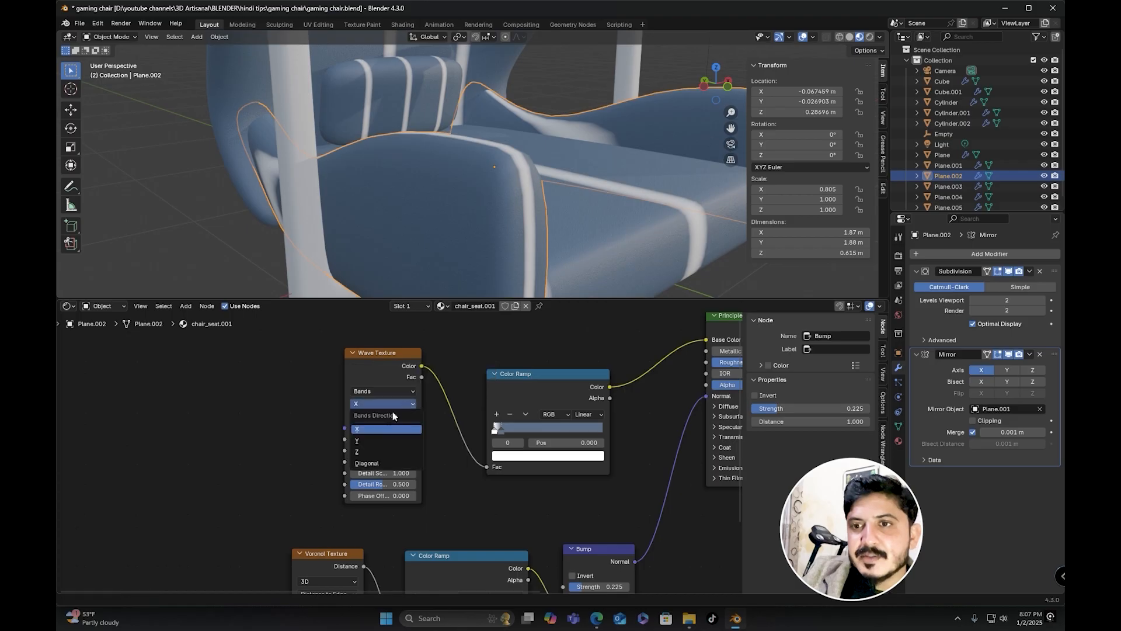
{"action": "left_click", "coordinate": [367, 442]}
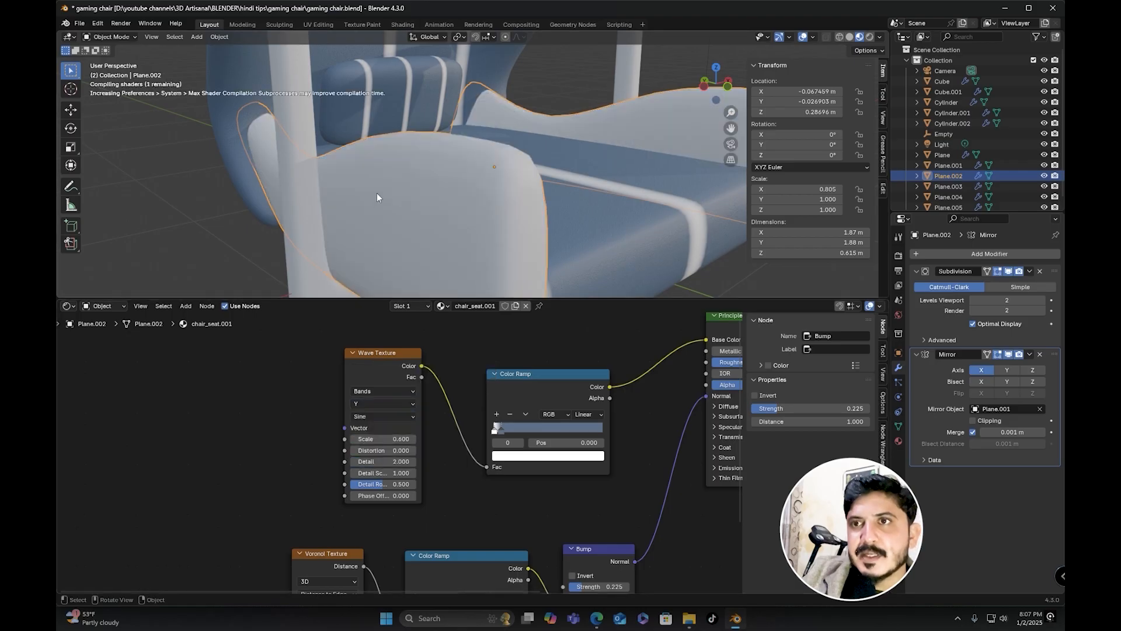
Step: Examine the stripe placement and surface bump on the side bolsters from several angles
{"action": "scroll", "coordinate": [376, 192], "scroll_direction": "down", "scroll_amount": 5}
{"action": "middle_click_drag", "start_coordinate": [377, 193], "coordinate": [464, 246]}
{"action": "scroll", "coordinate": [470, 247], "scroll_direction": "up", "scroll_amount": 3}
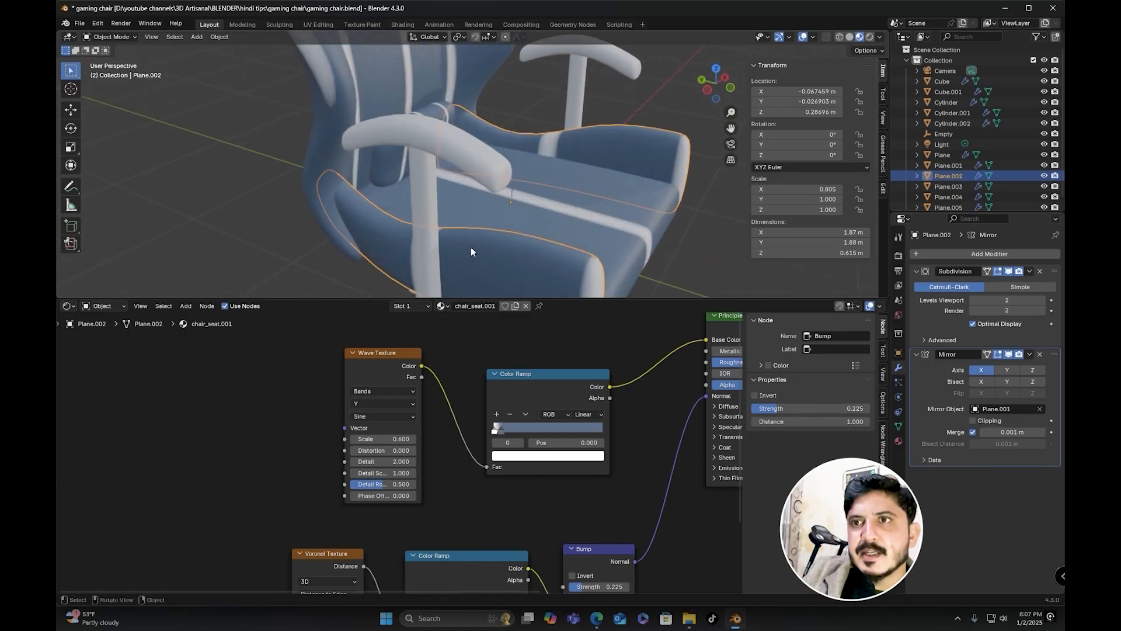
{"action": "scroll", "coordinate": [471, 247], "scroll_direction": "up", "scroll_amount": 6}
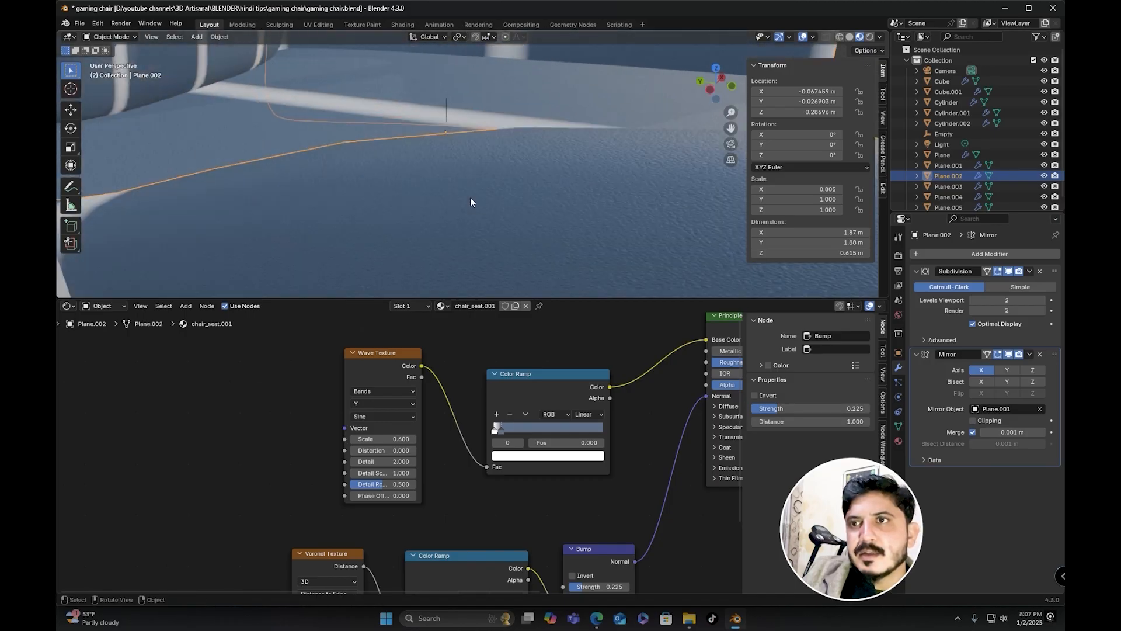
{"action": "scroll", "coordinate": [471, 198], "scroll_direction": "down", "scroll_amount": 3}
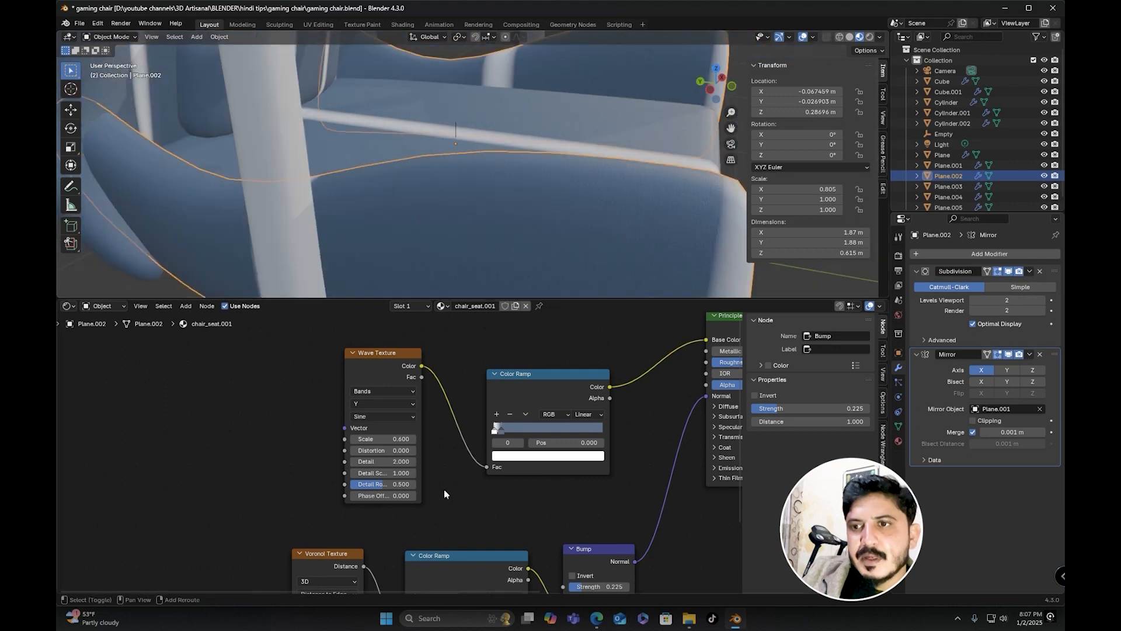
{"action": "scroll", "coordinate": [510, 176], "scroll_direction": "down", "scroll_amount": 4}
{"action": "middle_click_drag", "start_coordinate": [510, 177], "coordinate": [387, 190]}
{"action": "mouse_move", "coordinate": [387, 439]}
{"action": "left_mouse_down"}
{"action": "mouse_move", "coordinate": [373, 438]}
{"action": "mouse_move", "coordinate": [389, 438]}
{"action": "left_mouse_up"}
{"action": "left_click_drag", "start_coordinate": [591, 299], "coordinate": [591, 384]}
{"action": "middle_click_drag", "start_coordinate": [444, 245], "coordinate": [635, 211]}
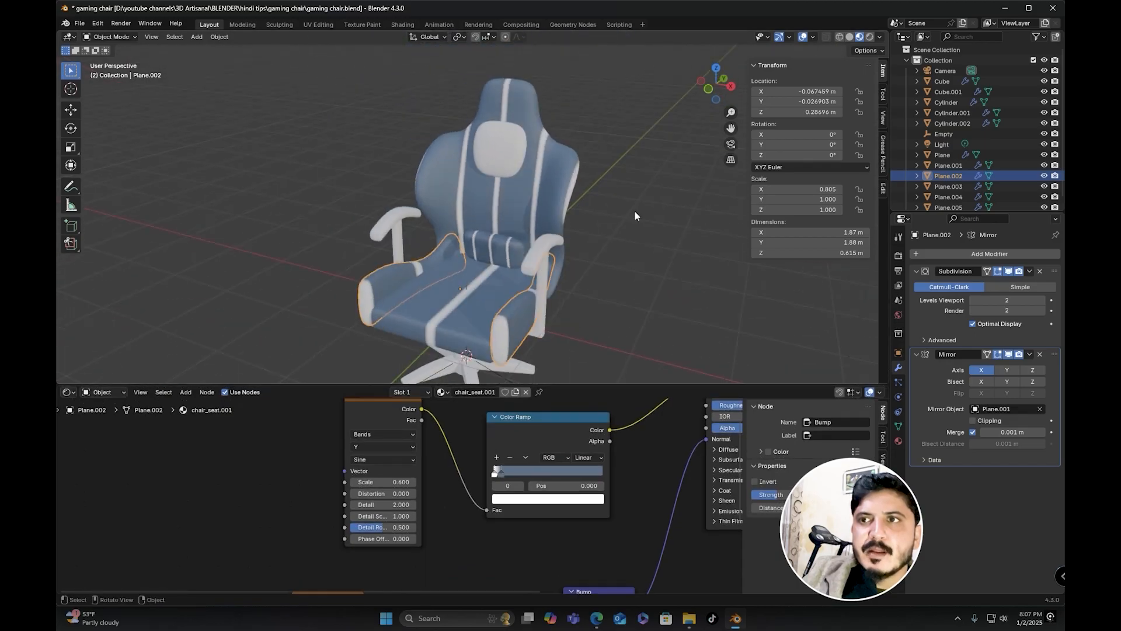
Step: Link the backrest's chair_seat material to the headrest pillow
{"action": "left_click", "coordinate": [635, 211]}
{"action": "scroll", "coordinate": [528, 256], "scroll_direction": "up", "scroll_amount": 5}
{"action": "left_click", "coordinate": [529, 121]}
{"action": "scroll", "coordinate": [498, 188], "scroll_direction": "up", "scroll_amount": 3}
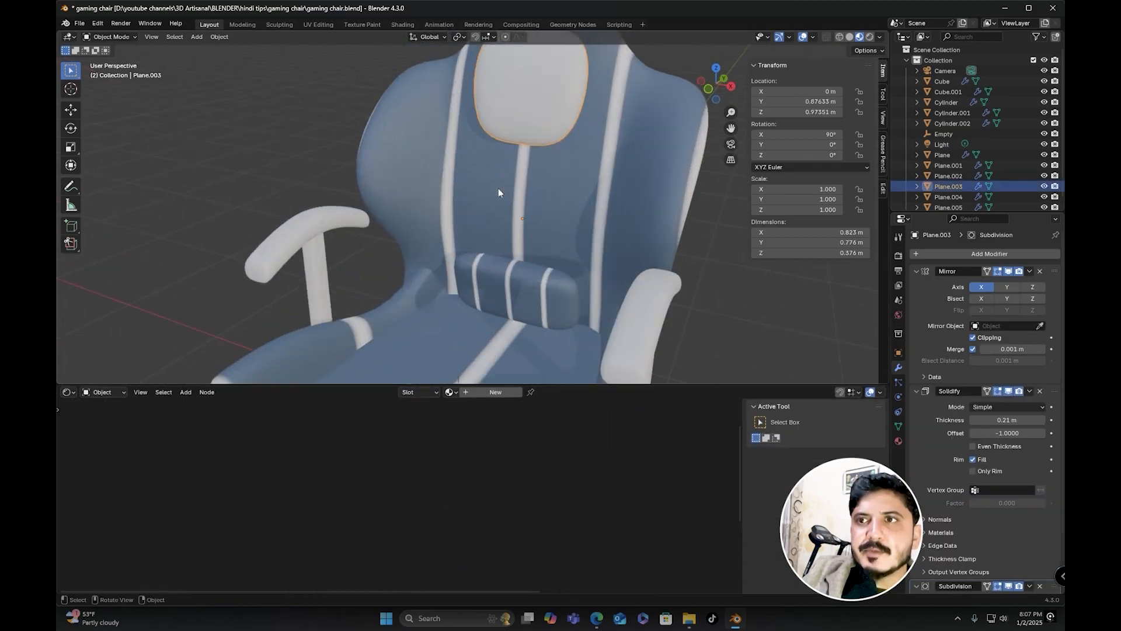
{"action": "middle_click_drag", "start_coordinate": [504, 126], "coordinate": [459, 219], "text": "shift"}
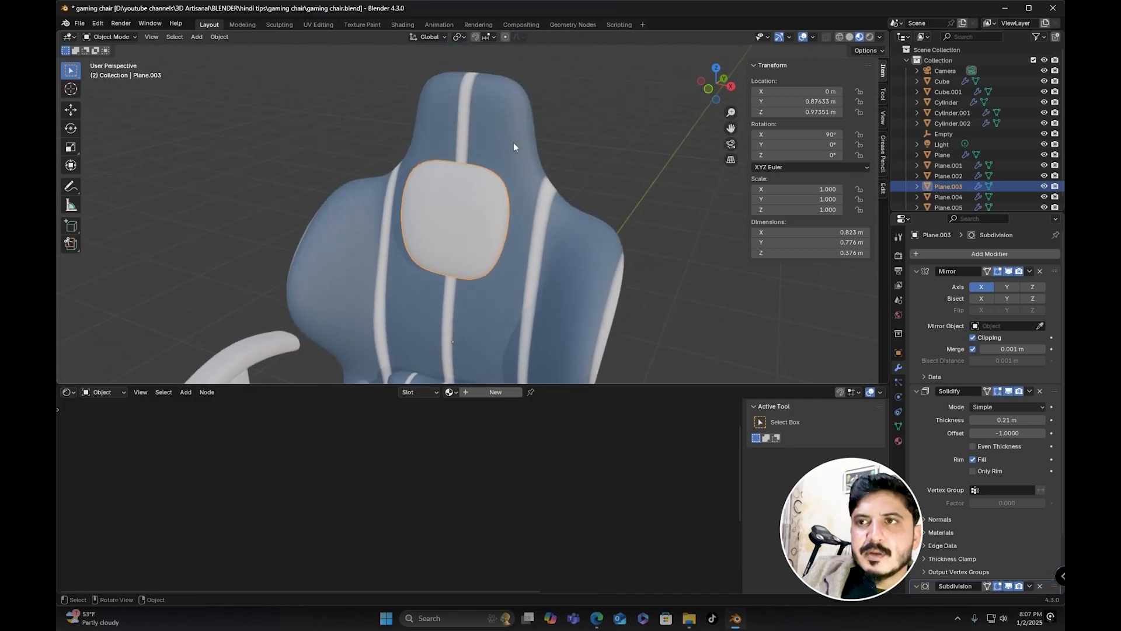
{"action": "scroll", "coordinate": [488, 184], "scroll_direction": "up", "scroll_amount": 5}
{"action": "scroll", "coordinate": [489, 185], "scroll_direction": "down", "scroll_amount": 6}
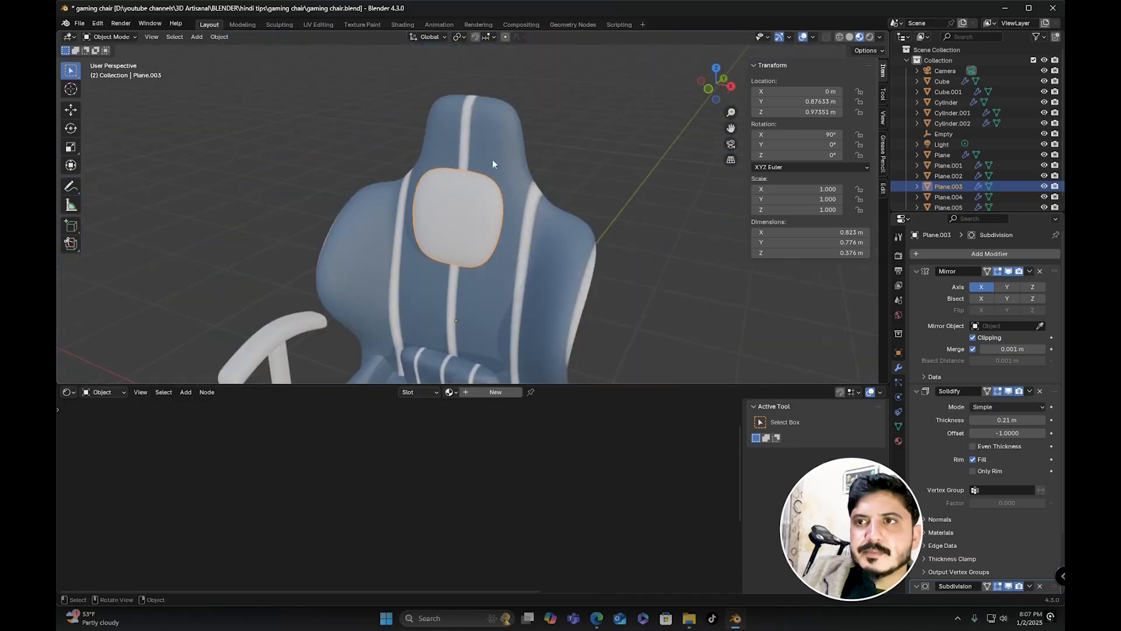
{"action": "left_click", "coordinate": [502, 124], "text": "shift"}
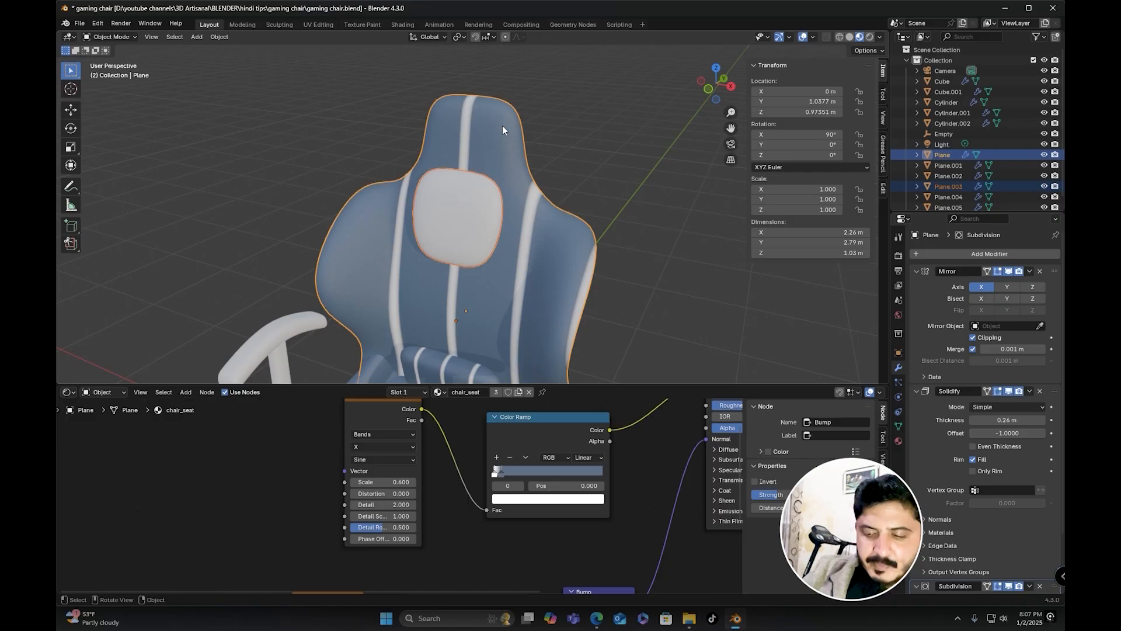
{"action": "key", "text": "ctrl+l"}
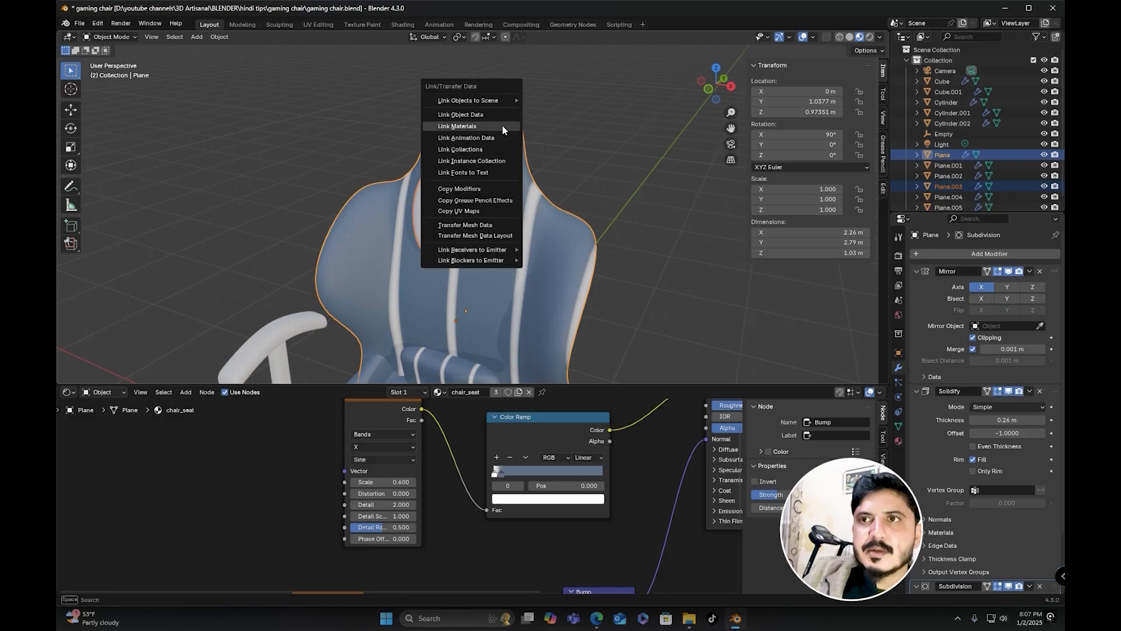
{"action": "left_click", "coordinate": [468, 127]}
{"action": "middle_click_drag", "start_coordinate": [468, 127], "coordinate": [459, 216]}
{"action": "scroll", "coordinate": [457, 216], "scroll_direction": "up", "scroll_amount": 6}
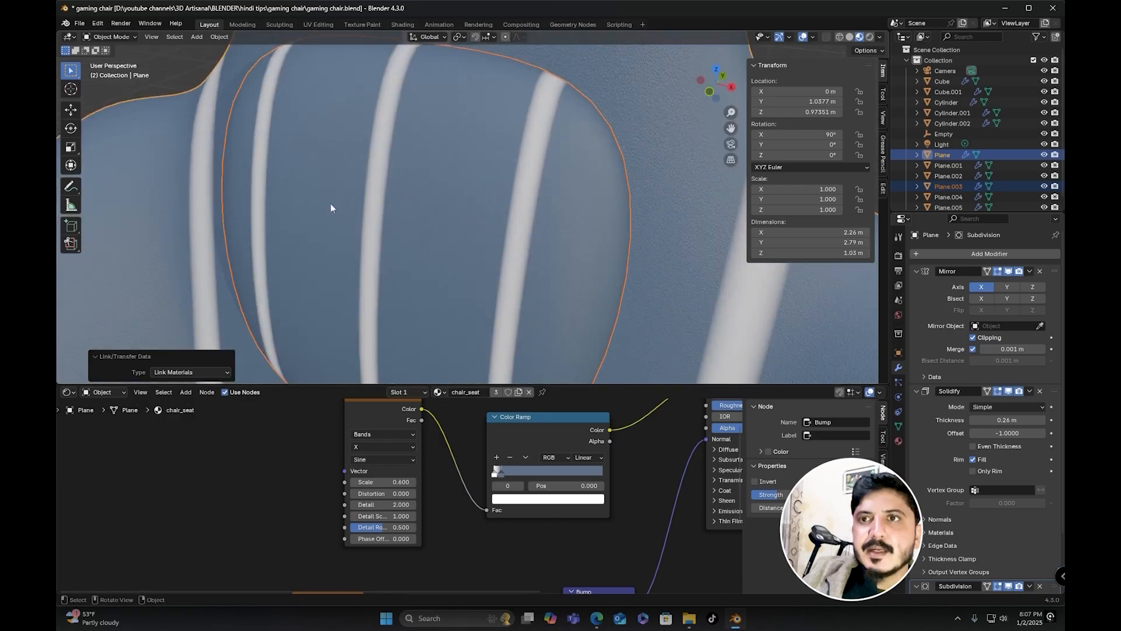
{"action": "scroll", "coordinate": [383, 222], "scroll_direction": "down", "scroll_amount": 4}
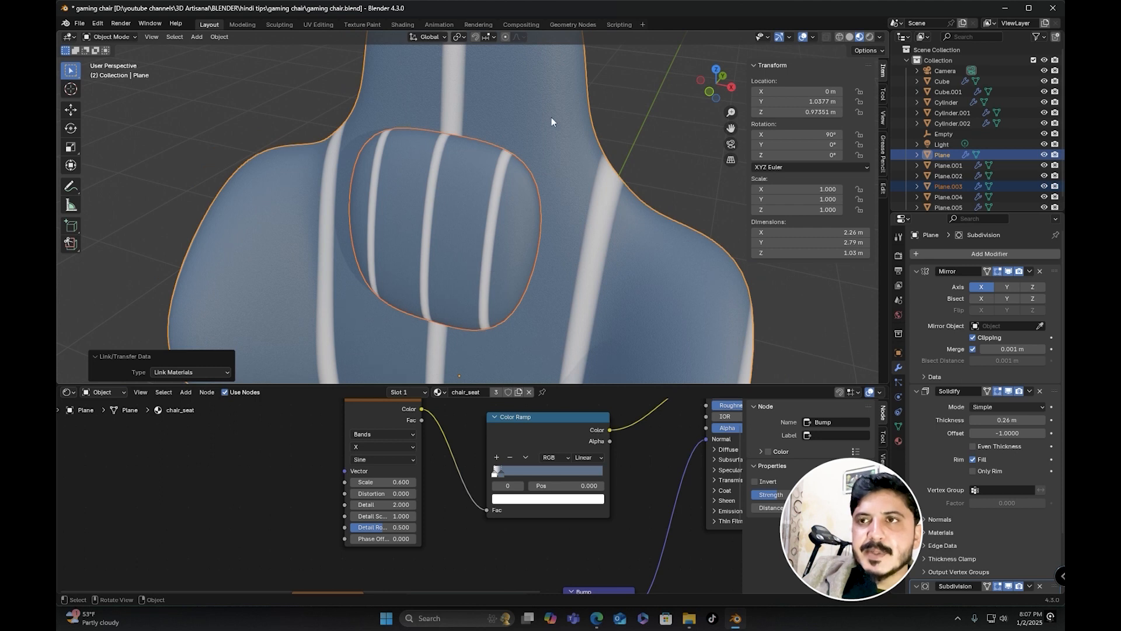
Step: Make the headrest pillow's chair_seat material a single-user copy and rename it white
{"action": "left_click", "coordinate": [455, 201]}
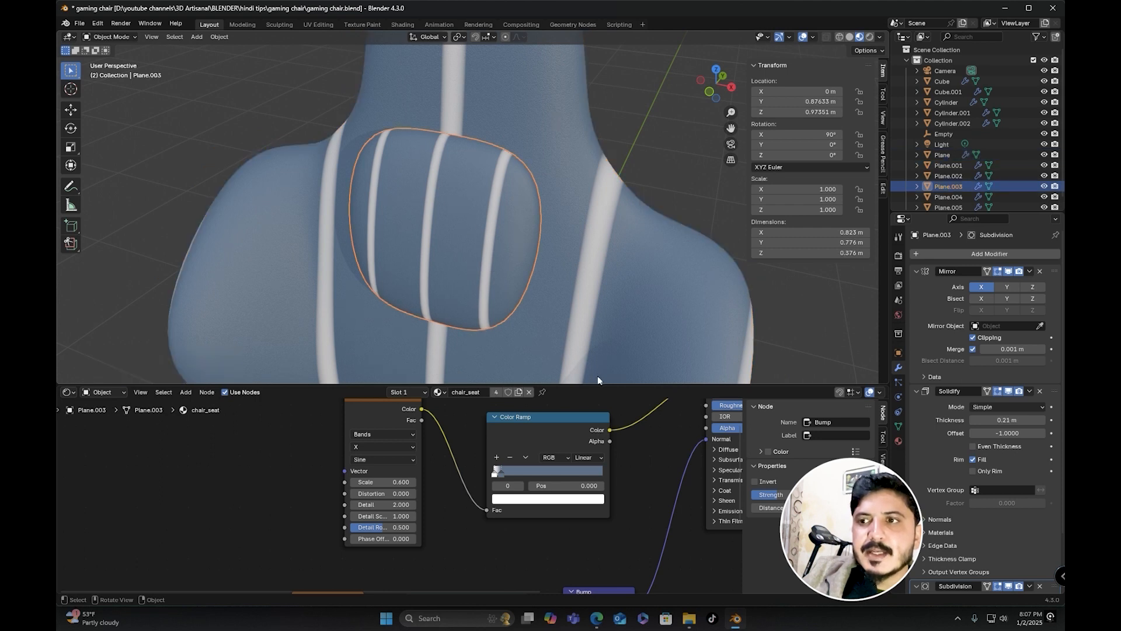
{"action": "left_click_drag", "start_coordinate": [597, 381], "coordinate": [537, 307]}
{"action": "left_click", "coordinate": [518, 312]}
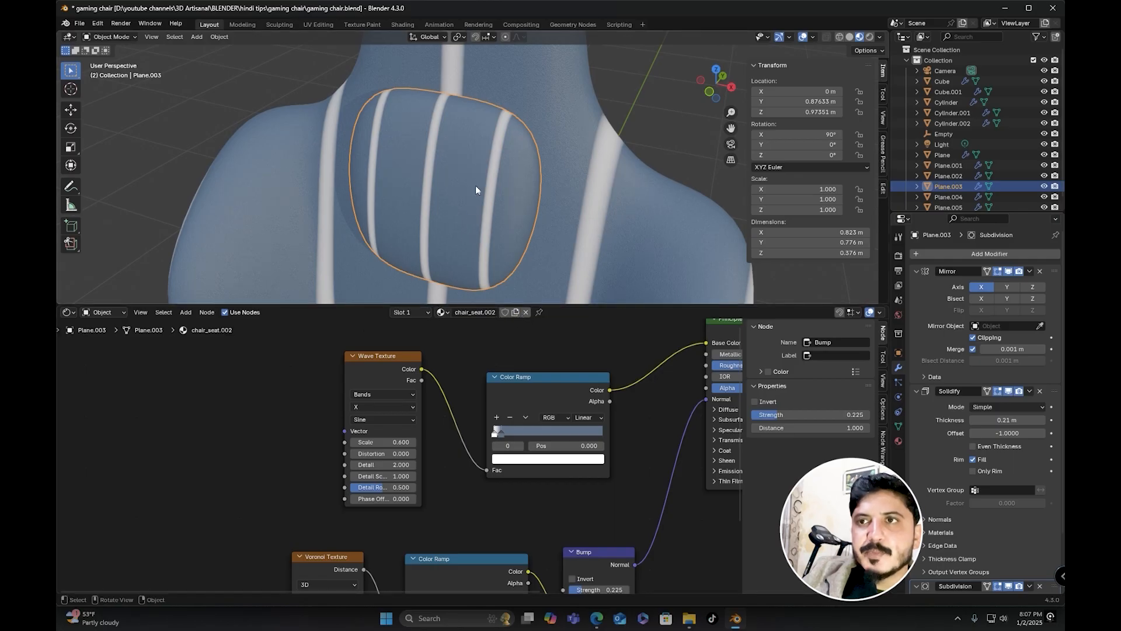
{"action": "left_click", "coordinate": [493, 312]}
{"action": "left_click_drag", "start_coordinate": [496, 312], "coordinate": [453, 314]}
{"action": "key", "text": "BackSpace"}
{"action": "type", "text": "white"}
{"action": "key", "text": "Return"}
Step: Disconnect the stripe Color Ramp from the Principled BSDF's Base Color in the white material
{"action": "scroll", "coordinate": [457, 440], "scroll_direction": "down", "scroll_amount": 2}
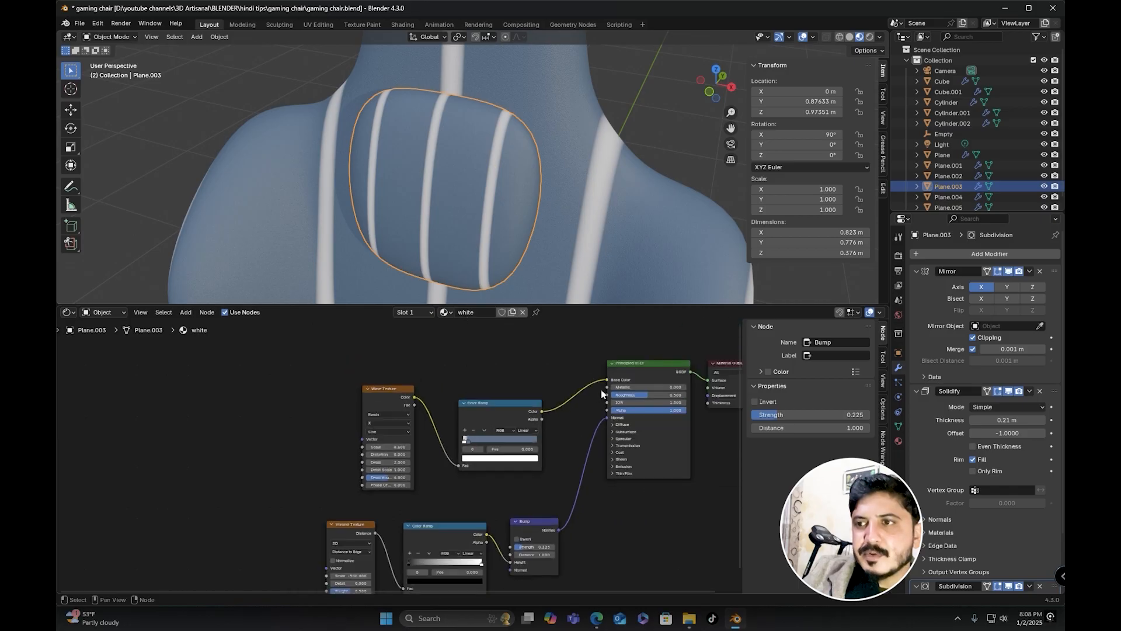
{"action": "left_click_drag", "start_coordinate": [606, 382], "coordinate": [576, 359]}
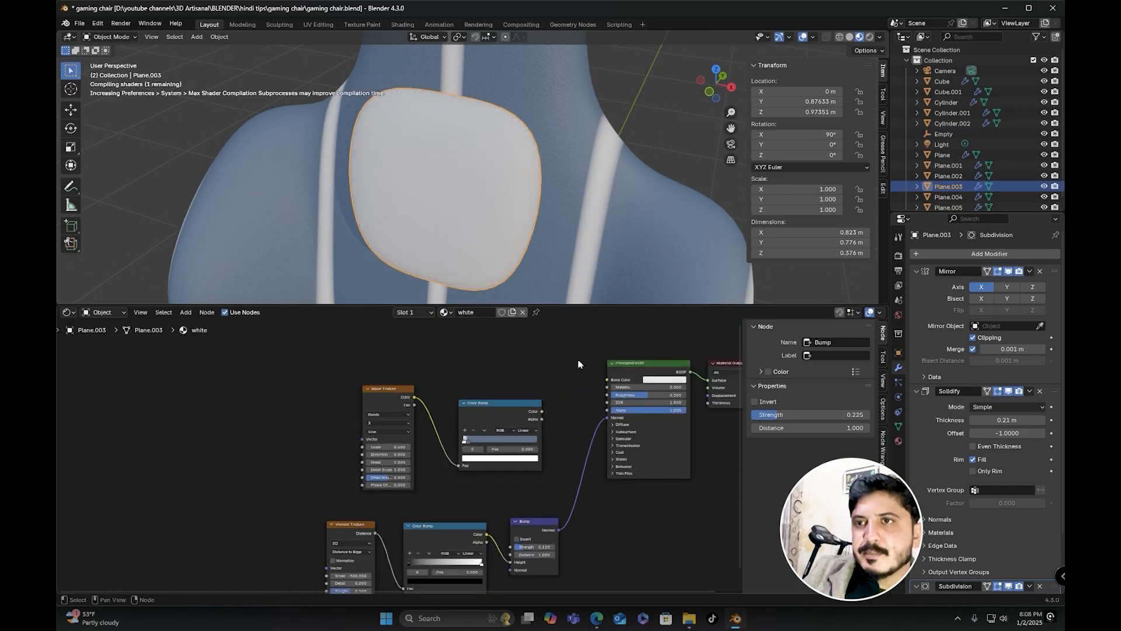
Step: Change the white material's Base Color on the headrest pillow to a slightly darker, warm beige off-white
{"action": "scroll", "coordinate": [473, 182], "scroll_direction": "up", "scroll_amount": 4}
{"action": "scroll", "coordinate": [473, 182], "scroll_direction": "up", "scroll_amount": 1}
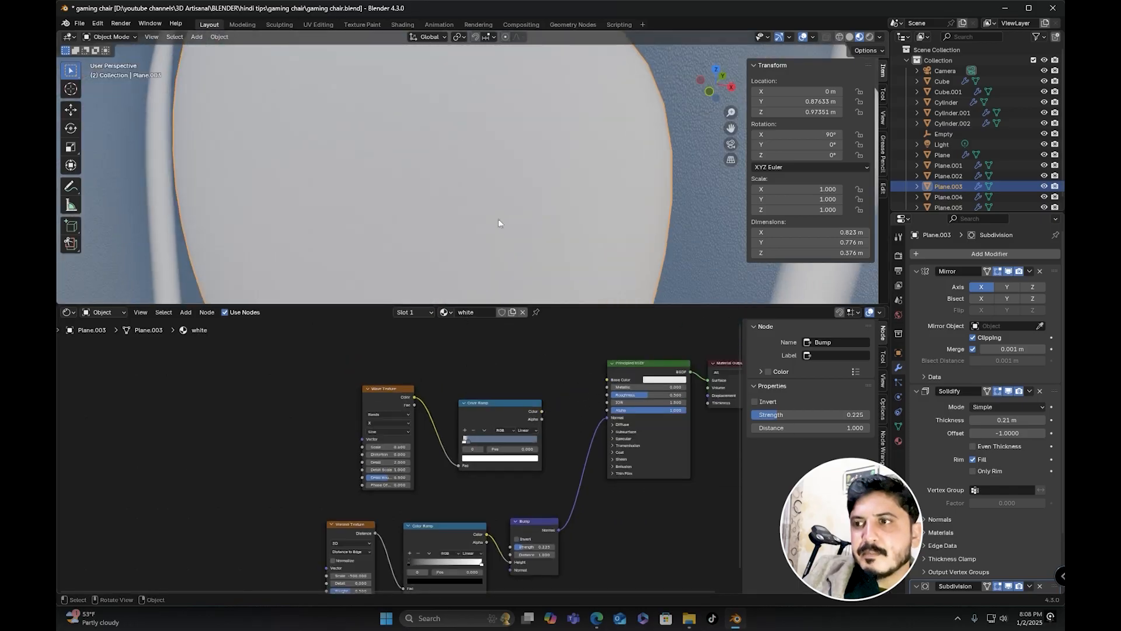
{"action": "left_click", "coordinate": [669, 380]}
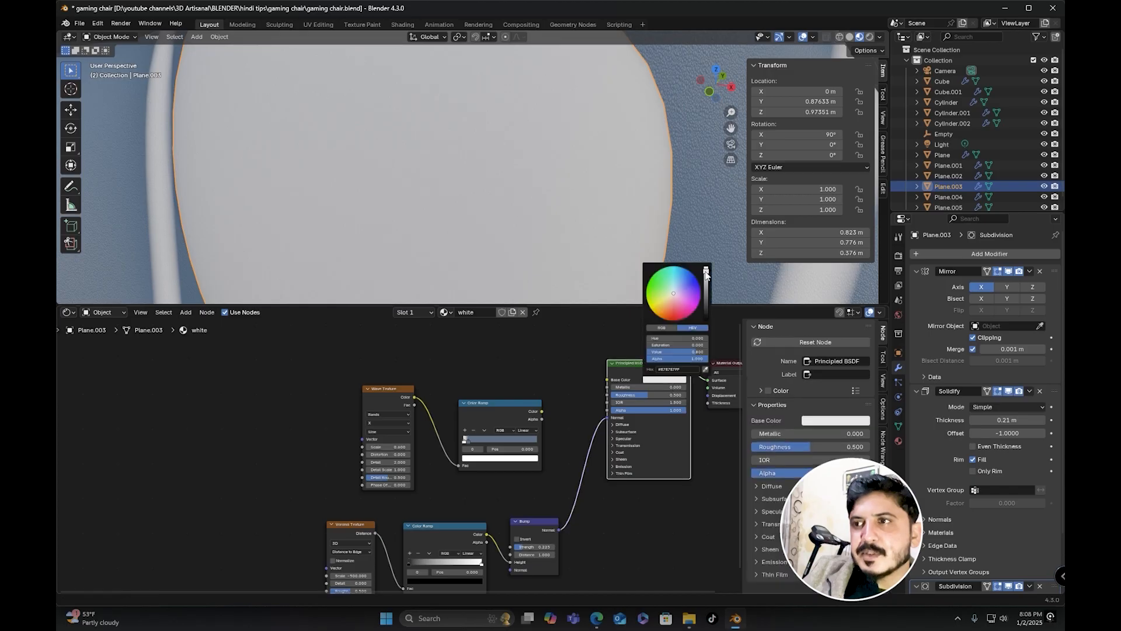
{"action": "left_click_drag", "start_coordinate": [705, 272], "coordinate": [706, 277]}
{"action": "left_click", "coordinate": [671, 294]}
{"action": "scroll", "coordinate": [403, 184], "scroll_direction": "down", "scroll_amount": 5}
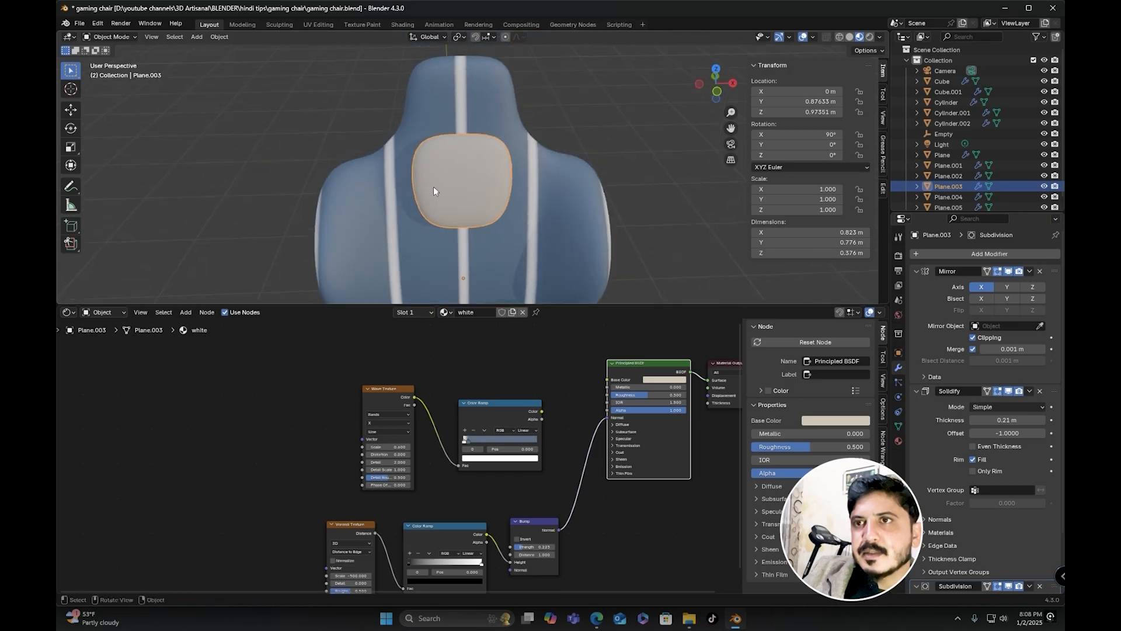
{"action": "left_click", "coordinate": [676, 205]}
{"action": "middle_click_drag", "start_coordinate": [676, 206], "coordinate": [467, 217]}
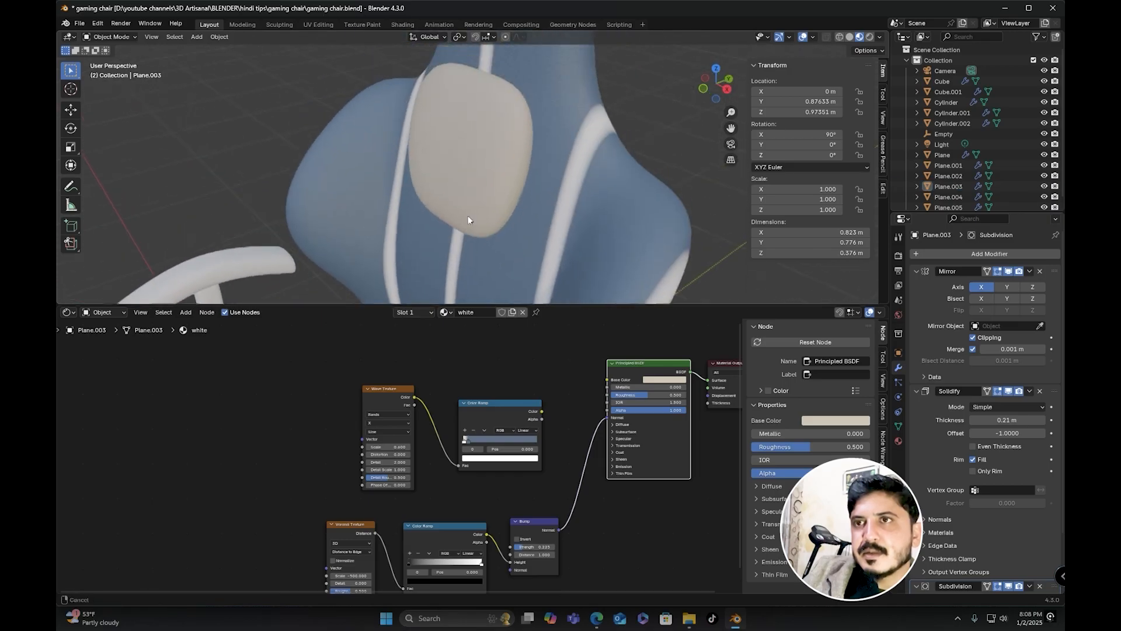
{"action": "scroll", "coordinate": [471, 193], "scroll_direction": "up", "scroll_amount": 2}
{"action": "scroll", "coordinate": [473, 168], "scroll_direction": "down", "scroll_amount": 6}
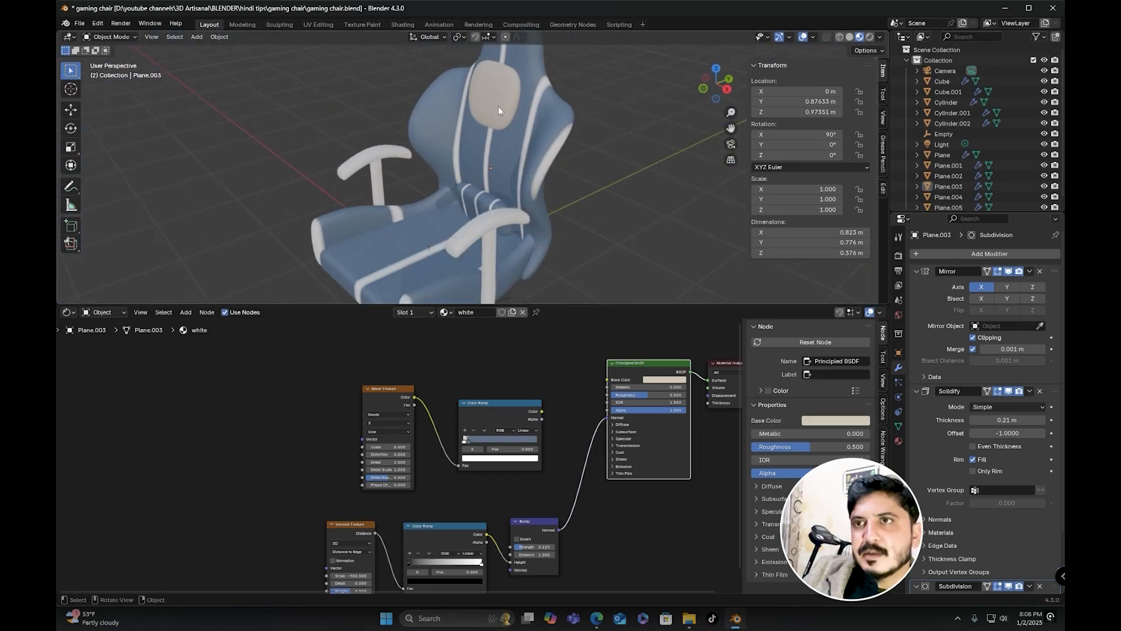
Step: Link the headrest pillow's white material to the armrest pads and their support frame
{"action": "scroll", "coordinate": [501, 221], "scroll_direction": "down", "scroll_amount": 4}
{"action": "left_click", "coordinate": [498, 202]}
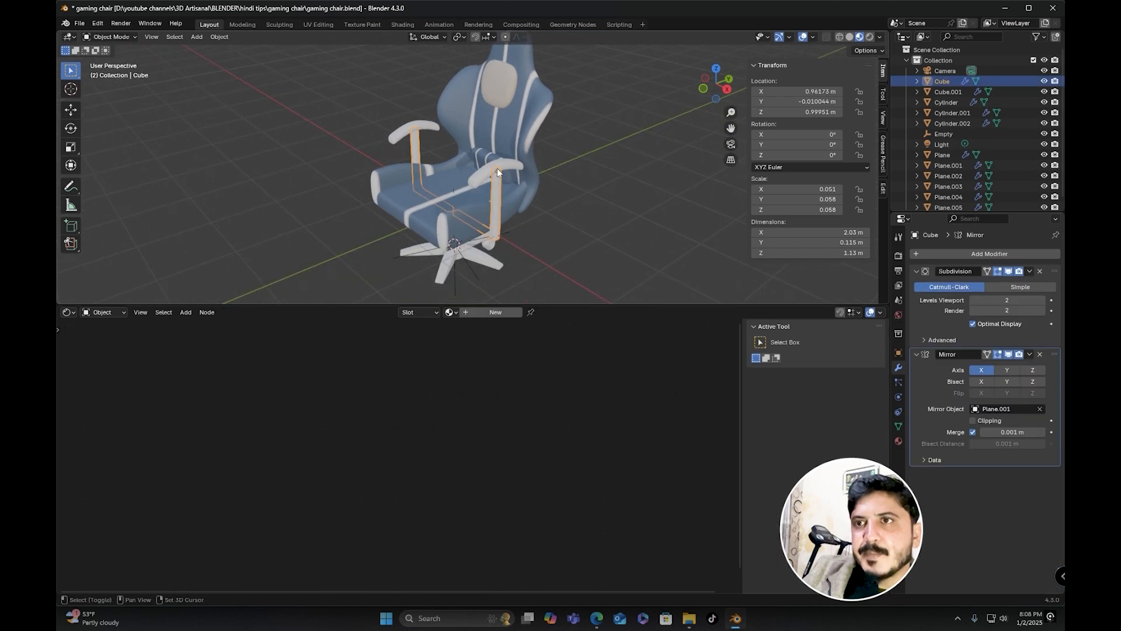
{"action": "left_click", "coordinate": [506, 83], "text": "shift"}
{"action": "scroll", "coordinate": [459, 187], "scroll_direction": "up", "scroll_amount": 5}
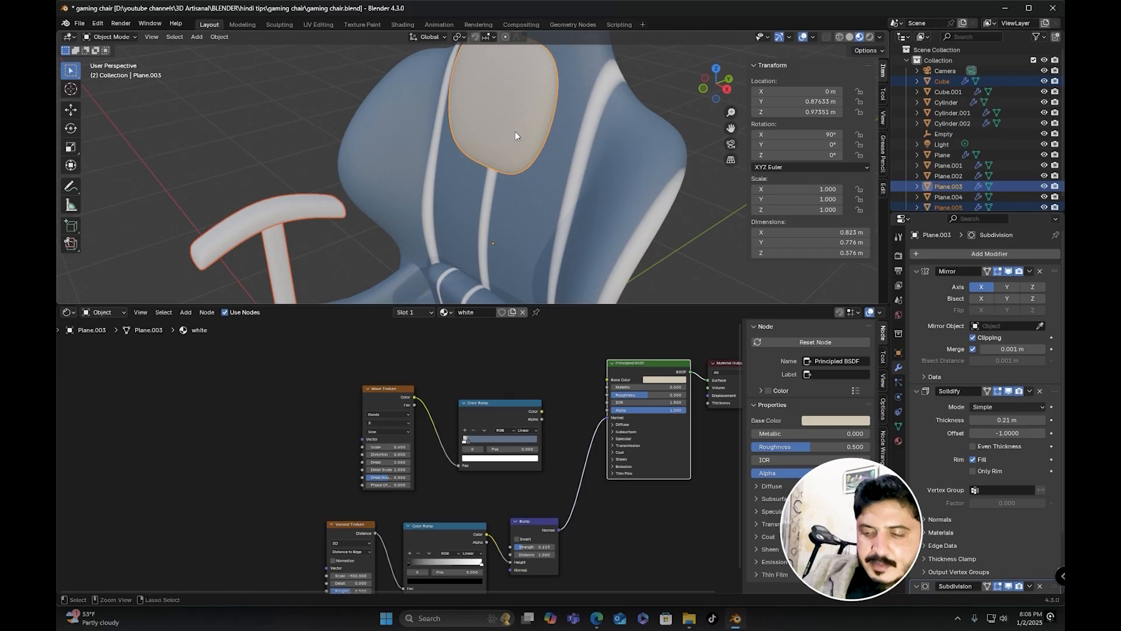
{"action": "key", "text": "ctrl+l"}
{"action": "left_click", "coordinate": [515, 133]}
{"action": "scroll", "coordinate": [499, 141], "scroll_direction": "down", "scroll_amount": 3}
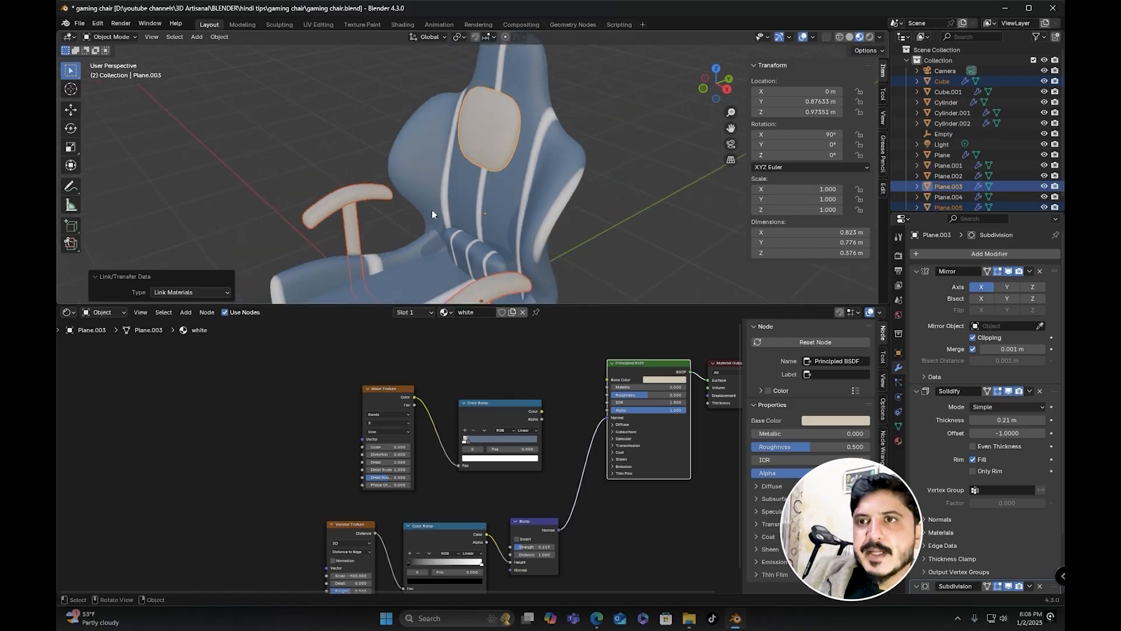
{"action": "middle_click_drag", "start_coordinate": [433, 215], "coordinate": [430, 134], "text": "shift"}
{"action": "left_click", "coordinate": [638, 142]}
{"action": "scroll", "coordinate": [456, 142], "scroll_direction": "up", "scroll_amount": 10}
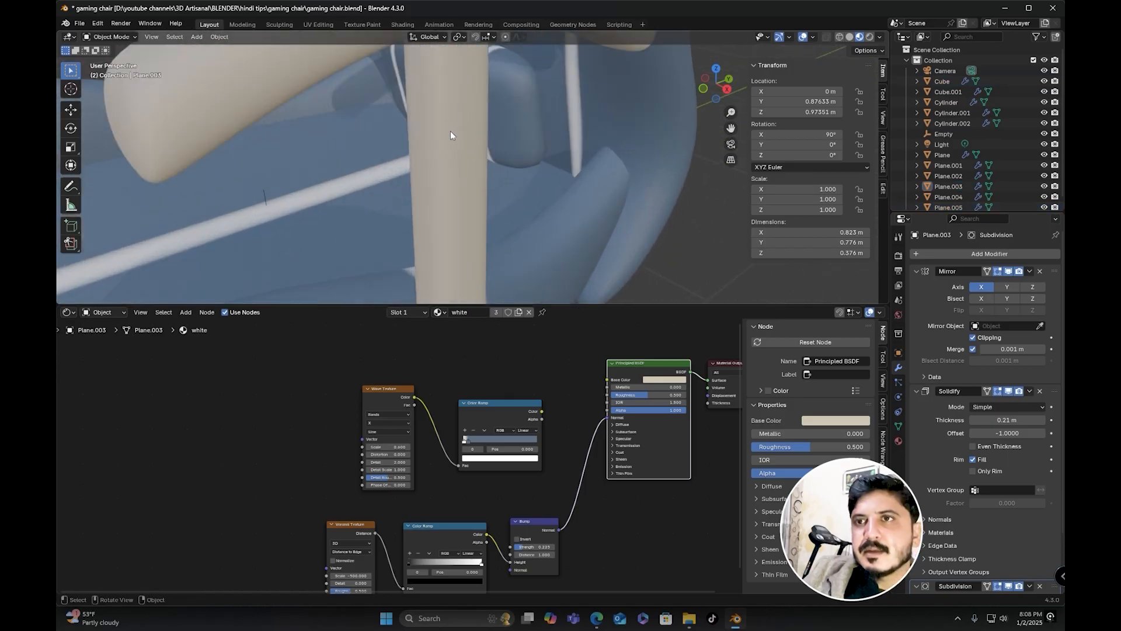
{"action": "scroll", "coordinate": [464, 159], "scroll_direction": "down", "scroll_amount": 10}
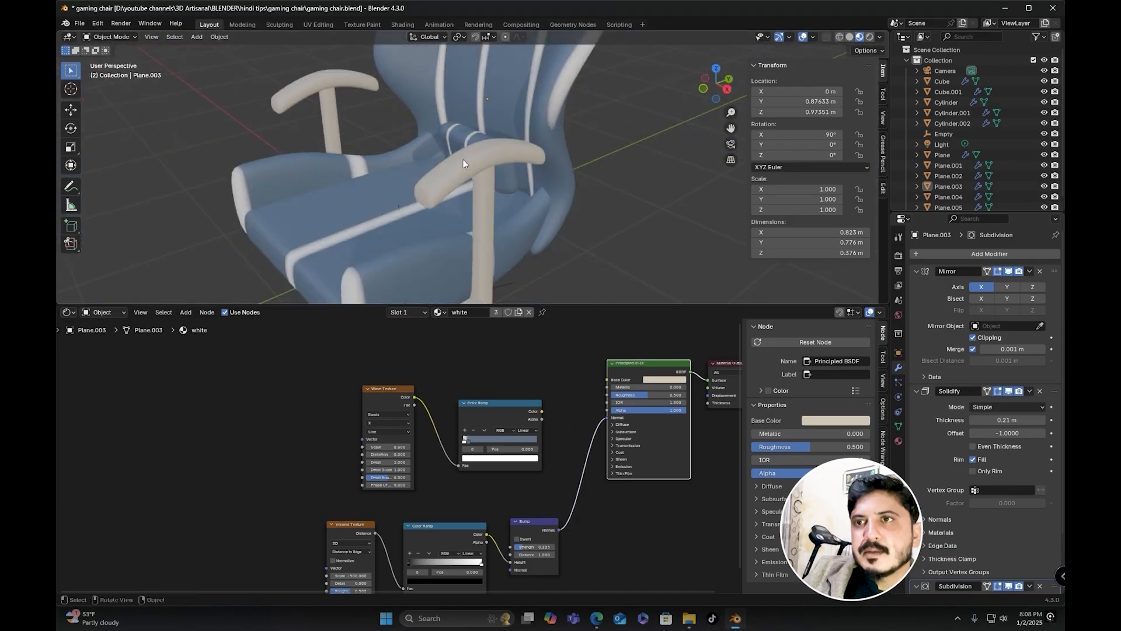
Step: Link the armrest's white material to the chair's five-leg star base and central column
{"action": "middle_click_drag", "start_coordinate": [492, 131], "coordinate": [481, 204]}
{"action": "scroll", "coordinate": [493, 193], "scroll_direction": "up", "scroll_amount": 4}
{"action": "scroll", "coordinate": [471, 194], "scroll_direction": "up", "scroll_amount": 4}
{"action": "scroll", "coordinate": [416, 137], "scroll_direction": "up", "scroll_amount": 4}
{"action": "left_click", "coordinate": [429, 99]}
{"action": "left_click", "coordinate": [495, 153], "text": "shift"}
{"action": "left_click", "coordinate": [365, 175], "text": "shift"}
{"action": "left_click", "coordinate": [380, 180], "text": "shift"}
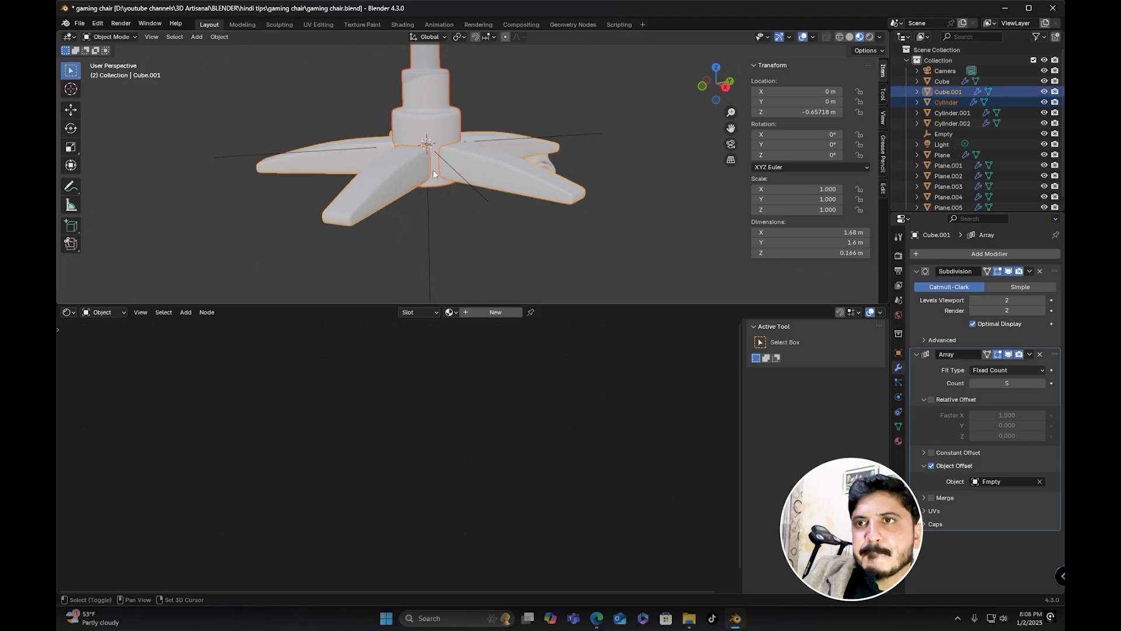
{"action": "scroll", "coordinate": [433, 169], "scroll_direction": "down", "scroll_amount": 5}
{"action": "middle_click_drag", "start_coordinate": [433, 169], "coordinate": [465, 111]}
{"action": "left_click", "coordinate": [464, 111], "text": "shift"}
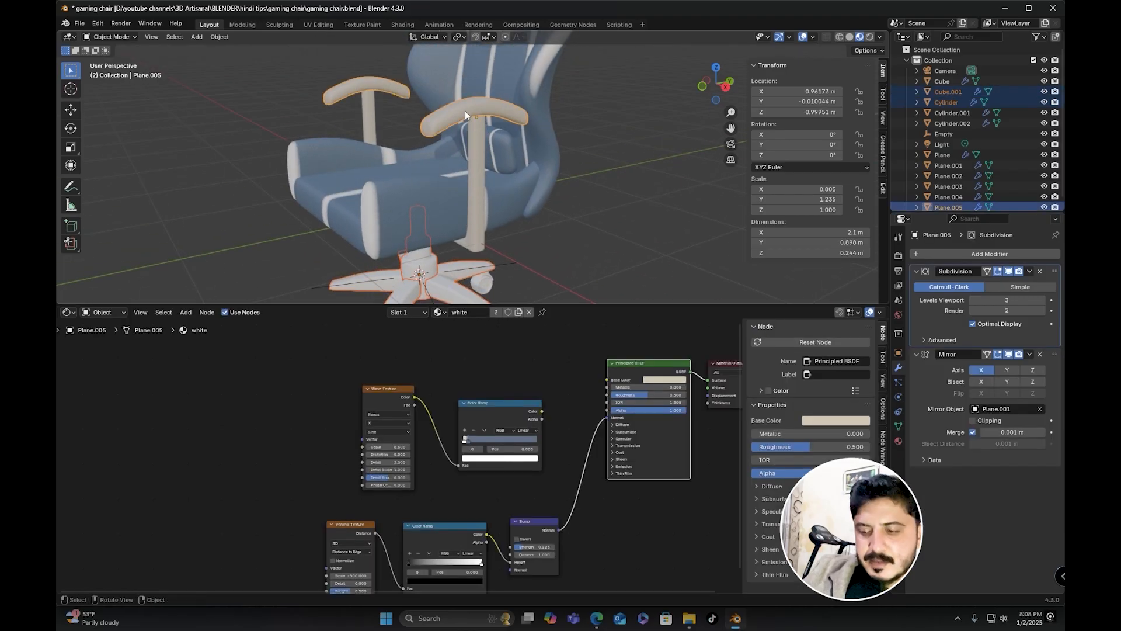
{"action": "key", "text": "ctrl+l"}
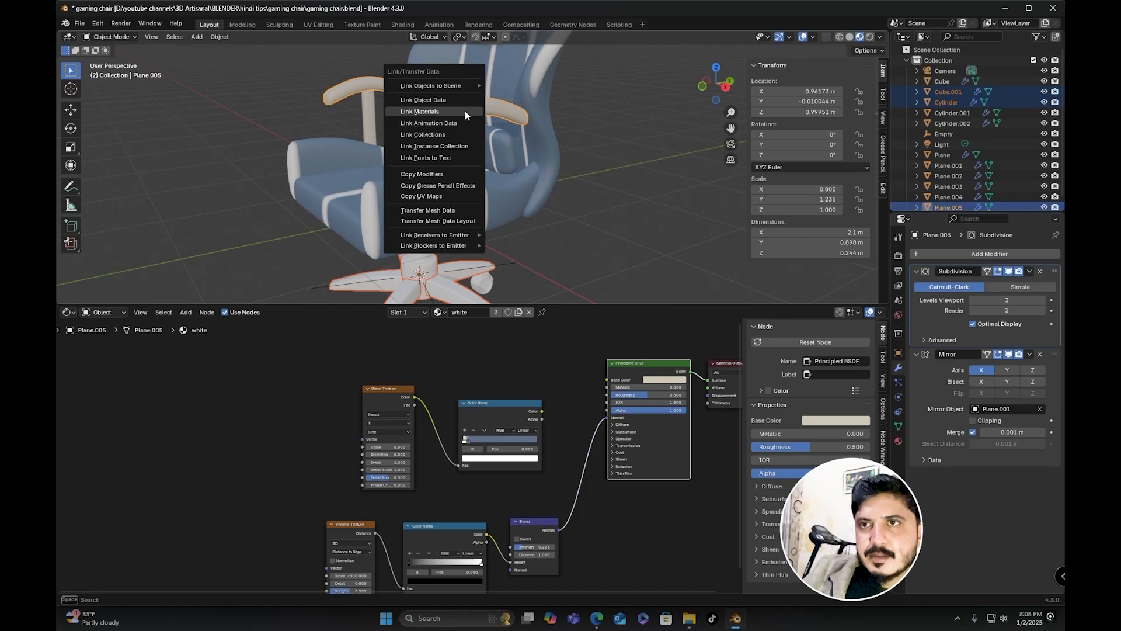
{"action": "left_click", "coordinate": [465, 111]}
{"action": "scroll", "coordinate": [458, 243], "scroll_direction": "up", "scroll_amount": 3}
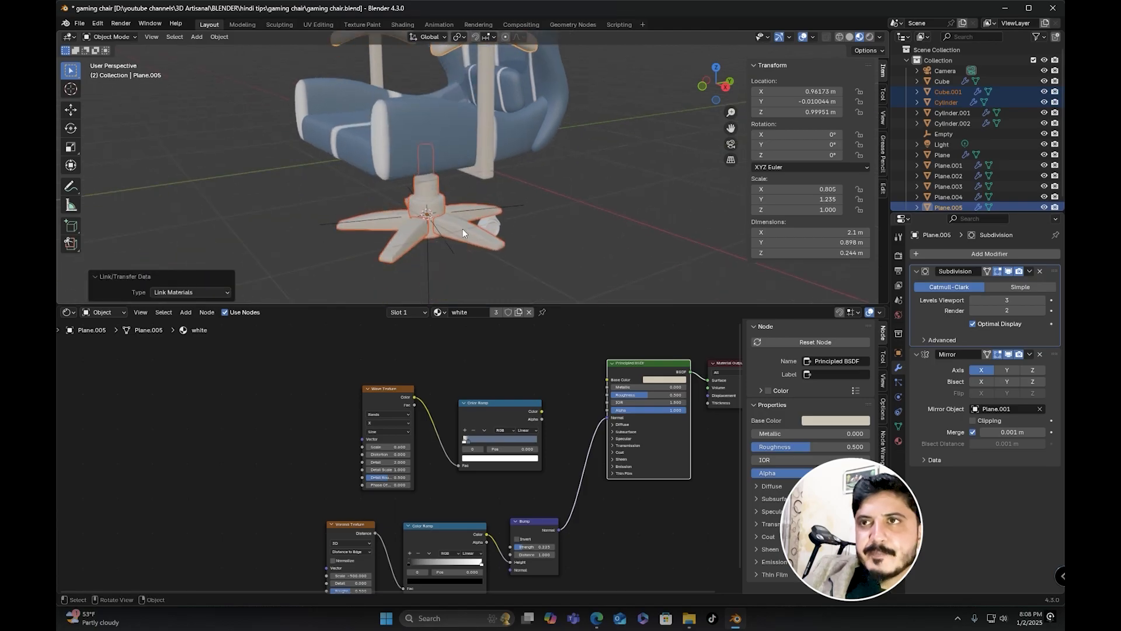
Step: Make the star base's white material a single-user copy and rename it black
{"action": "left_click", "coordinate": [461, 231]}
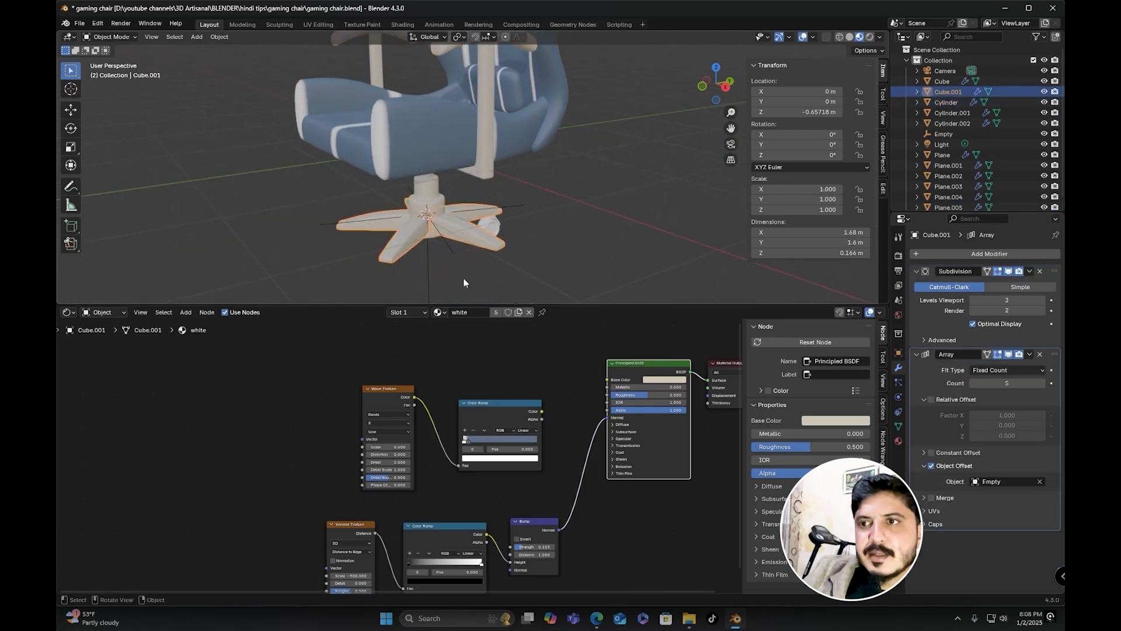
{"action": "scroll", "coordinate": [463, 230], "scroll_direction": "up", "scroll_amount": 3}
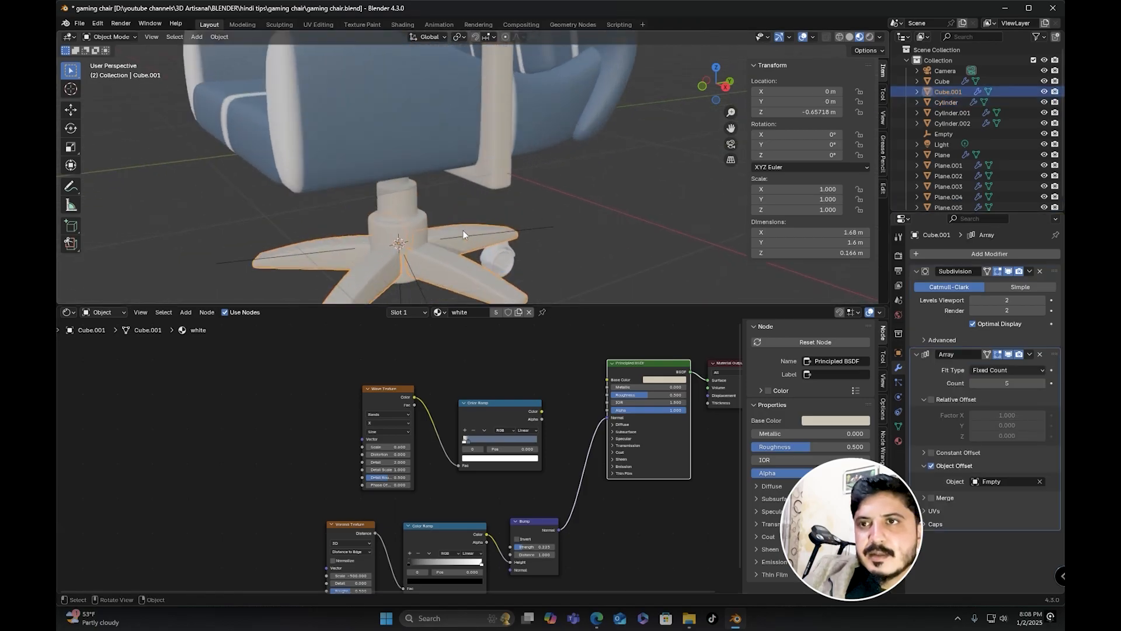
{"action": "left_click", "coordinate": [518, 313]}
{"action": "double_click", "coordinate": [457, 313]}
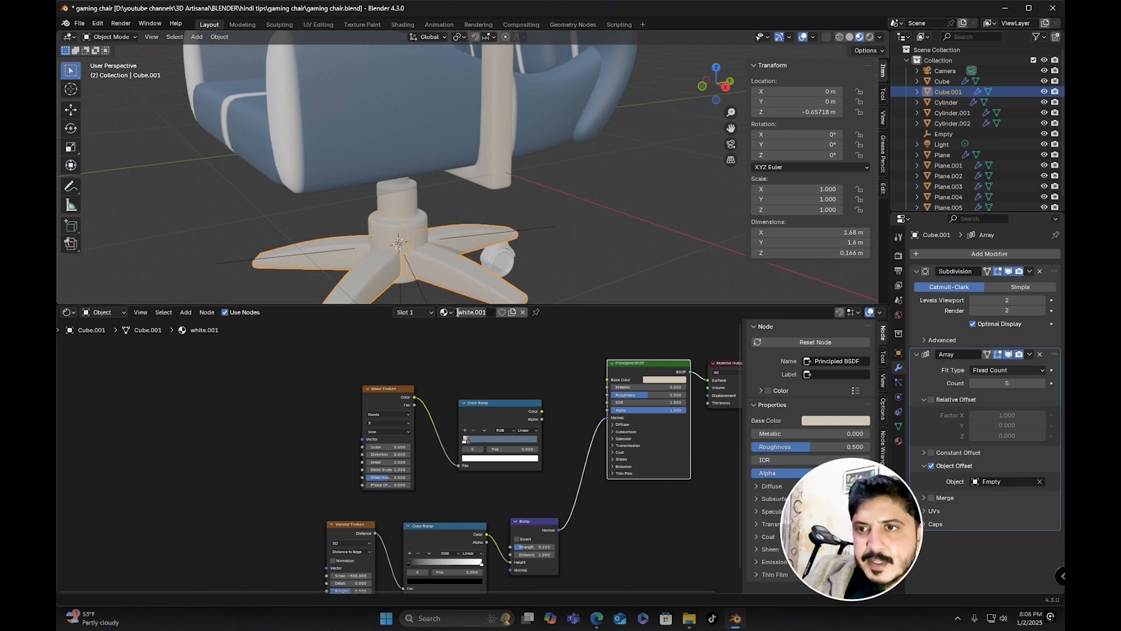
{"action": "type", "text": "black"}
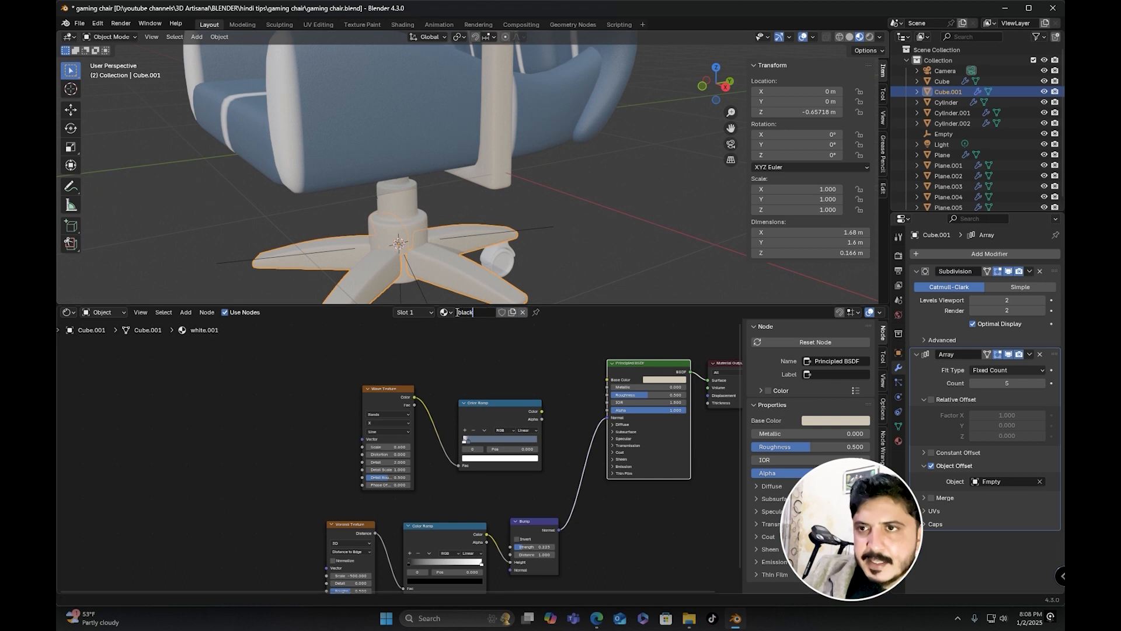
{"action": "key", "text": "Return"}
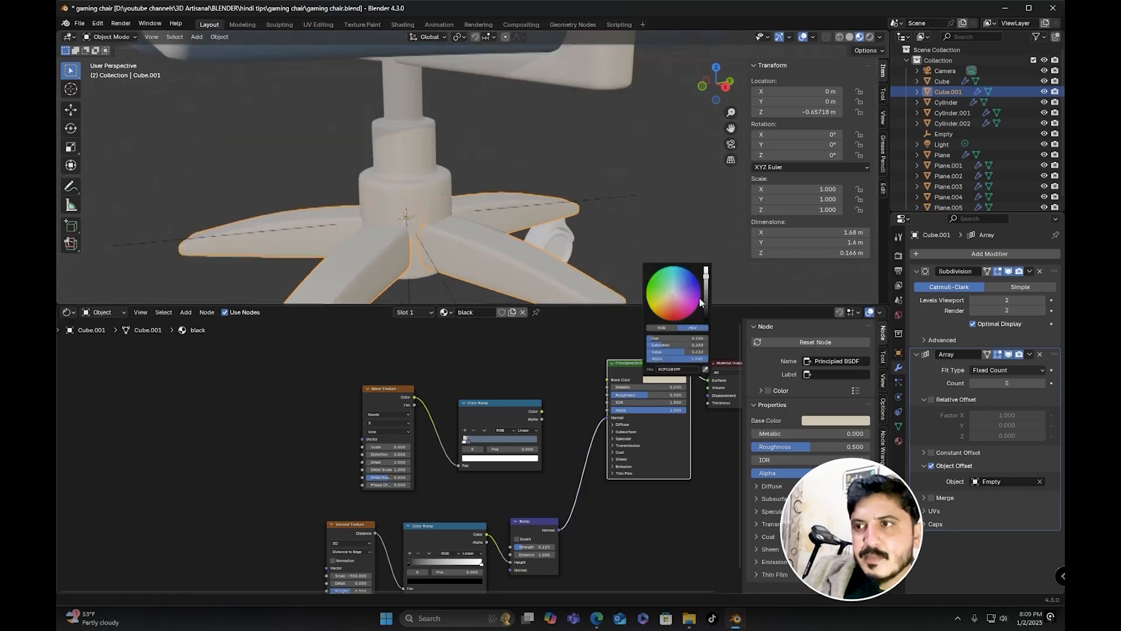
Step: Lower the brightness of the black material's Base Color to a very dark warm grey
{"action": "left_click_drag", "start_coordinate": [707, 276], "coordinate": [706, 310]}
{"action": "scroll", "coordinate": [438, 196], "scroll_direction": "down", "scroll_amount": 2}
{"action": "scroll", "coordinate": [422, 181], "scroll_direction": "up", "scroll_amount": 7}
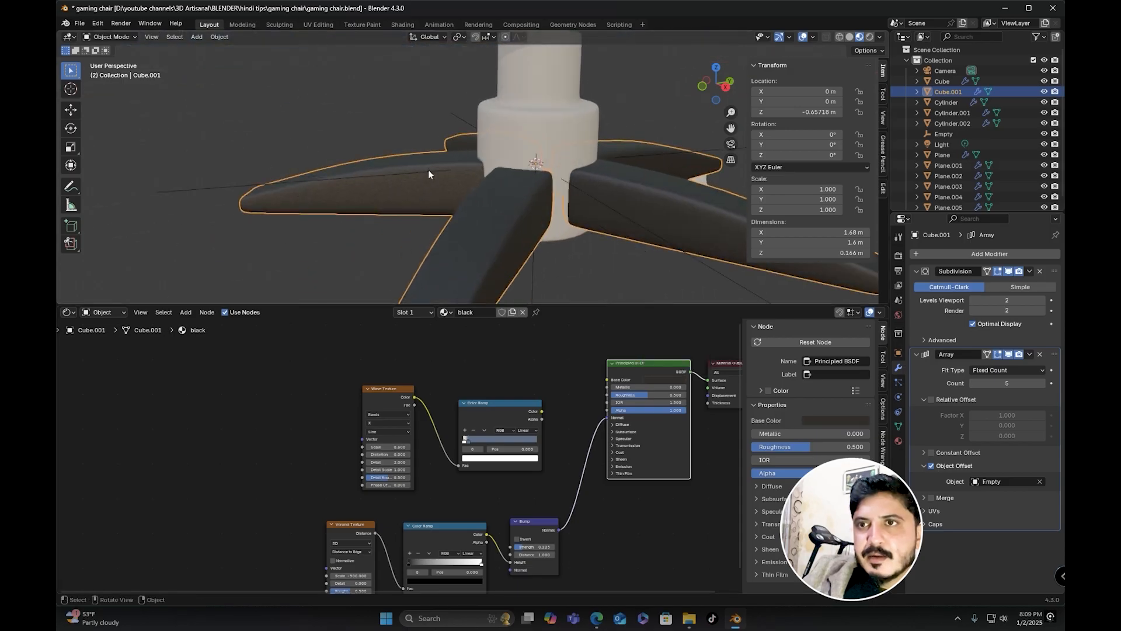
{"action": "scroll", "coordinate": [419, 184], "scroll_direction": "up", "scroll_amount": 3}
{"action": "middle_click_drag", "start_coordinate": [476, 180], "coordinate": [629, 147], "text": "shift"}
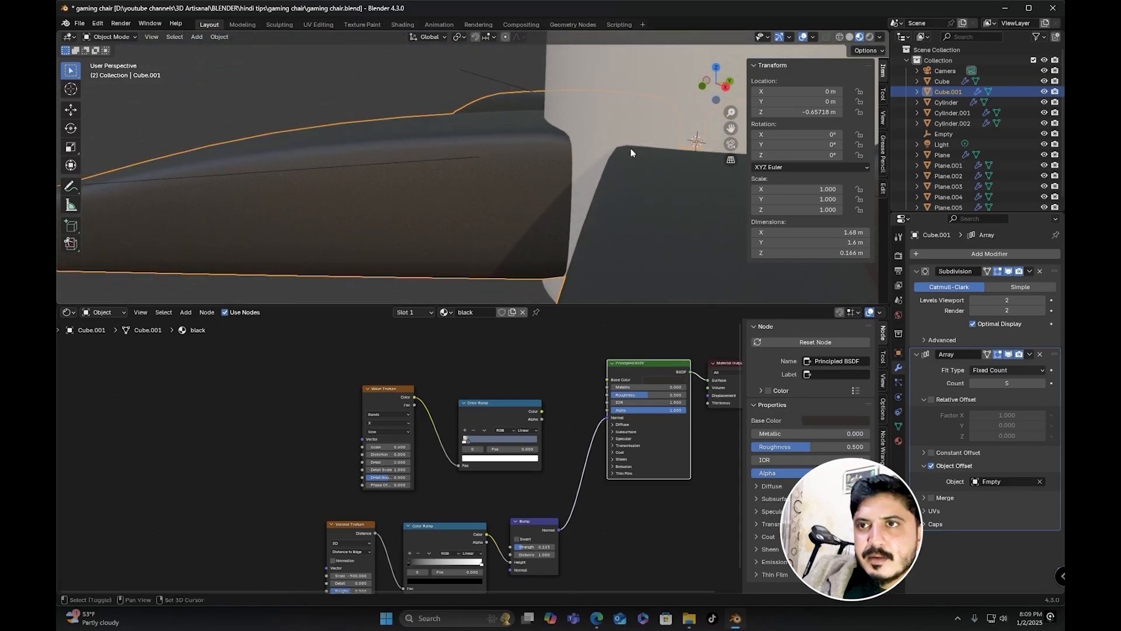
{"action": "scroll", "coordinate": [528, 183], "scroll_direction": "down", "scroll_amount": 9}
{"action": "middle_click_drag", "start_coordinate": [530, 163], "coordinate": [471, 212], "text": "shift"}
{"action": "scroll", "coordinate": [470, 212], "scroll_direction": "up", "scroll_amount": 1}
{"action": "left_click", "coordinate": [667, 378]}
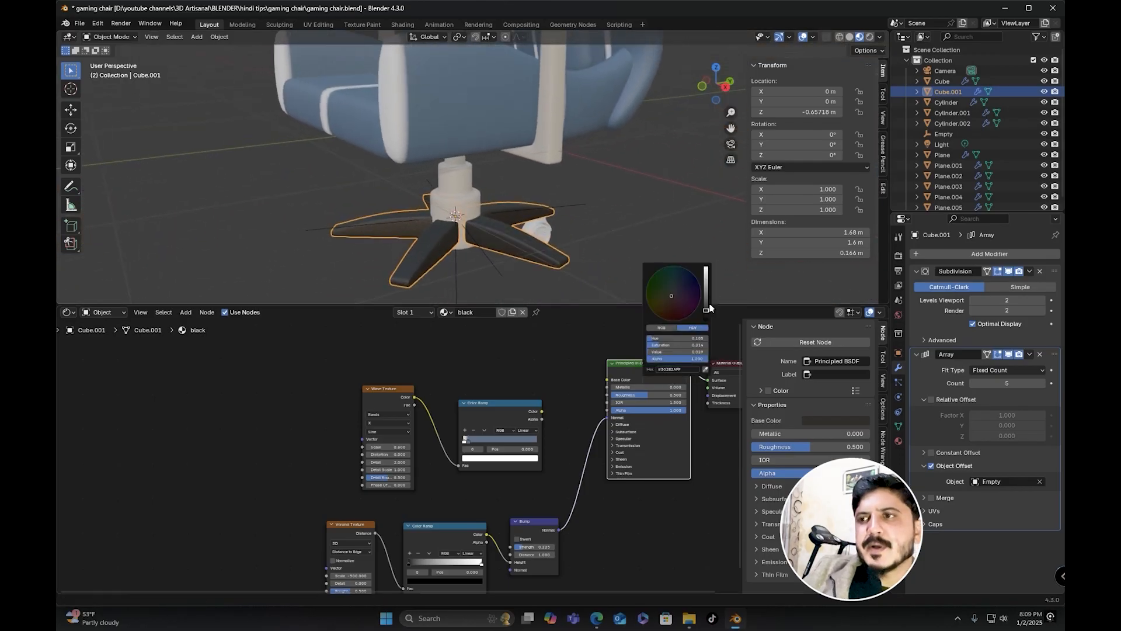
{"action": "left_click_drag", "start_coordinate": [706, 312], "coordinate": [705, 305]}
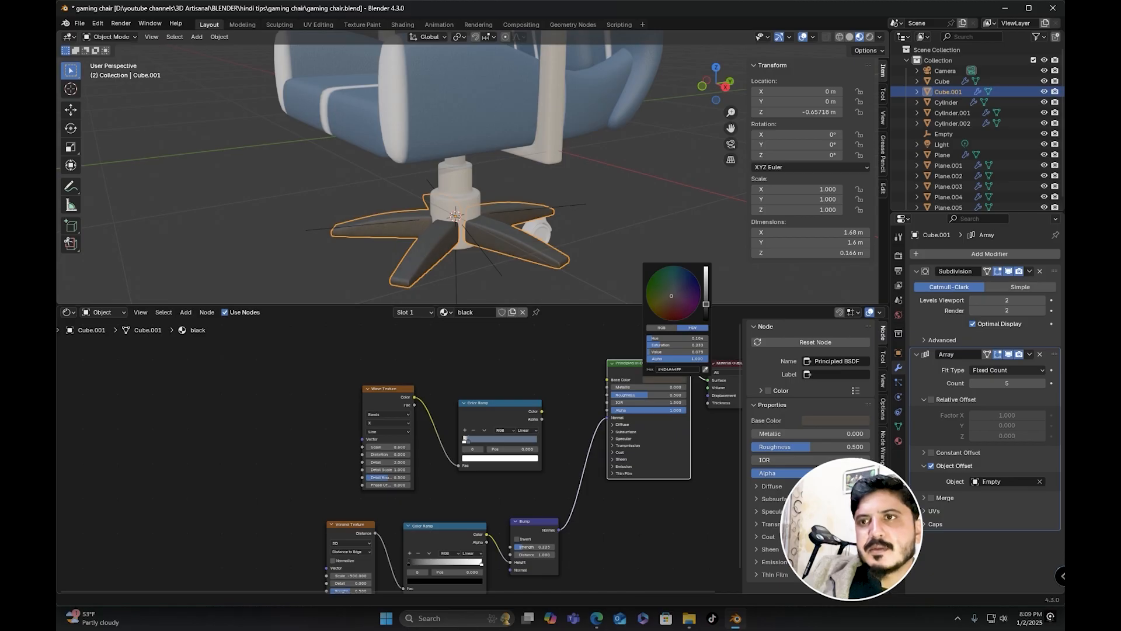
Step: Link the star base's black material to the central column
{"action": "scroll", "coordinate": [442, 184], "scroll_direction": "up", "scroll_amount": 4}
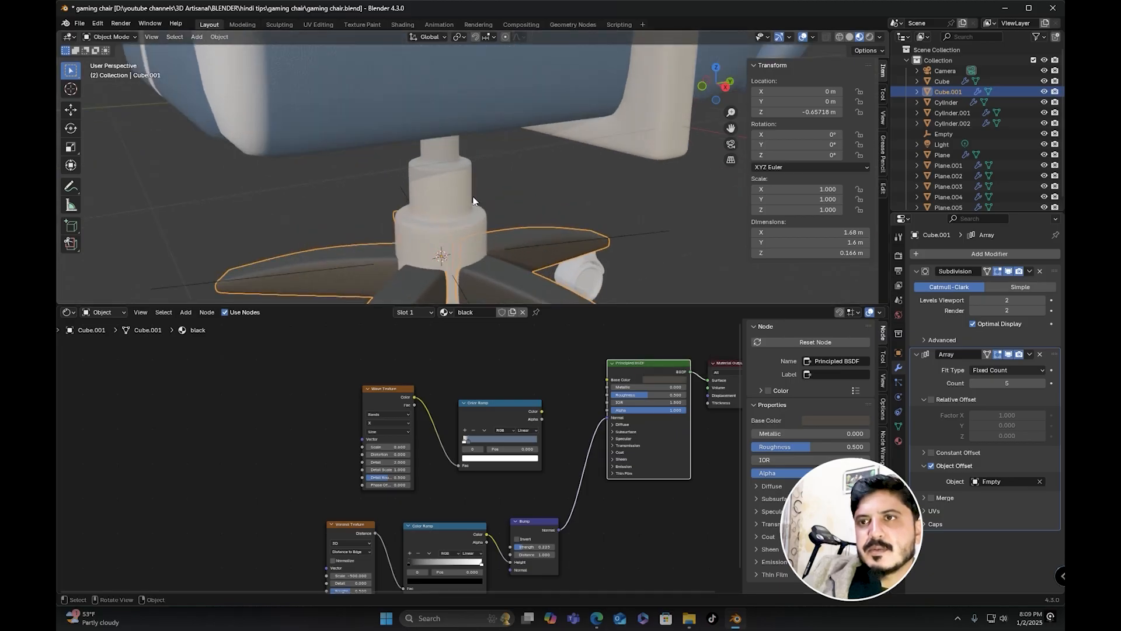
{"action": "left_click", "coordinate": [456, 198]}
{"action": "left_click", "coordinate": [428, 213], "text": "shift"}
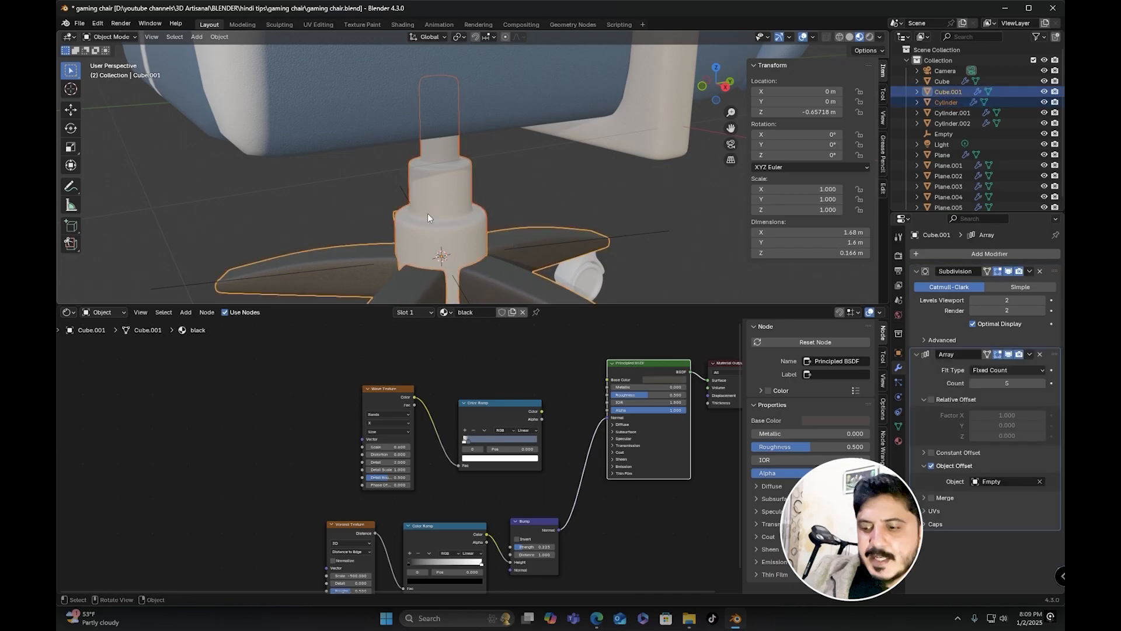
{"action": "key", "text": "ctrl+l"}
{"action": "left_click", "coordinate": [427, 213]}
{"action": "scroll", "coordinate": [427, 198], "scroll_direction": "down", "scroll_amount": 3}
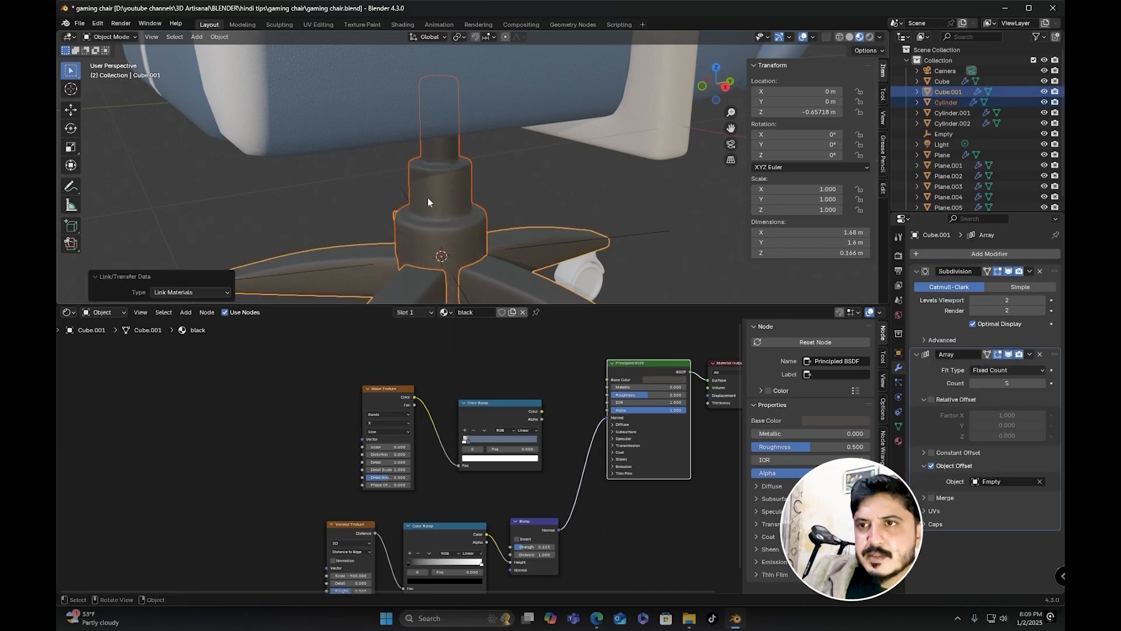
{"action": "scroll", "coordinate": [422, 199], "scroll_direction": "down", "scroll_amount": 4}
Step: Link the star base's black material to the caster housing under the leg
{"action": "middle_click_drag", "start_coordinate": [421, 200], "coordinate": [442, 221]}
{"action": "scroll", "coordinate": [443, 221], "scroll_direction": "up", "scroll_amount": 8}
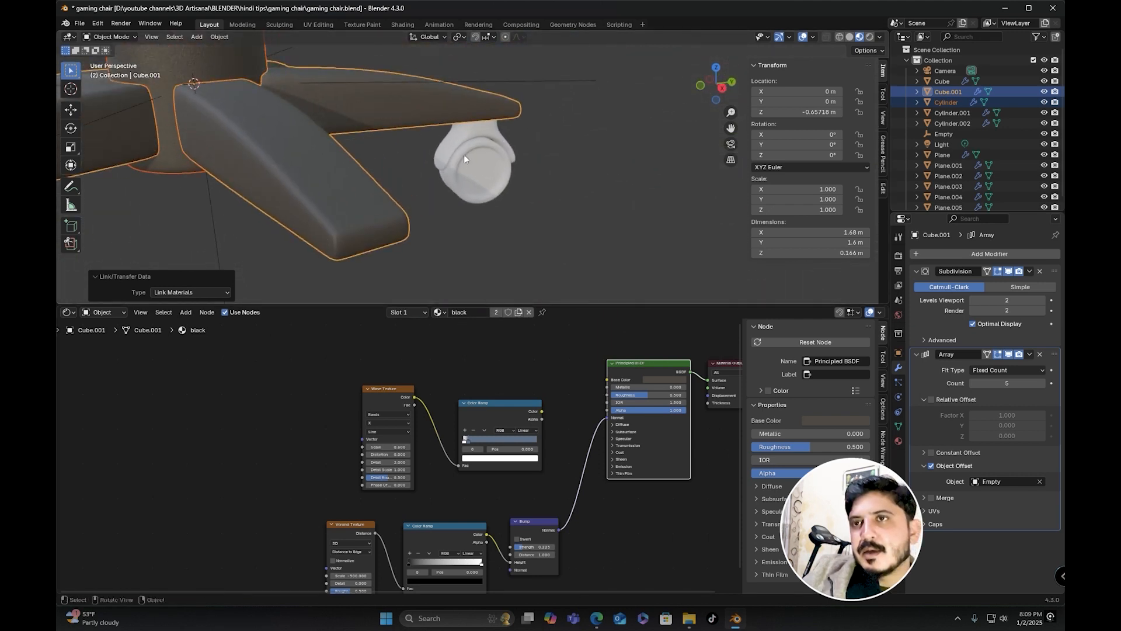
{"action": "left_click", "coordinate": [496, 111]}
{"action": "scroll", "coordinate": [489, 112], "scroll_direction": "down", "scroll_amount": 2}
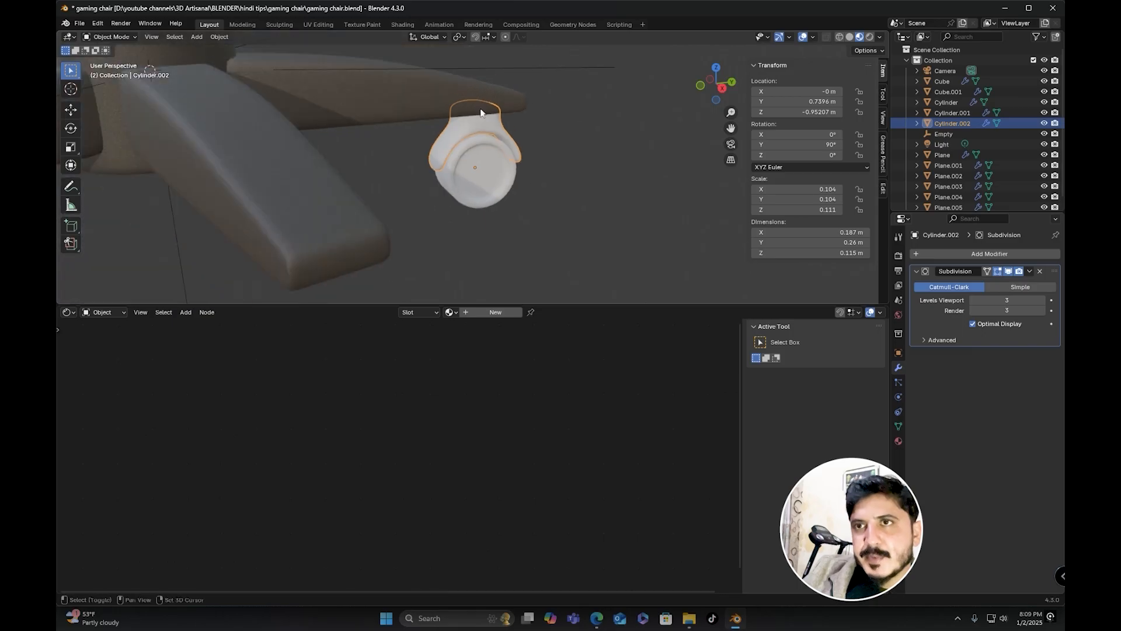
{"action": "left_click", "coordinate": [416, 96], "text": "shift"}
{"action": "key", "text": "ctrl+l"}
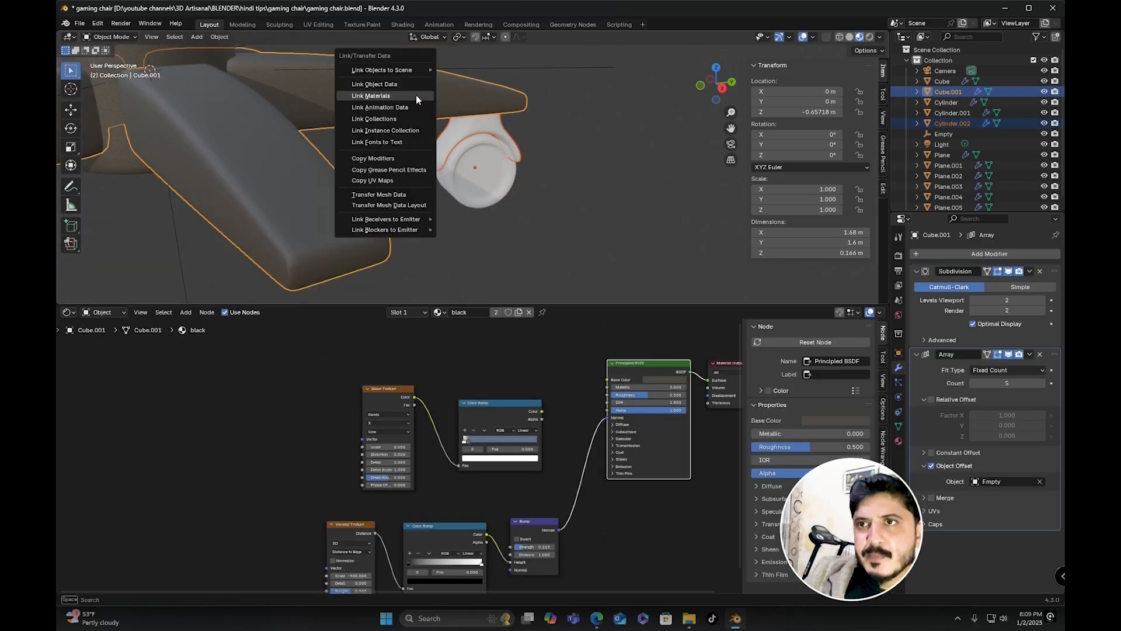
{"action": "left_click", "coordinate": [415, 95]}
Step: Link the caster housing's black material to the caster wheel
{"action": "left_click", "coordinate": [472, 184]}
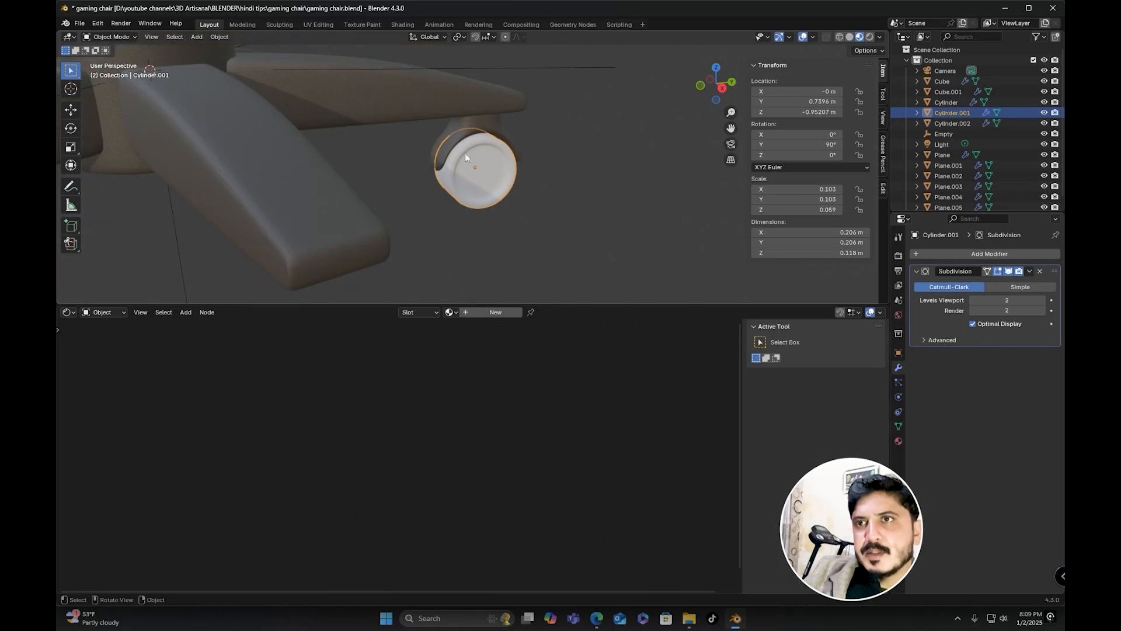
{"action": "left_click", "coordinate": [469, 124], "text": "shift"}
{"action": "key", "text": "ctrl+l"}
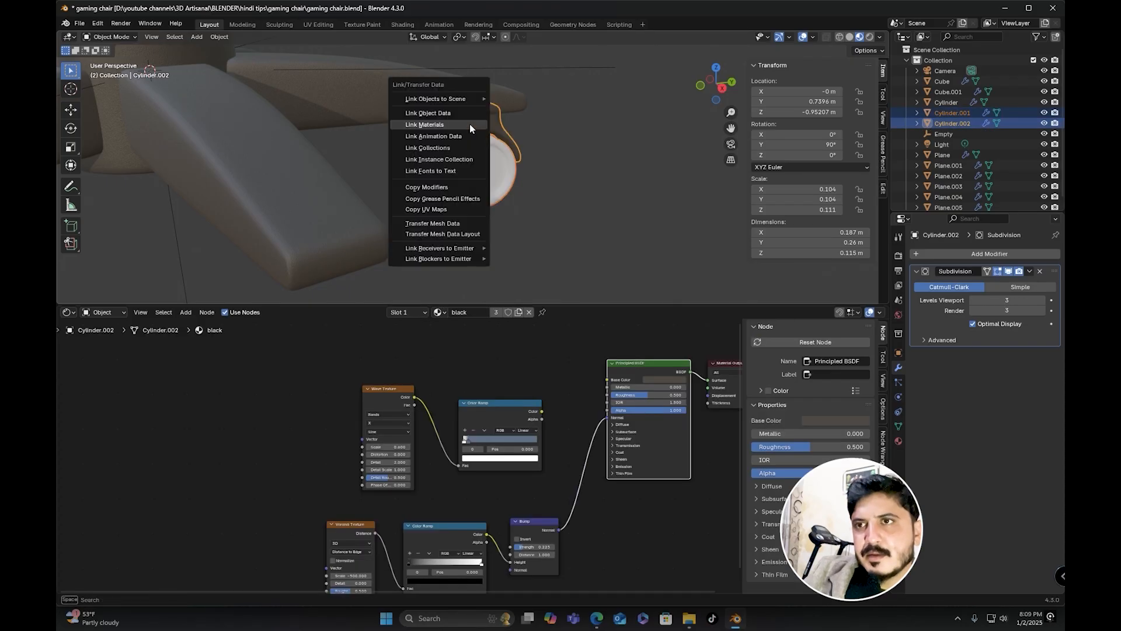
{"action": "left_click", "coordinate": [470, 124]}
Step: Enter Edit Mode on the caster wheel and select the centre face and surrounding face ring on one side of its hub
{"action": "left_click", "coordinate": [504, 184]}
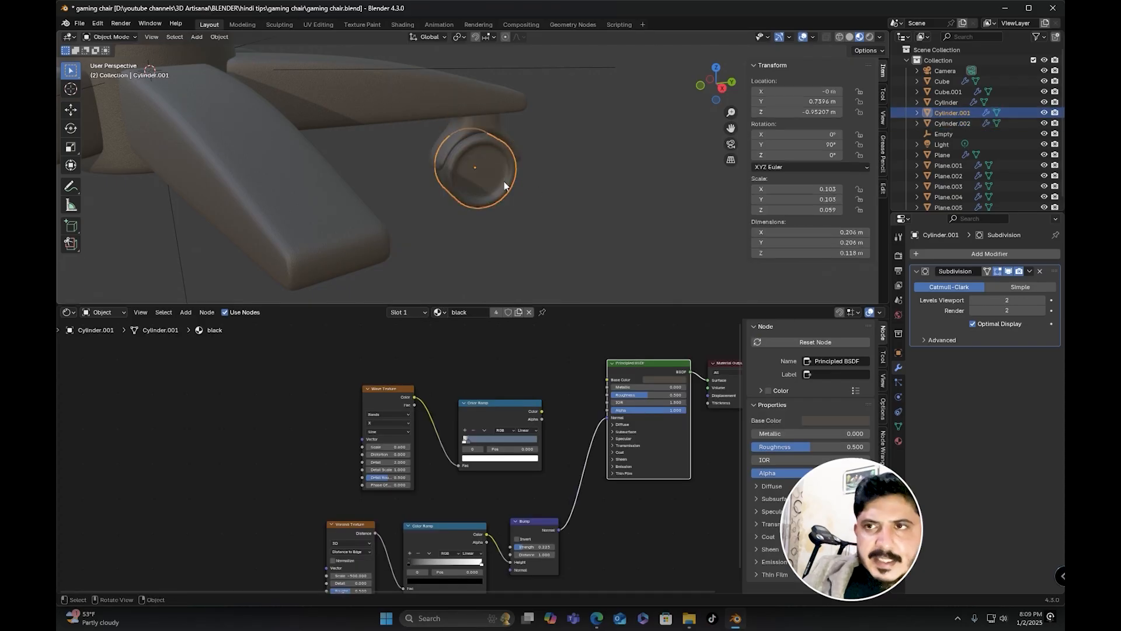
{"action": "key", "text": "Tab"}
{"action": "middle_click_drag", "start_coordinate": [530, 190], "coordinate": [489, 187]}
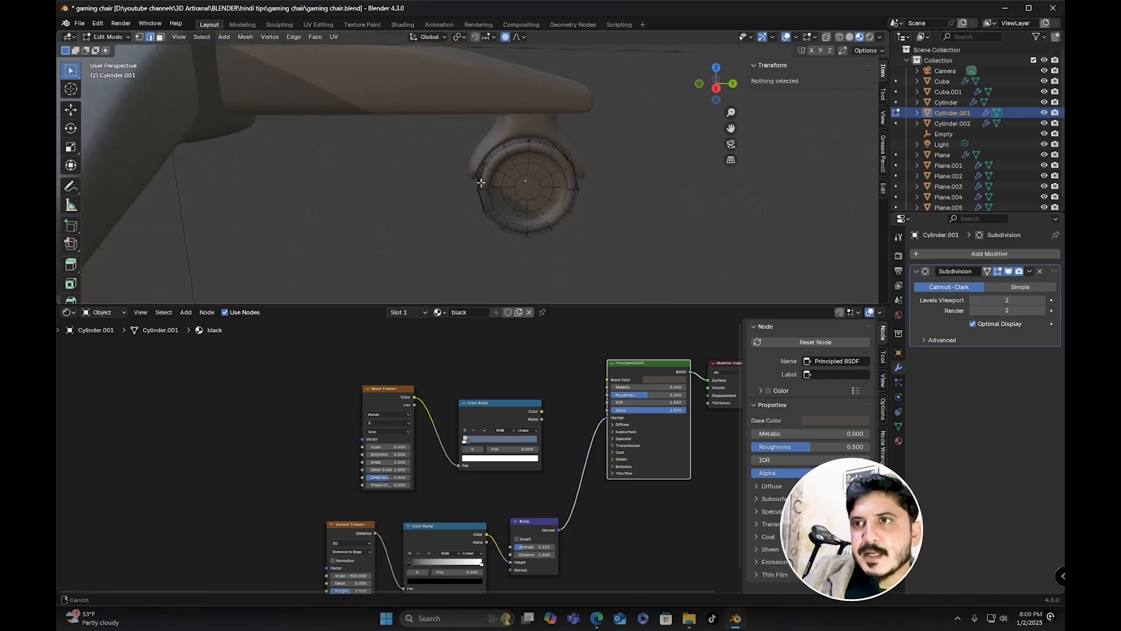
{"action": "left_click", "coordinate": [526, 185]}
{"action": "left_click", "coordinate": [161, 36]}
{"action": "left_click", "coordinate": [530, 186]}
{"action": "middle_click_drag", "start_coordinate": [659, 203], "coordinate": [643, 200]}
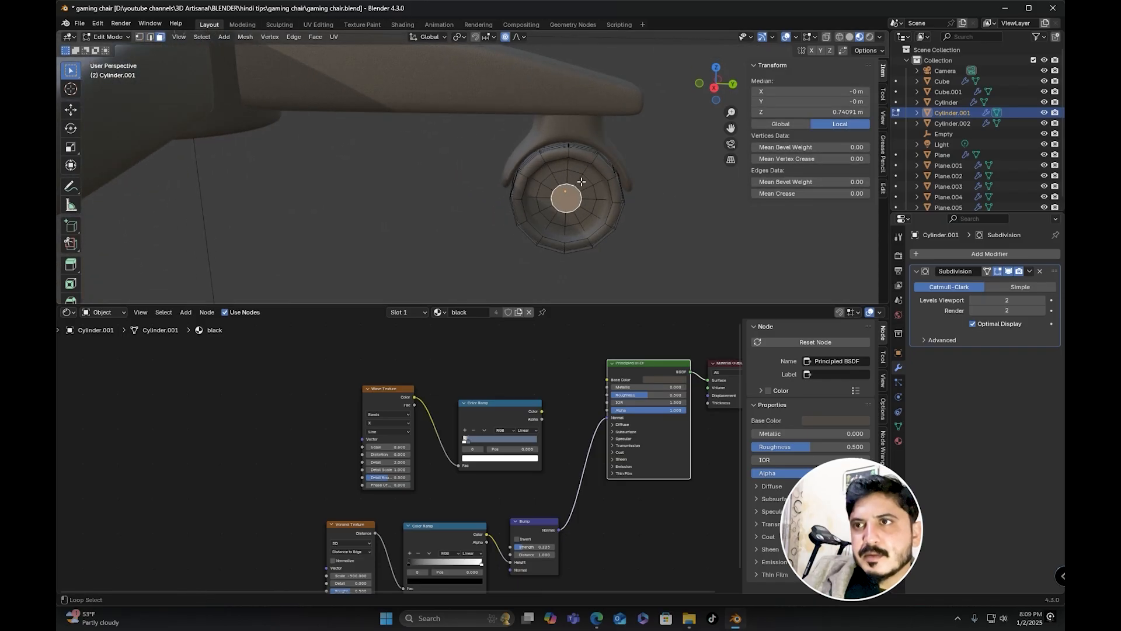
{"action": "left_click", "coordinate": [581, 182], "text": "alt+shift"}
Step: Select the centre face and surrounding face ring of the hub on the wheel's opposite side
{"action": "scroll", "coordinate": [581, 184], "scroll_direction": "down", "scroll_amount": 3}
{"action": "middle_click_drag", "start_coordinate": [582, 184], "coordinate": [444, 124]}
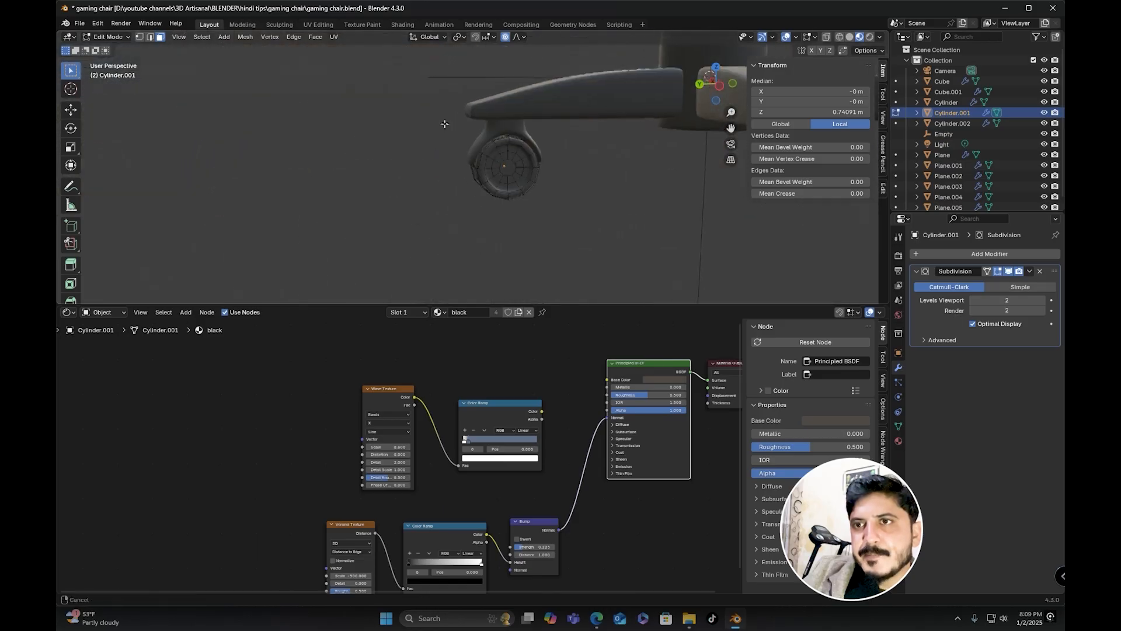
{"action": "scroll", "coordinate": [444, 124], "scroll_direction": "up", "scroll_amount": 6}
{"action": "left_click", "coordinate": [613, 124]}
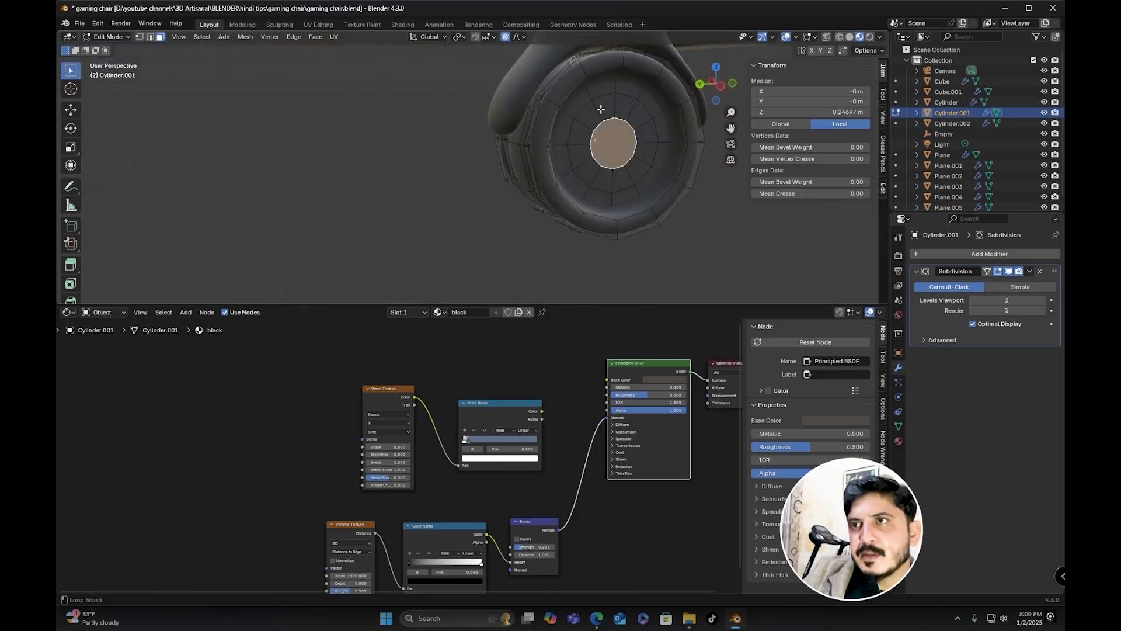
{"action": "left_click", "coordinate": [602, 109], "text": "alt+shift"}
{"action": "scroll", "coordinate": [406, 187], "scroll_direction": "down", "scroll_amount": 5}
Step: Add a second material slot to the wheel and assign the existing white material to the selected hub faces
{"action": "middle_click_drag", "start_coordinate": [407, 187], "coordinate": [578, 193]}
{"action": "left_click", "coordinate": [898, 441]}
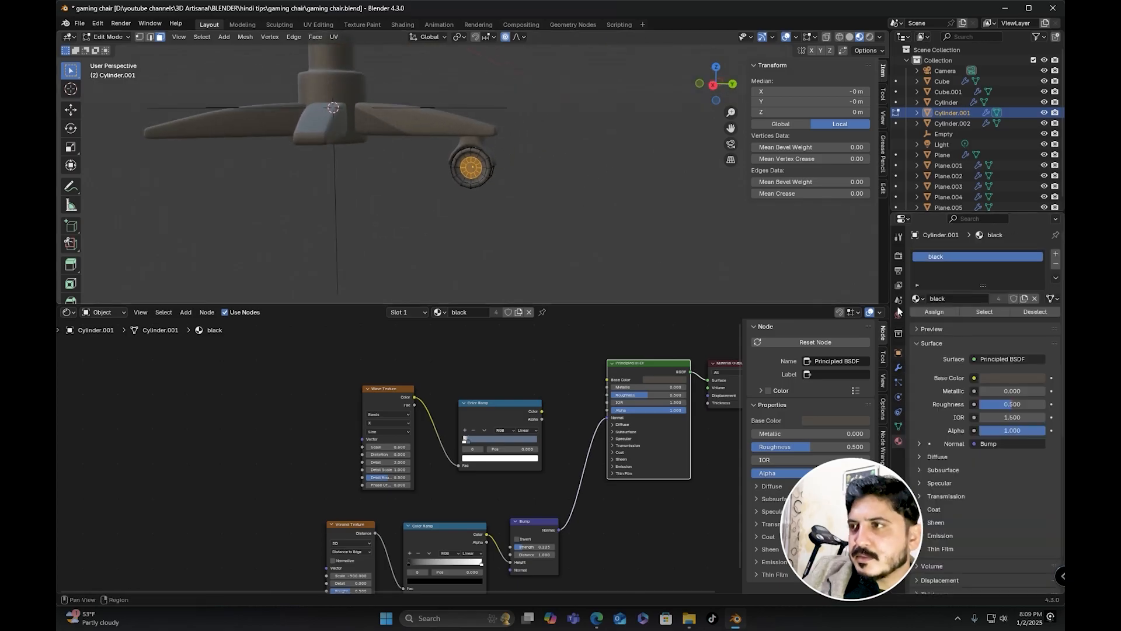
{"action": "left_click", "coordinate": [1056, 253]}
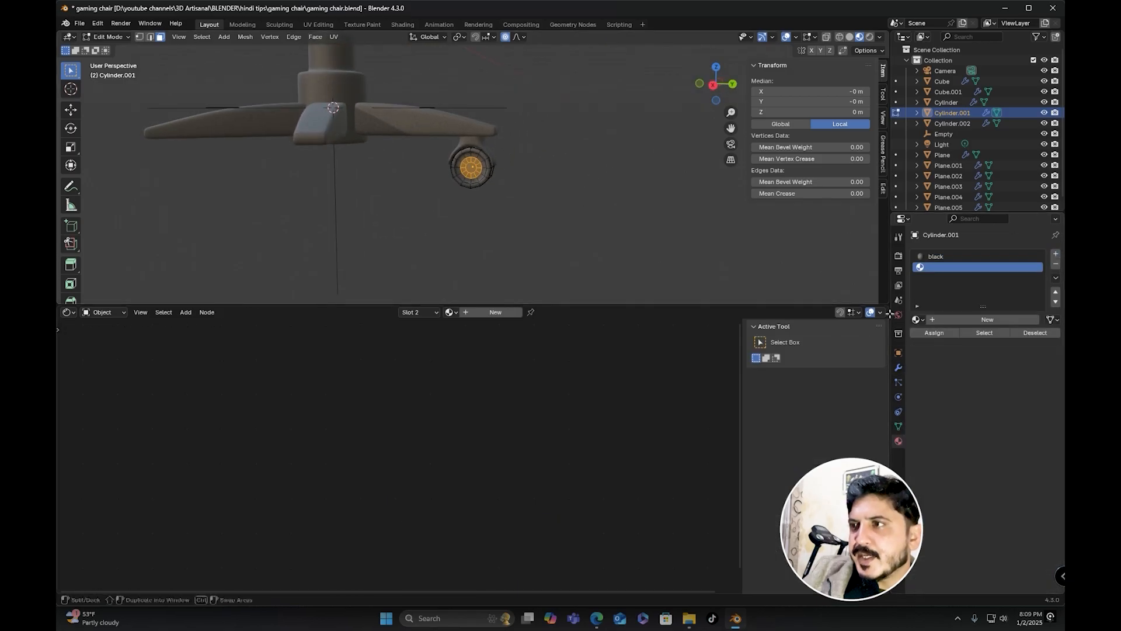
{"action": "left_click", "coordinate": [918, 319]}
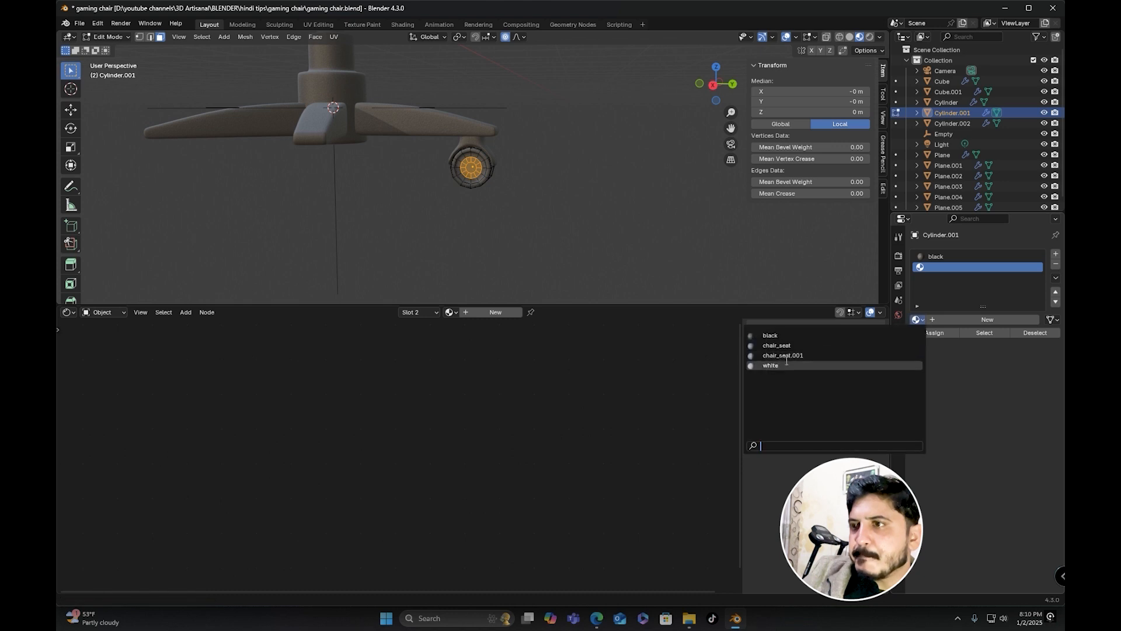
{"action": "left_click", "coordinate": [779, 364]}
{"action": "left_click", "coordinate": [934, 332]}
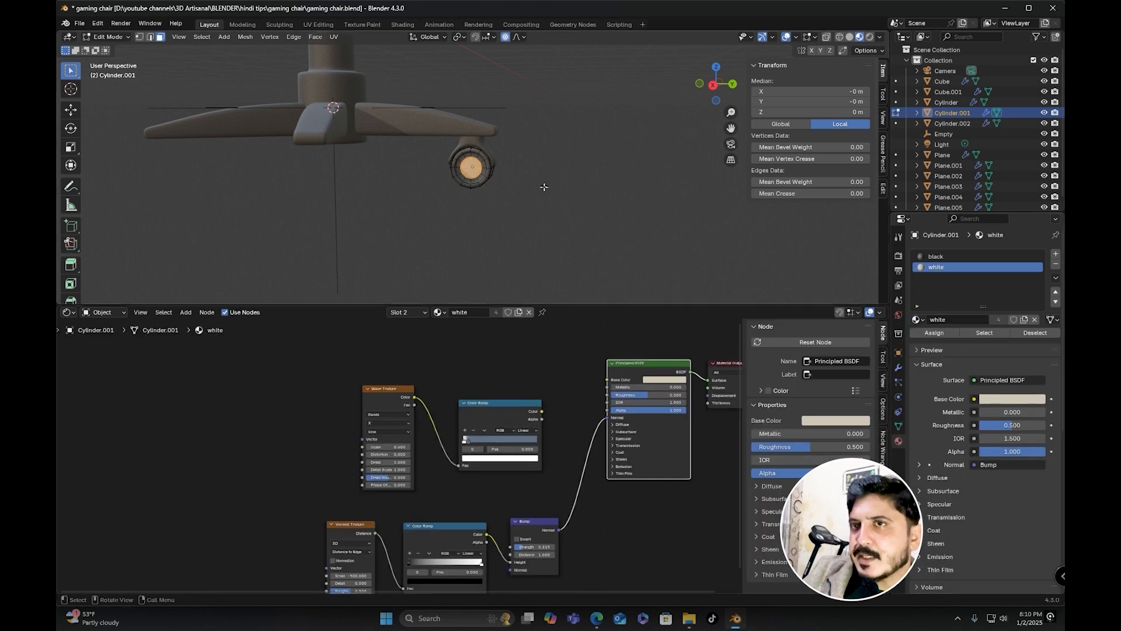
Step: Return to Object Mode and select the caster housing above the wheel
{"action": "key", "text": "Tab"}
{"action": "left_click", "coordinate": [503, 187]}
{"action": "middle_click_drag", "start_coordinate": [503, 186], "coordinate": [502, 213]}
{"action": "left_click", "coordinate": [497, 193]}
{"action": "left_click", "coordinate": [495, 179]}
{"action": "scroll", "coordinate": [559, 127], "scroll_direction": "down", "scroll_amount": 2}
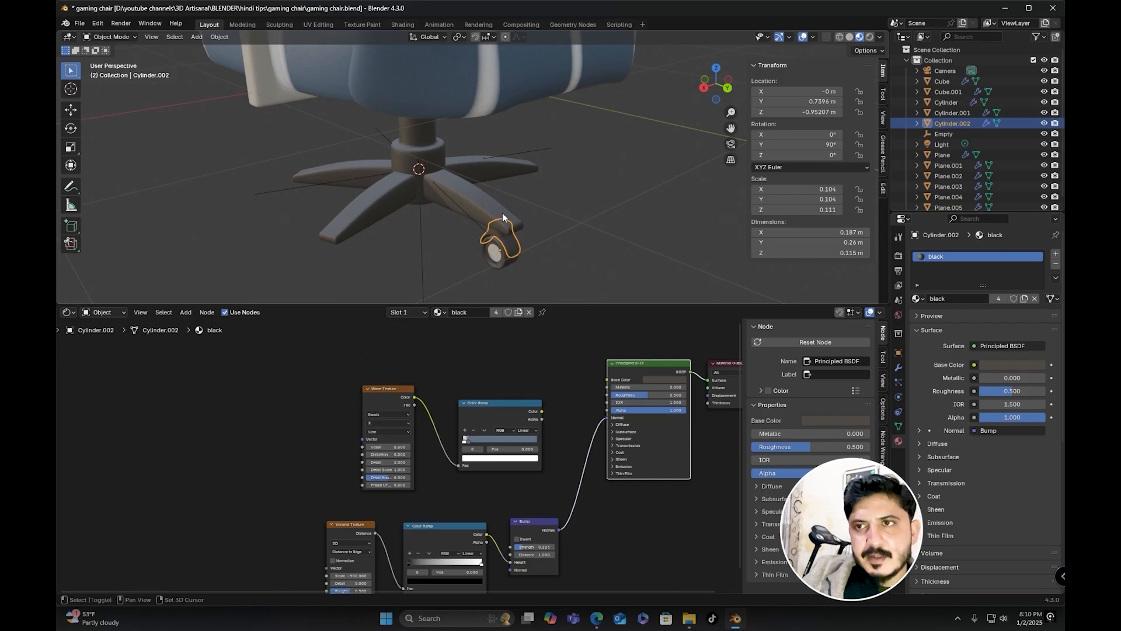
Step: Try to duplicate the caster housing with a 72° rotation about the global Z axis, and undo it
{"action": "key", "text": "shift+d"}
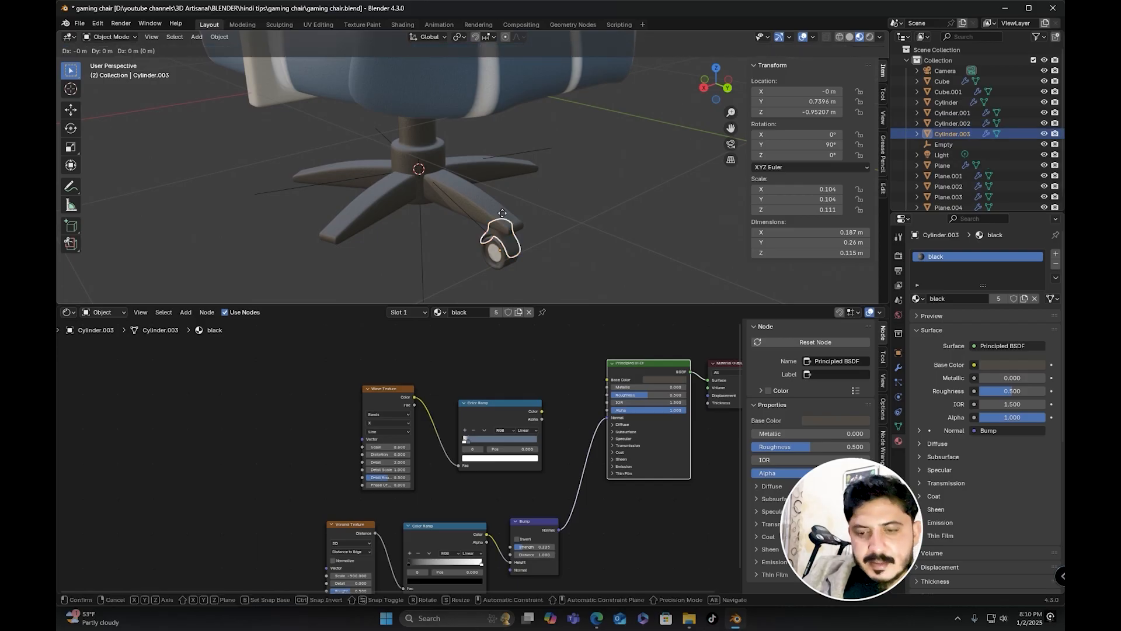
{"action": "key", "text": "r"}
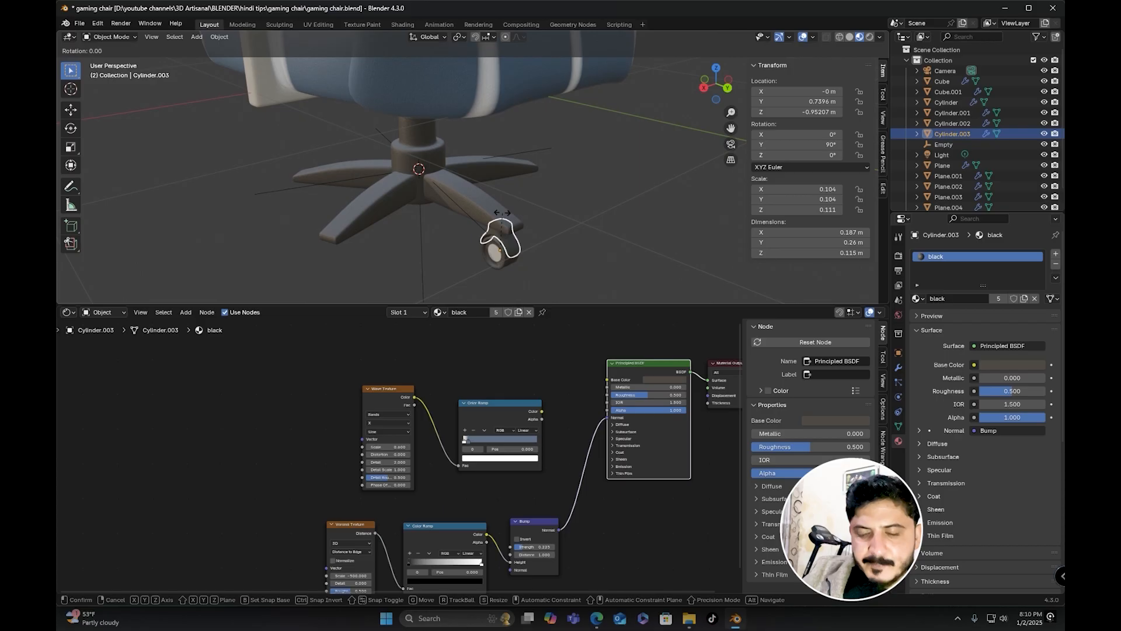
{"action": "key", "text": "z"}
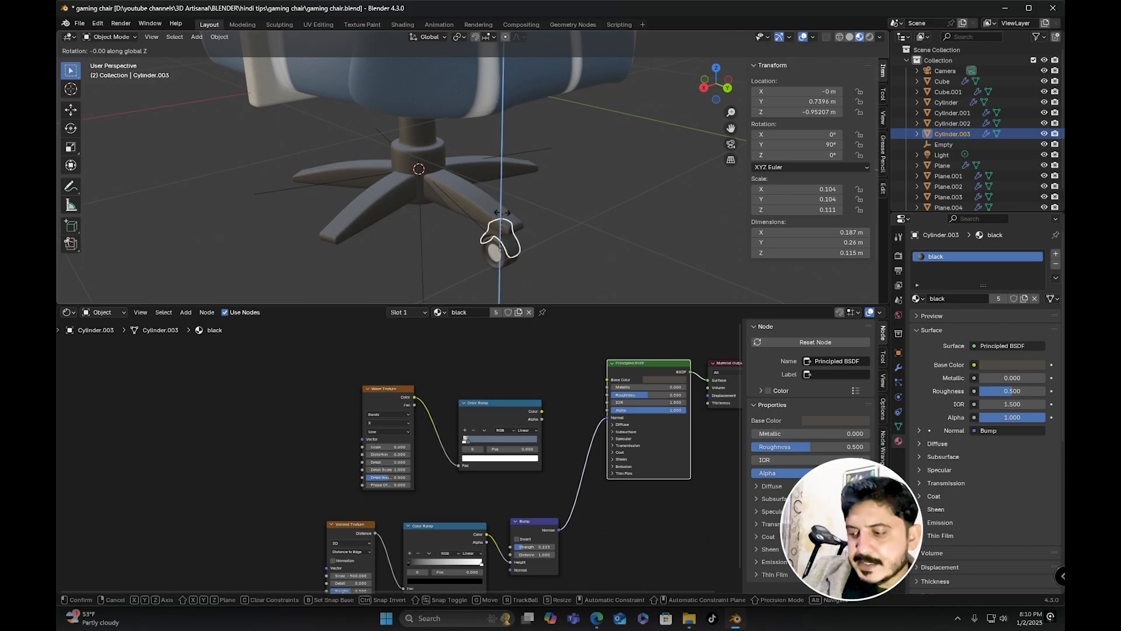
{"action": "key", "text": "7"}
{"action": "key", "text": "2"}
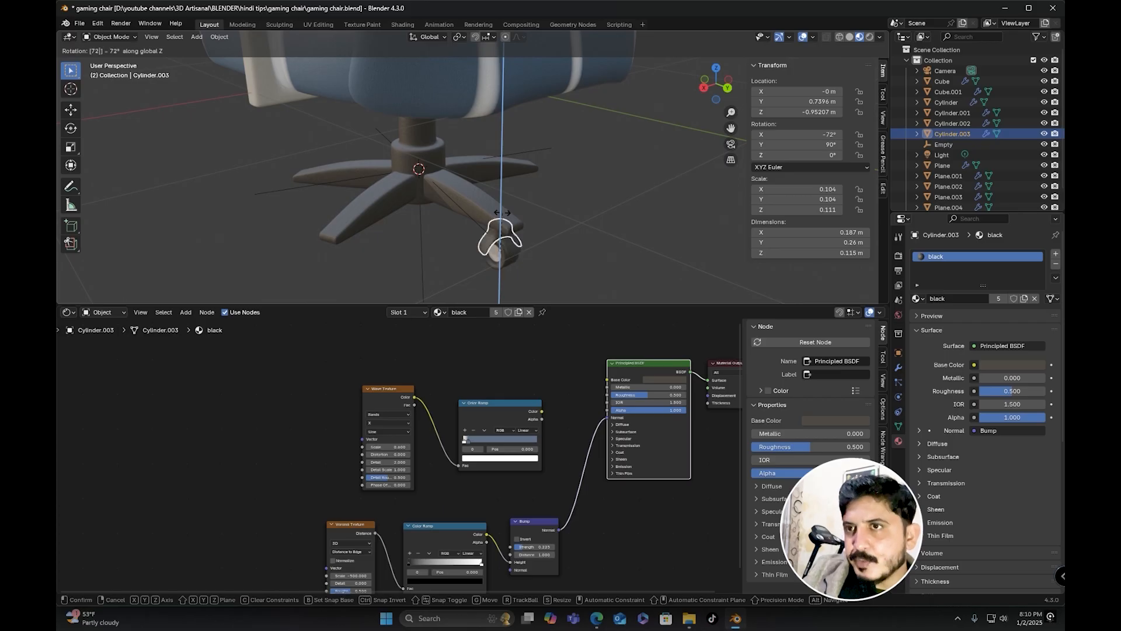
{"action": "key", "text": "Return"}
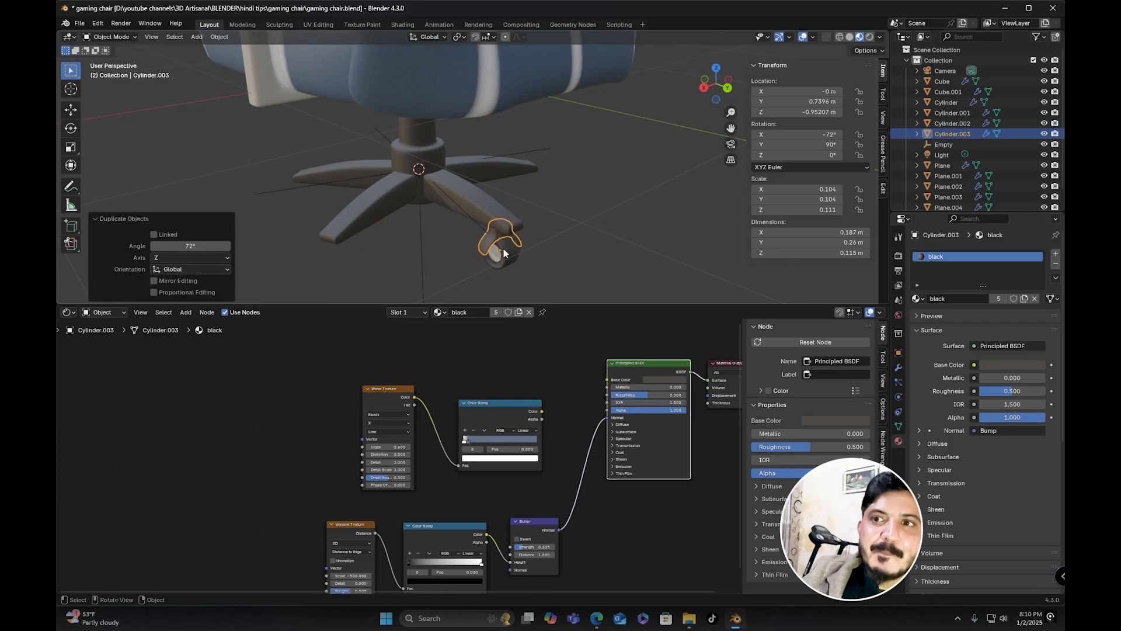
{"action": "key", "text": "ctrl+z"}
Step: Set the transform pivot point to the 3D Cursor at the centre of the star base
{"action": "middle_click_drag", "start_coordinate": [503, 247], "coordinate": [540, 244]}
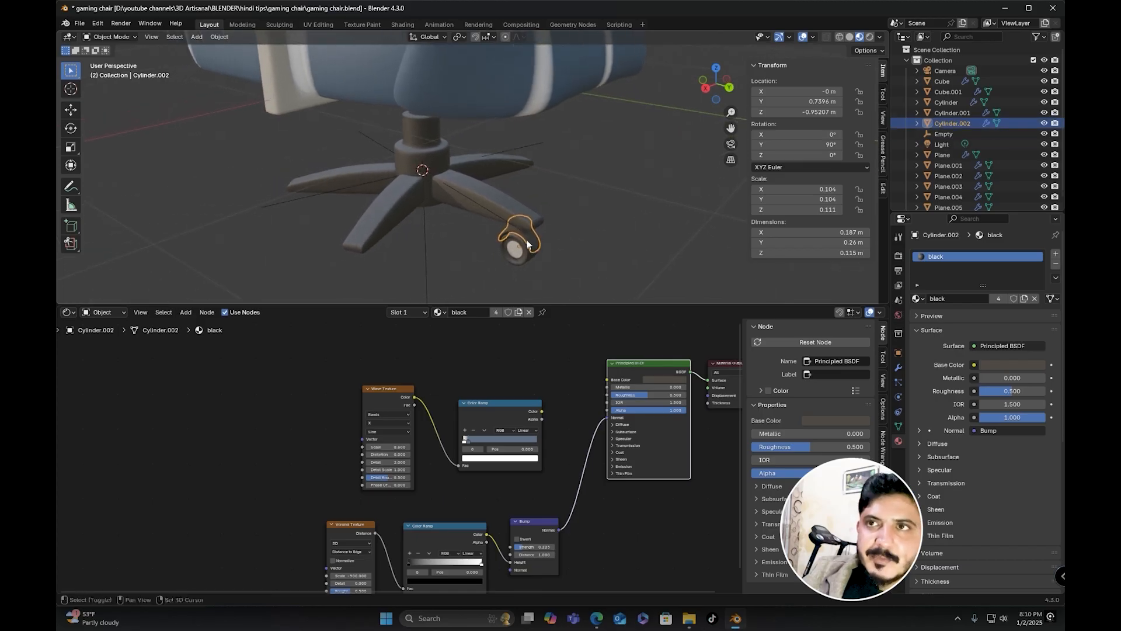
{"action": "left_click", "coordinate": [459, 37]}
{"action": "left_click", "coordinate": [481, 76]}
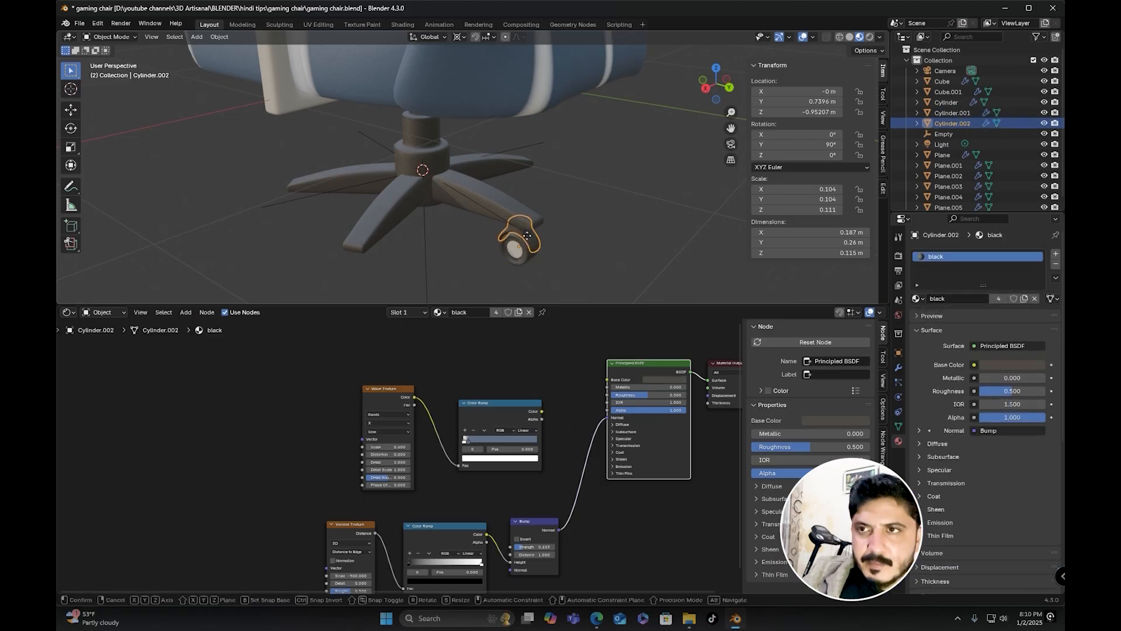
{"action": "left_click", "coordinate": [460, 37]}
{"action": "left_click", "coordinate": [486, 75]}
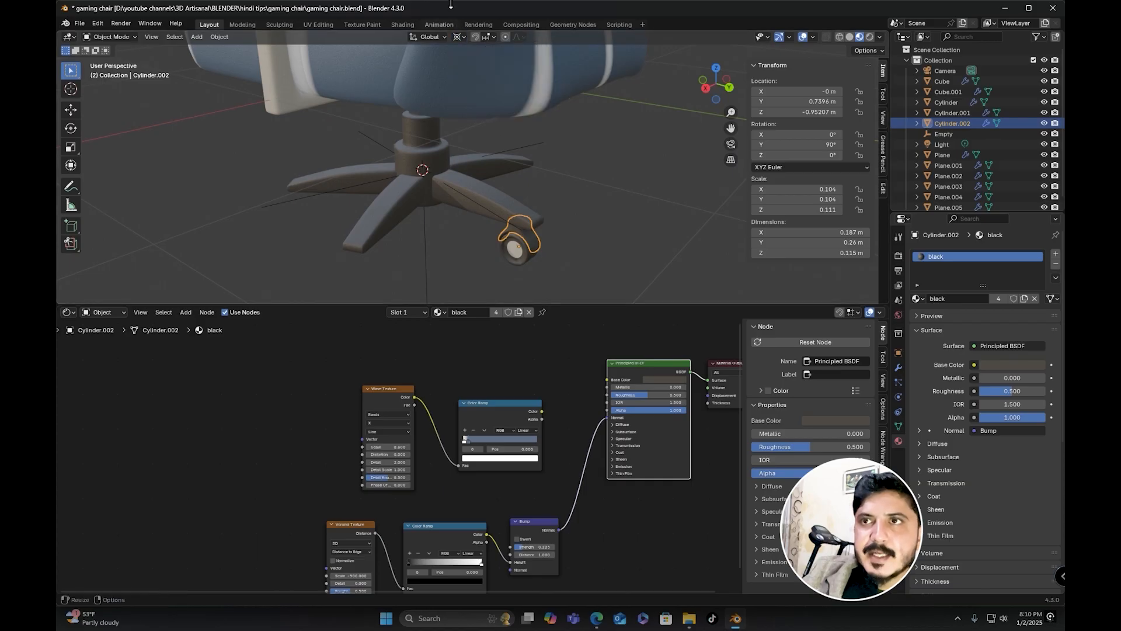
Step: Duplicate the caster housing and rotate the copy 72° about the Z axis around the 3D cursor
{"action": "key", "text": "shift+d"}
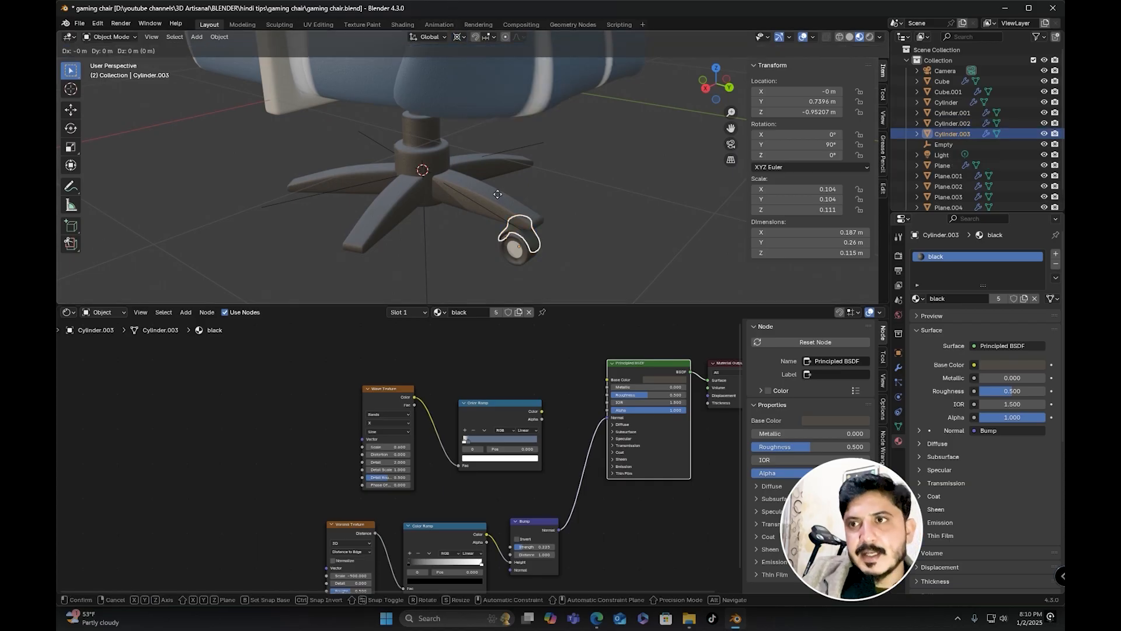
{"action": "key", "text": "r"}
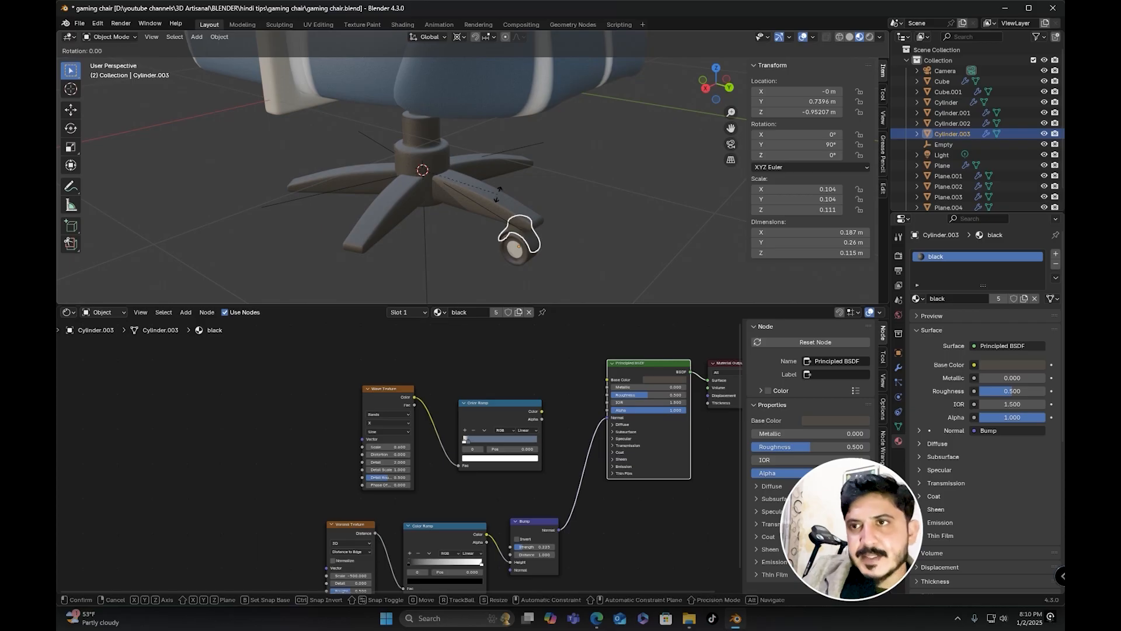
{"action": "key", "text": "z"}
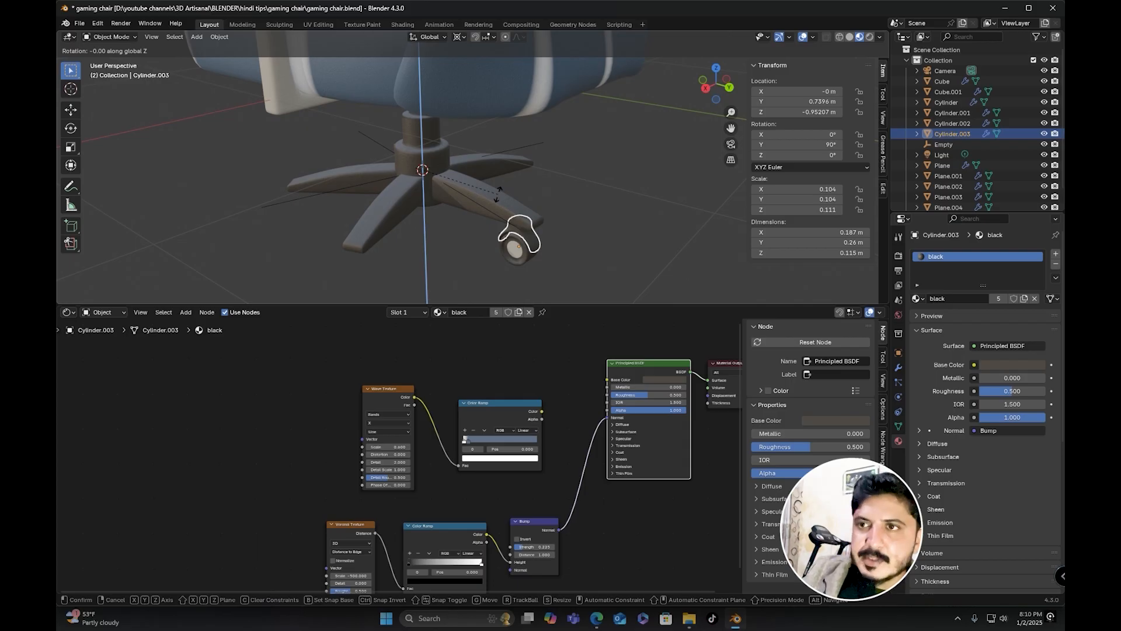
{"action": "type", "text": "72"}
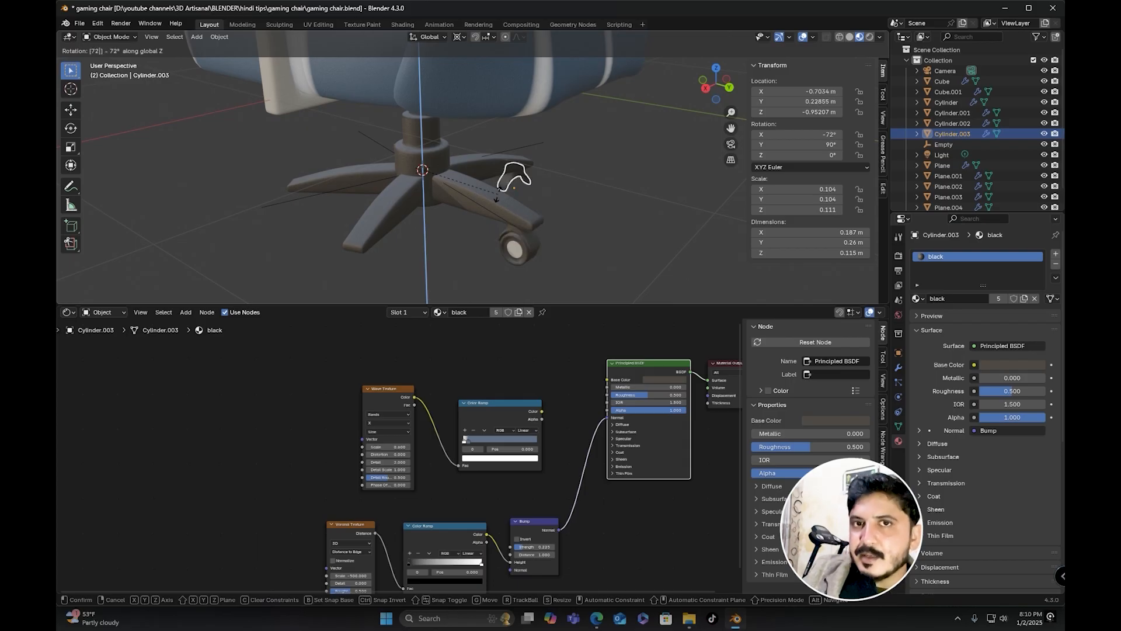
{"action": "key", "text": "Return"}
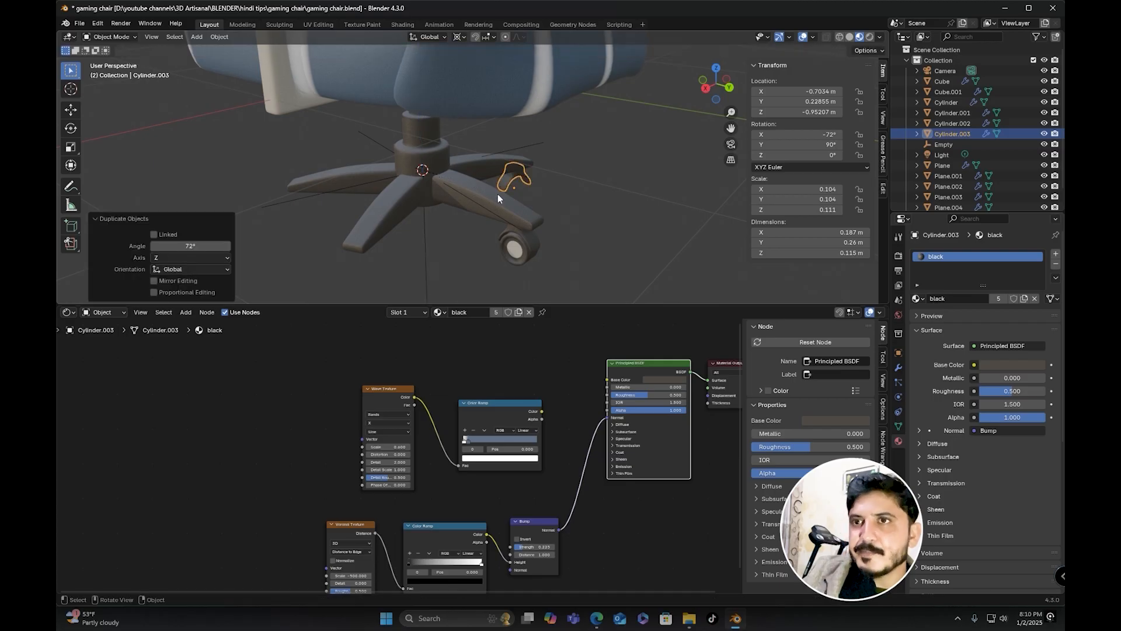
{"action": "middle_click_drag", "start_coordinate": [508, 187], "coordinate": [273, 123]}
{"action": "scroll", "coordinate": [379, 166], "scroll_direction": "up", "scroll_amount": 3}
{"action": "middle_click_drag", "start_coordinate": [380, 167], "coordinate": [429, 140], "text": "shift"}
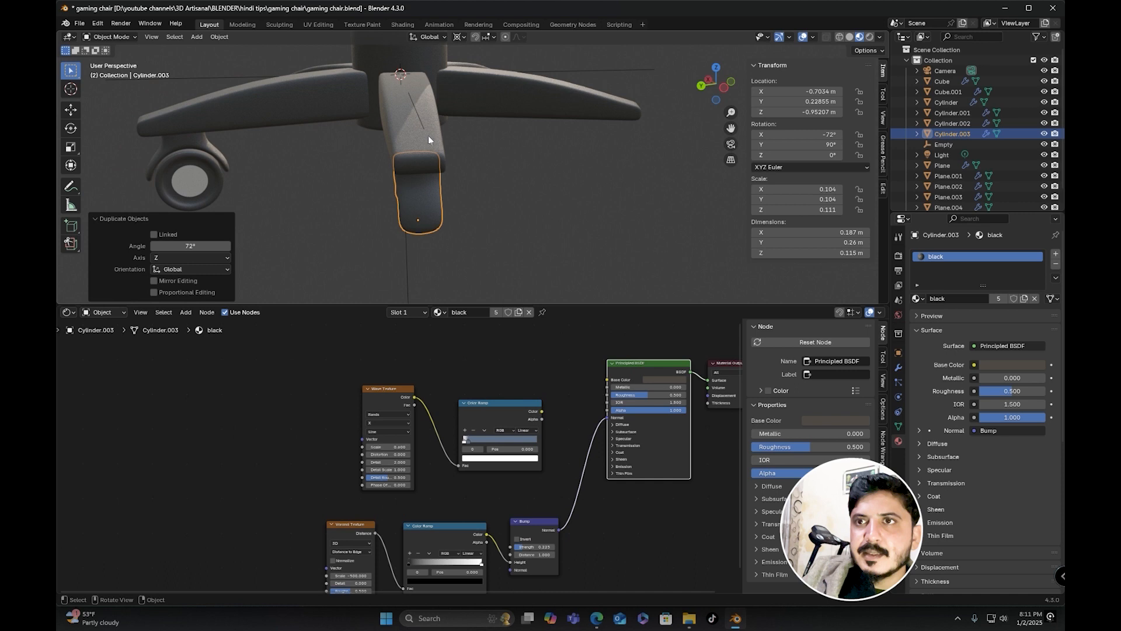
{"action": "scroll", "coordinate": [421, 187], "scroll_direction": "down", "scroll_amount": 3}
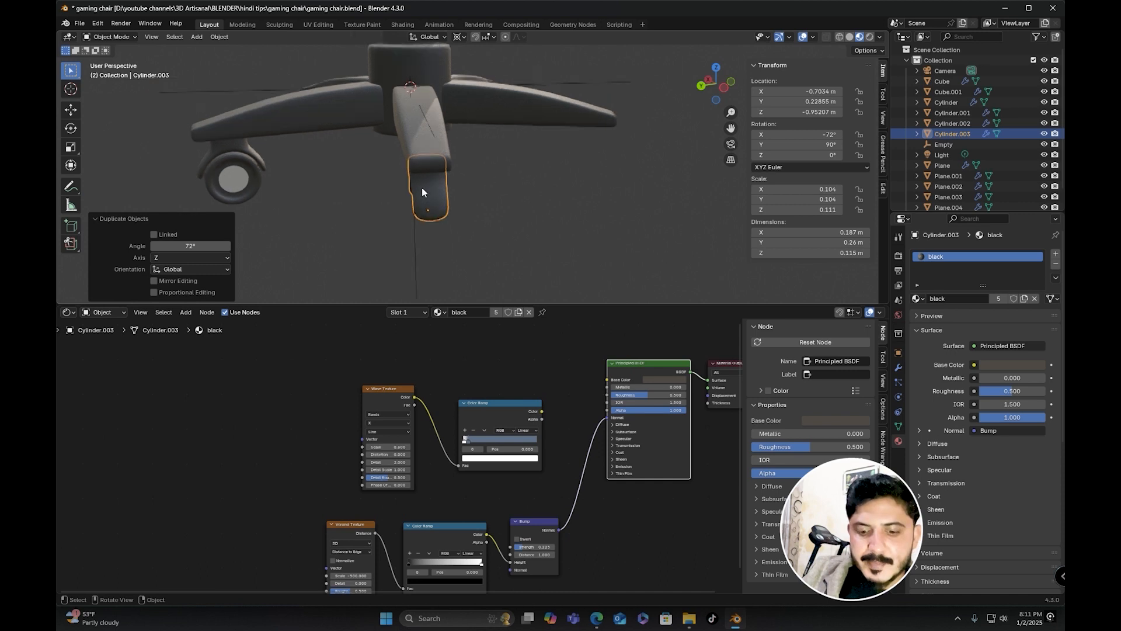
Step: Duplicate the rotated housing in place and undo the recent housing duplications
{"action": "key", "text": "shift+d"}
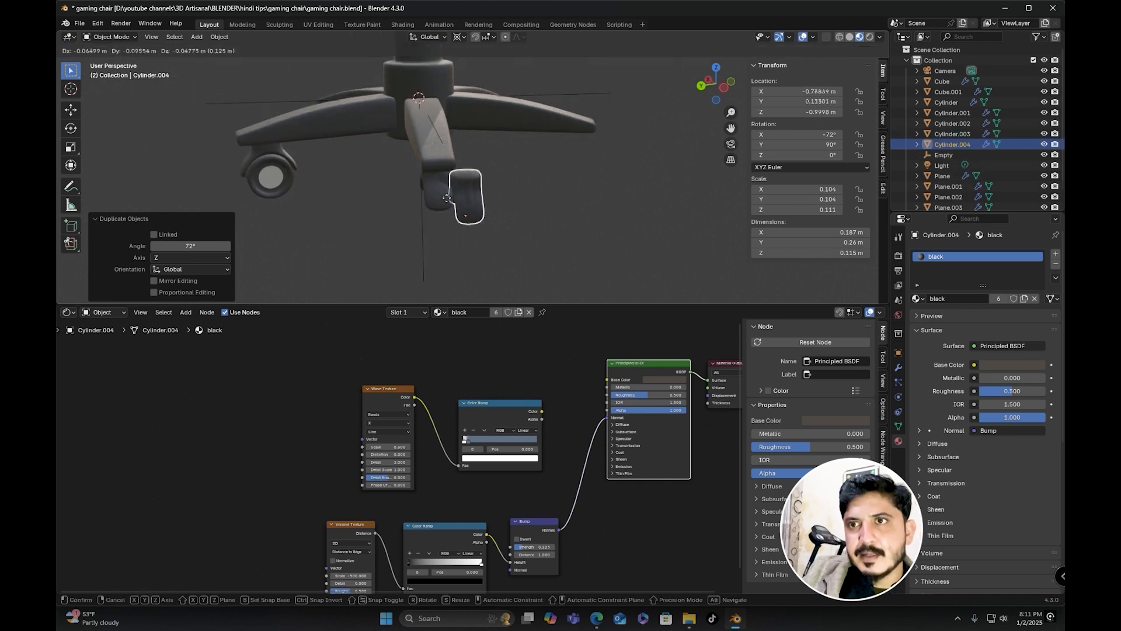
{"action": "right_click", "coordinate": [448, 202]}
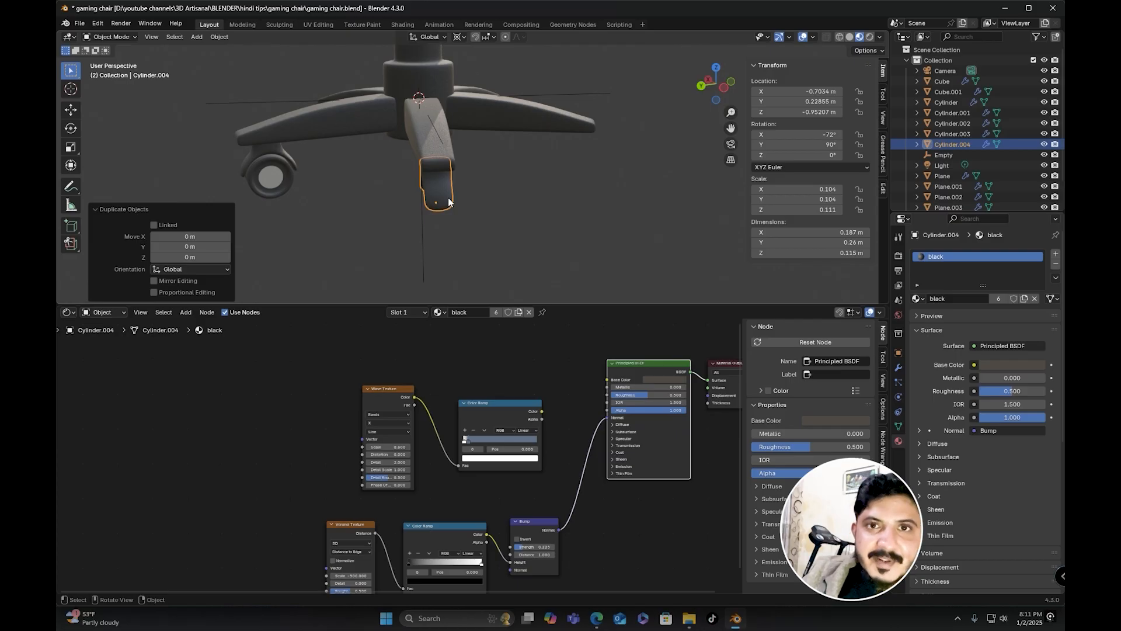
{"action": "middle_click_drag", "start_coordinate": [449, 202], "coordinate": [538, 211]}
{"action": "key", "text": "ctrl+z"}
{"action": "key", "text": "ctrl+z"}
{"action": "key", "text": "ctrl+z"}
Step: Duplicate the original caster housing with a 72° rotation about the global Z axis to place it under the neighbouring leg
{"action": "left_click", "coordinate": [616, 235]}
{"action": "key", "text": "g"}
{"action": "right_click", "coordinate": [595, 211]}
{"action": "key", "text": "shift+d"}
{"action": "key", "text": "r"}
{"action": "type", "text": "z"}
{"action": "type", "text": "72"}
{"action": "key", "text": "Return"}
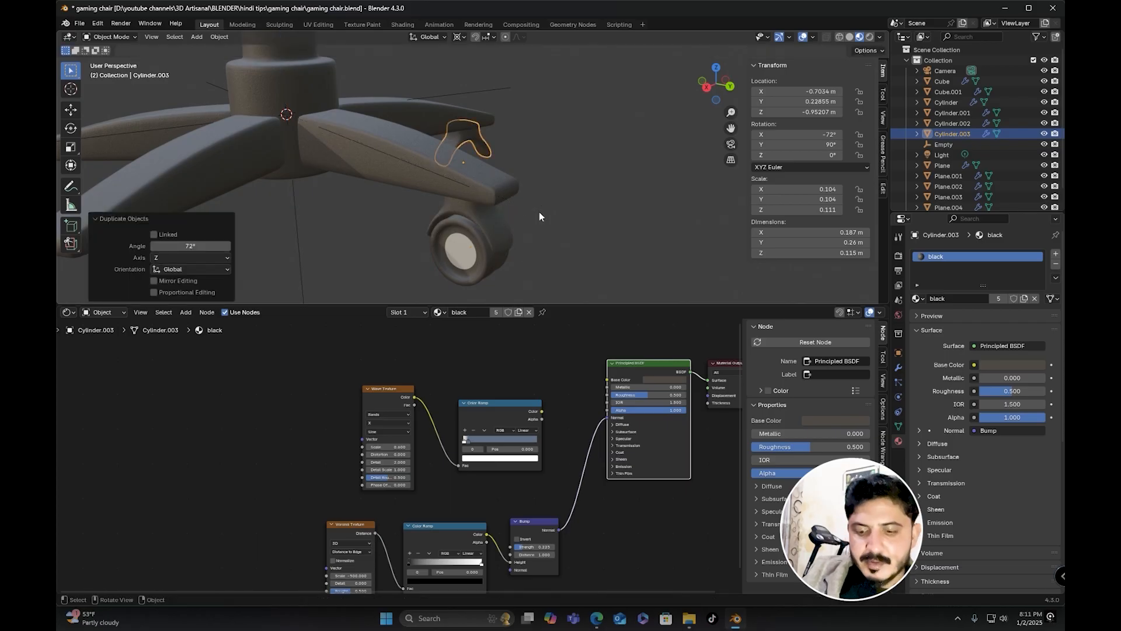
Step: Repeat the 72° duplicate rotation three times to place housings under the remaining legs of the star base
{"action": "key", "text": "shift+r"}
{"action": "middle_click_drag", "start_coordinate": [530, 187], "coordinate": [547, 156]}
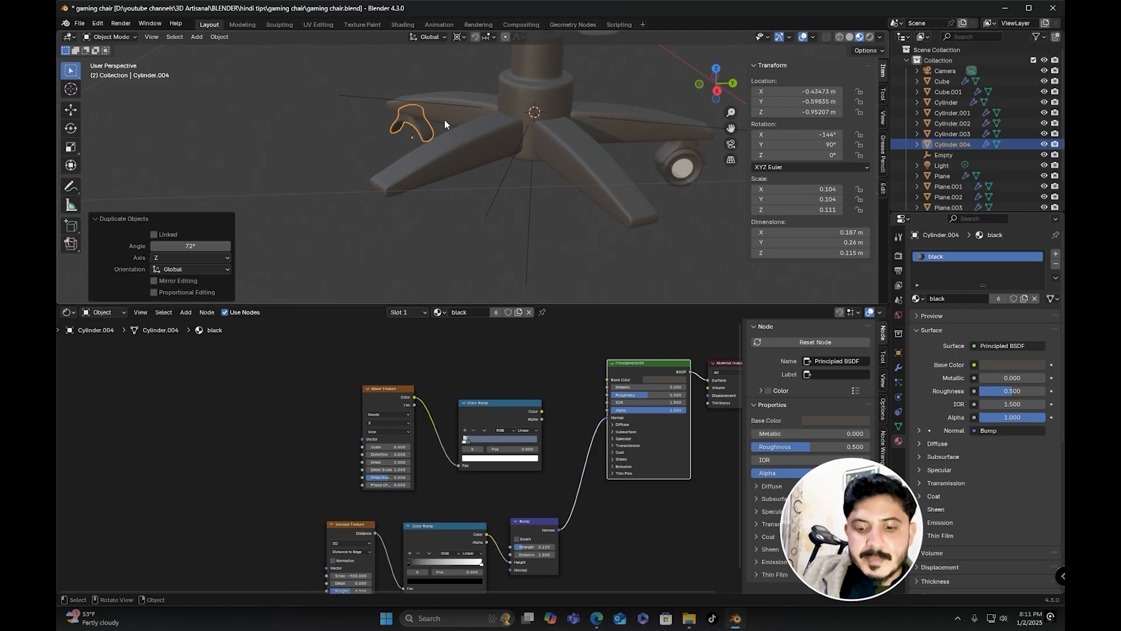
{"action": "key", "text": "shift+r"}
{"action": "key", "text": "shift+r"}
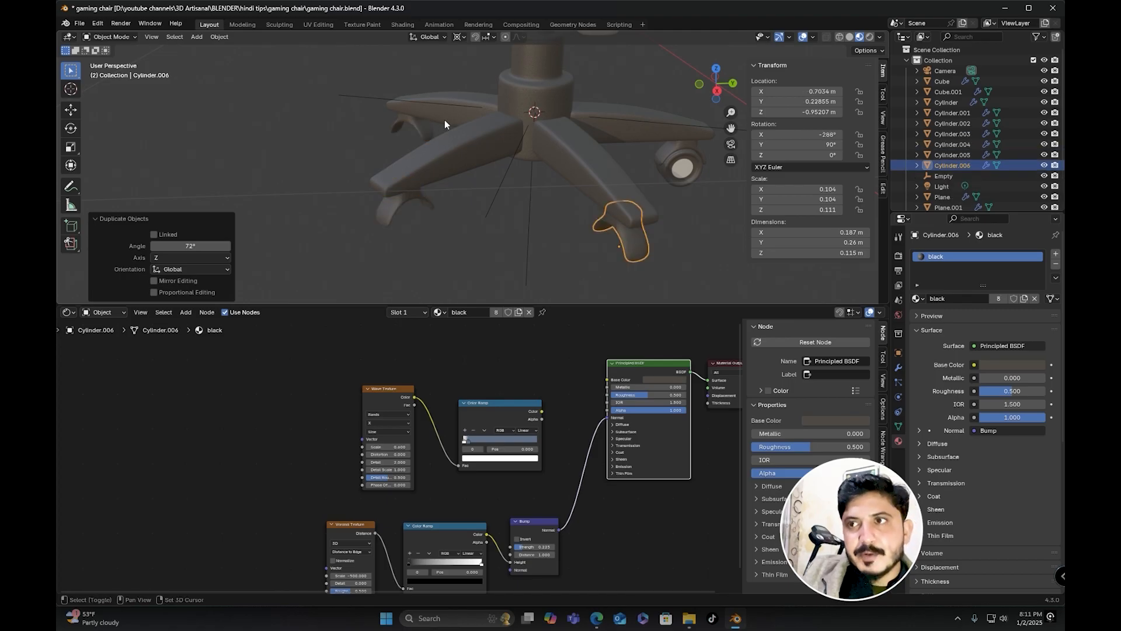
{"action": "middle_click_drag", "start_coordinate": [446, 136], "coordinate": [491, 194]}
{"action": "scroll", "coordinate": [493, 173], "scroll_direction": "up", "scroll_amount": 3}
{"action": "left_click", "coordinate": [505, 176]}
{"action": "scroll", "coordinate": [506, 176], "scroll_direction": "down", "scroll_amount": 4}
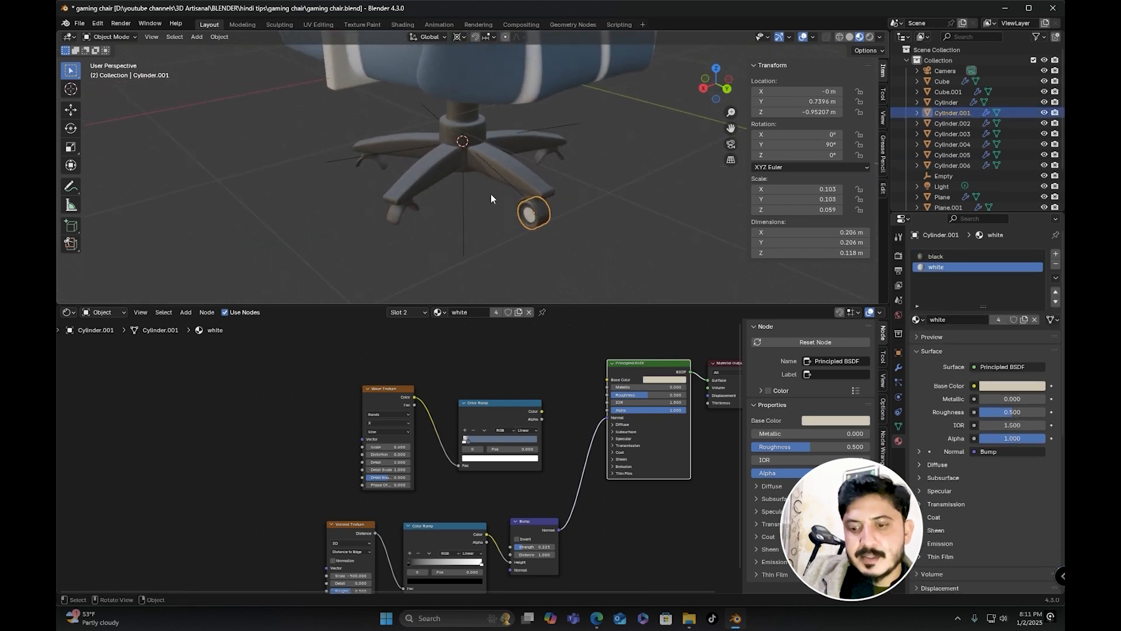
{"action": "key", "text": "shift+d"}
{"action": "key", "text": "r"}
{"action": "key", "text": "z"}
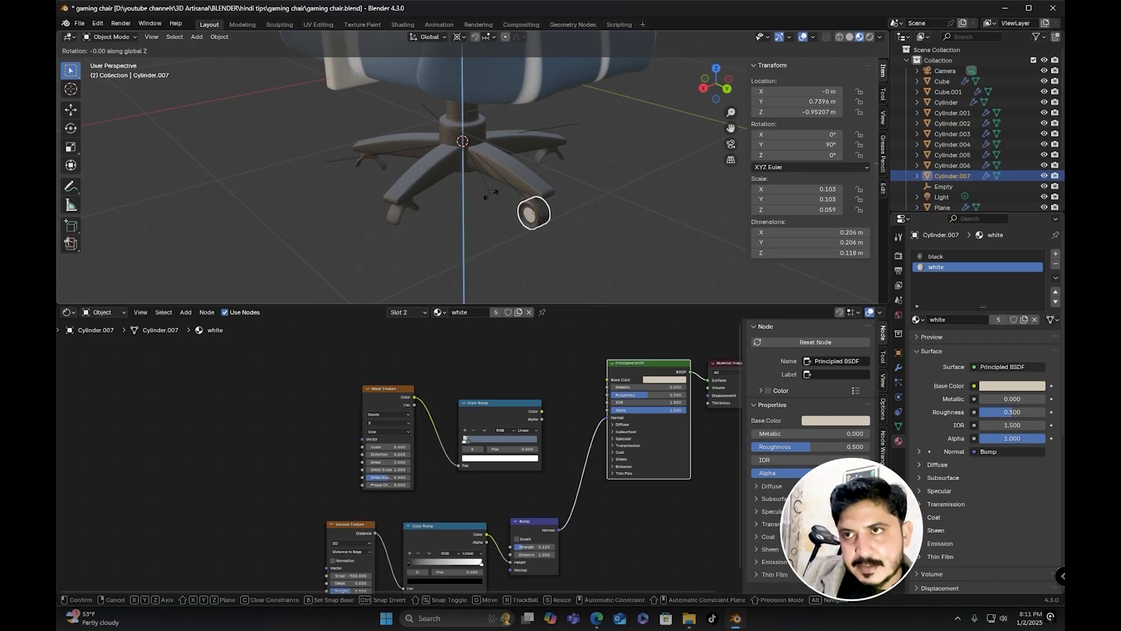
{"action": "type", "text": "72222"}
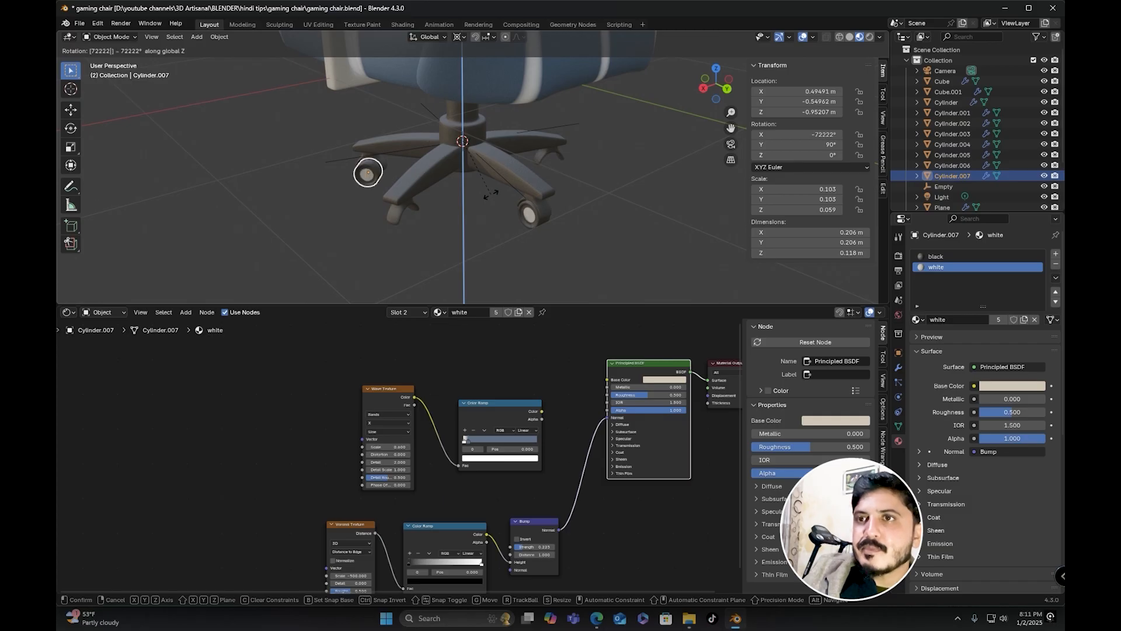
{"action": "key", "text": "Return"}
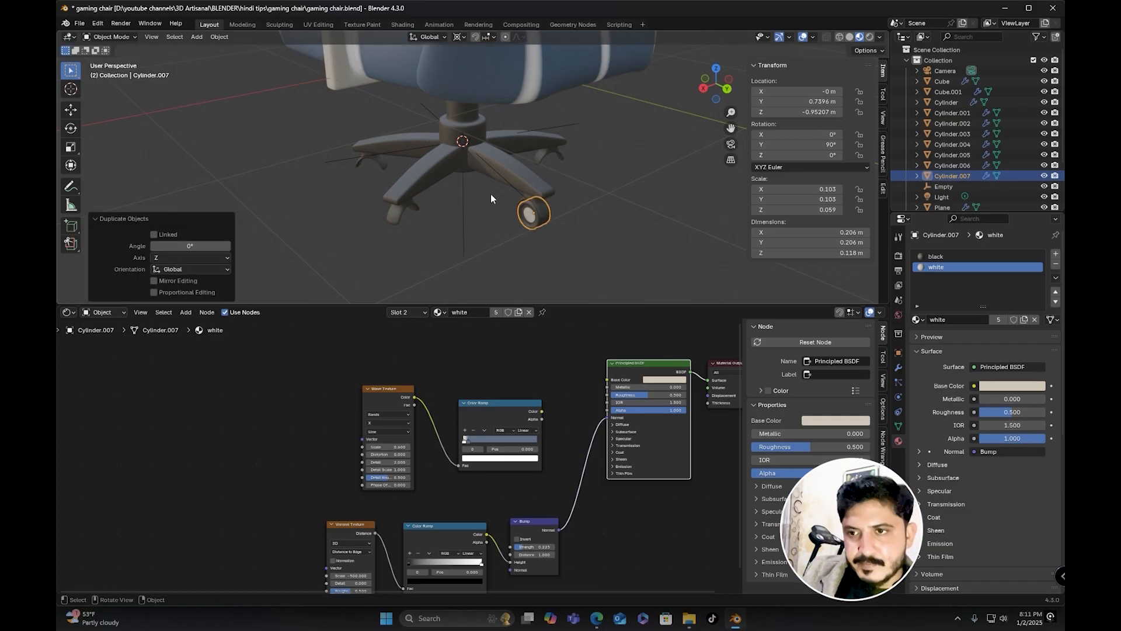
{"action": "key", "text": "g"}
{"action": "key", "text": "Escape"}
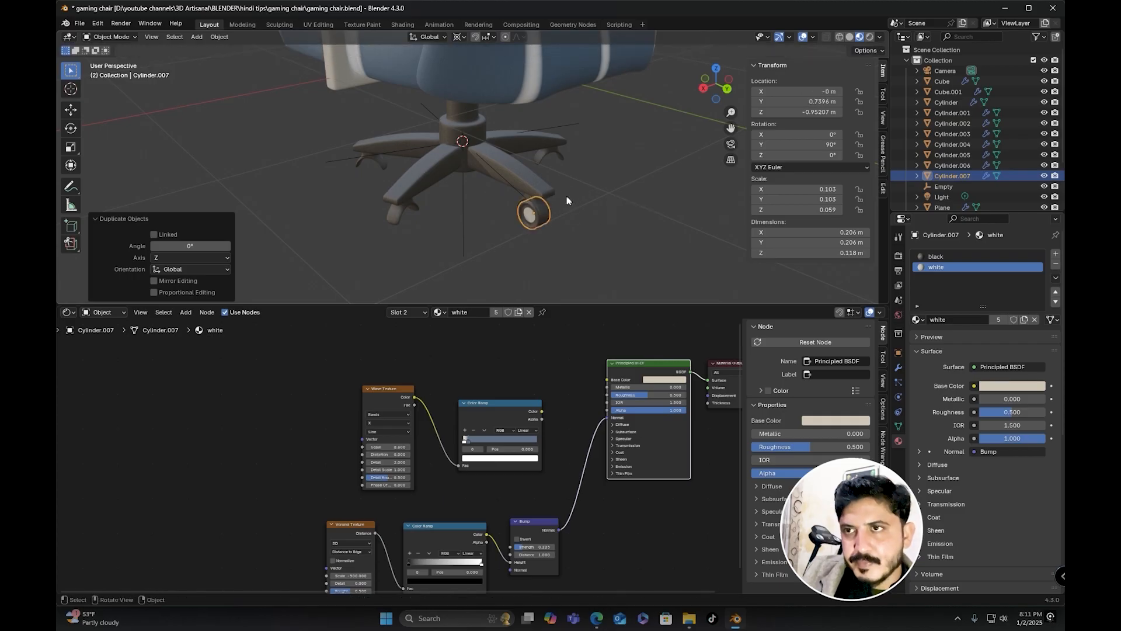
{"action": "key", "text": "x"}
{"action": "left_click", "coordinate": [556, 199]}
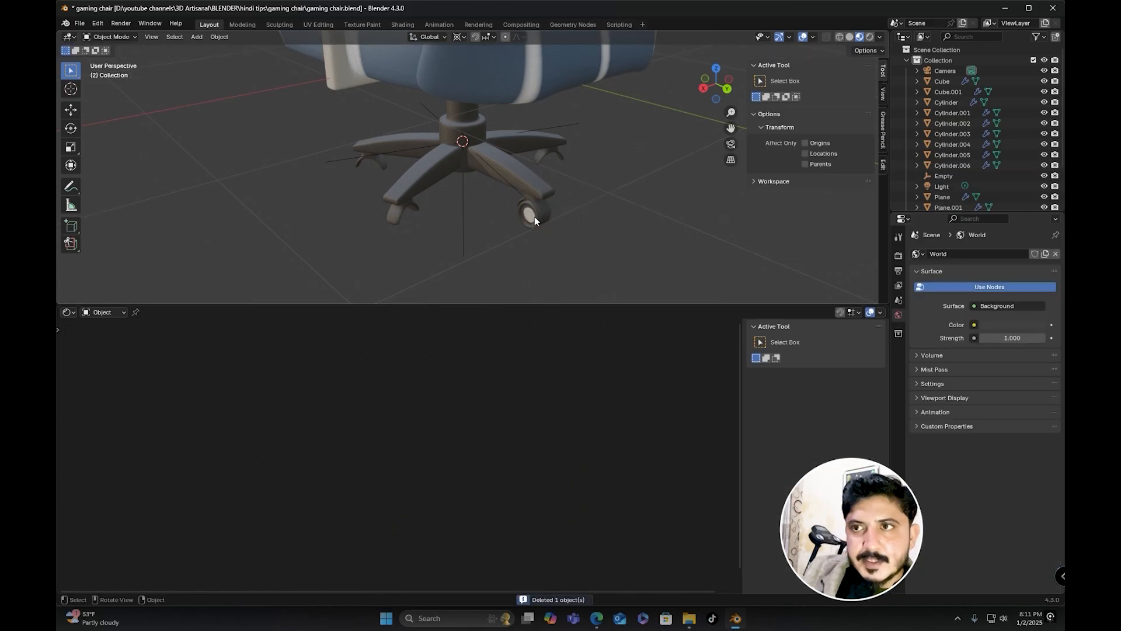
Step: Duplicate the original caster wheel with a 72° rotation about the global Z axis to place it under the neighbouring leg
{"action": "left_click", "coordinate": [534, 220]}
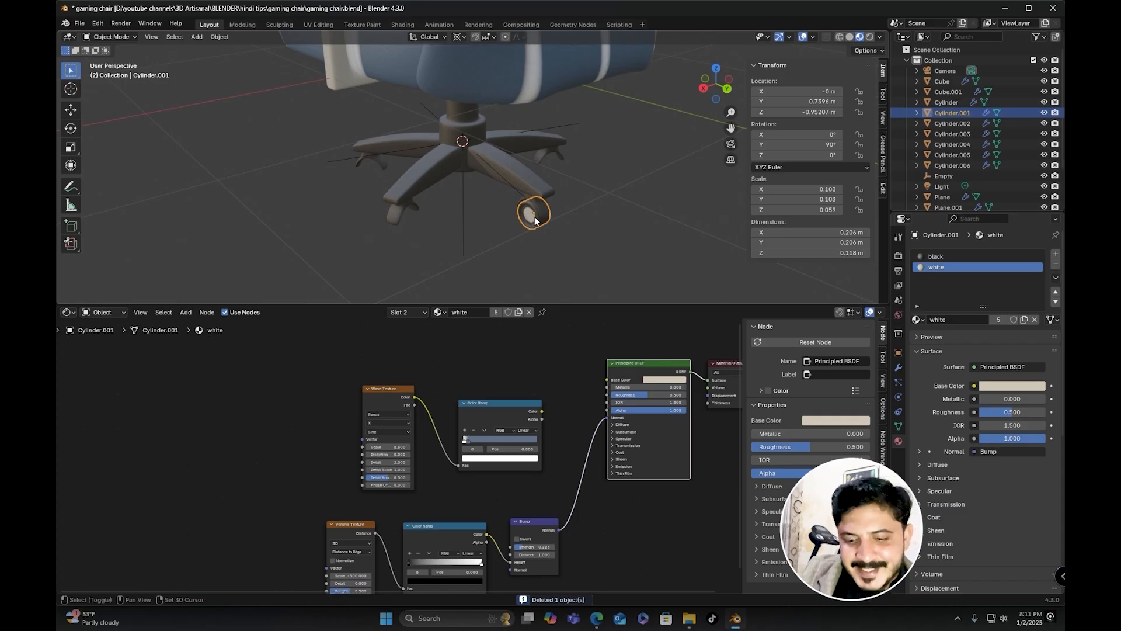
{"action": "key", "text": "shift+d"}
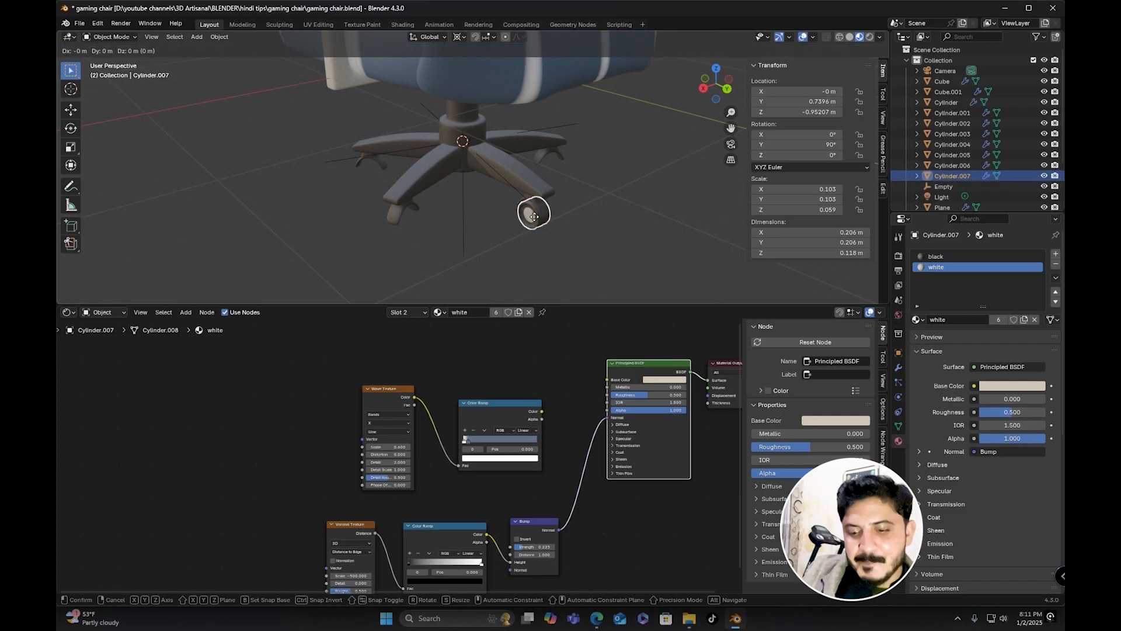
{"action": "key", "text": "r"}
{"action": "type", "text": "z"}
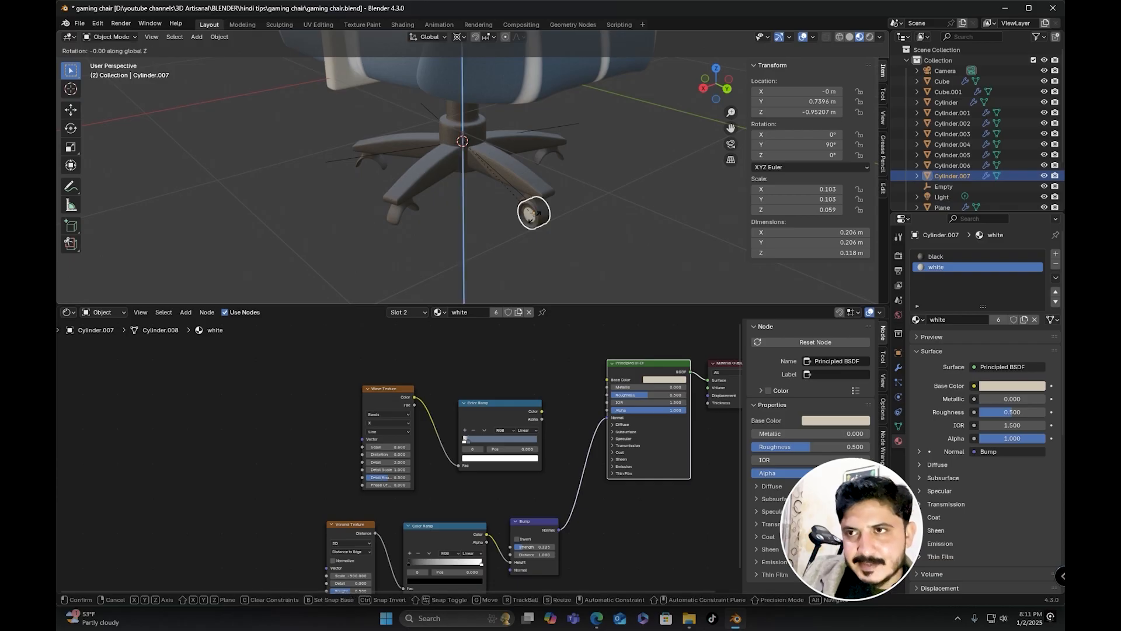
{"action": "type", "text": "72"}
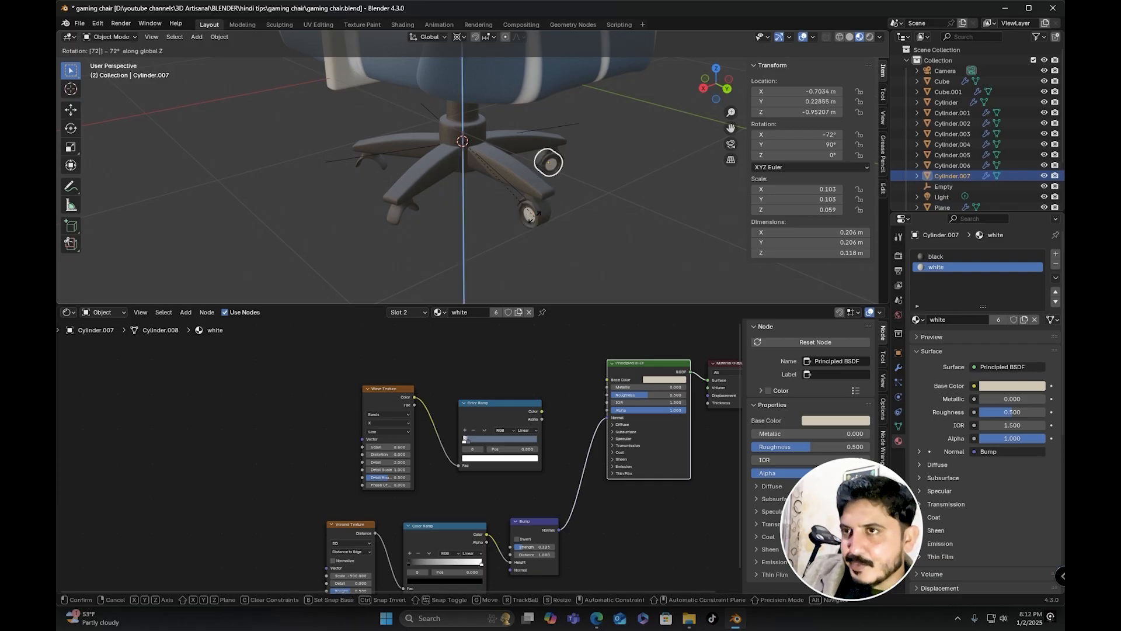
{"action": "key", "text": "Return"}
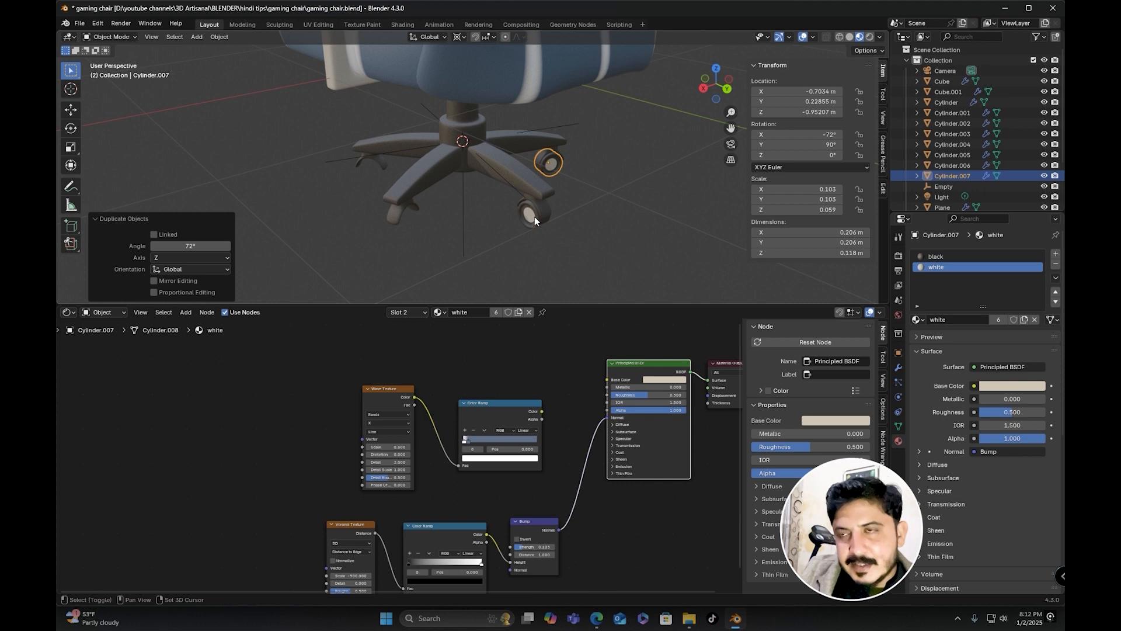
Step: Repeat the 72° wheel duplication three times to fit wheels into the remaining caster housings
{"action": "key", "text": "shift+r"}
{"action": "key", "text": "shift+r"}
{"action": "key", "text": "shift+r"}
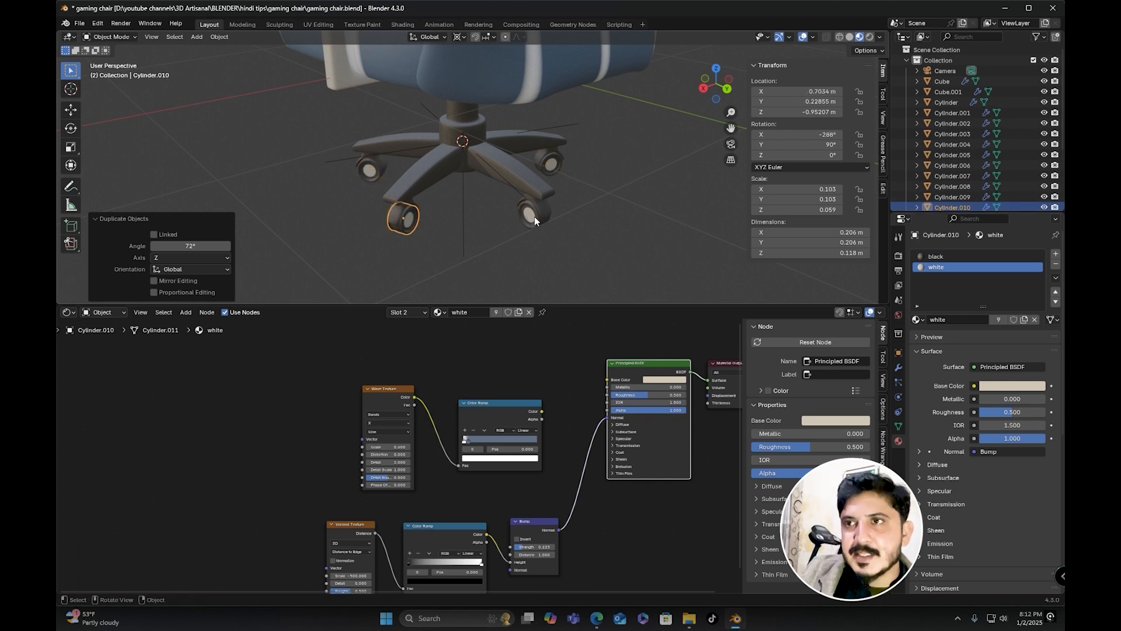
Step: Examine the casters around the star base from several sides, checking the original housing and its wheel
{"action": "scroll", "coordinate": [534, 216], "scroll_direction": "down", "scroll_amount": 3}
{"action": "left_click", "coordinate": [478, 205]}
{"action": "middle_click_drag", "start_coordinate": [477, 210], "coordinate": [539, 237]}
{"action": "scroll", "coordinate": [538, 237], "scroll_direction": "up", "scroll_amount": 4}
{"action": "left_click", "coordinate": [562, 193]}
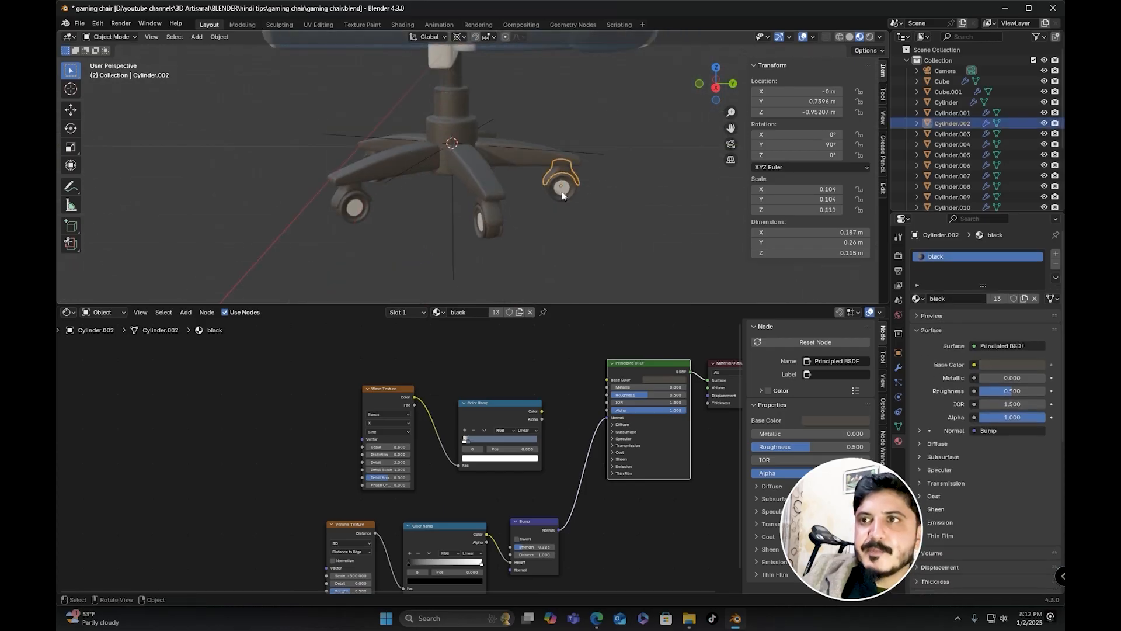
{"action": "left_click", "coordinate": [563, 190]}
{"action": "middle_click_drag", "start_coordinate": [559, 194], "coordinate": [571, 302]}
Step: Enlarge the 3D viewport by shrinking the shader editor and examine the whole textured chair from the front
{"action": "left_click_drag", "start_coordinate": [575, 305], "coordinate": [575, 450]}
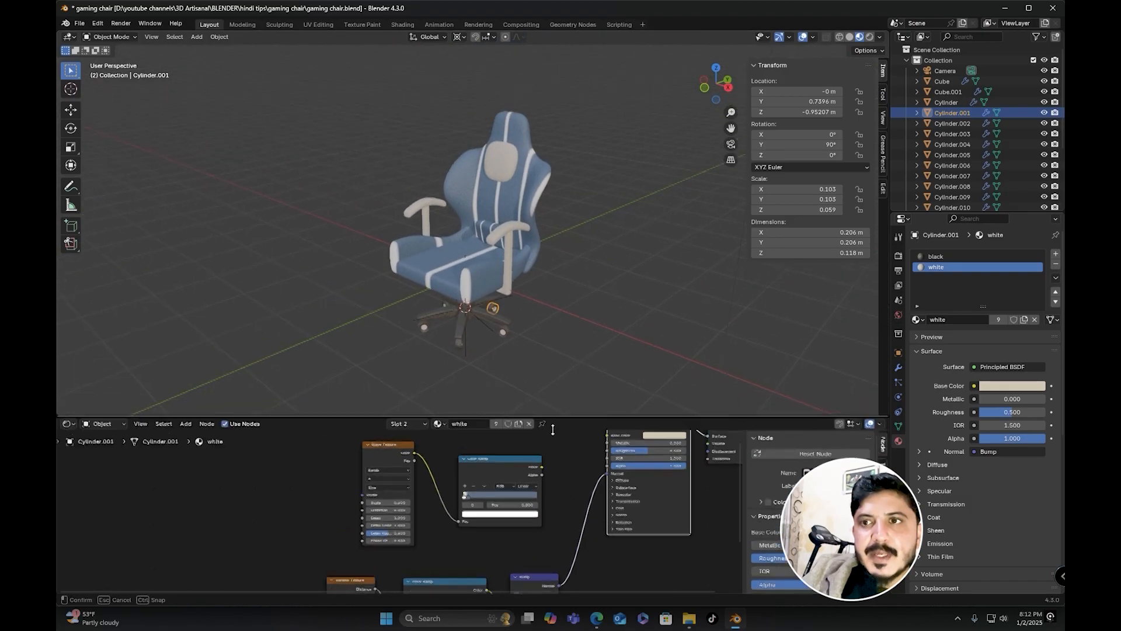
{"action": "scroll", "coordinate": [520, 320], "scroll_direction": "up", "scroll_amount": 4}
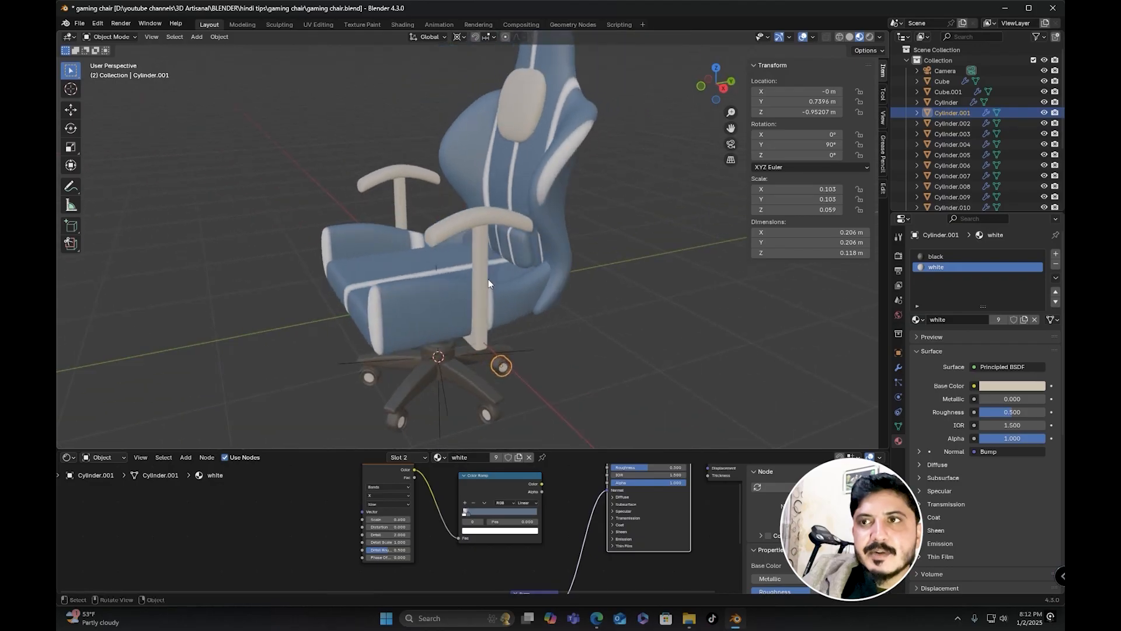
{"action": "middle_click_drag", "start_coordinate": [569, 254], "coordinate": [604, 265]}
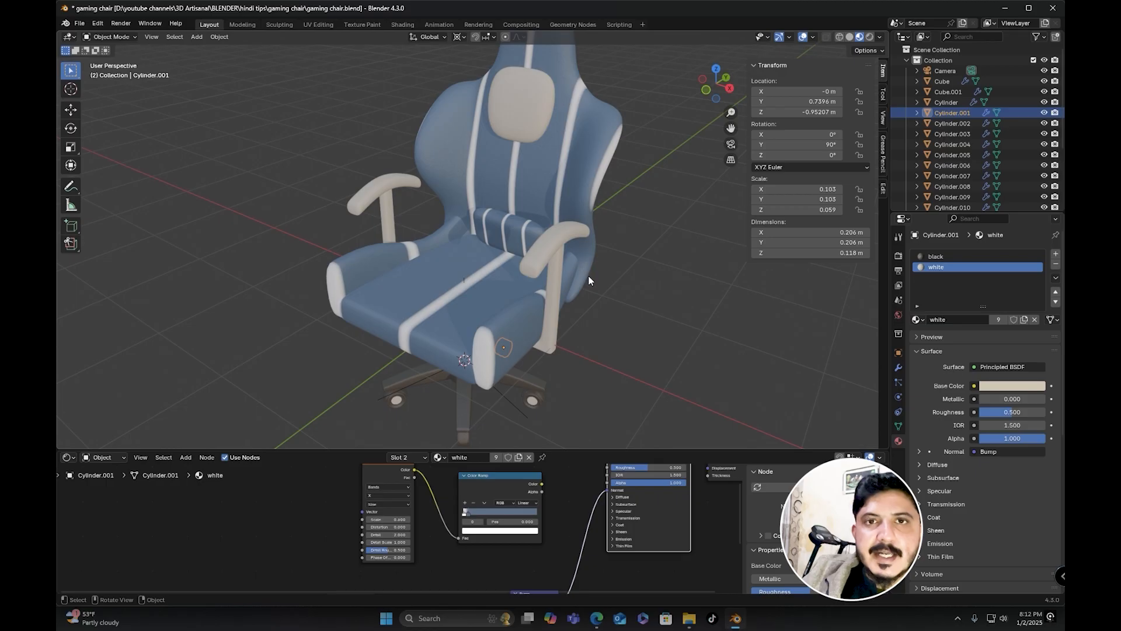
{"action": "scroll", "coordinate": [587, 275], "scroll_direction": "down", "scroll_amount": 5}
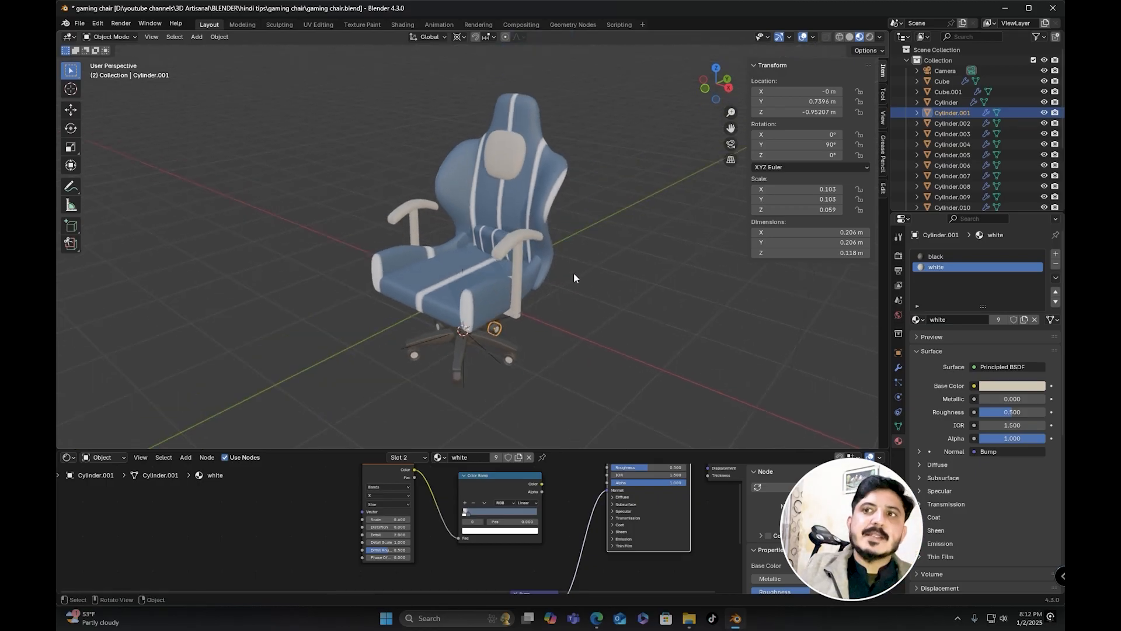
{"action": "middle_click_drag", "start_coordinate": [574, 272], "coordinate": [566, 273]}
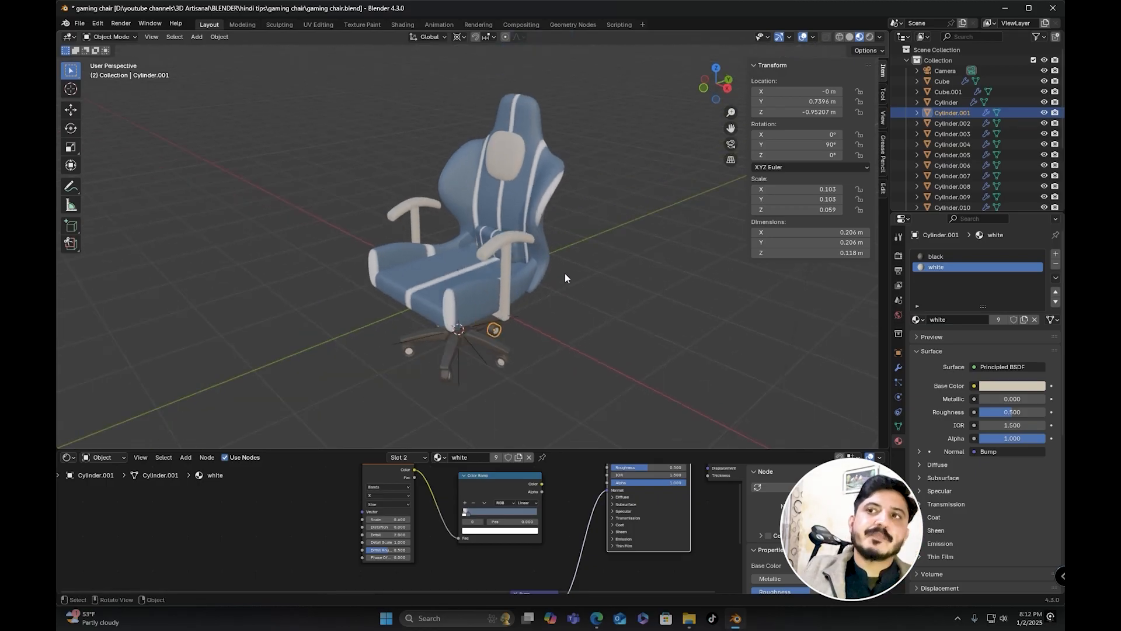